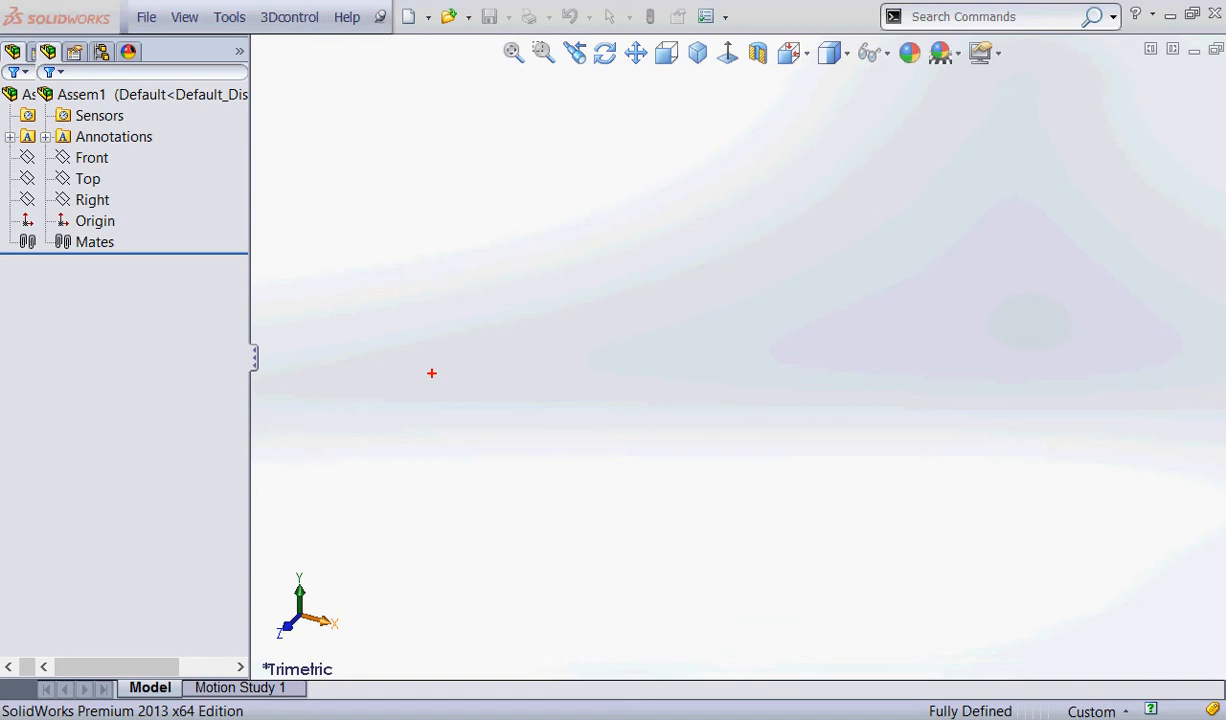
Dismiss the Begin Assembly prompt and set the document units to MMGS (millimeter, gram, second).
{"action": "mouse_move", "coordinate": [38, 104]}
{"action": "left_mouse_down"}
{"action": "mouse_move", "coordinate": [185, 70]}
{"action": "mouse_move", "coordinate": [30, 98]}
{"action": "mouse_move", "coordinate": [121, 140]}
{"action": "mouse_move", "coordinate": [60, 234]}
{"action": "mouse_move", "coordinate": [18, 142]}
{"action": "mouse_move", "coordinate": [43, 131]}
{"action": "left_mouse_up"}
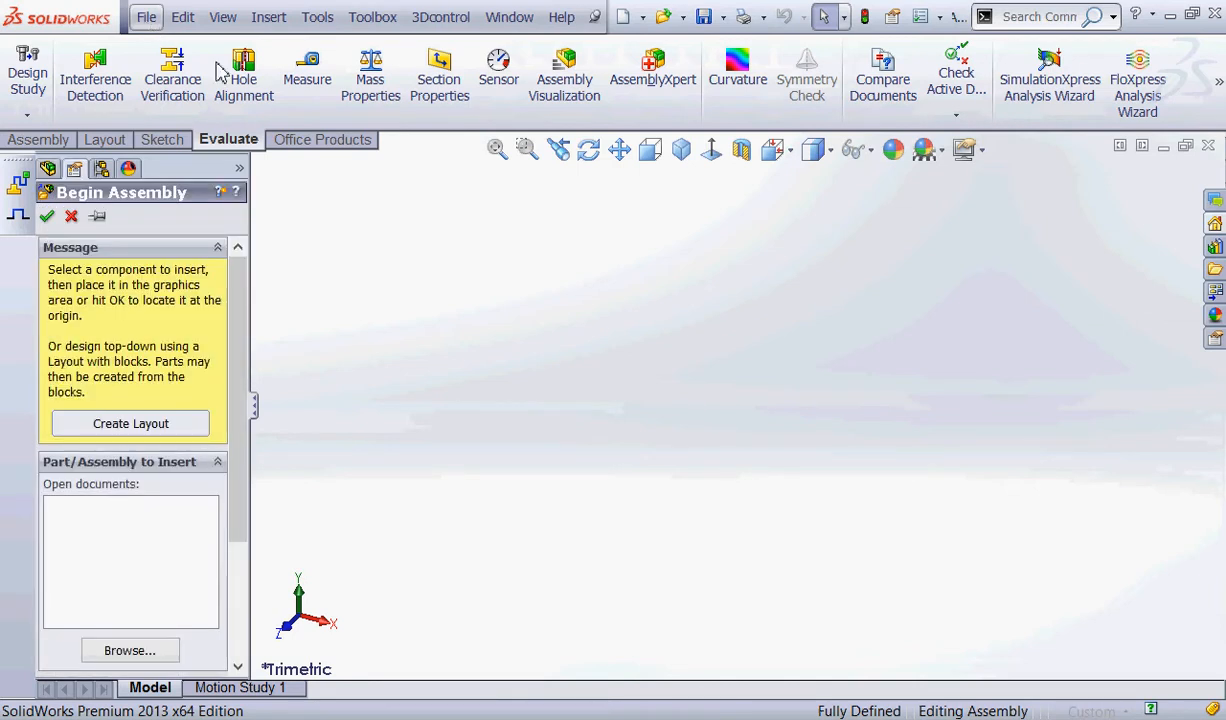
{"action": "left_click", "coordinate": [147, 20]}
{"action": "left_click", "coordinate": [63, 215]}
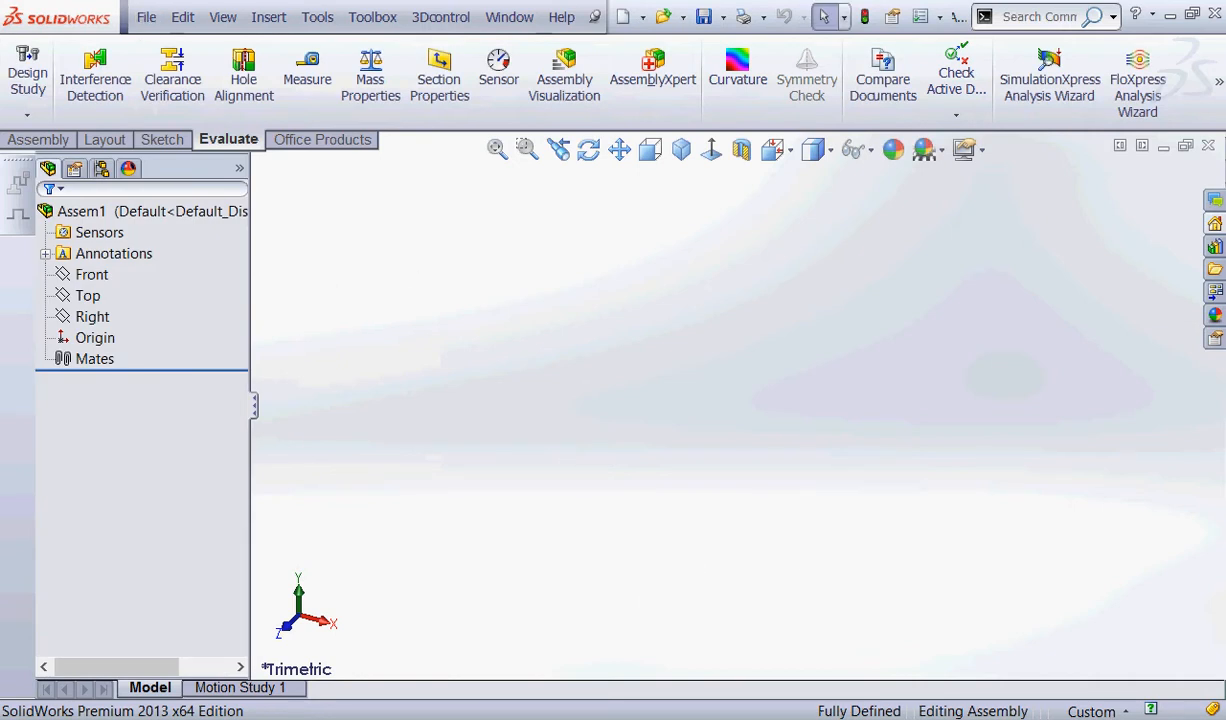
{"action": "left_click", "coordinate": [1130, 711]}
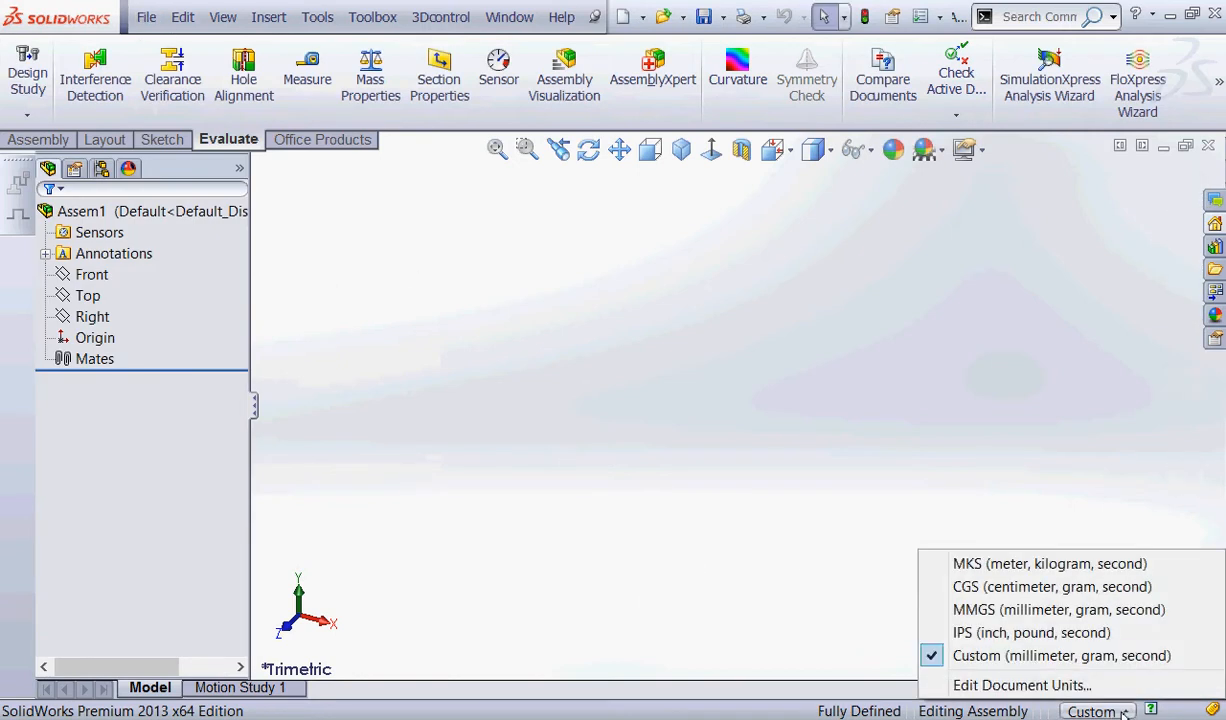
{"action": "left_click", "coordinate": [988, 610]}
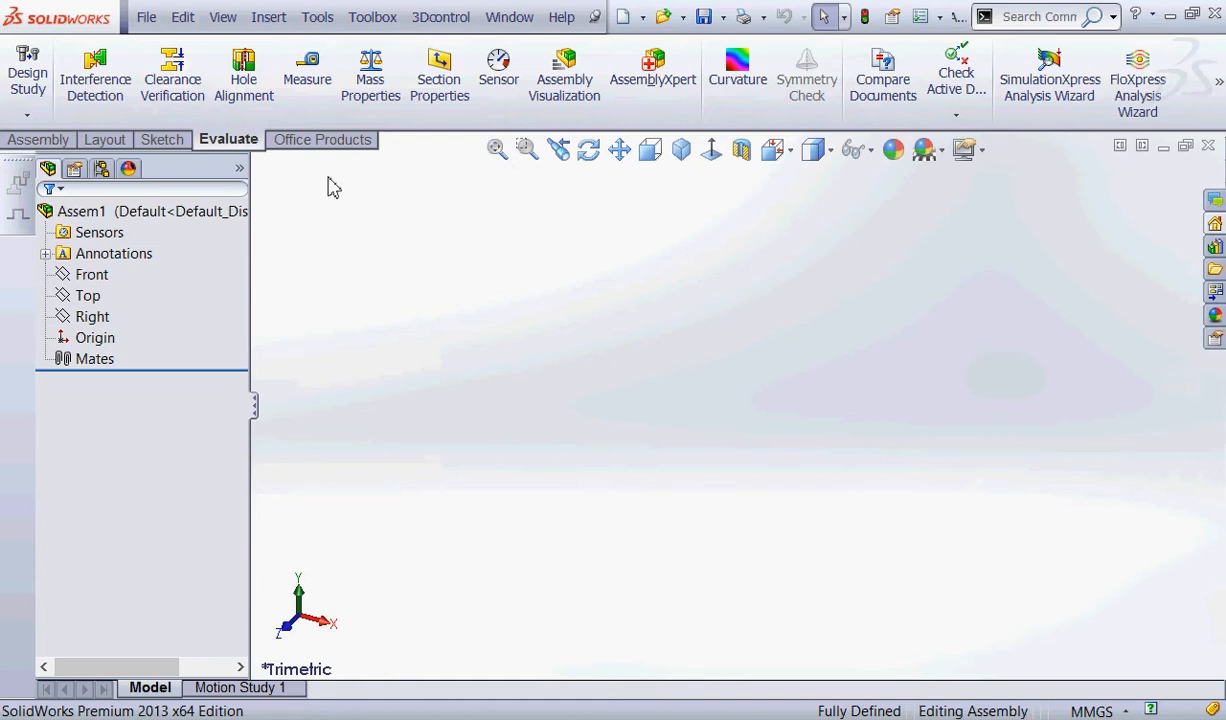
Start saving the empty assembly under a new name and choose the Spring 2014 Templates folder as the destination.
{"action": "left_click", "coordinate": [144, 19]}
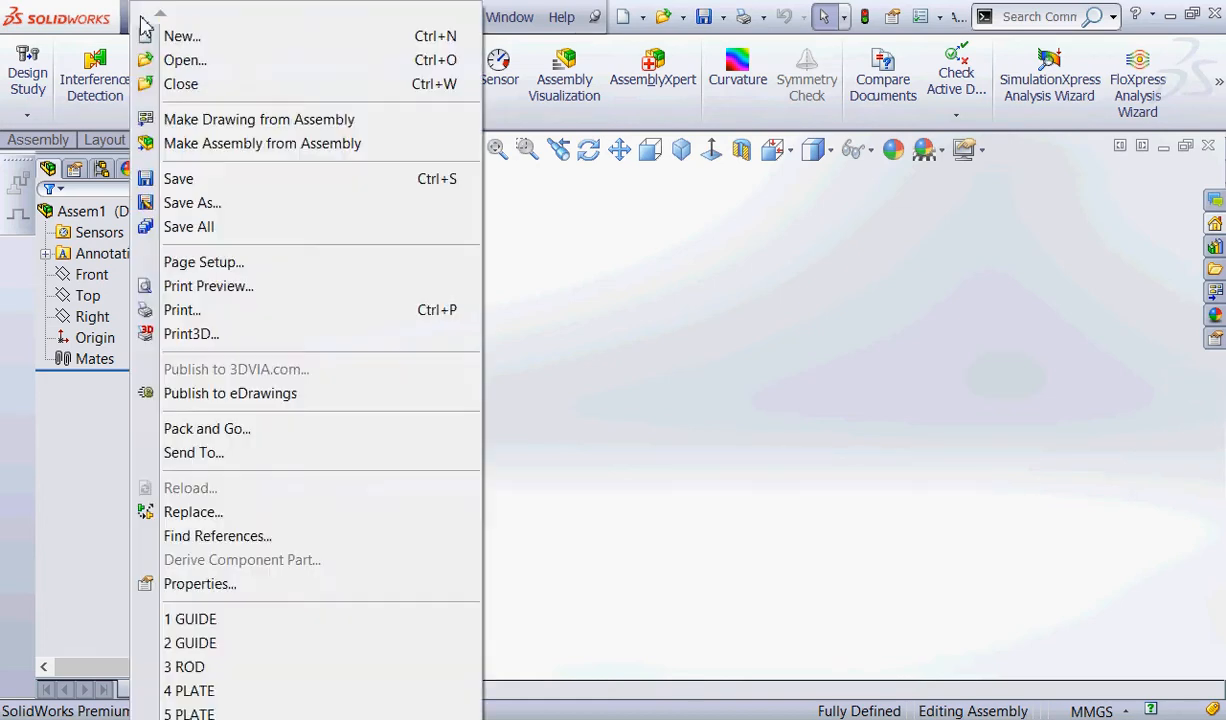
{"action": "left_click", "coordinate": [146, 20]}
{"action": "left_click", "coordinate": [146, 20]}
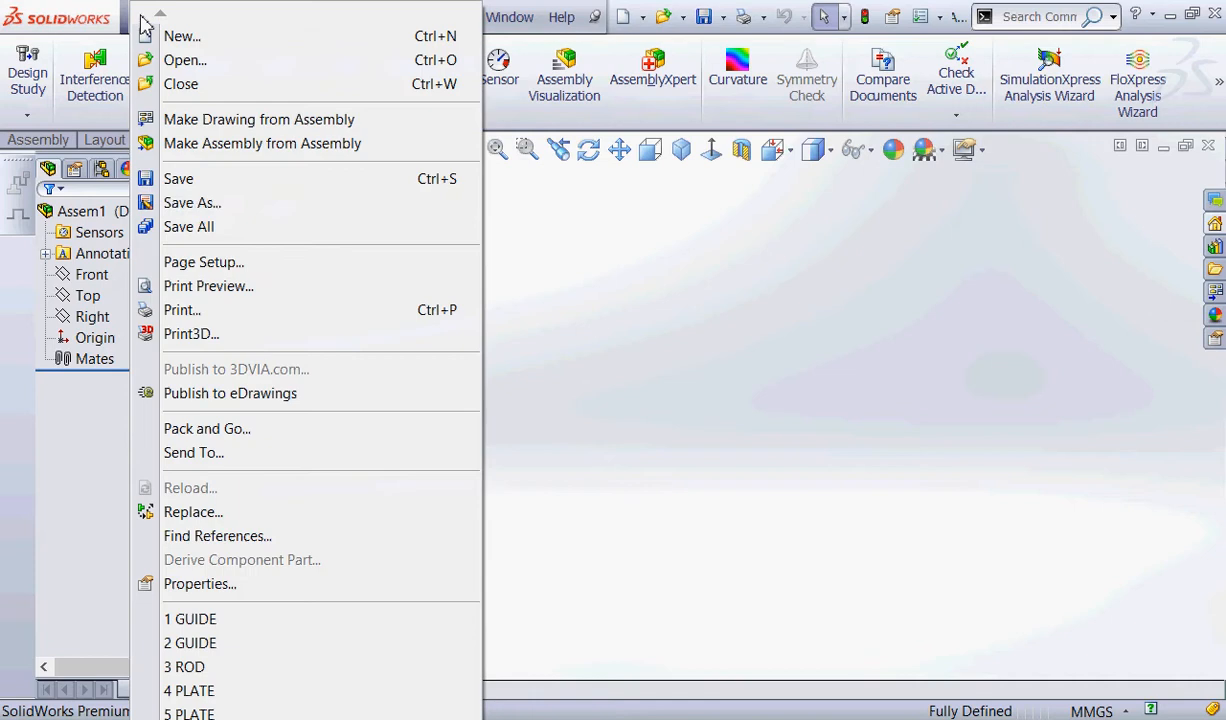
{"action": "left_click", "coordinate": [168, 203]}
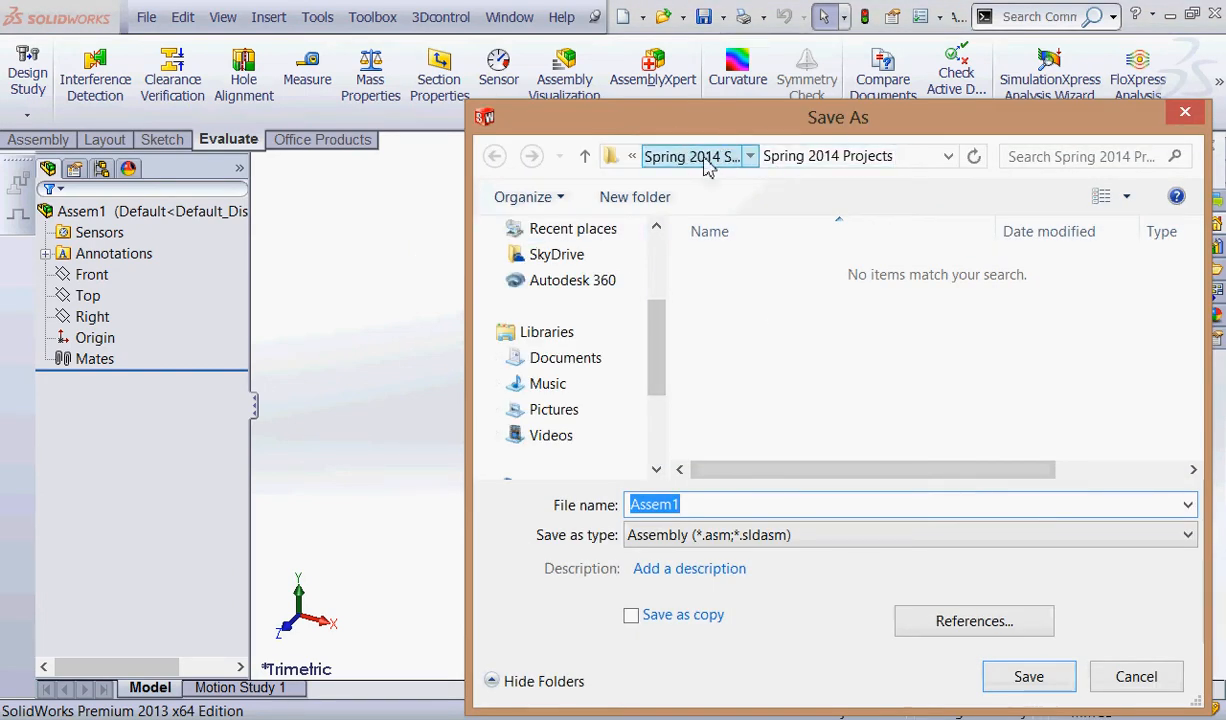
{"action": "left_click", "coordinate": [700, 158]}
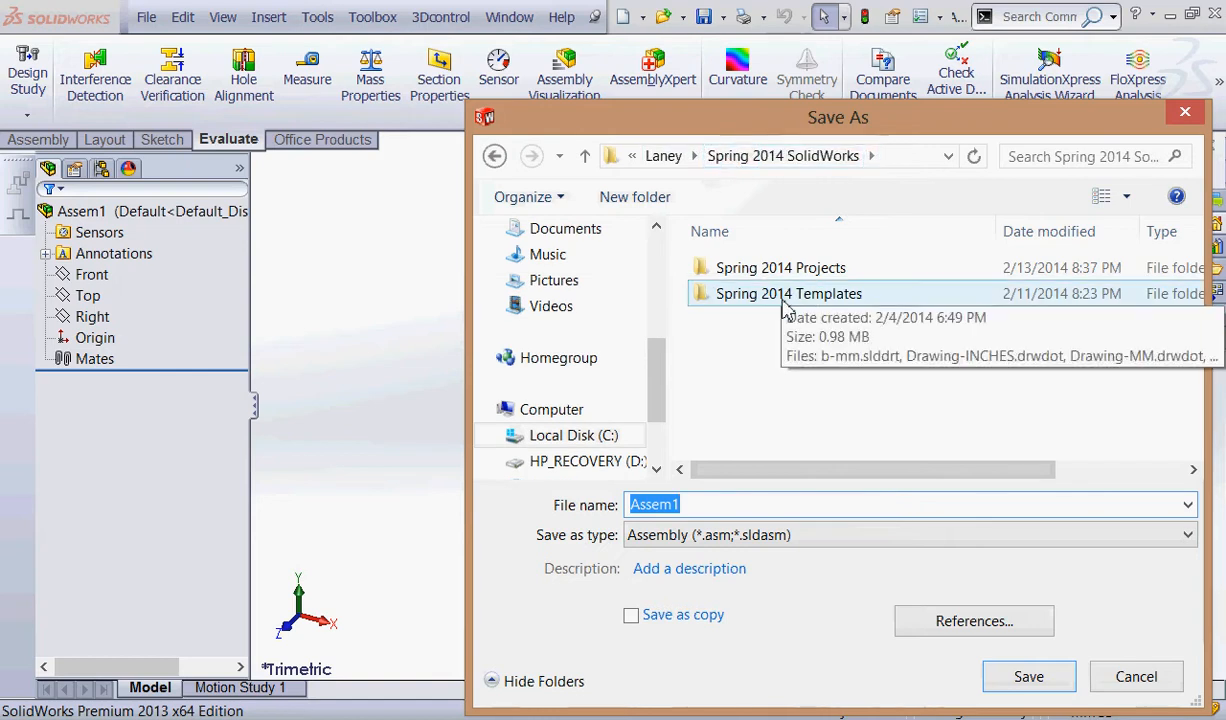
{"action": "left_click", "coordinate": [843, 296]}
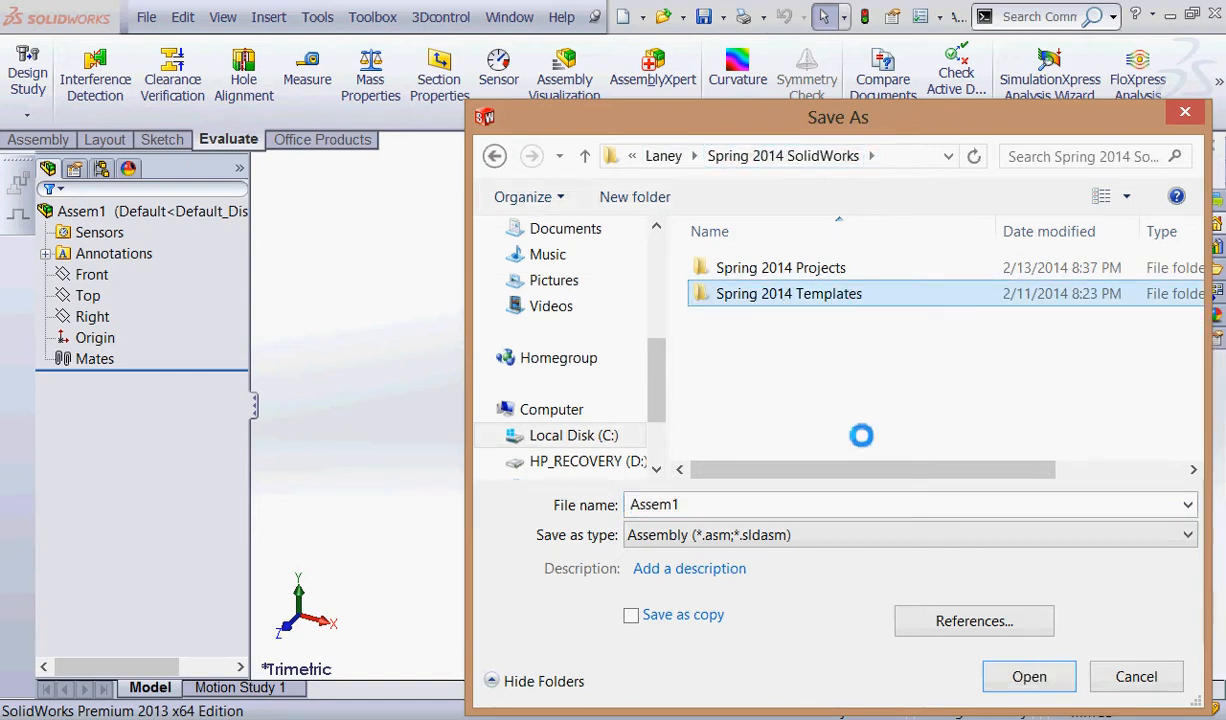
Save the file as an Assembly Templates (*.asmdot) document named Assem-MM.
{"action": "left_click", "coordinate": [773, 544]}
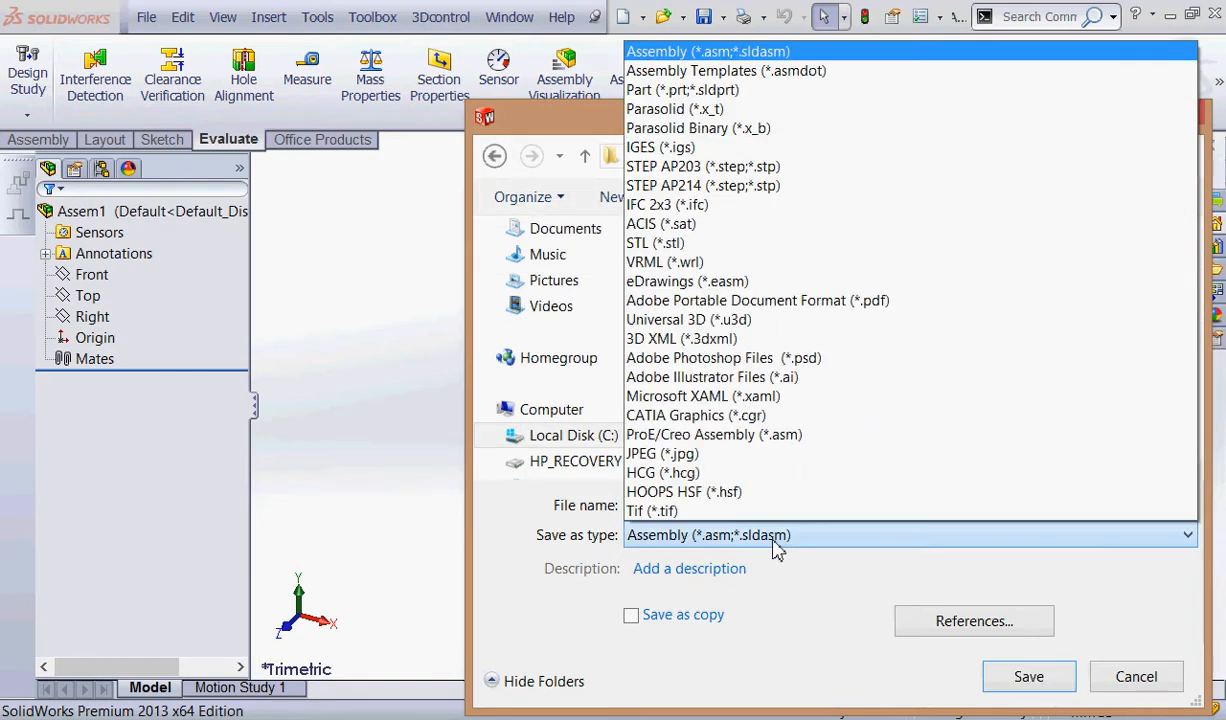
{"action": "left_click", "coordinate": [768, 74]}
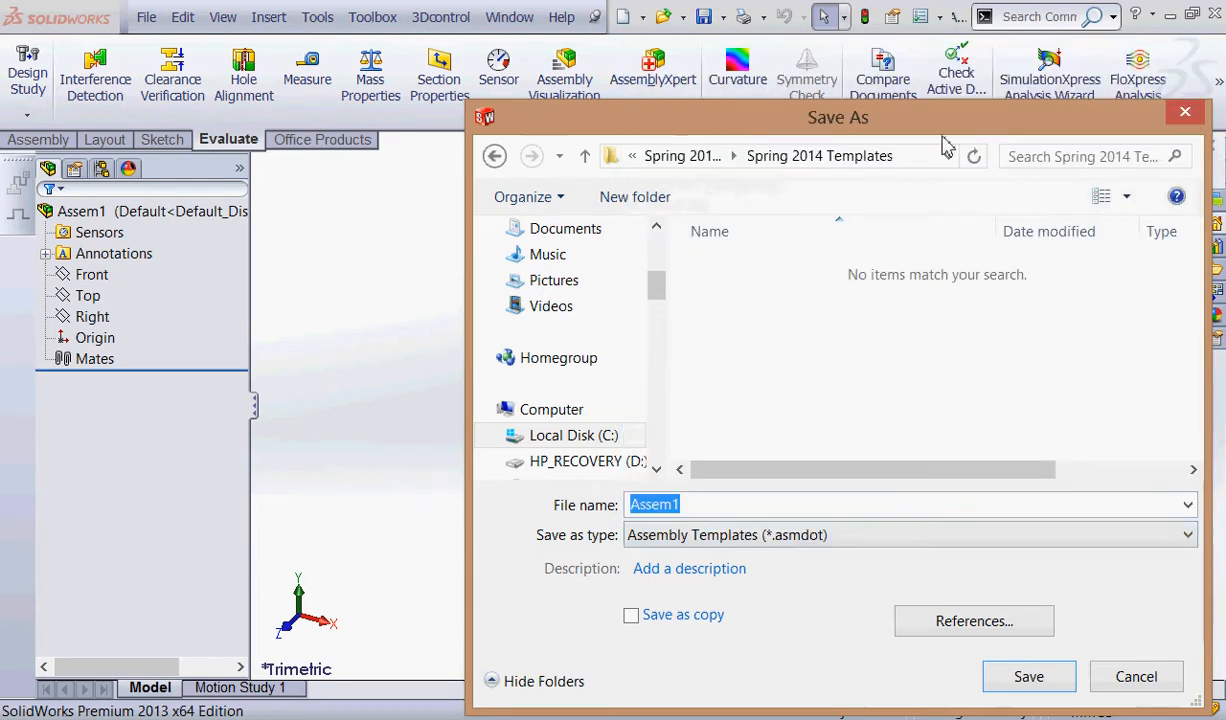
{"action": "left_click", "coordinate": [705, 504]}
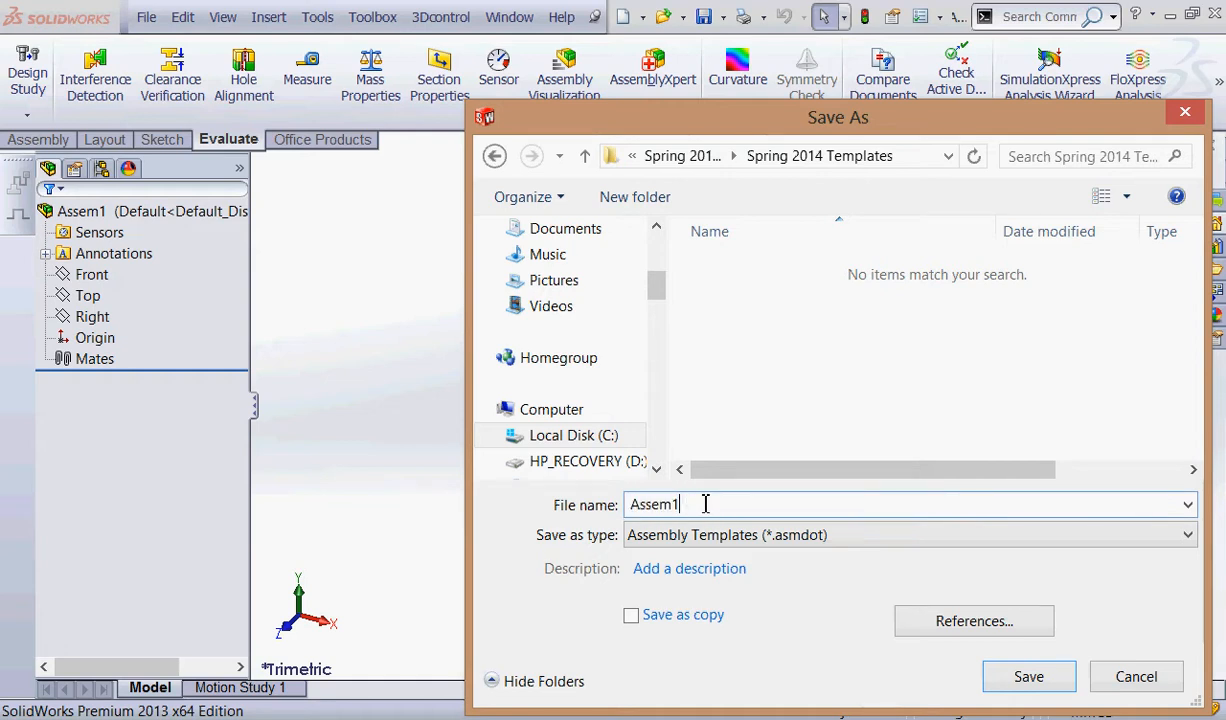
{"action": "key", "text": "BackSpace"}
{"action": "type", "text": "-MM"}
{"action": "left_click", "coordinate": [1022, 674]}
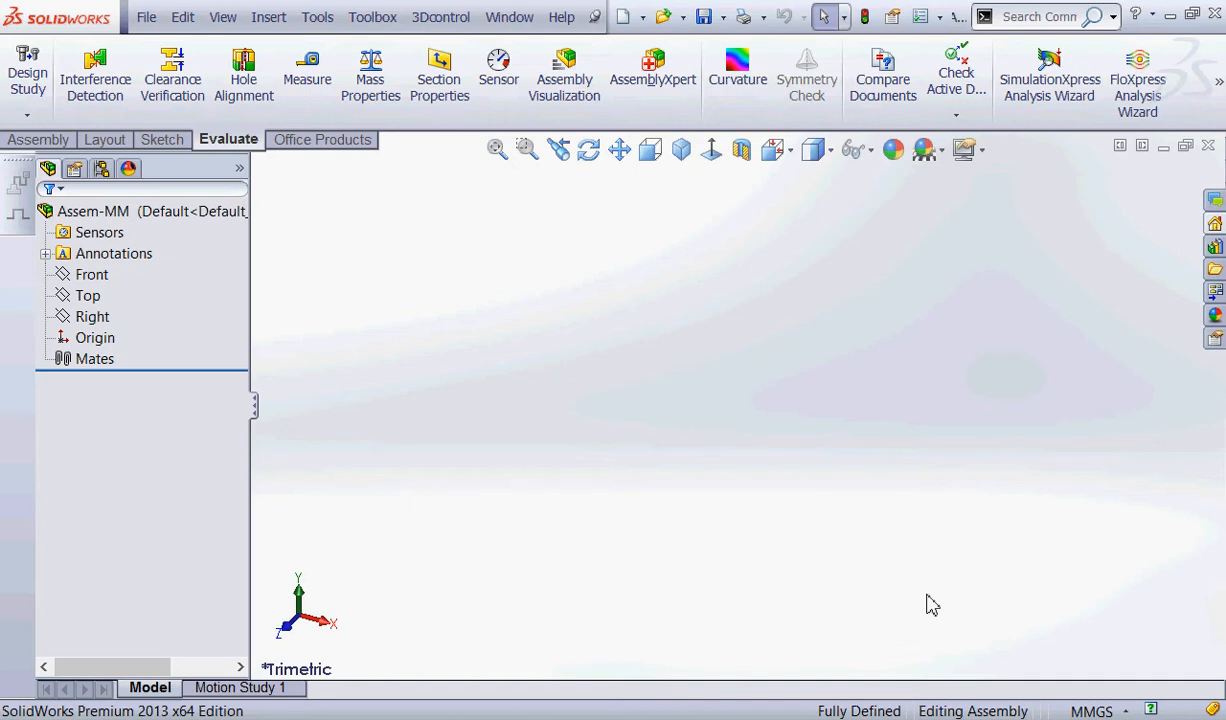
Close the saved template and create a new assembly from the Assem-MM template in Spring 2014 Templates.
{"action": "left_click", "coordinate": [144, 17]}
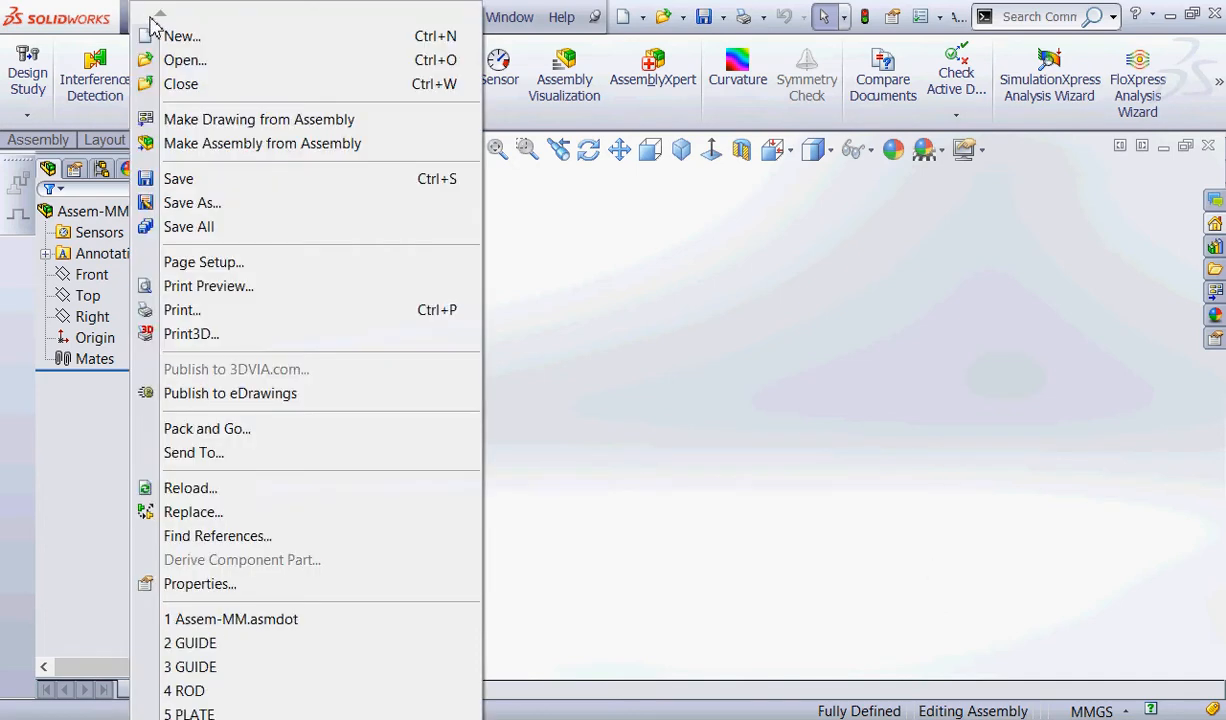
{"action": "left_click", "coordinate": [178, 84]}
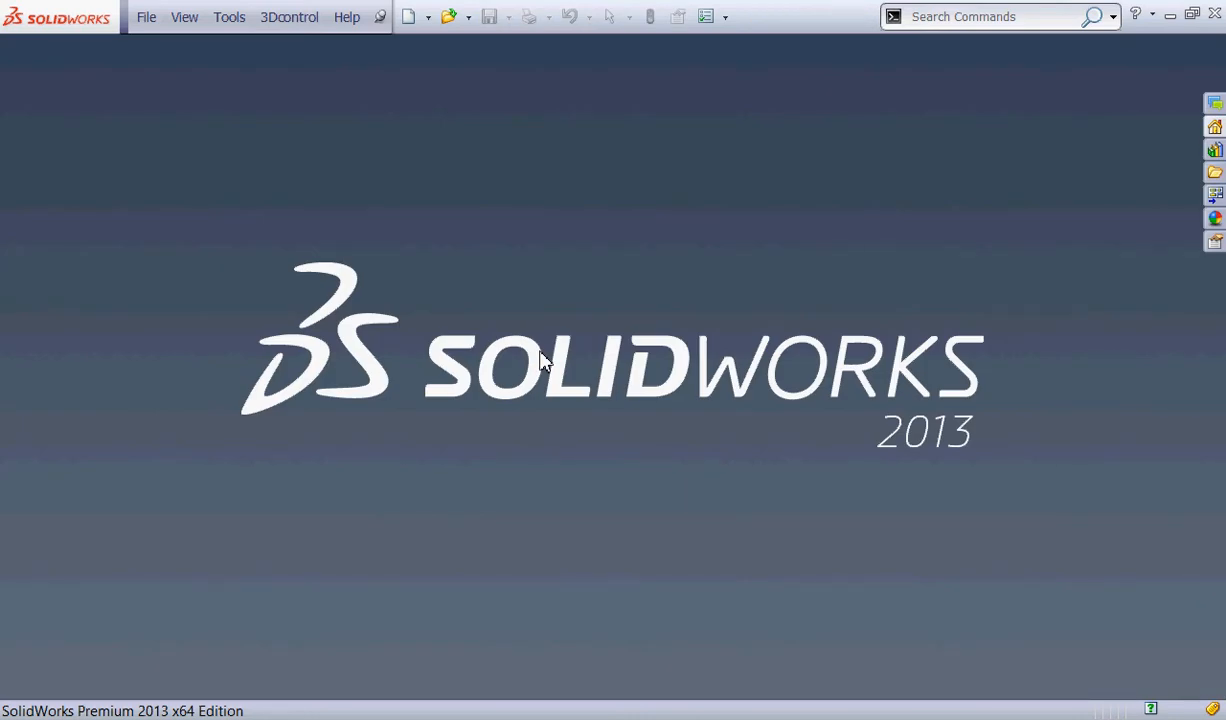
{"action": "left_click", "coordinate": [427, 20]}
{"action": "left_click", "coordinate": [428, 44]}
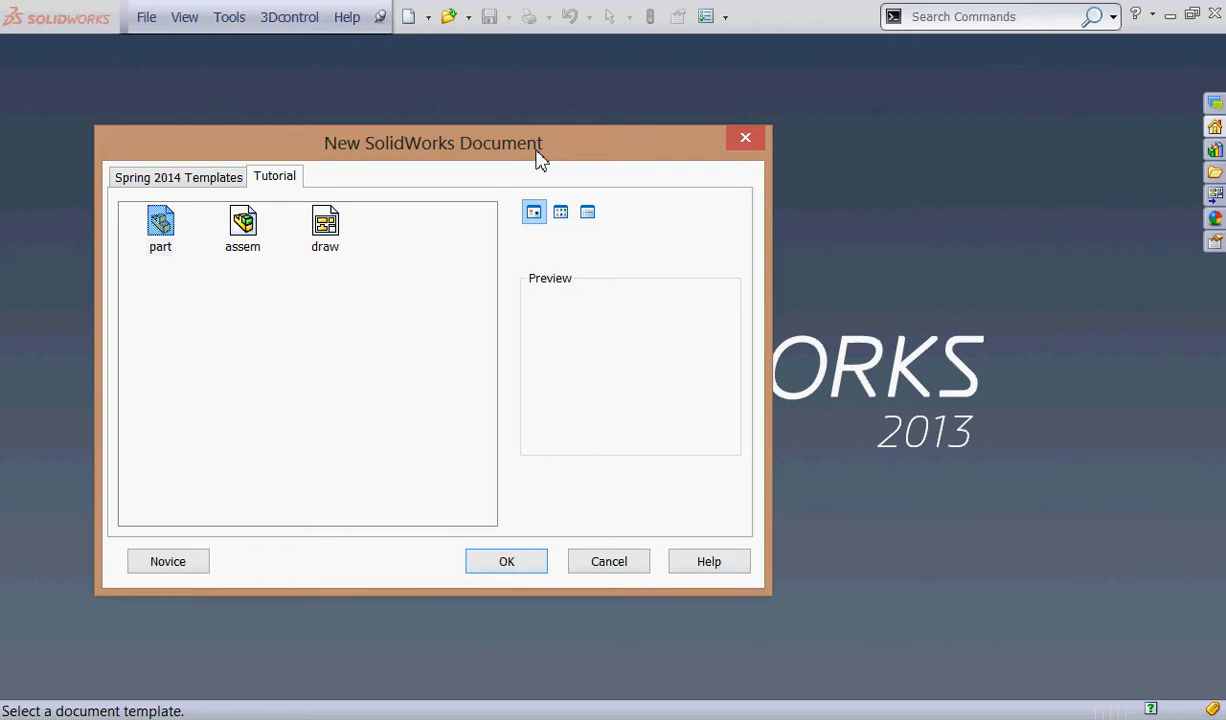
{"action": "left_click", "coordinate": [168, 178]}
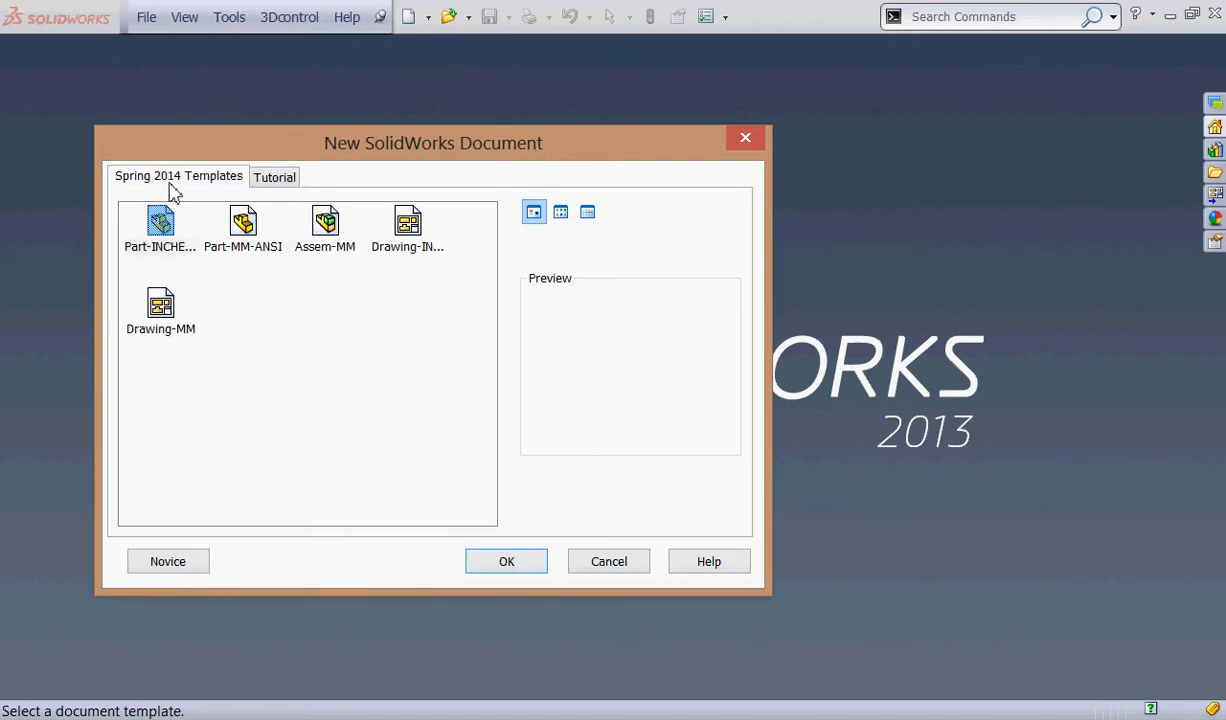
{"action": "key", "text": "ctrl+2"}
{"action": "mouse_move", "coordinate": [362, 212]}
{"action": "left_mouse_down"}
{"action": "mouse_move", "coordinate": [323, 191]}
{"action": "mouse_move", "coordinate": [386, 192]}
{"action": "mouse_move", "coordinate": [343, 183]}
{"action": "left_mouse_up"}
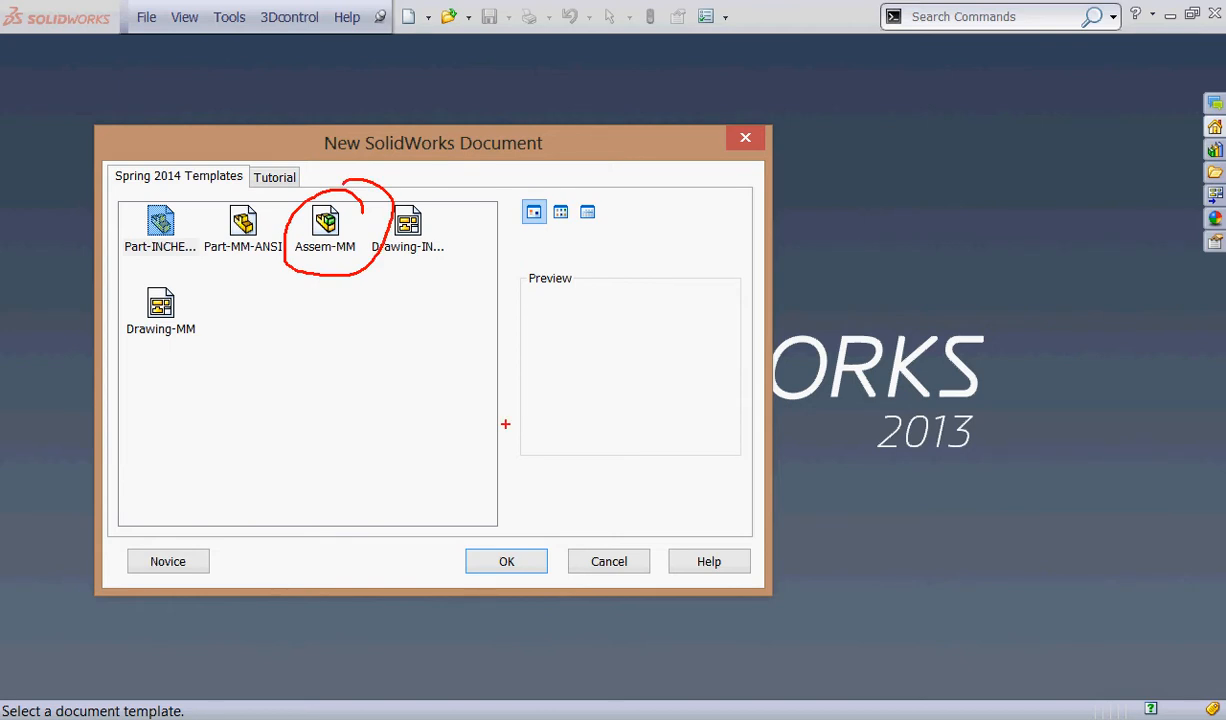
{"action": "key", "text": "Escape"}
{"action": "left_click", "coordinate": [322, 230]}
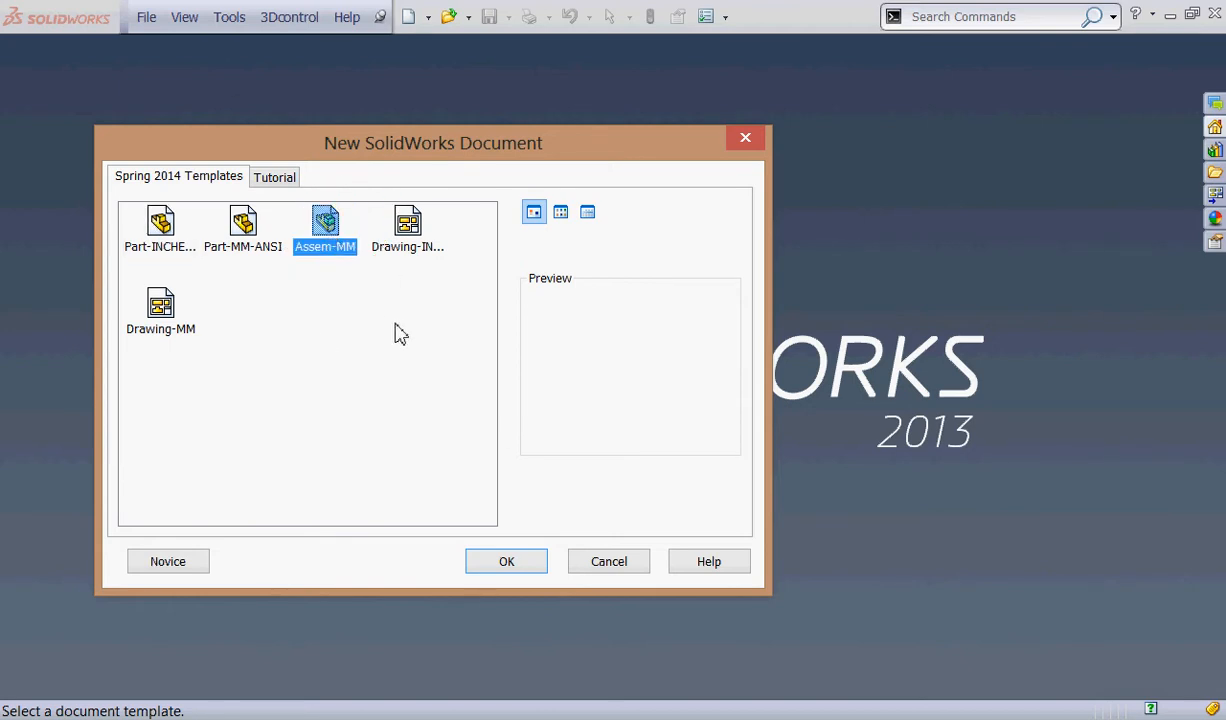
{"action": "left_click", "coordinate": [510, 563]}
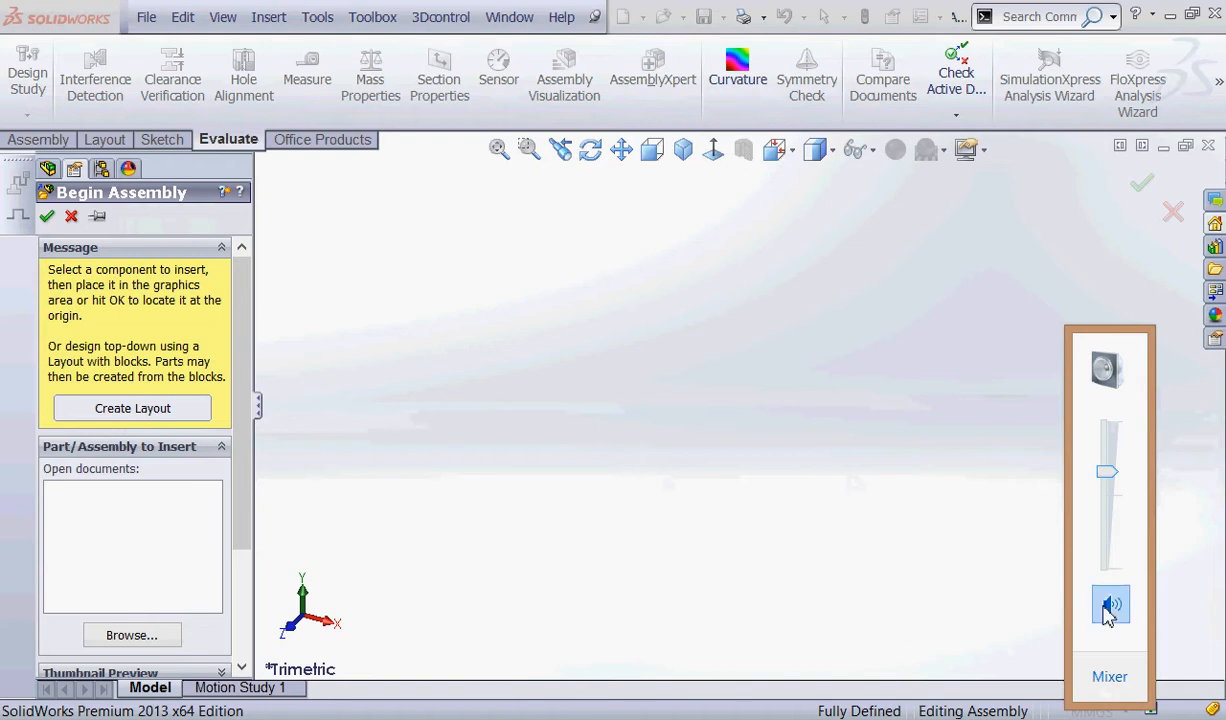
Cancel Begin Assembly in the new document without inserting a component.
{"action": "left_click", "coordinate": [1108, 605]}
{"action": "left_click", "coordinate": [918, 548]}
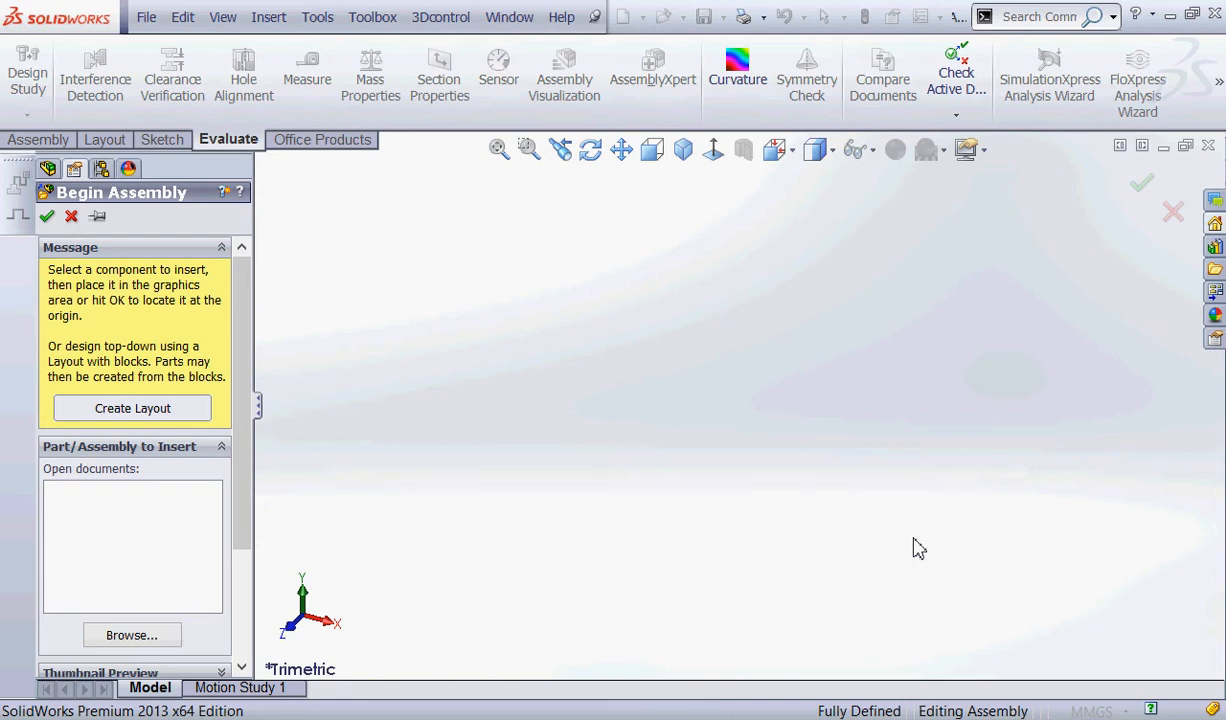
{"action": "key", "text": "ctrl+2"}
{"action": "mouse_move", "coordinate": [210, 172]}
{"action": "left_mouse_down"}
{"action": "mouse_move", "coordinate": [10, 205]}
{"action": "mouse_move", "coordinate": [180, 132]}
{"action": "left_mouse_up"}
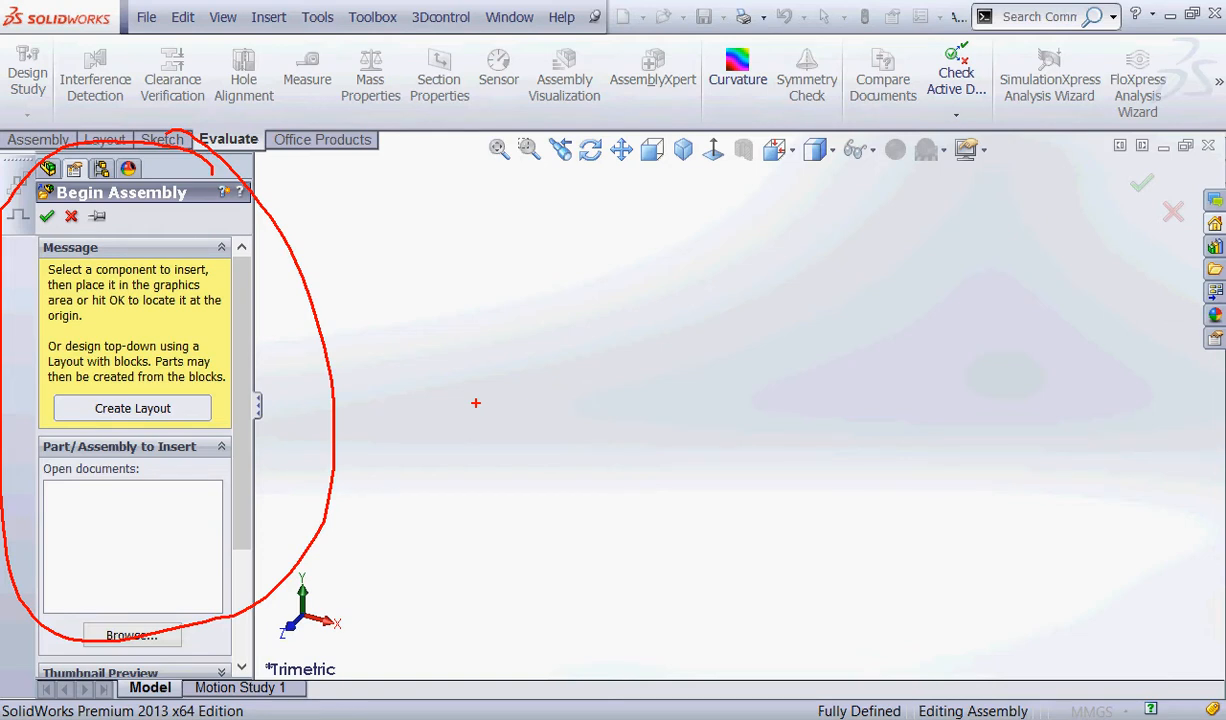
{"action": "key", "text": "Escape"}
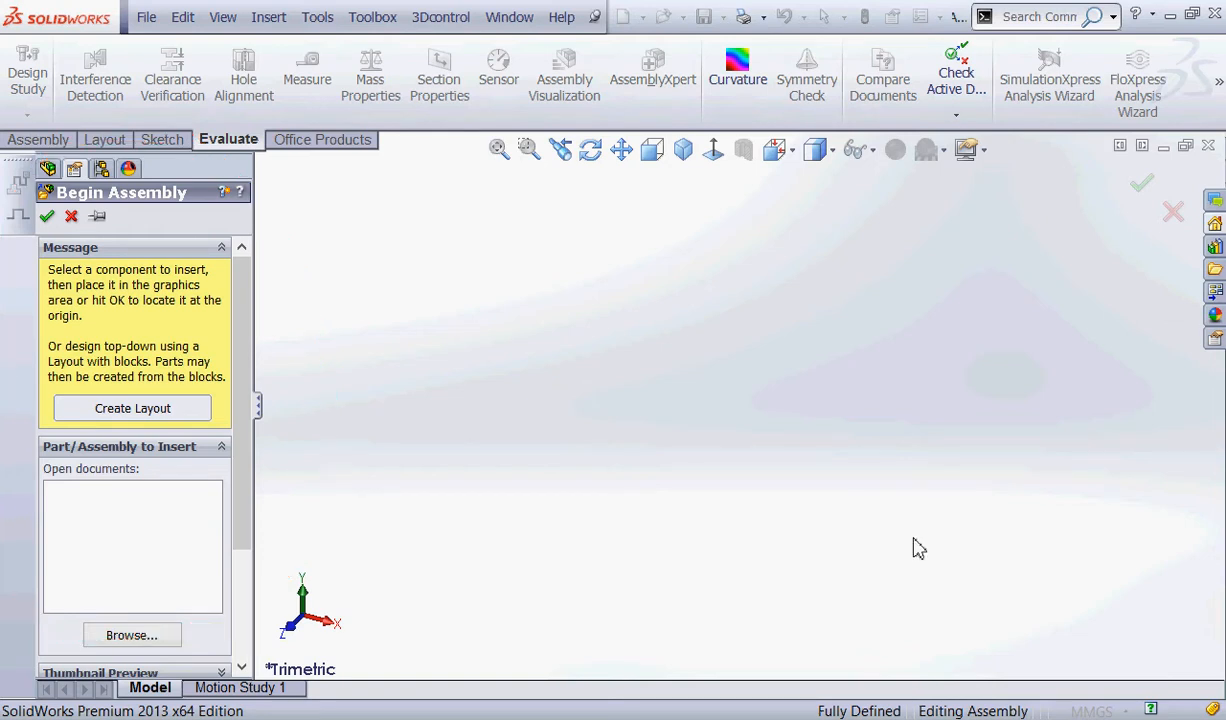
{"action": "left_click", "coordinate": [71, 218]}
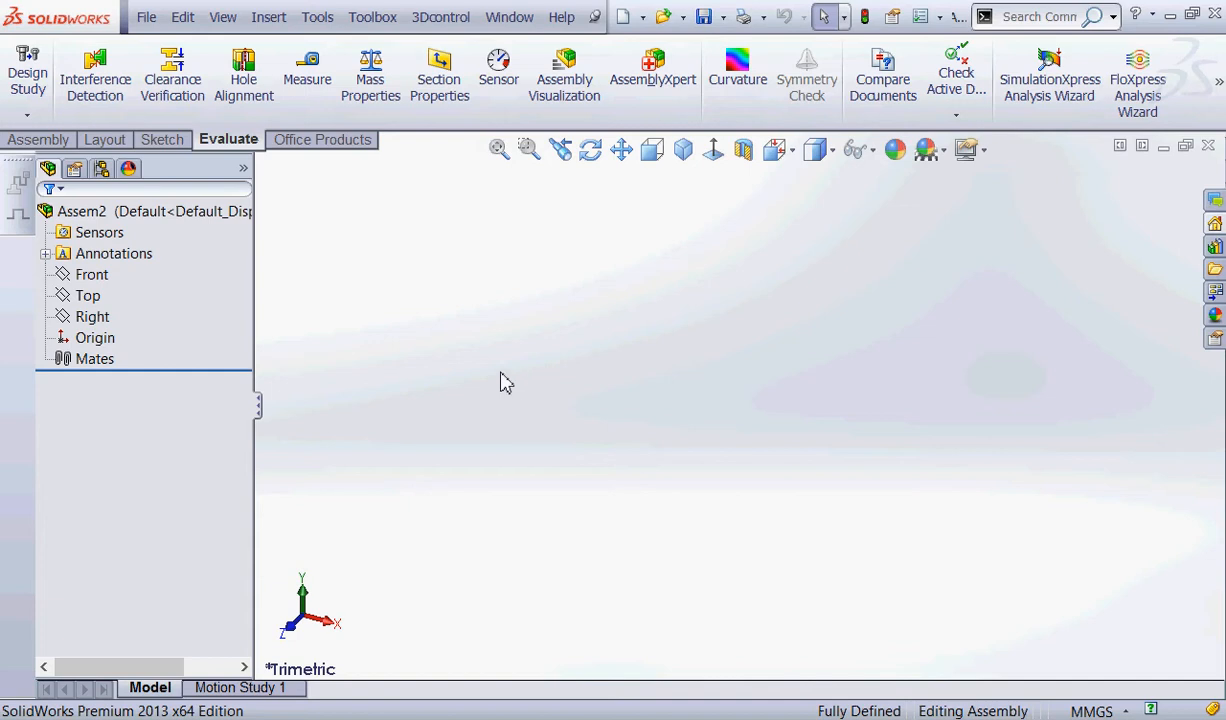
Switch to File Explorer, open Laney > Spring 2014 SolidWorks > Spring 2014 Projects on drive C, and move the window beside the assembly.
{"action": "left_click", "coordinate": [366, 718]}
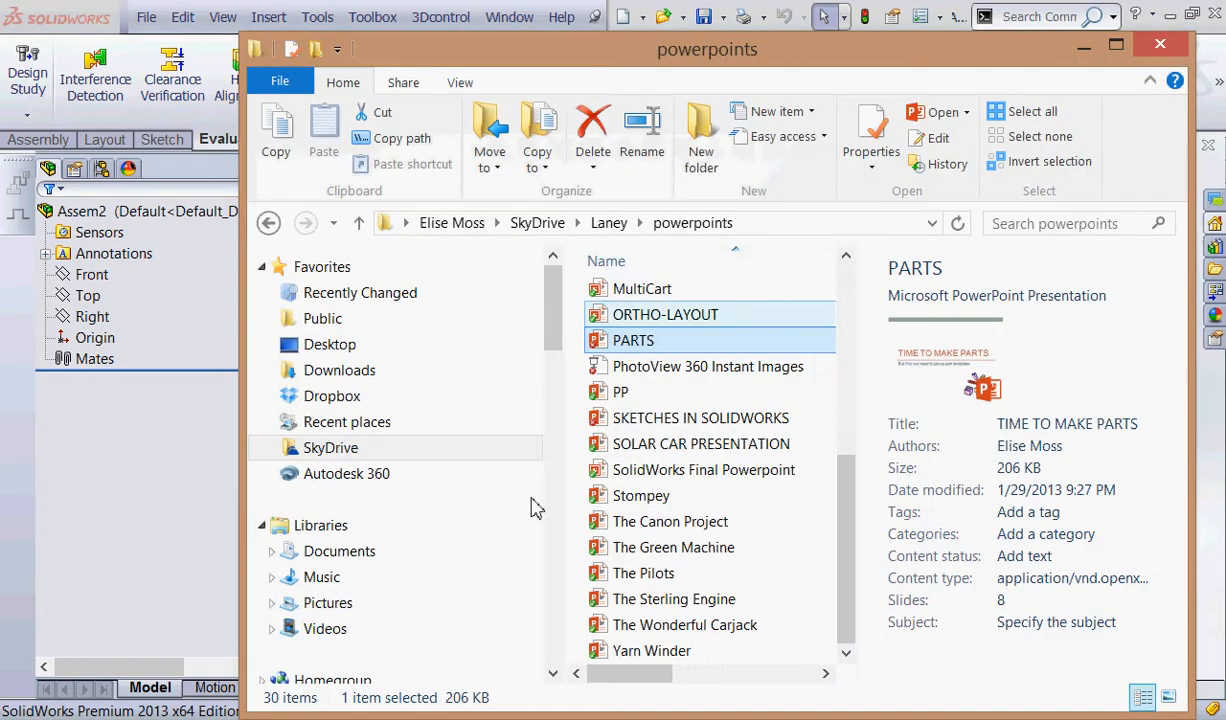
{"action": "left_click_drag", "start_coordinate": [552, 320], "coordinate": [549, 404]}
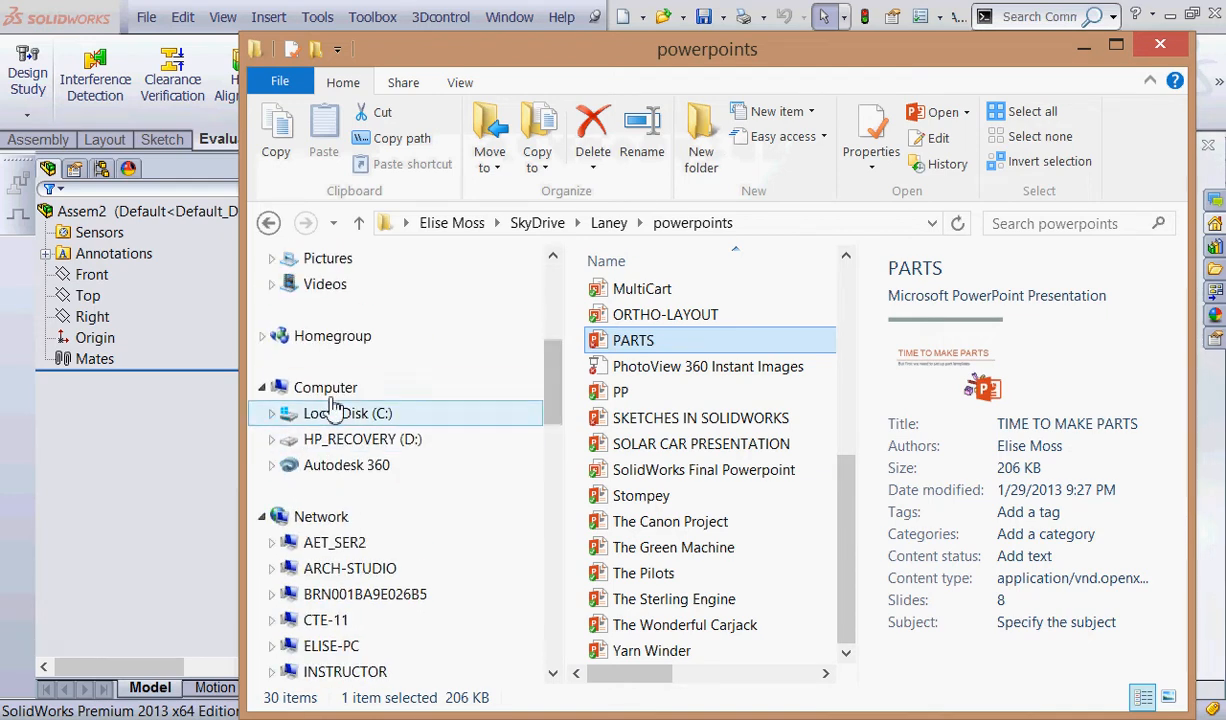
{"action": "left_click", "coordinate": [270, 413]}
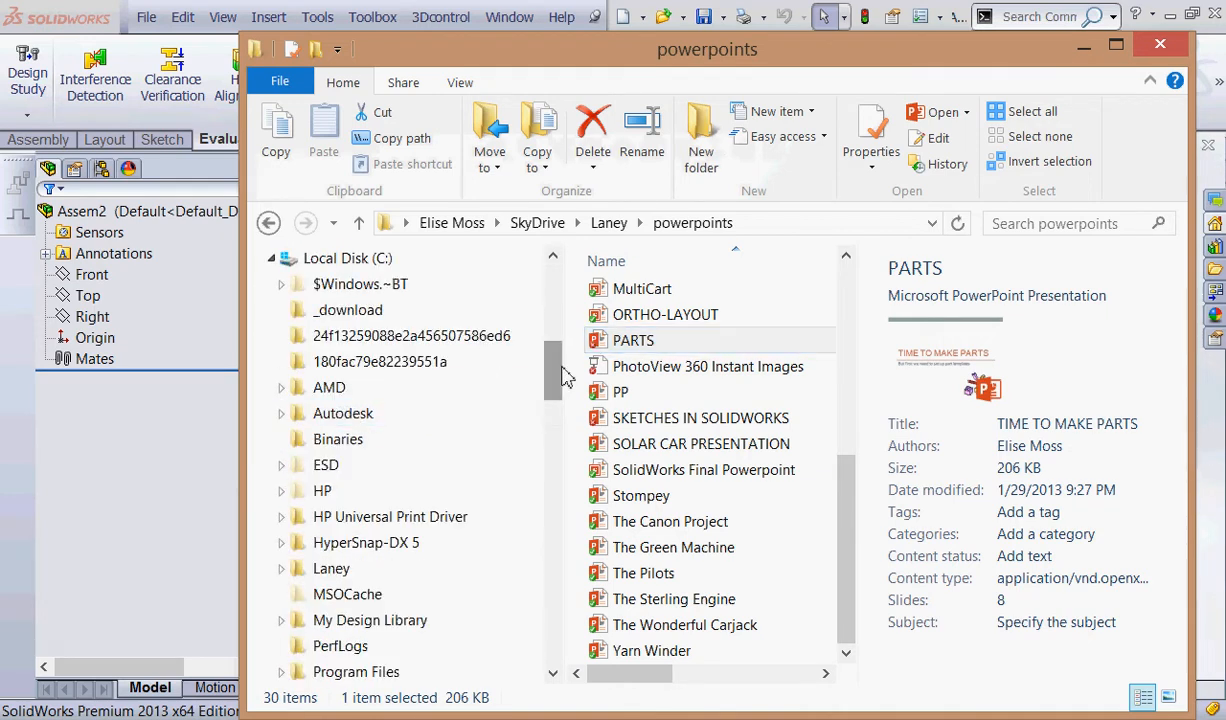
{"action": "left_click_drag", "start_coordinate": [556, 370], "coordinate": [565, 398]}
{"action": "left_click", "coordinate": [284, 415]}
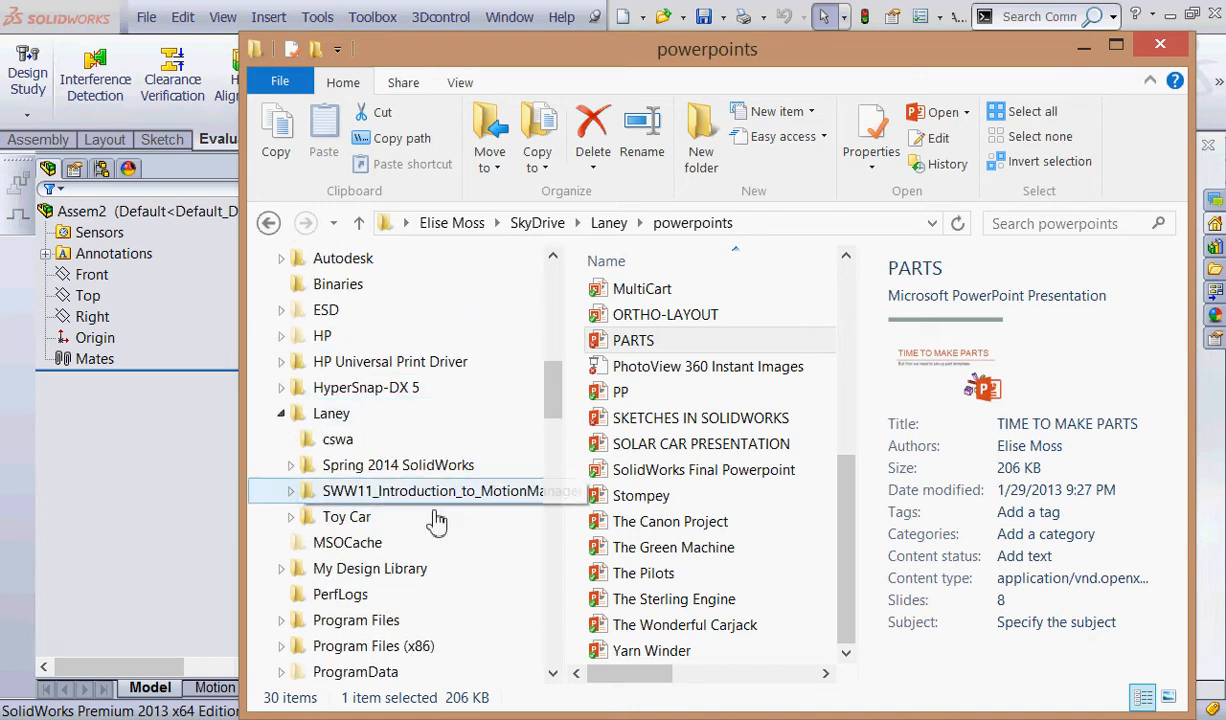
{"action": "left_click", "coordinate": [290, 466]}
{"action": "left_click", "coordinate": [365, 488]}
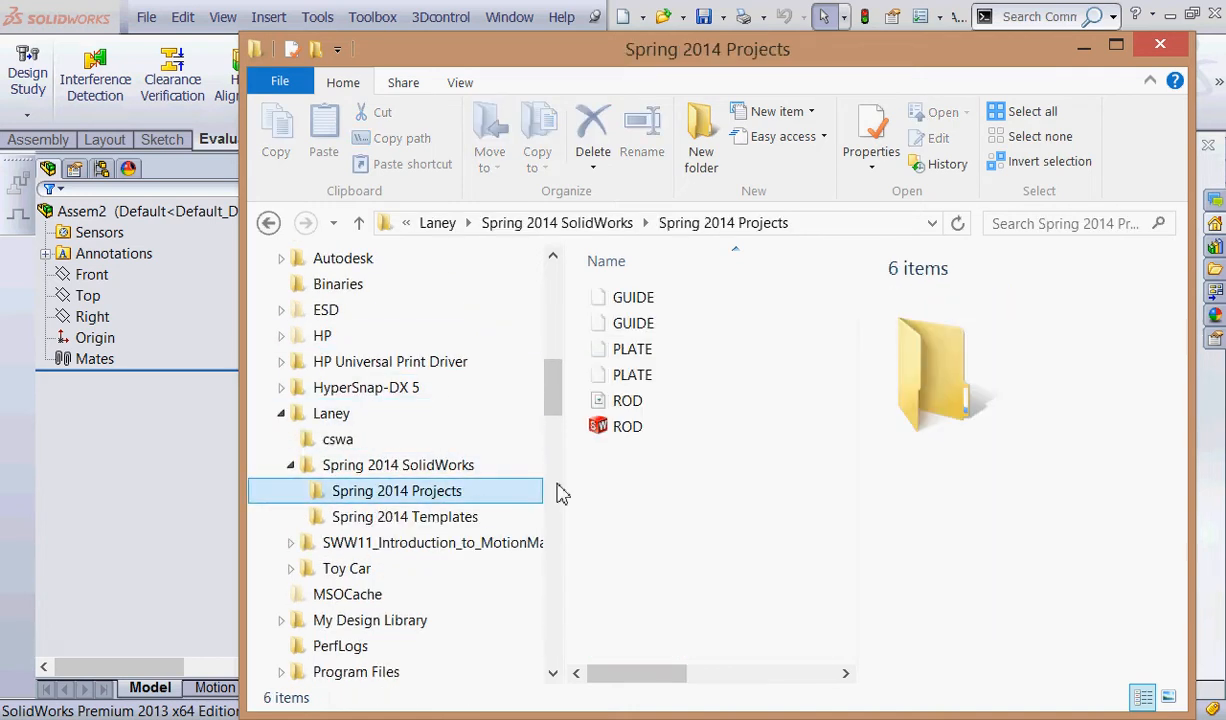
{"action": "left_click_drag", "start_coordinate": [590, 58], "coordinate": [910, 70]}
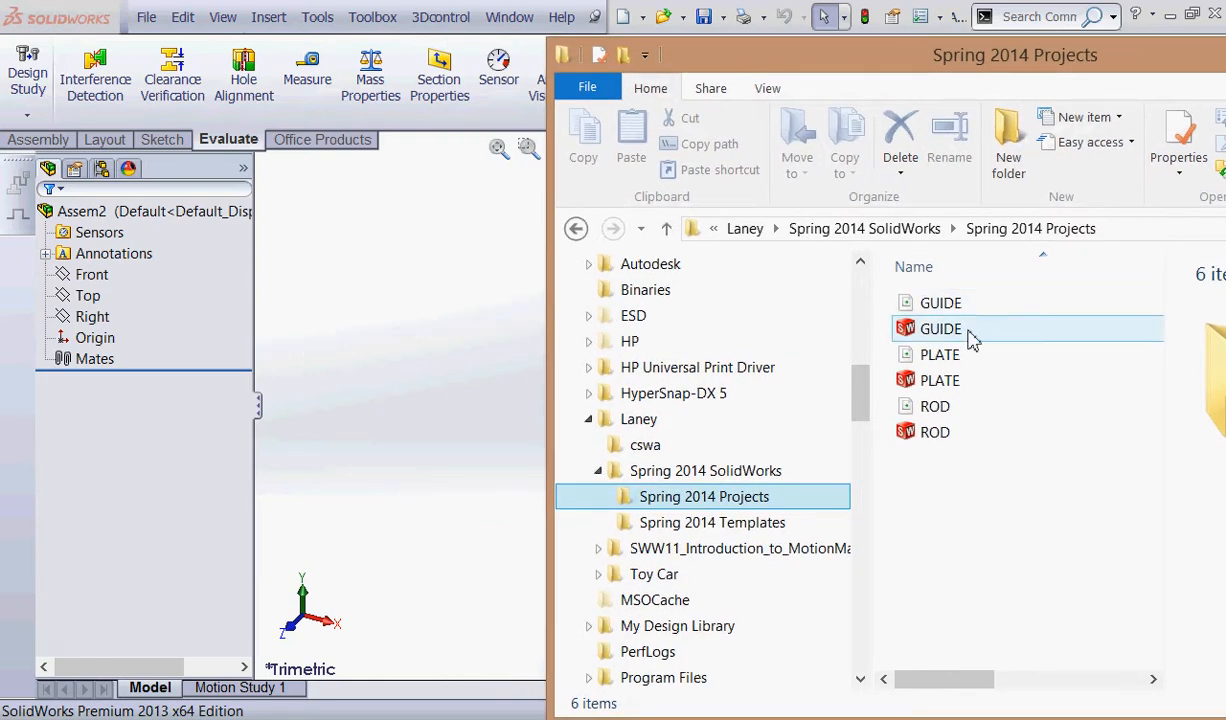
Select the GUIDE, PLATE and ROD SolidWorks files together in the Spring 2014 Projects folder.
{"action": "mouse_move", "coordinate": [972, 340]}
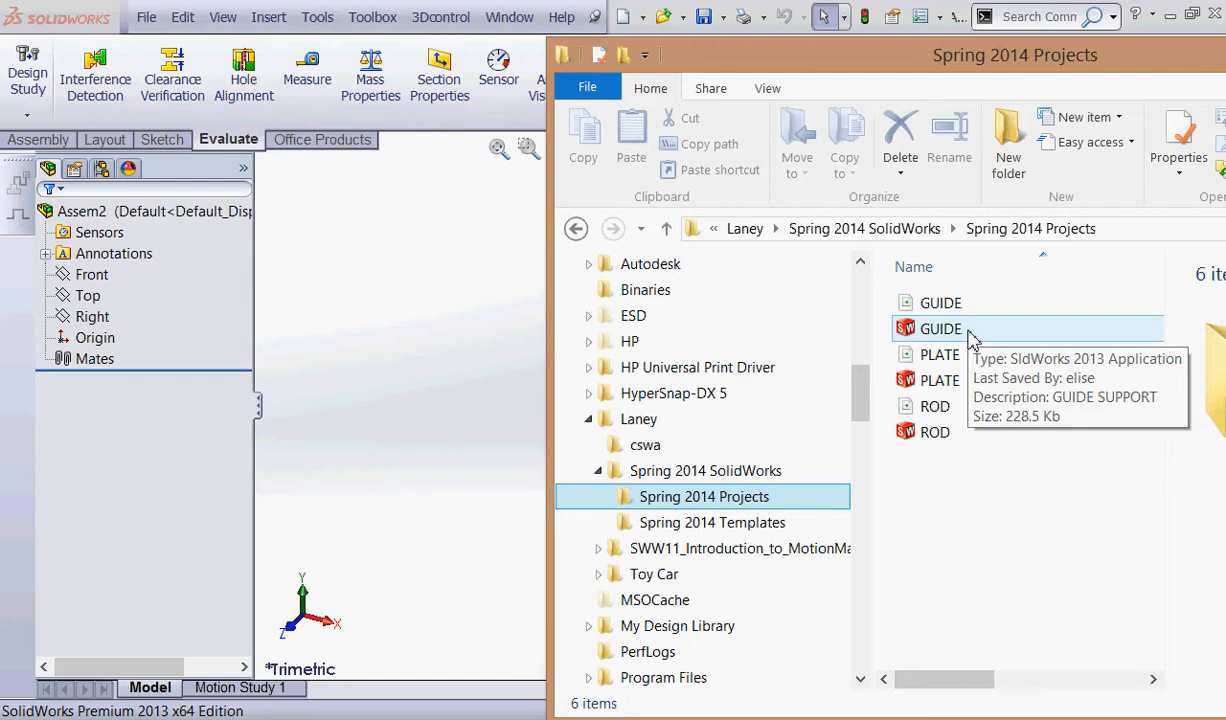
{"action": "left_click", "coordinate": [972, 338]}
{"action": "left_click", "coordinate": [984, 378], "text": "ctrl"}
{"action": "left_click", "coordinate": [950, 432], "text": "ctrl"}
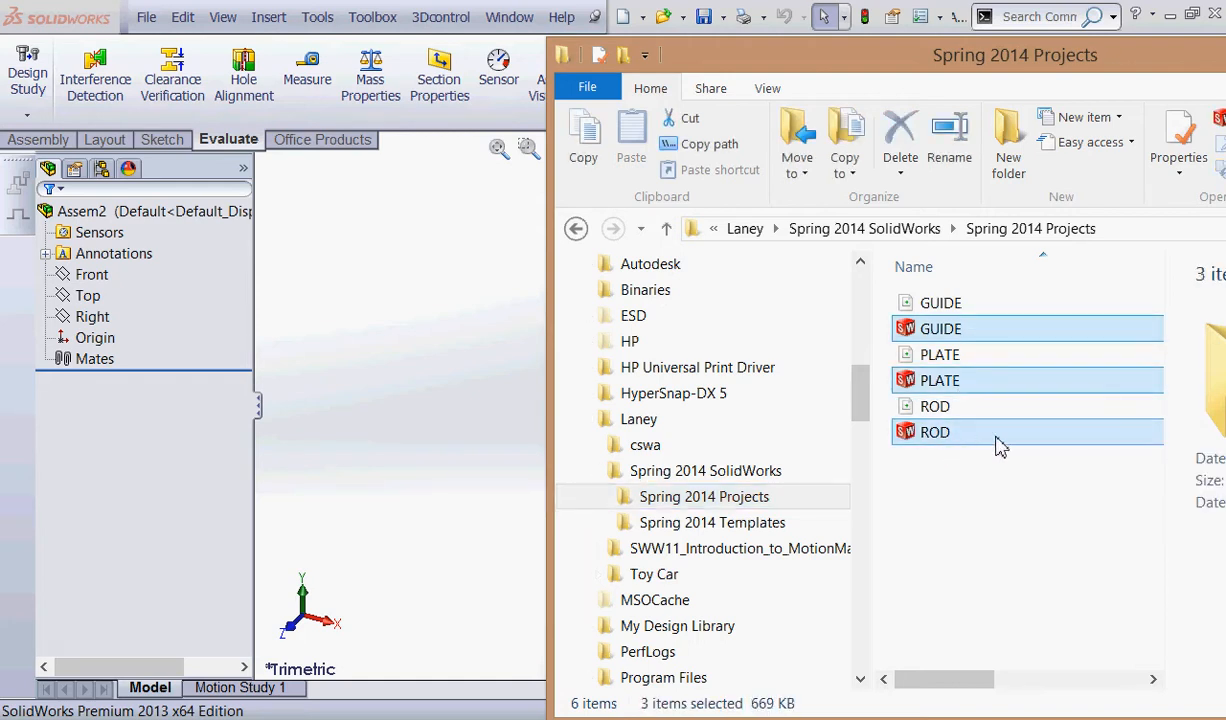
{"action": "mouse_move", "coordinate": [1000, 446]}
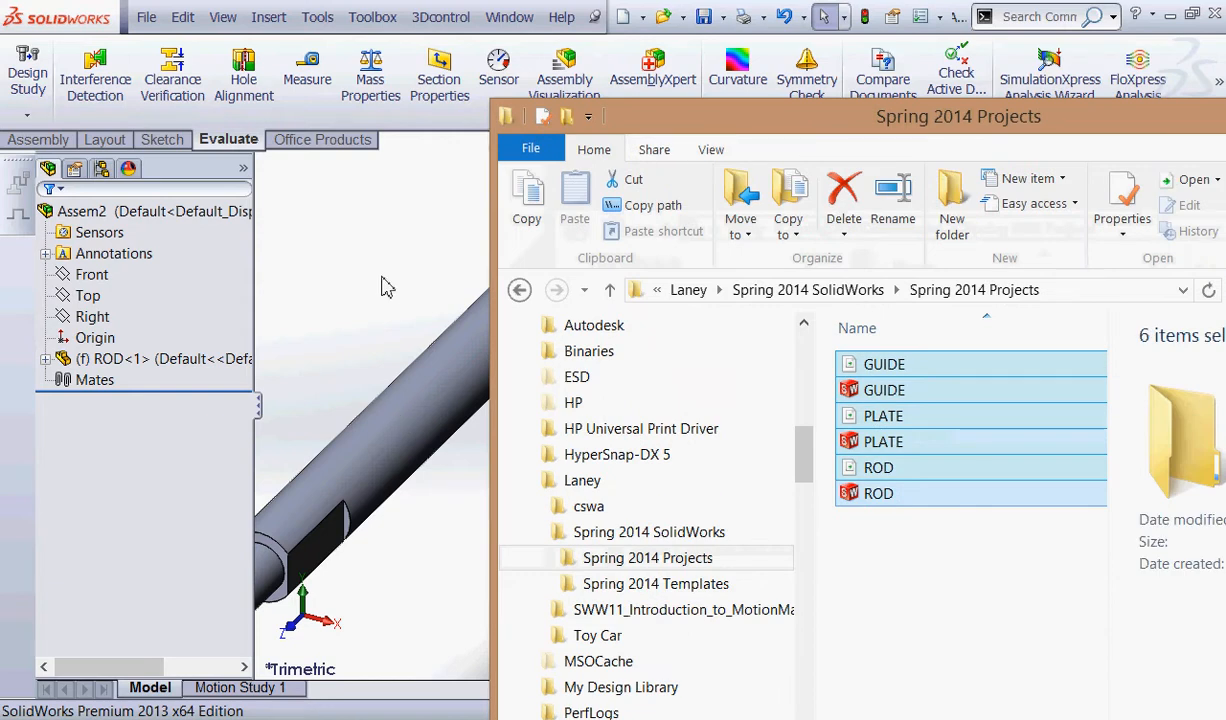
Check the placed ROD in the assembly, return to the Spring 2014 Projects folder and add PLATE beside the ROD.
{"action": "left_click_drag", "start_coordinate": [383, 282], "coordinate": [845, 284]}
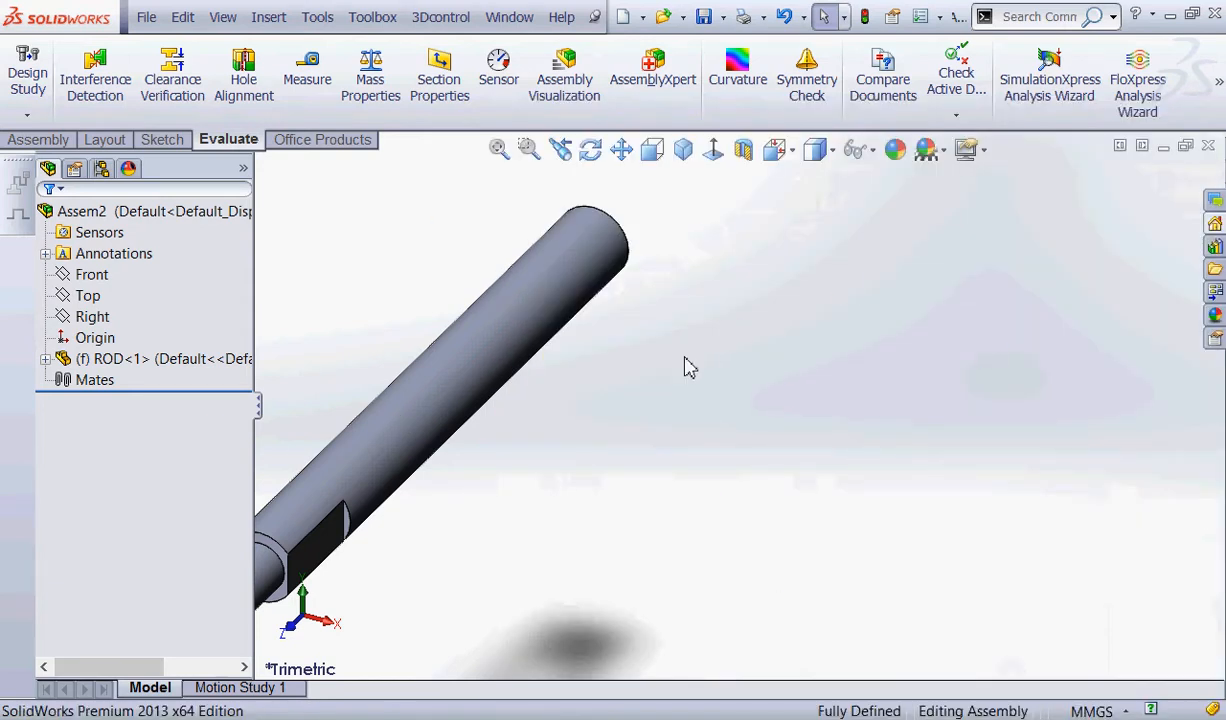
{"action": "scroll", "coordinate": [736, 369], "scroll_direction": "down", "scroll_amount": 2}
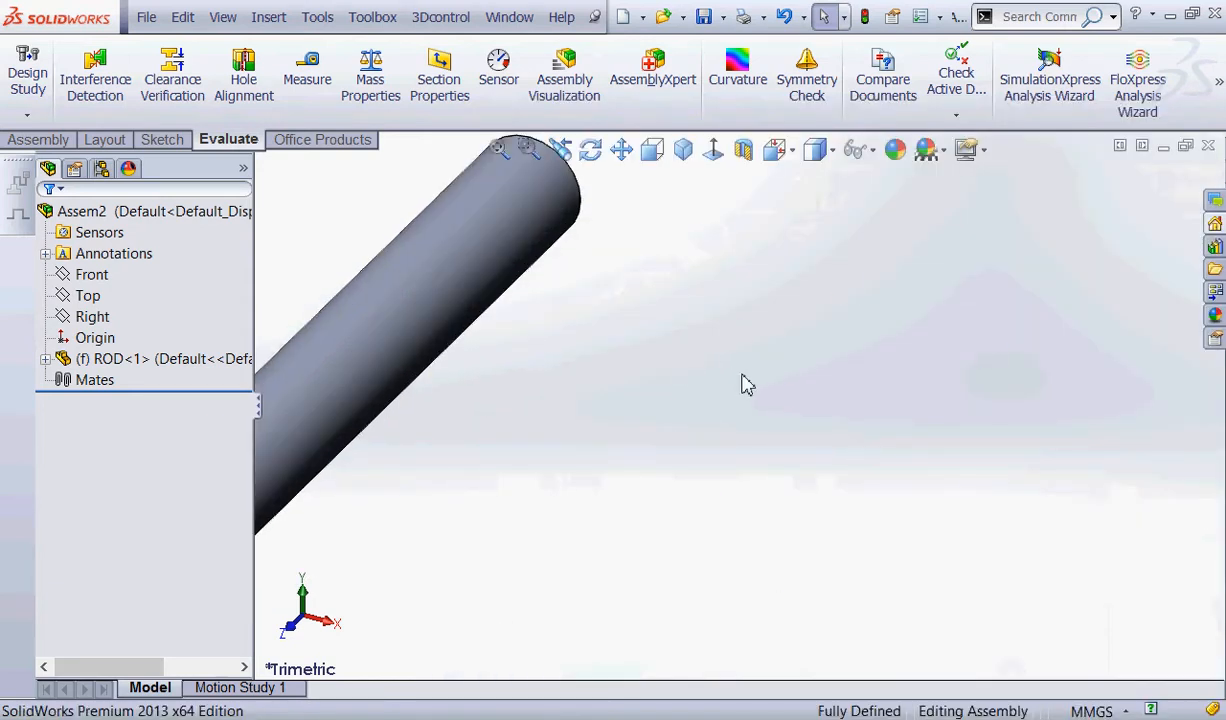
{"action": "scroll", "coordinate": [742, 383], "scroll_direction": "up", "scroll_amount": 5}
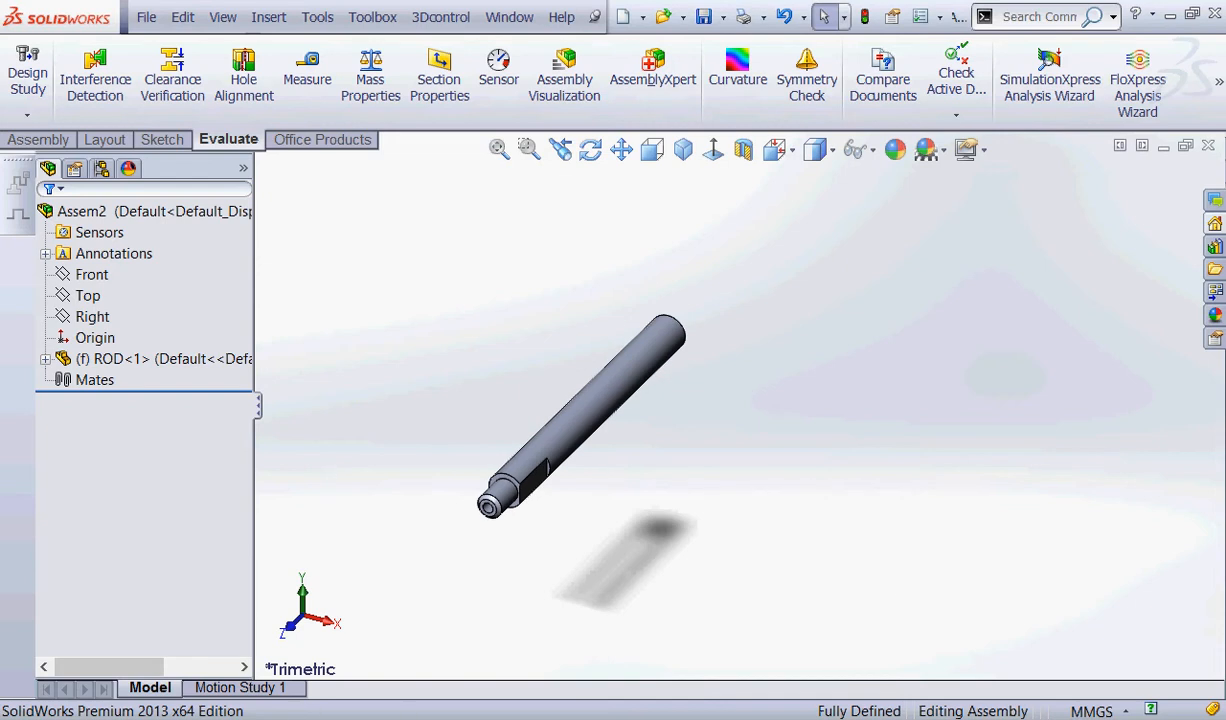
{"action": "left_click", "coordinate": [402, 718]}
{"action": "left_click", "coordinate": [904, 576]}
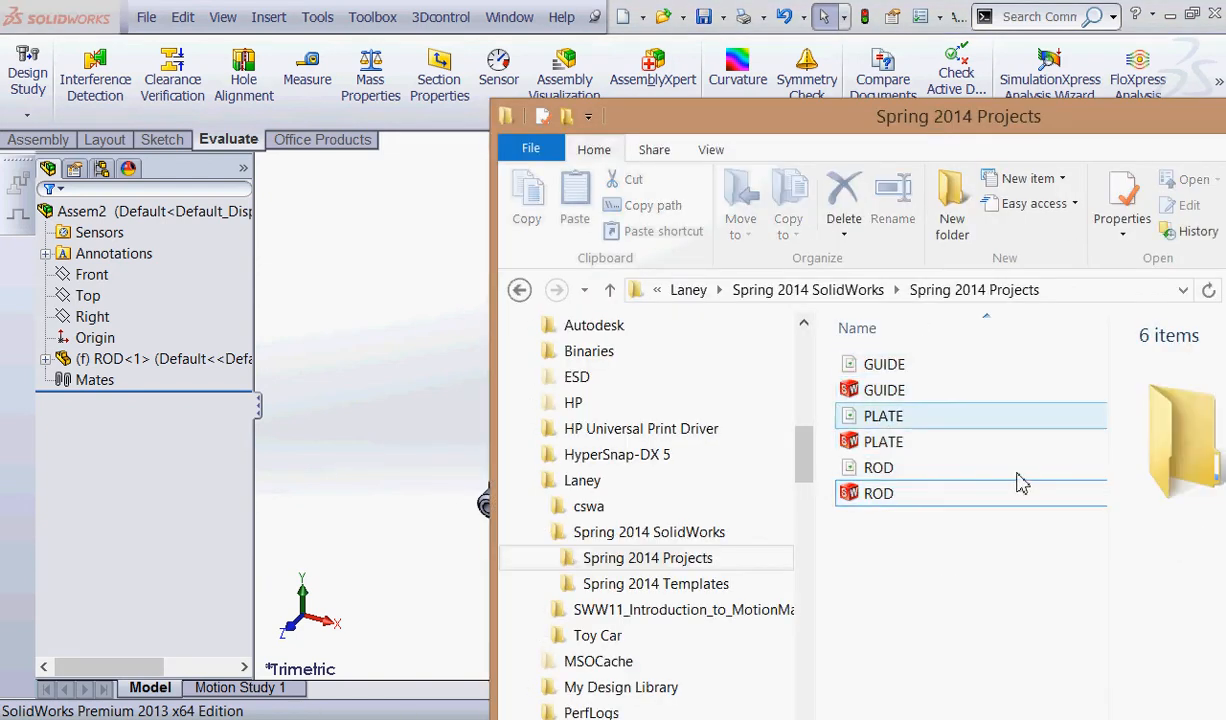
{"action": "left_click", "coordinate": [890, 390]}
{"action": "left_click", "coordinate": [897, 446], "text": "ctrl"}
{"action": "left_click_drag", "start_coordinate": [897, 449], "coordinate": [337, 438]}
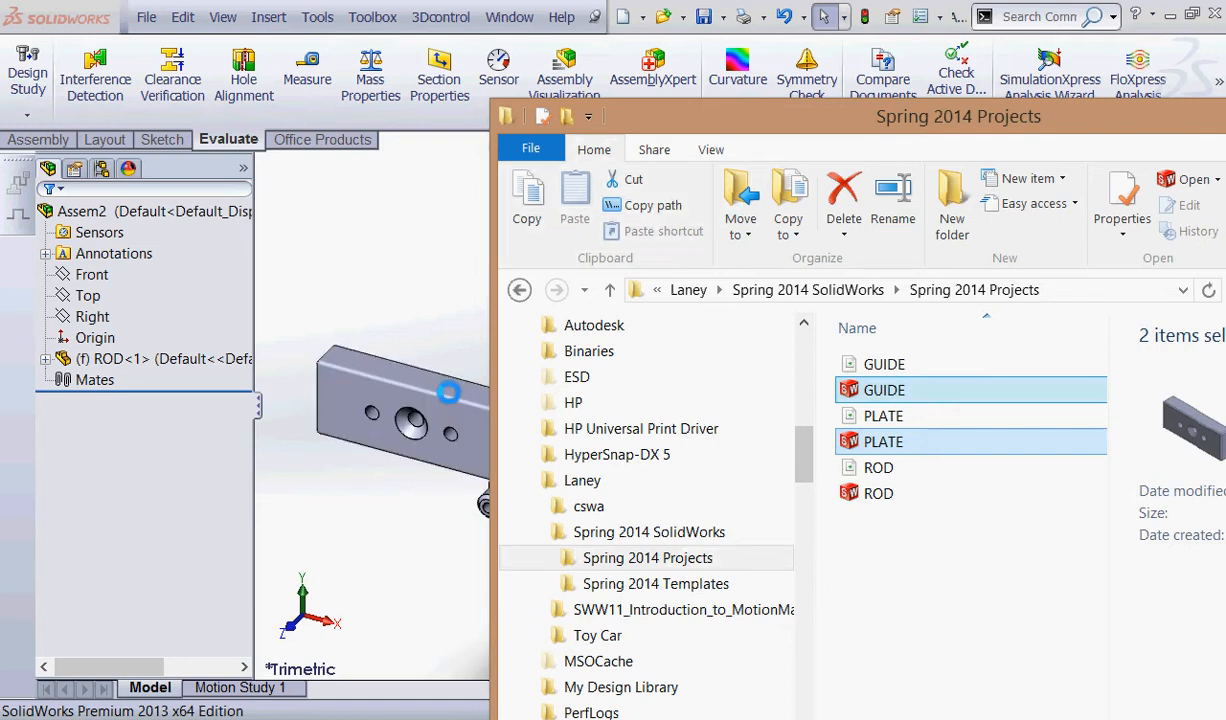
Add GUIDE from the Spring 2014 Projects folder to the assembly, behind PLATE, and return to the assembly window.
{"action": "left_click_drag", "start_coordinate": [1080, 118], "coordinate": [1053, 113]}
{"action": "left_click", "coordinate": [869, 380]}
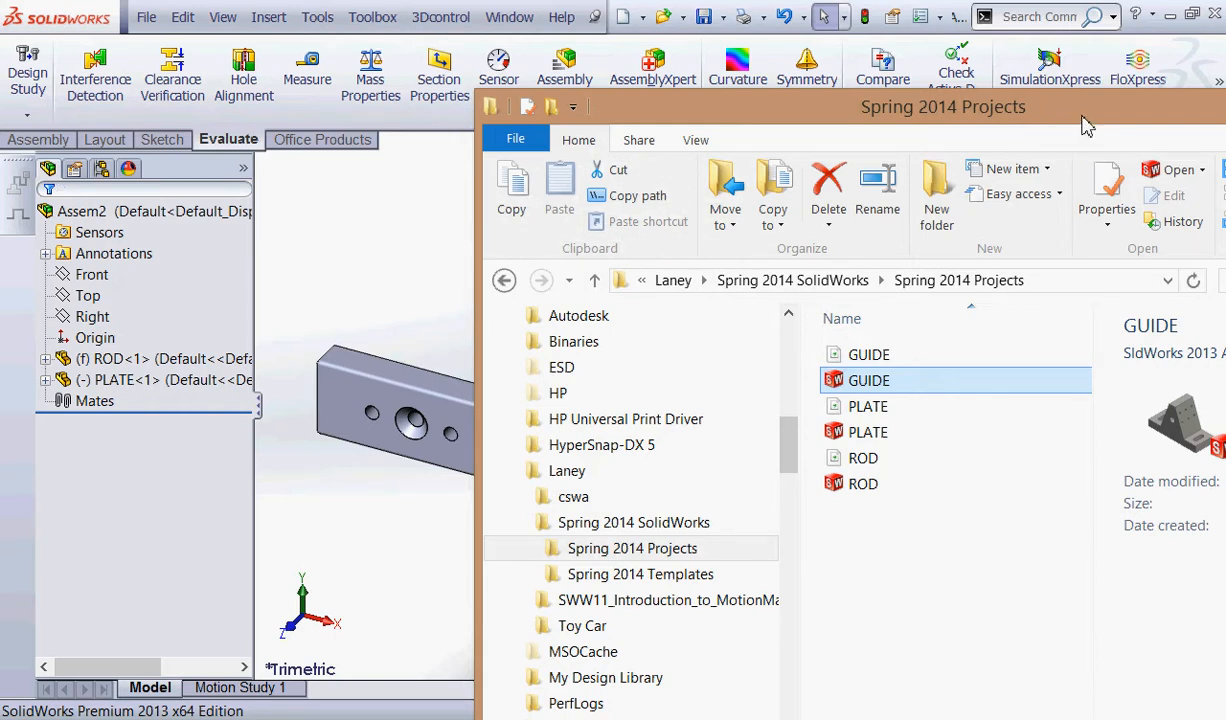
{"action": "left_click_drag", "start_coordinate": [1088, 125], "coordinate": [804, 331]}
{"action": "left_click", "coordinate": [1025, 320]}
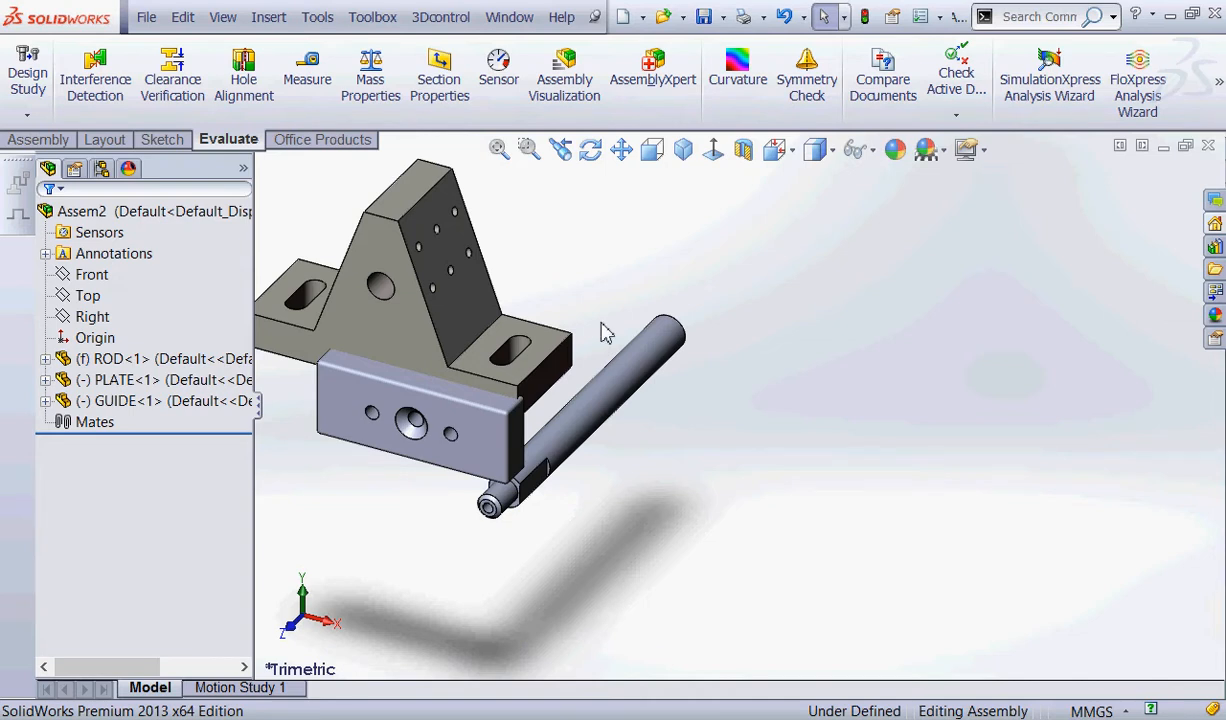
Separate the overlapping parts by moving PLATE up and away from the ROD and GUIDE to the open area below PLATE.
{"action": "left_click", "coordinate": [588, 425]}
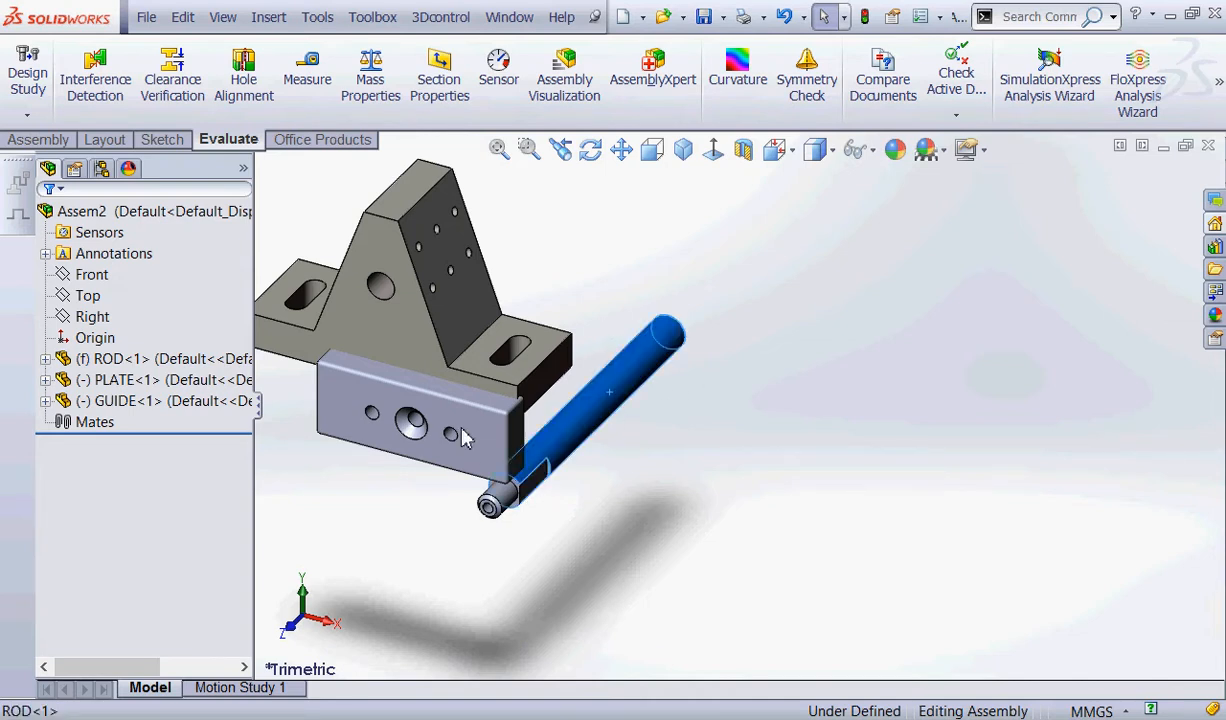
{"action": "left_click", "coordinate": [445, 412]}
{"action": "left_click_drag", "start_coordinate": [1011, 288], "coordinate": [974, 258]}
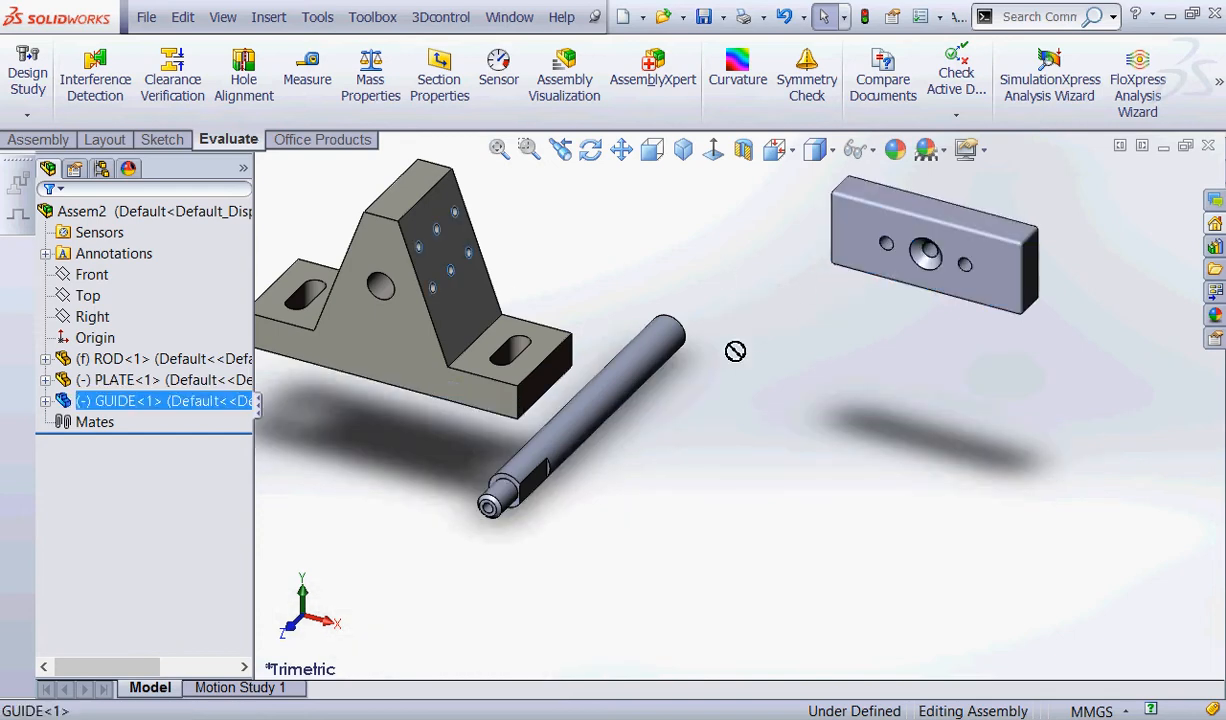
{"action": "left_click_drag", "start_coordinate": [382, 256], "coordinate": [794, 424]}
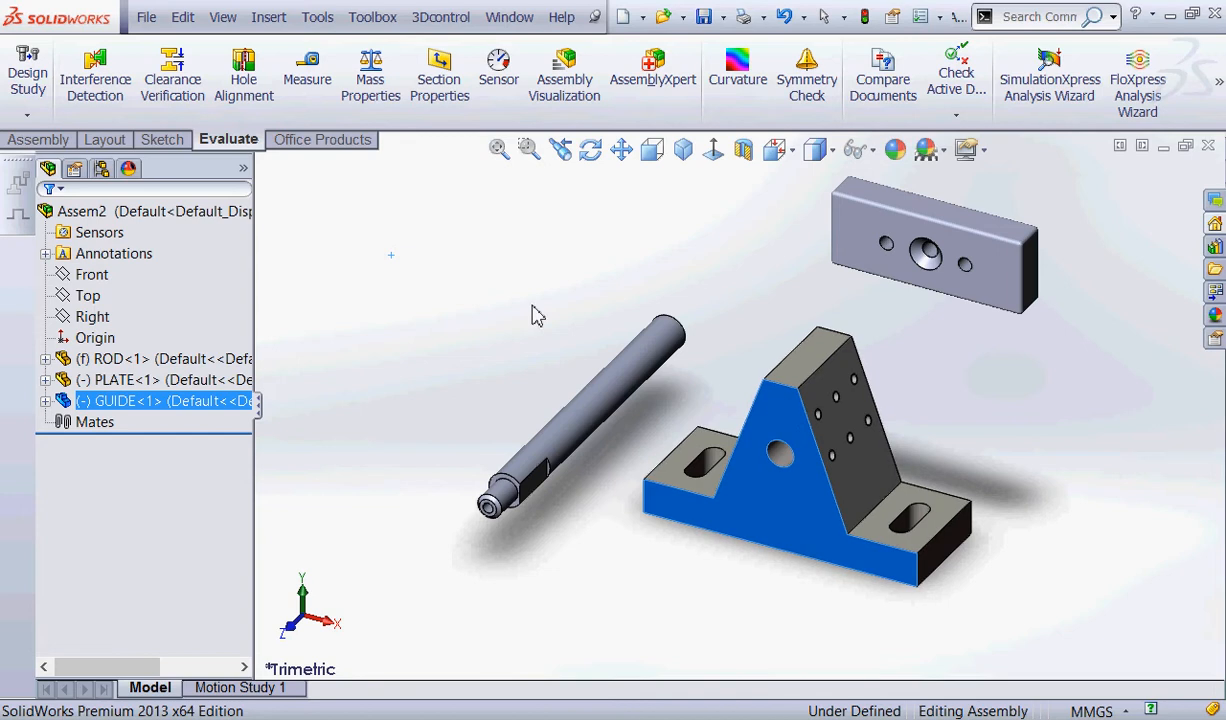
{"action": "left_click", "coordinate": [418, 284]}
{"action": "key", "text": "ctrl+2"}
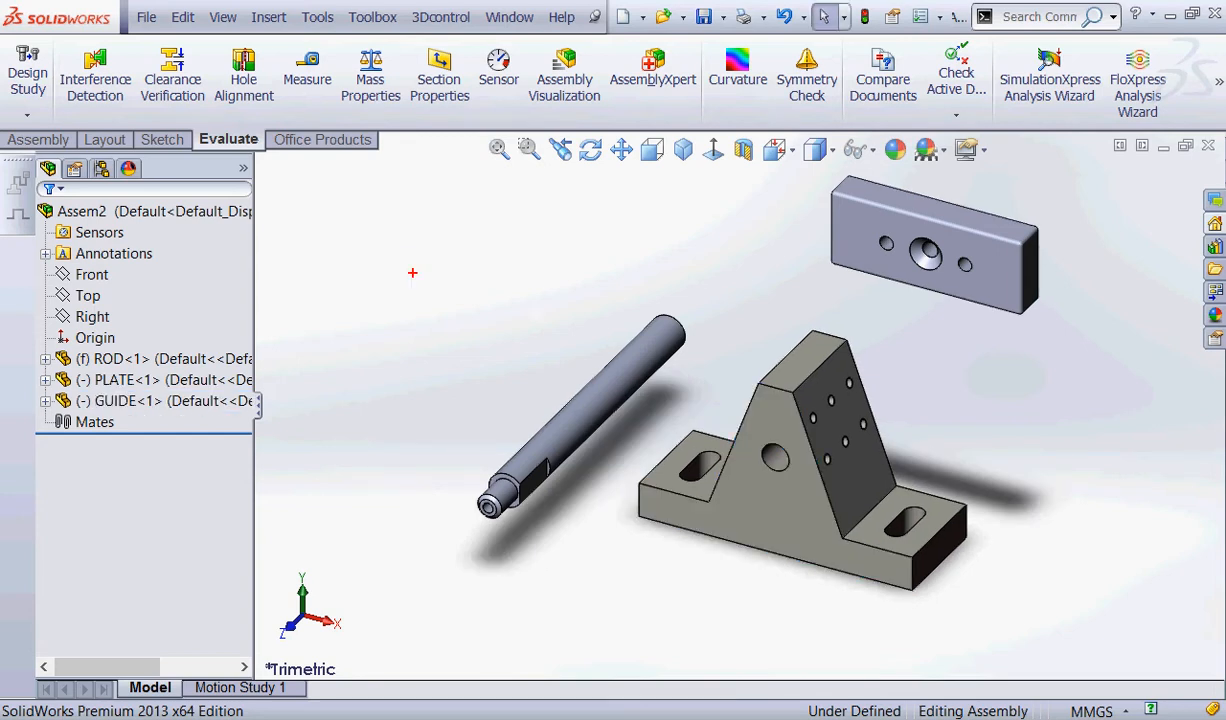
{"action": "mouse_move", "coordinate": [61, 370]}
{"action": "left_mouse_down"}
{"action": "mouse_move", "coordinate": [67, 343]}
{"action": "mouse_move", "coordinate": [83, 368]}
{"action": "mouse_move", "coordinate": [135, 380]}
{"action": "mouse_move", "coordinate": [133, 400]}
{"action": "left_mouse_up"}
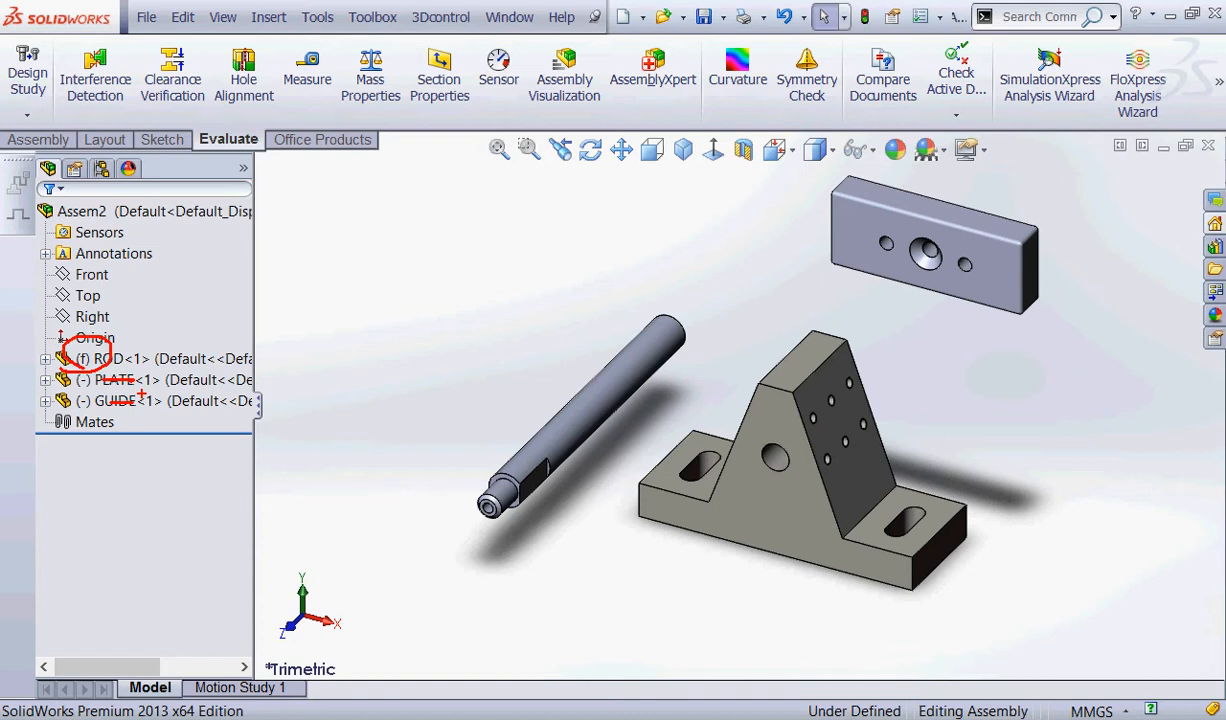
{"action": "key", "text": "Escape"}
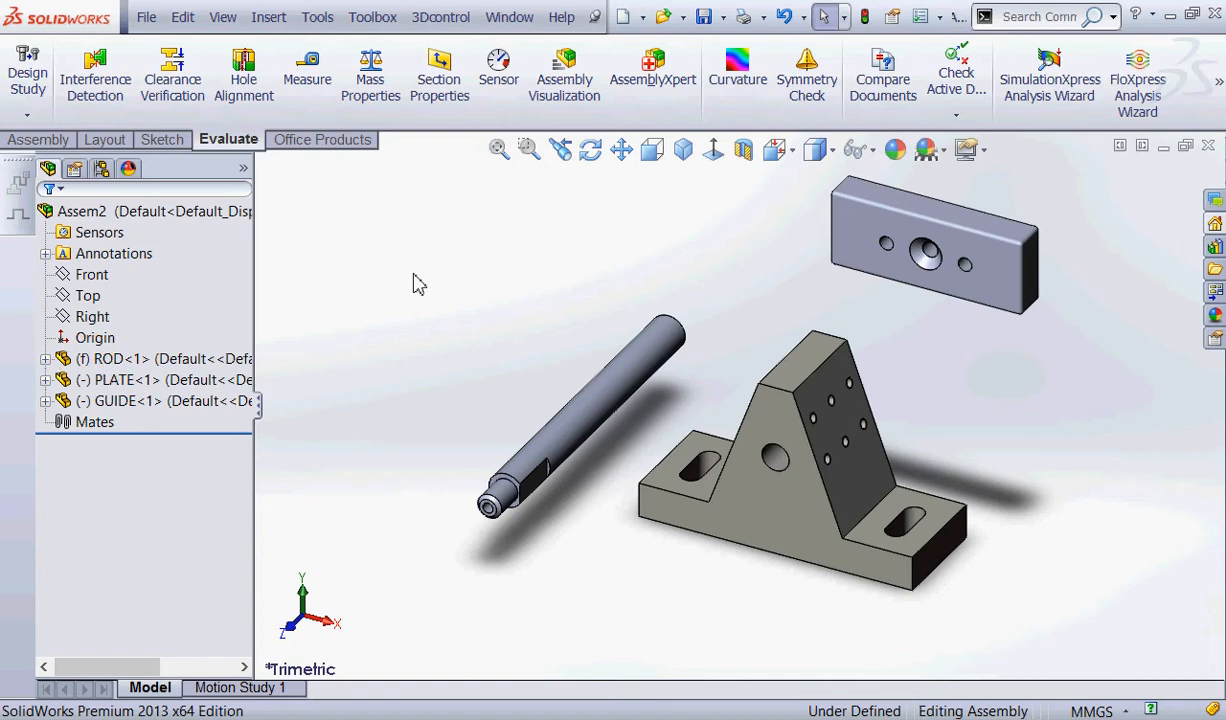
{"action": "mouse_move", "coordinate": [154, 328]}
{"action": "left_mouse_down"}
{"action": "mouse_move", "coordinate": [138, 356]}
{"action": "mouse_move", "coordinate": [150, 307]}
{"action": "left_mouse_up"}
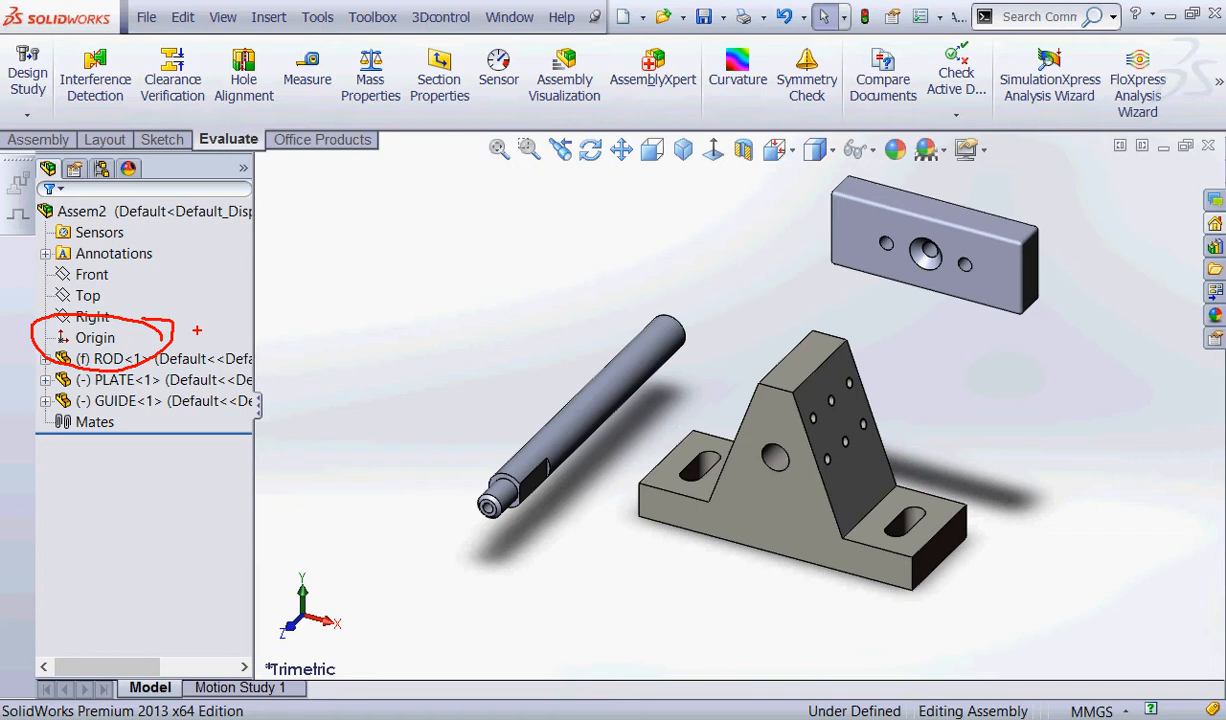
{"action": "key", "text": "Escape"}
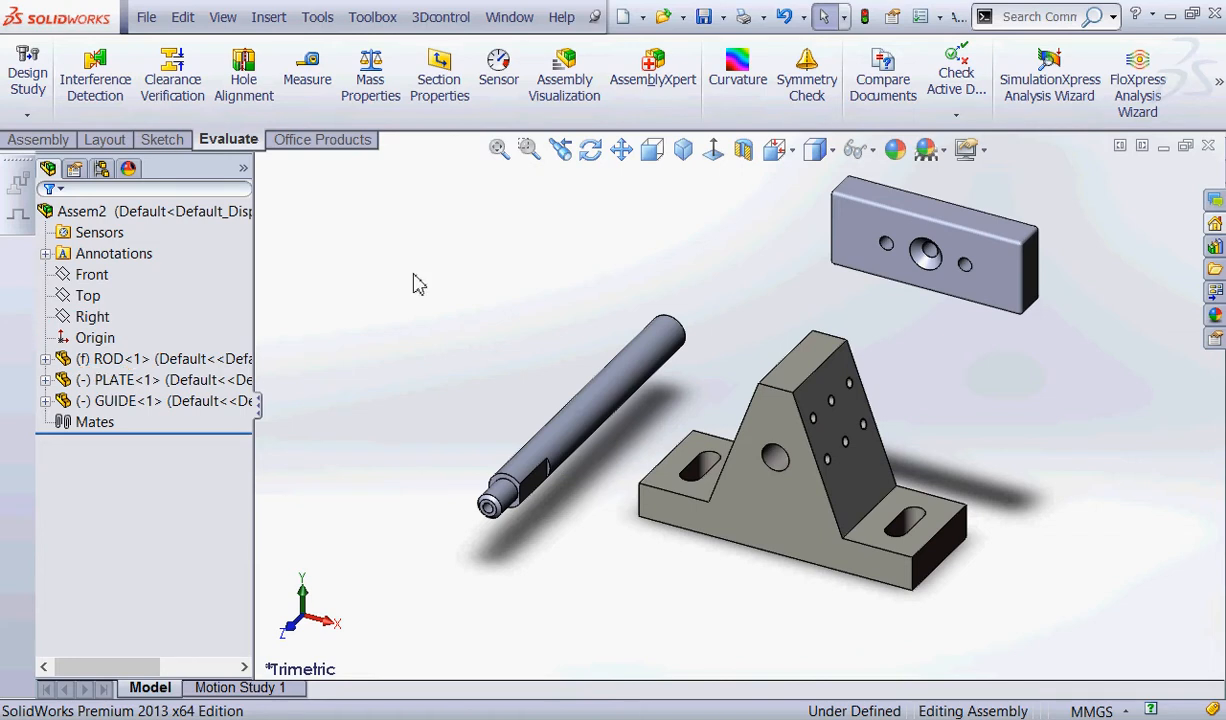
Create another new assembly from the Assem-MM template in Spring 2014 Templates.
{"action": "left_click", "coordinate": [642, 17]}
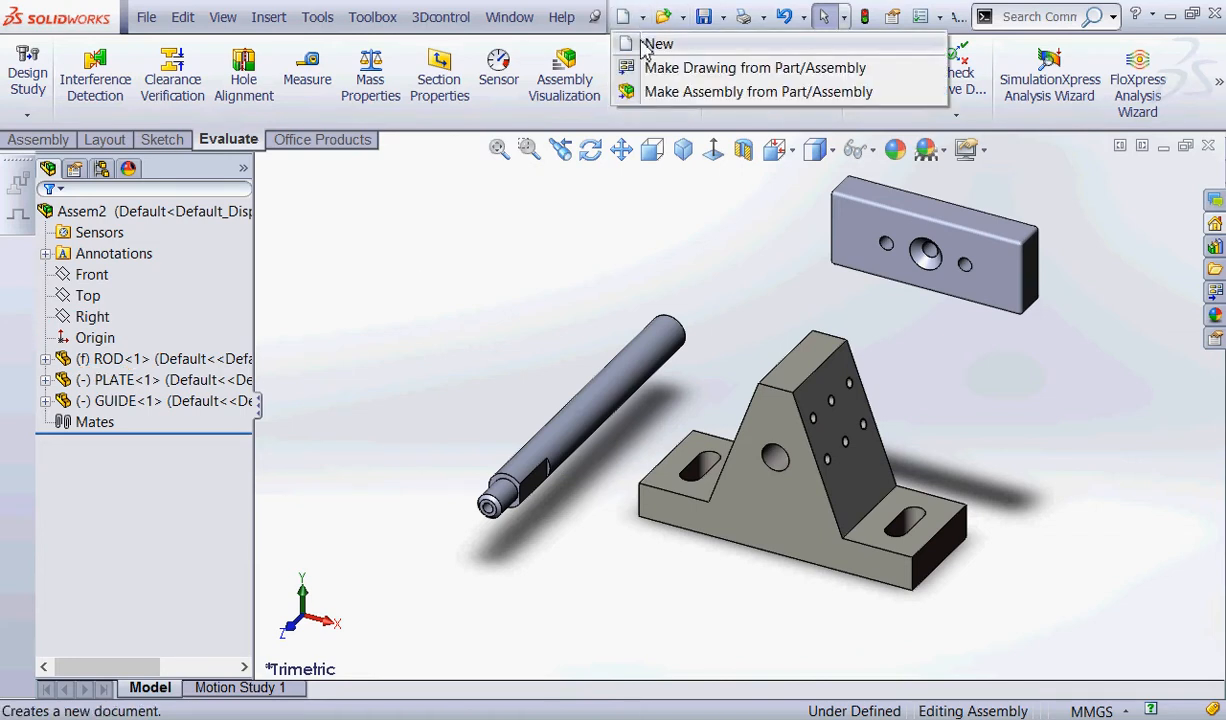
{"action": "left_click", "coordinate": [644, 46]}
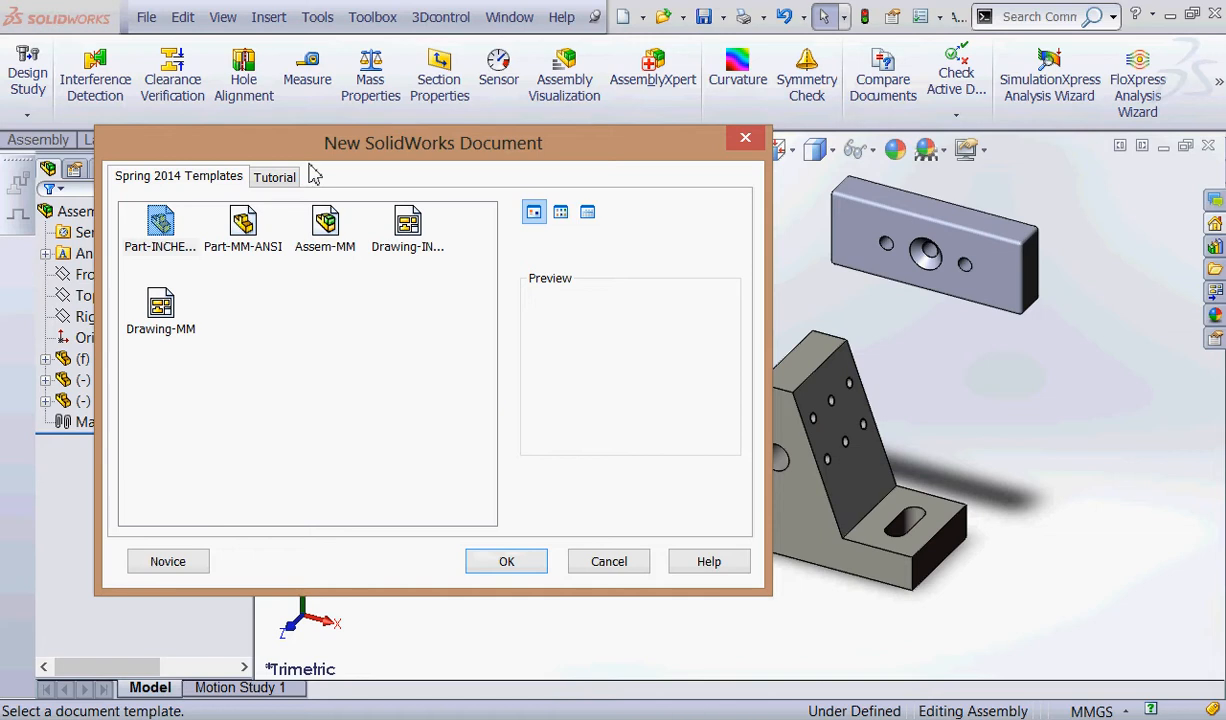
{"action": "left_click", "coordinate": [322, 226]}
{"action": "left_click", "coordinate": [504, 563]}
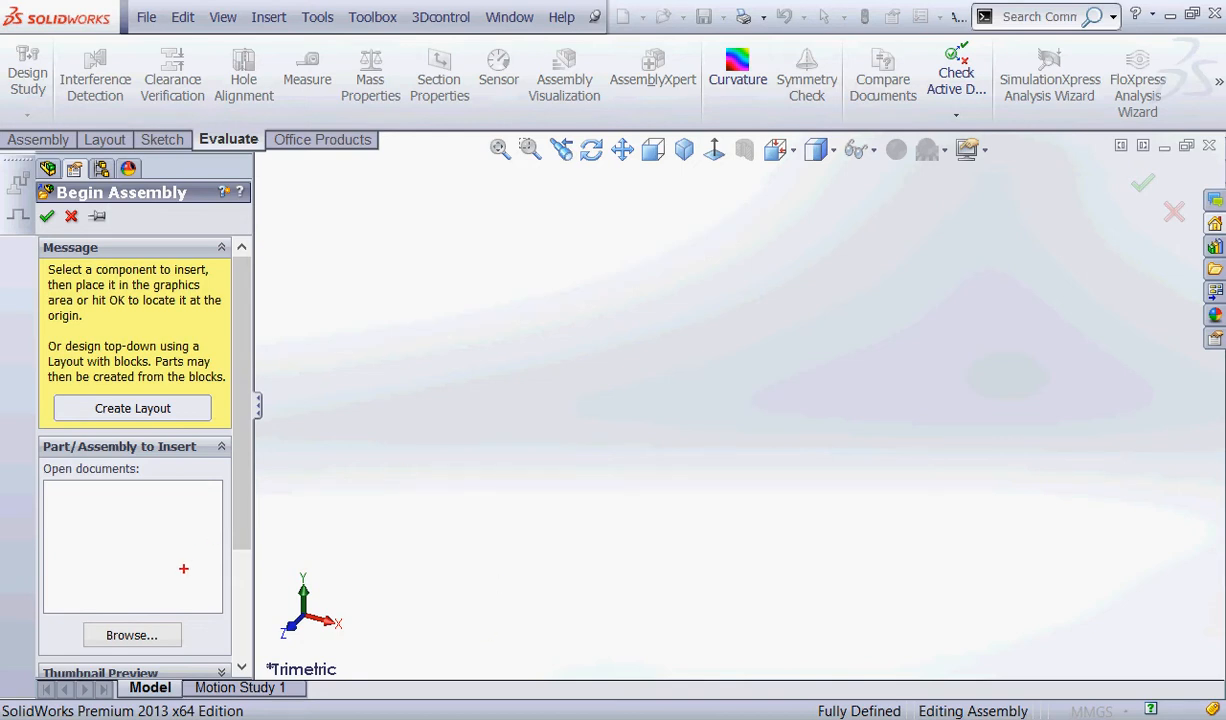
Browse to the Spring 2014 Projects folder and insert GUIDE as the first component, located at the assembly origin.
{"action": "mouse_move", "coordinate": [160, 603]}
{"action": "left_mouse_down"}
{"action": "mouse_move", "coordinate": [191, 612]}
{"action": "mouse_move", "coordinate": [76, 556]}
{"action": "left_mouse_up"}
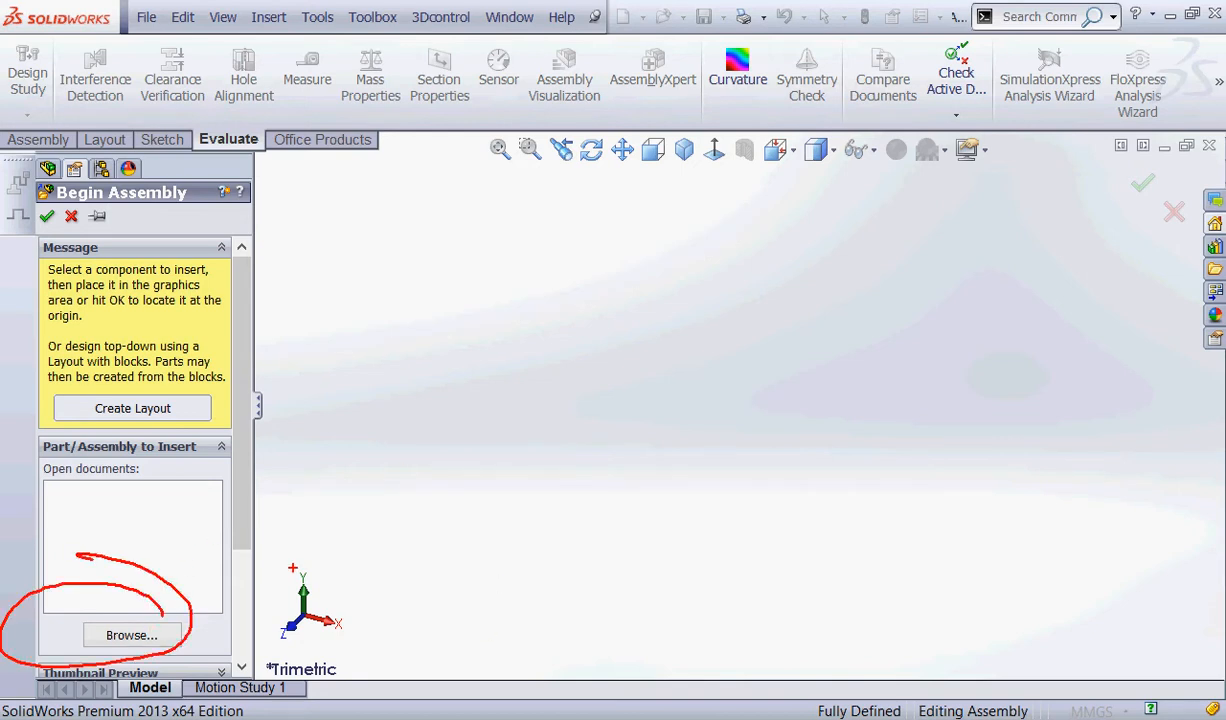
{"action": "key", "text": "Escape"}
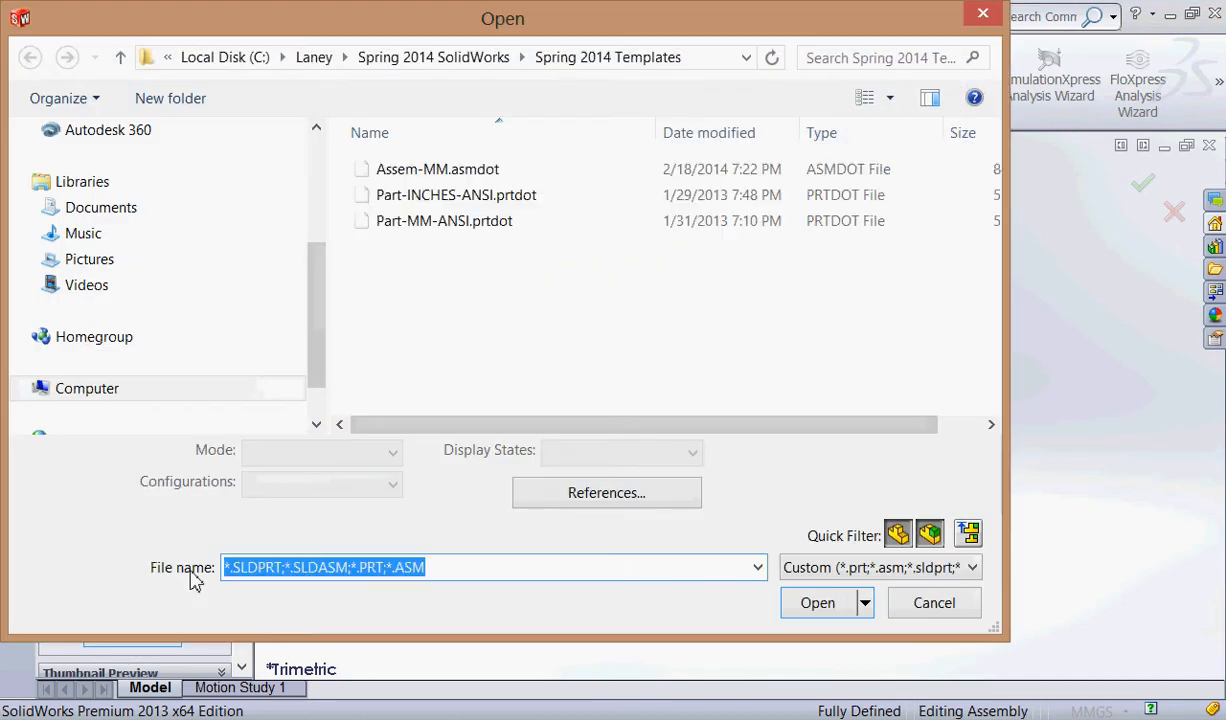
{"action": "left_click", "coordinate": [460, 57]}
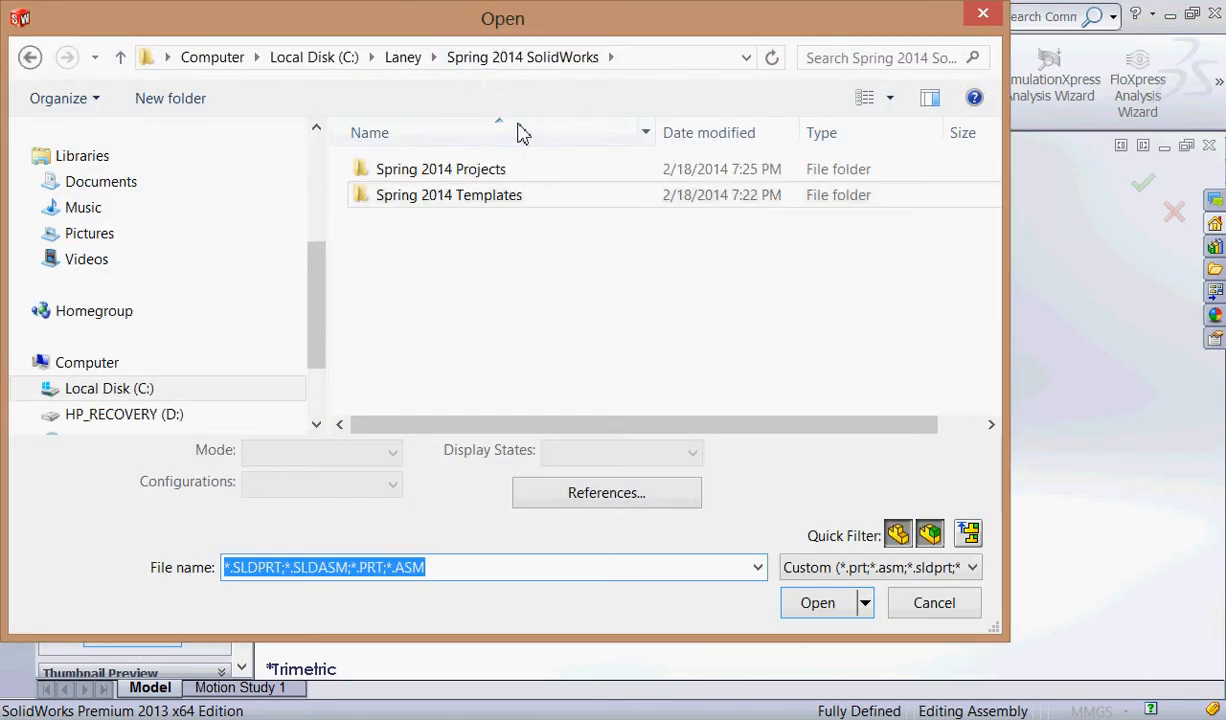
{"action": "left_click", "coordinate": [567, 166]}
{"action": "double_click", "coordinate": [567, 166]}
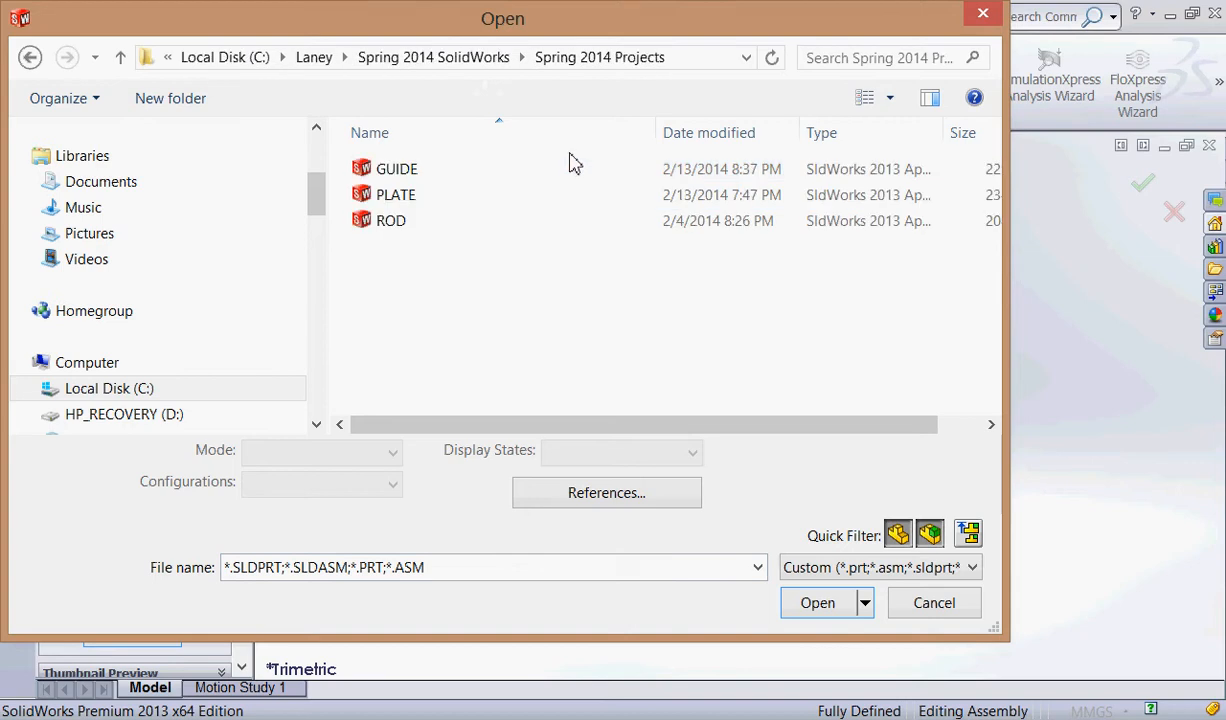
{"action": "left_click", "coordinate": [397, 172]}
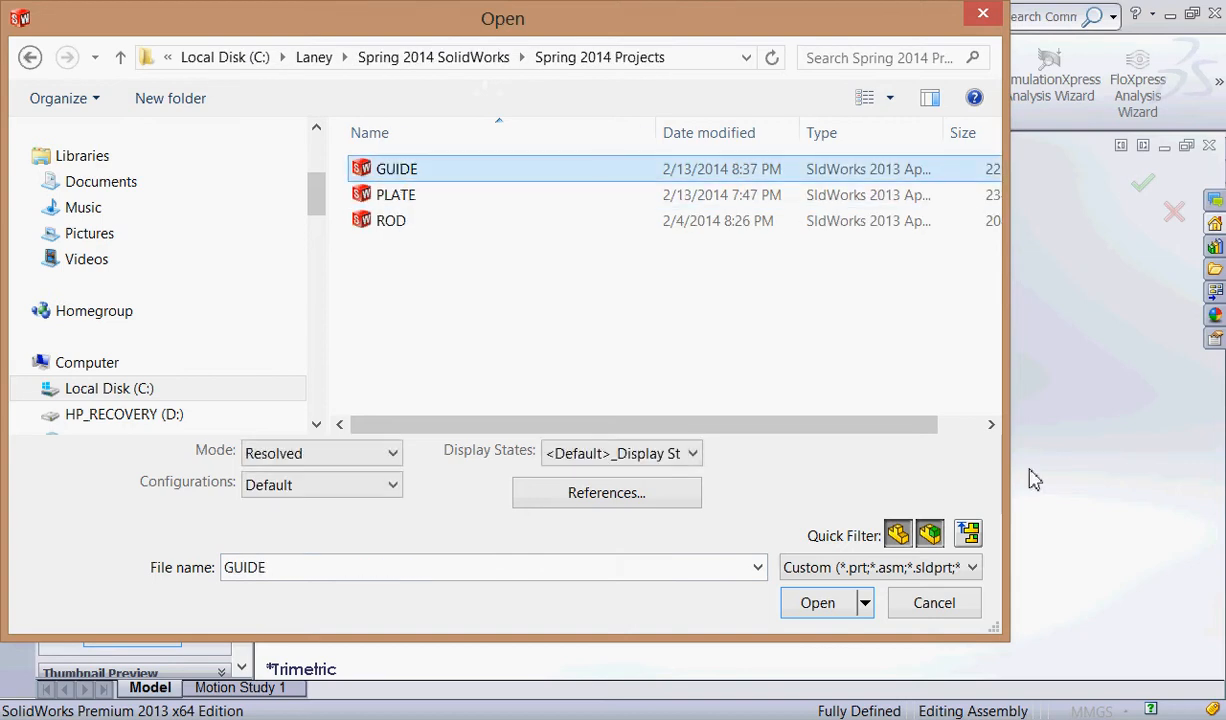
{"action": "left_click", "coordinate": [817, 602]}
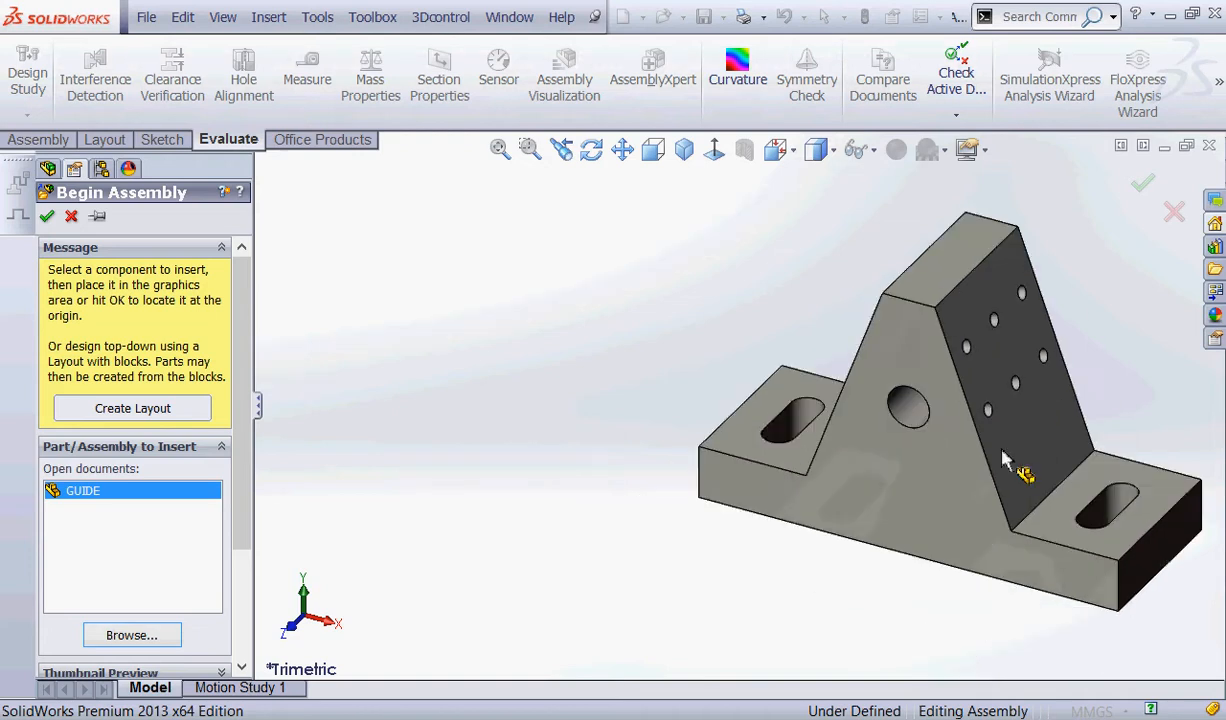
{"action": "left_click", "coordinate": [370, 240]}
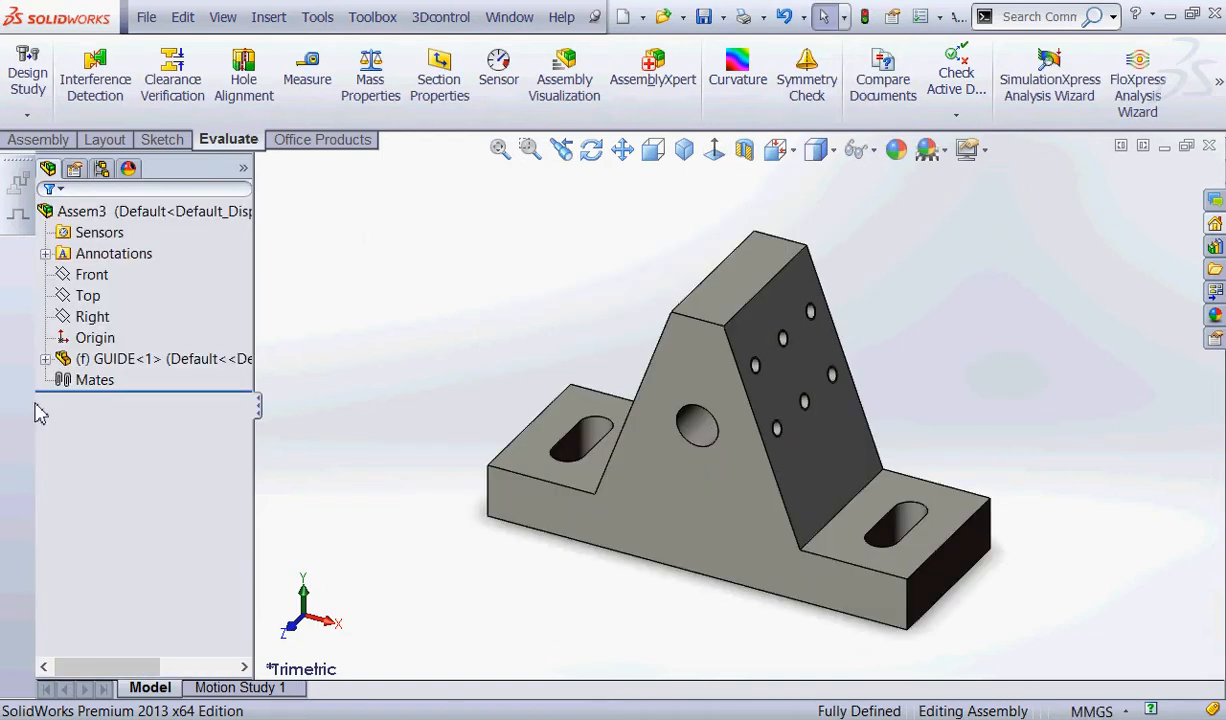
Expand GUIDE in the design tree and examine its planes, origin and fixed status against the assembly's planes and origin.
{"action": "left_click", "coordinate": [45, 358]}
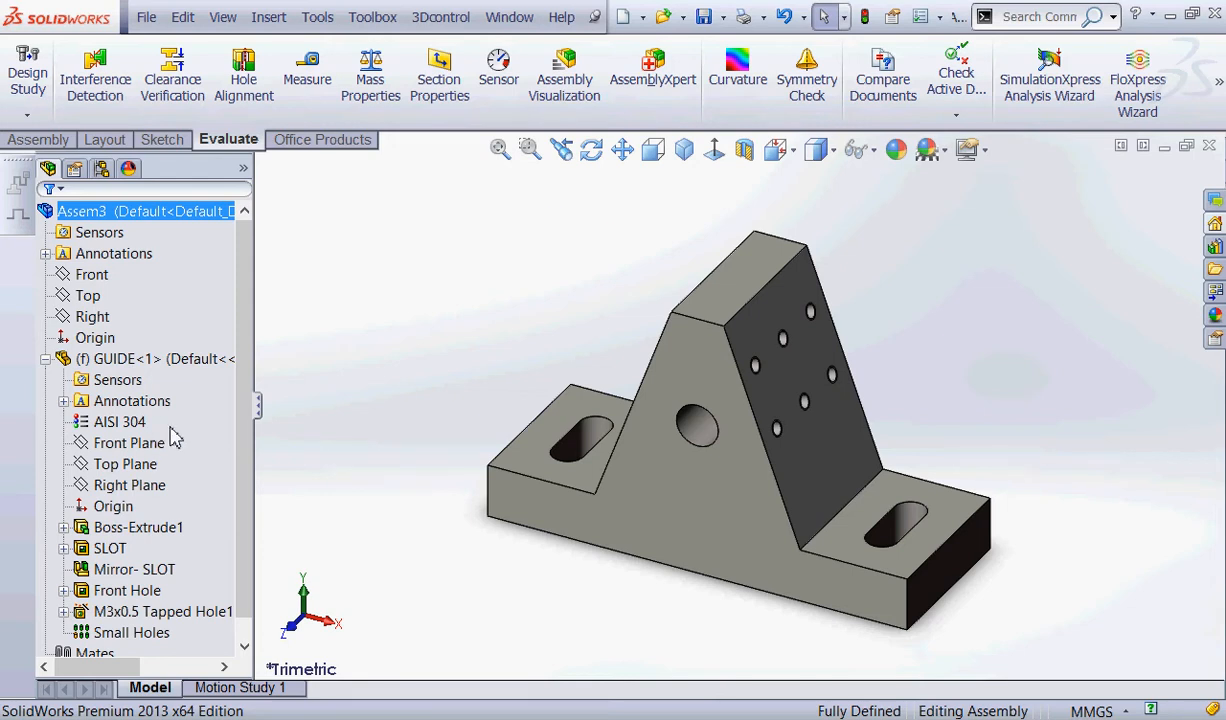
{"action": "key", "text": "ctrl+2"}
{"action": "mouse_move", "coordinate": [170, 425]}
{"action": "left_mouse_down"}
{"action": "mouse_move", "coordinate": [181, 475]}
{"action": "mouse_move", "coordinate": [147, 422]}
{"action": "left_mouse_up"}
{"action": "mouse_move", "coordinate": [146, 253]}
{"action": "left_mouse_down"}
{"action": "mouse_move", "coordinate": [129, 246]}
{"action": "mouse_move", "coordinate": [143, 305]}
{"action": "mouse_move", "coordinate": [140, 262]}
{"action": "left_mouse_up"}
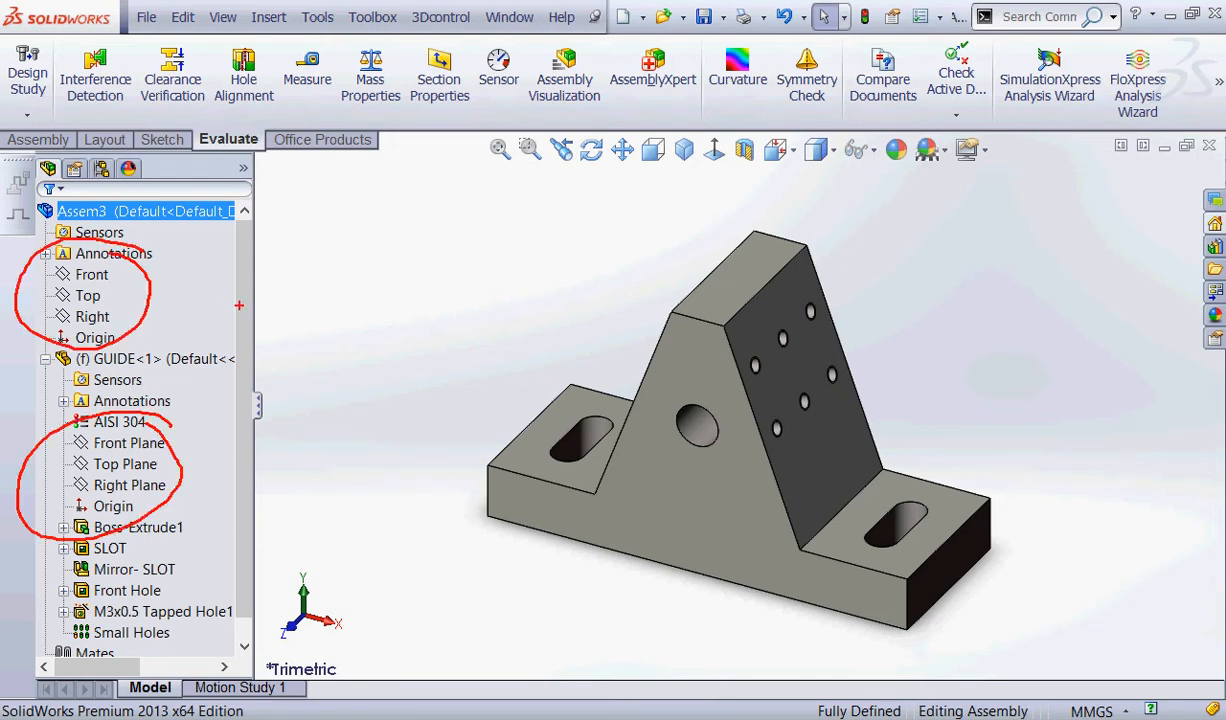
{"action": "key", "text": "e"}
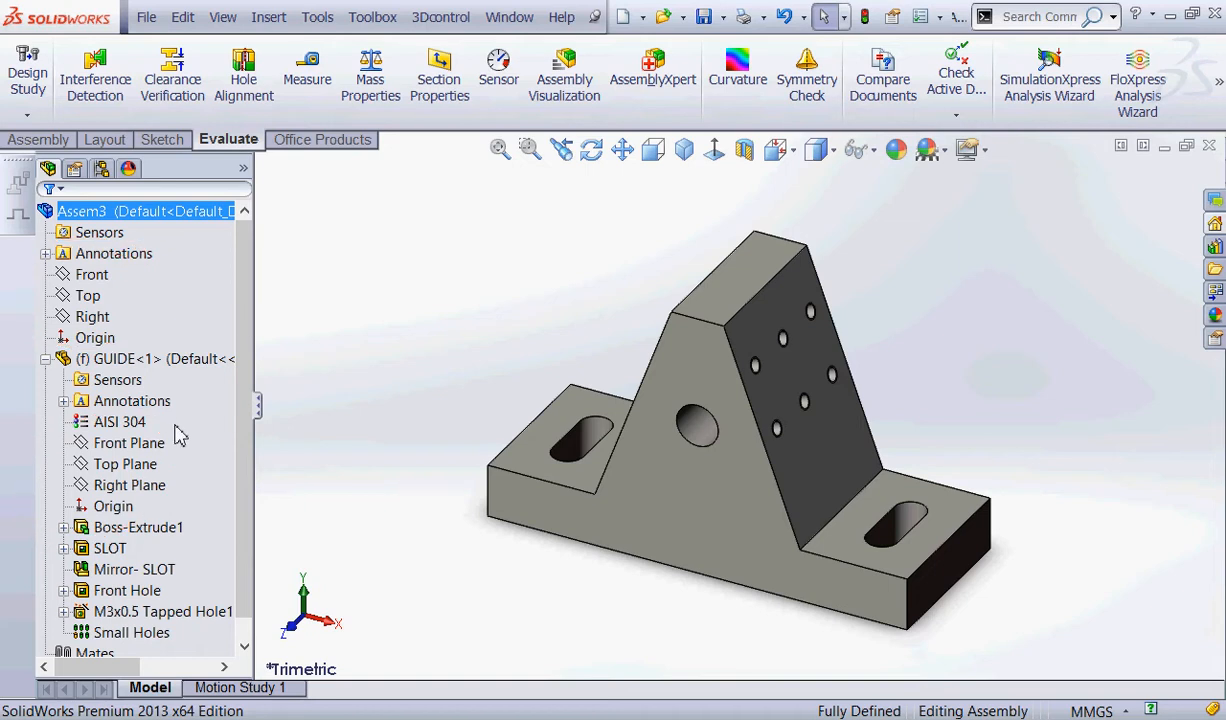
{"action": "mouse_move", "coordinate": [102, 362]}
{"action": "left_mouse_down"}
{"action": "mouse_move", "coordinate": [72, 332]}
{"action": "mouse_move", "coordinate": [98, 334]}
{"action": "left_mouse_up"}
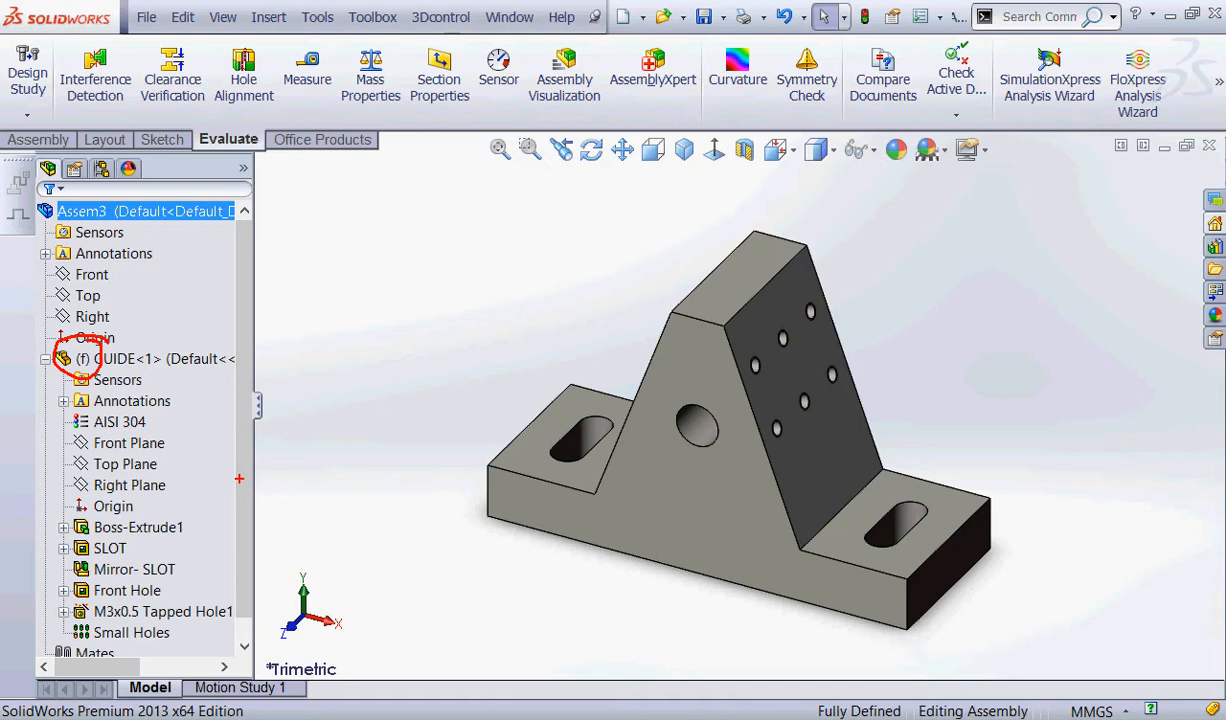
{"action": "key", "text": "Escape"}
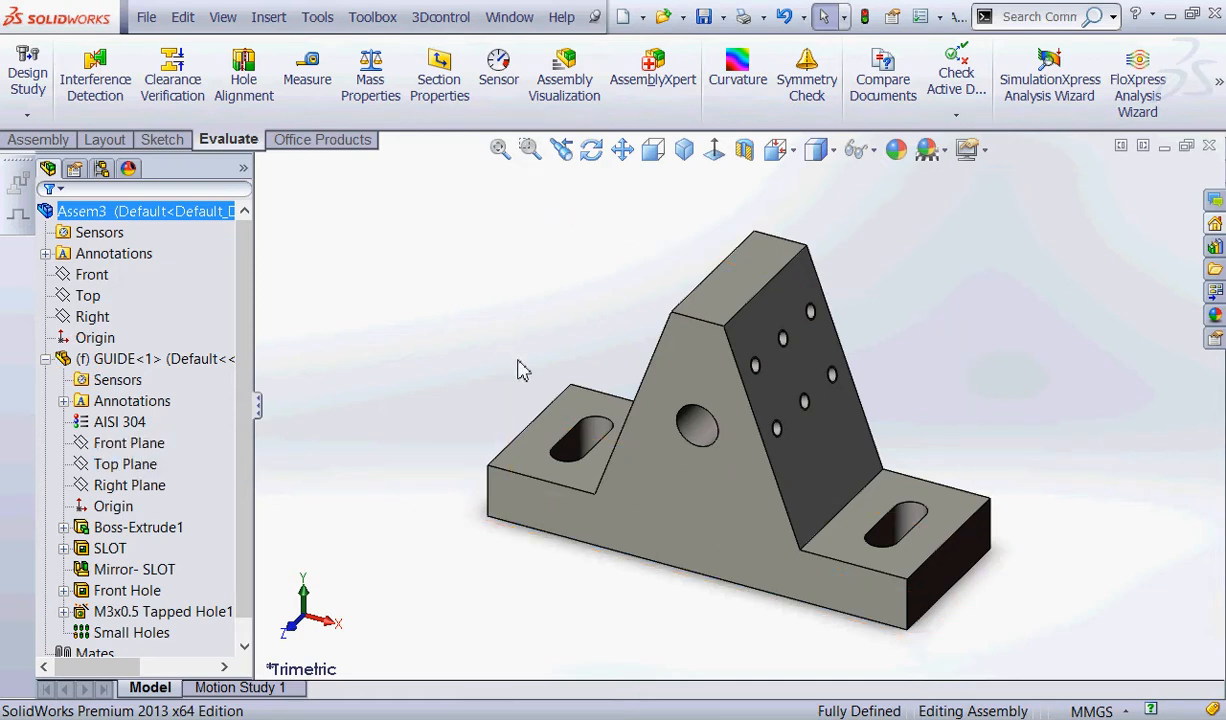
Highlight GUIDE's Front Plane together with the assembly's Front plane and examine their alignment.
{"action": "scroll", "coordinate": [520, 367], "scroll_direction": "up", "scroll_amount": 2}
{"action": "middle_click_drag", "start_coordinate": [547, 364], "coordinate": [473, 400]}
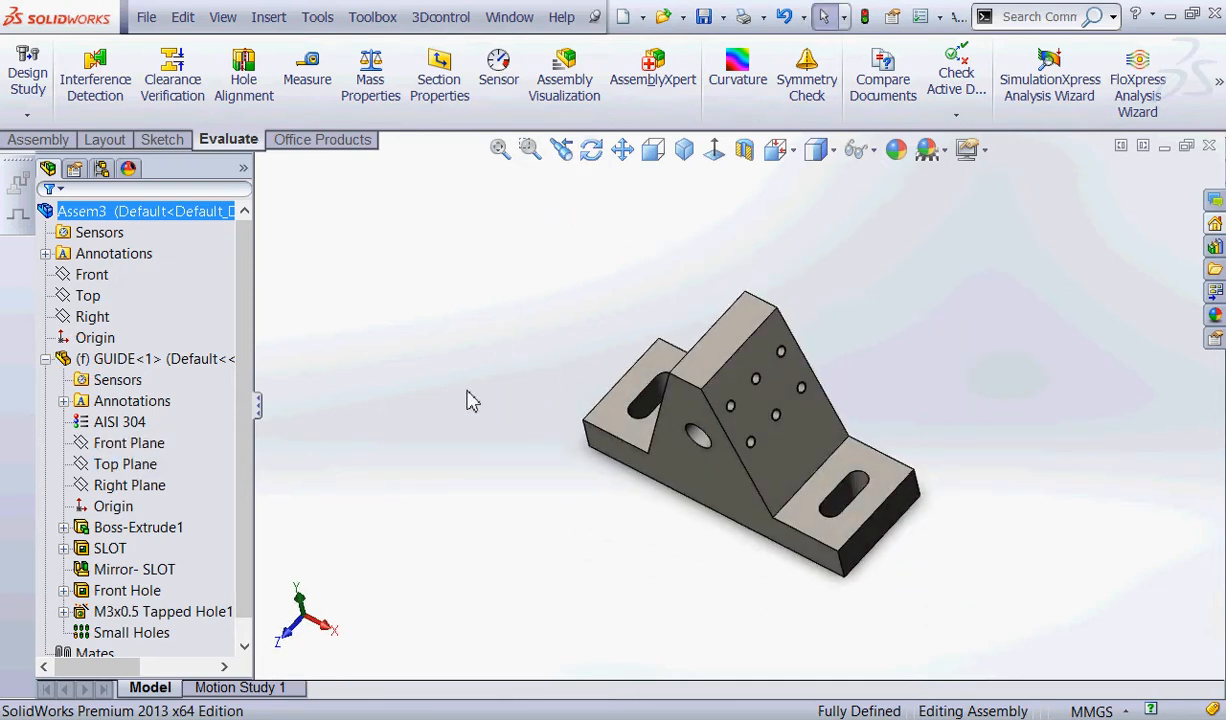
{"action": "left_click", "coordinate": [110, 443]}
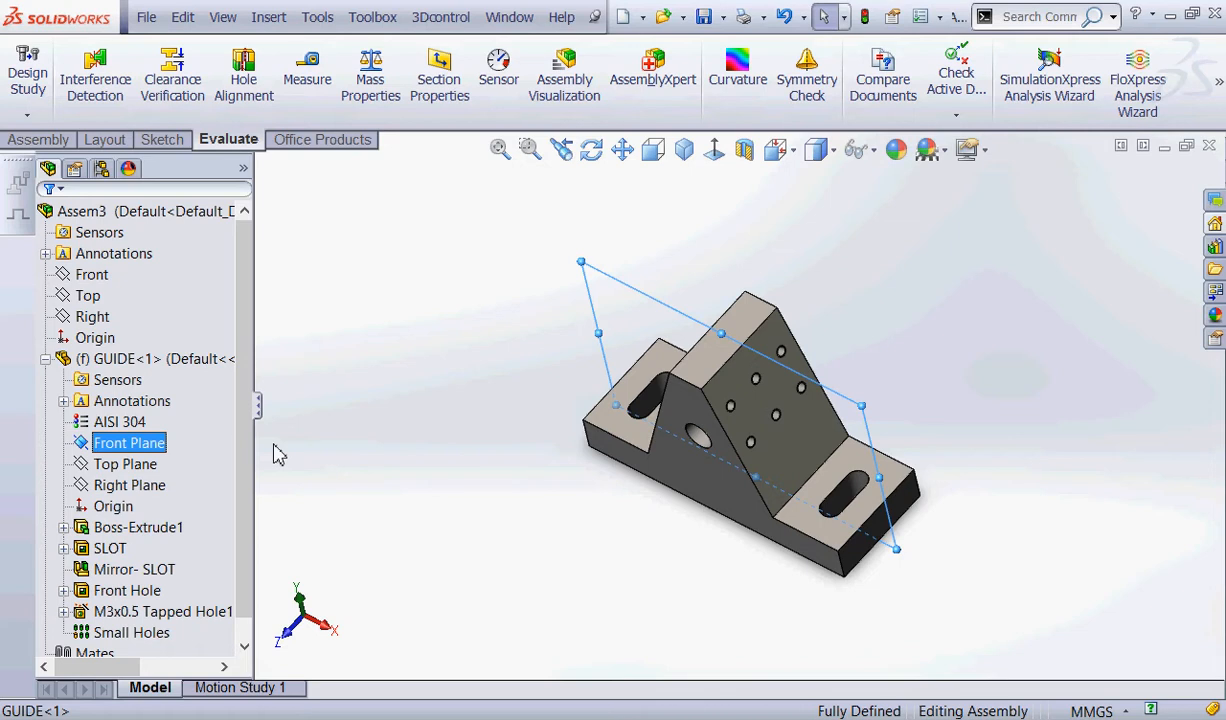
{"action": "left_click", "coordinate": [90, 275], "text": "ctrl"}
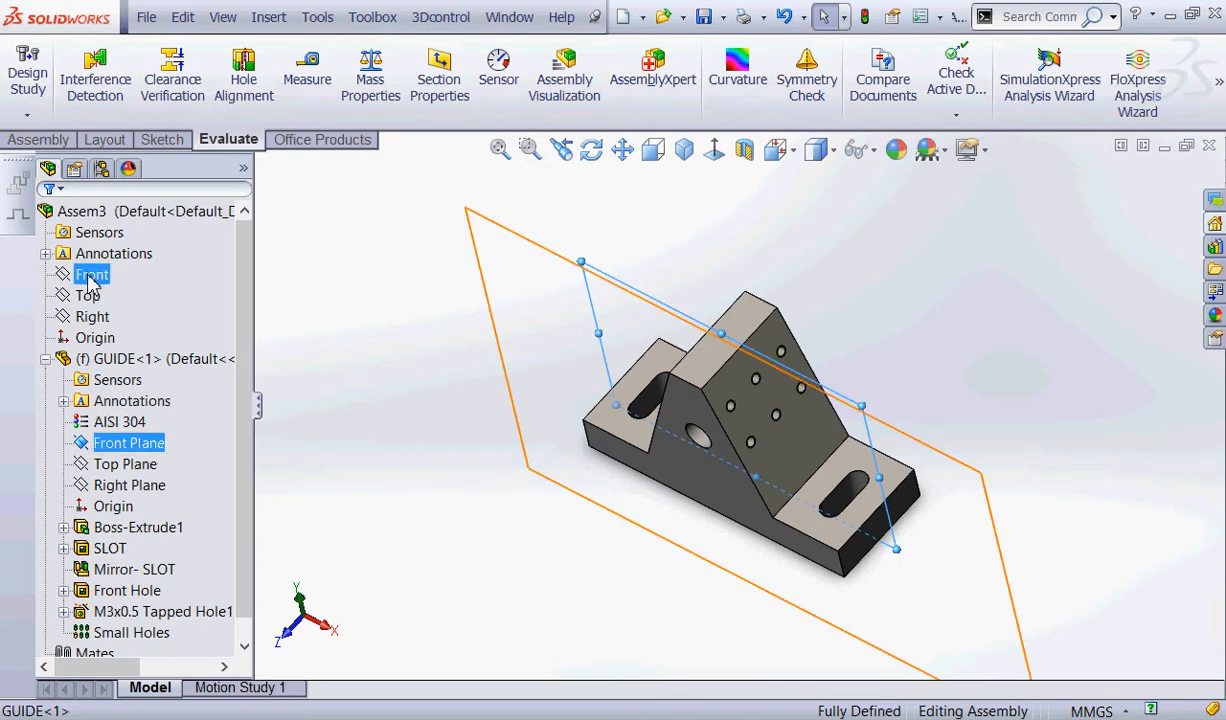
{"action": "middle_click_drag", "start_coordinate": [413, 320], "coordinate": [475, 370]}
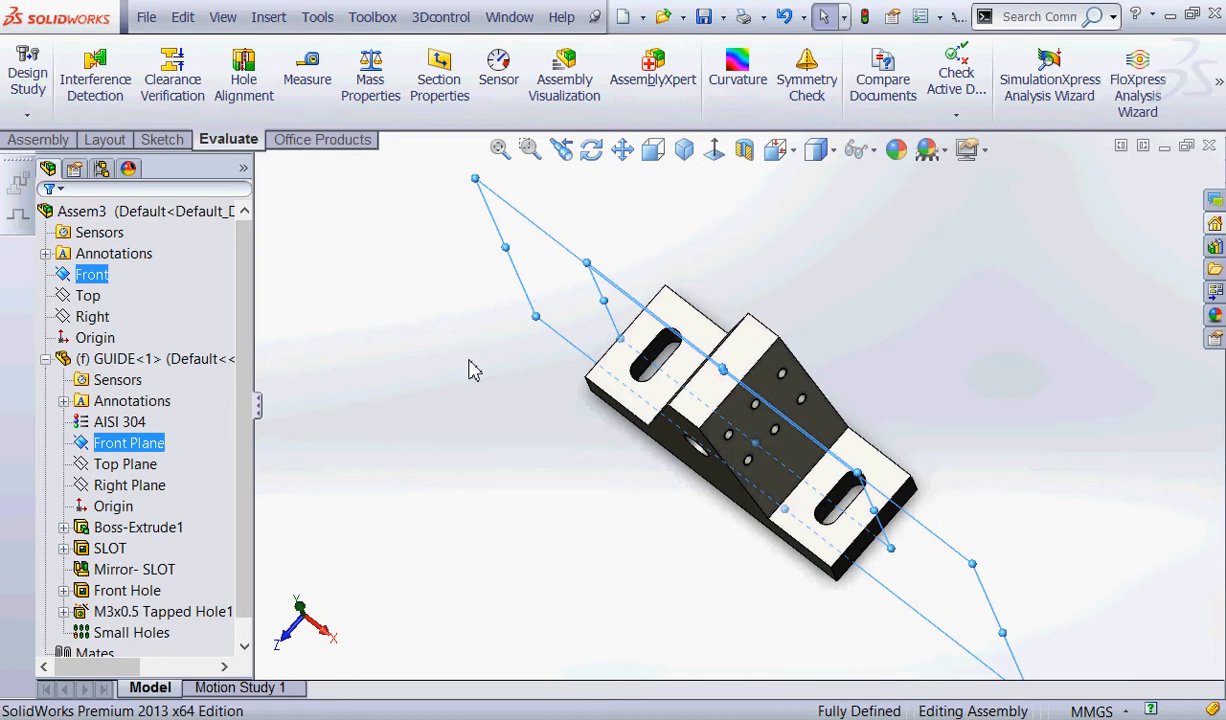
Highlight the assembly's Top plane together with GUIDE's Top Plane and examine their alignment from above and below.
{"action": "left_click", "coordinate": [87, 296]}
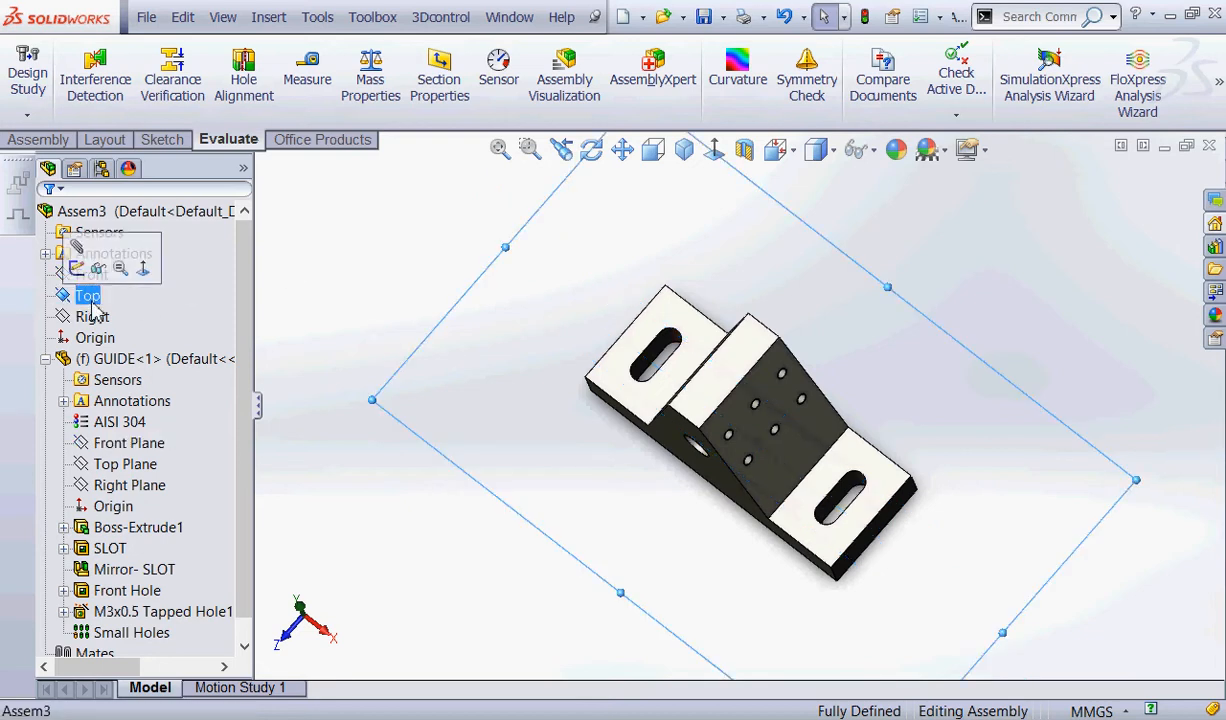
{"action": "left_click", "coordinate": [125, 464], "text": "ctrl"}
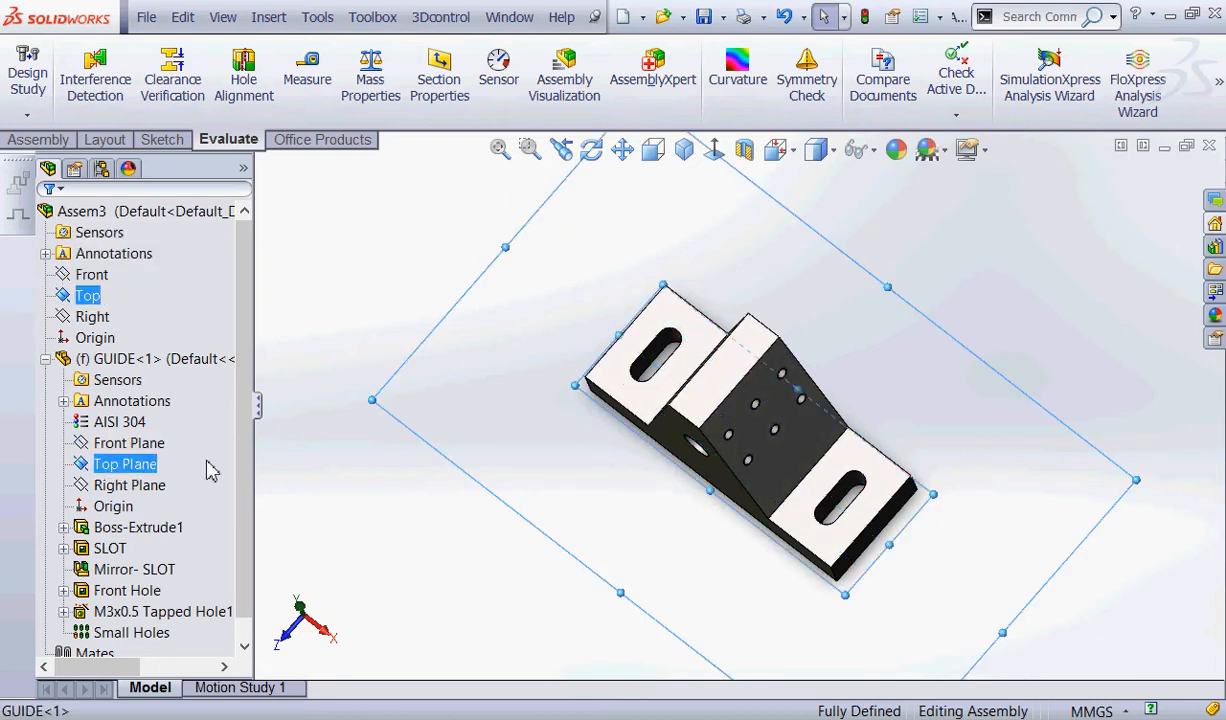
{"action": "middle_click_drag", "start_coordinate": [440, 460], "coordinate": [400, 190]}
{"action": "key", "text": "Escape"}
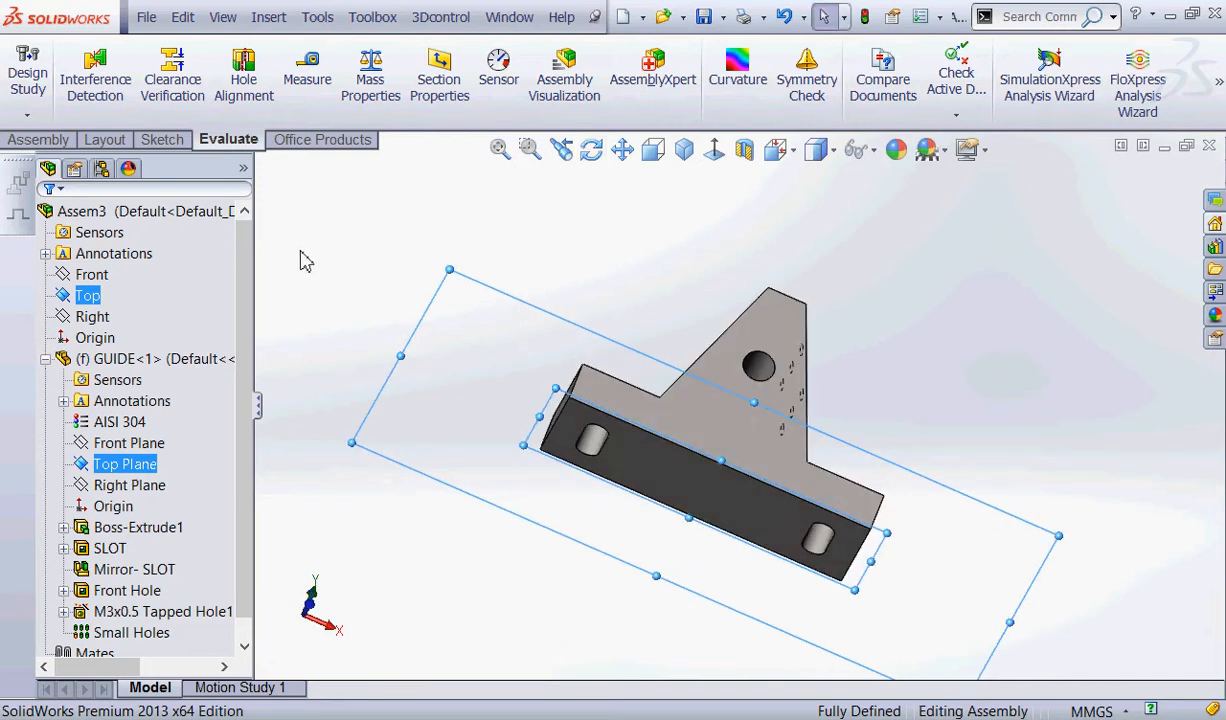
{"action": "left_click", "coordinate": [320, 254]}
Highlight the assembly's Right plane together with GUIDE's Right Plane and examine their alignment.
{"action": "left_click", "coordinate": [91, 318]}
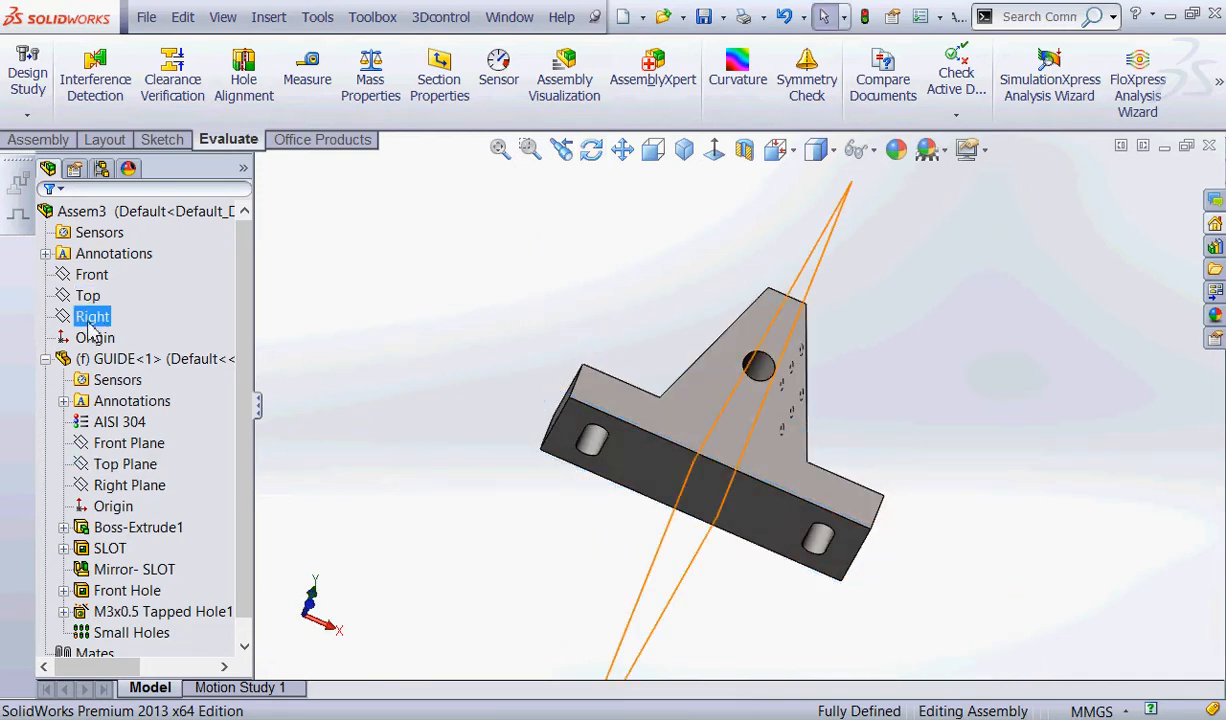
{"action": "left_click", "coordinate": [115, 486], "text": "ctrl"}
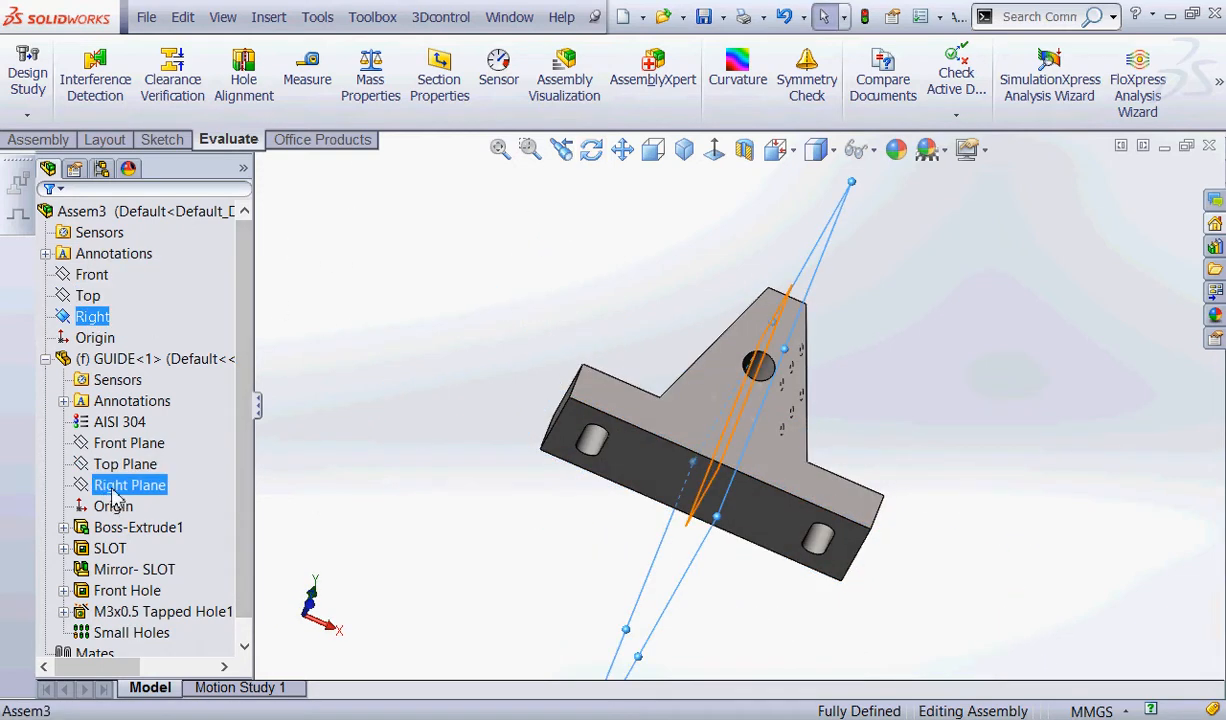
{"action": "middle_click_drag", "start_coordinate": [383, 460], "coordinate": [436, 544]}
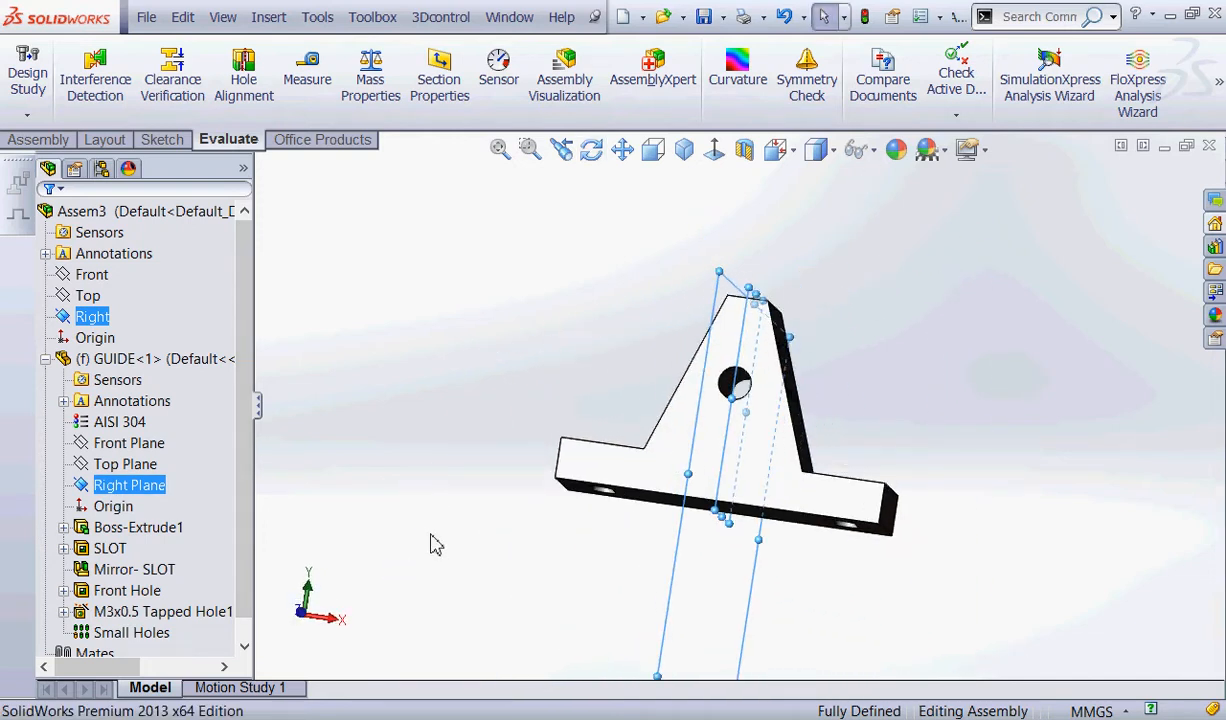
Set GUIDE's Front, Top and Right Planes and the assembly's Front, Top and Right planes to shown.
{"action": "left_click", "coordinate": [128, 443], "text": "ctrl"}
{"action": "left_click", "coordinate": [127, 465], "text": "ctrl"}
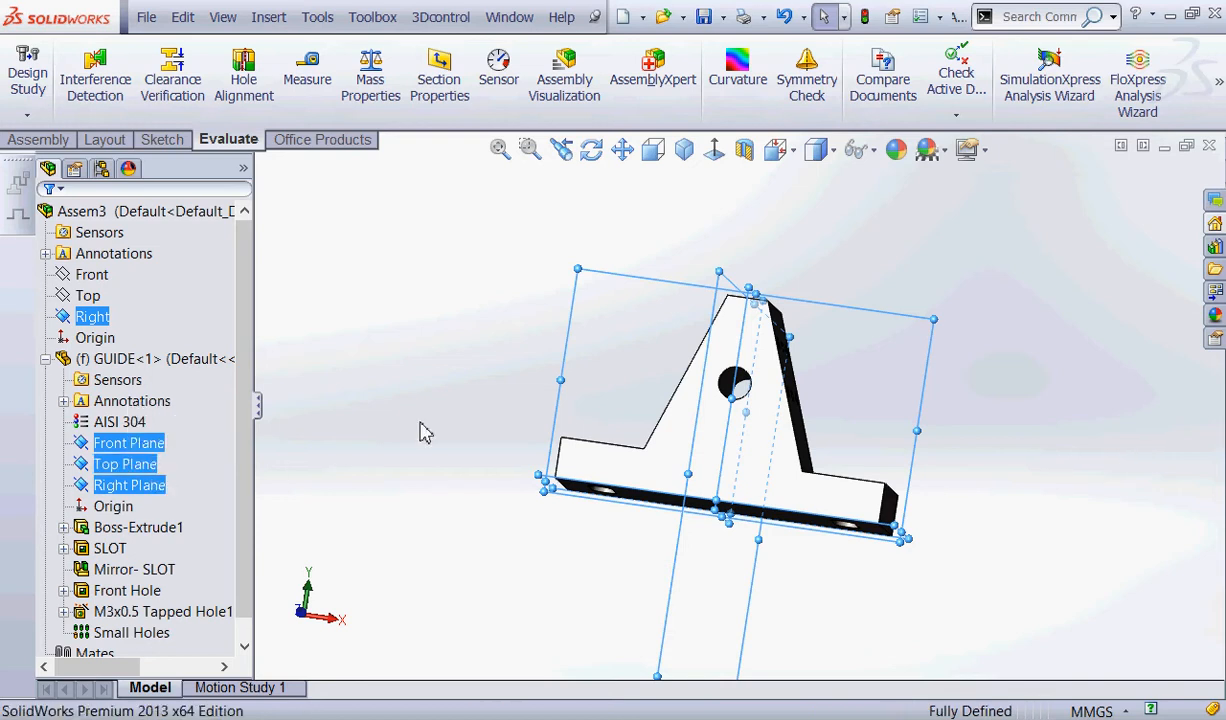
{"action": "left_click", "coordinate": [448, 279]}
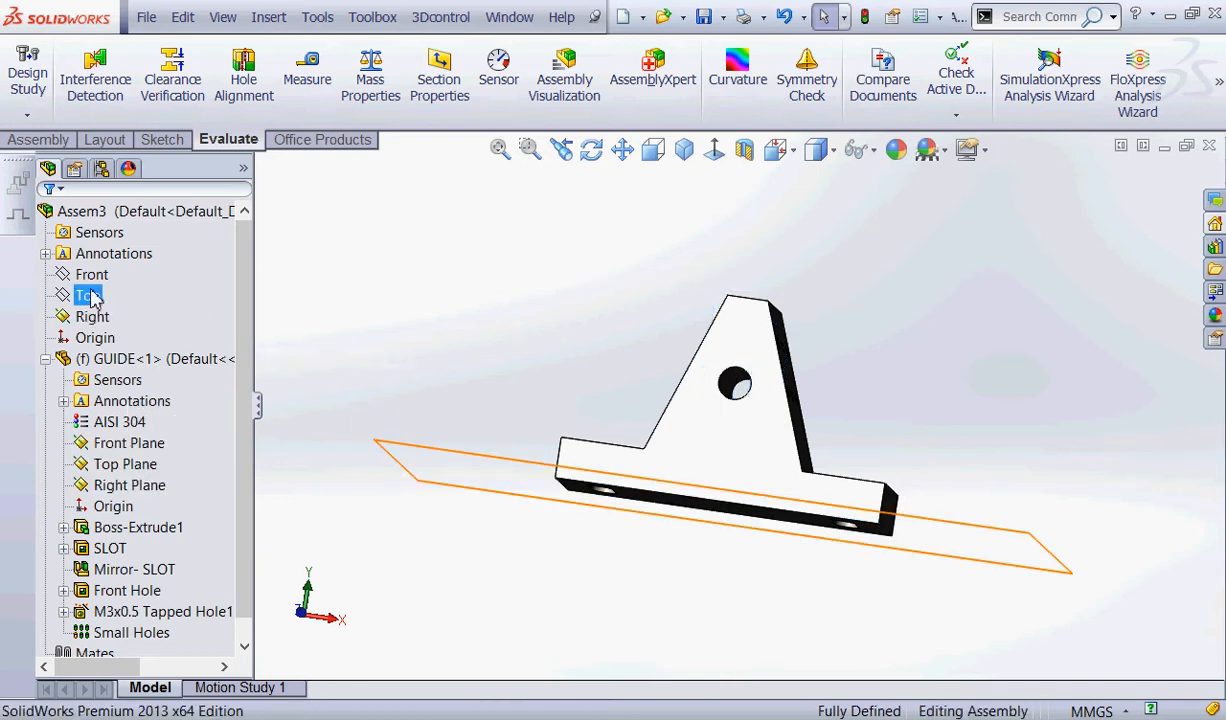
{"action": "left_click", "coordinate": [91, 276]}
{"action": "left_click", "coordinate": [89, 296], "text": "ctrl"}
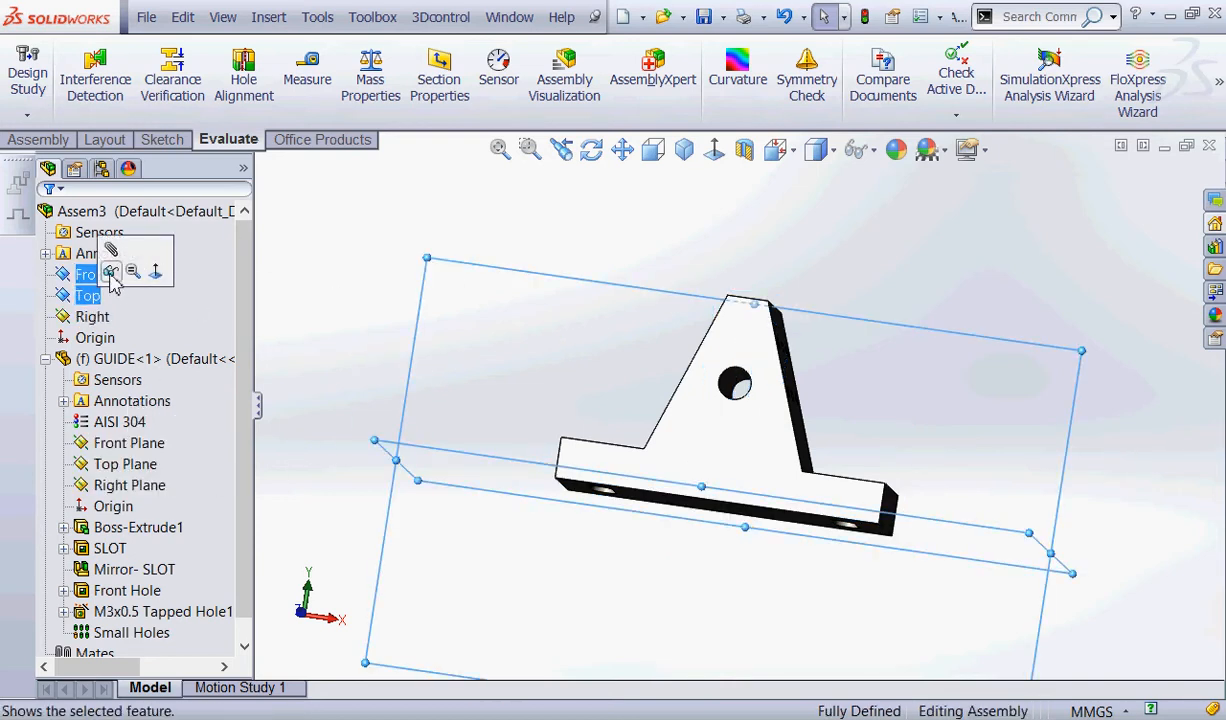
{"action": "left_click", "coordinate": [328, 282]}
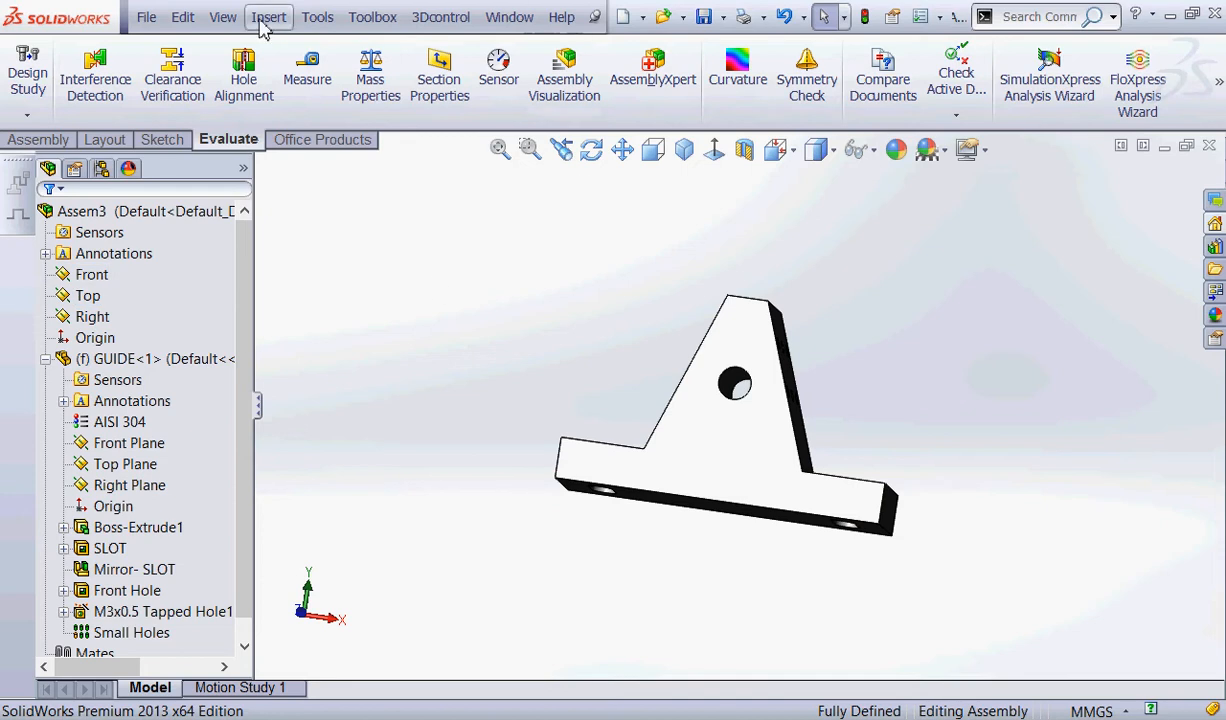
Turn on the global display of planes and inspect the assembly and GUIDE planes around the part.
{"action": "left_click", "coordinate": [222, 18]}
{"action": "left_click", "coordinate": [260, 240]}
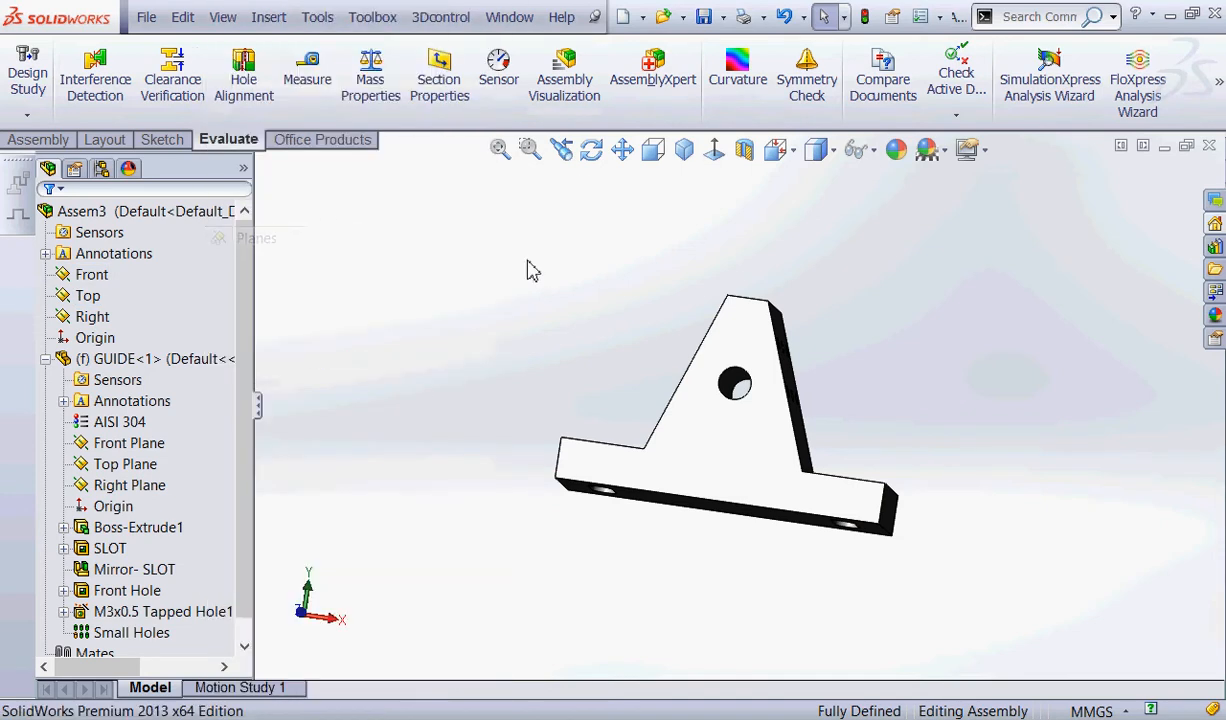
{"action": "left_click", "coordinate": [480, 264]}
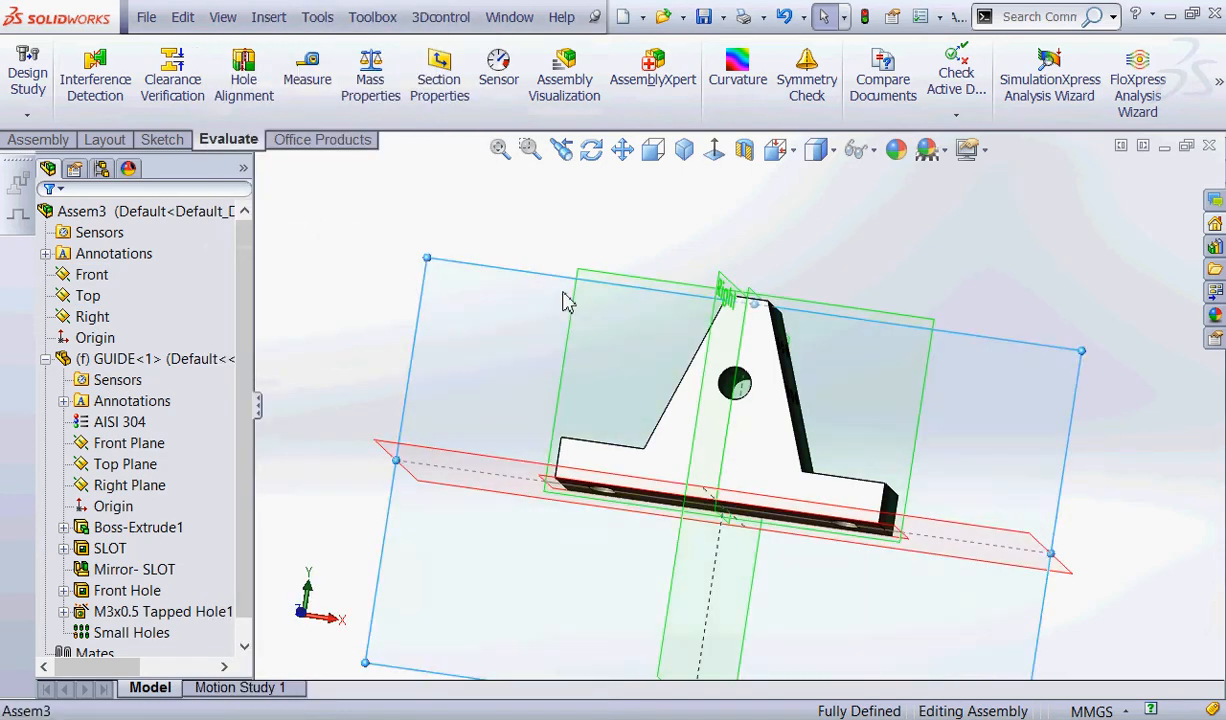
{"action": "scroll", "coordinate": [562, 288], "scroll_direction": "up", "scroll_amount": 4}
{"action": "middle_click_drag", "start_coordinate": [559, 275], "coordinate": [540, 397]}
{"action": "middle_click_drag", "start_coordinate": [490, 337], "coordinate": [528, 388]}
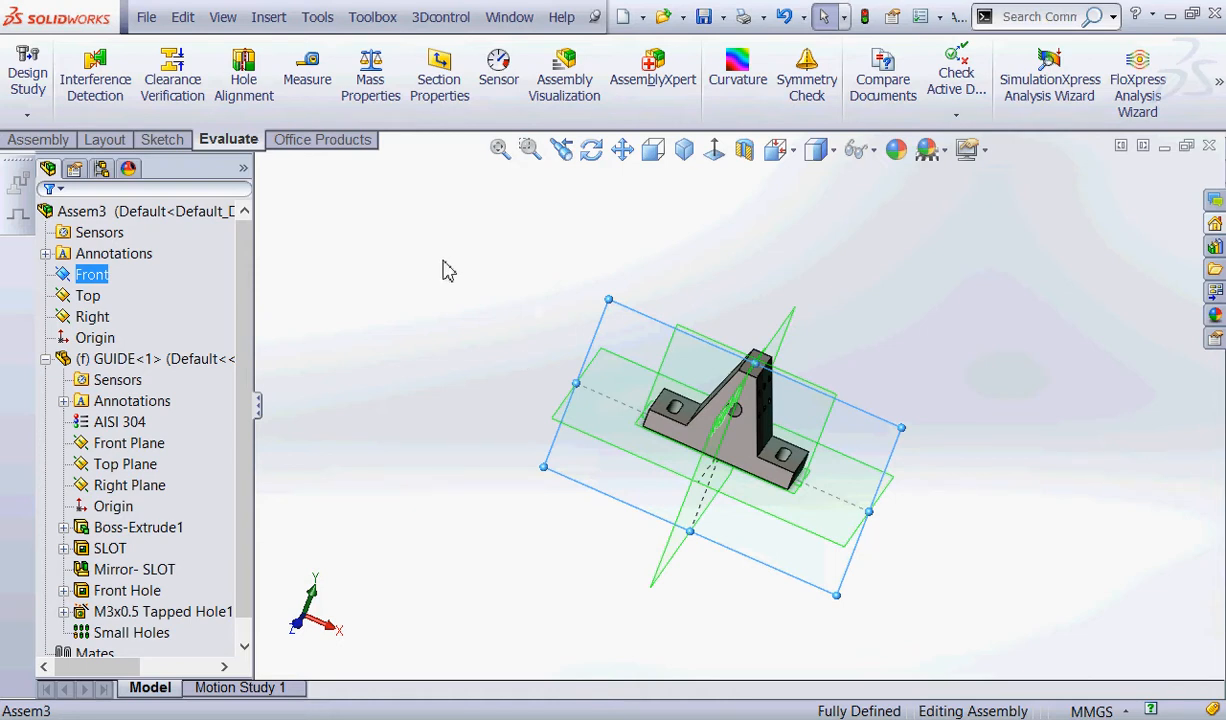
Open the GUIDE component of the assembly as a part in its own window.
{"action": "left_click", "coordinate": [110, 360]}
{"action": "right_click", "coordinate": [113, 368]}
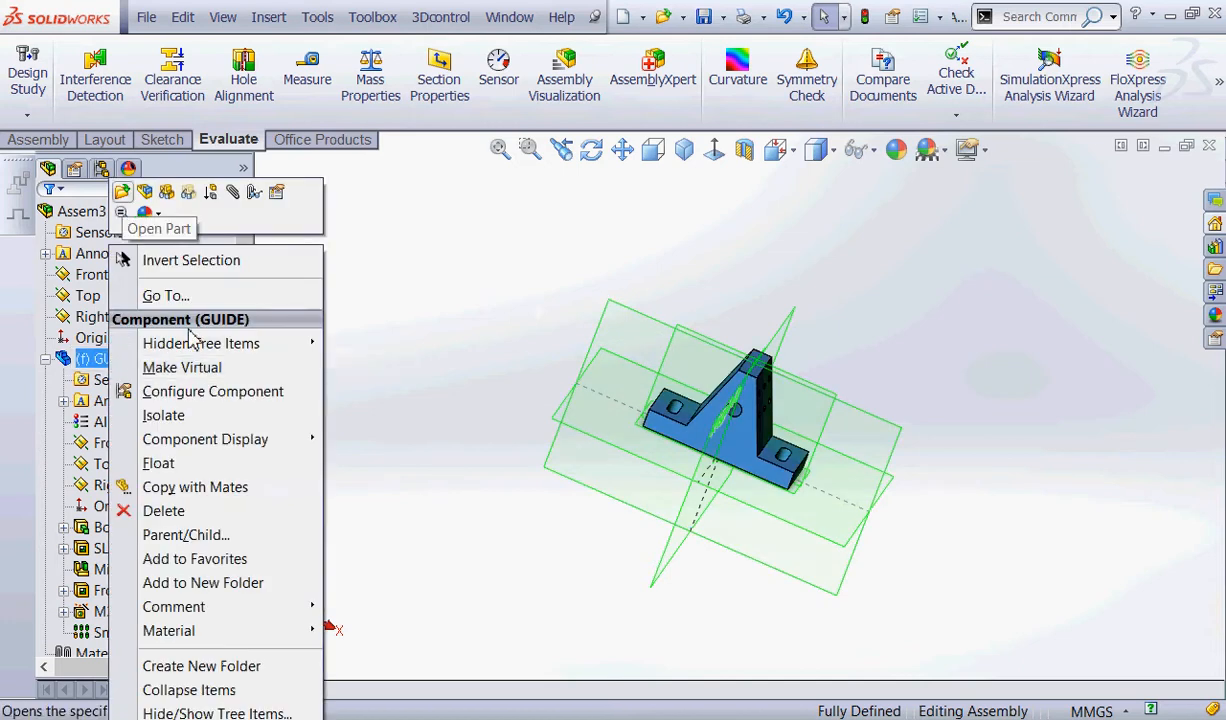
{"action": "key", "text": "Escape"}
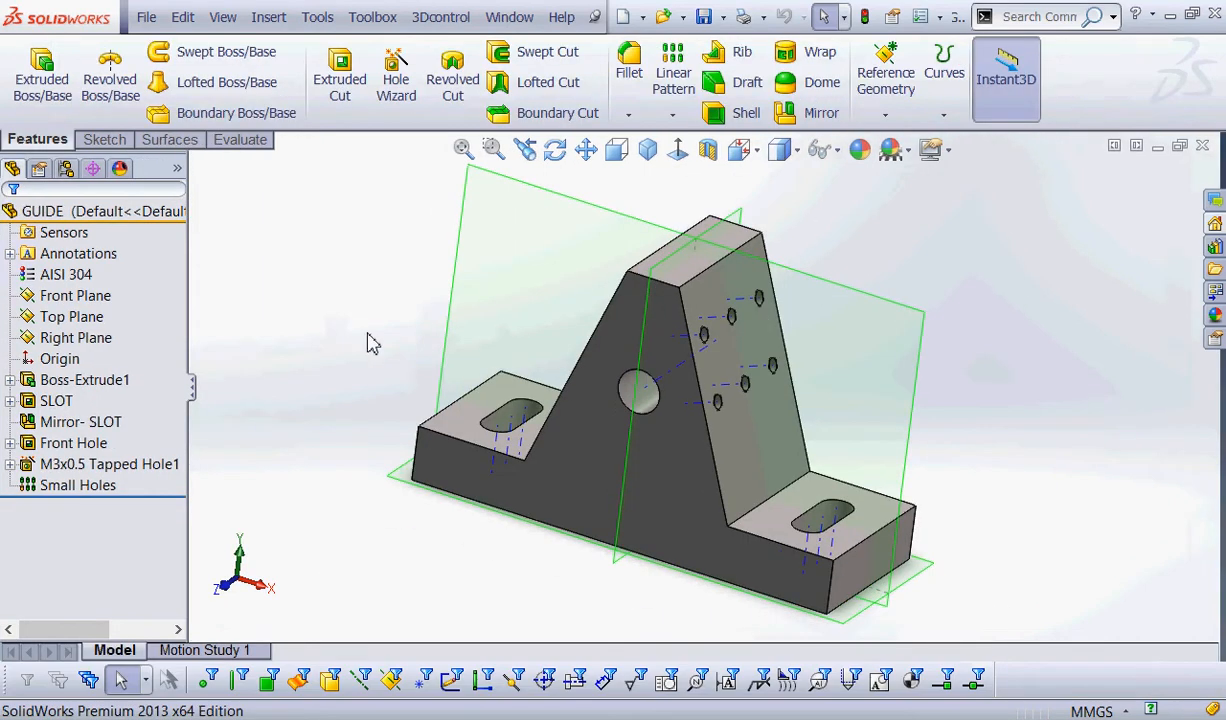
Turn off the display of temporary axes in the GUIDE part and inspect its planes.
{"action": "scroll", "coordinate": [407, 349], "scroll_direction": "up", "scroll_amount": 2}
{"action": "middle_click_drag", "start_coordinate": [399, 449], "coordinate": [501, 556]}
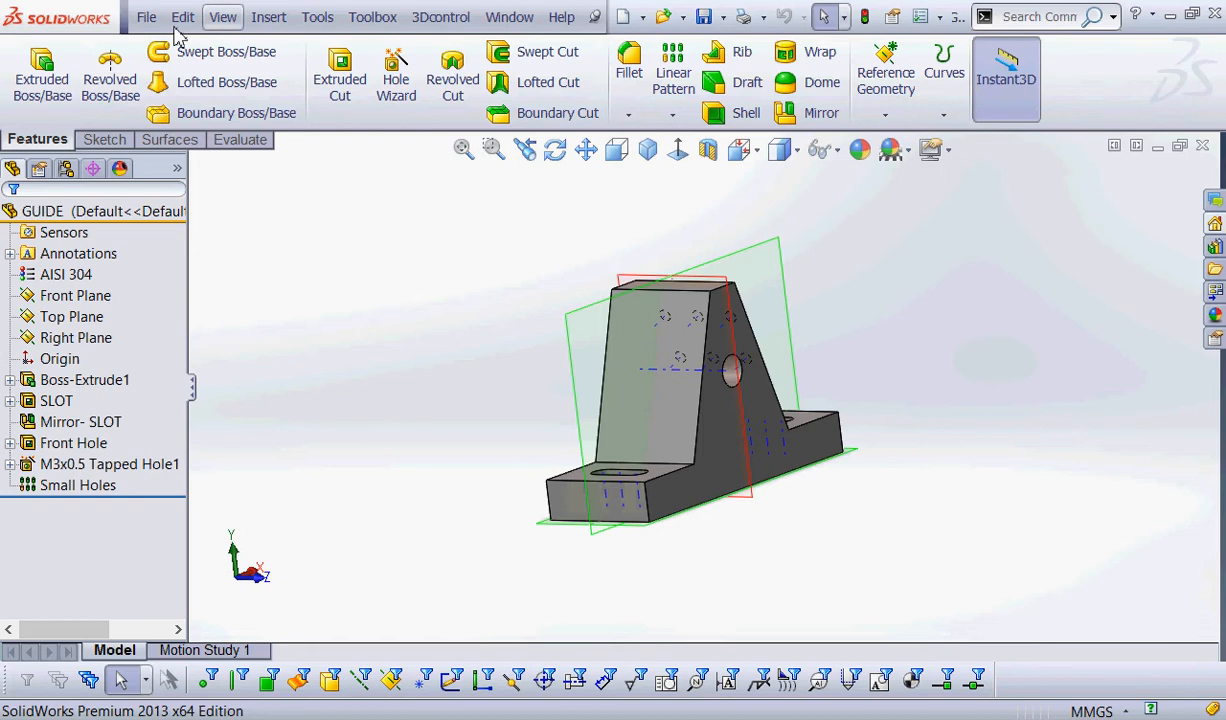
{"action": "left_click", "coordinate": [268, 14]}
{"action": "mouse_move", "coordinate": [220, 12]}
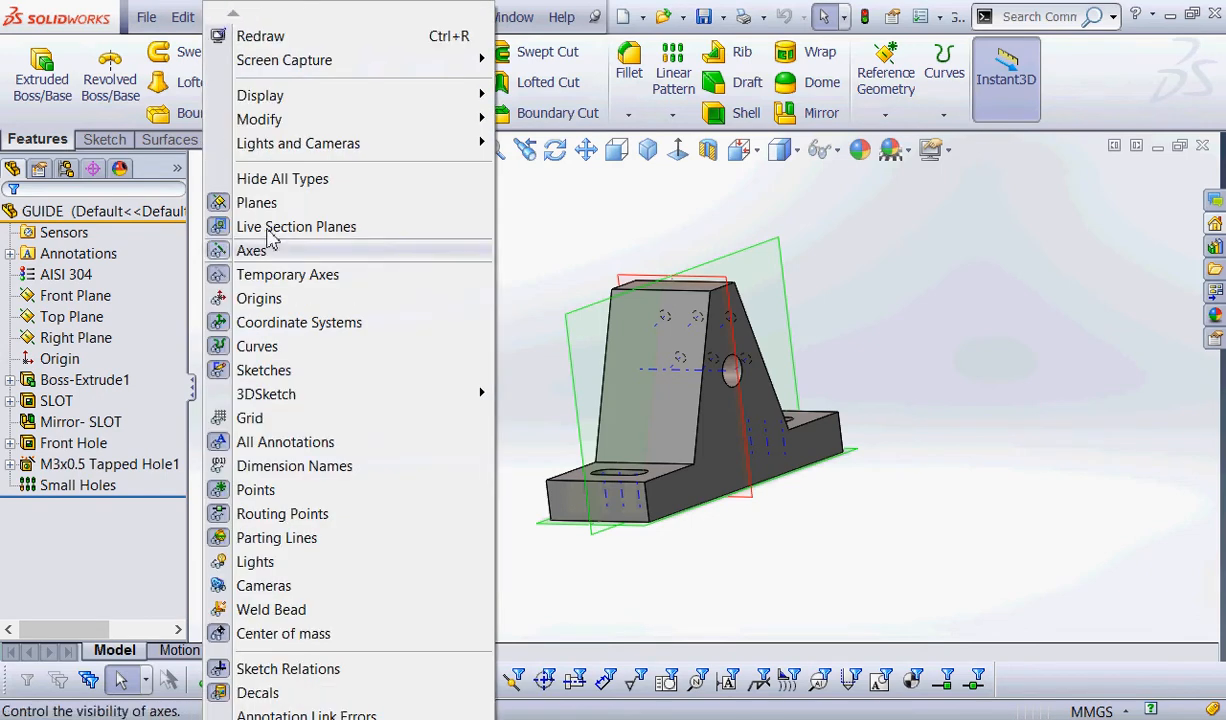
{"action": "left_click", "coordinate": [264, 272]}
{"action": "middle_click_drag", "start_coordinate": [510, 318], "coordinate": [465, 367]}
{"action": "key", "text": "Escape"}
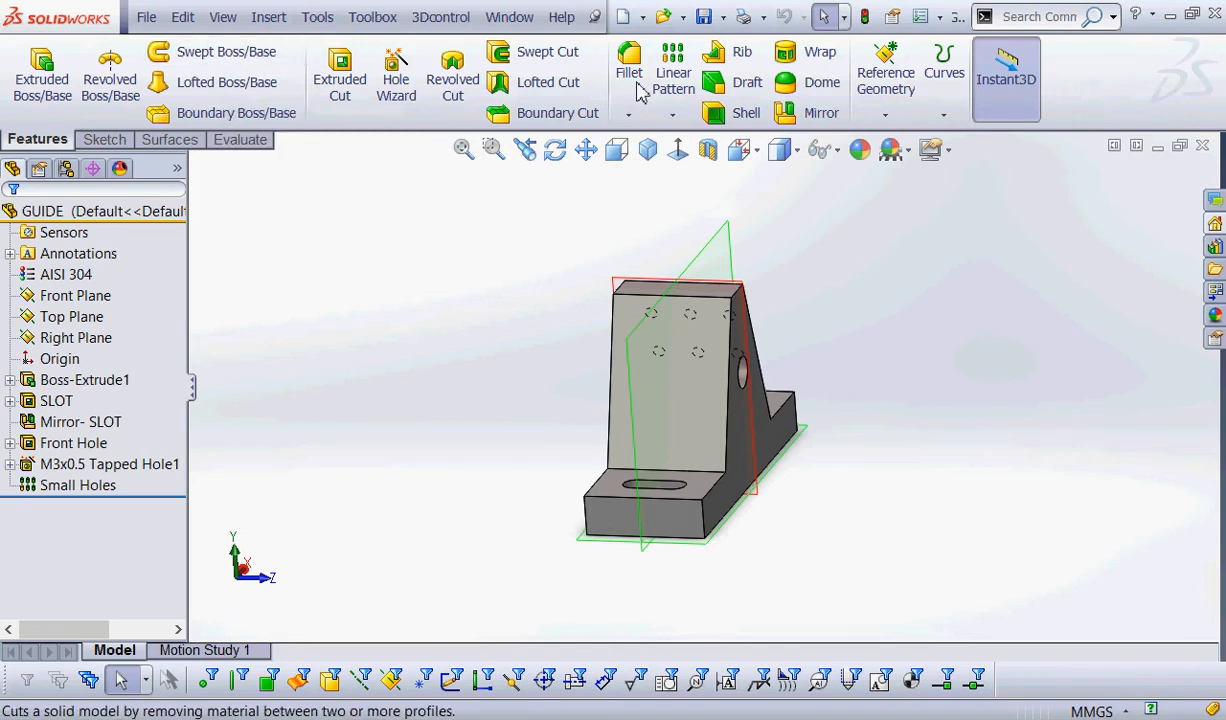
Make an assembly from the GUIDE part using the Assem-MM template, locating GUIDE at the assembly origin.
{"action": "left_click", "coordinate": [644, 18]}
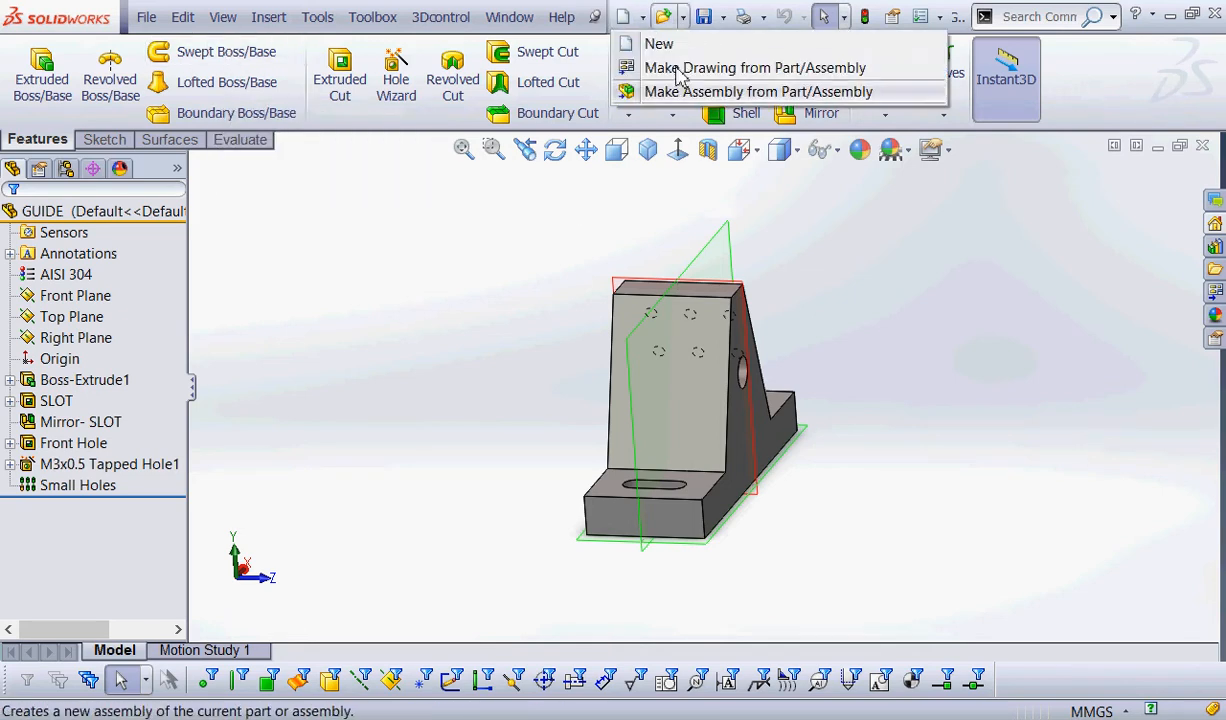
{"action": "left_click", "coordinate": [850, 92]}
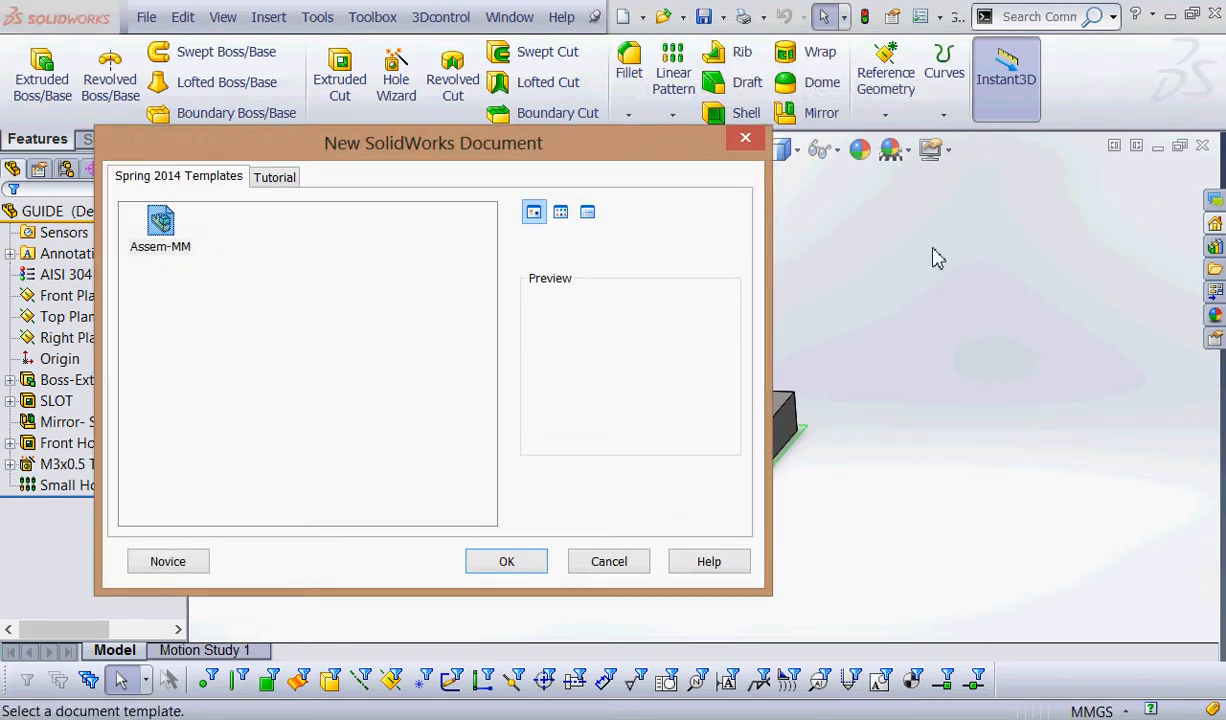
{"action": "left_click", "coordinate": [161, 228]}
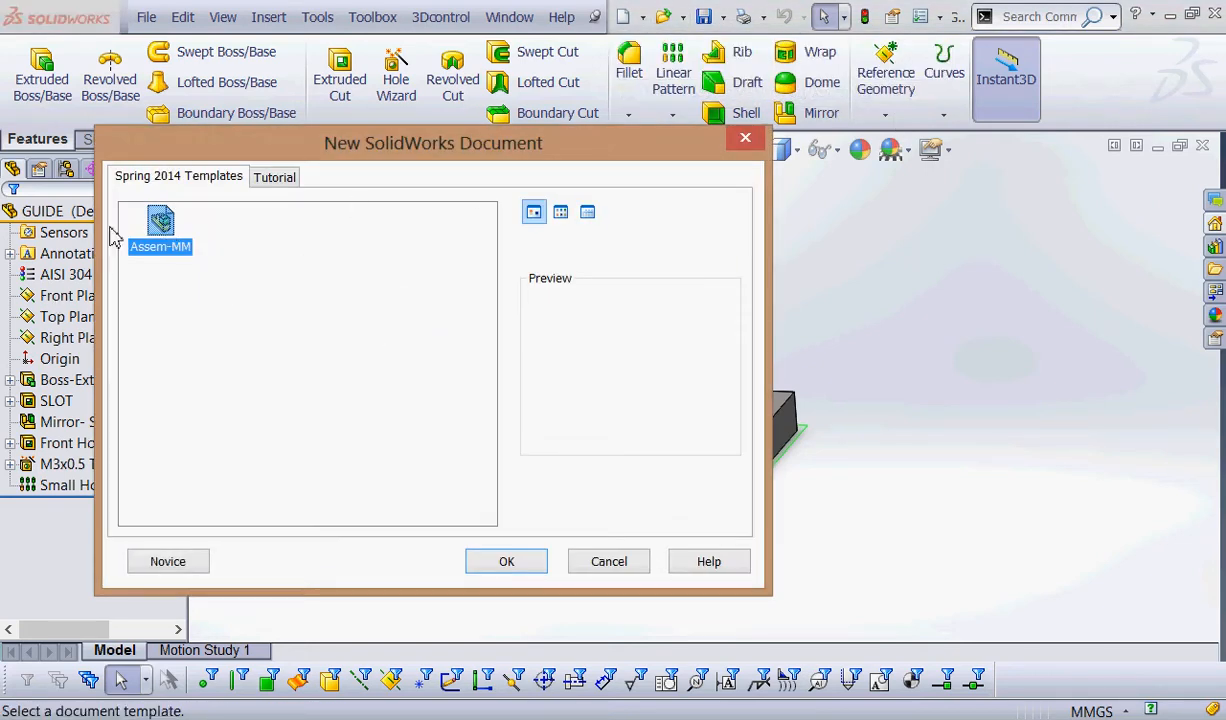
{"action": "left_click", "coordinate": [507, 561]}
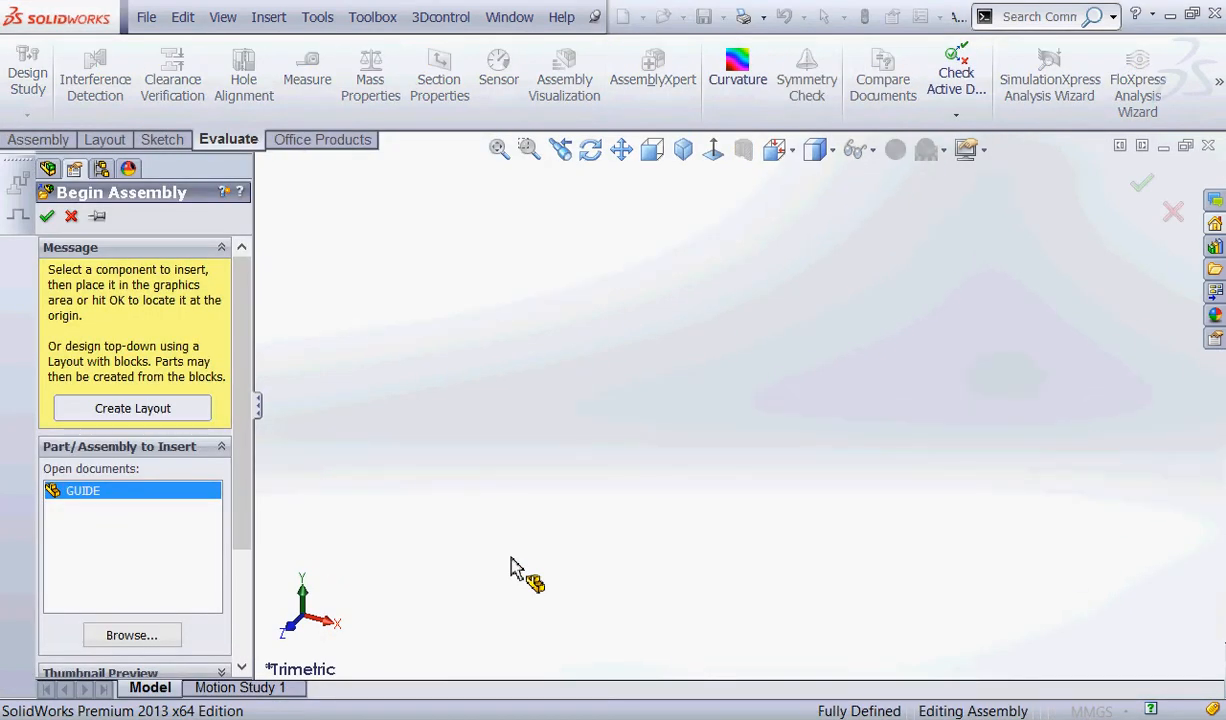
{"action": "left_click", "coordinate": [46, 219]}
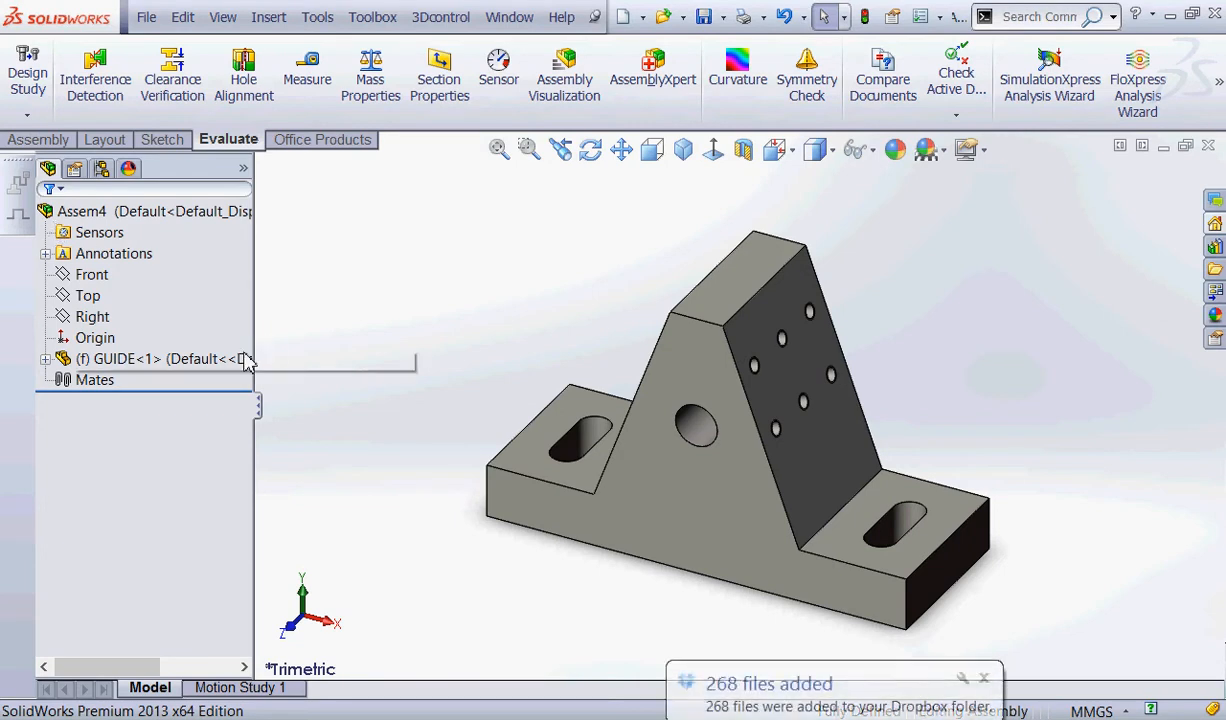
Create another new assembly from the Assem-MM template in Spring 2014 Templates, closing Begin Assembly without inserting a component.
{"action": "left_click", "coordinate": [146, 17]}
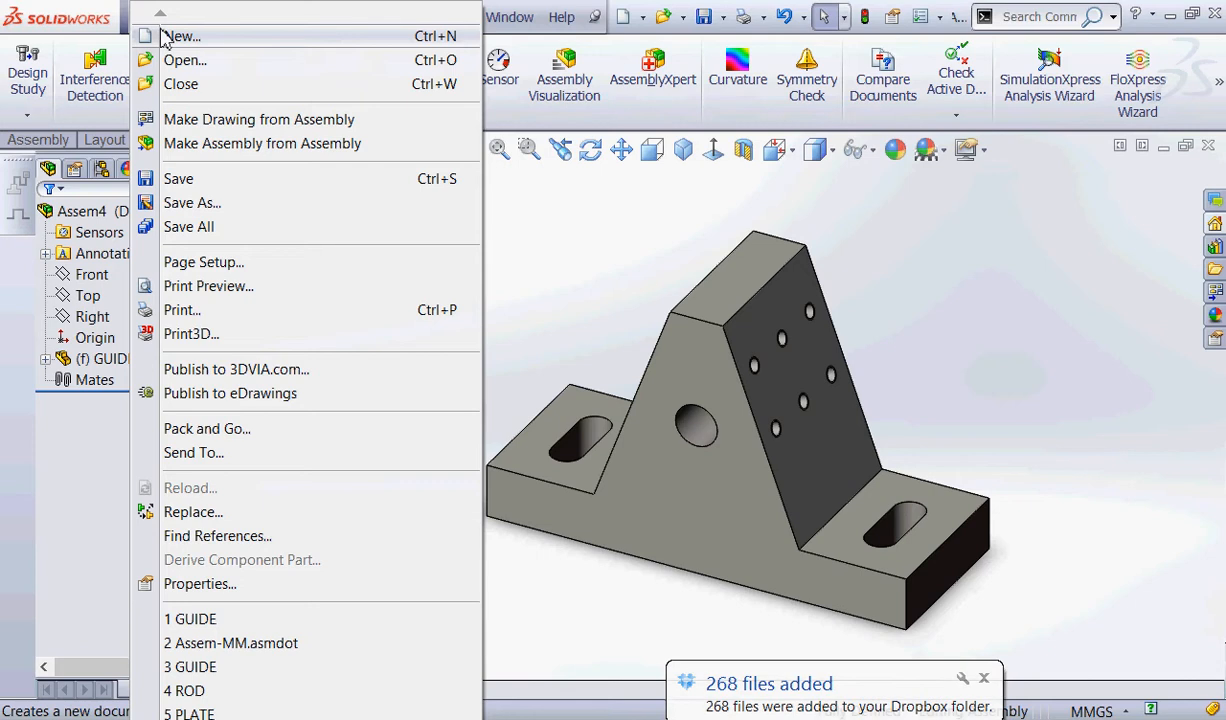
{"action": "left_click", "coordinate": [168, 37]}
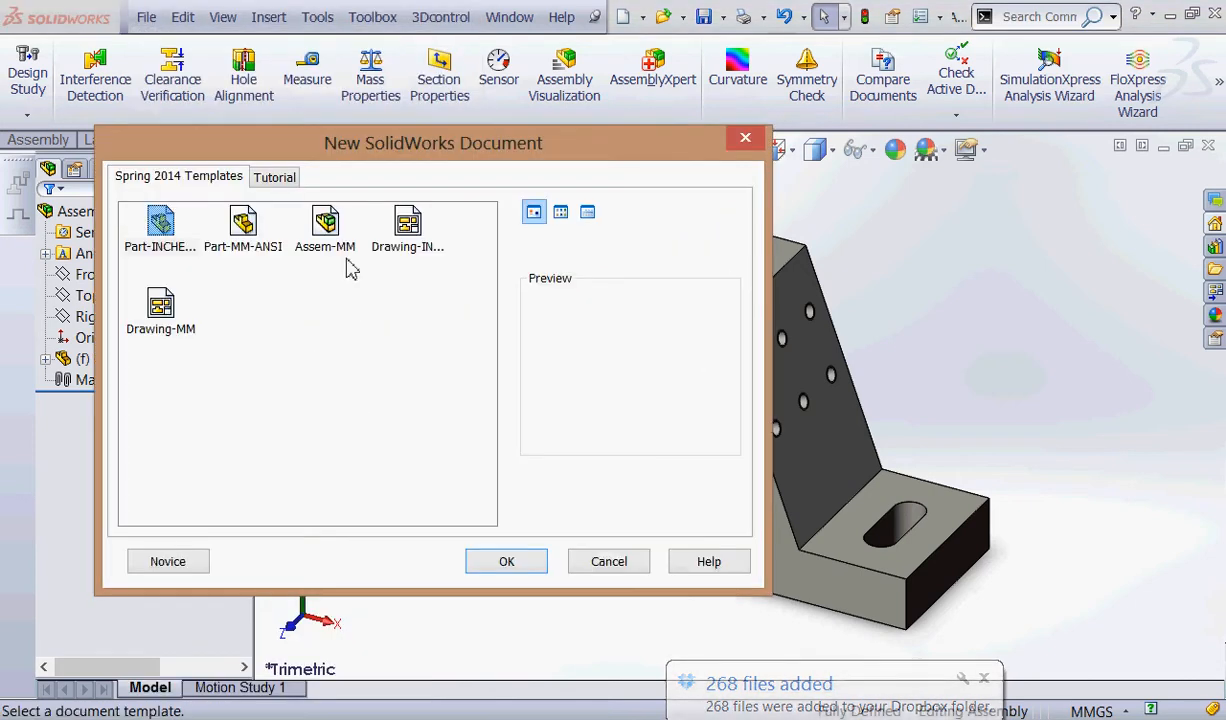
{"action": "left_click", "coordinate": [326, 222]}
{"action": "left_click", "coordinate": [493, 565]}
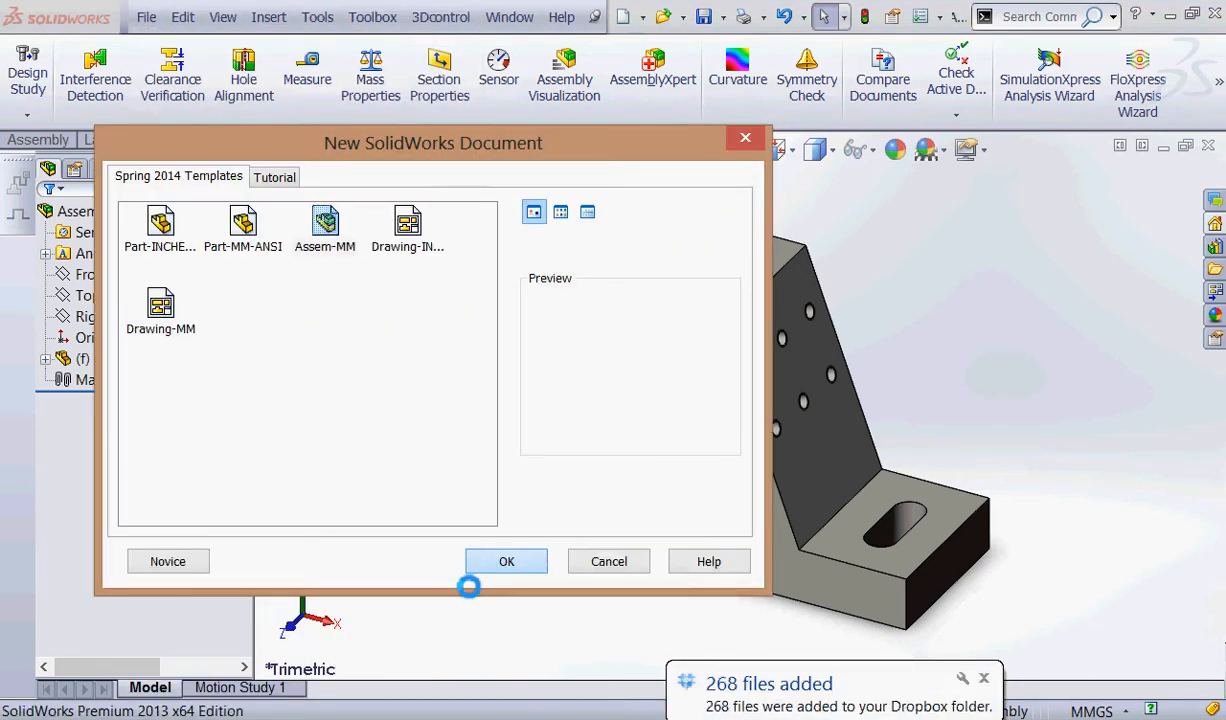
{"action": "left_click", "coordinate": [984, 678]}
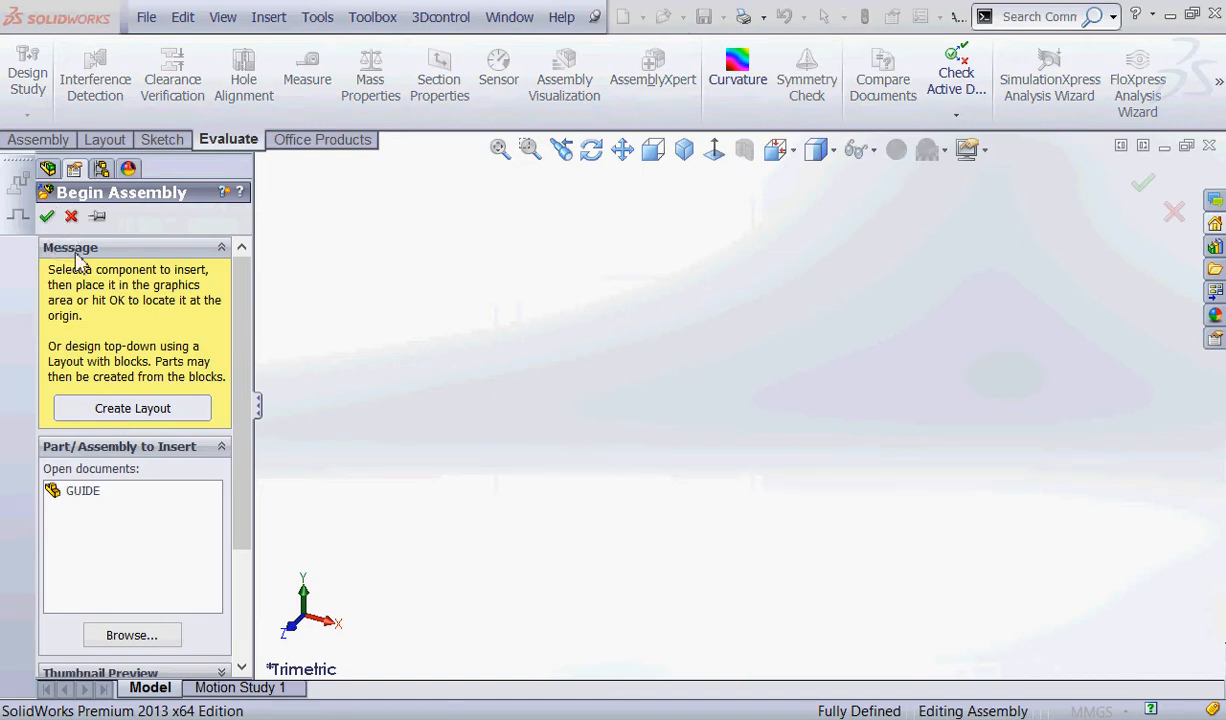
{"action": "left_click", "coordinate": [119, 496]}
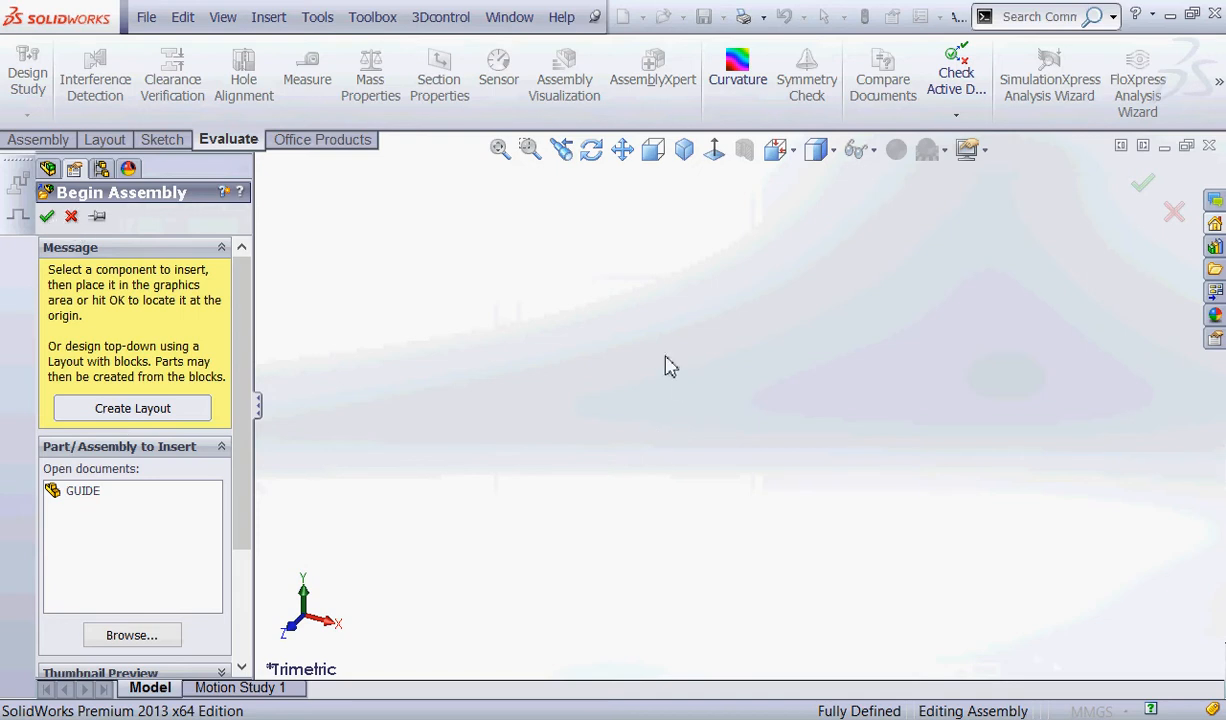
{"action": "left_click", "coordinate": [47, 217]}
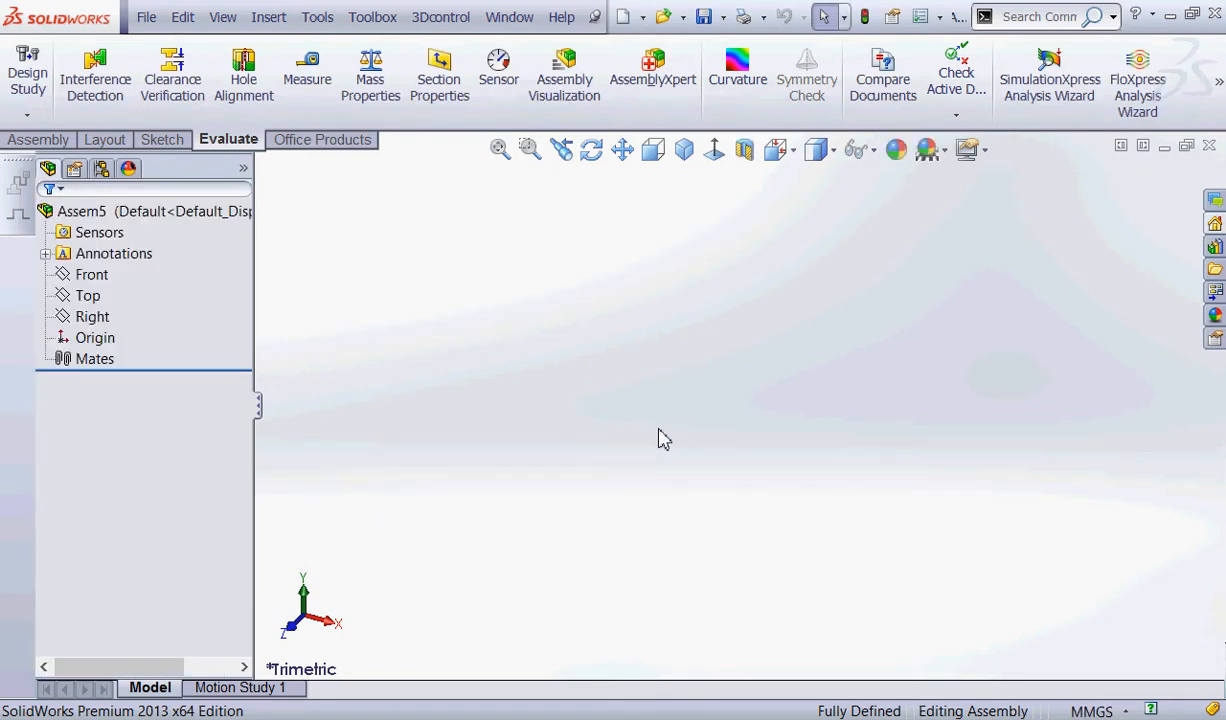
Insert the open GUIDE part as the first component, placing it freely away from the assembly origin.
{"action": "left_click", "coordinate": [36, 140]}
{"action": "left_click", "coordinate": [124, 116]}
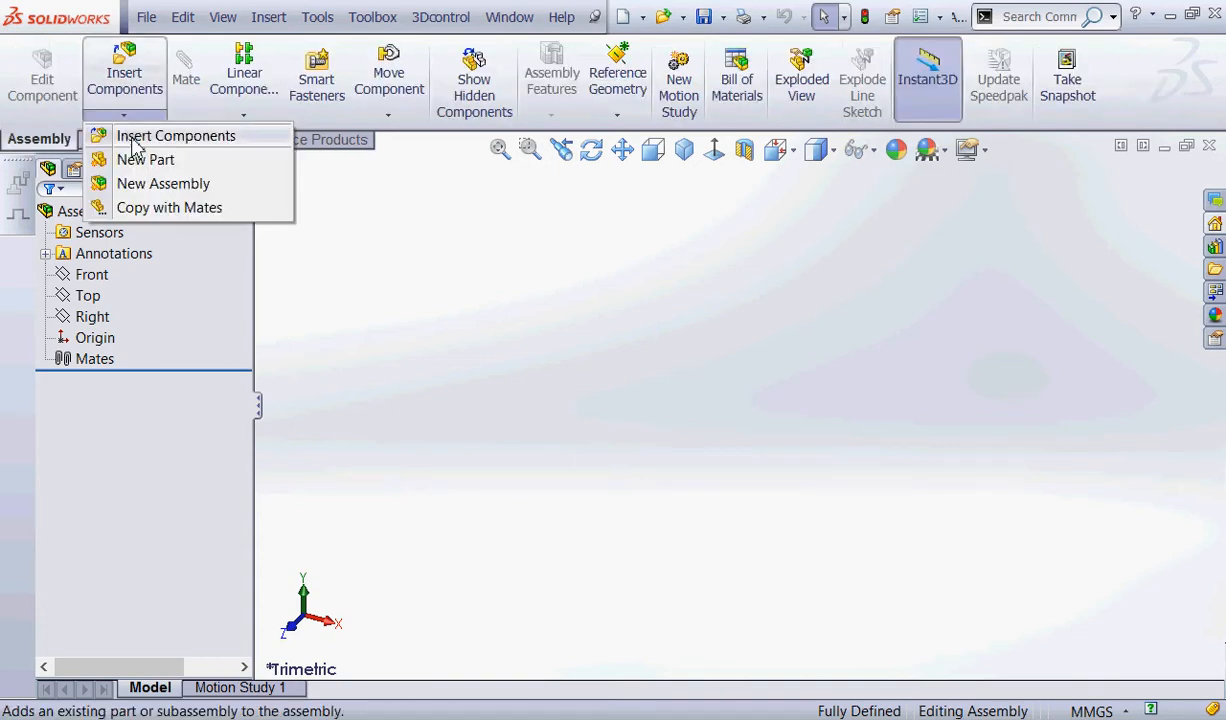
{"action": "left_click", "coordinate": [140, 134]}
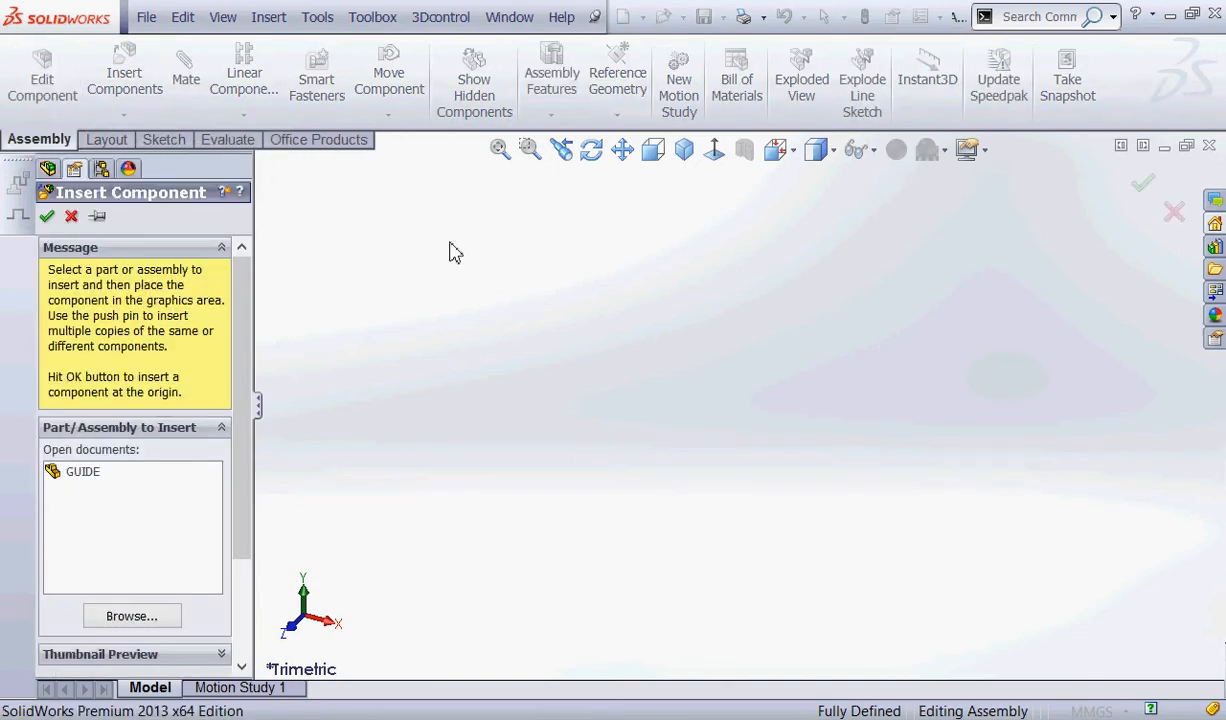
{"action": "left_click", "coordinate": [72, 470]}
{"action": "left_click", "coordinate": [997, 345]}
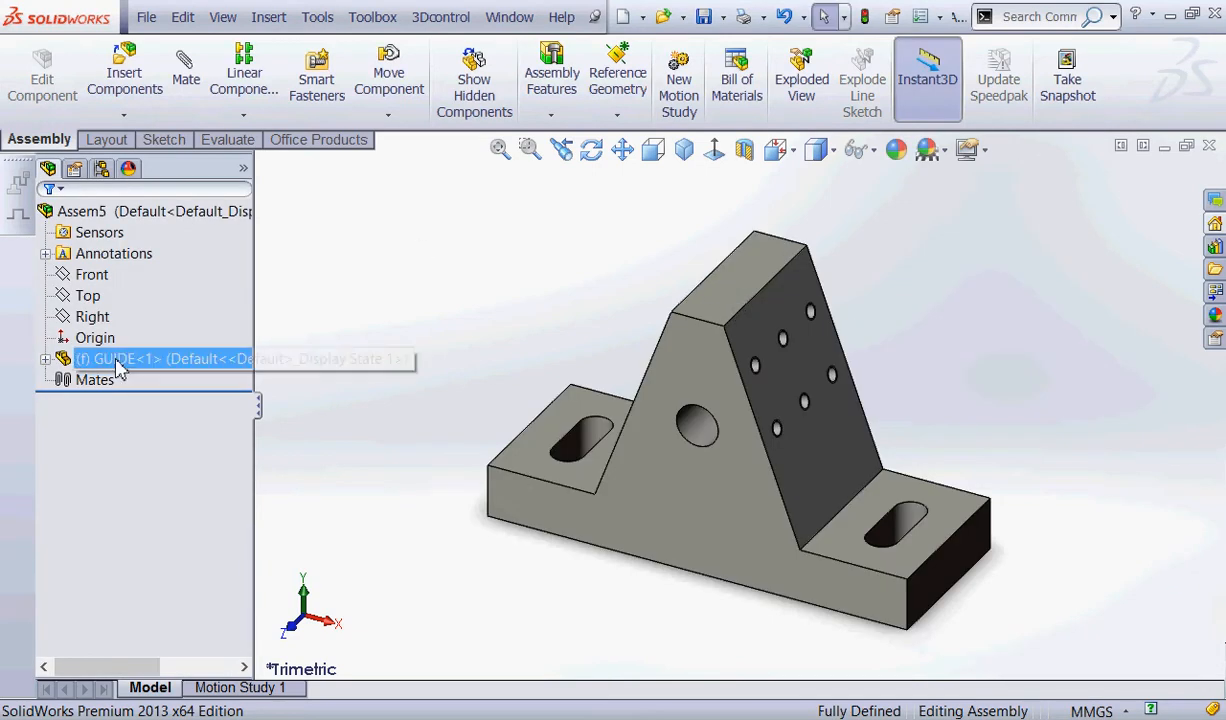
{"action": "left_click", "coordinate": [161, 362]}
{"action": "key", "text": "f"}
{"action": "middle_click_drag", "start_coordinate": [545, 268], "coordinate": [564, 338]}
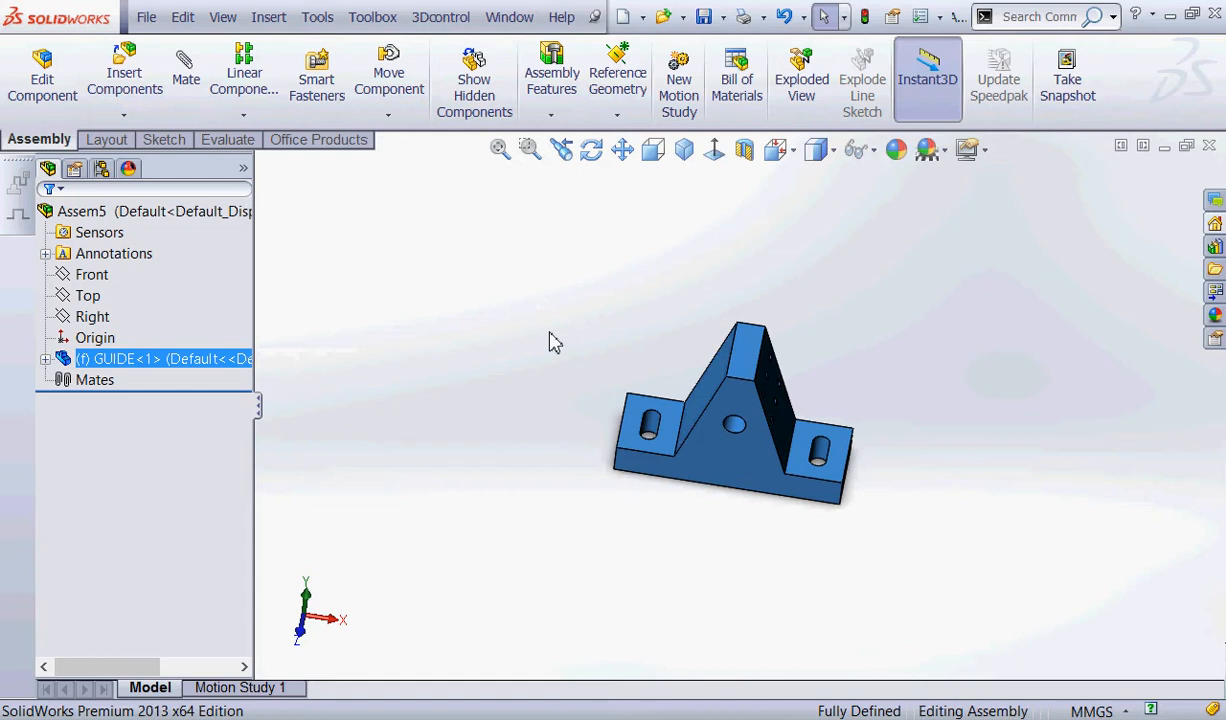
Expand the GUIDE component's features and show the assembly's own Front, Top and Right planes.
{"action": "left_click", "coordinate": [45, 359]}
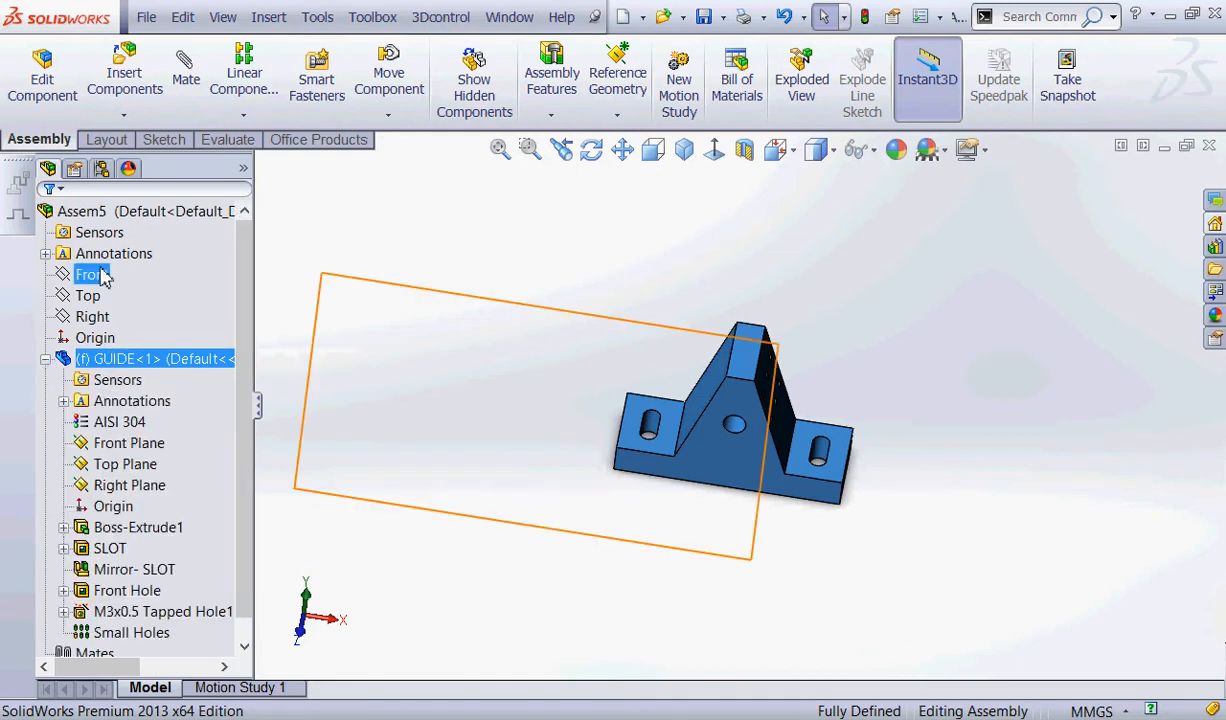
{"action": "left_click", "coordinate": [91, 274]}
{"action": "left_click", "coordinate": [92, 316], "text": "shift"}
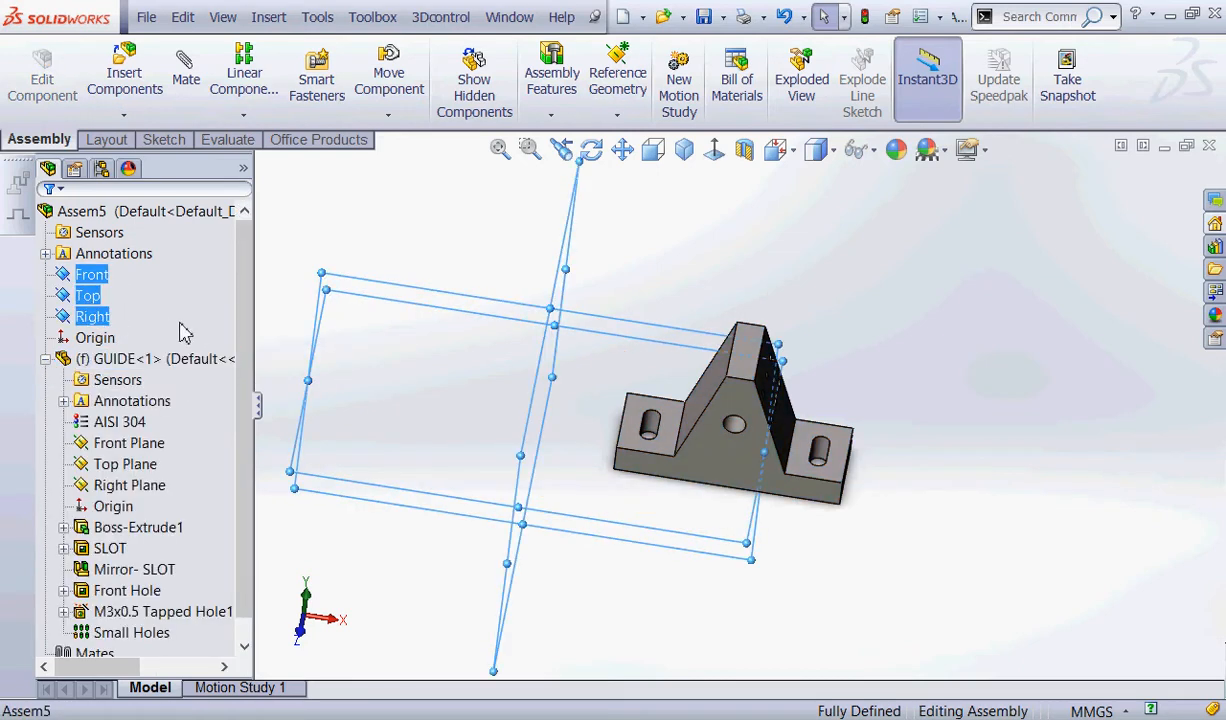
{"action": "right_click", "coordinate": [108, 320]}
{"action": "key", "text": "Escape"}
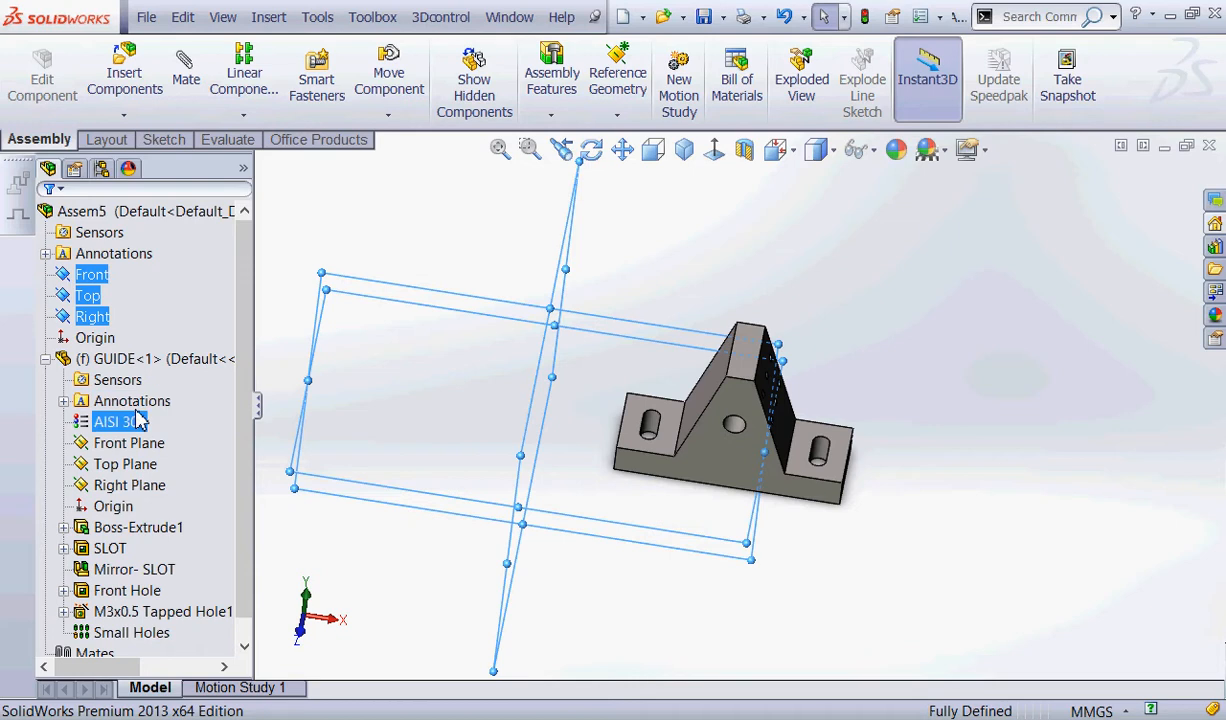
Toggle the visibility of the GUIDE component's Front, Top and Right planes.
{"action": "left_click", "coordinate": [125, 464]}
{"action": "left_click", "coordinate": [120, 443], "text": "ctrl"}
{"action": "left_click", "coordinate": [125, 485], "text": "ctrl"}
{"action": "right_click", "coordinate": [130, 487]}
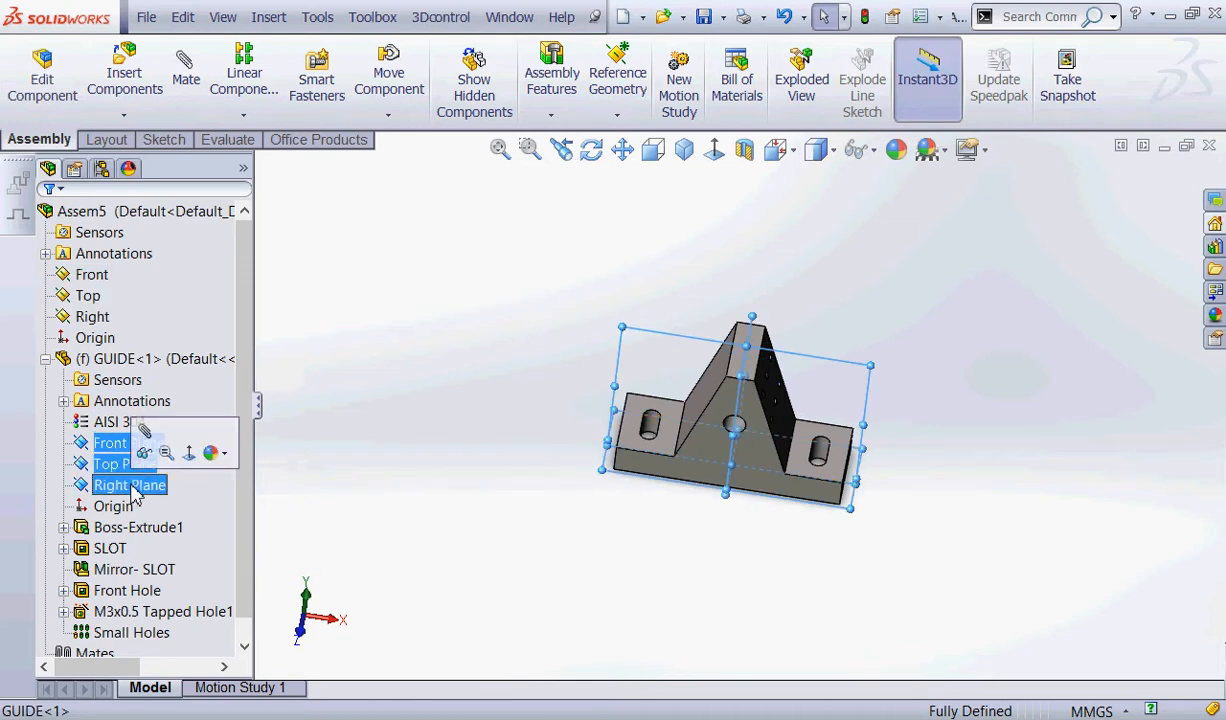
{"action": "key", "text": "Escape"}
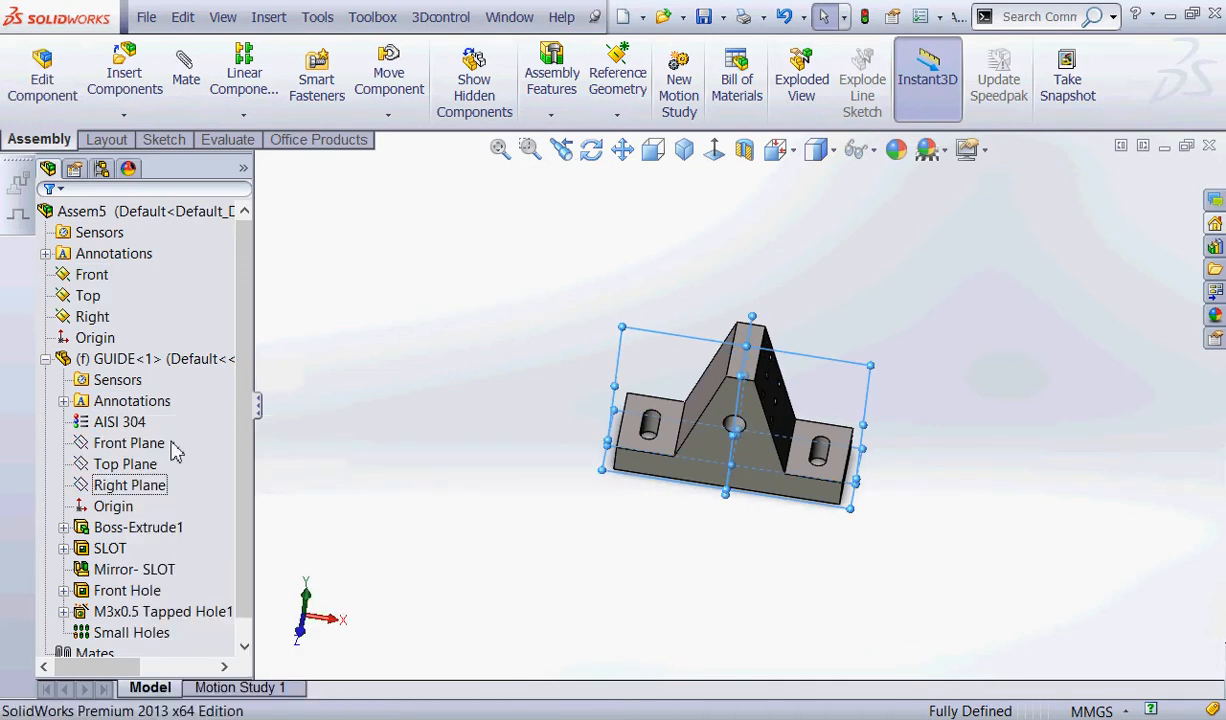
Turn on the display of planes and show GUIDE's Front, Top and Right planes alongside the assembly's.
{"action": "left_click", "coordinate": [222, 17]}
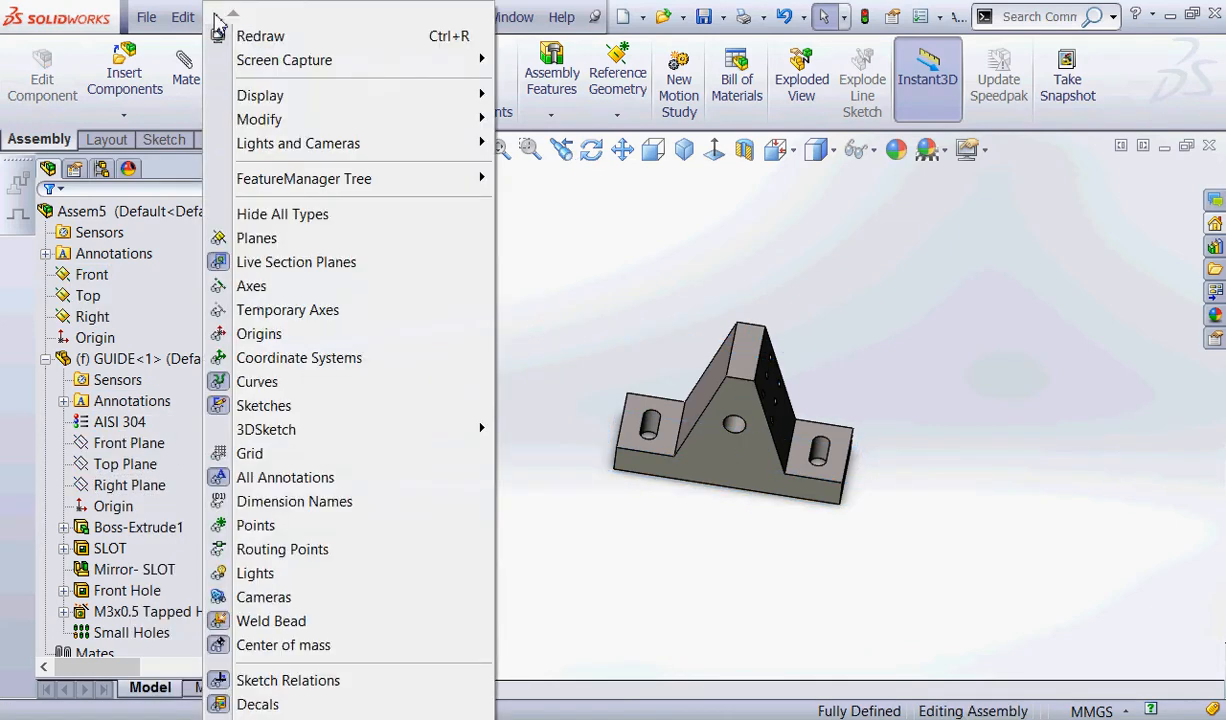
{"action": "left_click", "coordinate": [250, 236]}
{"action": "middle_click_drag", "start_coordinate": [531, 277], "coordinate": [815, 325]}
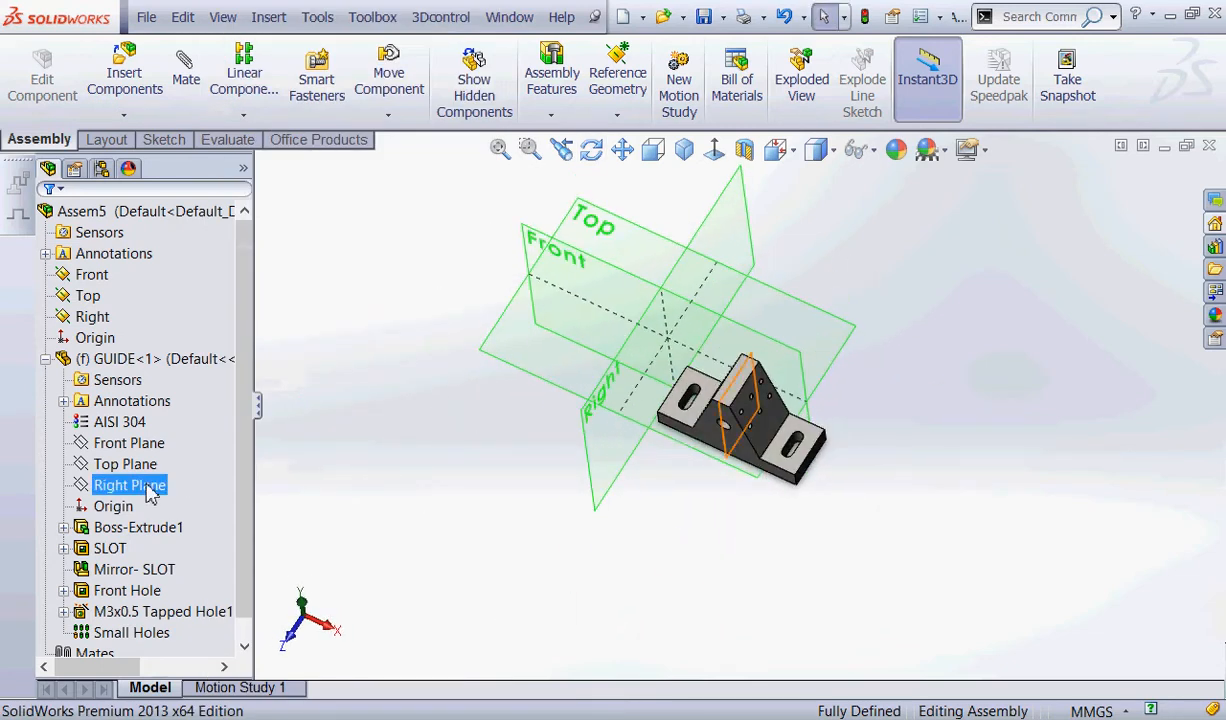
{"action": "left_click", "coordinate": [128, 443]}
{"action": "left_click", "coordinate": [135, 485], "text": "shift"}
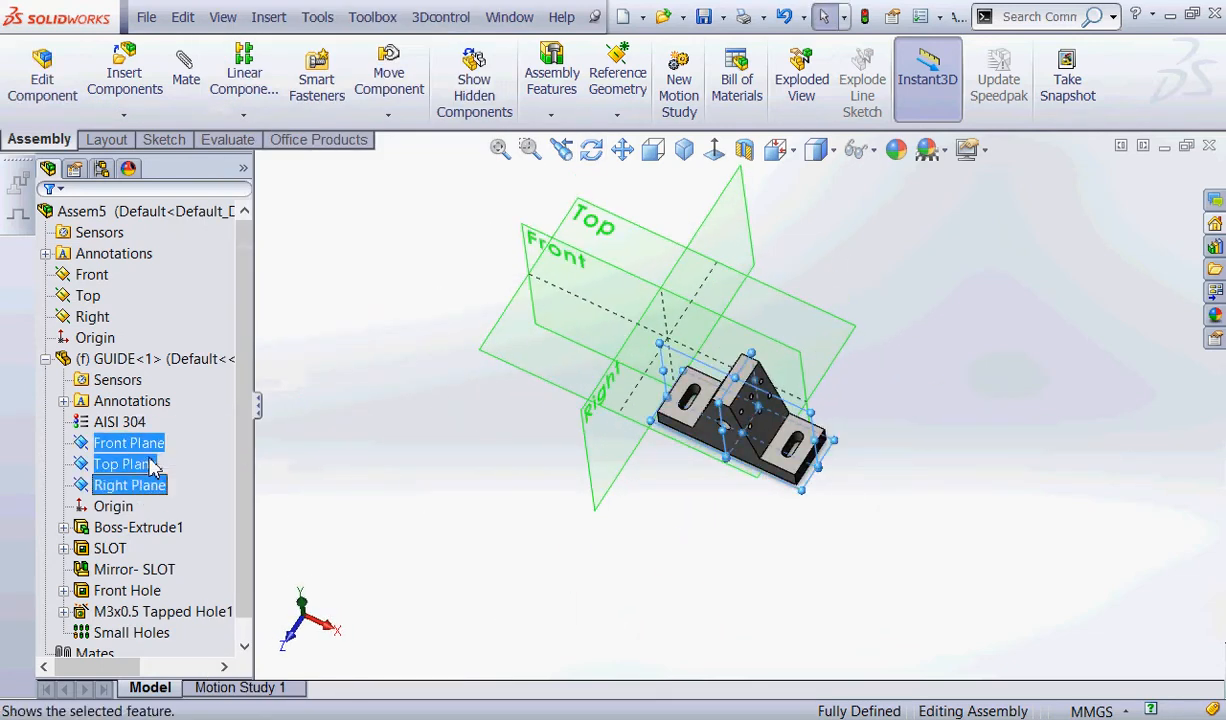
{"action": "middle_click_drag", "start_coordinate": [481, 439], "coordinate": [419, 452]}
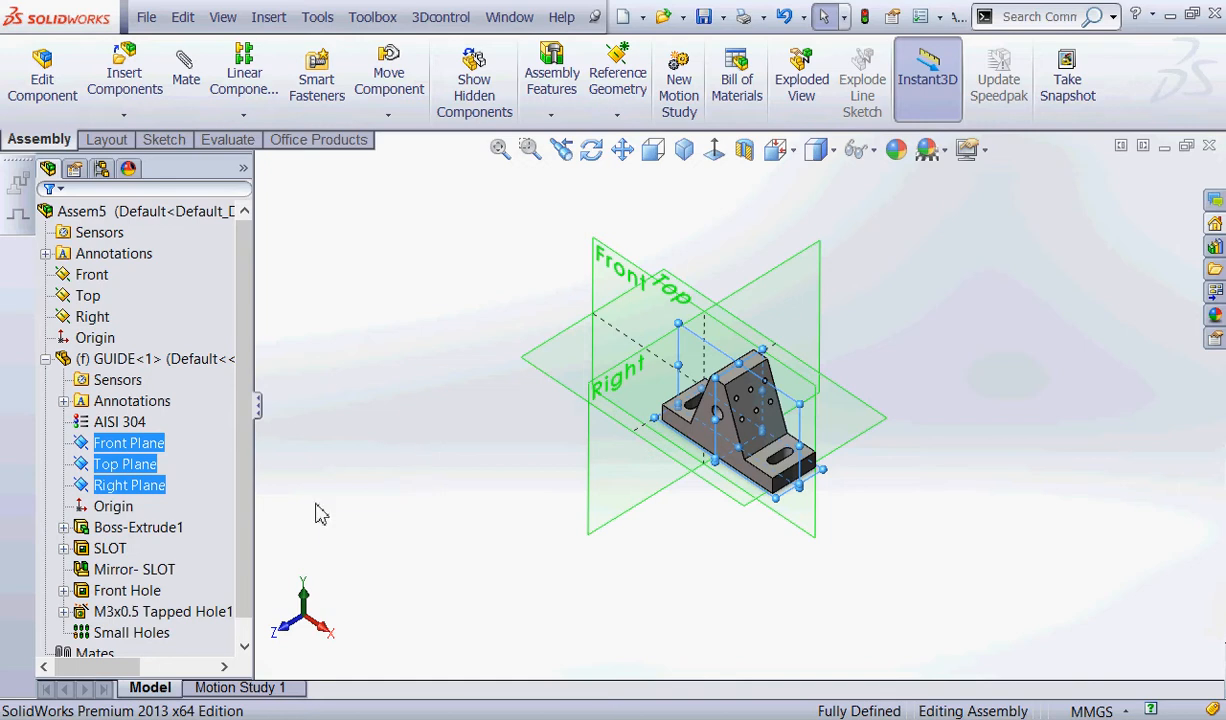
{"action": "mouse_move", "coordinate": [500, 462]}
{"action": "middle_mouse_down"}
{"action": "mouse_move", "coordinate": [552, 485]}
{"action": "mouse_move", "coordinate": [498, 481]}
{"action": "middle_mouse_up"}
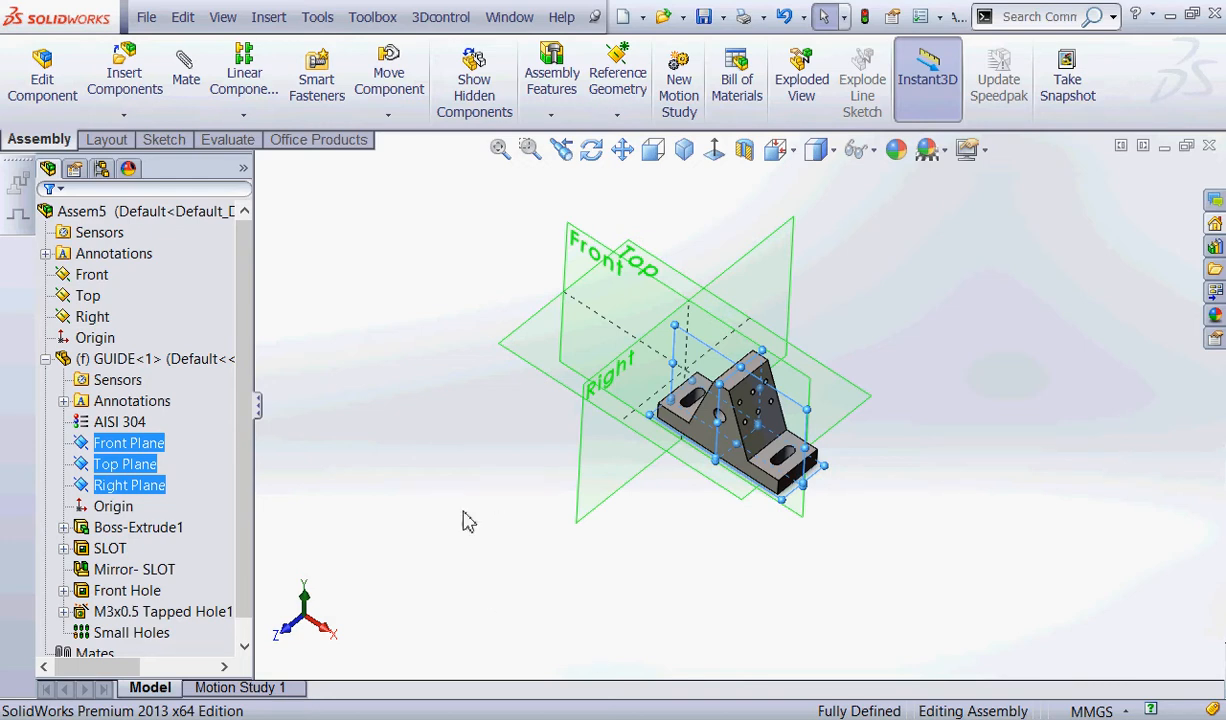
{"action": "left_click", "coordinate": [362, 432]}
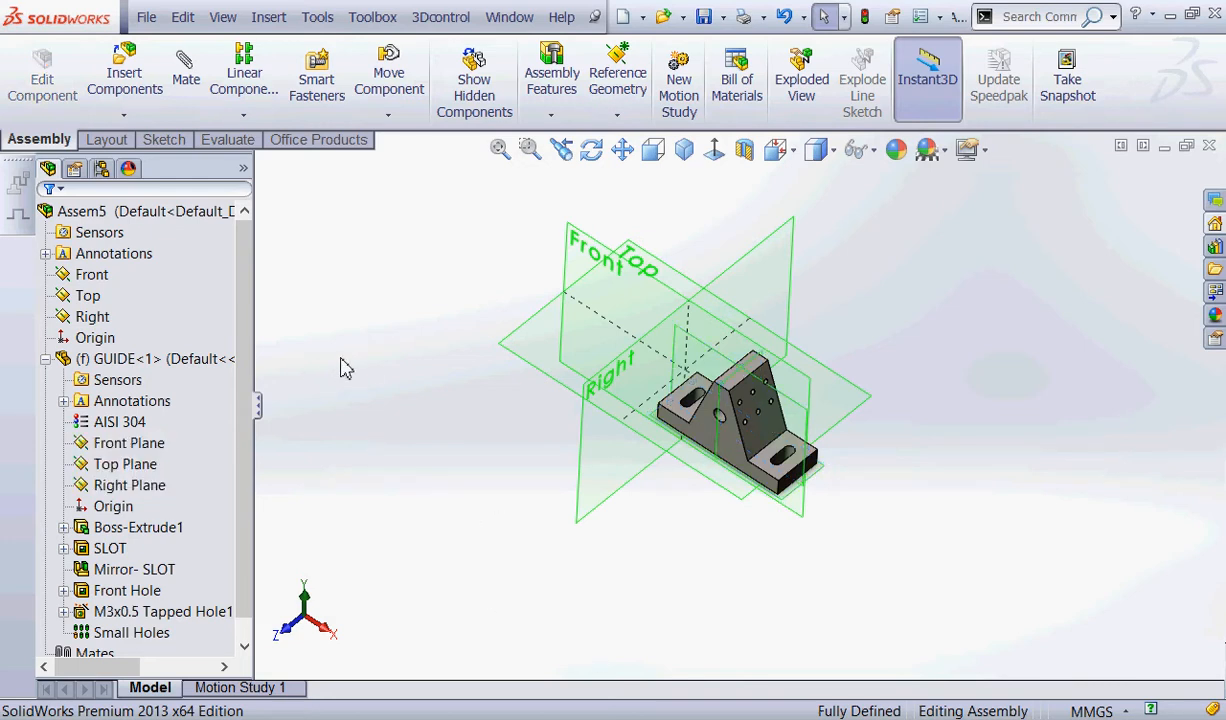
{"action": "mouse_move", "coordinate": [97, 332]}
{"action": "left_mouse_down"}
{"action": "mouse_move", "coordinate": [118, 368]}
{"action": "mouse_move", "coordinate": [126, 345]}
{"action": "left_mouse_up"}
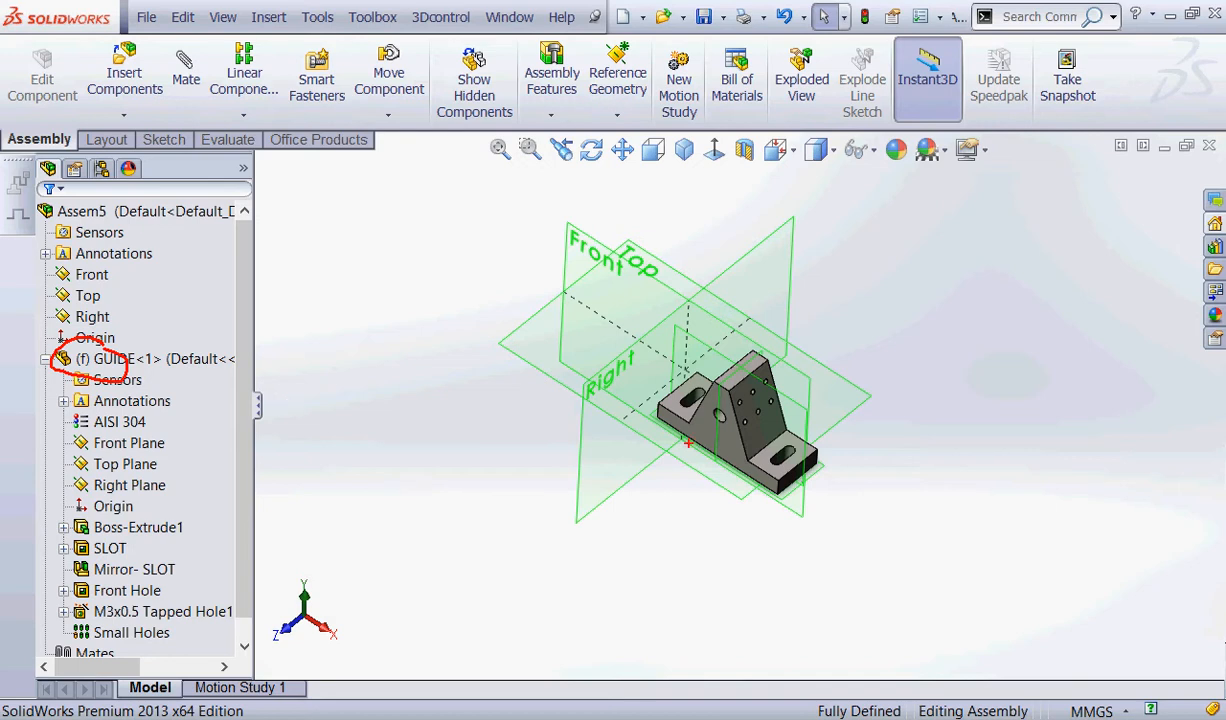
{"action": "mouse_move", "coordinate": [782, 716]}
{"action": "left_mouse_down"}
{"action": "mouse_move", "coordinate": [880, 664]}
{"action": "mouse_move", "coordinate": [941, 716]}
{"action": "left_mouse_up"}
{"action": "mouse_move", "coordinate": [997, 543]}
{"action": "left_mouse_down"}
{"action": "mouse_move", "coordinate": [860, 640]}
{"action": "mouse_move", "coordinate": [855, 688]}
{"action": "mouse_move", "coordinate": [866, 672]}
{"action": "left_mouse_up"}
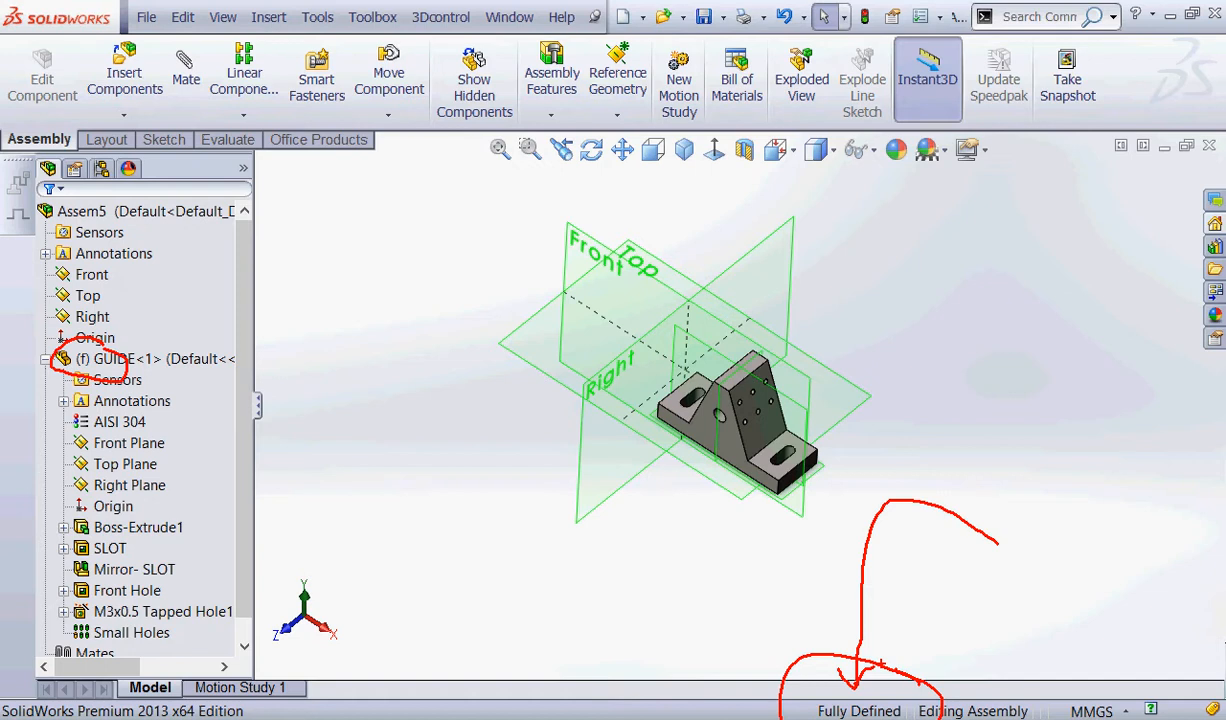
{"action": "key", "text": "Escape"}
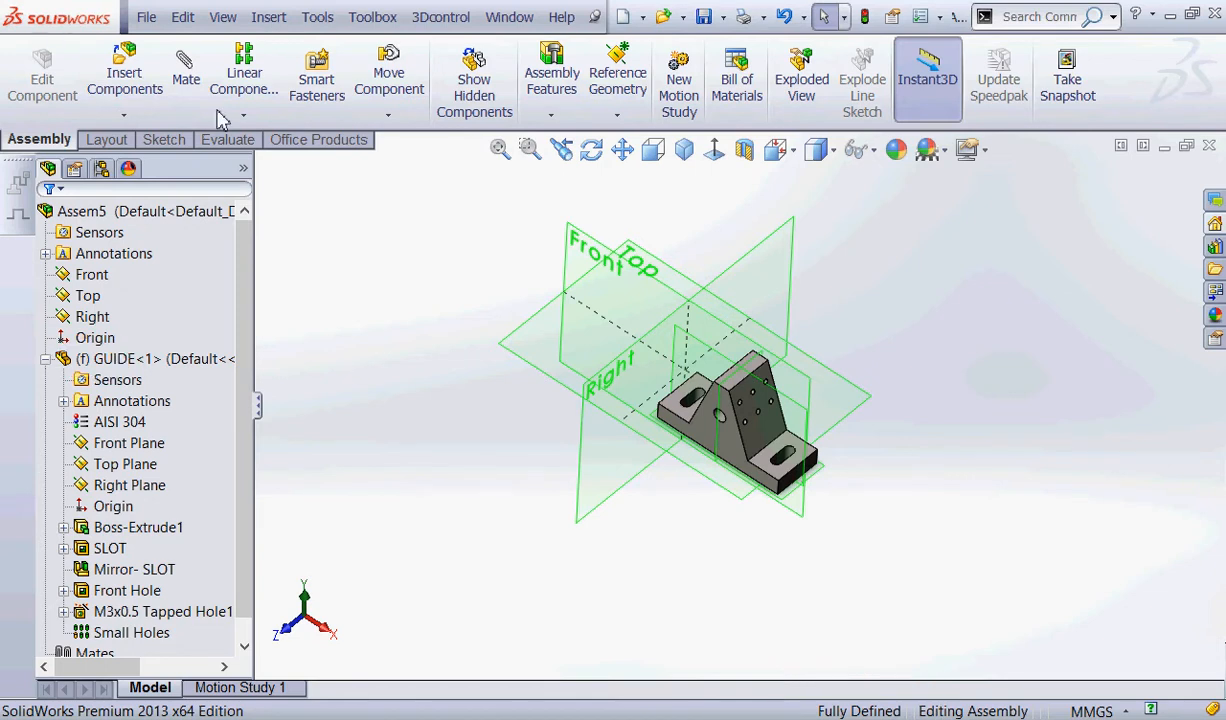
Change the fixed GUIDE component to Float.
{"action": "right_click", "coordinate": [150, 360]}
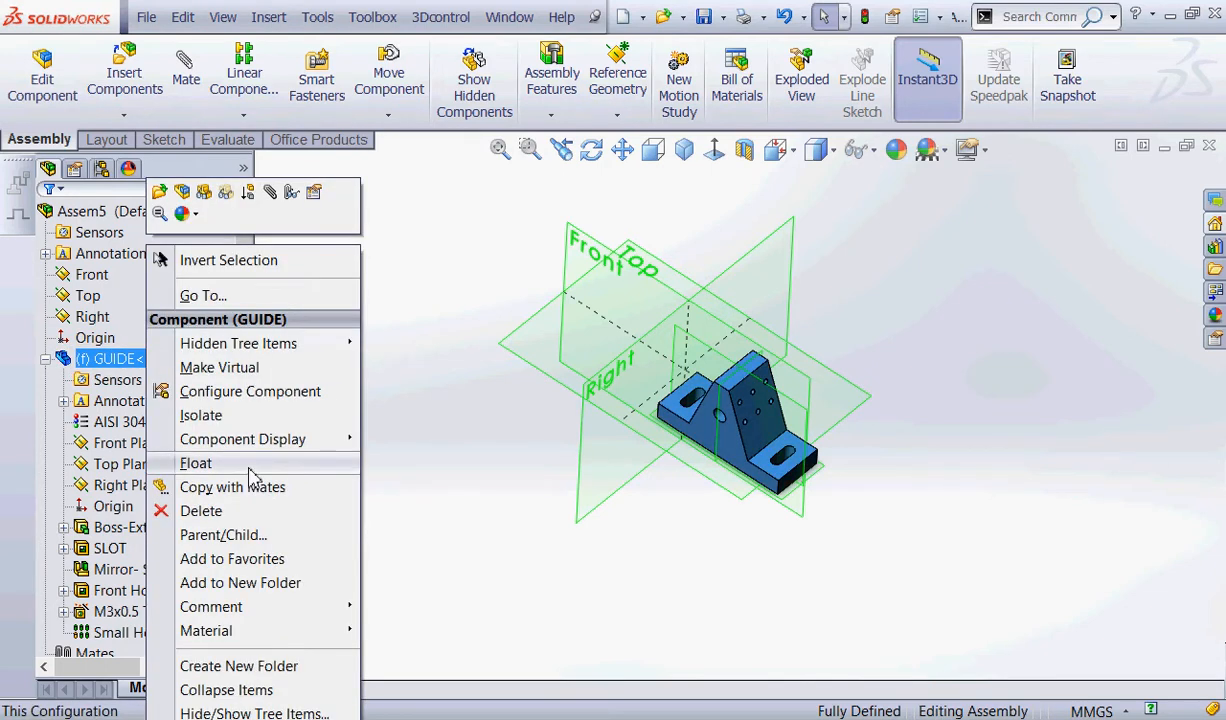
{"action": "key", "text": "ctrl+2"}
{"action": "mouse_move", "coordinate": [244, 449]}
{"action": "left_mouse_down"}
{"action": "mouse_move", "coordinate": [232, 408]}
{"action": "mouse_move", "coordinate": [204, 405]}
{"action": "mouse_move", "coordinate": [321, 462]}
{"action": "mouse_move", "coordinate": [270, 474]}
{"action": "left_mouse_up"}
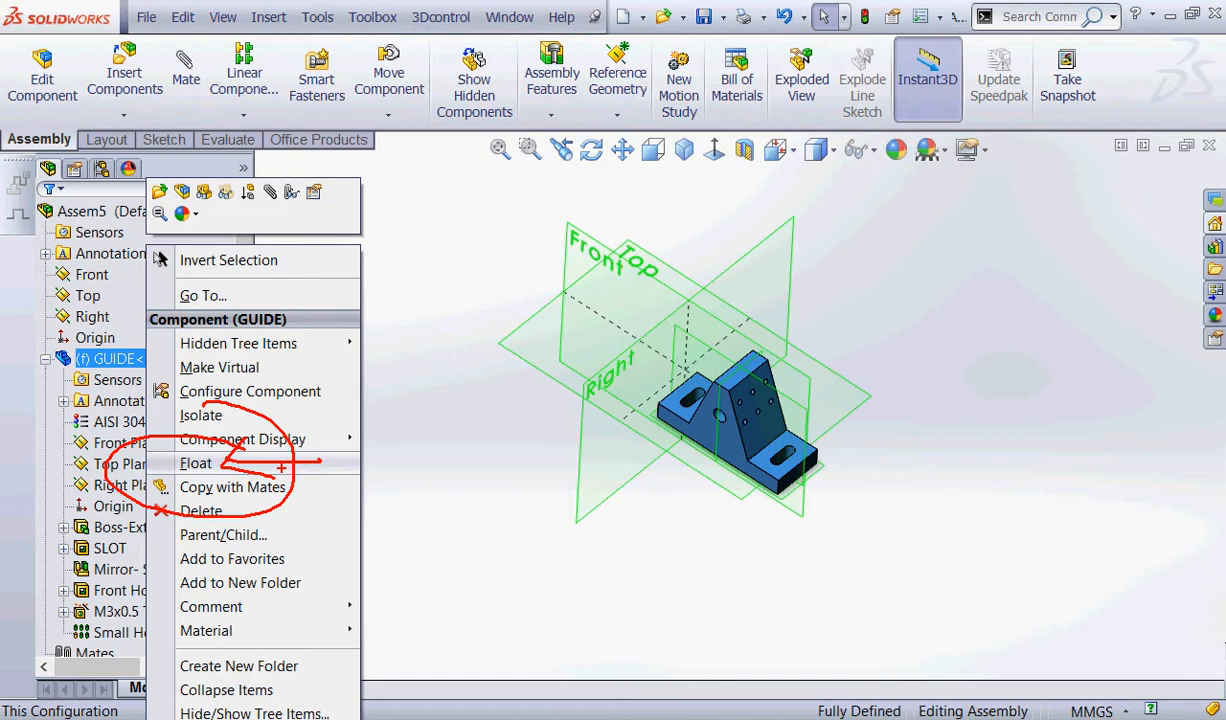
{"action": "left_click", "coordinate": [196, 463]}
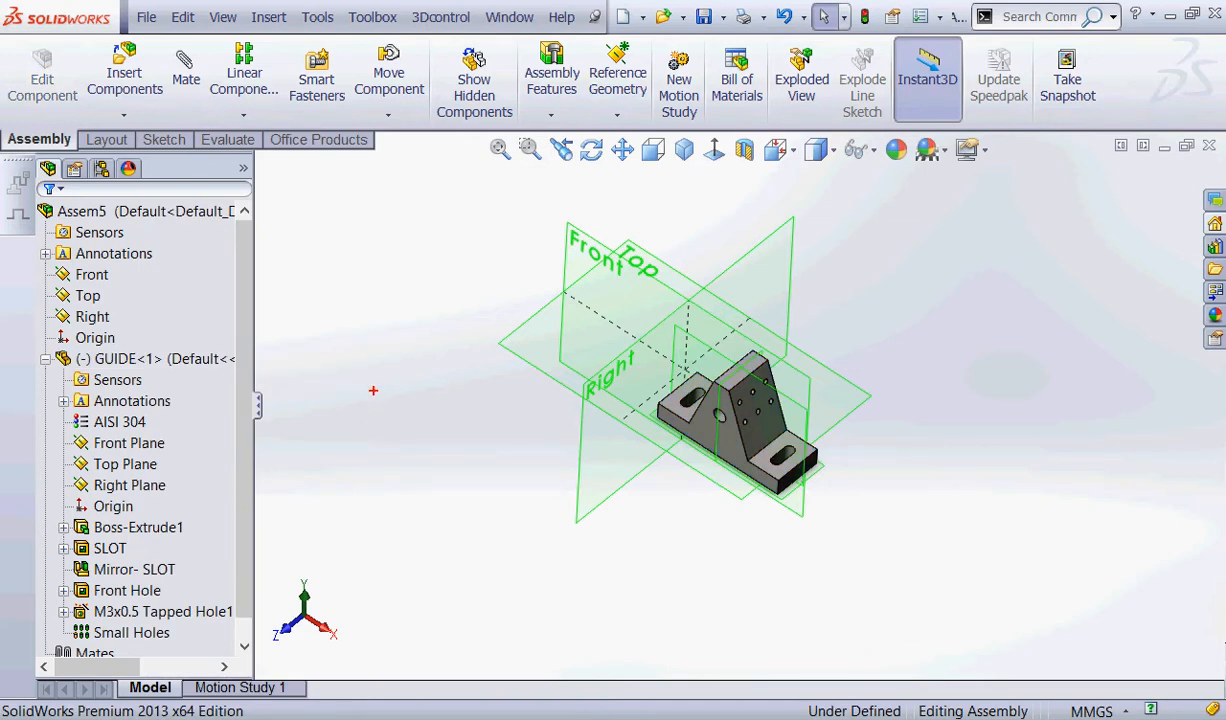
{"action": "mouse_move", "coordinate": [108, 343]}
{"action": "left_mouse_down"}
{"action": "mouse_move", "coordinate": [122, 360]}
{"action": "mouse_move", "coordinate": [68, 318]}
{"action": "left_mouse_up"}
{"action": "left_click_drag", "start_coordinate": [374, 313], "coordinate": [94, 299]}
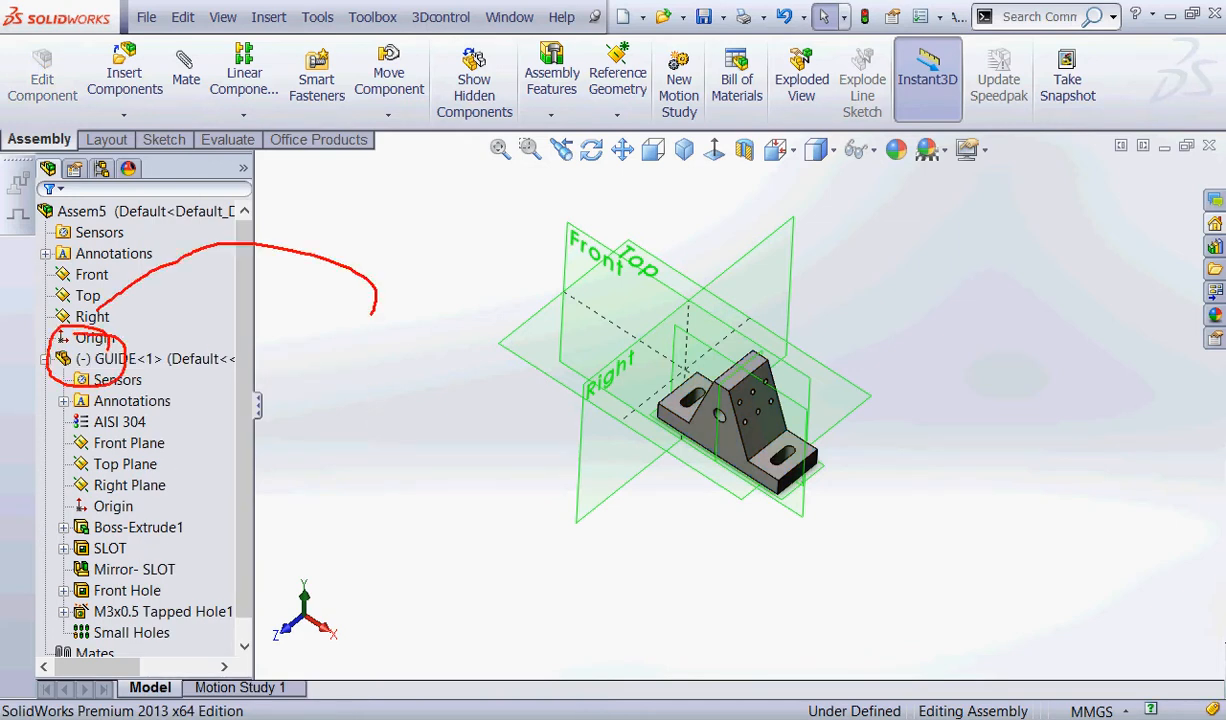
{"action": "left_click_drag", "start_coordinate": [104, 343], "coordinate": [150, 337]}
{"action": "mouse_move", "coordinate": [888, 670]}
{"action": "left_mouse_down"}
{"action": "mouse_move", "coordinate": [800, 695]}
{"action": "mouse_move", "coordinate": [893, 672]}
{"action": "left_mouse_up"}
{"action": "mouse_move", "coordinate": [993, 527]}
{"action": "left_mouse_down"}
{"action": "mouse_move", "coordinate": [840, 632]}
{"action": "mouse_move", "coordinate": [838, 695]}
{"action": "mouse_move", "coordinate": [869, 666]}
{"action": "left_mouse_up"}
{"action": "key", "text": "Escape"}
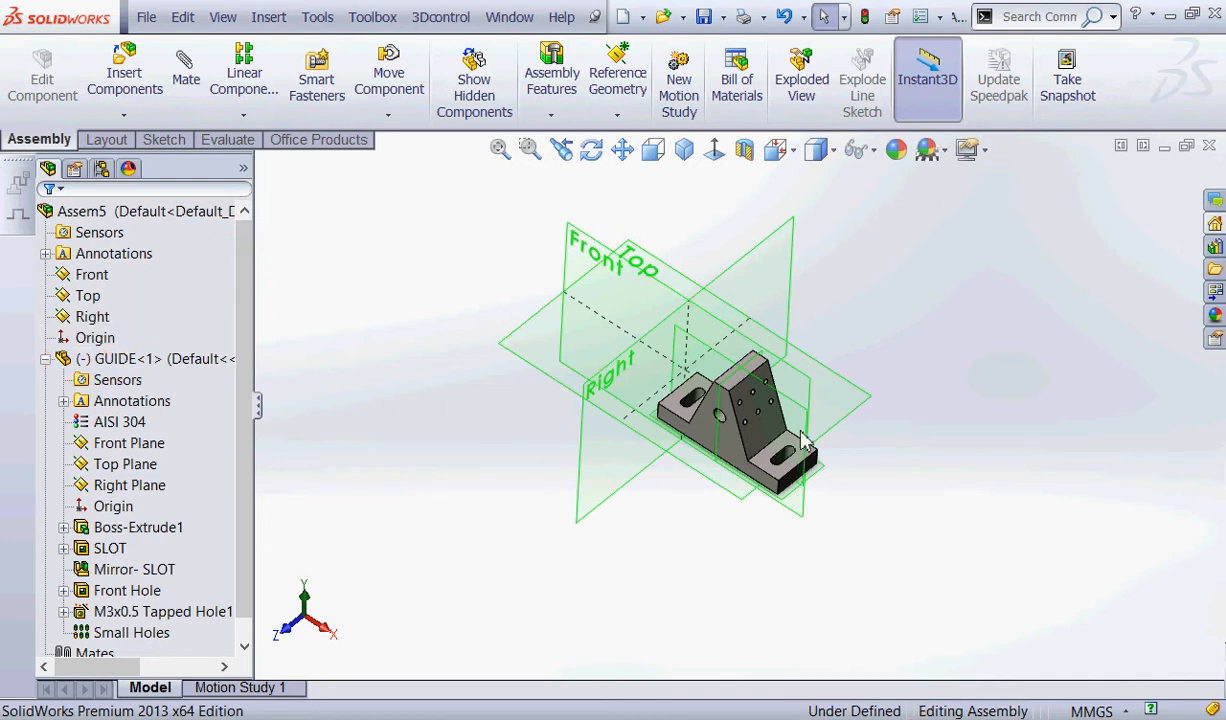
Move the floating GUIDE component clear of the assembly planes and rotate it to an arbitrary tilted orientation.
{"action": "left_click_drag", "start_coordinate": [750, 440], "coordinate": [945, 315]}
{"action": "key", "text": "Escape"}
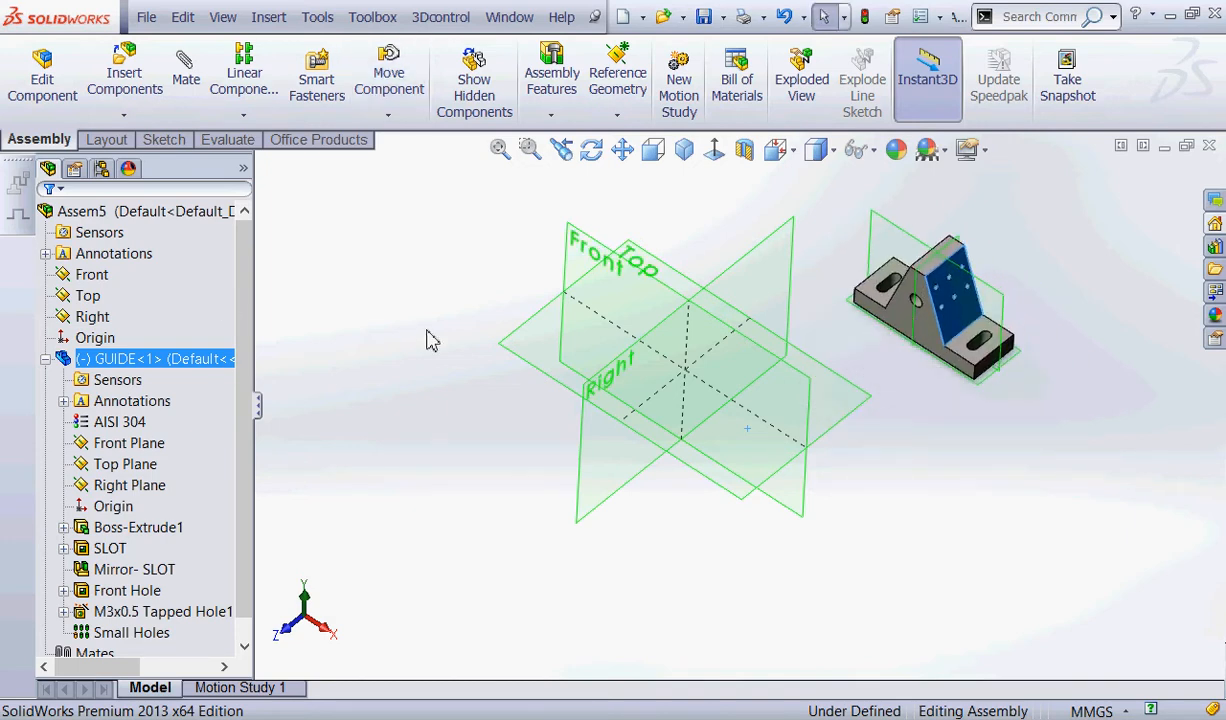
{"action": "mouse_move", "coordinate": [442, 47]}
{"action": "left_mouse_down"}
{"action": "mouse_move", "coordinate": [441, 133]}
{"action": "mouse_move", "coordinate": [401, 44]}
{"action": "left_mouse_up"}
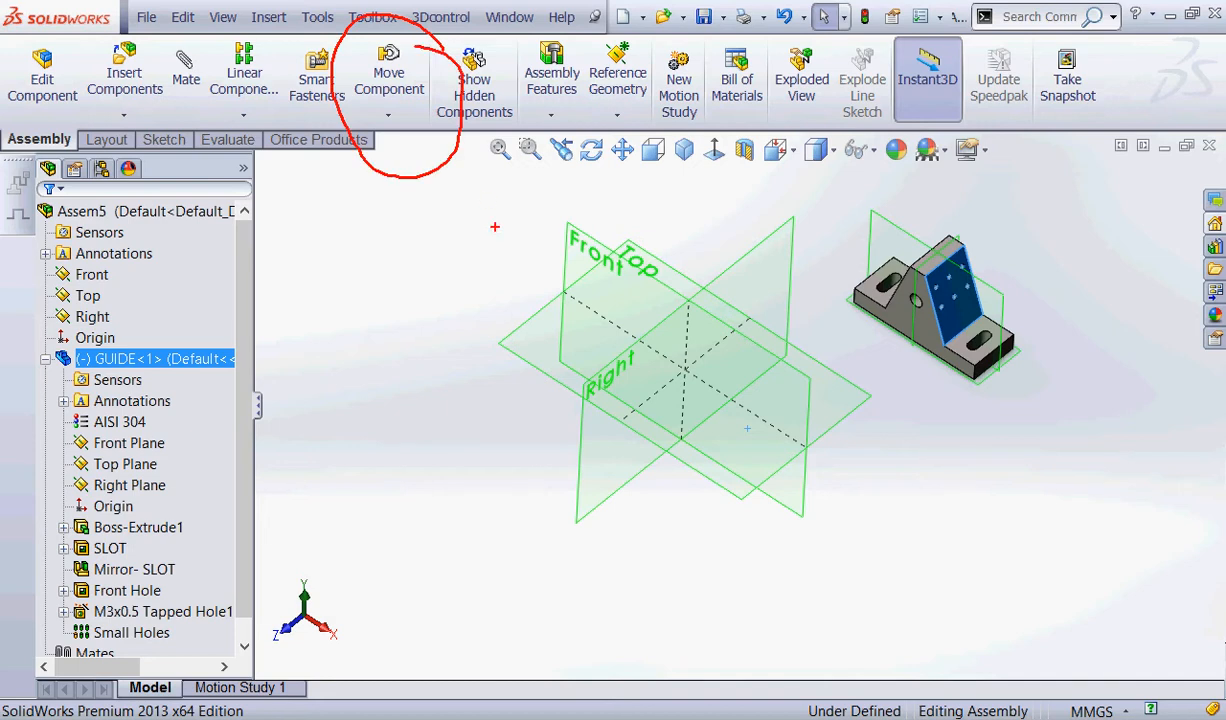
{"action": "key", "text": "Escape"}
{"action": "left_click", "coordinate": [388, 115]}
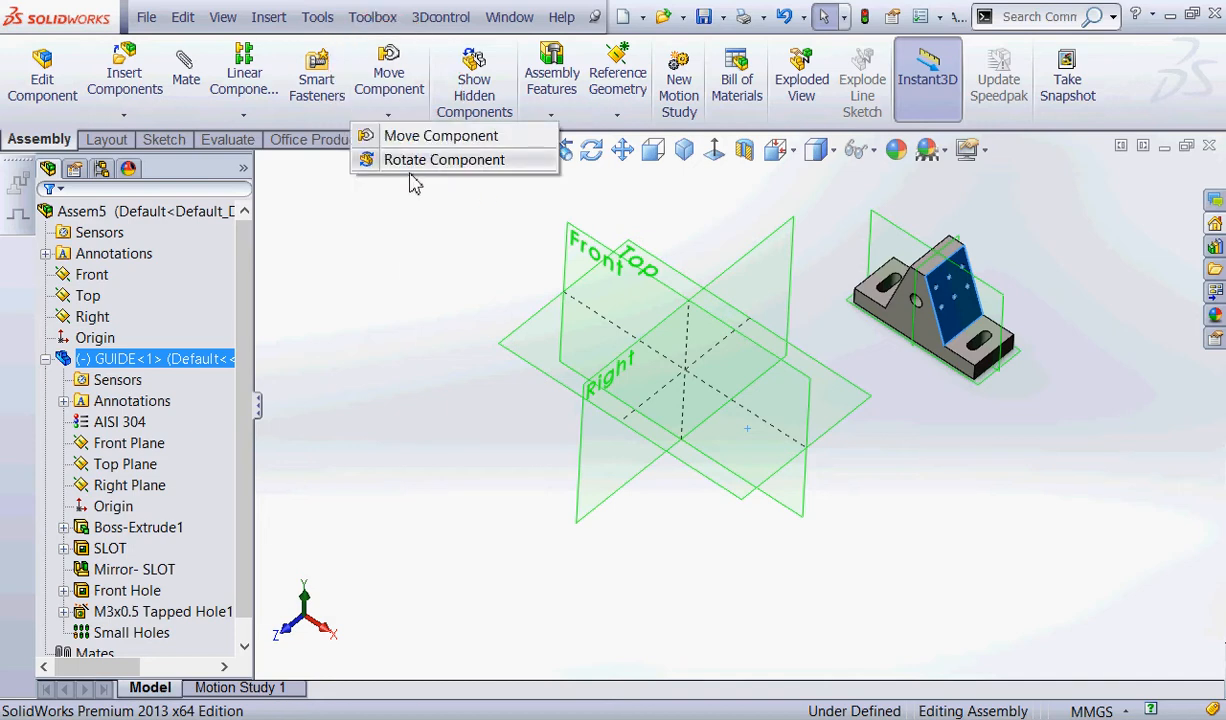
{"action": "left_click", "coordinate": [407, 160]}
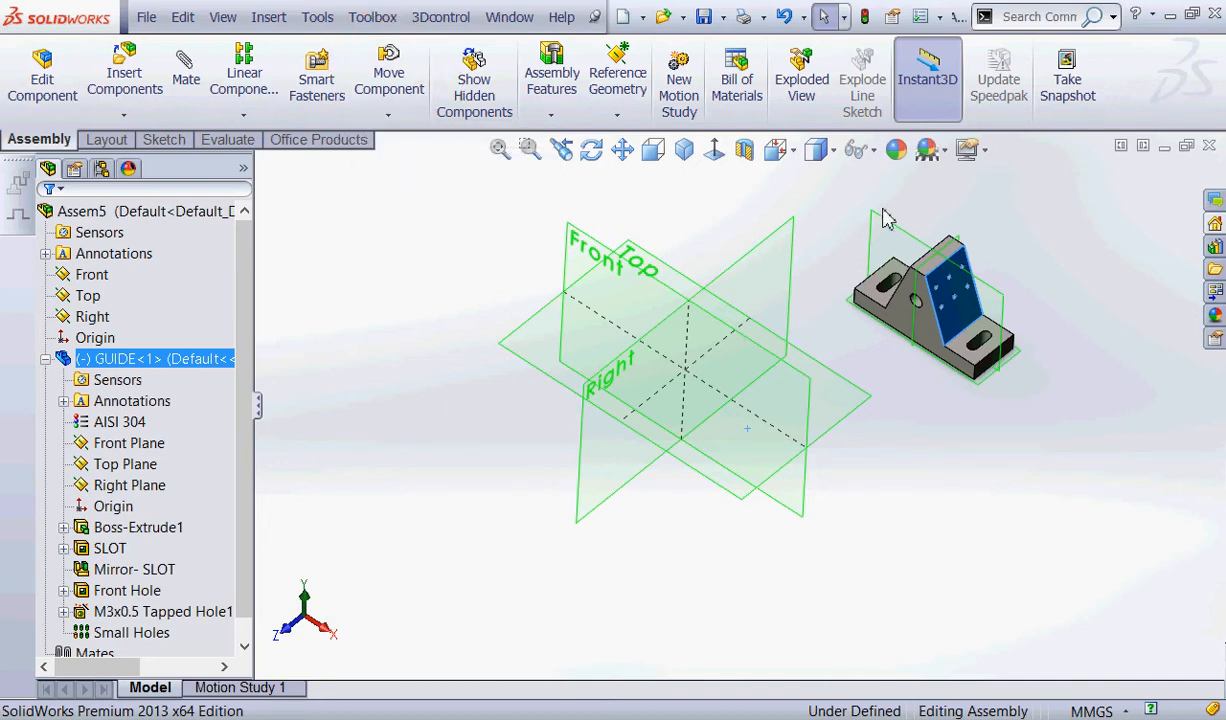
{"action": "left_click_drag", "start_coordinate": [938, 317], "coordinate": [925, 288]}
{"action": "left_click", "coordinate": [47, 216]}
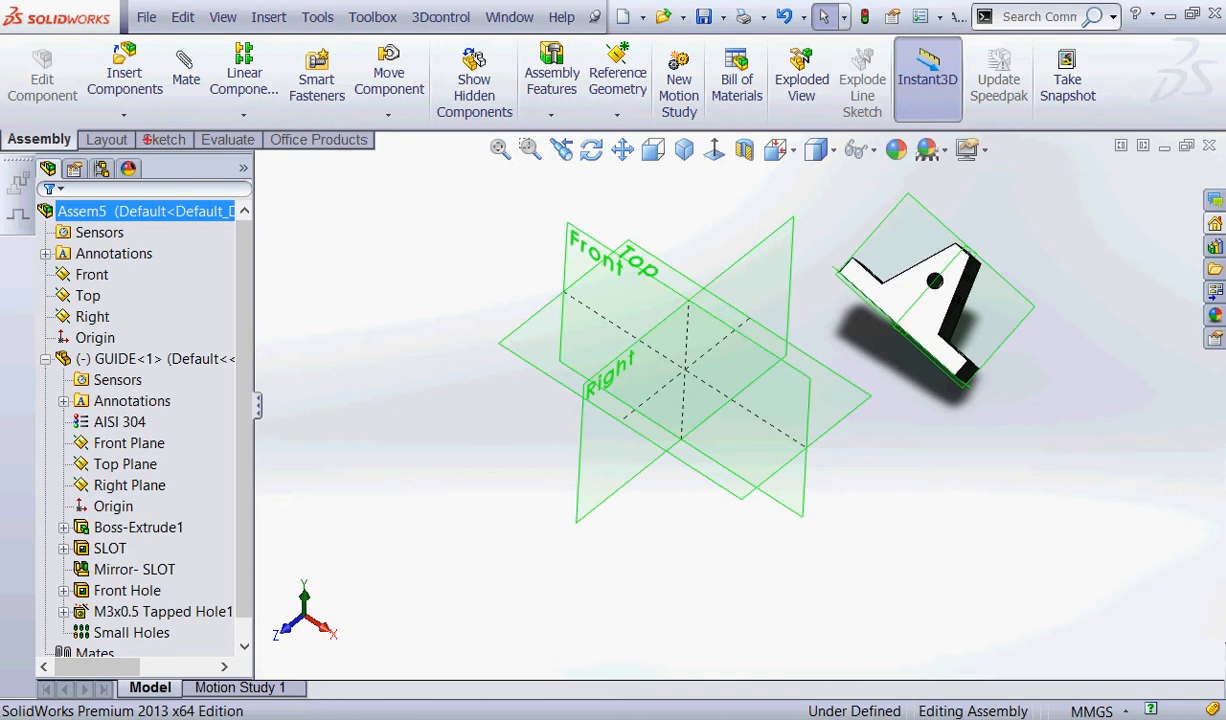
{"action": "mouse_move", "coordinate": [121, 268]}
{"action": "left_mouse_down"}
{"action": "mouse_move", "coordinate": [108, 291]}
{"action": "mouse_move", "coordinate": [106, 246]}
{"action": "left_mouse_up"}
{"action": "mouse_move", "coordinate": [168, 430]}
{"action": "left_mouse_down"}
{"action": "mouse_move", "coordinate": [78, 446]}
{"action": "mouse_move", "coordinate": [132, 407]}
{"action": "left_mouse_up"}
{"action": "left_click_drag", "start_coordinate": [31, 291], "coordinate": [128, 283]}
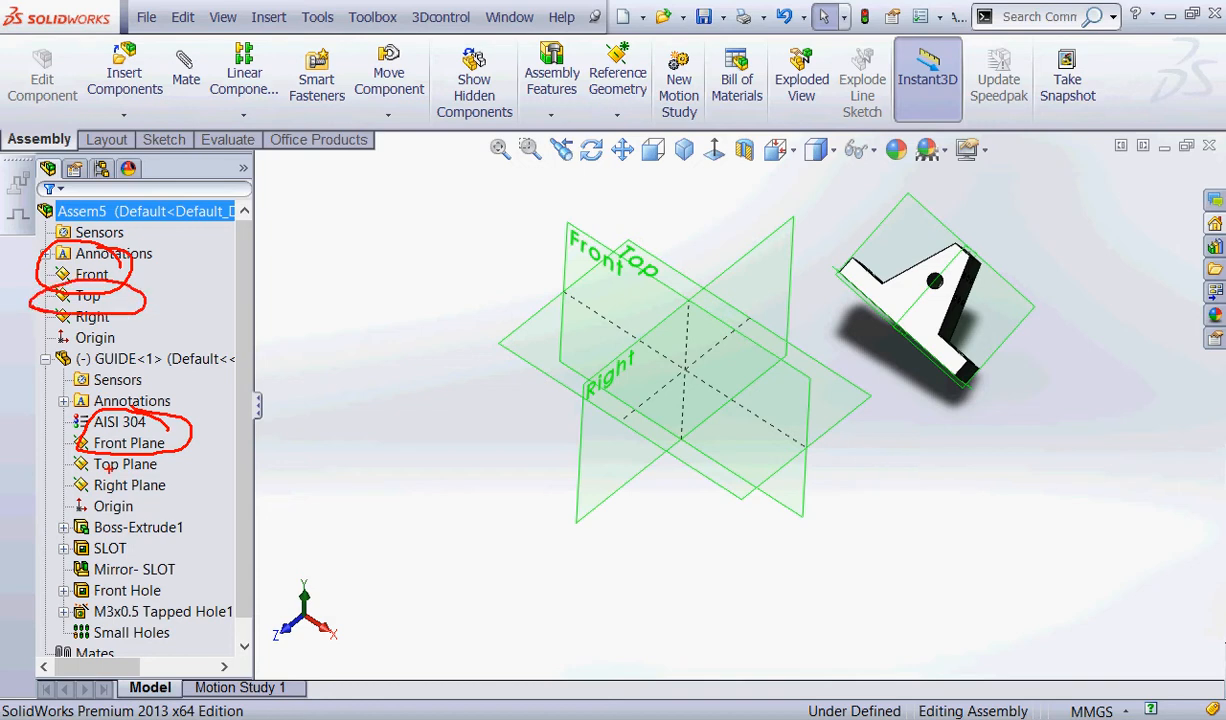
{"action": "left_click_drag", "start_coordinate": [66, 479], "coordinate": [146, 474]}
{"action": "left_click_drag", "start_coordinate": [44, 327], "coordinate": [145, 342]}
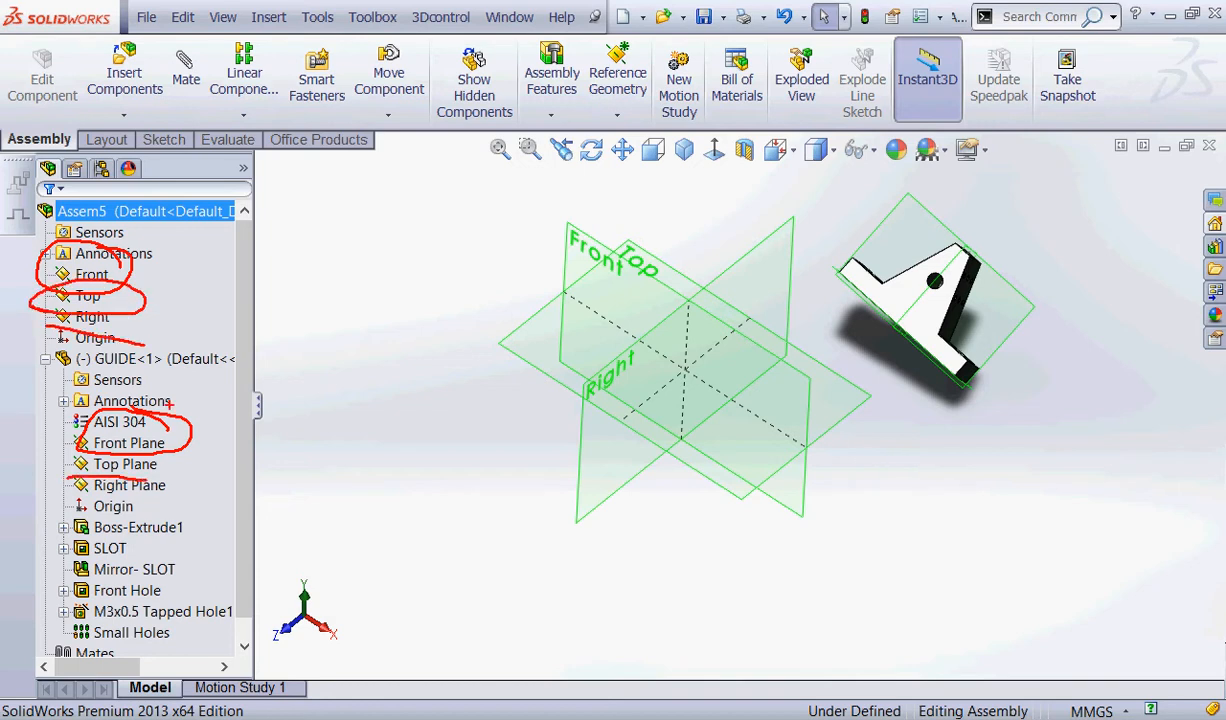
{"action": "left_click_drag", "start_coordinate": [75, 503], "coordinate": [200, 514]}
{"action": "mouse_move", "coordinate": [205, 38]}
{"action": "left_mouse_down"}
{"action": "mouse_move", "coordinate": [125, 72]}
{"action": "mouse_move", "coordinate": [212, 20]}
{"action": "left_mouse_up"}
{"action": "left_click_drag", "start_coordinate": [185, 100], "coordinate": [221, 238]}
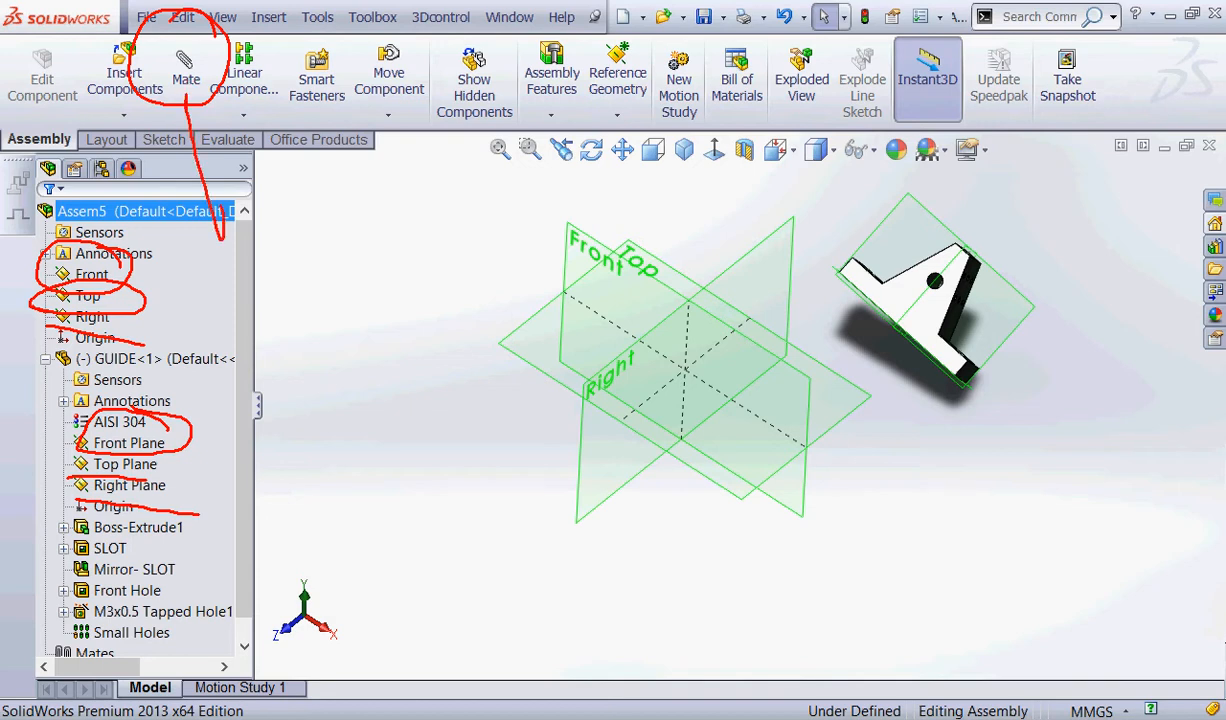
{"action": "mouse_move", "coordinate": [165, 128]}
{"action": "left_mouse_down"}
{"action": "mouse_move", "coordinate": [182, 96]}
{"action": "mouse_move", "coordinate": [230, 136]}
{"action": "left_mouse_up"}
{"action": "key", "text": "Escape"}
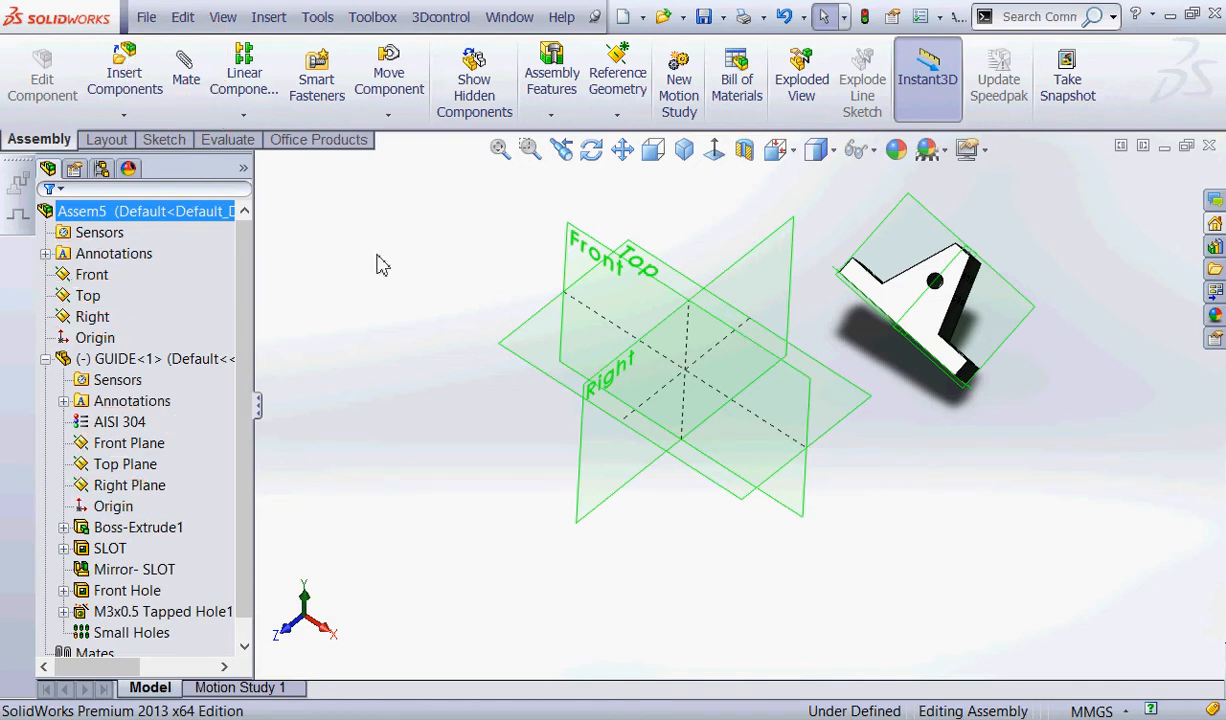
Add a coincident mate between the assembly's Front plane and GUIDE's Front Plane, and close the Mate command.
{"action": "left_click", "coordinate": [91, 274]}
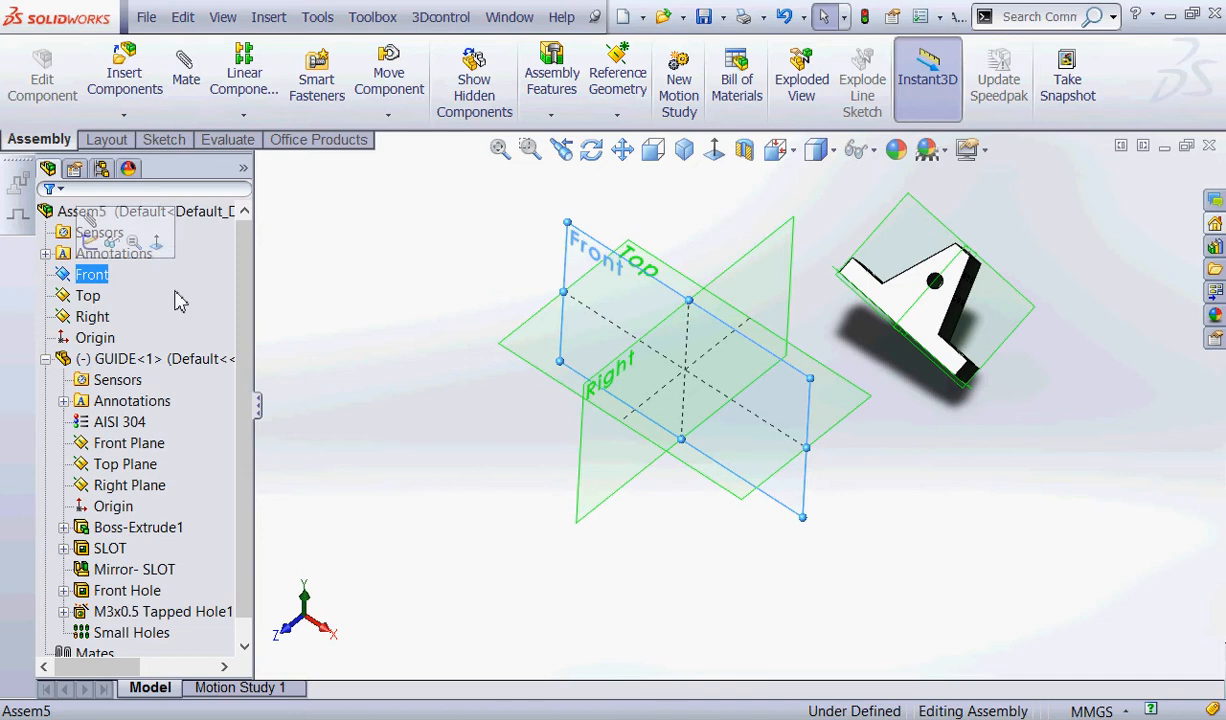
{"action": "left_click", "coordinate": [128, 442], "text": "ctrl"}
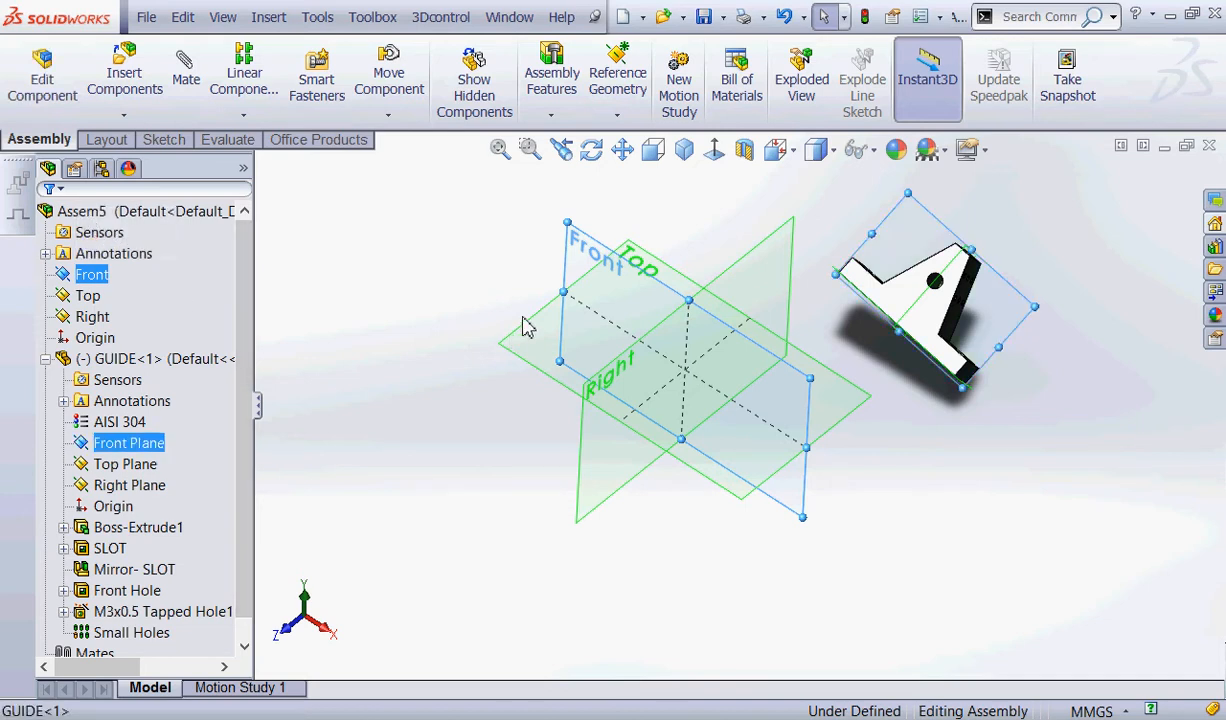
{"action": "left_click", "coordinate": [185, 72]}
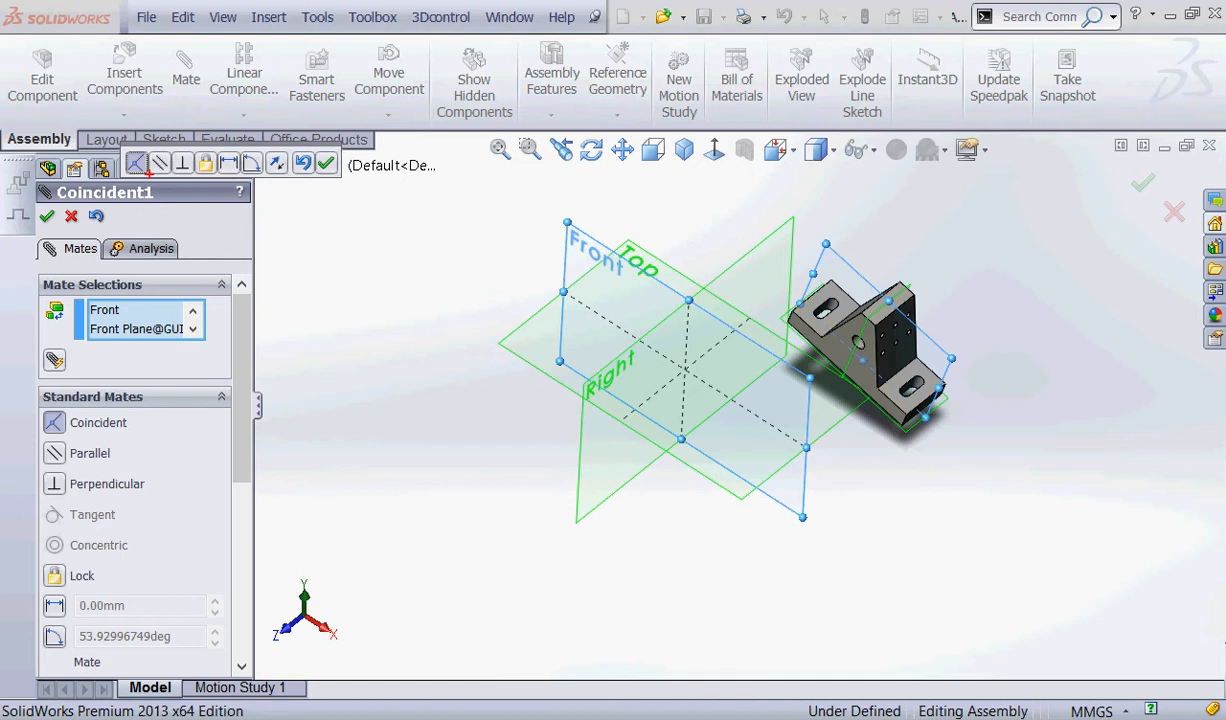
{"action": "mouse_move", "coordinate": [100, 177]}
{"action": "left_mouse_down"}
{"action": "mouse_move", "coordinate": [28, 171]}
{"action": "mouse_move", "coordinate": [139, 208]}
{"action": "left_mouse_up"}
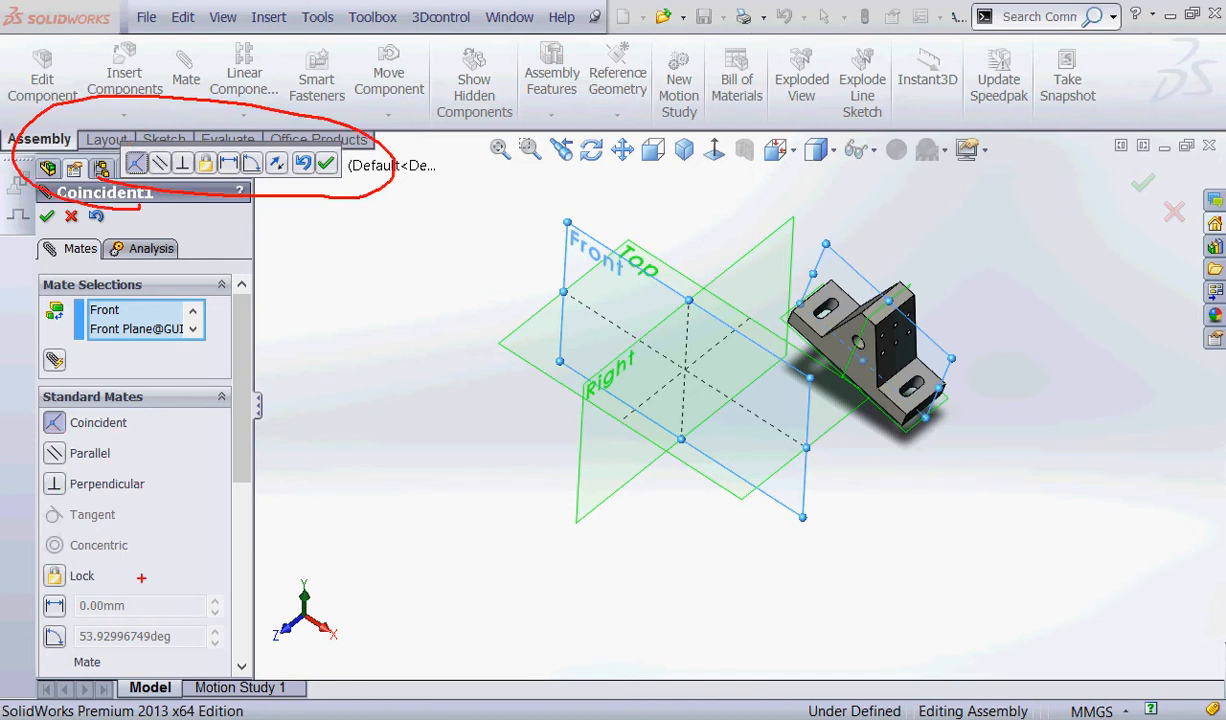
{"action": "mouse_move", "coordinate": [174, 387]}
{"action": "left_mouse_down"}
{"action": "mouse_move", "coordinate": [226, 628]}
{"action": "mouse_move", "coordinate": [153, 423]}
{"action": "left_mouse_up"}
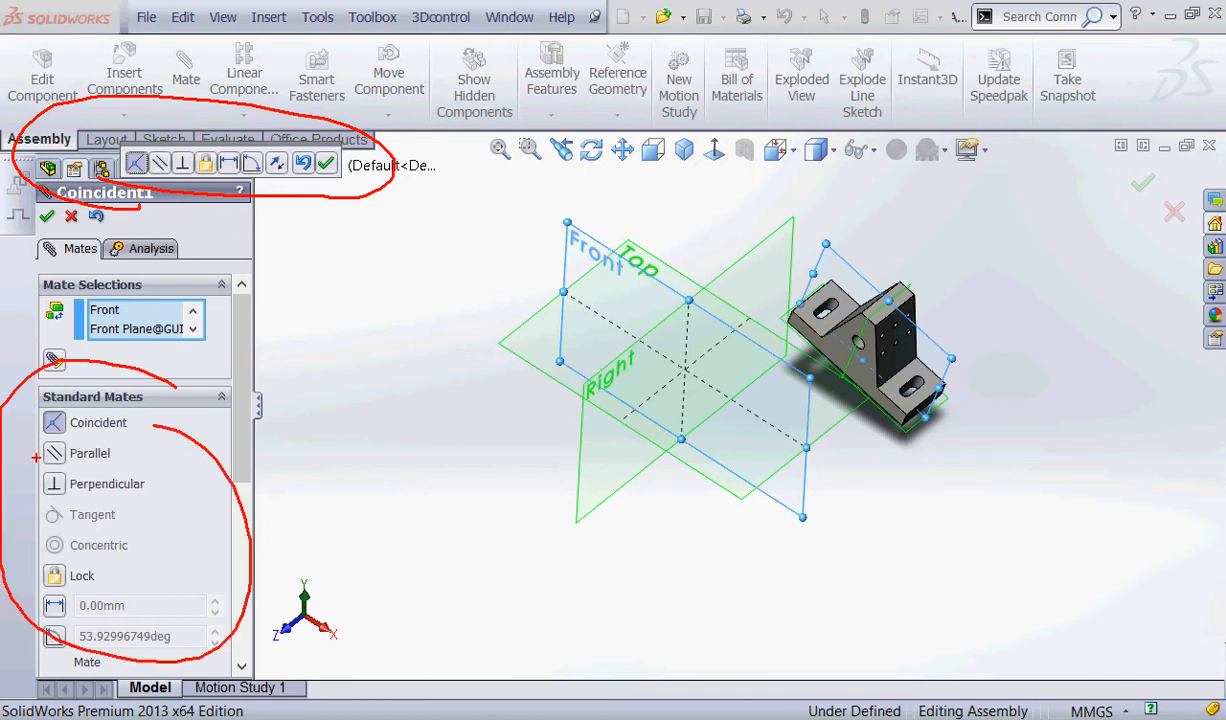
{"action": "mouse_move", "coordinate": [34, 447]}
{"action": "left_mouse_down"}
{"action": "mouse_move", "coordinate": [62, 443]}
{"action": "mouse_move", "coordinate": [3, 441]}
{"action": "mouse_move", "coordinate": [42, 453]}
{"action": "left_mouse_up"}
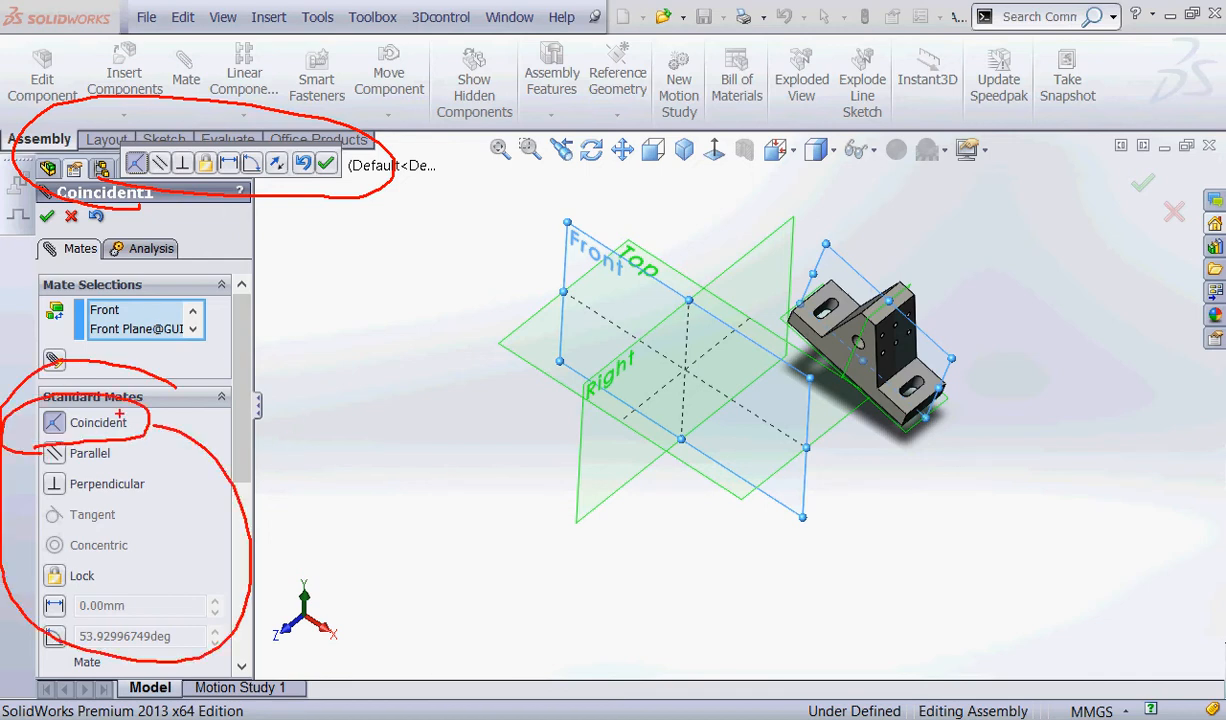
{"action": "key", "text": "Escape"}
{"action": "left_click", "coordinate": [47, 216]}
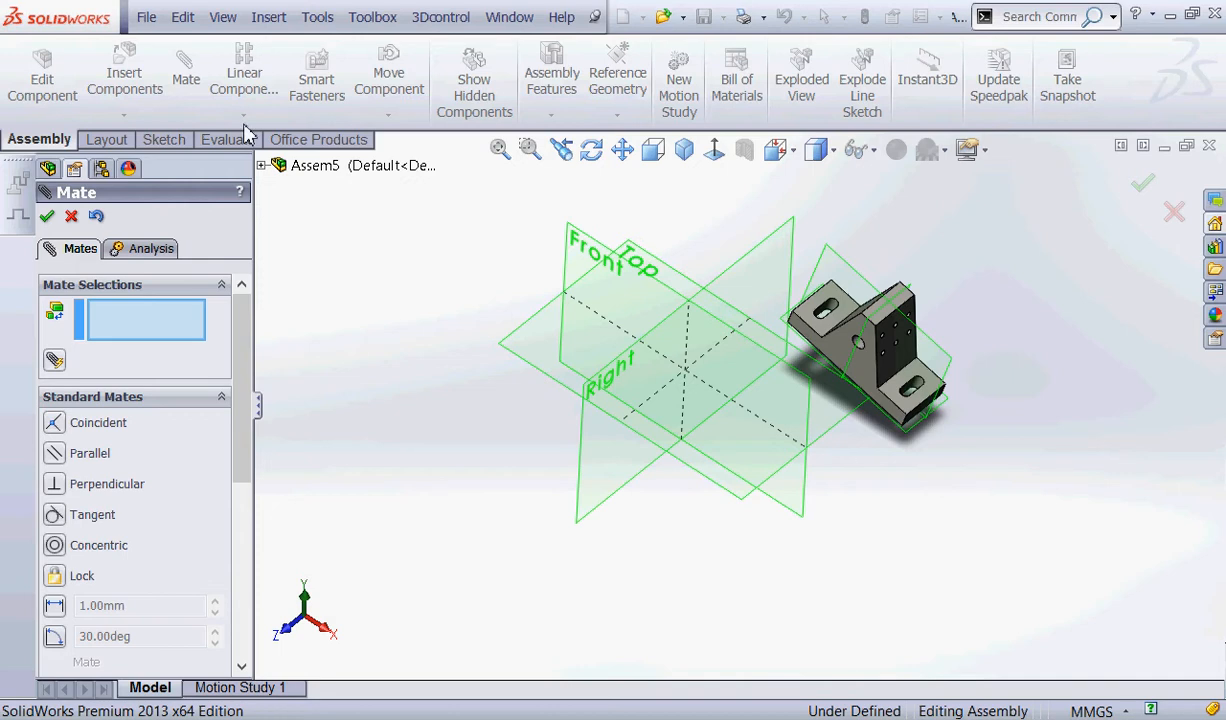
{"action": "left_click", "coordinate": [71, 215]}
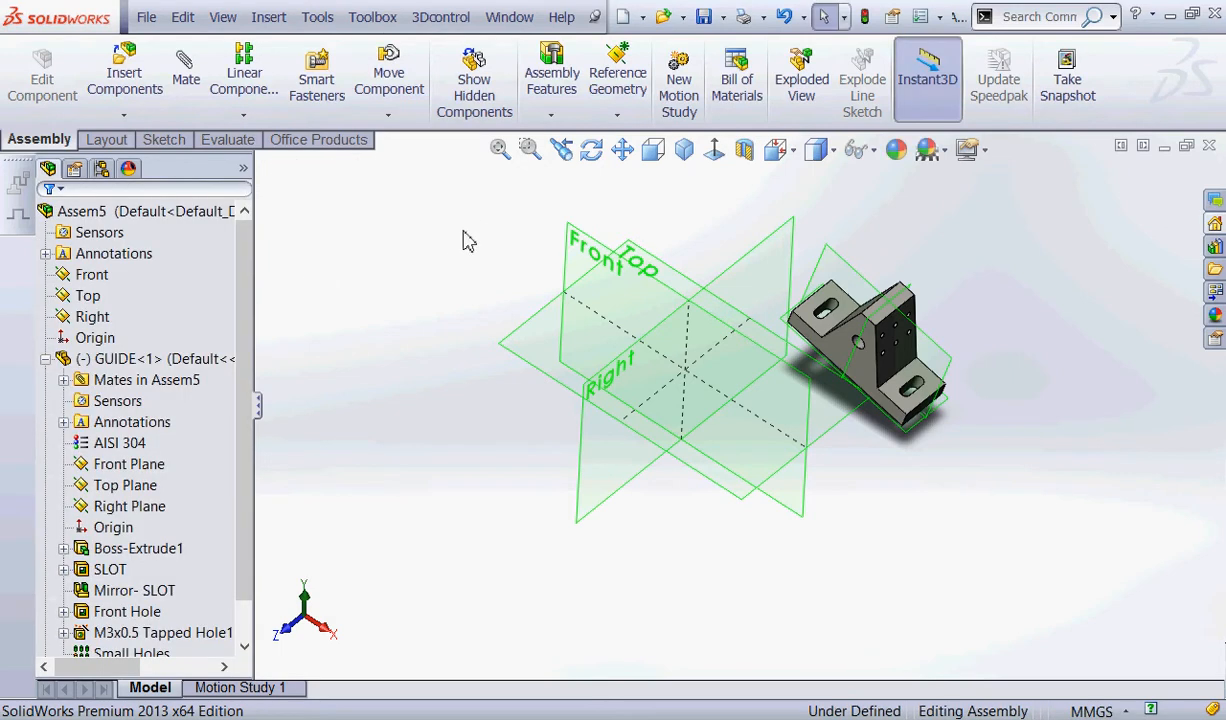
Move the GUIDE component around to test the freedom it still has with its Front Plane mated.
{"action": "middle_click_drag", "start_coordinate": [445, 225], "coordinate": [422, 296]}
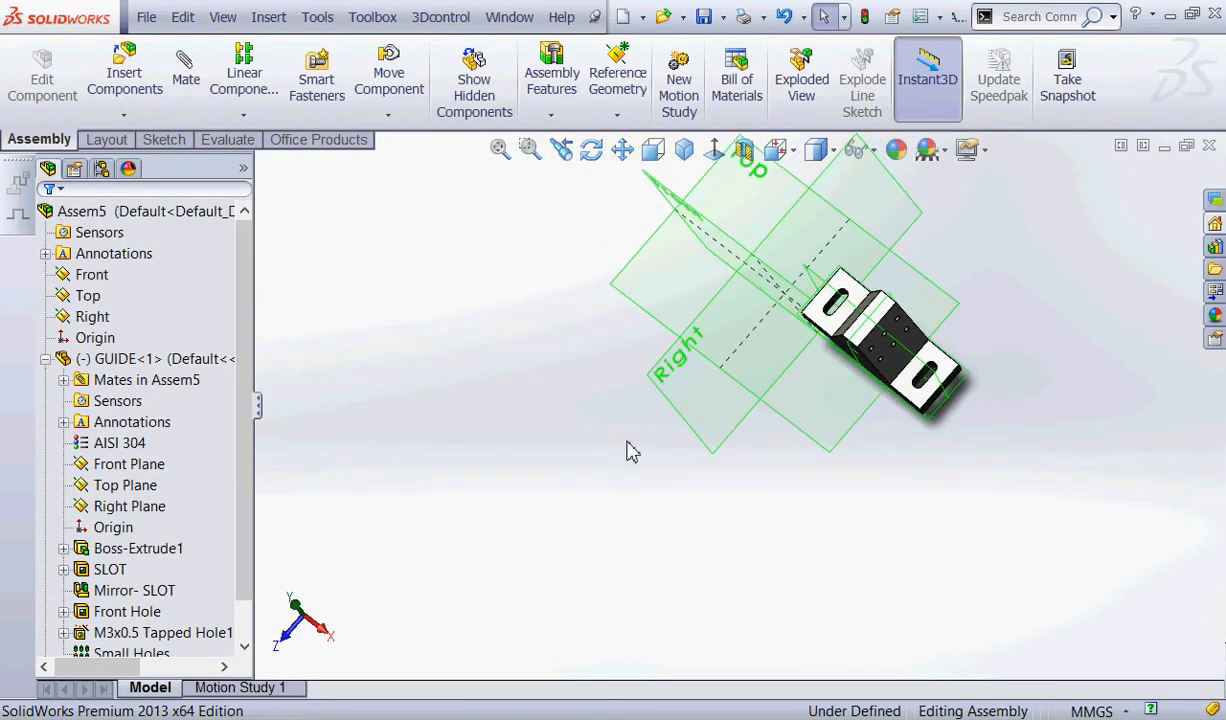
{"action": "left_click", "coordinate": [885, 318]}
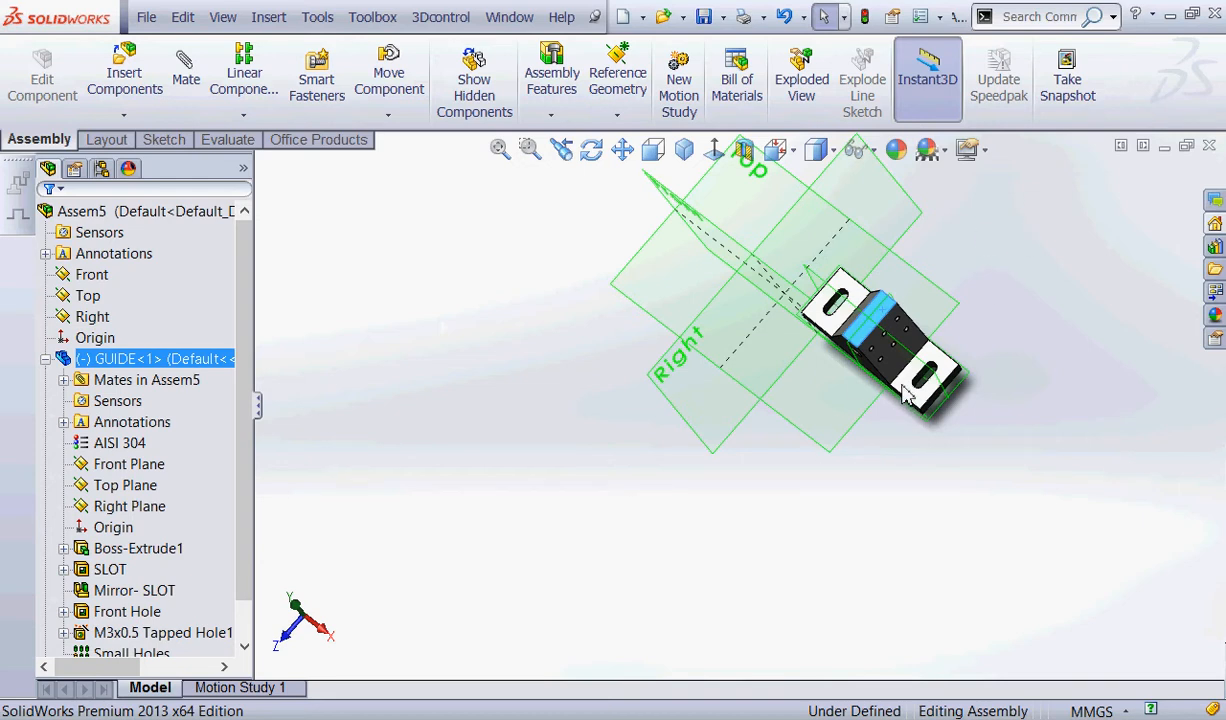
{"action": "left_click_drag", "start_coordinate": [866, 370], "coordinate": [906, 401]}
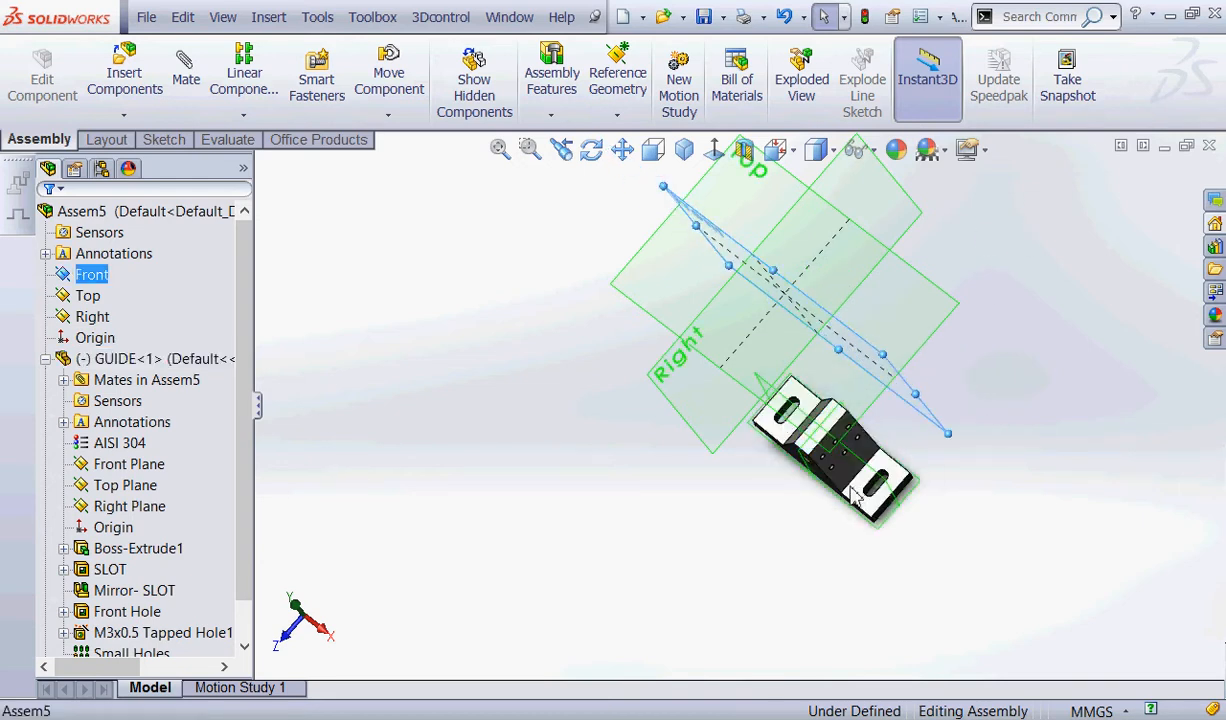
{"action": "left_click_drag", "start_coordinate": [846, 478], "coordinate": [695, 416]}
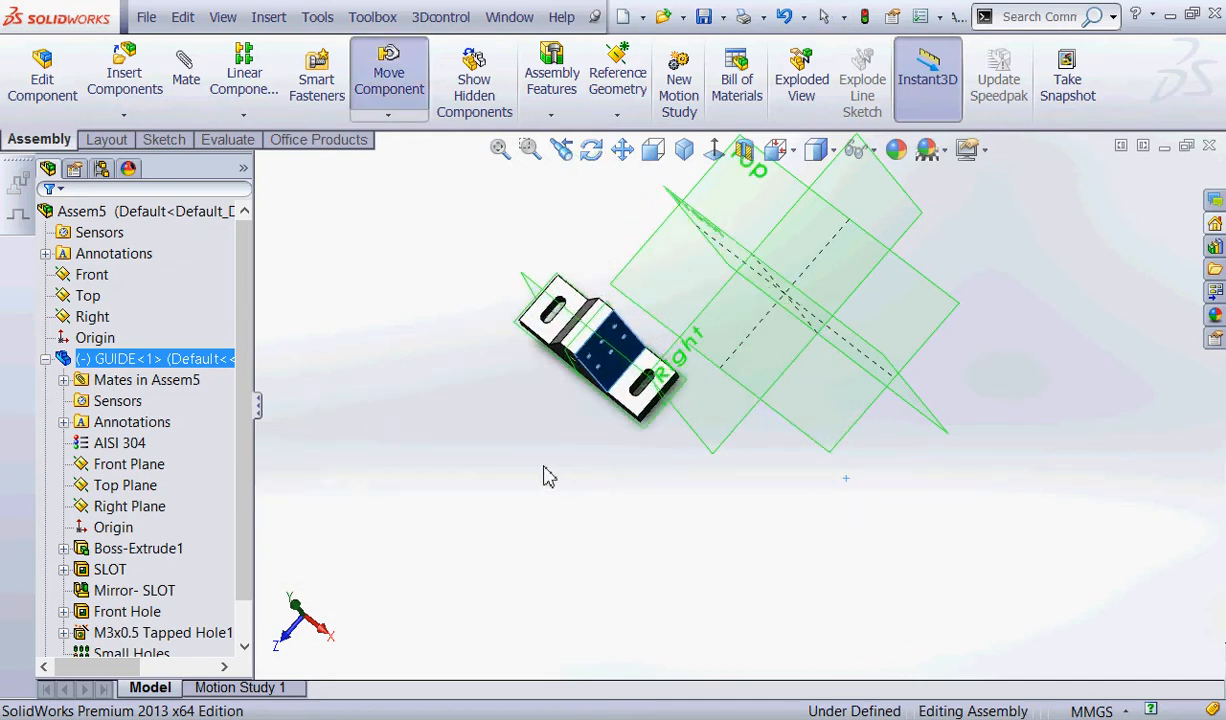
{"action": "key", "text": "Escape"}
{"action": "middle_click_drag", "start_coordinate": [501, 452], "coordinate": [470, 350]}
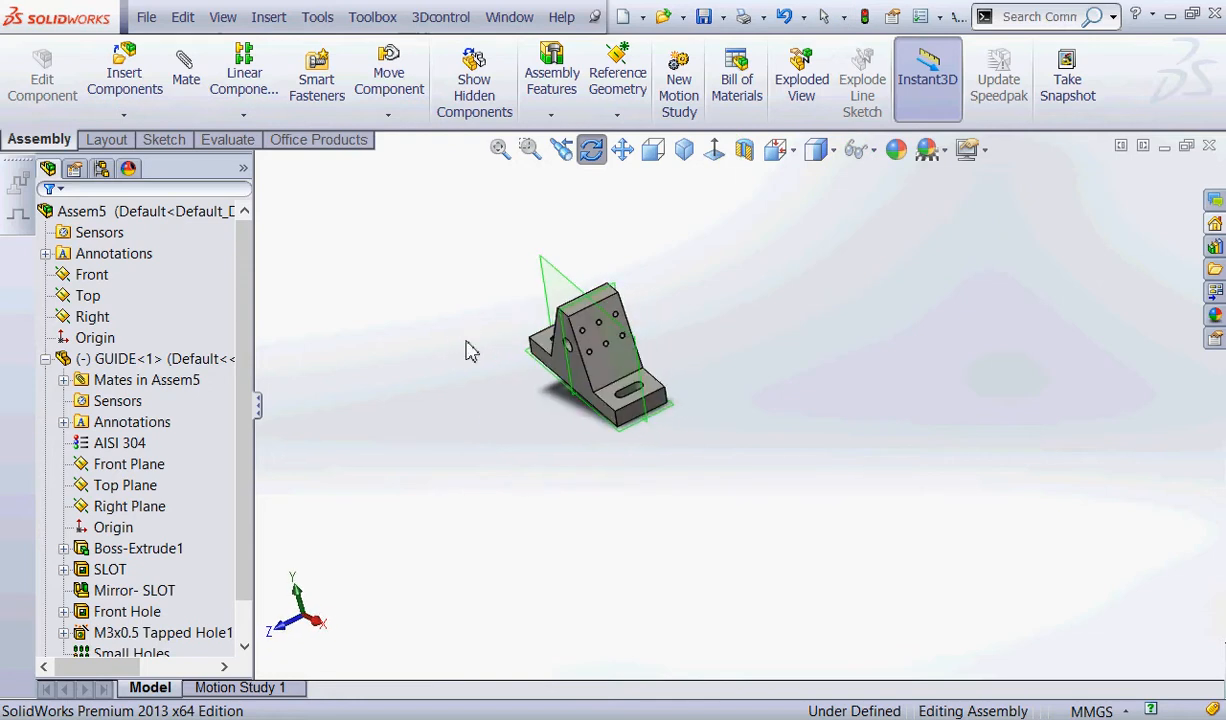
{"action": "key", "text": "Escape"}
Add a coincident mate between the assembly's Top plane and GUIDE's Top Plane.
{"action": "left_click", "coordinate": [86, 295]}
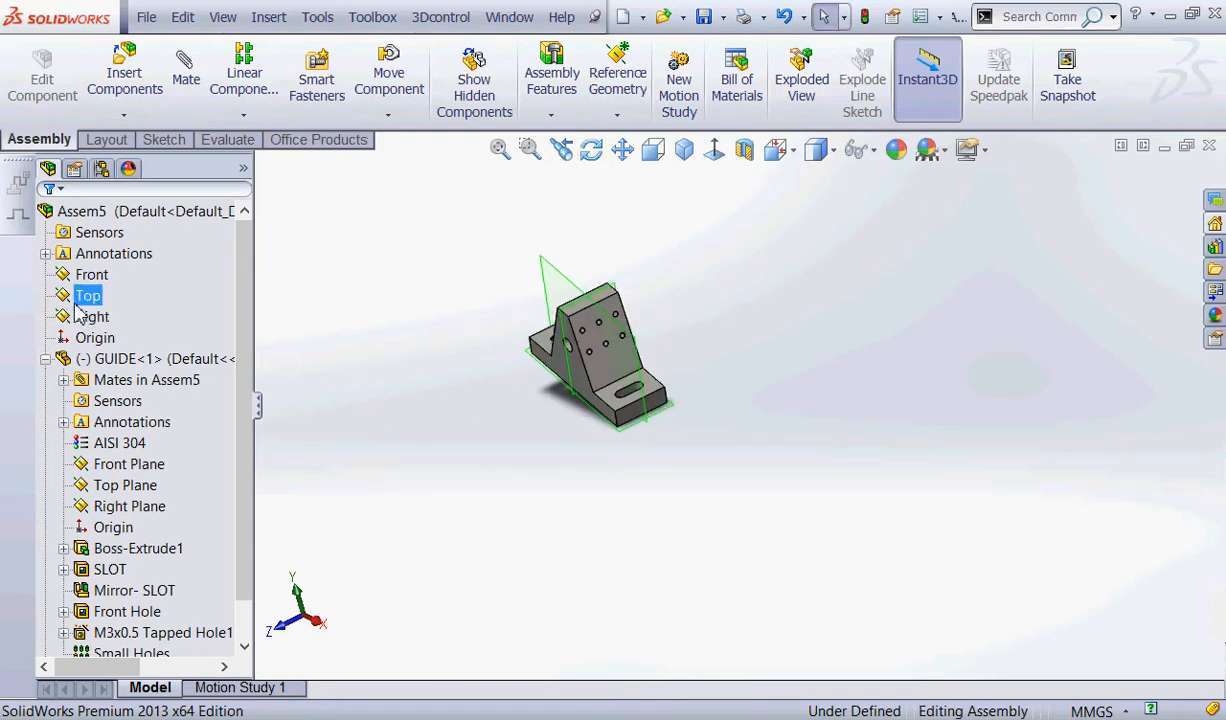
{"action": "left_click", "coordinate": [126, 485], "text": "ctrl"}
{"action": "left_click", "coordinate": [186, 88]}
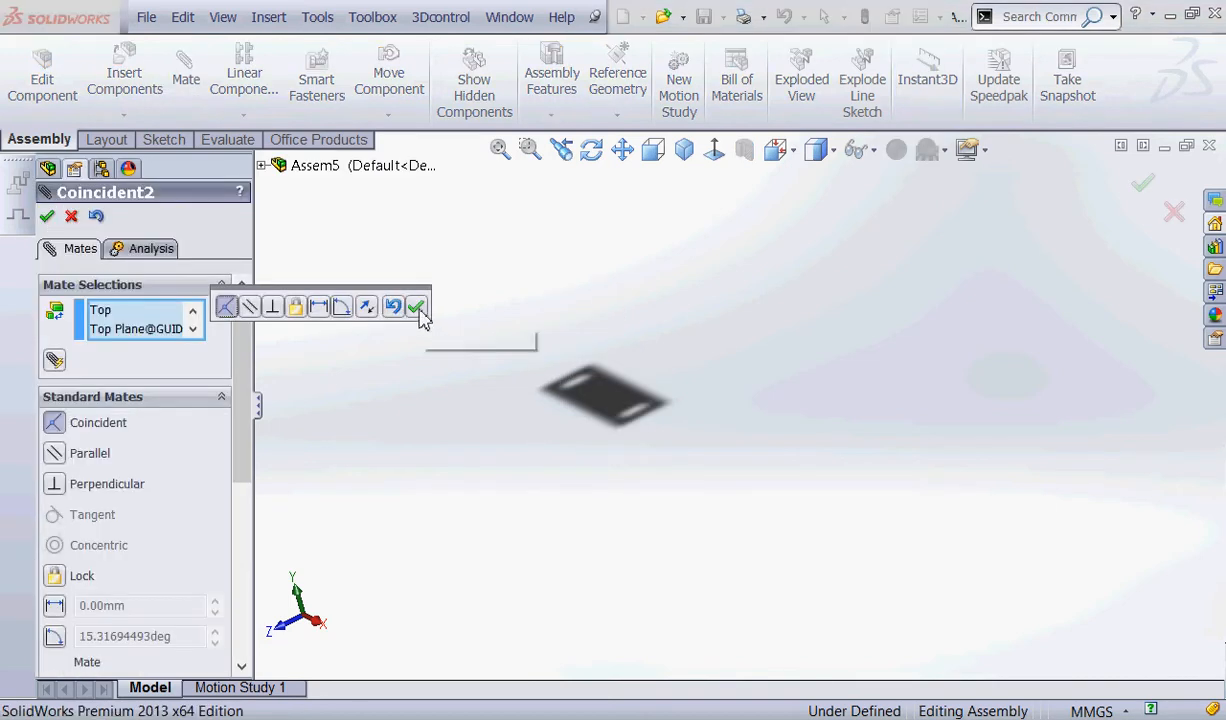
{"action": "left_click", "coordinate": [415, 306]}
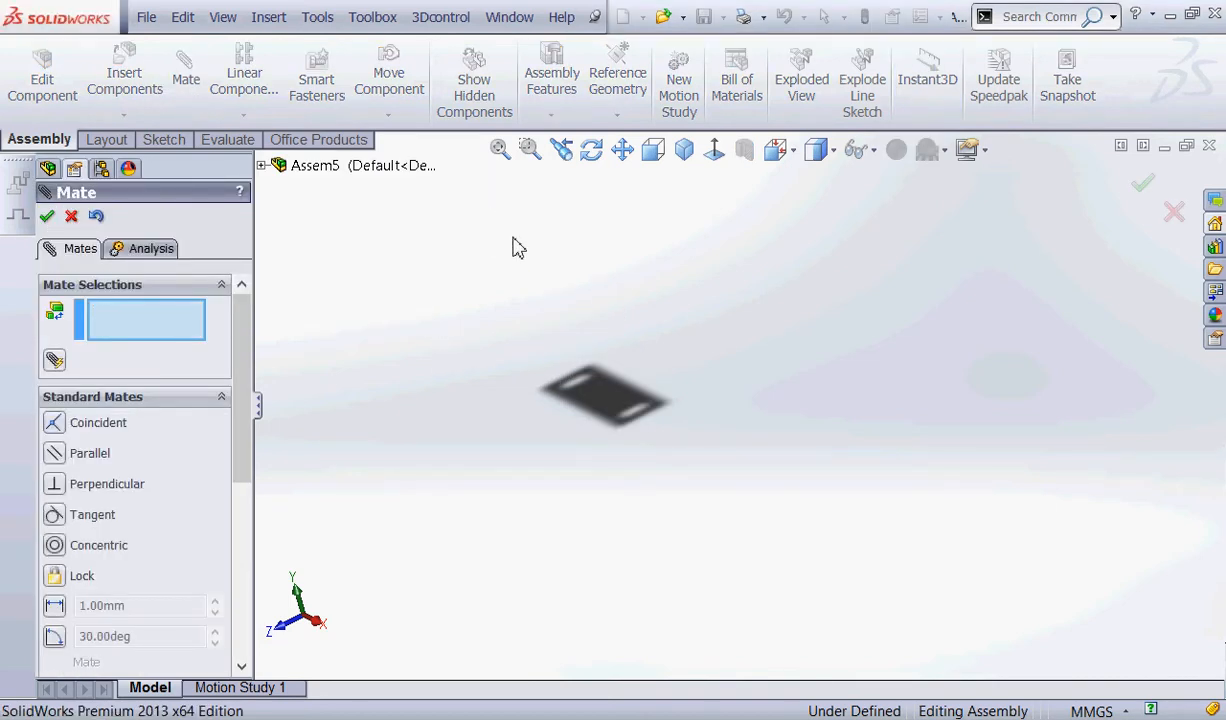
Add a coincident mate between the assembly's Right plane and GUIDE's Right Plane, and close the Mate command.
{"action": "left_click", "coordinate": [500, 148]}
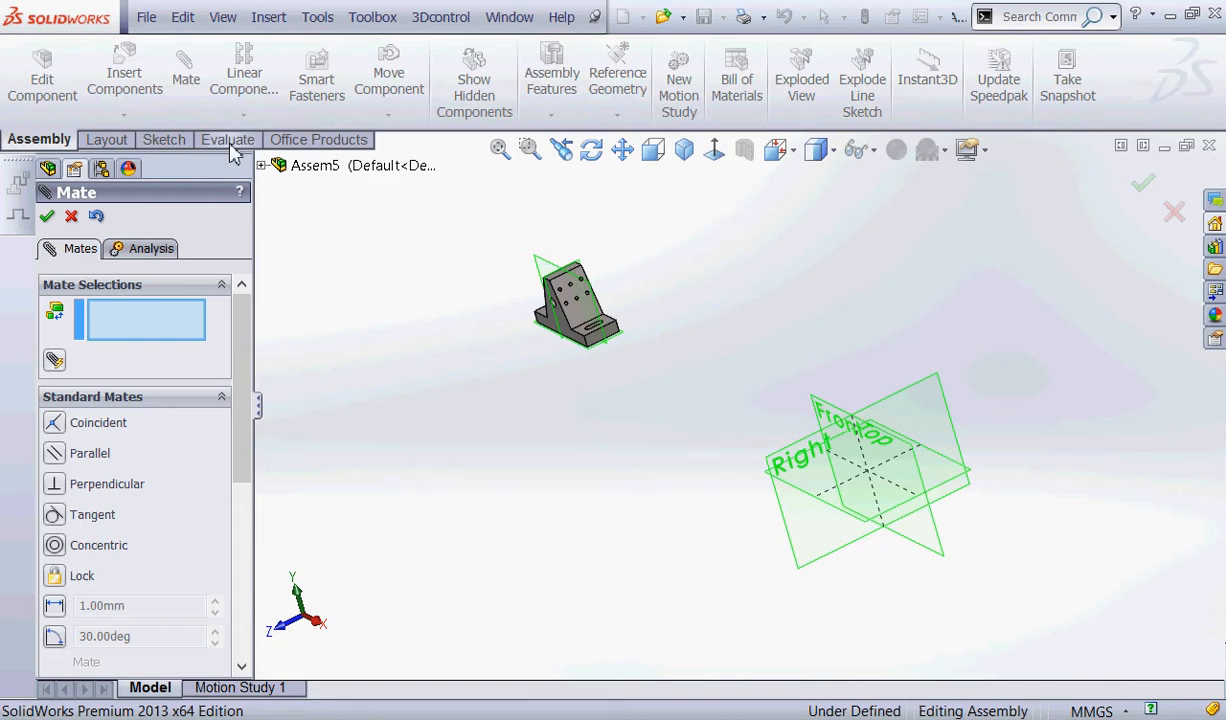
{"action": "left_click", "coordinate": [261, 166]}
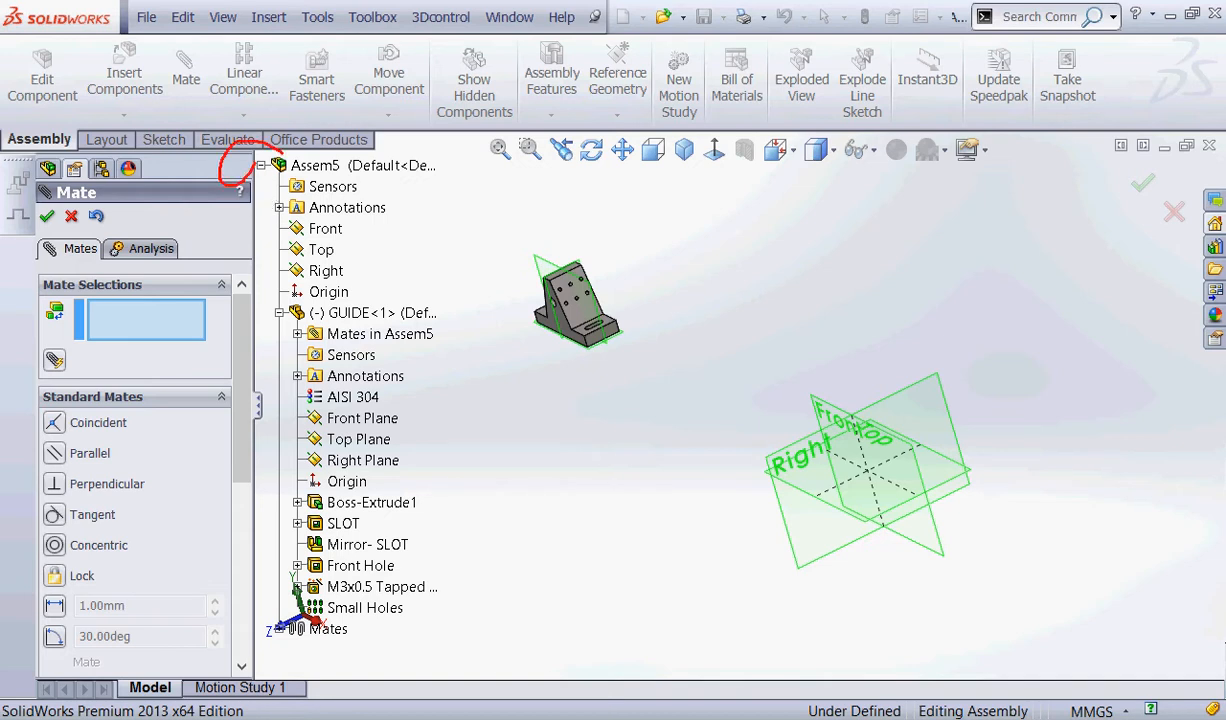
{"action": "left_click_drag", "start_coordinate": [351, 268], "coordinate": [406, 268]}
{"action": "left_click_drag", "start_coordinate": [403, 463], "coordinate": [451, 464]}
{"action": "mouse_move", "coordinate": [220, 284]}
{"action": "left_mouse_down"}
{"action": "mouse_move", "coordinate": [50, 285]}
{"action": "mouse_move", "coordinate": [245, 236]}
{"action": "left_mouse_up"}
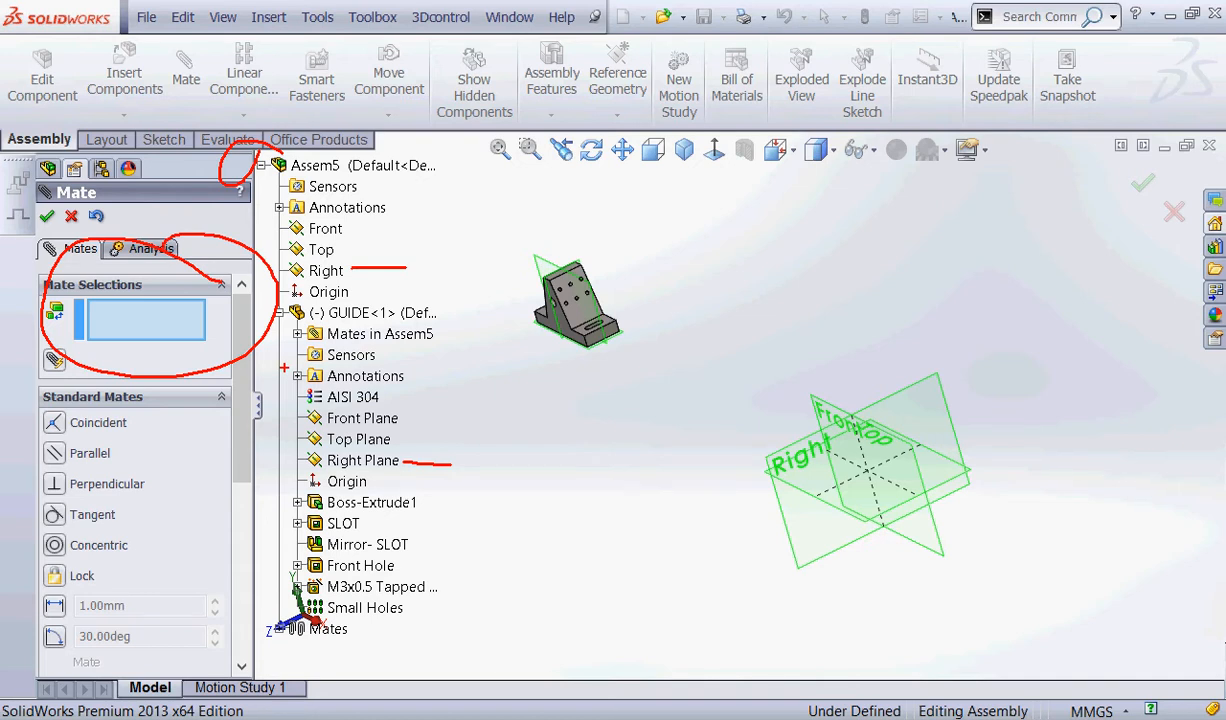
{"action": "key", "text": "Escape"}
{"action": "left_click", "coordinate": [324, 271]}
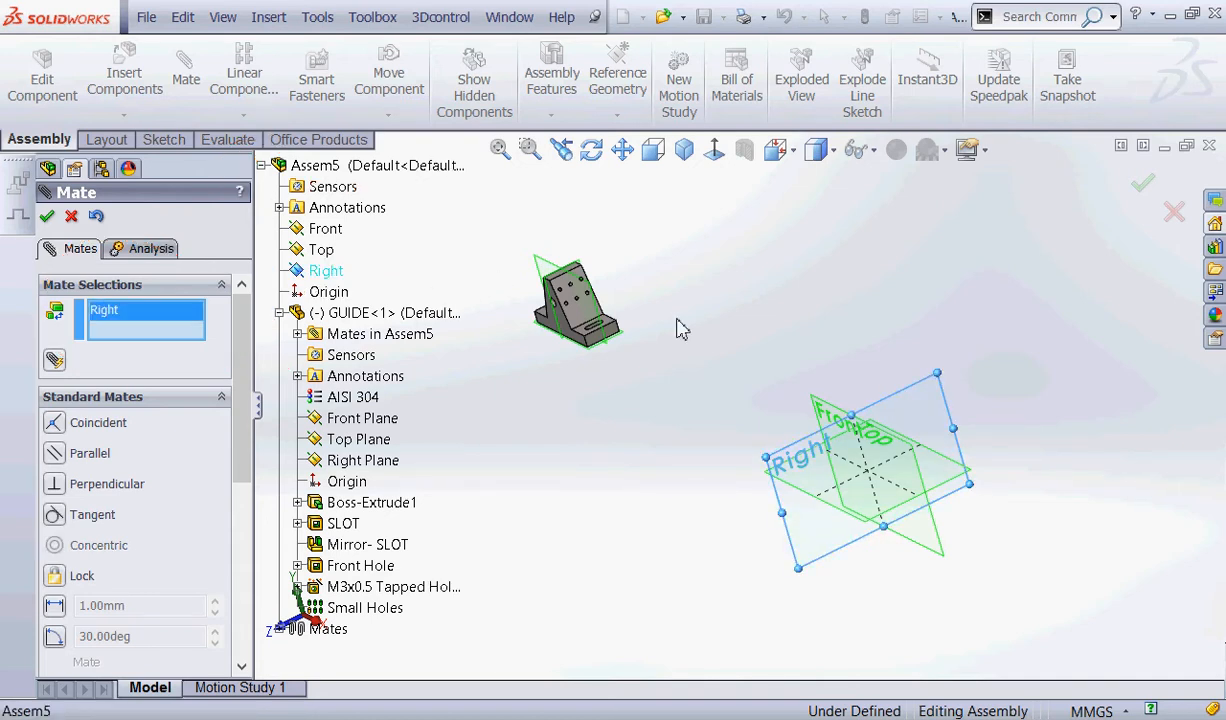
{"action": "left_click", "coordinate": [360, 460]}
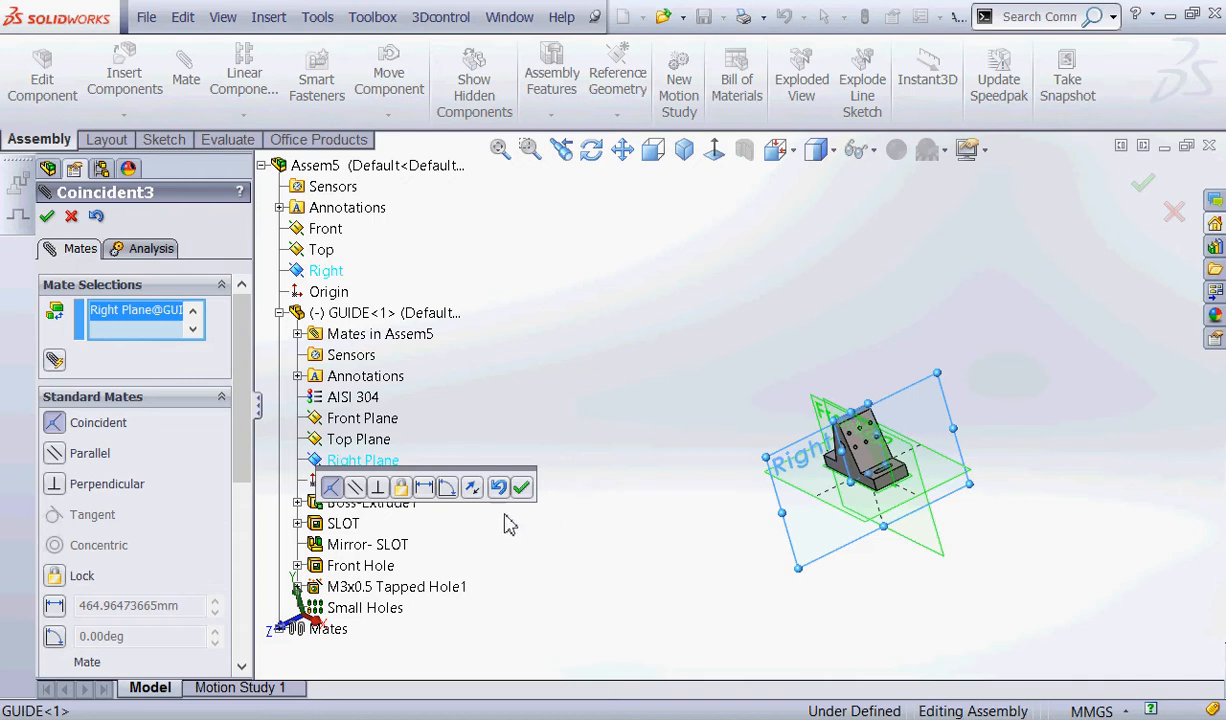
{"action": "left_click", "coordinate": [521, 487]}
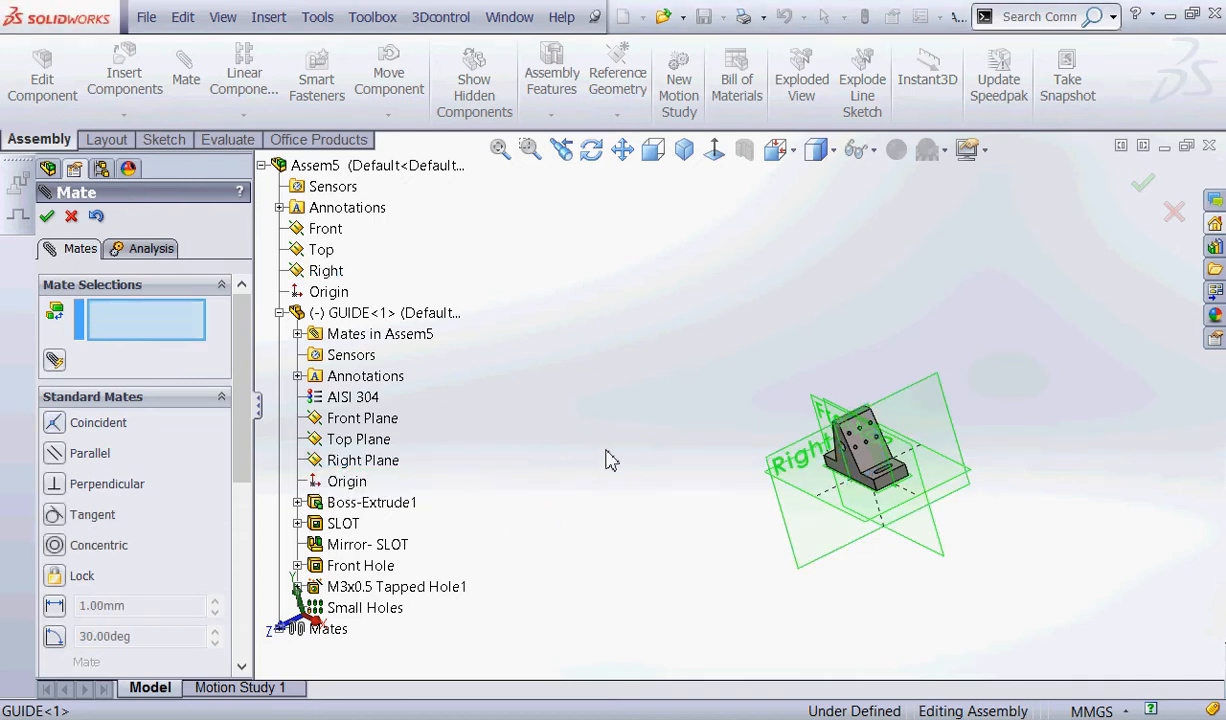
{"action": "left_click", "coordinate": [72, 216]}
Examine GUIDE's alignment with the assembly planes and check the definition status of the component and assembly.
{"action": "middle_click_drag", "start_coordinate": [452, 372], "coordinate": [528, 599]}
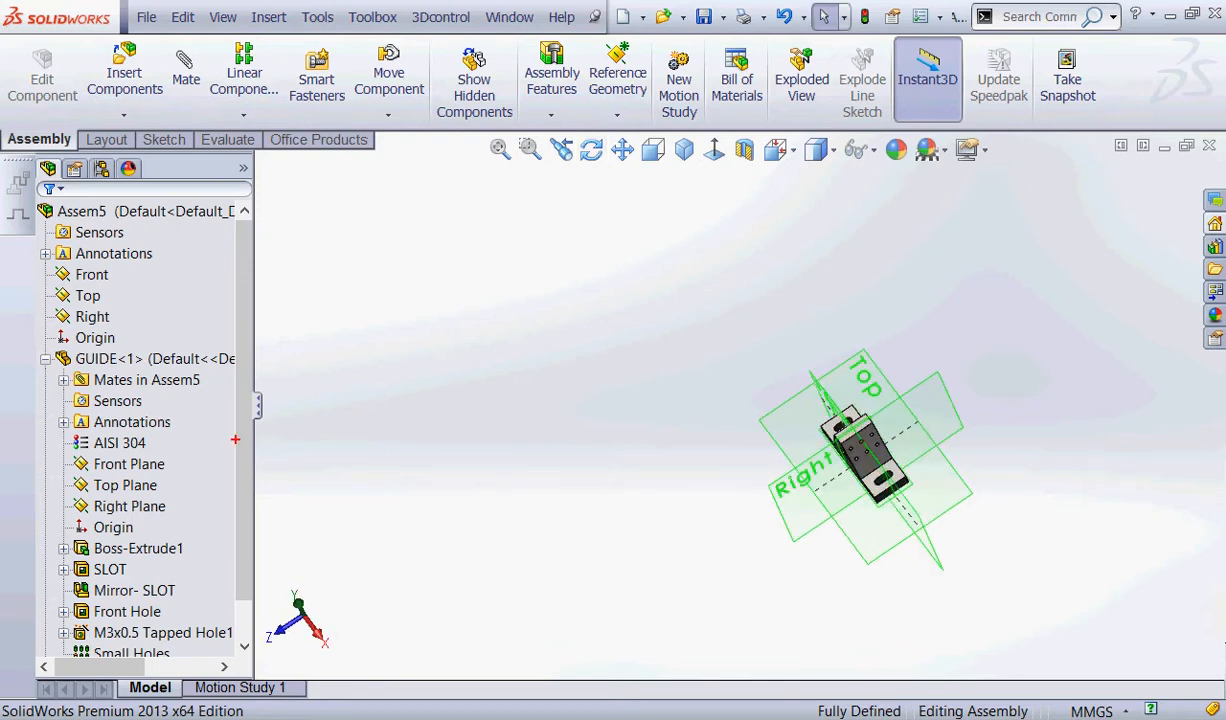
{"action": "mouse_move", "coordinate": [70, 318]}
{"action": "left_mouse_down"}
{"action": "mouse_move", "coordinate": [130, 340]}
{"action": "mouse_move", "coordinate": [60, 328]}
{"action": "left_mouse_up"}
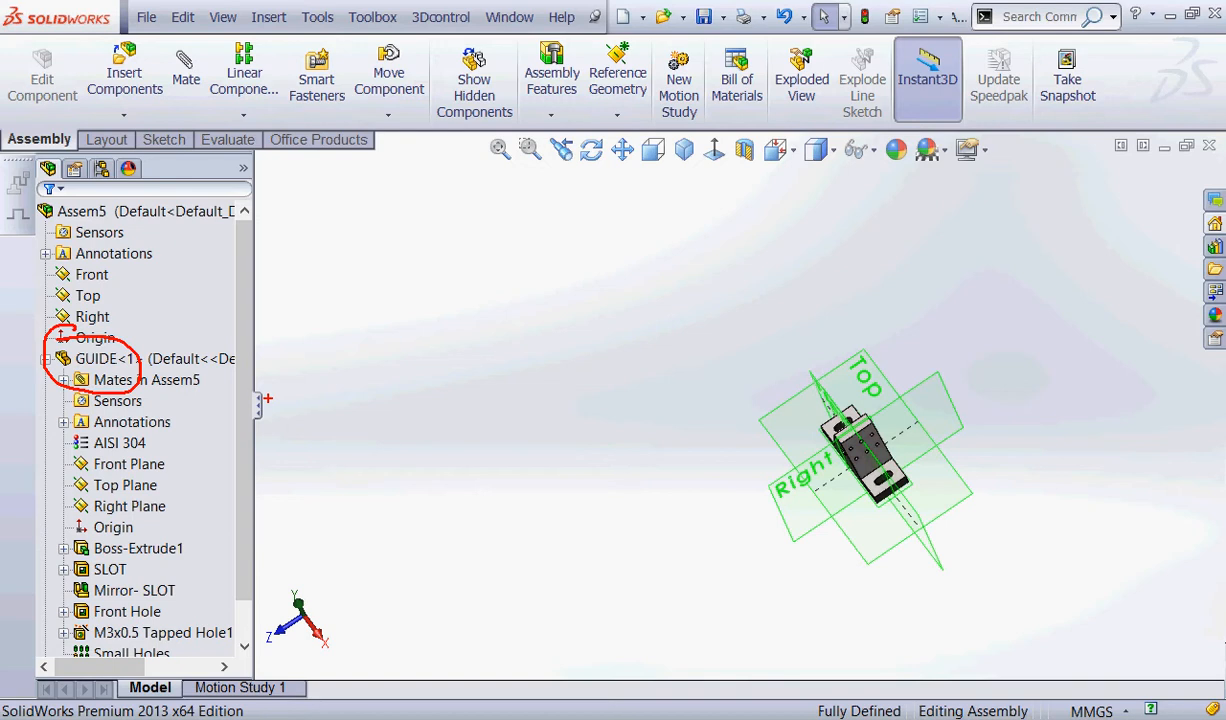
{"action": "mouse_move", "coordinate": [942, 717]}
{"action": "left_mouse_down"}
{"action": "mouse_move", "coordinate": [938, 663]}
{"action": "mouse_move", "coordinate": [897, 650]}
{"action": "left_mouse_up"}
{"action": "mouse_move", "coordinate": [1095, 546]}
{"action": "left_mouse_down"}
{"action": "mouse_move", "coordinate": [984, 485]}
{"action": "mouse_move", "coordinate": [869, 681]}
{"action": "left_mouse_up"}
{"action": "left_click_drag", "start_coordinate": [836, 668], "coordinate": [860, 688]}
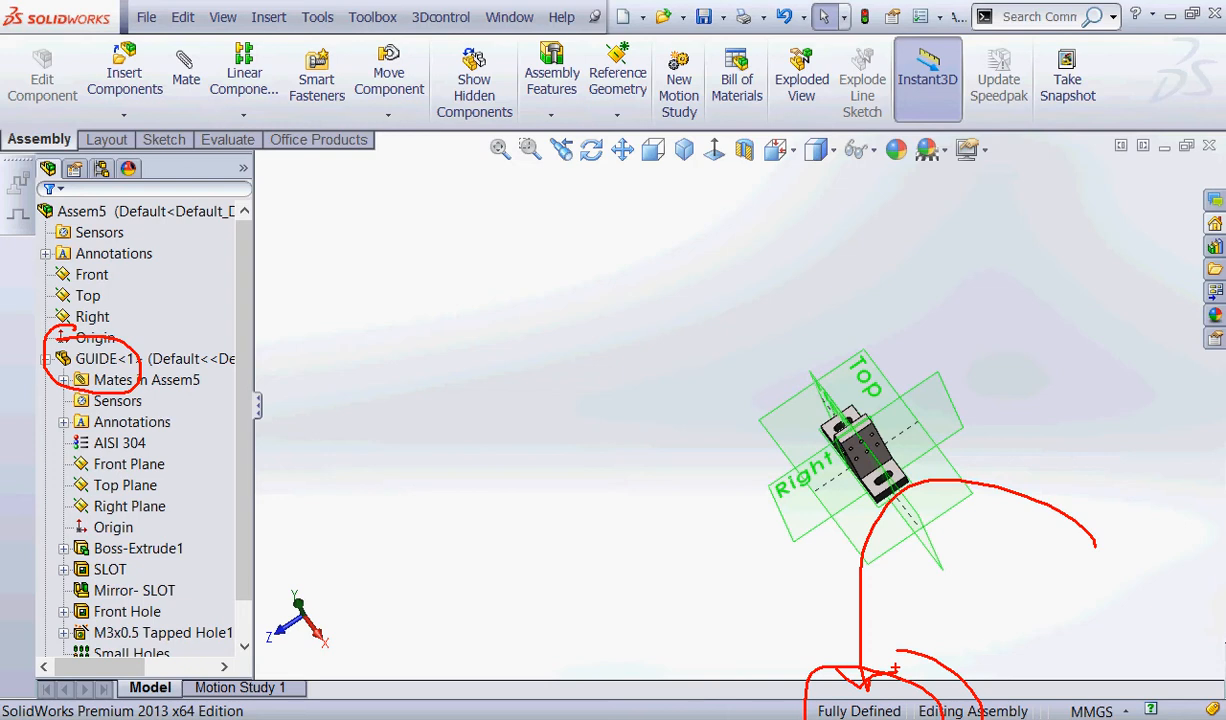
{"action": "key", "text": "Escape"}
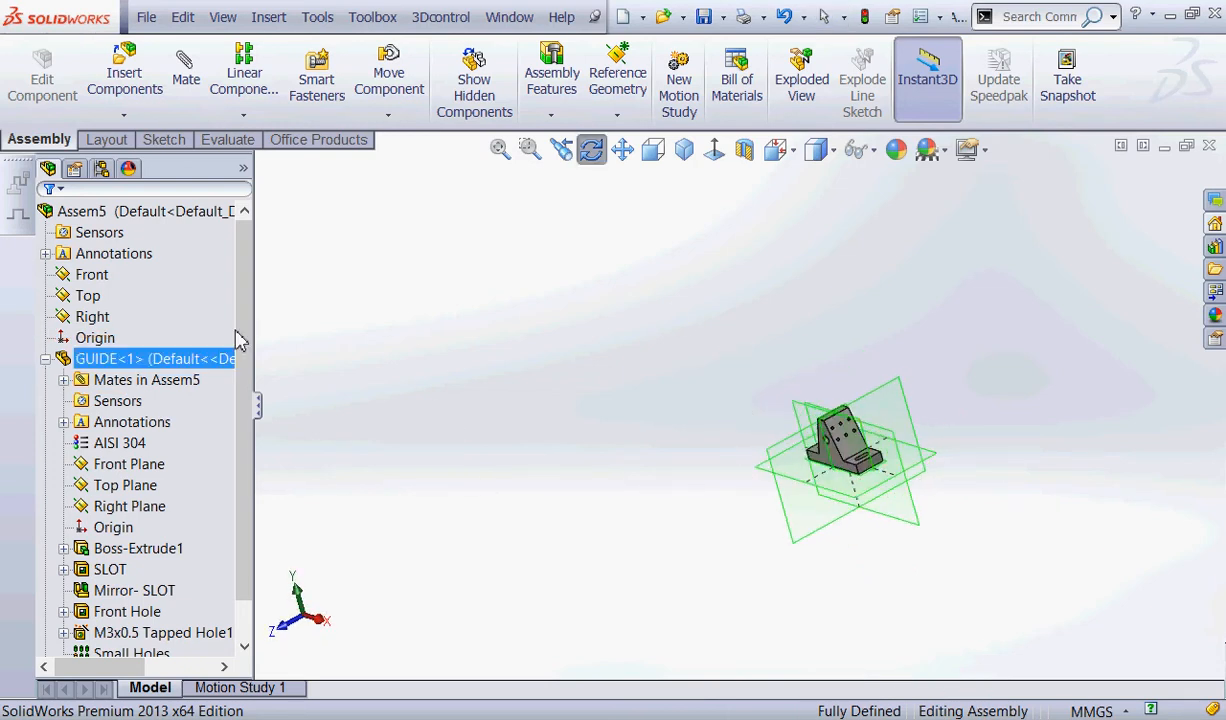
Hide the GUIDE component's Front, Top and Right planes.
{"action": "key", "text": "Escape"}
{"action": "left_click", "coordinate": [129, 464]}
{"action": "left_click", "coordinate": [125, 485], "text": "ctrl"}
{"action": "left_click", "coordinate": [122, 507], "text": "ctrl"}
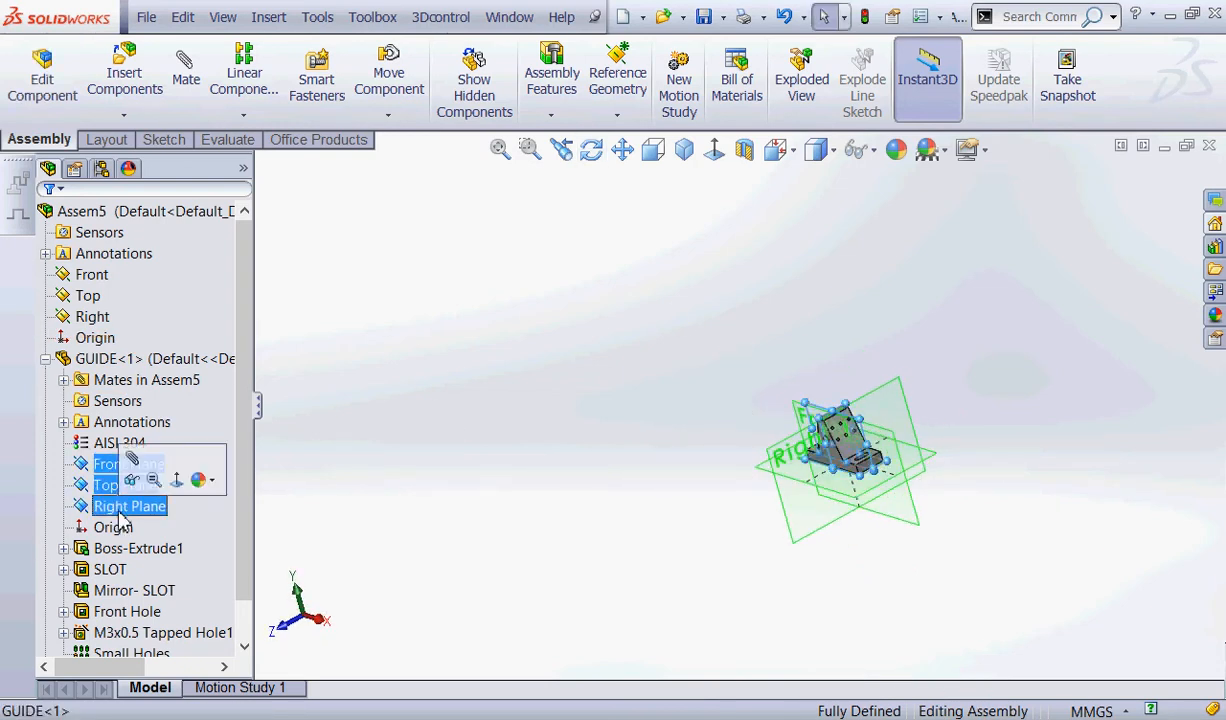
{"action": "left_click", "coordinate": [129, 482]}
Hide the assembly's own Front, Top and Right planes.
{"action": "left_click", "coordinate": [92, 276]}
{"action": "left_click", "coordinate": [88, 295], "text": "ctrl"}
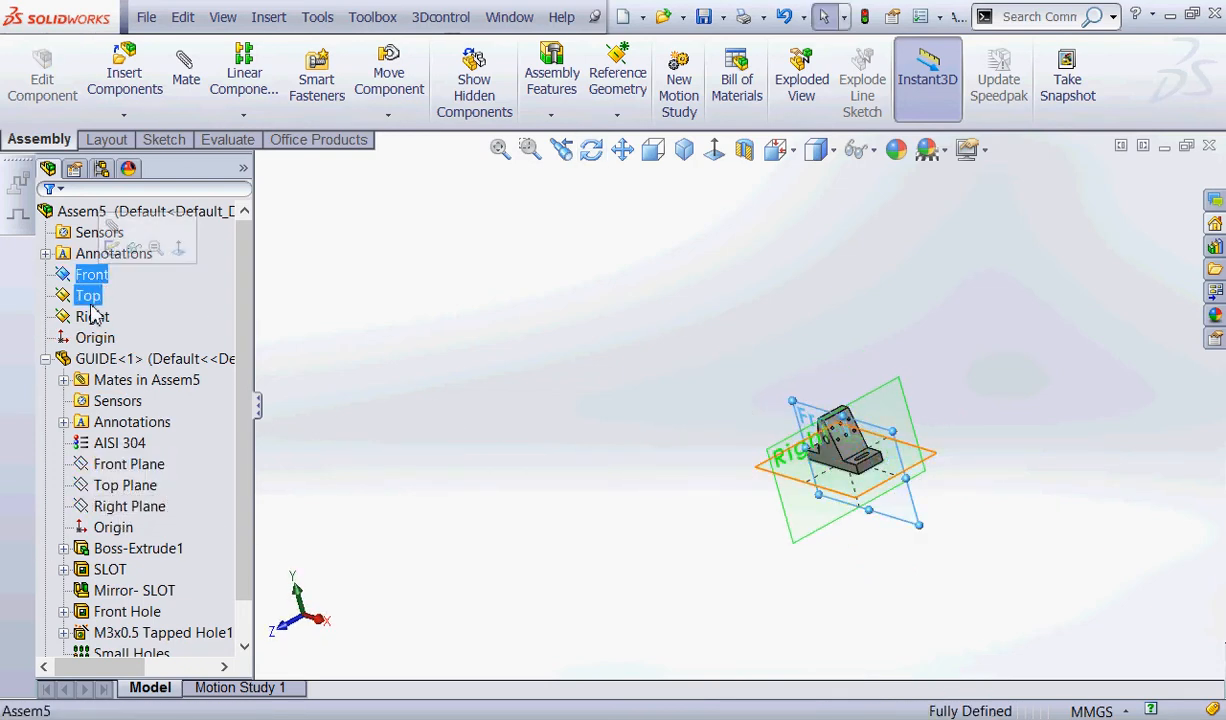
{"action": "left_click", "coordinate": [92, 316], "text": "ctrl"}
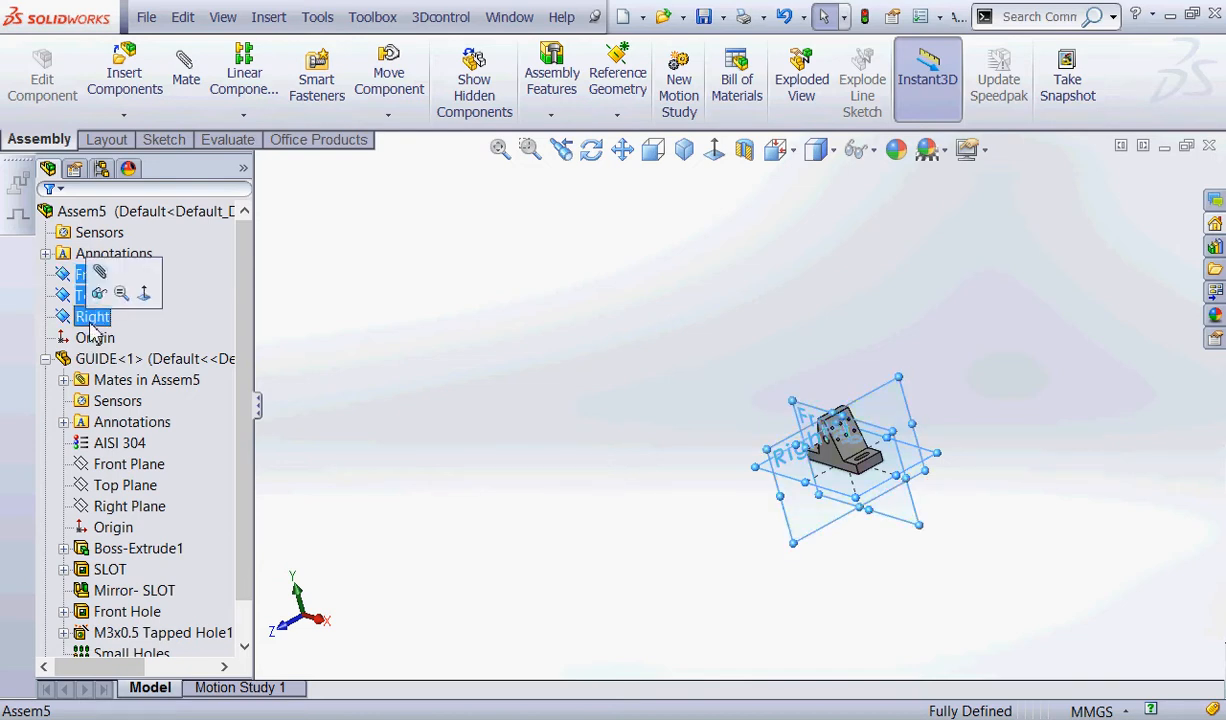
{"action": "left_click", "coordinate": [98, 292]}
Show the whole GUIDE component in the isometric view.
{"action": "middle_click_drag", "start_coordinate": [481, 373], "coordinate": [588, 443]}
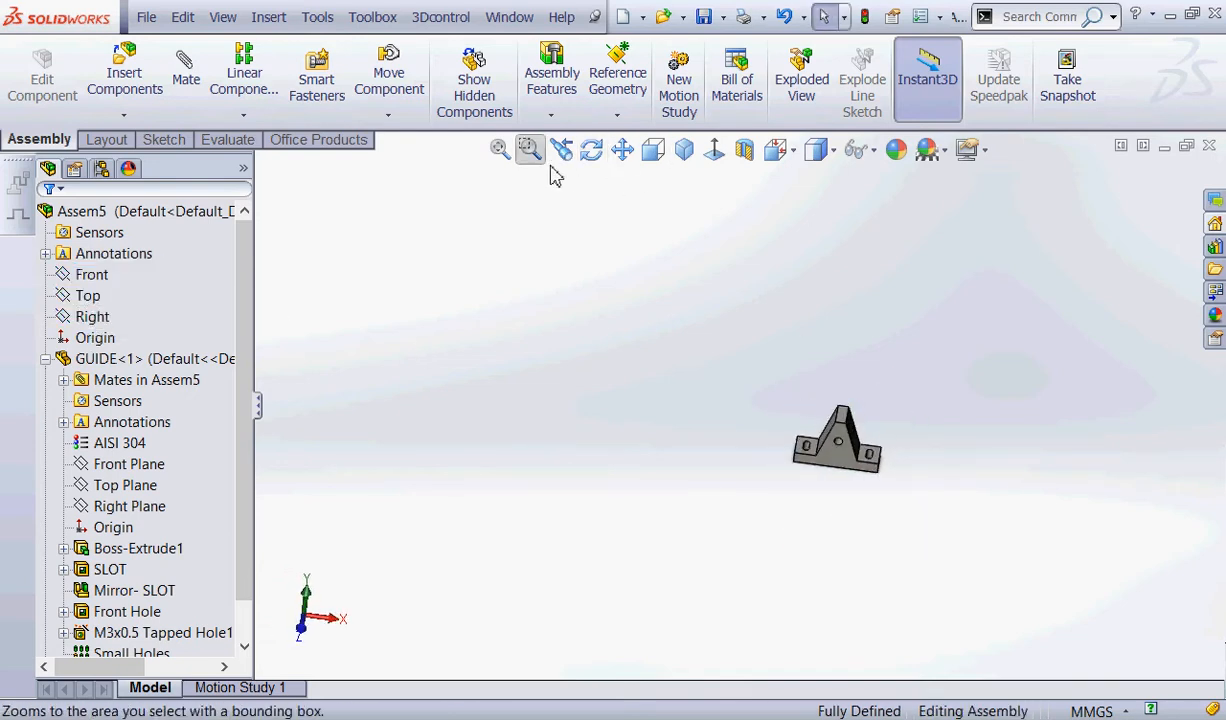
{"action": "left_click", "coordinate": [499, 148]}
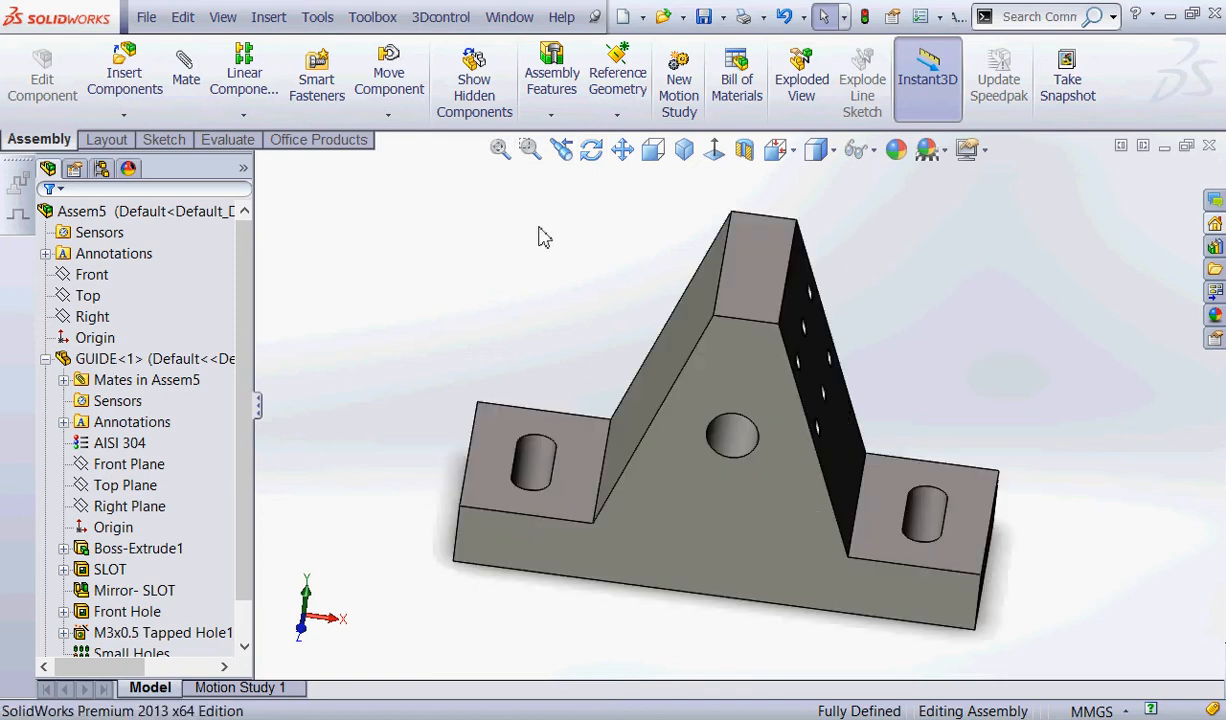
{"action": "left_click", "coordinate": [686, 150]}
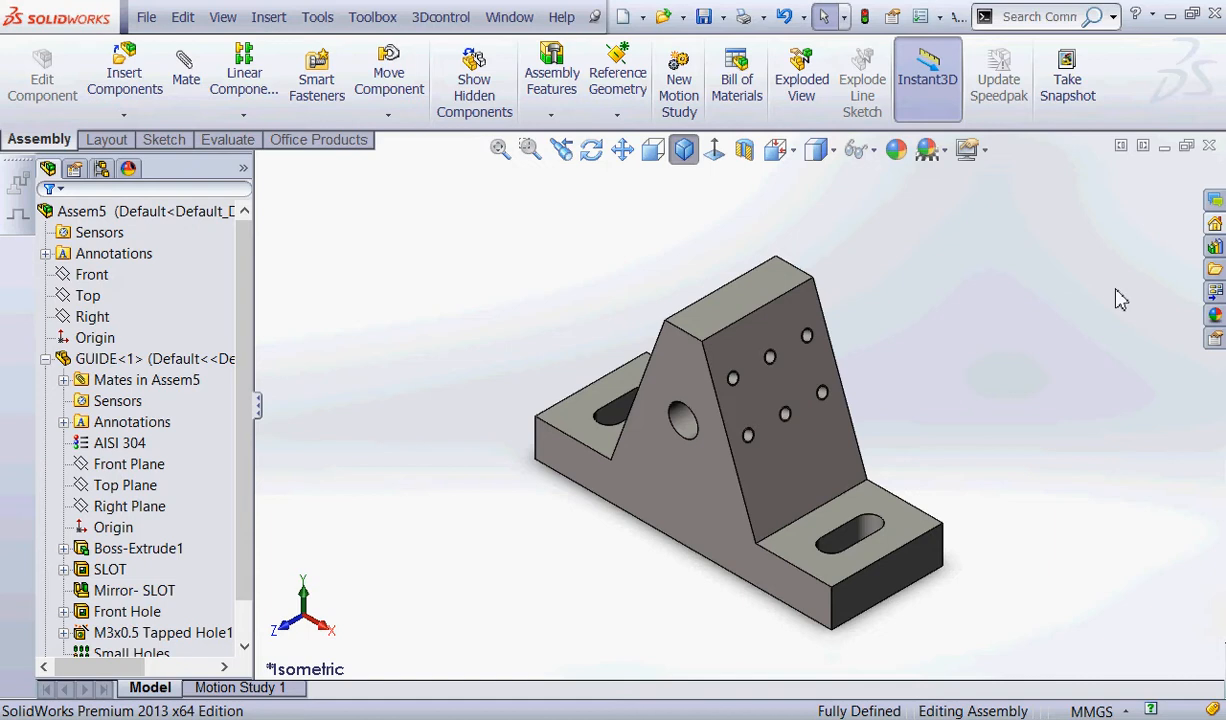
Switch to the Assem2 assembly, float the fixed ROD component and move it away to the far side of GUIDE.
{"action": "left_click", "coordinate": [905, 718]}
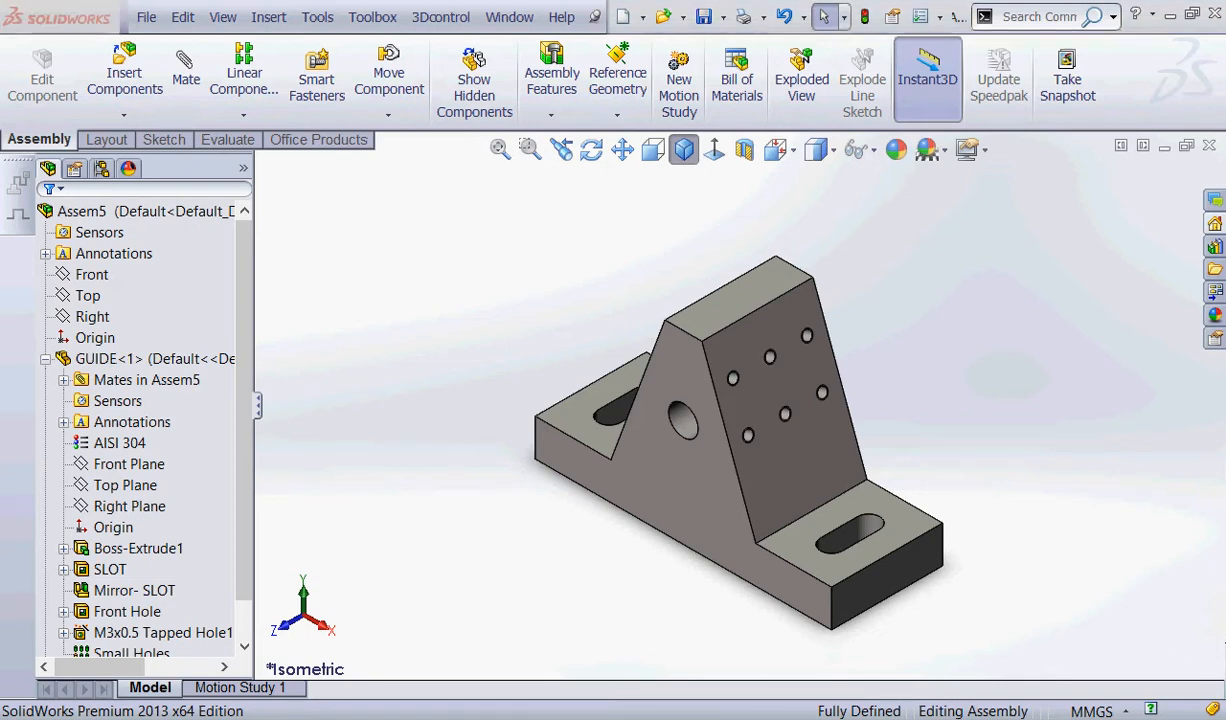
{"action": "left_click", "coordinate": [156, 600]}
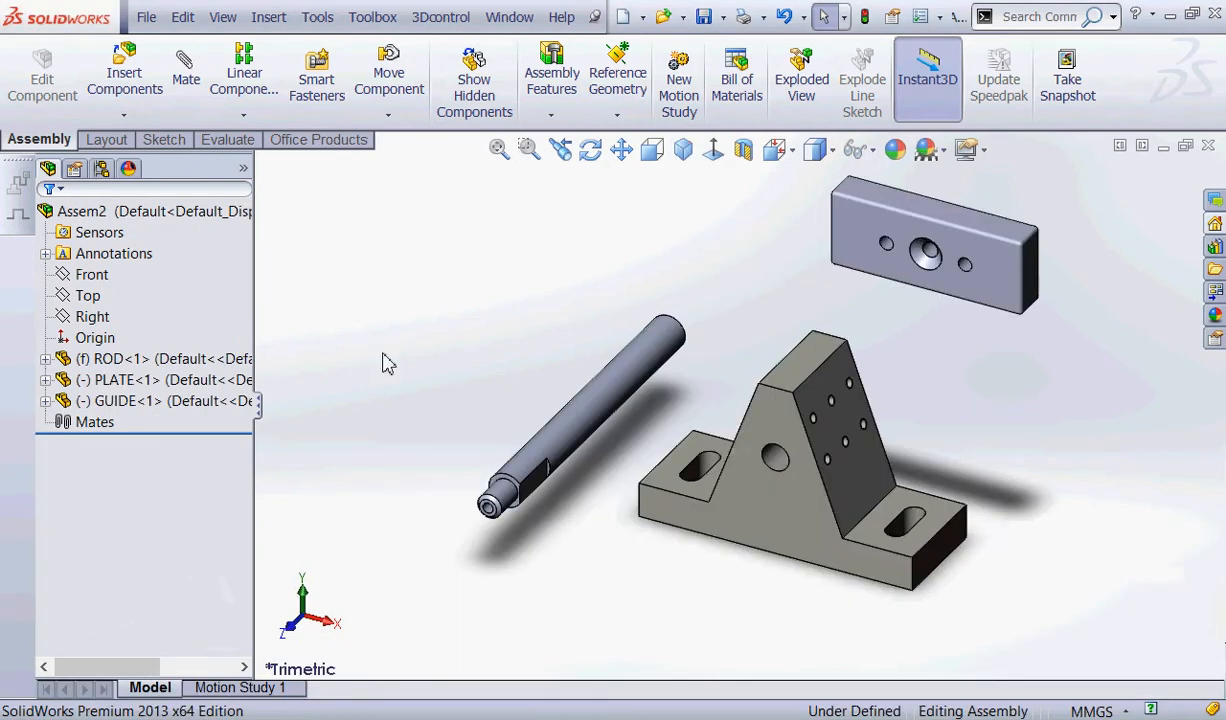
{"action": "right_click", "coordinate": [155, 368]}
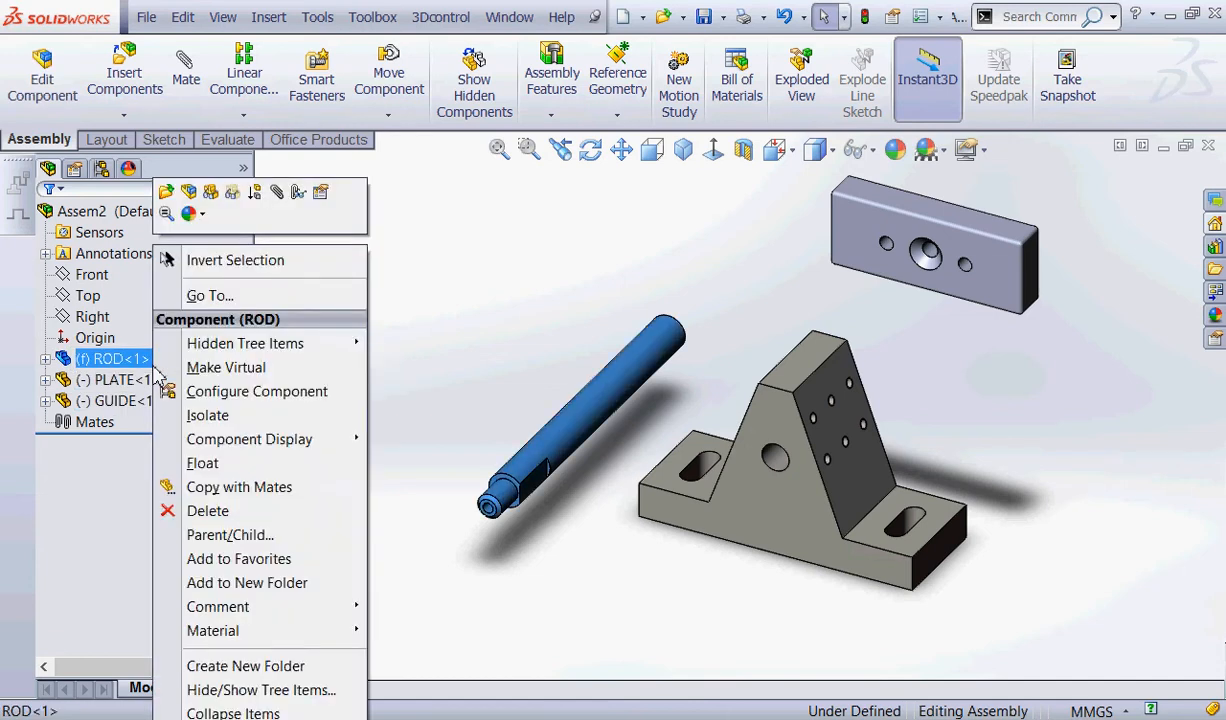
{"action": "left_click", "coordinate": [203, 463]}
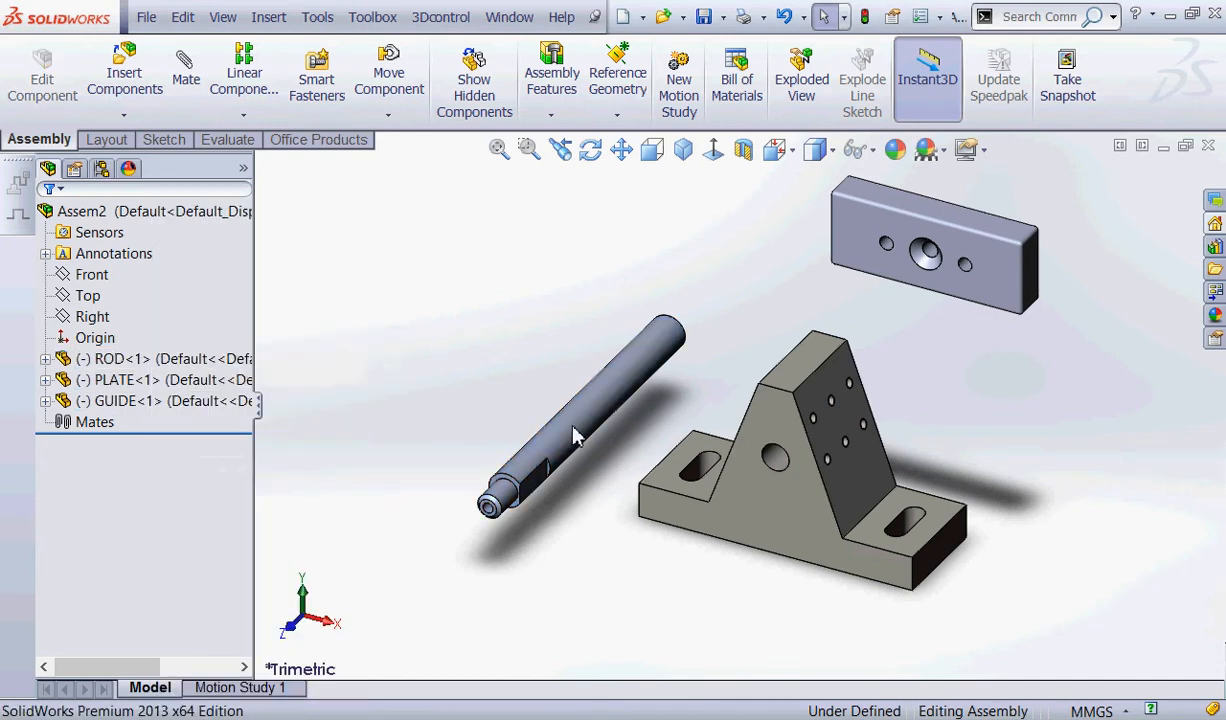
{"action": "left_click_drag", "start_coordinate": [572, 424], "coordinate": [1205, 368]}
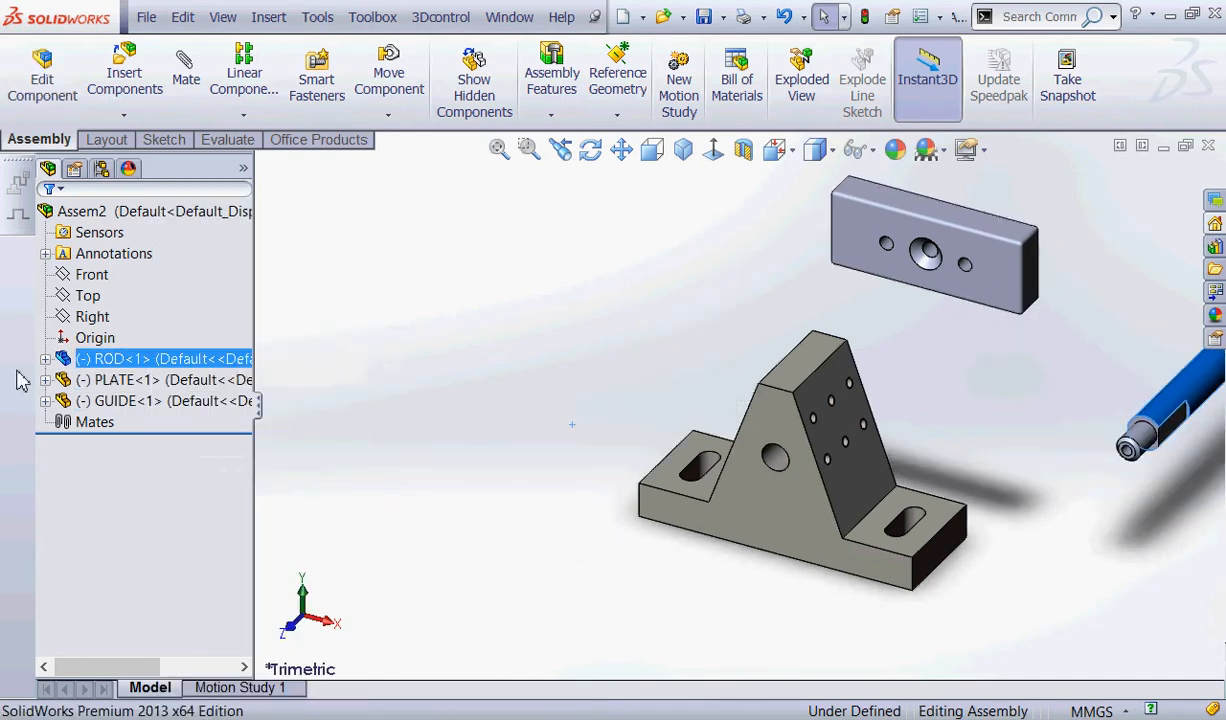
Select GUIDE's Front Plane together with the assembly's Front plane, and clear the selection.
{"action": "left_click", "coordinate": [45, 400]}
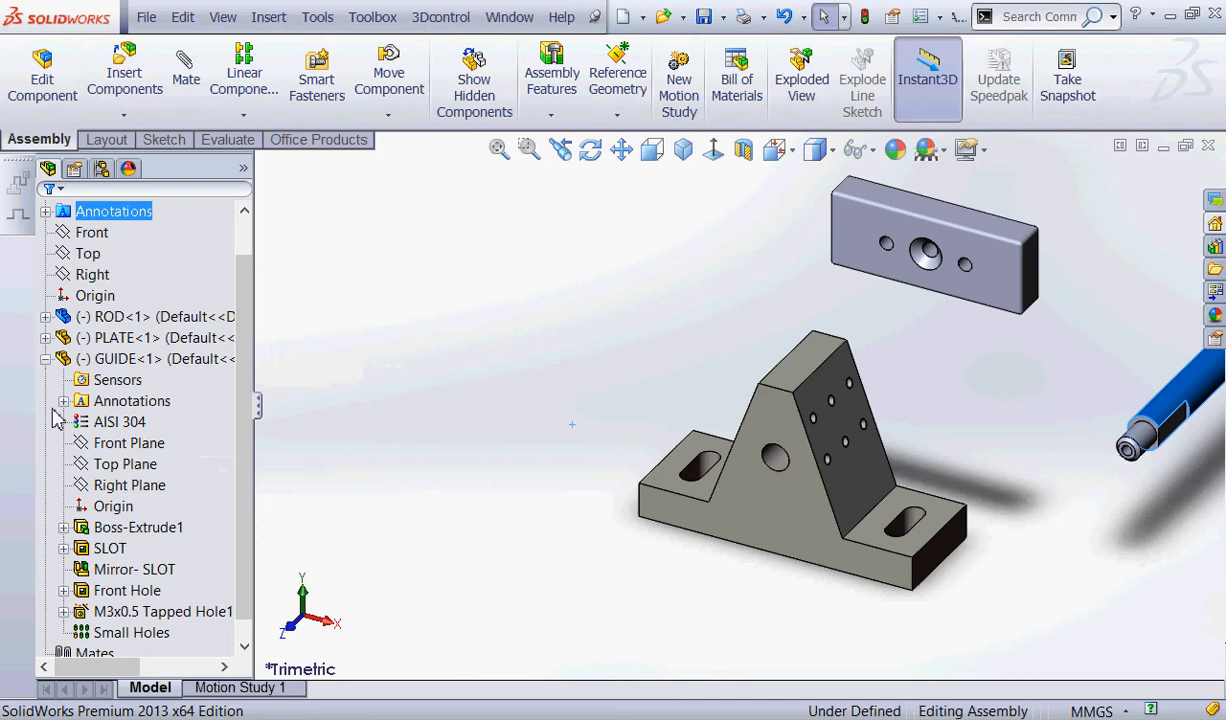
{"action": "left_click", "coordinate": [110, 452]}
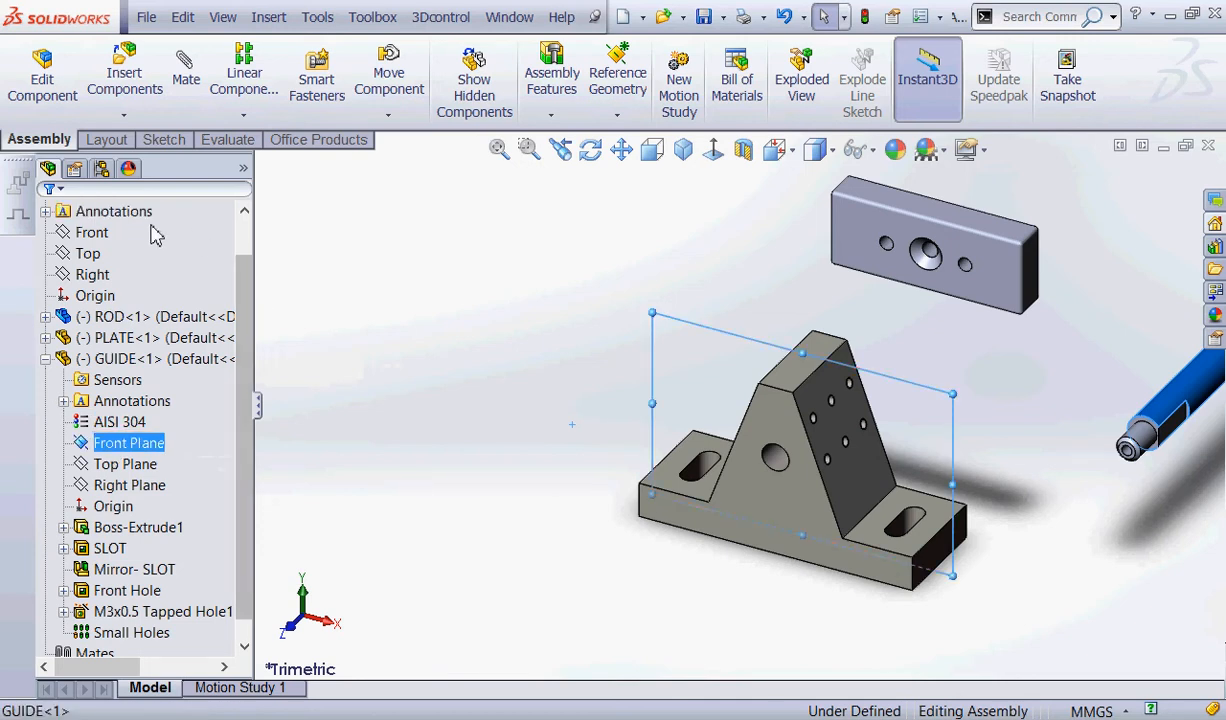
{"action": "left_click", "coordinate": [90, 232], "text": "ctrl"}
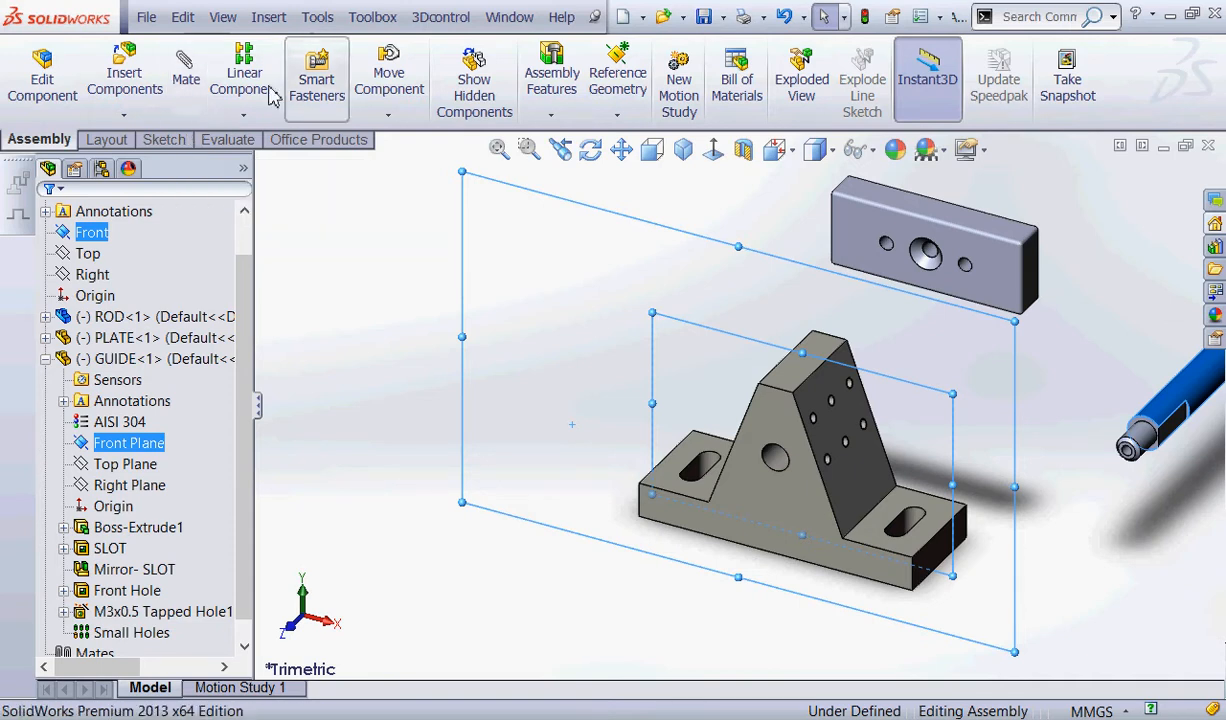
{"action": "left_click", "coordinate": [398, 277]}
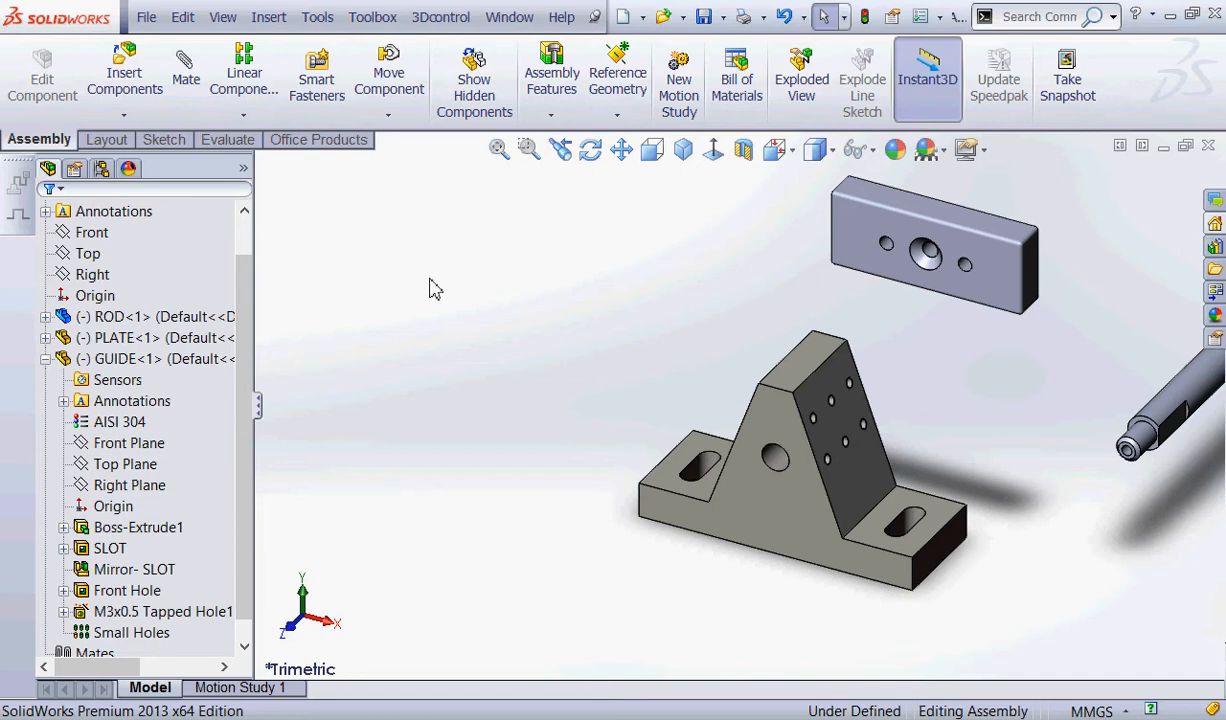
Switch back to the Assem5 assembly.
{"action": "left_click", "coordinate": [611, 718]}
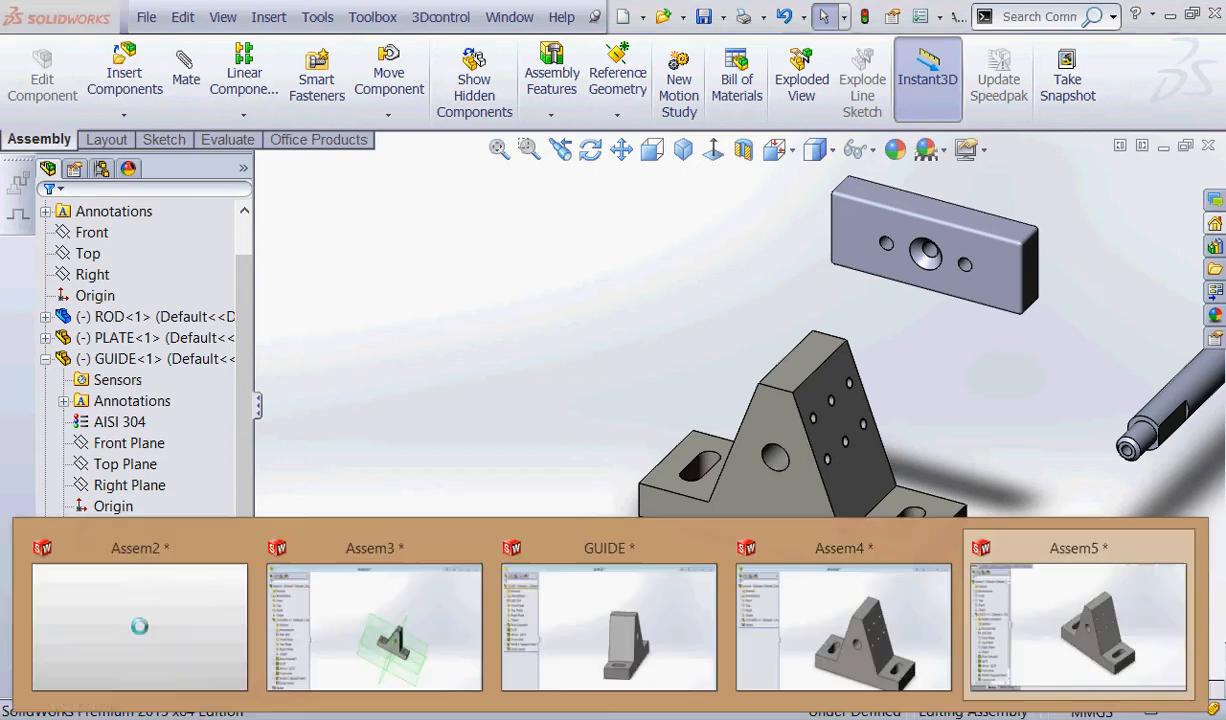
{"action": "left_click", "coordinate": [1056, 602]}
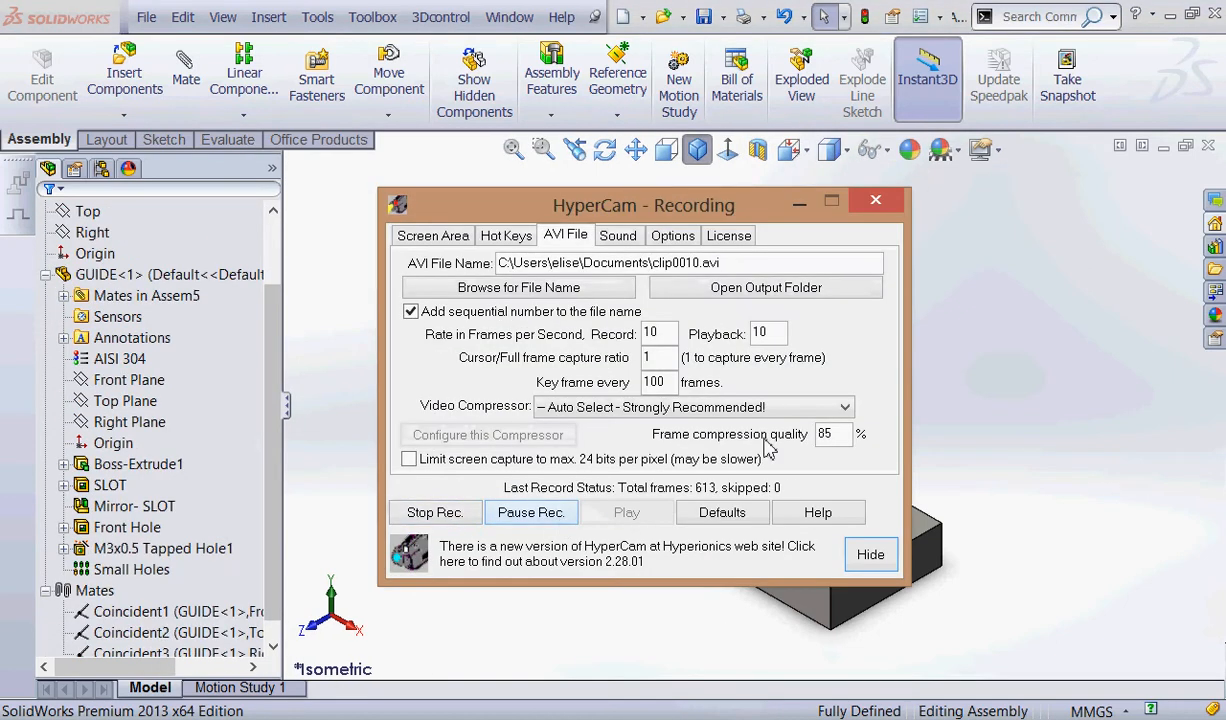
{"action": "left_click", "coordinate": [799, 201]}
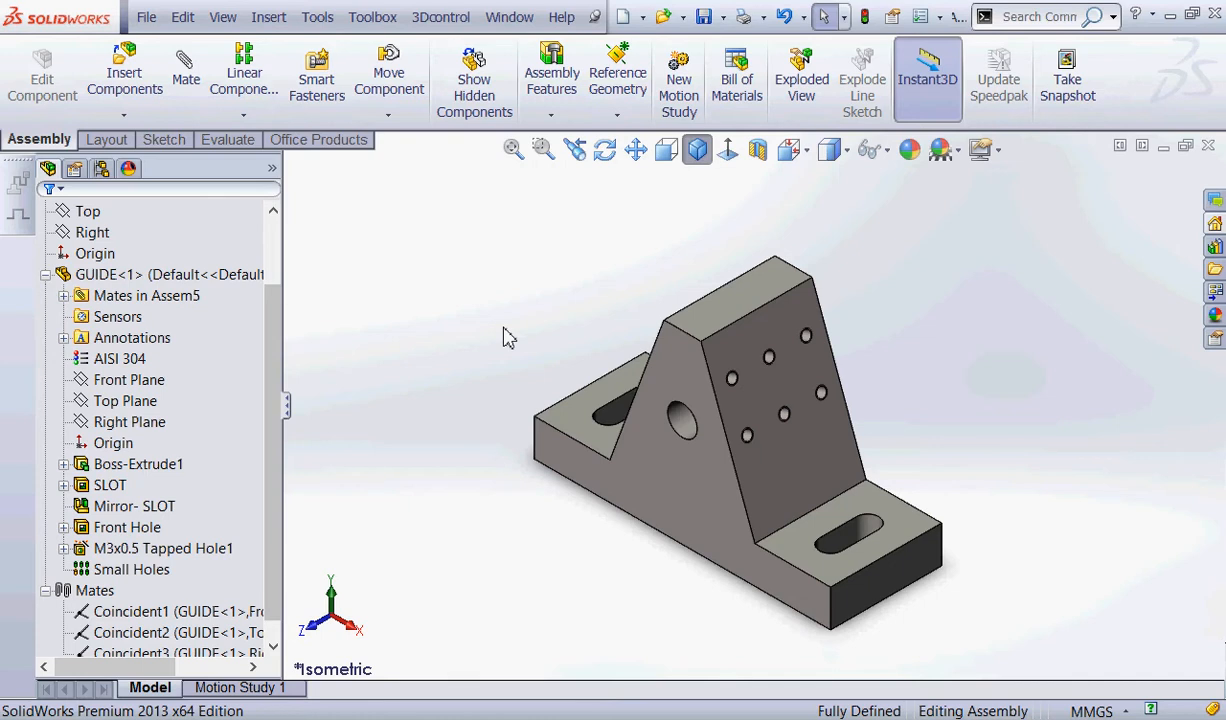
Insert the ROD part from the Spring 2014 Projects folder into Assem5 and place it freely beside GUIDE.
{"action": "mouse_move", "coordinate": [160, 36]}
{"action": "left_mouse_down"}
{"action": "mouse_move", "coordinate": [52, 122]}
{"action": "mouse_move", "coordinate": [200, 45]}
{"action": "mouse_move", "coordinate": [128, 10]}
{"action": "left_mouse_up"}
{"action": "mouse_move", "coordinate": [142, 106]}
{"action": "left_mouse_down"}
{"action": "mouse_move", "coordinate": [281, 194]}
{"action": "mouse_move", "coordinate": [142, 126]}
{"action": "left_mouse_up"}
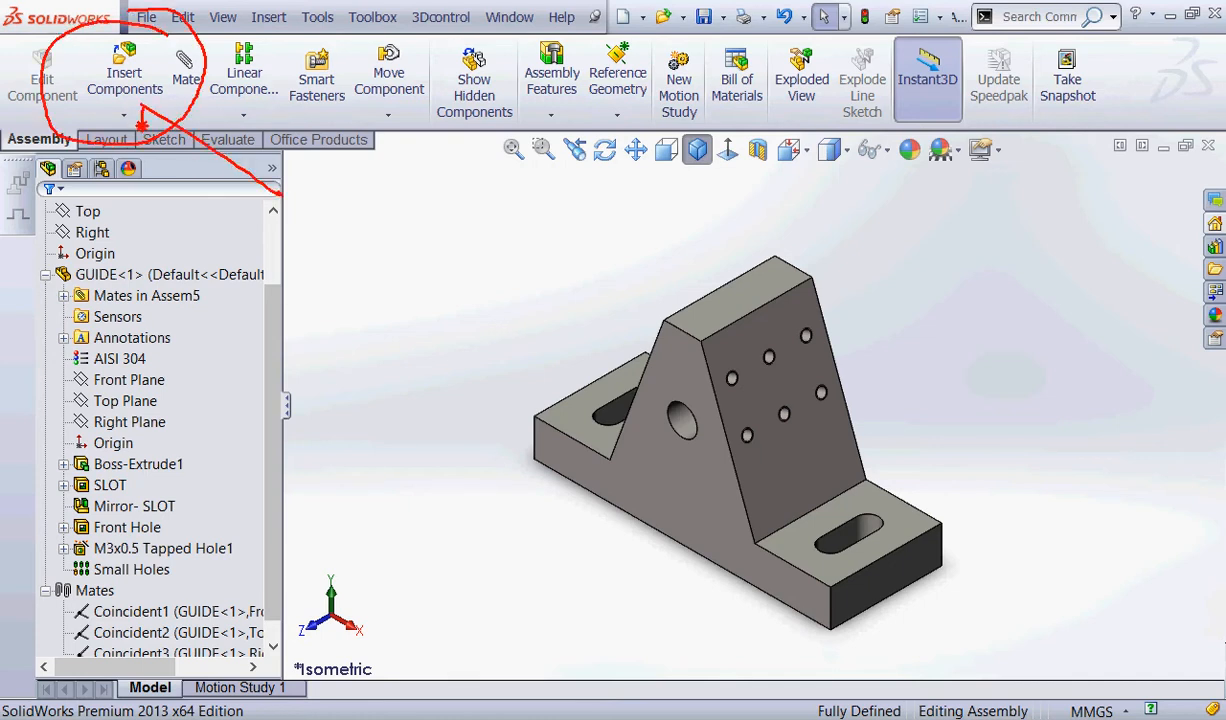
{"action": "key", "text": "Escape"}
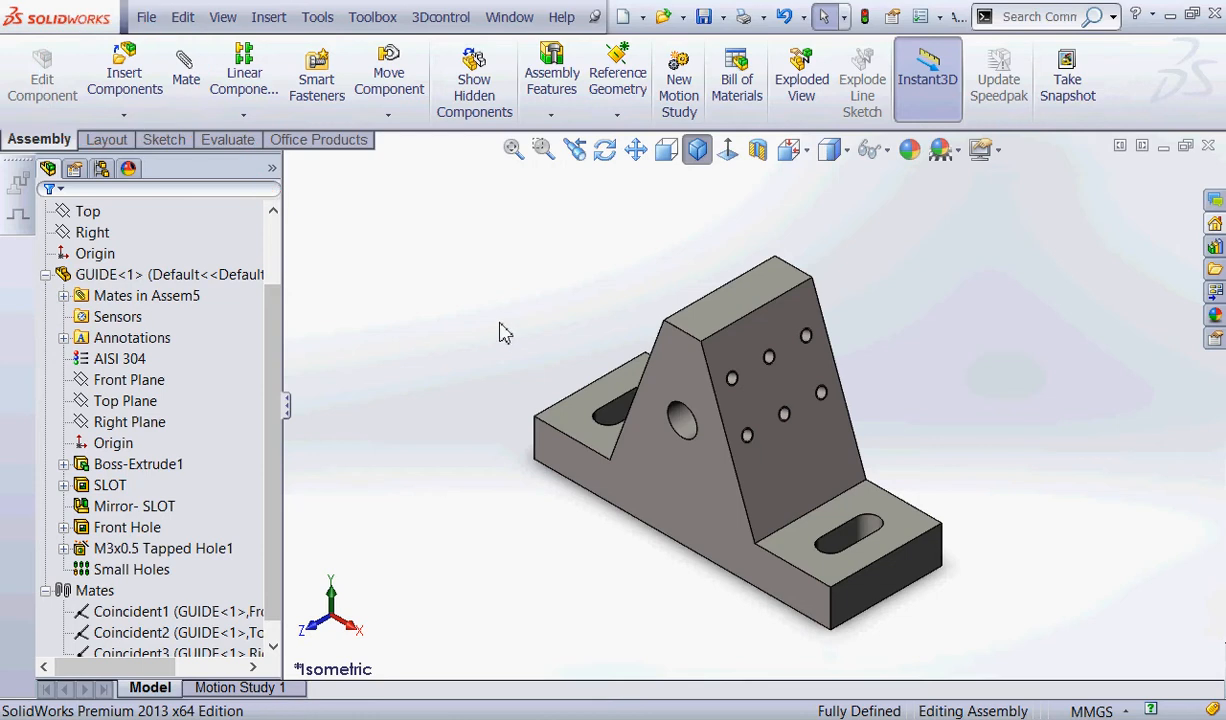
{"action": "left_click", "coordinate": [105, 55]}
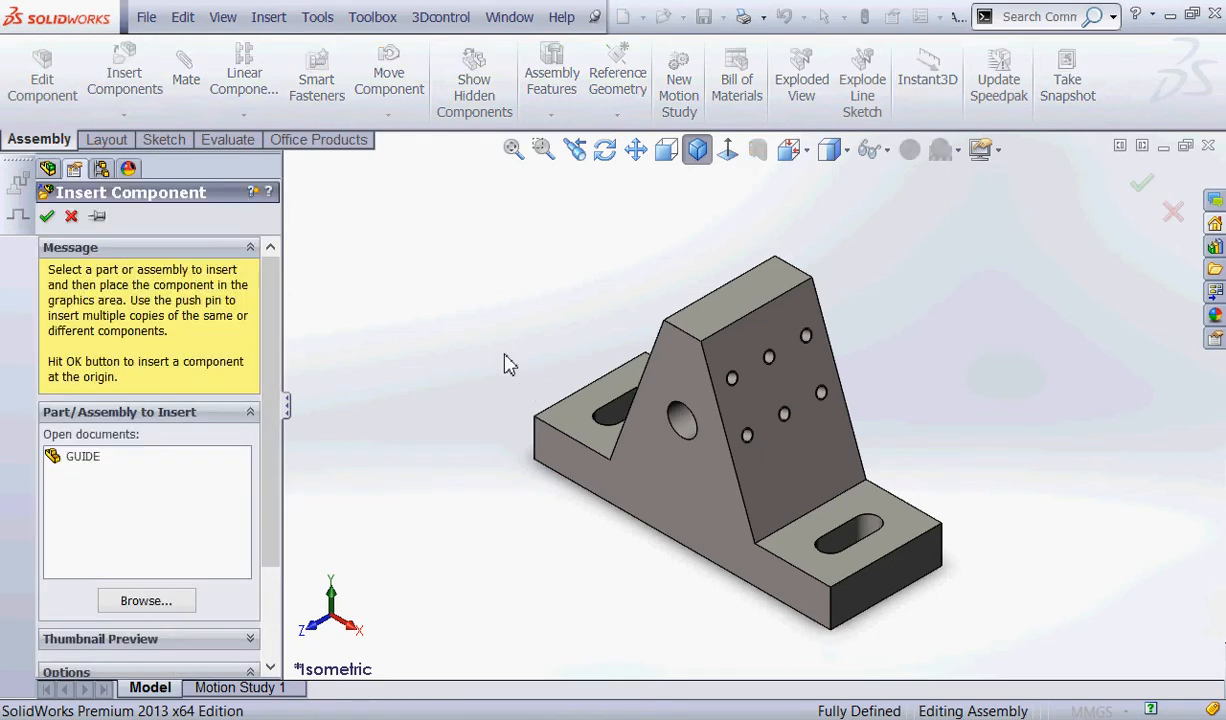
{"action": "mouse_move", "coordinate": [181, 570]}
{"action": "left_mouse_down"}
{"action": "mouse_move", "coordinate": [110, 612]}
{"action": "mouse_move", "coordinate": [175, 556]}
{"action": "left_mouse_up"}
{"action": "mouse_move", "coordinate": [410, 498]}
{"action": "left_mouse_down"}
{"action": "mouse_move", "coordinate": [200, 450]}
{"action": "mouse_move", "coordinate": [170, 567]}
{"action": "left_mouse_up"}
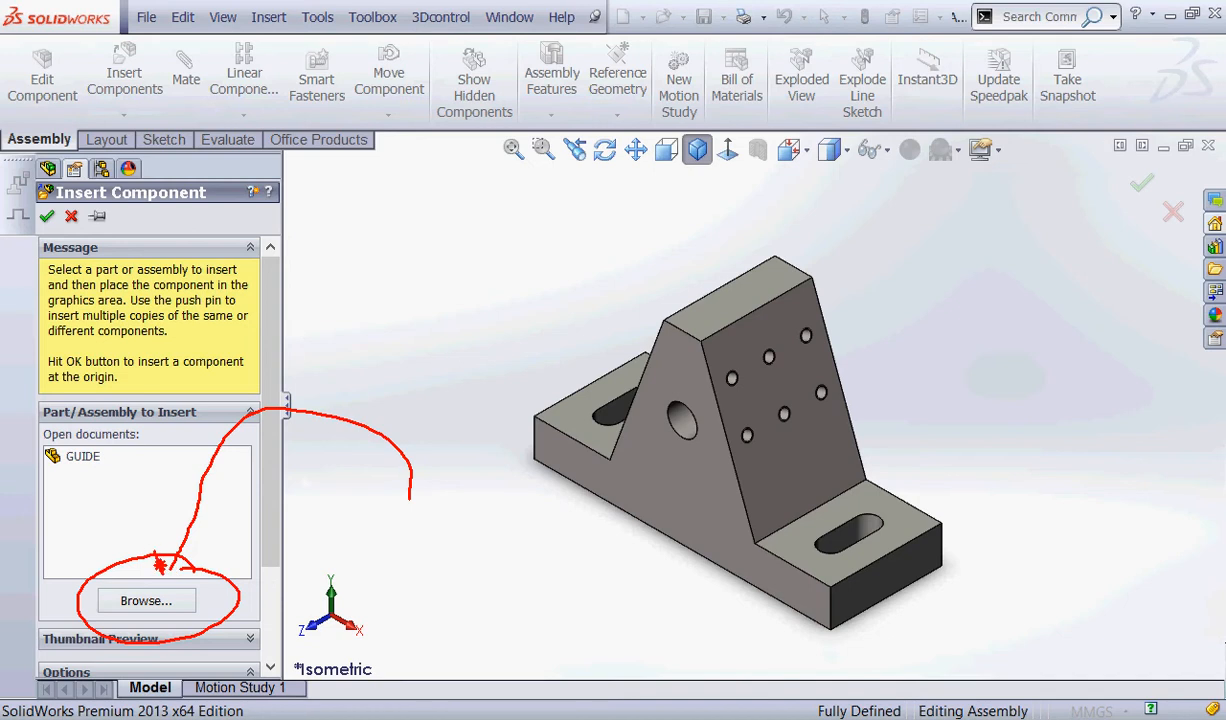
{"action": "key", "text": "Escape"}
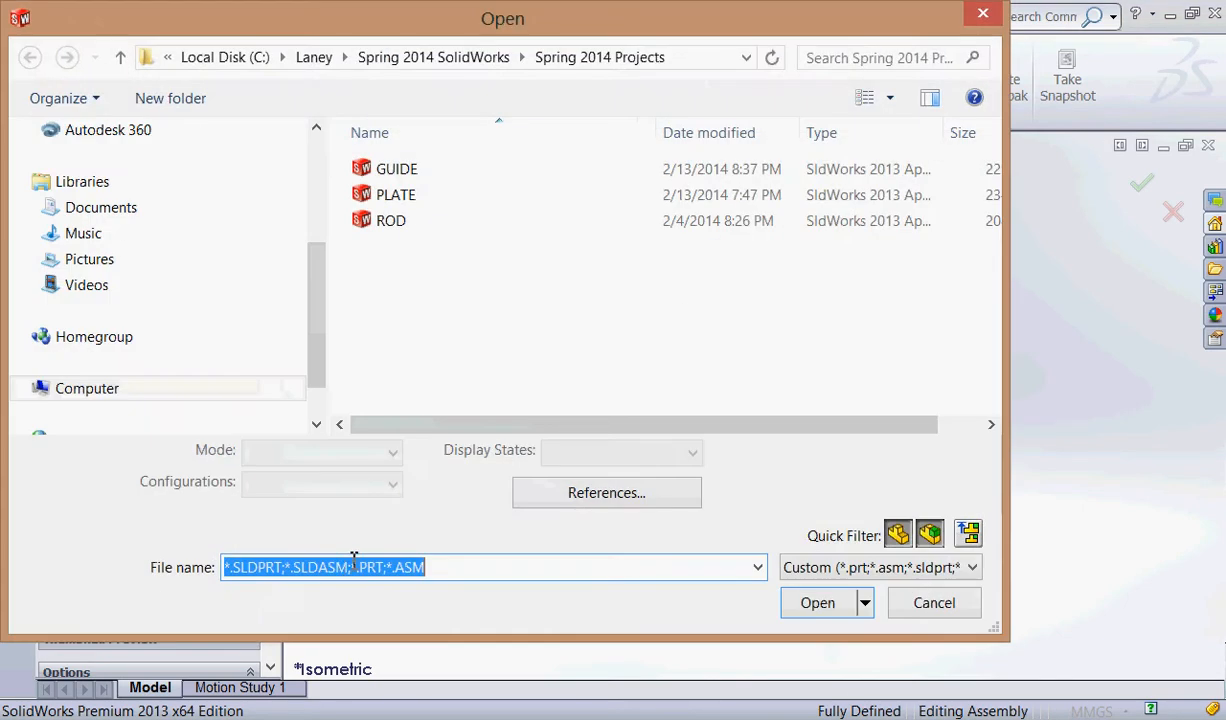
{"action": "left_click", "coordinate": [443, 221]}
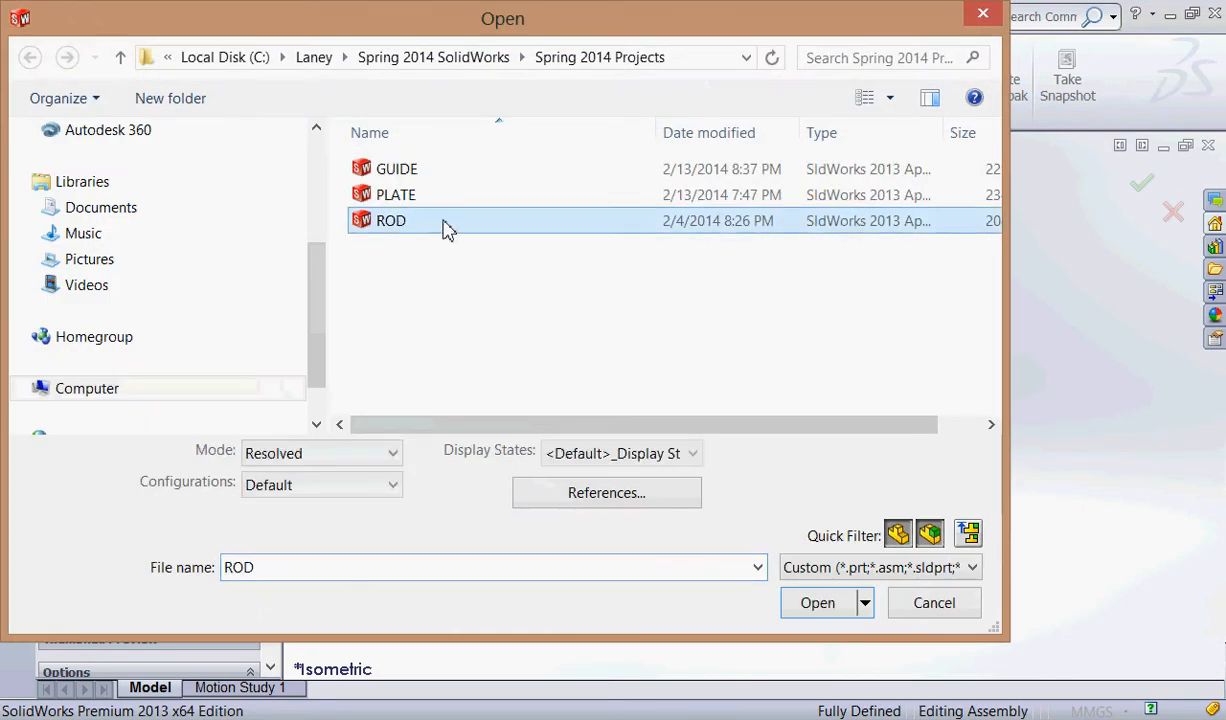
{"action": "left_click", "coordinate": [817, 603]}
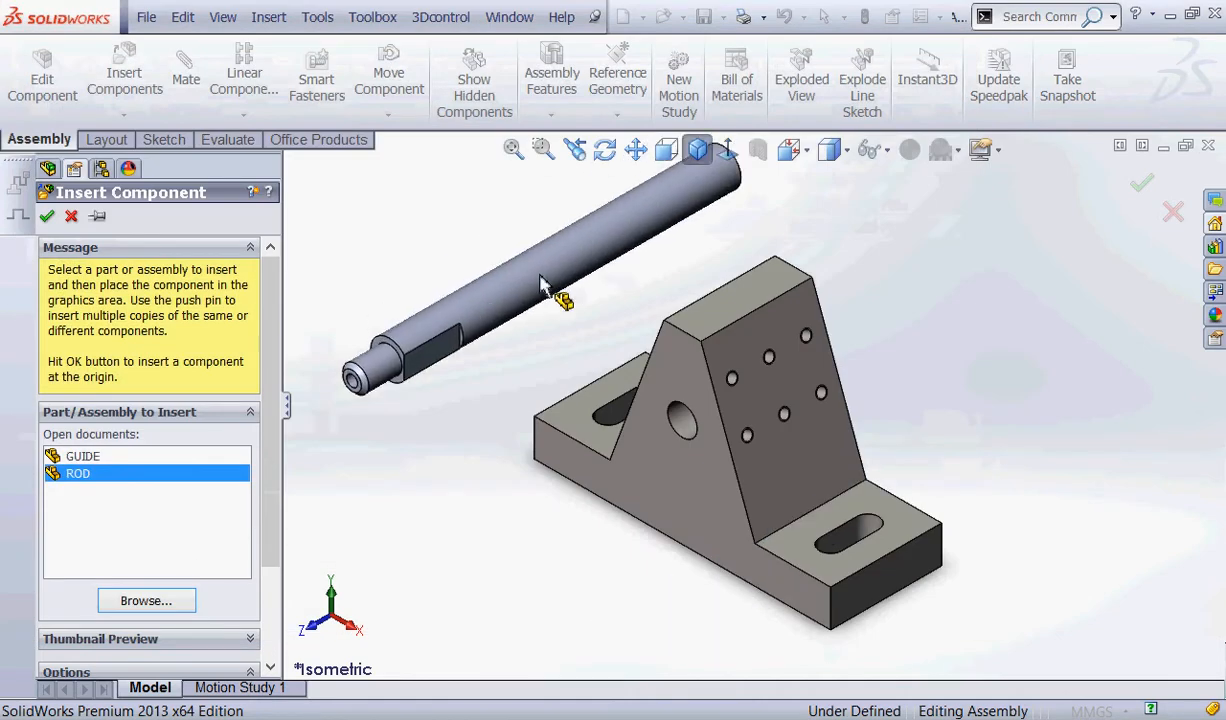
{"action": "left_click", "coordinate": [531, 311]}
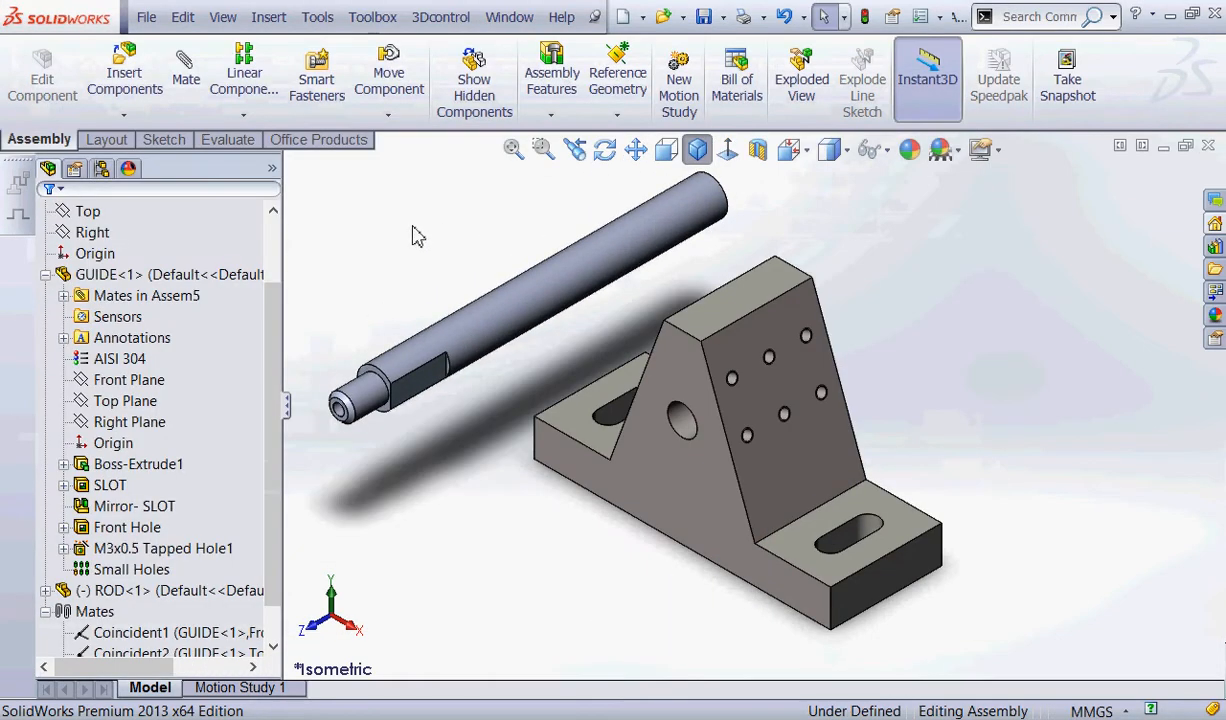
{"action": "scroll", "coordinate": [487, 271], "scroll_direction": "up", "scroll_amount": 1}
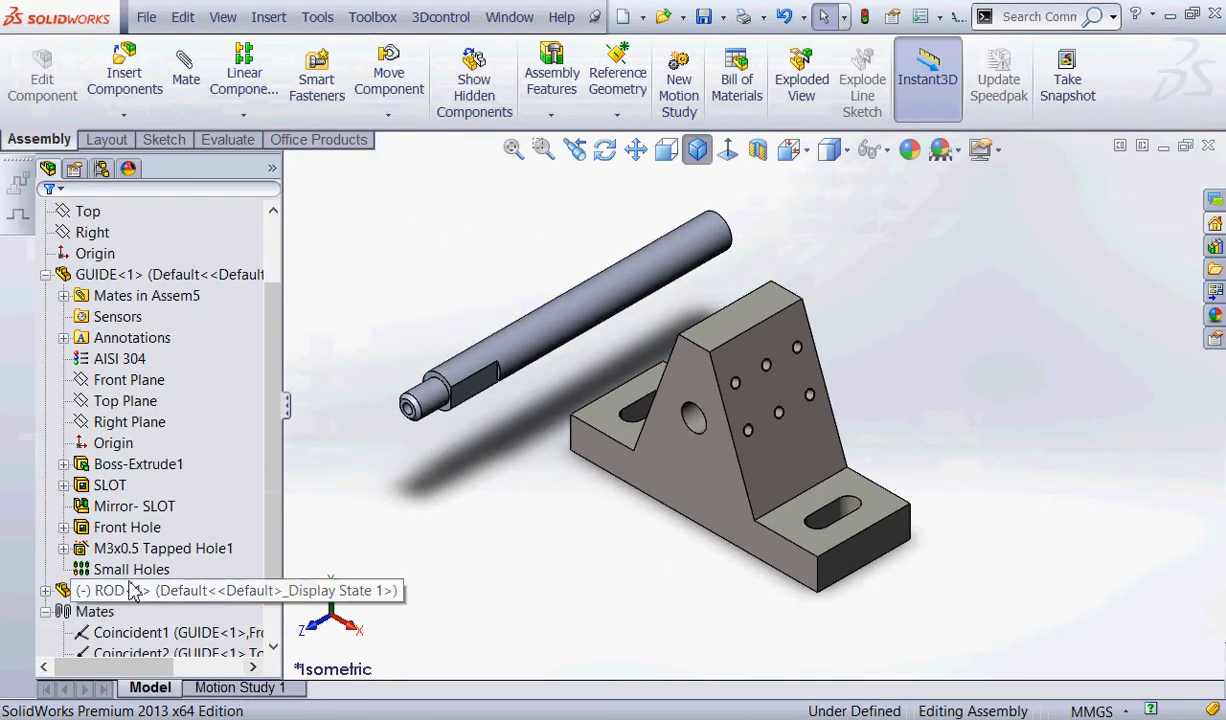
{"action": "mouse_move", "coordinate": [106, 580]}
{"action": "left_mouse_down"}
{"action": "mouse_move", "coordinate": [47, 584]}
{"action": "mouse_move", "coordinate": [107, 580]}
{"action": "left_mouse_up"}
{"action": "left_click_drag", "start_coordinate": [305, 462], "coordinate": [174, 421]}
{"action": "mouse_move", "coordinate": [68, 588]}
{"action": "left_mouse_down"}
{"action": "mouse_move", "coordinate": [78, 572]}
{"action": "mouse_move", "coordinate": [138, 560]}
{"action": "left_mouse_up"}
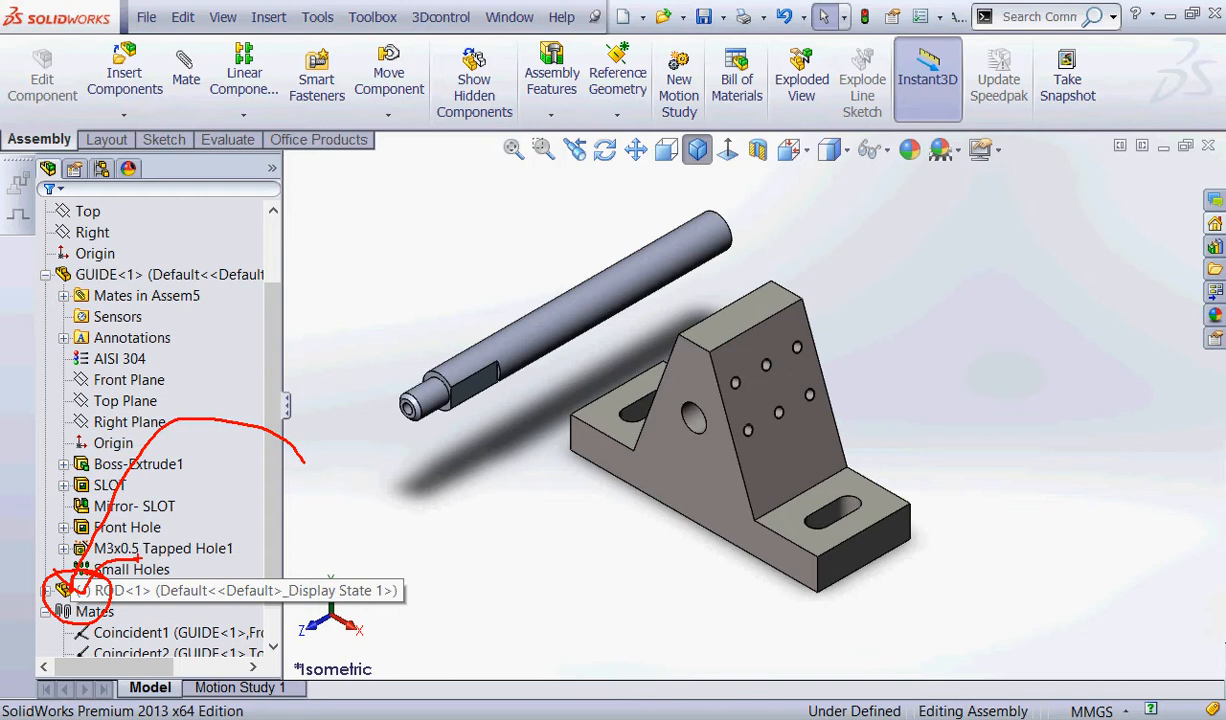
{"action": "key", "text": "Escape"}
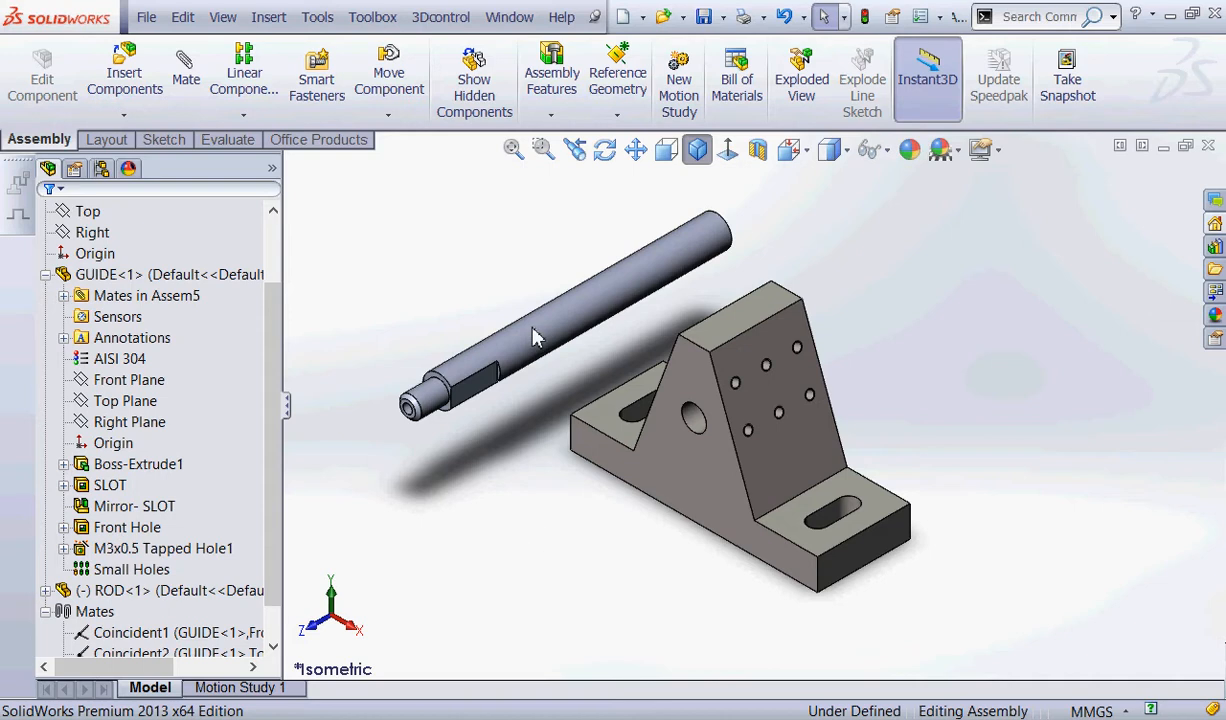
{"action": "key", "text": "ctrl+2"}
{"action": "mouse_move", "coordinate": [702, 409]}
{"action": "left_mouse_down"}
{"action": "mouse_move", "coordinate": [677, 434]}
{"action": "mouse_move", "coordinate": [669, 407]}
{"action": "mouse_move", "coordinate": [708, 432]}
{"action": "left_mouse_up"}
{"action": "key", "text": "Escape"}
Try a concentric mate with ROD's cylindrical face and GUIDE's large front hole preselected, and cancel it.
{"action": "left_click", "coordinate": [572, 318]}
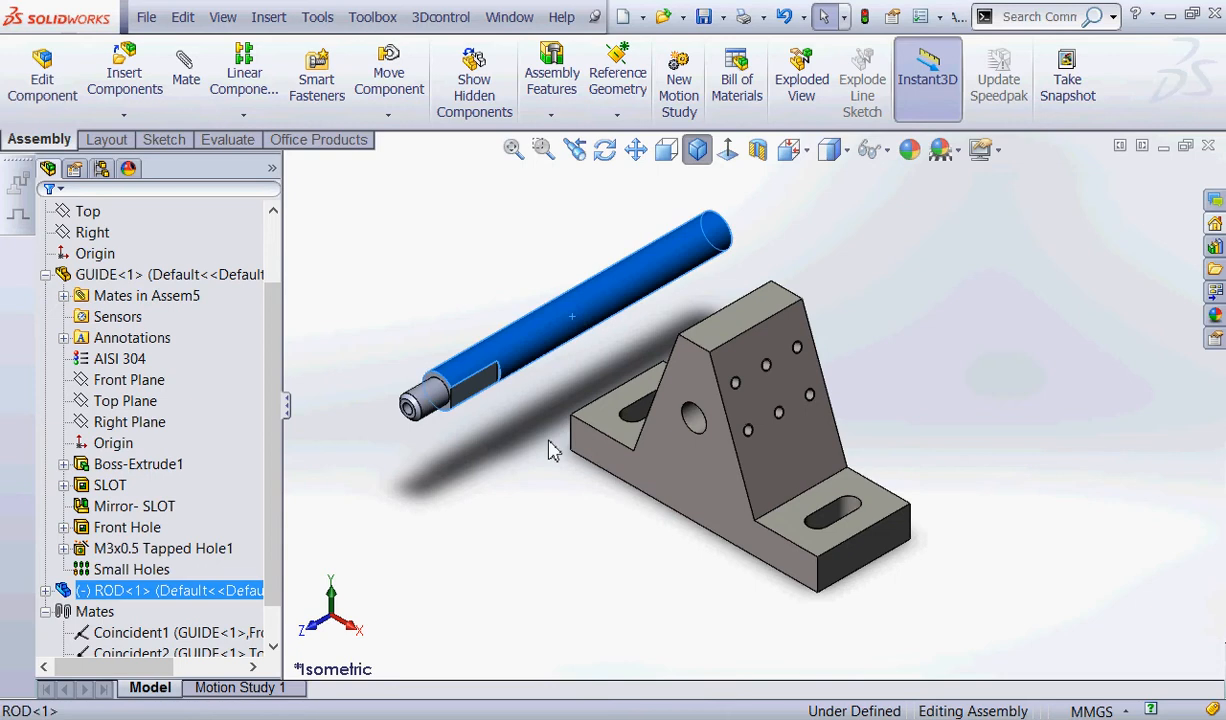
{"action": "left_click", "coordinate": [690, 415], "text": "ctrl"}
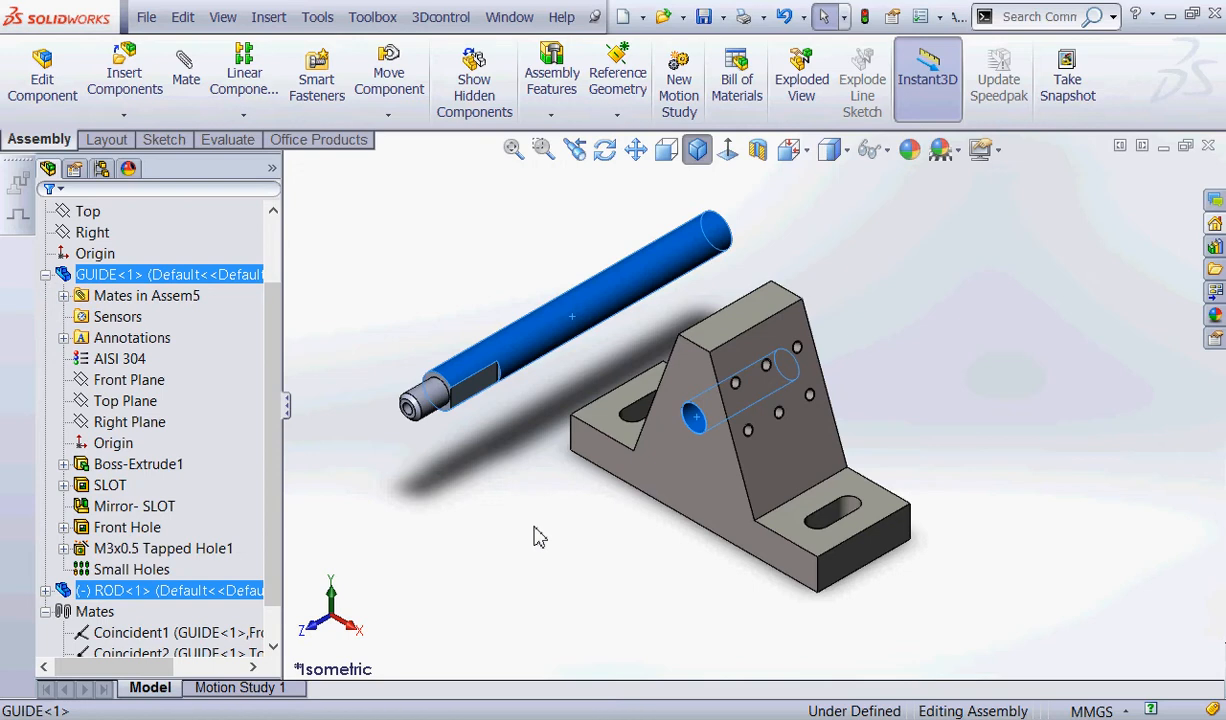
{"action": "left_click", "coordinate": [184, 68]}
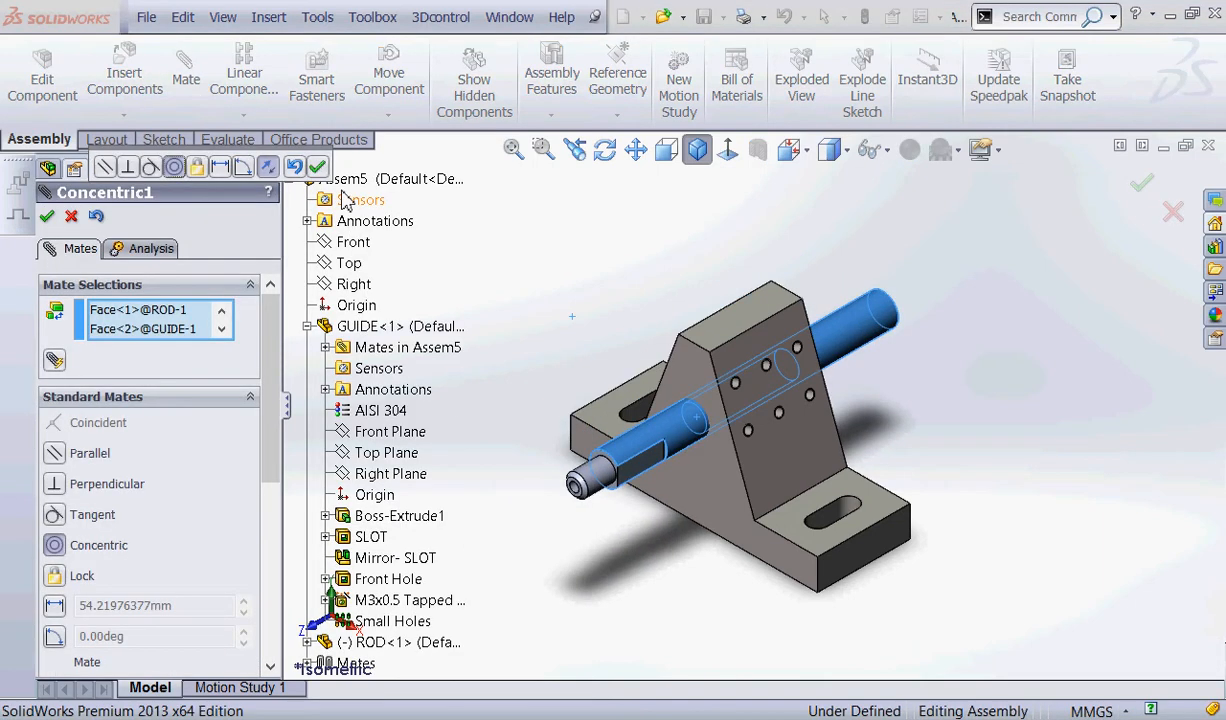
{"action": "mouse_move", "coordinate": [160, 516]}
{"action": "left_mouse_down"}
{"action": "mouse_move", "coordinate": [150, 552]}
{"action": "mouse_move", "coordinate": [153, 537]}
{"action": "mouse_move", "coordinate": [195, 544]}
{"action": "mouse_move", "coordinate": [125, 544]}
{"action": "mouse_move", "coordinate": [167, 566]}
{"action": "left_mouse_up"}
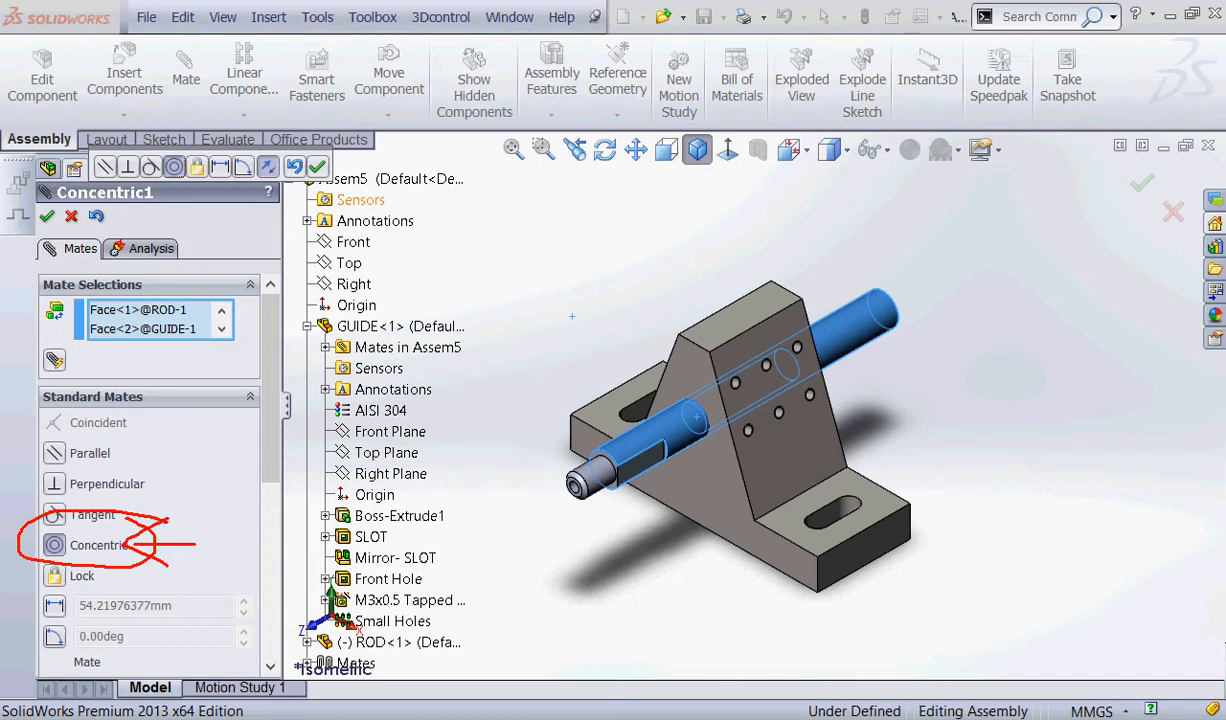
{"action": "key", "text": "Escape"}
{"action": "left_click", "coordinate": [71, 215]}
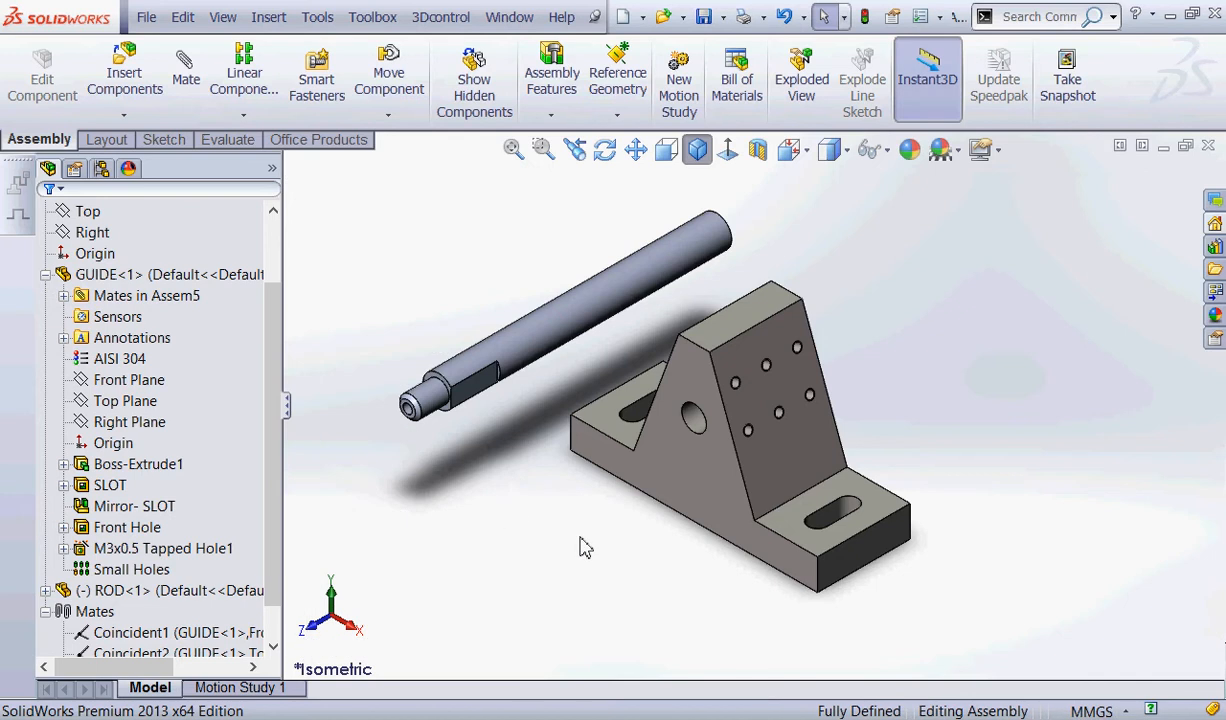
Add a concentric mate between ROD's main cylindrical face and GUIDE's large front hole.
{"action": "left_click", "coordinate": [185, 72]}
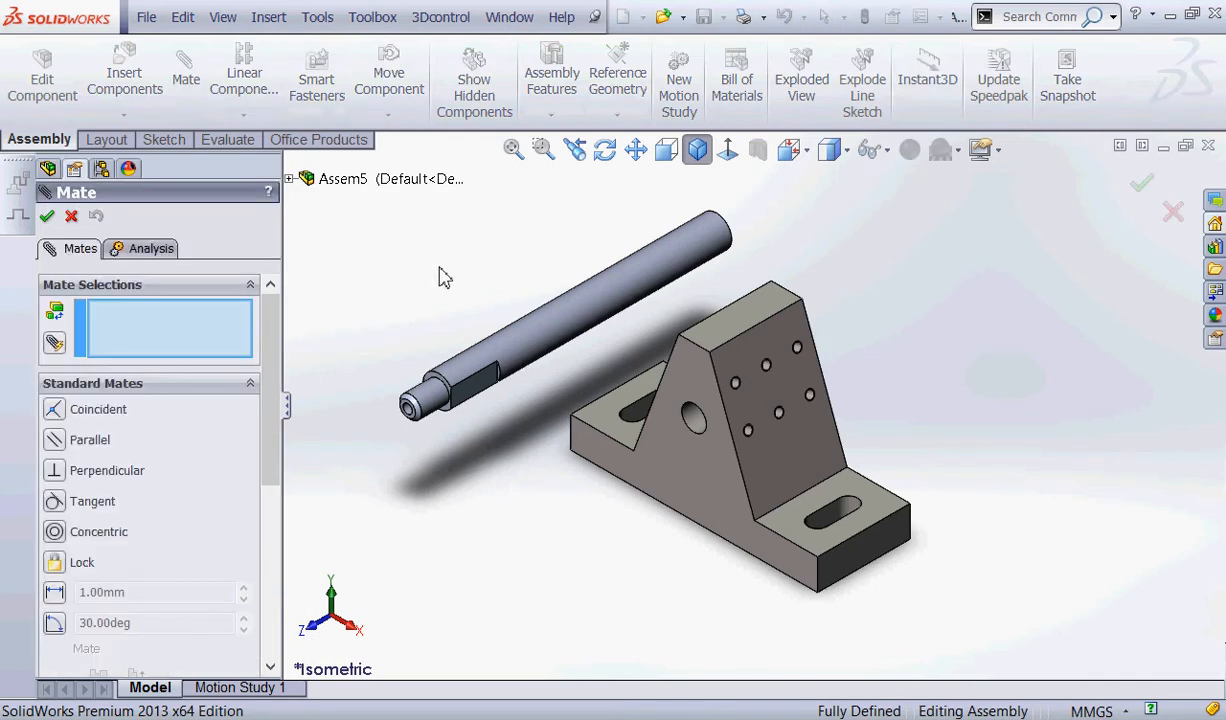
{"action": "mouse_move", "coordinate": [287, 267]}
{"action": "left_mouse_down"}
{"action": "mouse_move", "coordinate": [68, 219]}
{"action": "mouse_move", "coordinate": [222, 215]}
{"action": "mouse_move", "coordinate": [205, 215]}
{"action": "left_mouse_up"}
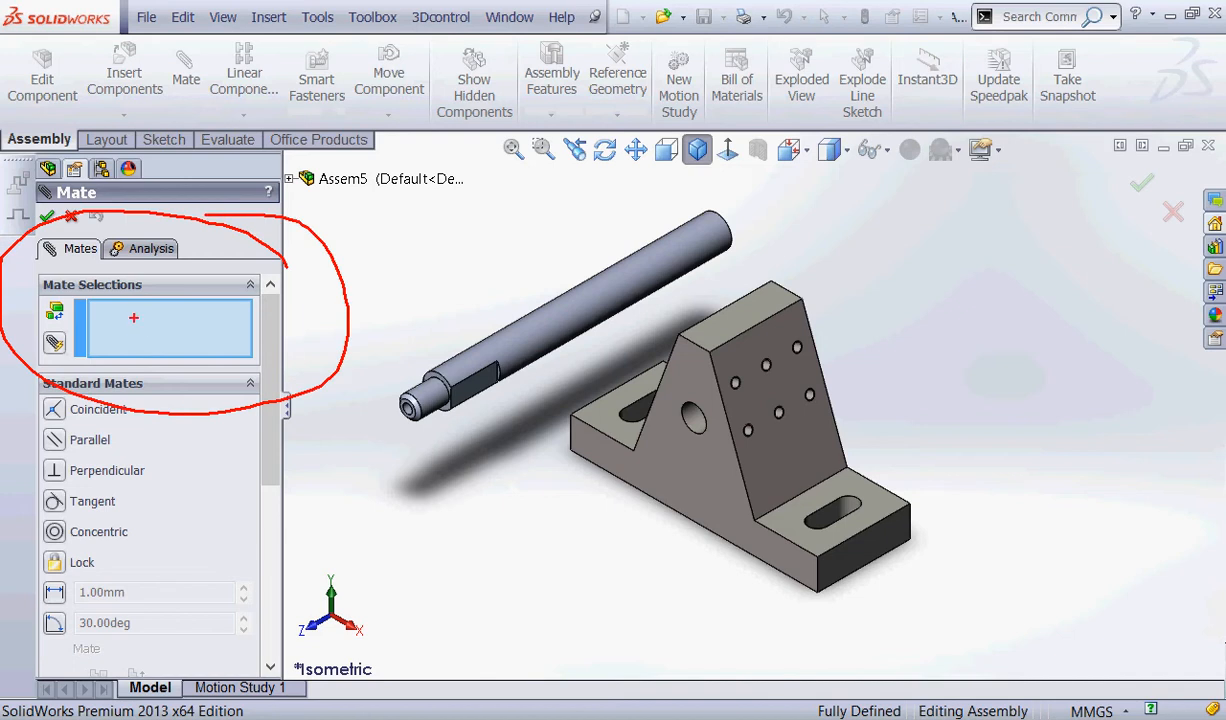
{"action": "mouse_move", "coordinate": [124, 310]}
{"action": "left_mouse_down"}
{"action": "mouse_move", "coordinate": [187, 349]}
{"action": "mouse_move", "coordinate": [105, 352]}
{"action": "left_mouse_up"}
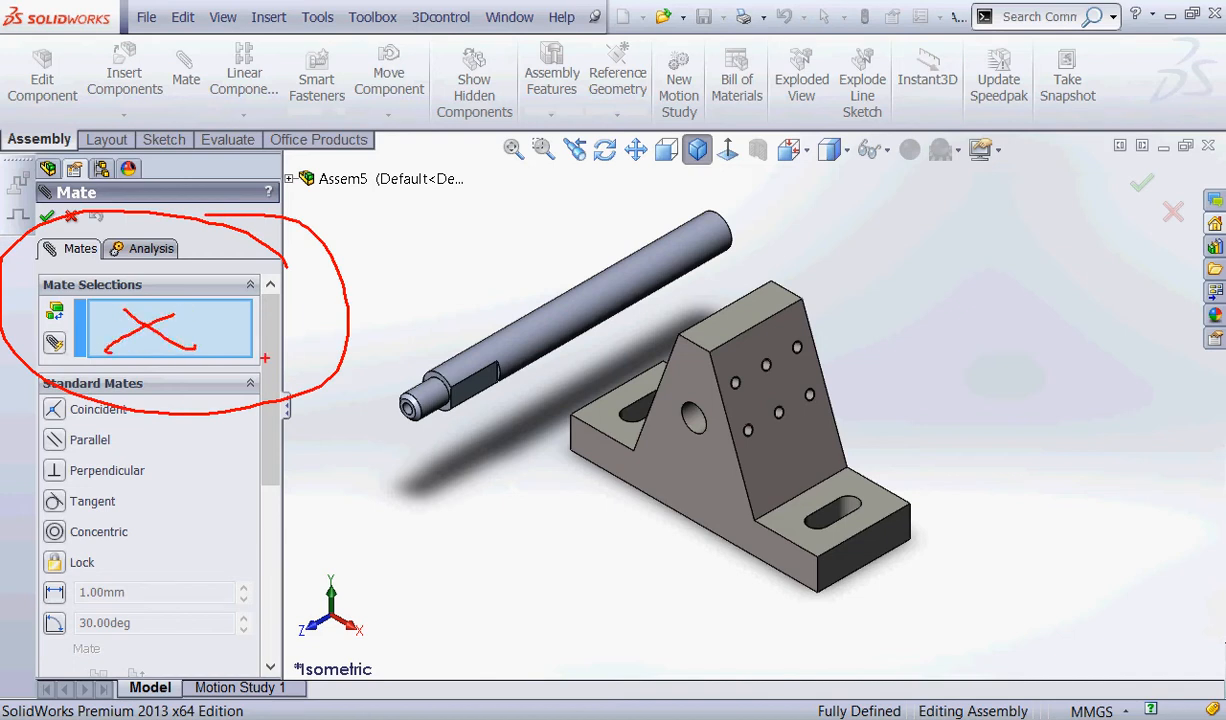
{"action": "key", "text": "Escape"}
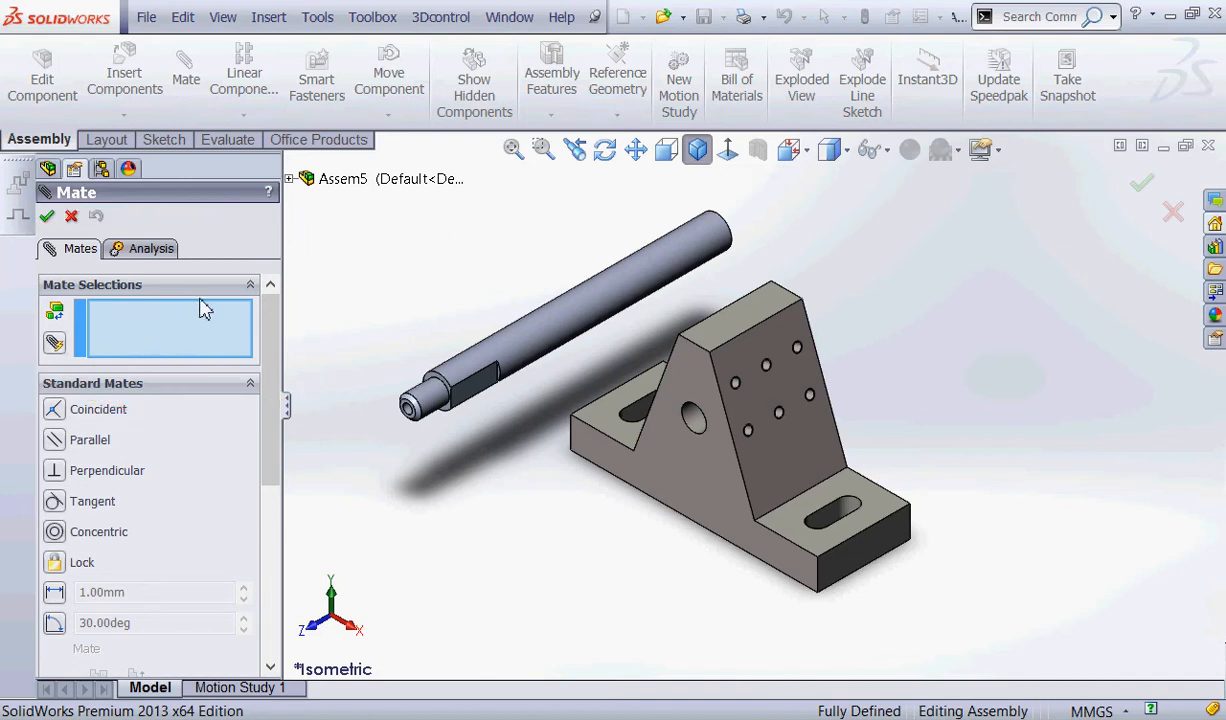
{"action": "left_click", "coordinate": [543, 327]}
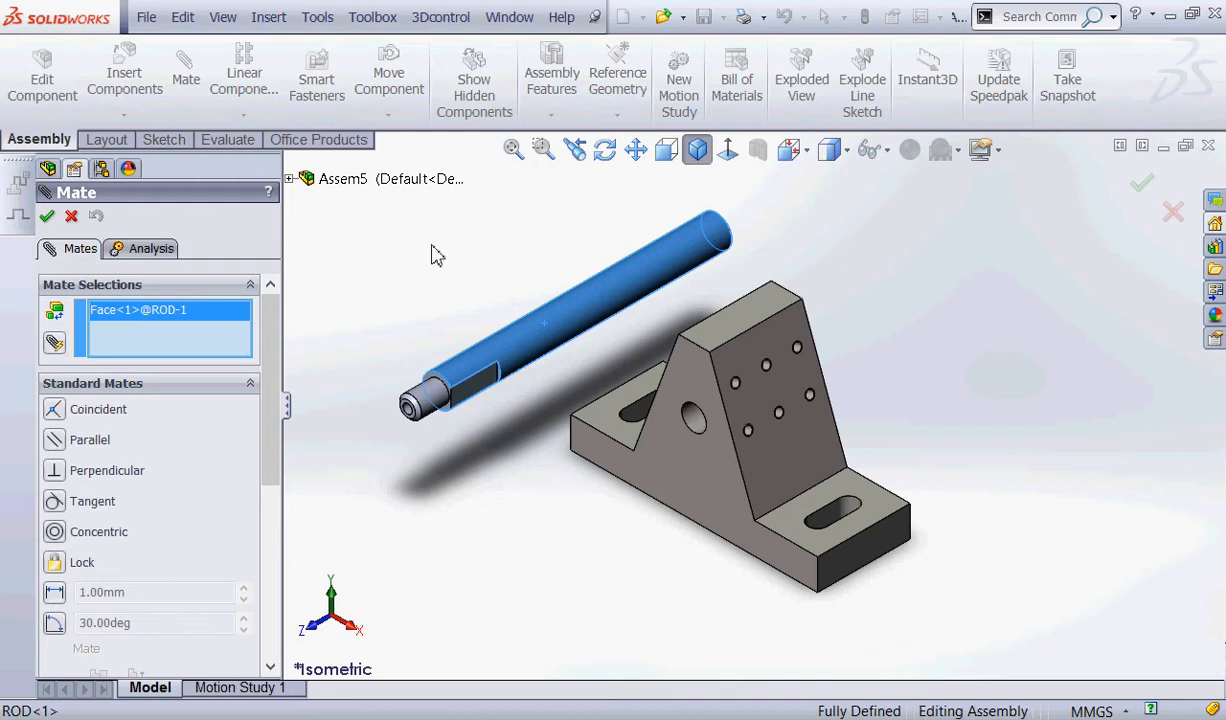
{"action": "left_click", "coordinate": [699, 419]}
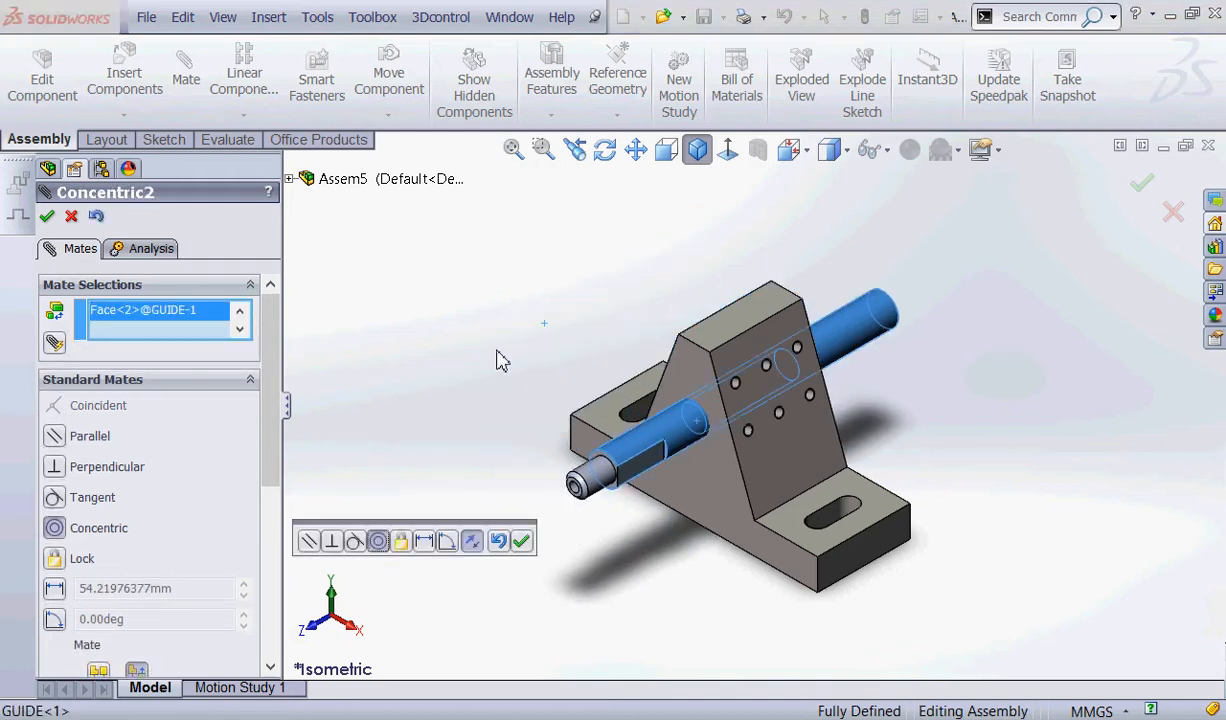
{"action": "key", "text": "ctrl+2"}
{"action": "mouse_move", "coordinate": [162, 509]}
{"action": "left_mouse_down"}
{"action": "mouse_move", "coordinate": [142, 484]}
{"action": "mouse_move", "coordinate": [193, 556]}
{"action": "mouse_move", "coordinate": [127, 466]}
{"action": "left_mouse_up"}
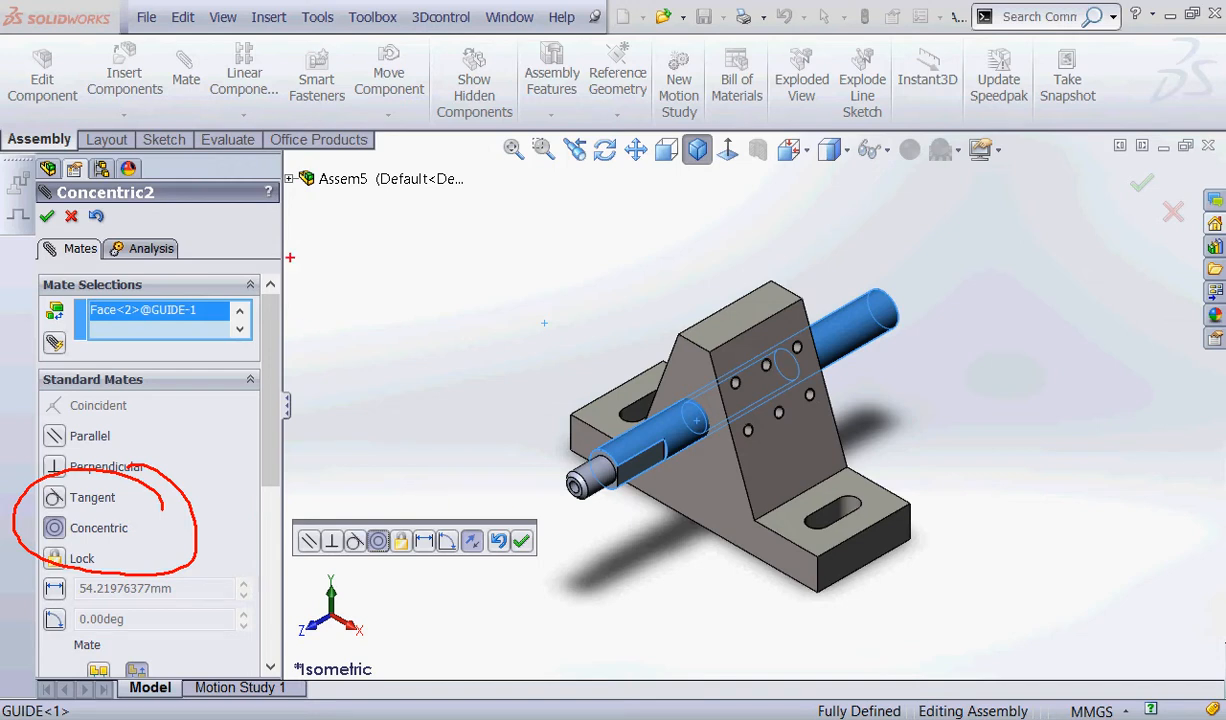
{"action": "left_click", "coordinate": [47, 216]}
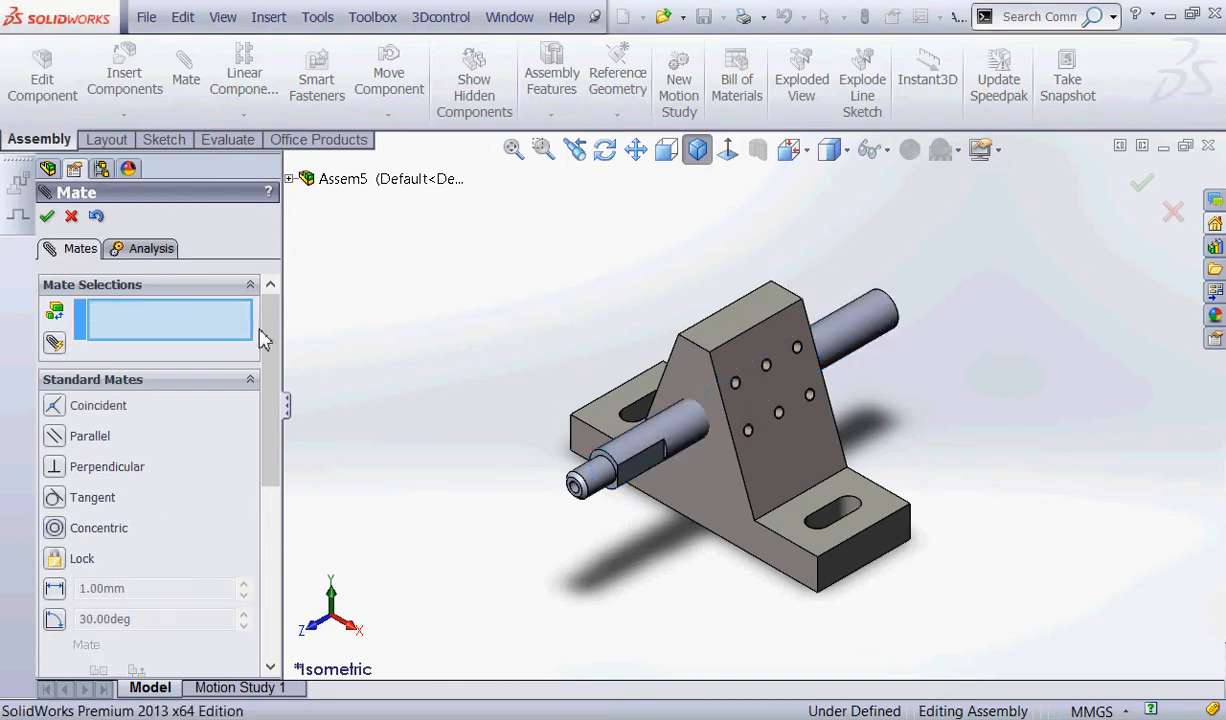
{"action": "left_click", "coordinate": [71, 216]}
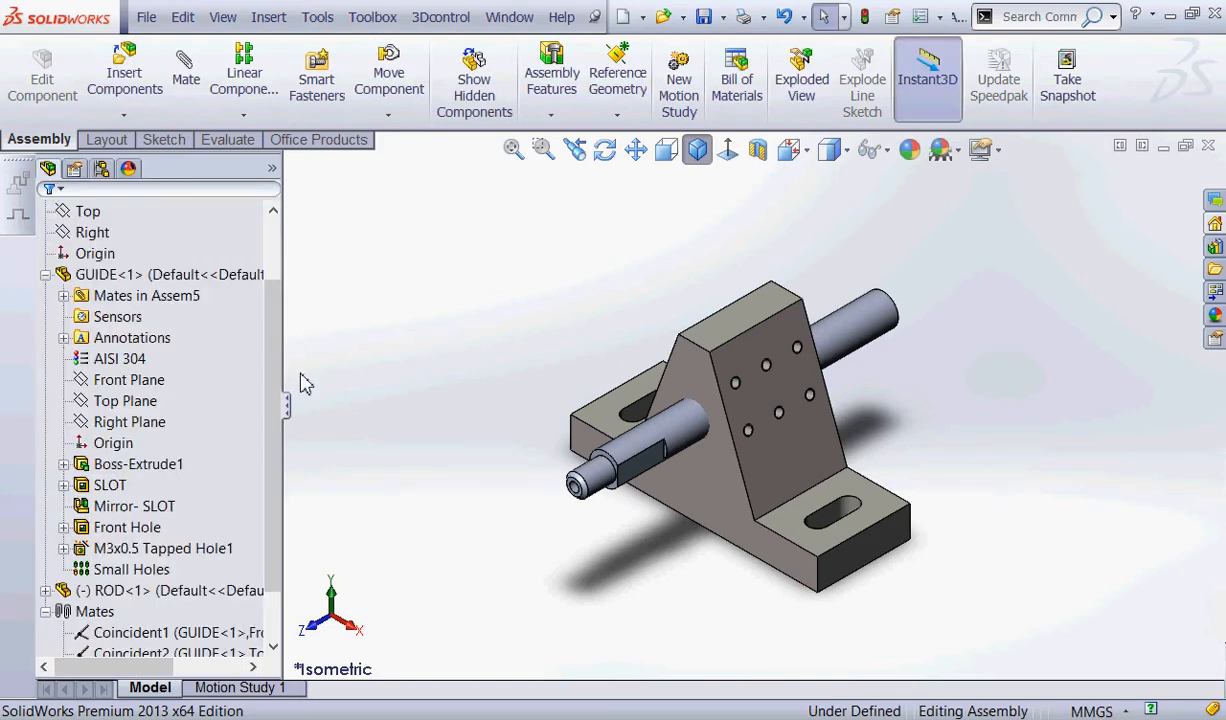
Widen the feature tree and examine the coincident and concentric mates of GUIDE and ROD one by one.
{"action": "left_click_drag", "start_coordinate": [284, 367], "coordinate": [282, 368]}
{"action": "scroll", "coordinate": [276, 379], "scroll_direction": "down", "scroll_amount": 1}
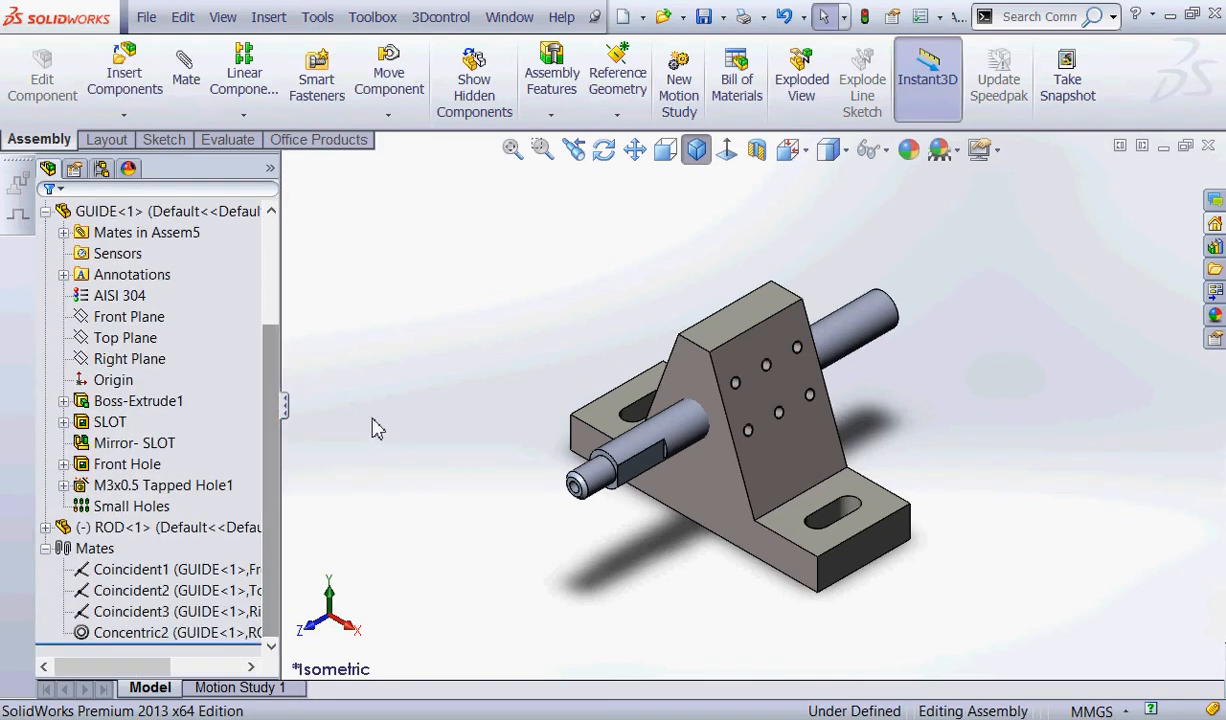
{"action": "key", "text": "ctrl+2"}
{"action": "mouse_move", "coordinate": [97, 513]}
{"action": "left_mouse_down"}
{"action": "mouse_move", "coordinate": [104, 501]}
{"action": "mouse_move", "coordinate": [77, 495]}
{"action": "left_mouse_up"}
{"action": "mouse_move", "coordinate": [115, 543]}
{"action": "left_mouse_down"}
{"action": "mouse_move", "coordinate": [203, 543]}
{"action": "mouse_move", "coordinate": [111, 543]}
{"action": "mouse_move", "coordinate": [66, 620]}
{"action": "mouse_move", "coordinate": [66, 652]}
{"action": "left_mouse_up"}
{"action": "left_click_drag", "start_coordinate": [280, 274], "coordinate": [440, 283]}
{"action": "left_click", "coordinate": [198, 590]}
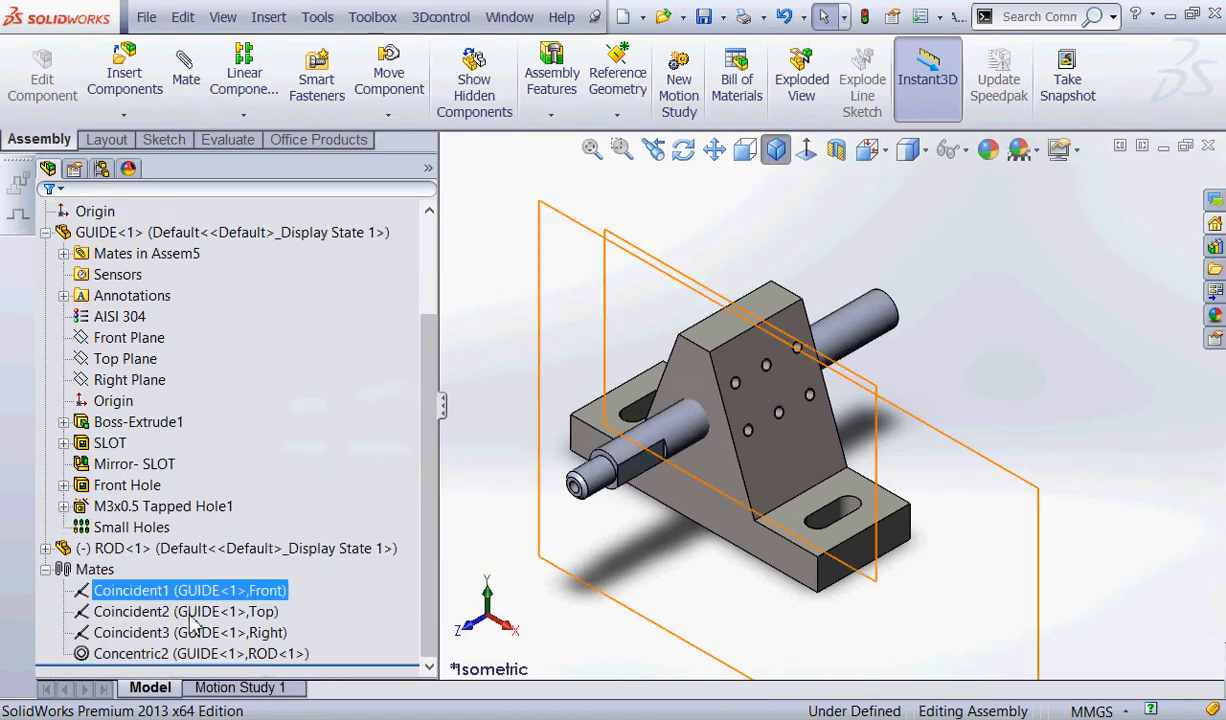
{"action": "left_click", "coordinate": [192, 632]}
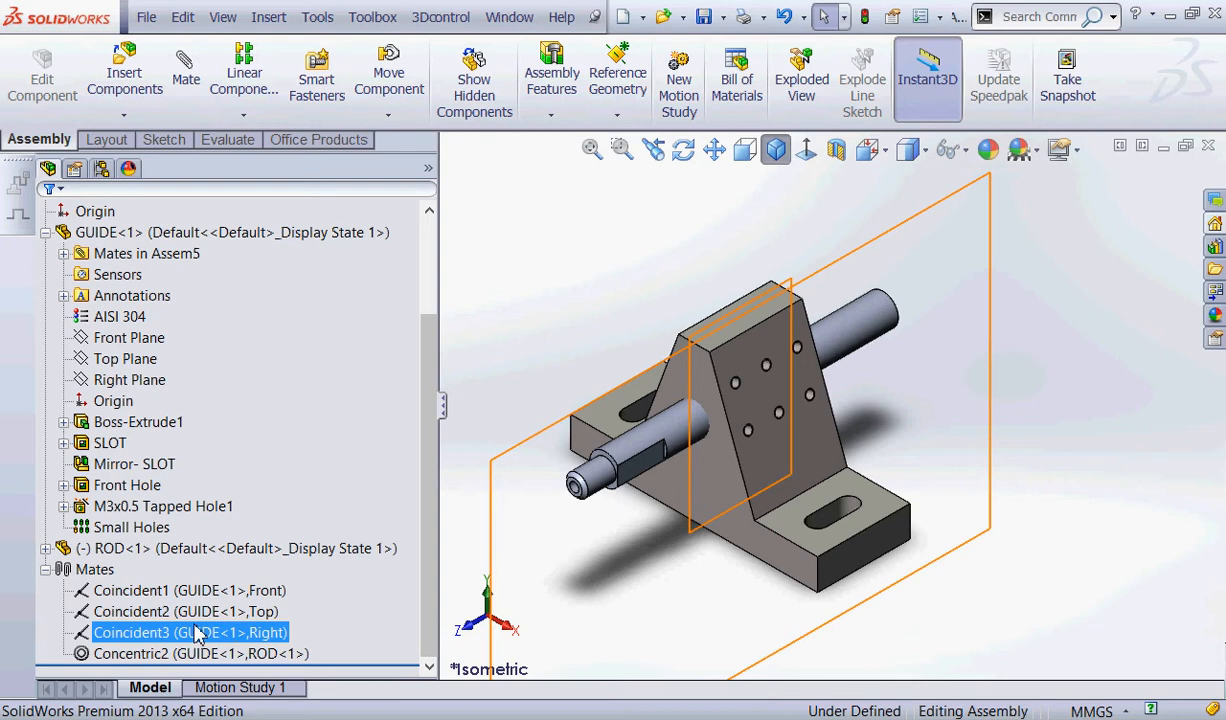
{"action": "left_click", "coordinate": [198, 611]}
{"action": "left_click", "coordinate": [230, 632]}
{"action": "left_click", "coordinate": [210, 653]}
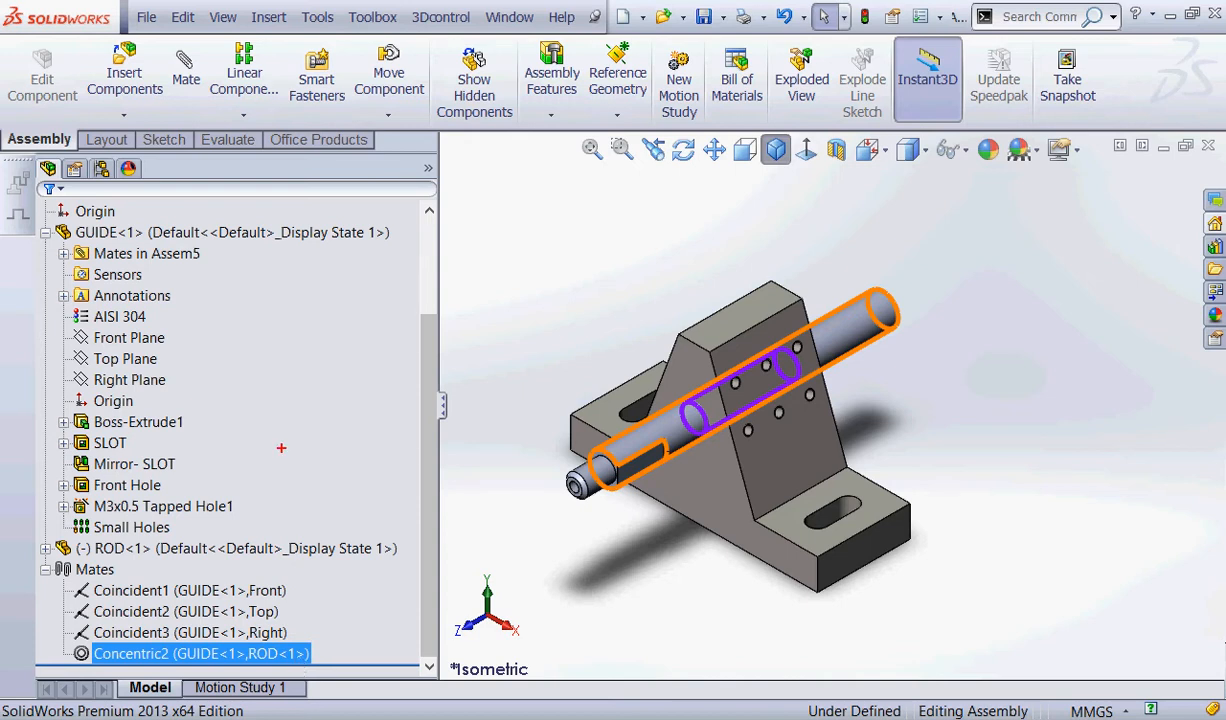
{"action": "mouse_move", "coordinate": [150, 226]}
{"action": "left_mouse_down"}
{"action": "mouse_move", "coordinate": [112, 251]}
{"action": "mouse_move", "coordinate": [146, 234]}
{"action": "left_mouse_up"}
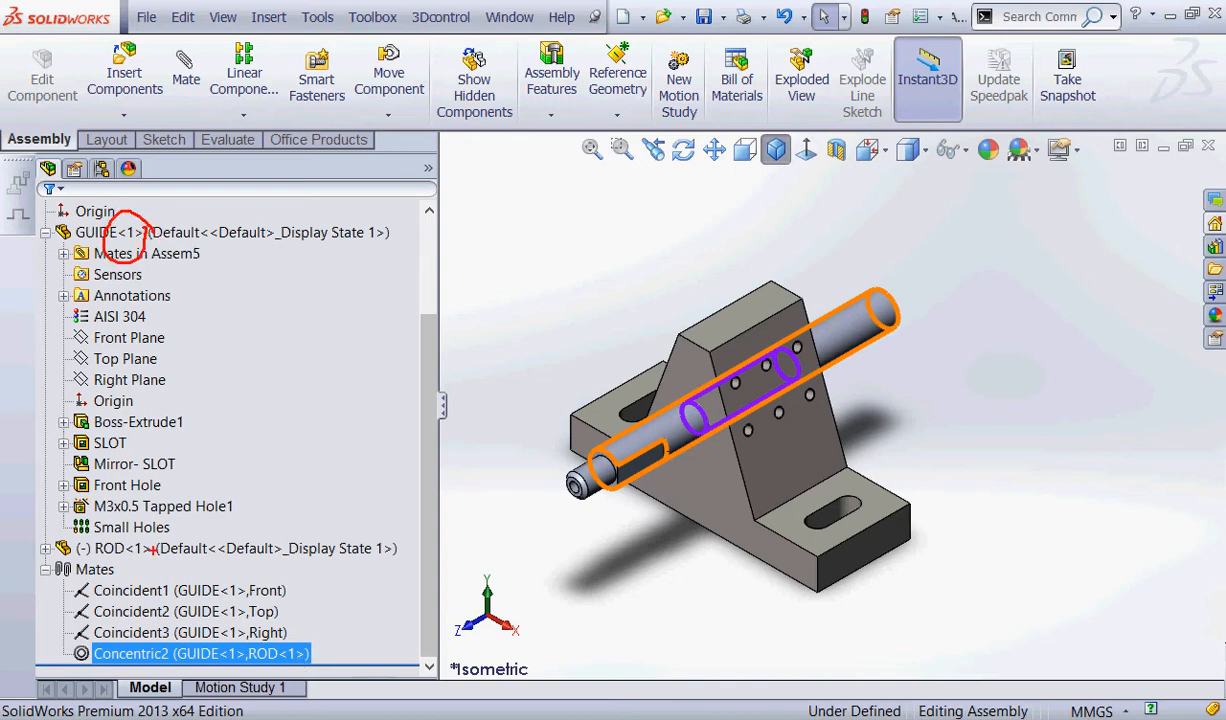
{"action": "mouse_move", "coordinate": [147, 528]}
{"action": "left_mouse_down"}
{"action": "mouse_move", "coordinate": [115, 545]}
{"action": "mouse_move", "coordinate": [158, 528]}
{"action": "left_mouse_up"}
{"action": "key", "text": "Escape"}
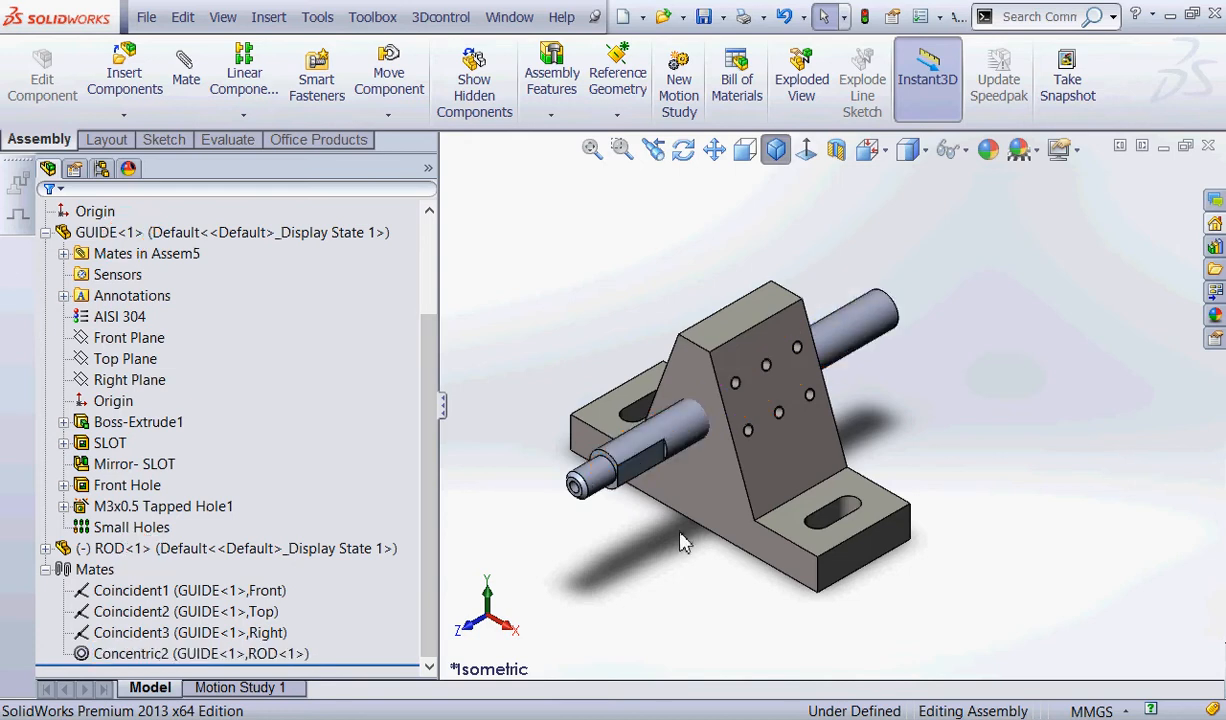
Slide ROD forward through GUIDE's hole and rotate it so its flat face points upward.
{"action": "left_click", "coordinate": [621, 460]}
{"action": "left_click_drag", "start_coordinate": [621, 460], "coordinate": [575, 493]}
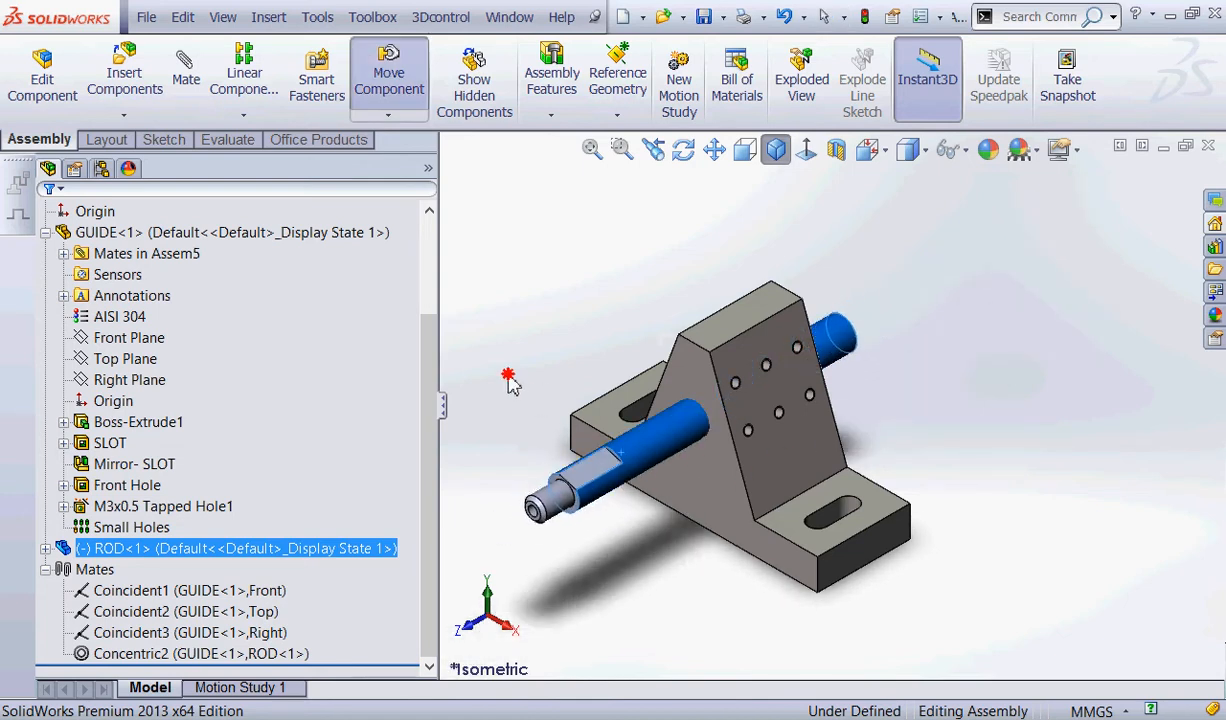
{"action": "left_click_drag", "start_coordinate": [508, 375], "coordinate": [580, 461]}
{"action": "left_click", "coordinate": [565, 264]}
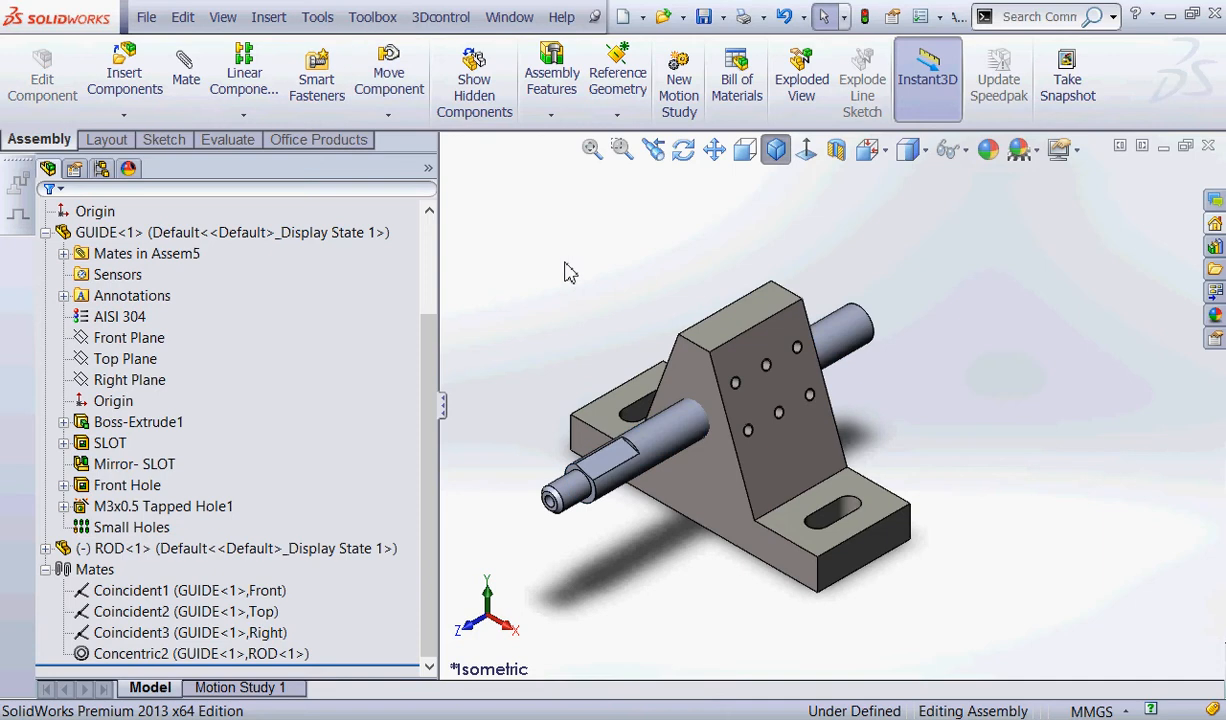
{"action": "mouse_move", "coordinate": [563, 261]}
{"action": "left_mouse_down"}
{"action": "mouse_move", "coordinate": [615, 462]}
{"action": "mouse_move", "coordinate": [633, 446]}
{"action": "left_mouse_up"}
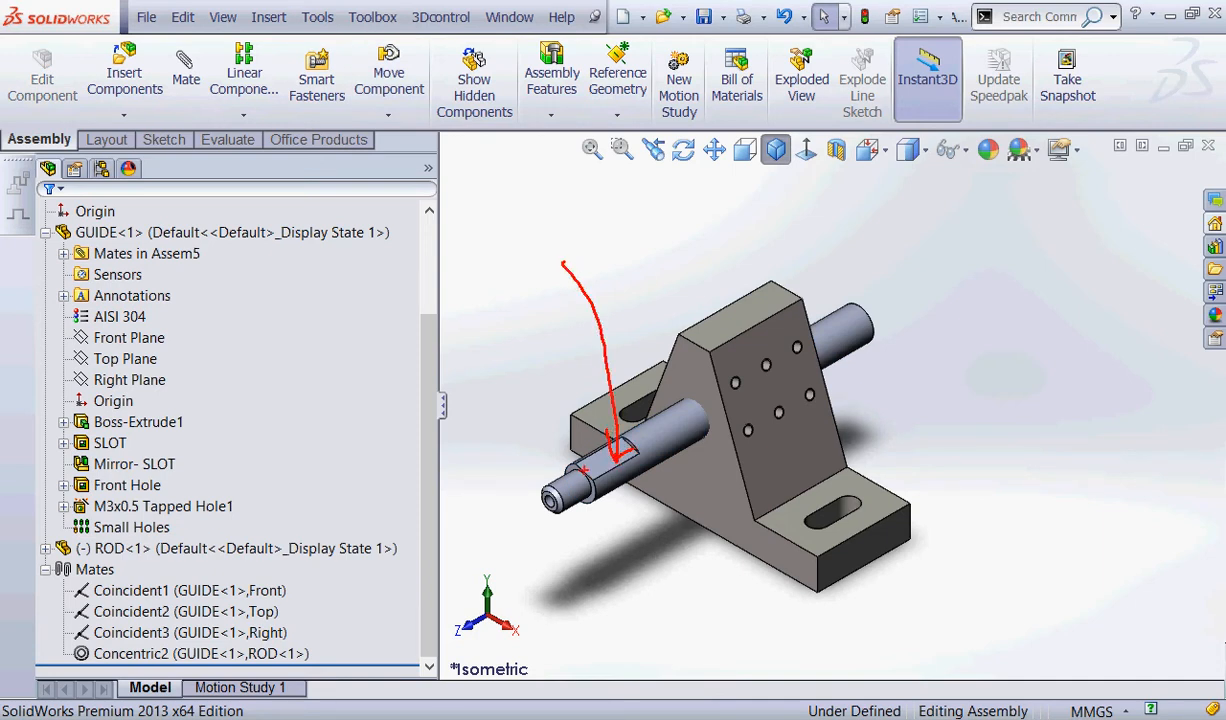
{"action": "mouse_move", "coordinate": [877, 542]}
{"action": "left_mouse_down"}
{"action": "mouse_move", "coordinate": [835, 579]}
{"action": "mouse_move", "coordinate": [871, 563]}
{"action": "left_mouse_up"}
{"action": "key", "text": "Escape"}
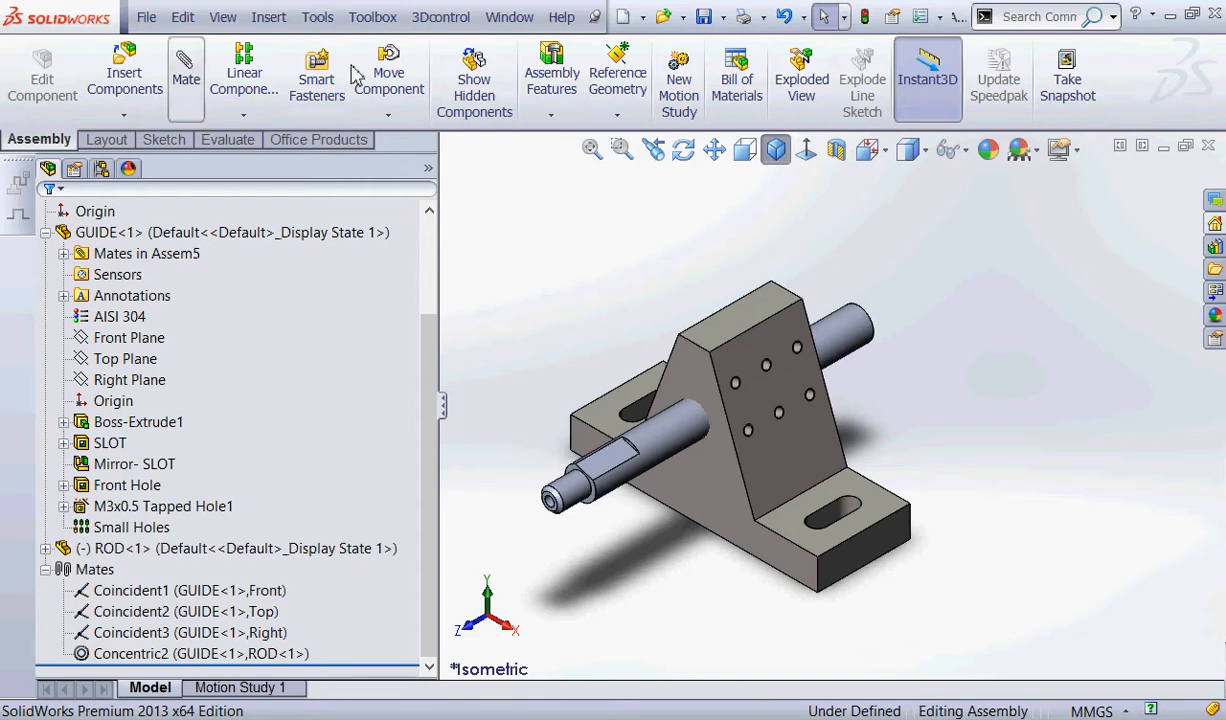
Add a parallel mate between ROD's flat face and the end face of GUIDE's slotted base.
{"action": "left_click", "coordinate": [184, 72]}
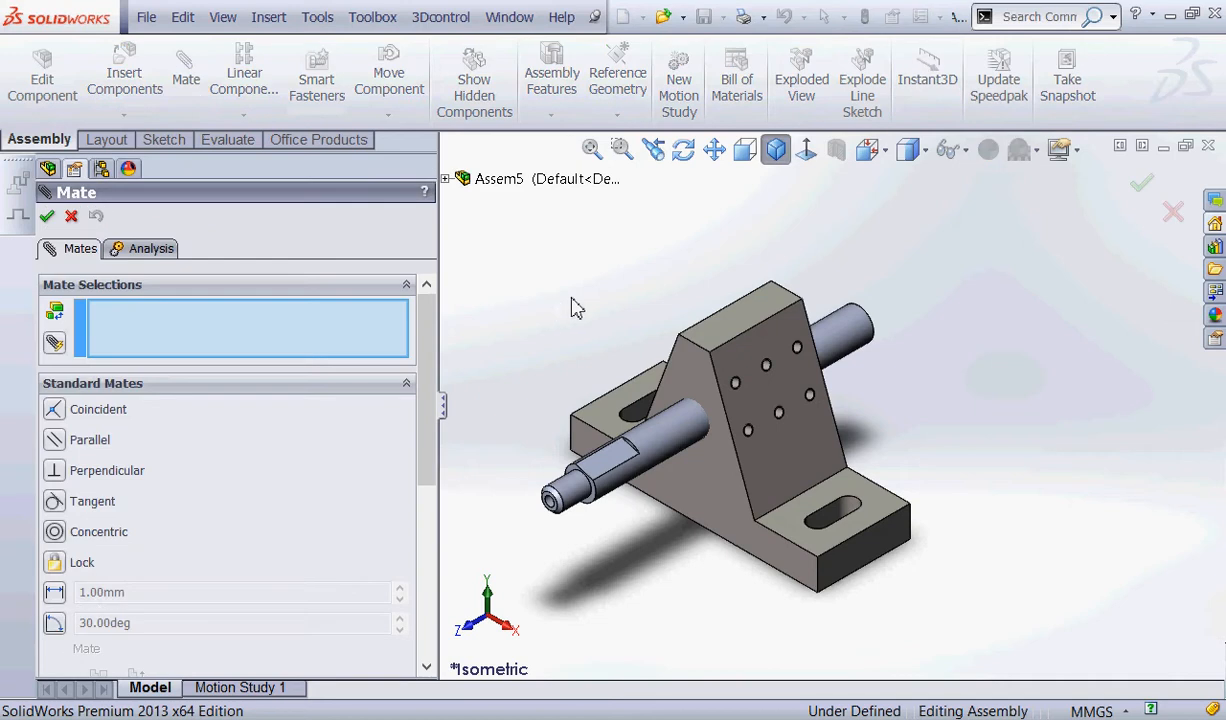
{"action": "left_click", "coordinate": [598, 458]}
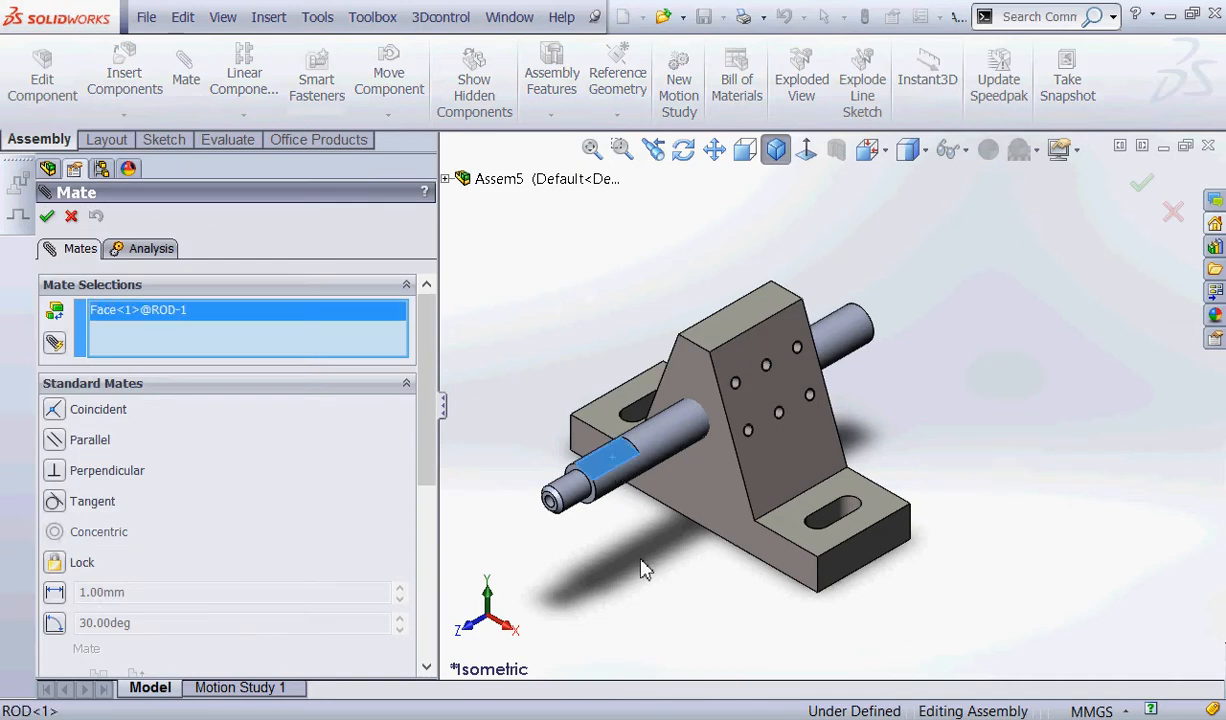
{"action": "left_click", "coordinate": [843, 565]}
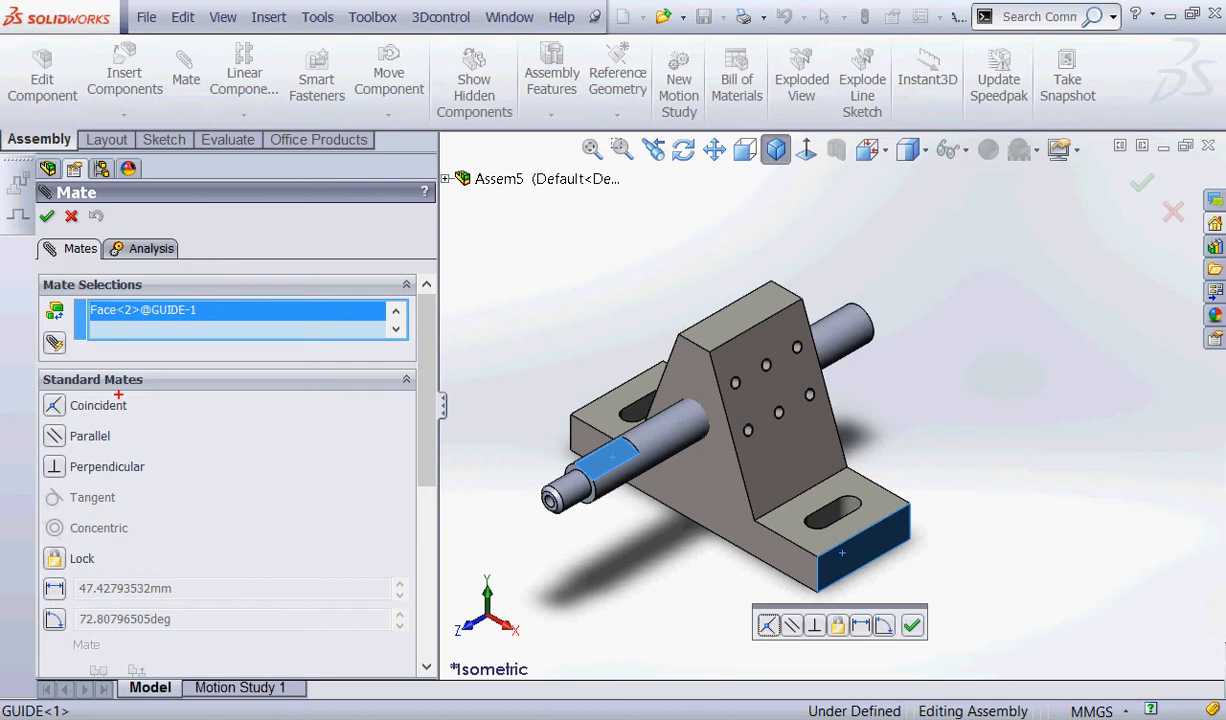
{"action": "mouse_move", "coordinate": [116, 368]}
{"action": "left_mouse_down"}
{"action": "mouse_move", "coordinate": [200, 470]}
{"action": "mouse_move", "coordinate": [88, 345]}
{"action": "left_mouse_up"}
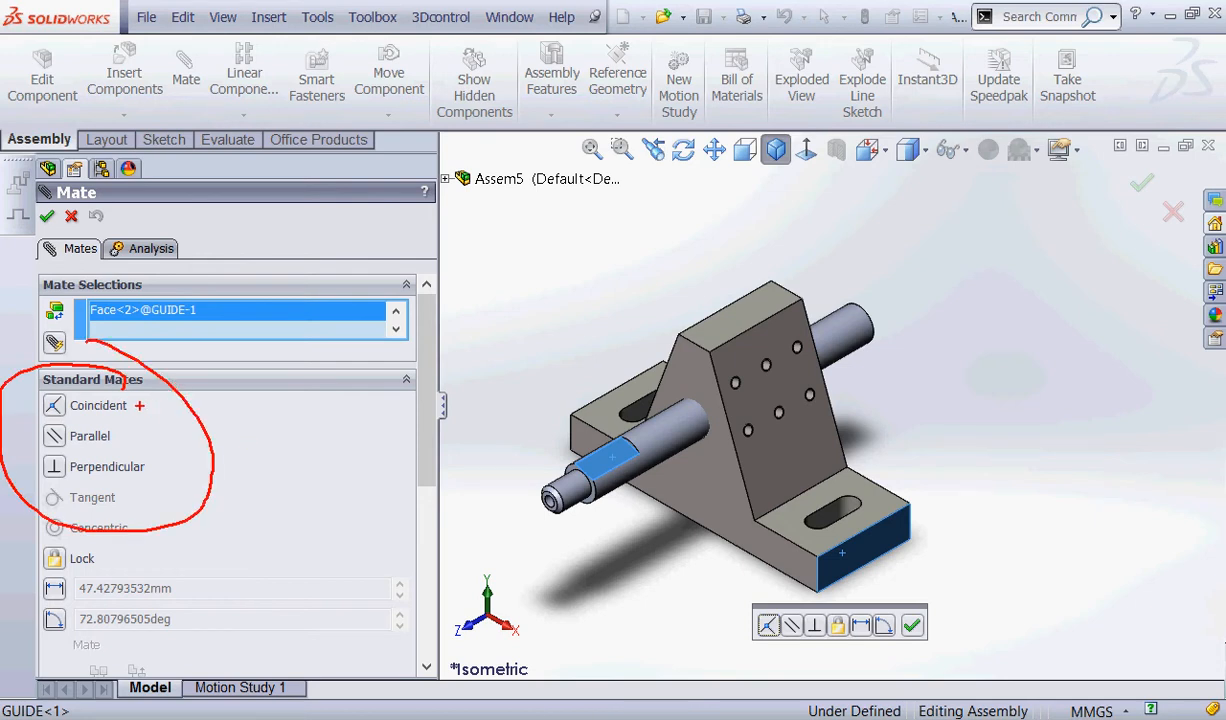
{"action": "left_click_drag", "start_coordinate": [140, 405], "coordinate": [200, 401]}
{"action": "left_click_drag", "start_coordinate": [129, 437], "coordinate": [170, 436]}
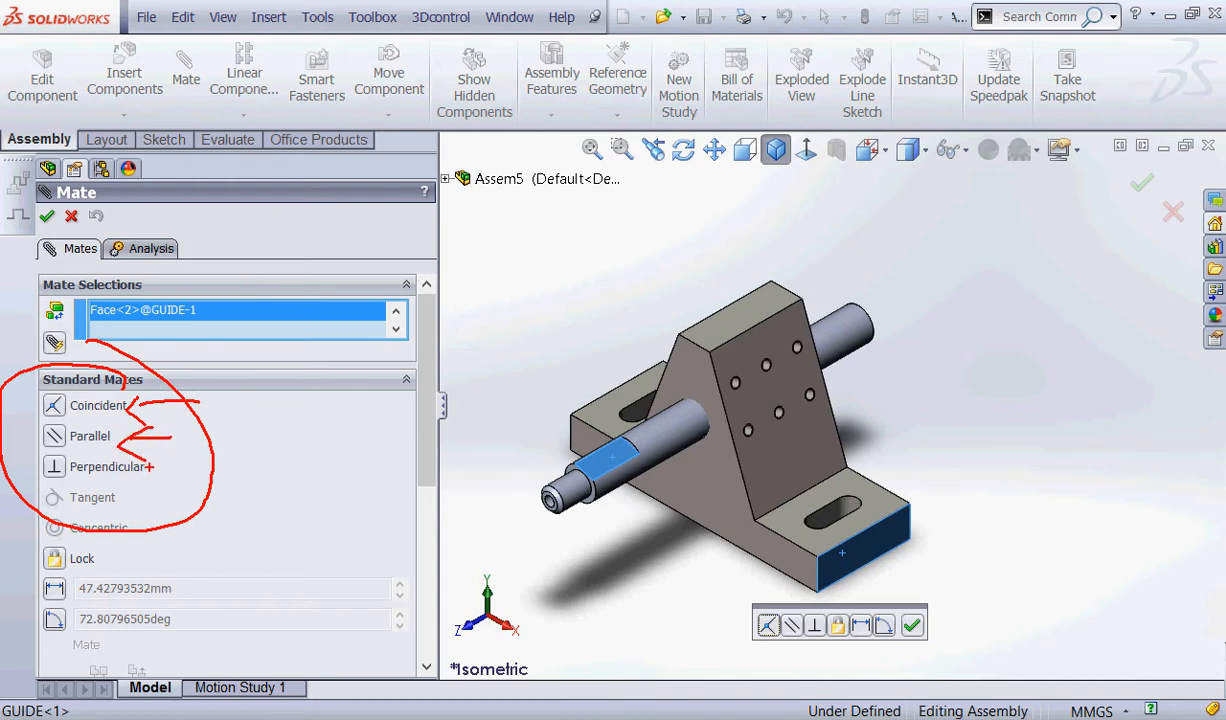
{"action": "left_click_drag", "start_coordinate": [151, 466], "coordinate": [208, 464]}
{"action": "key", "text": "Escape"}
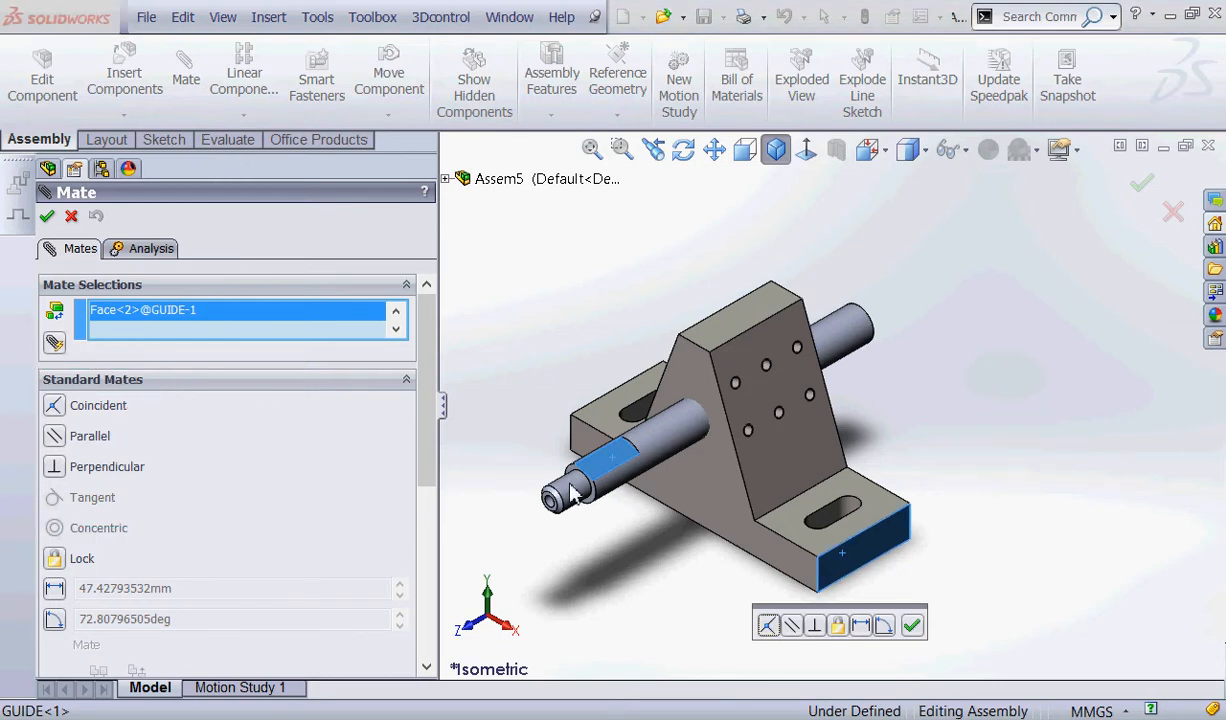
{"action": "left_click", "coordinate": [54, 436]}
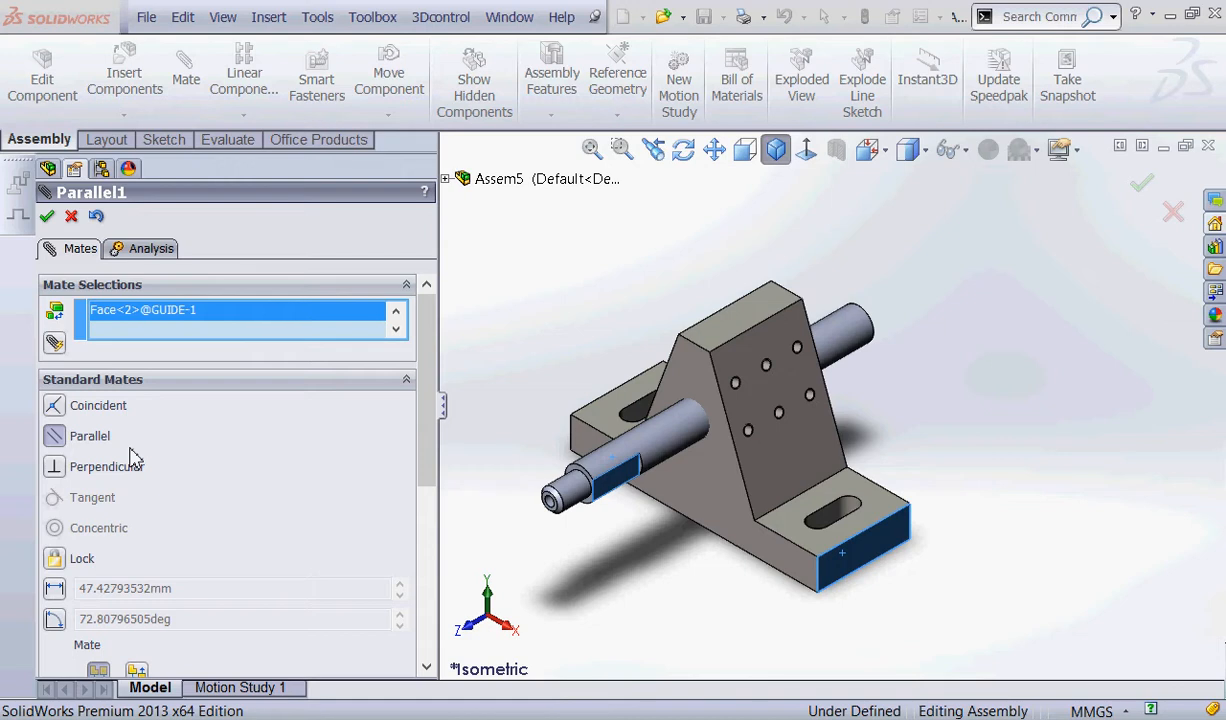
{"action": "left_click", "coordinate": [47, 216]}
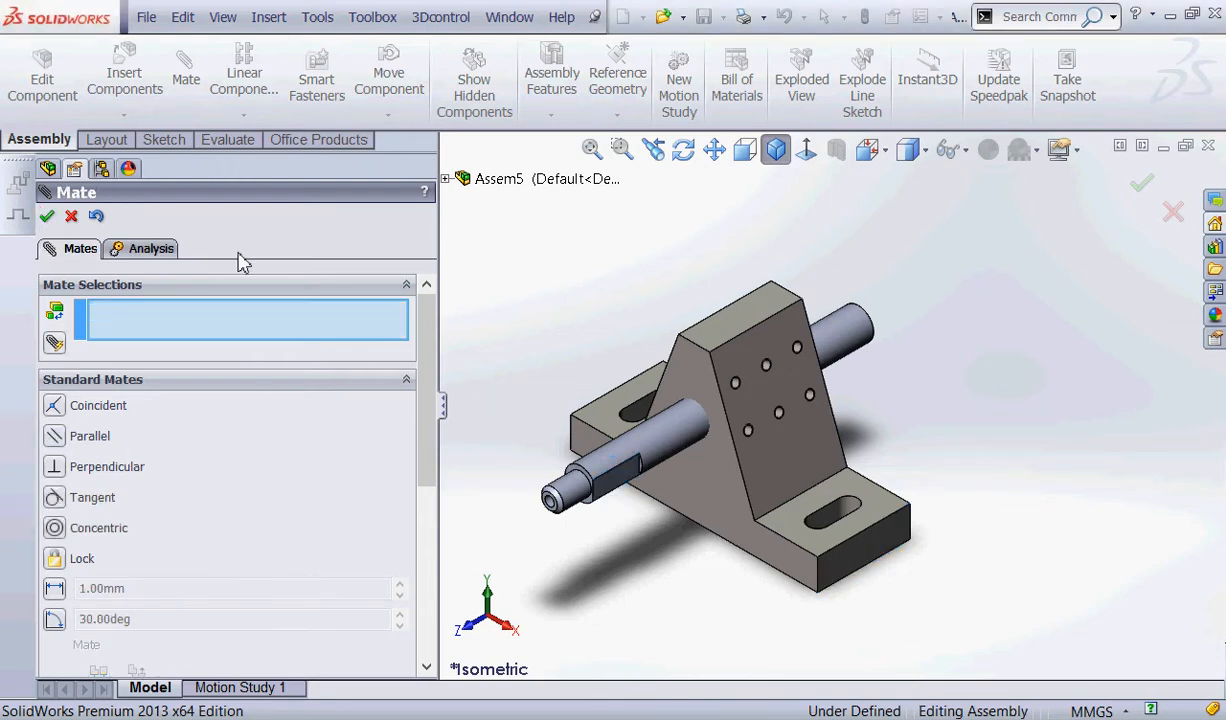
{"action": "left_click", "coordinate": [47, 216]}
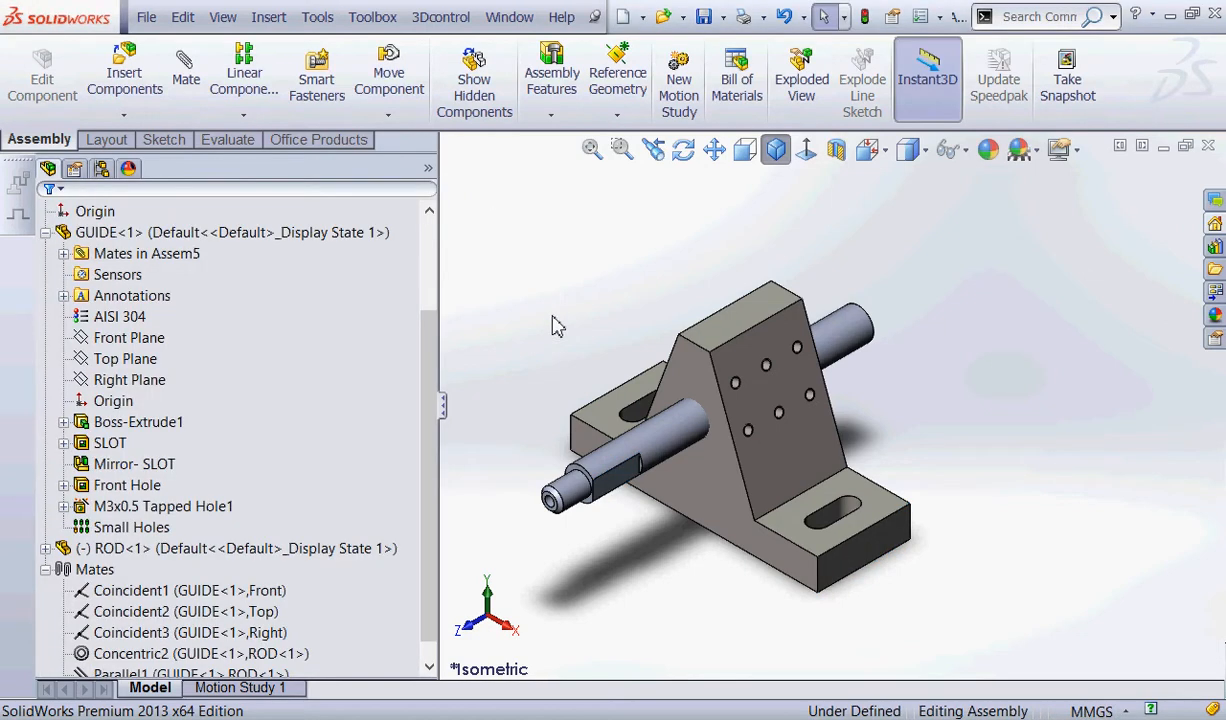
Test ROD's remaining freedom of movement in the assembly and clear the selection.
{"action": "left_click_drag", "start_coordinate": [618, 443], "coordinate": [625, 475]}
{"action": "left_click", "coordinate": [536, 247]}
{"action": "scroll", "coordinate": [566, 260], "scroll_direction": "up", "scroll_amount": 3}
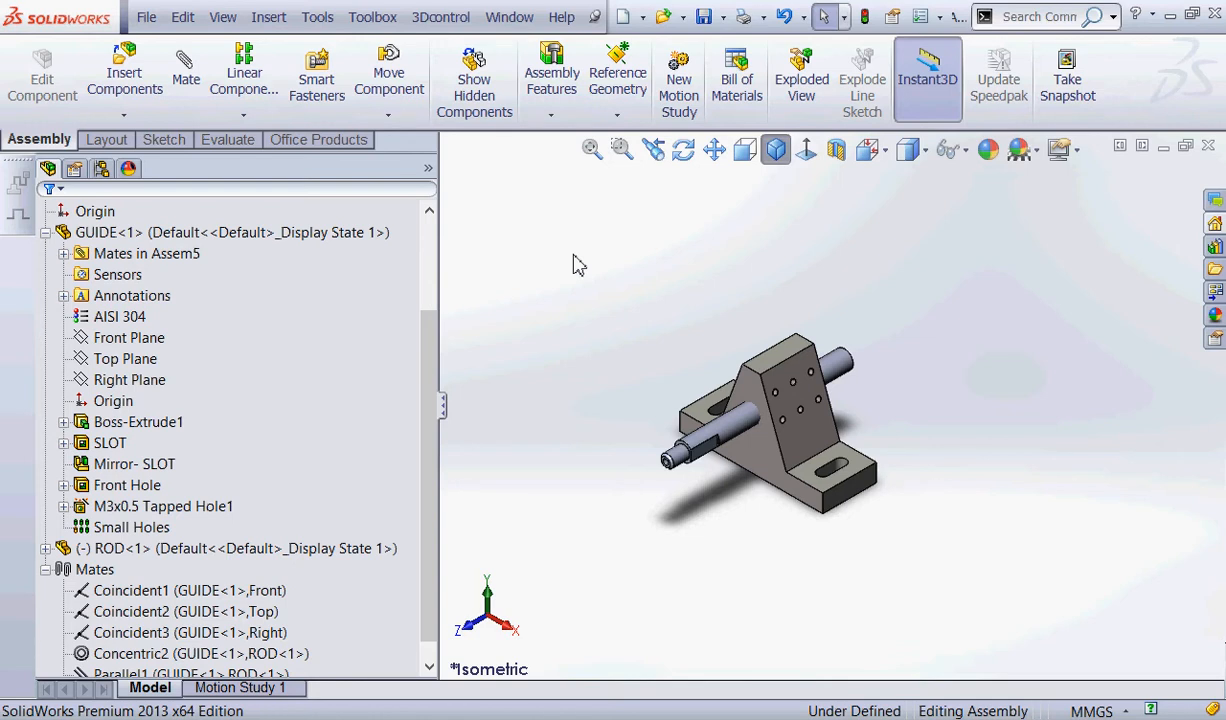
Switch to the GUIDE part and display the dimensions of the sketch under its Front Hole feature.
{"action": "left_click", "coordinate": [509, 17]}
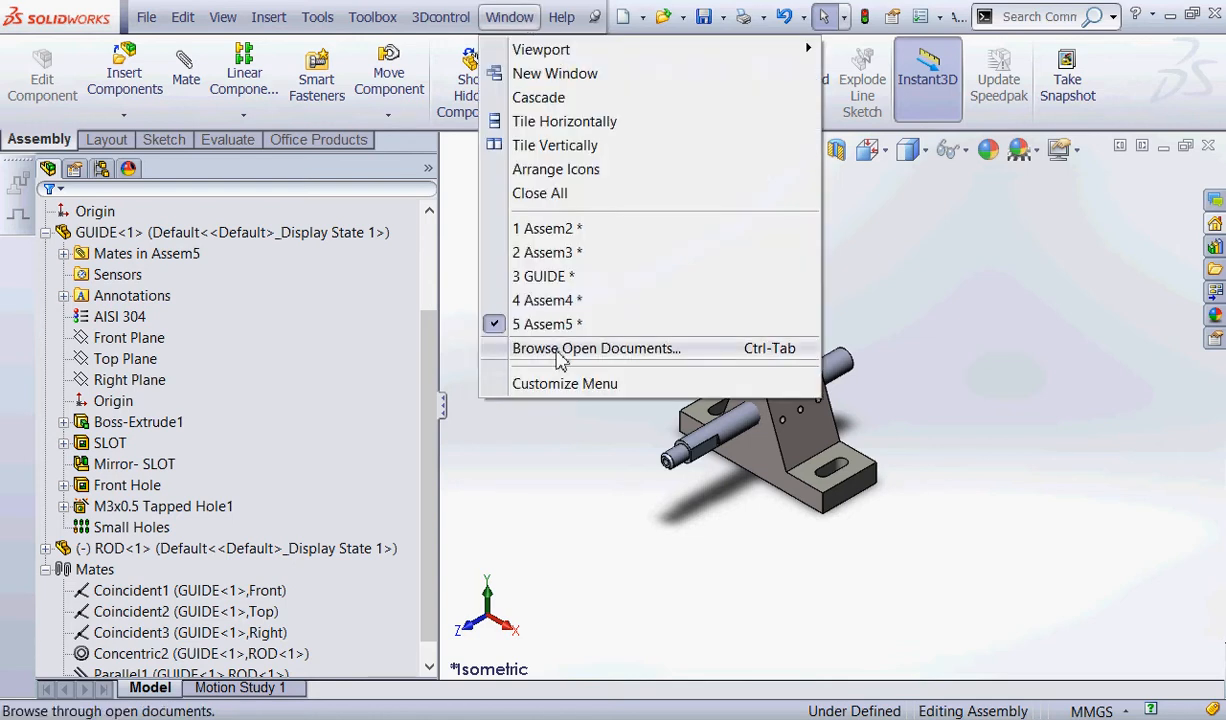
{"action": "left_click", "coordinate": [545, 276]}
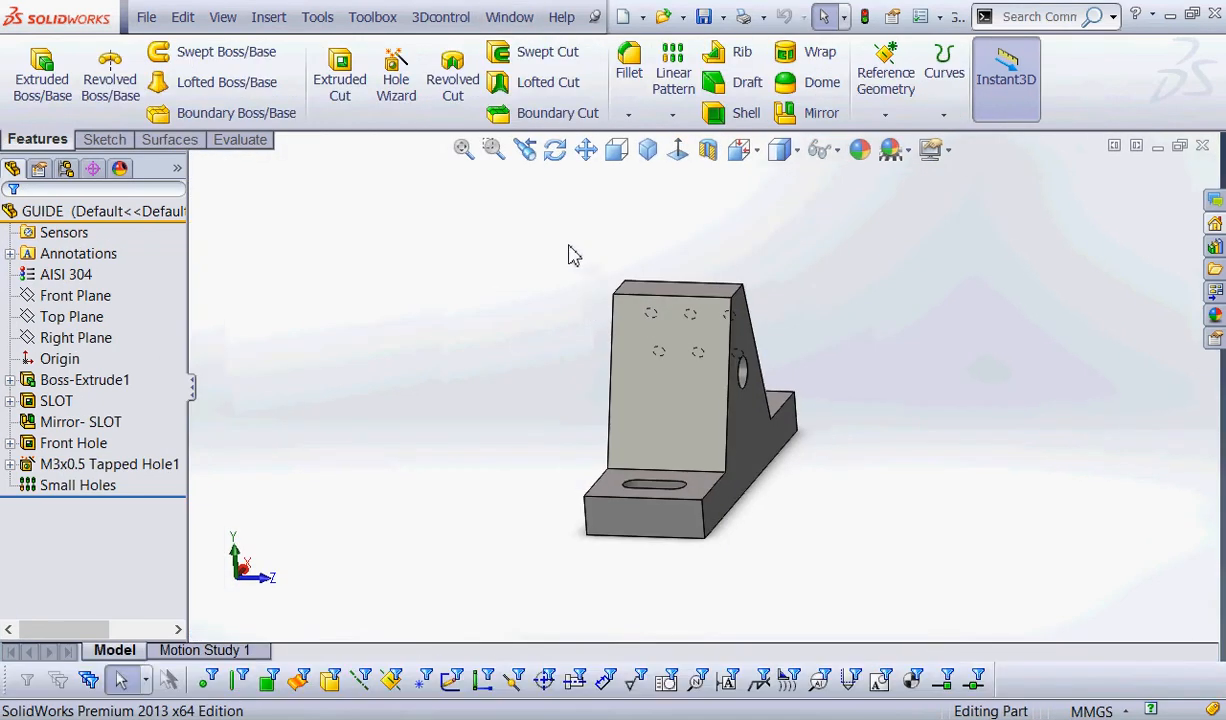
{"action": "left_click", "coordinate": [70, 446]}
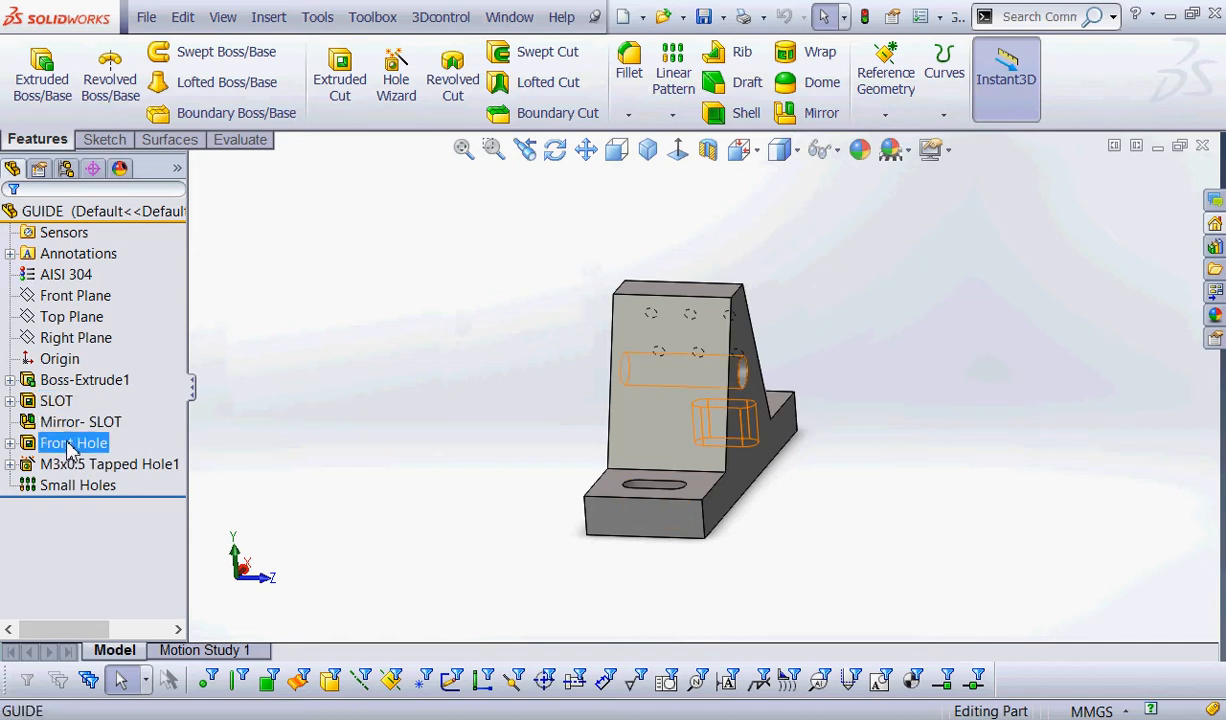
{"action": "right_click", "coordinate": [70, 447]}
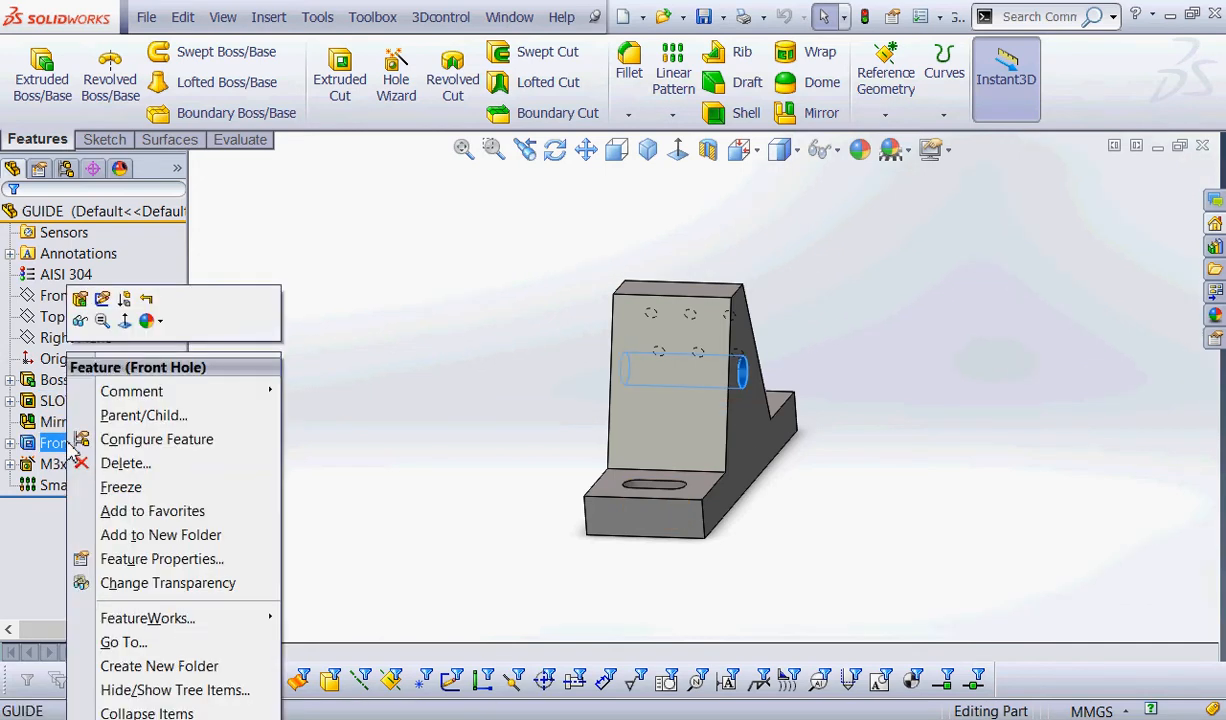
{"action": "left_click", "coordinate": [433, 380]}
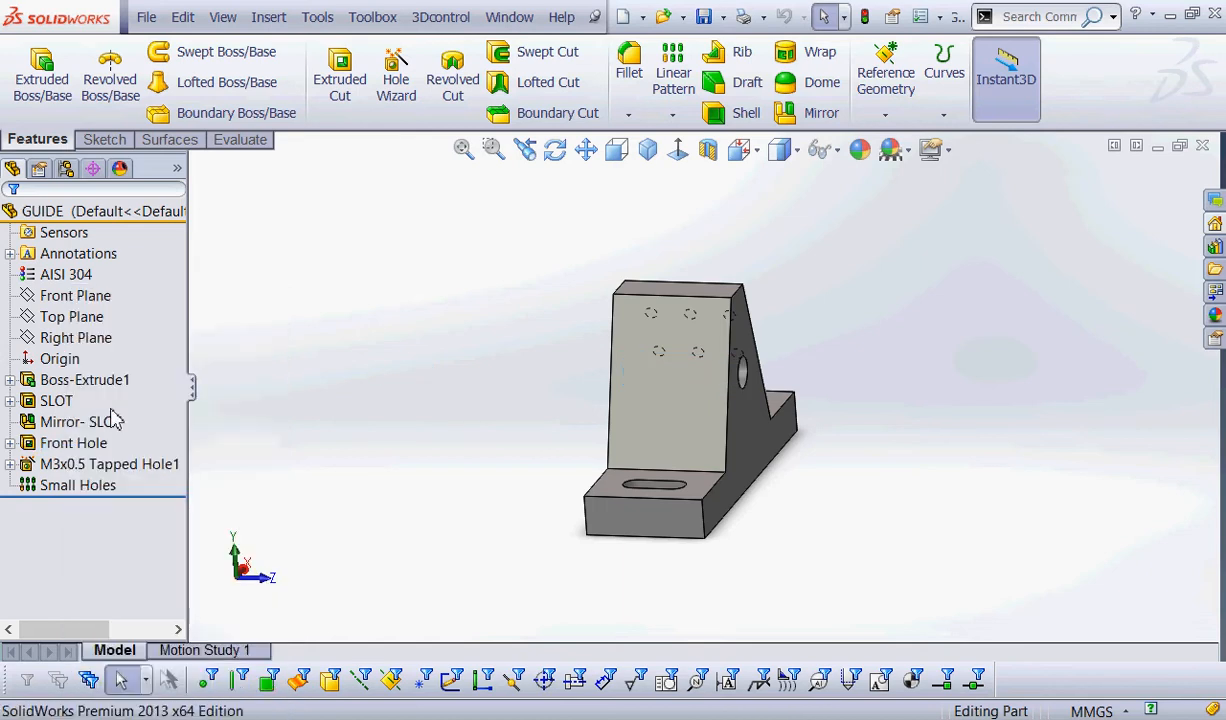
{"action": "left_click", "coordinate": [10, 443]}
{"action": "left_click", "coordinate": [82, 464]}
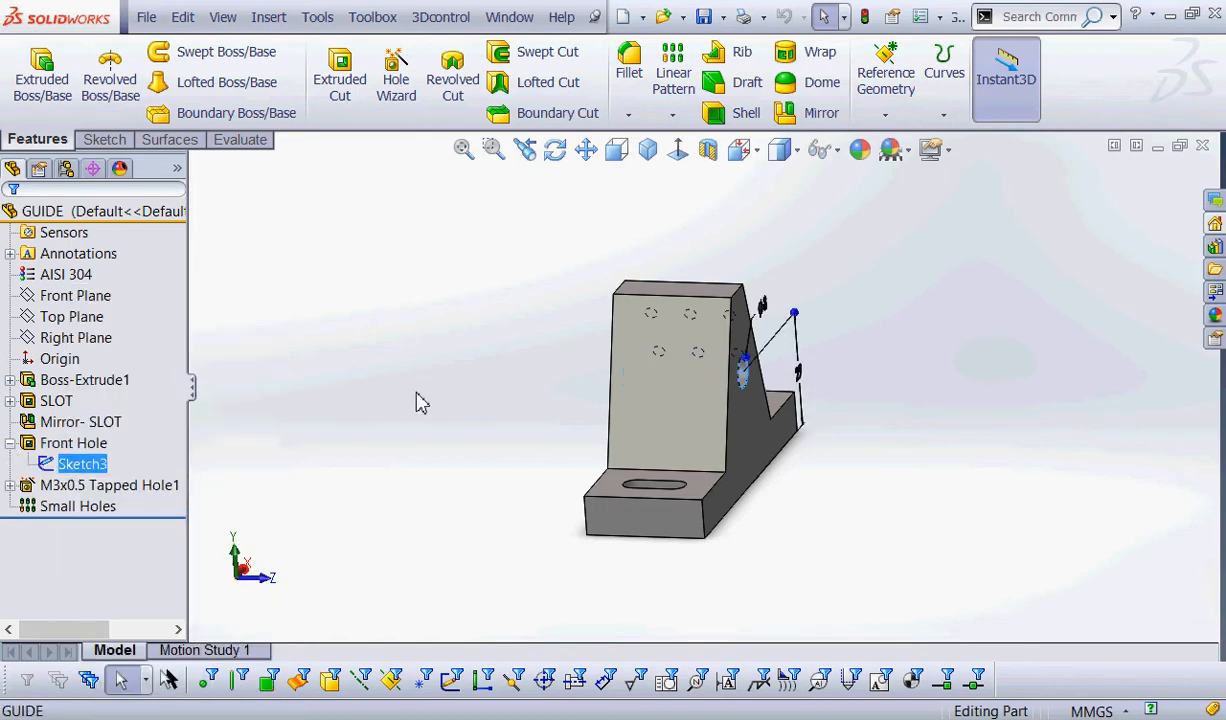
{"action": "middle_click_drag", "start_coordinate": [491, 329], "coordinate": [458, 321]}
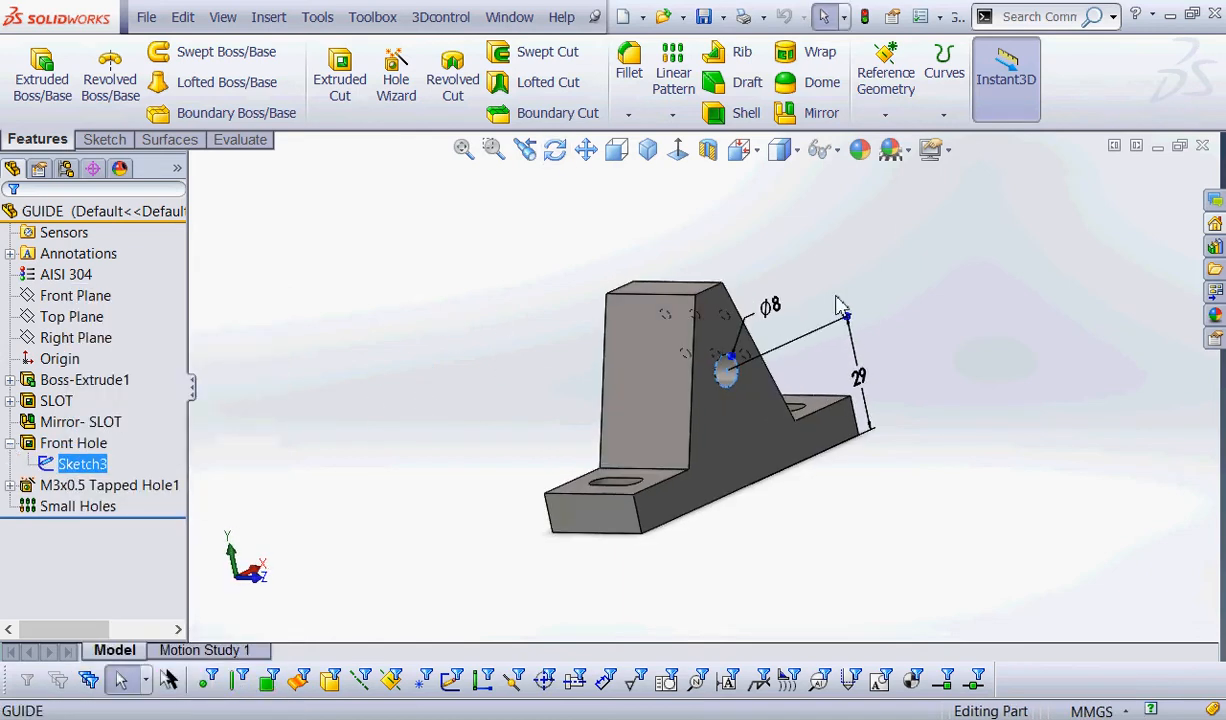
Set the front hole's diameter to 10 mm and rebuild the GUIDE part.
{"action": "left_click", "coordinate": [769, 306]}
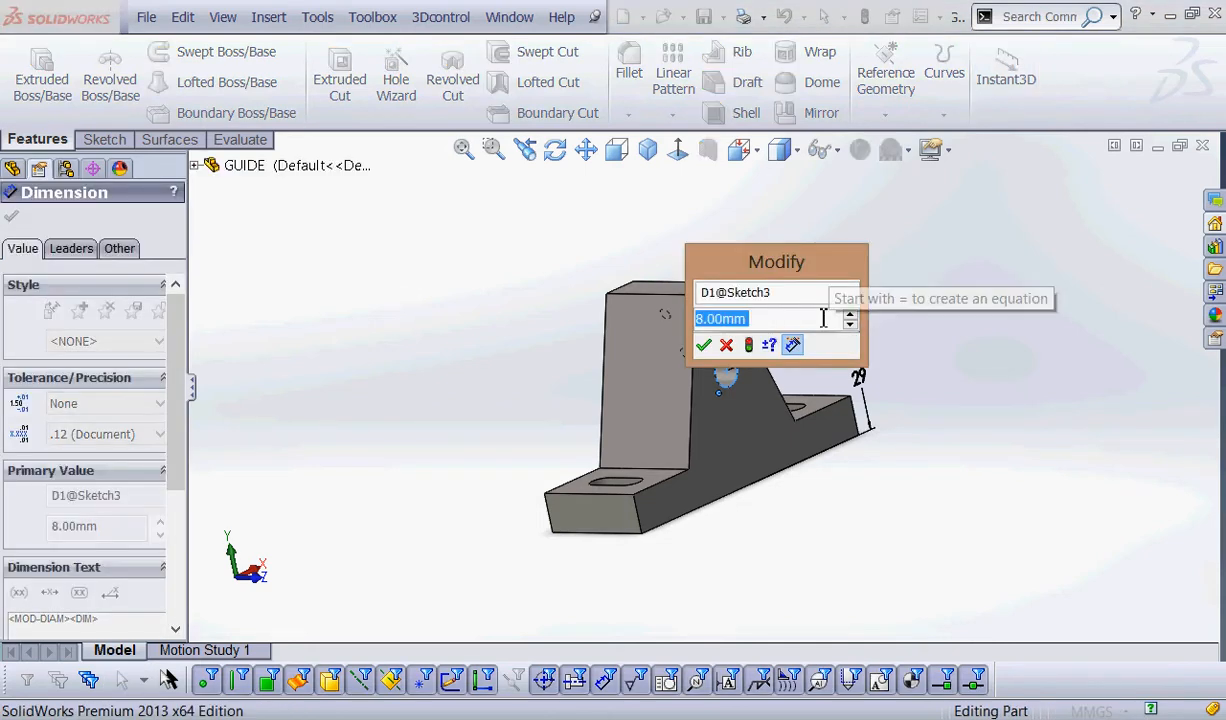
{"action": "type", "text": "10"}
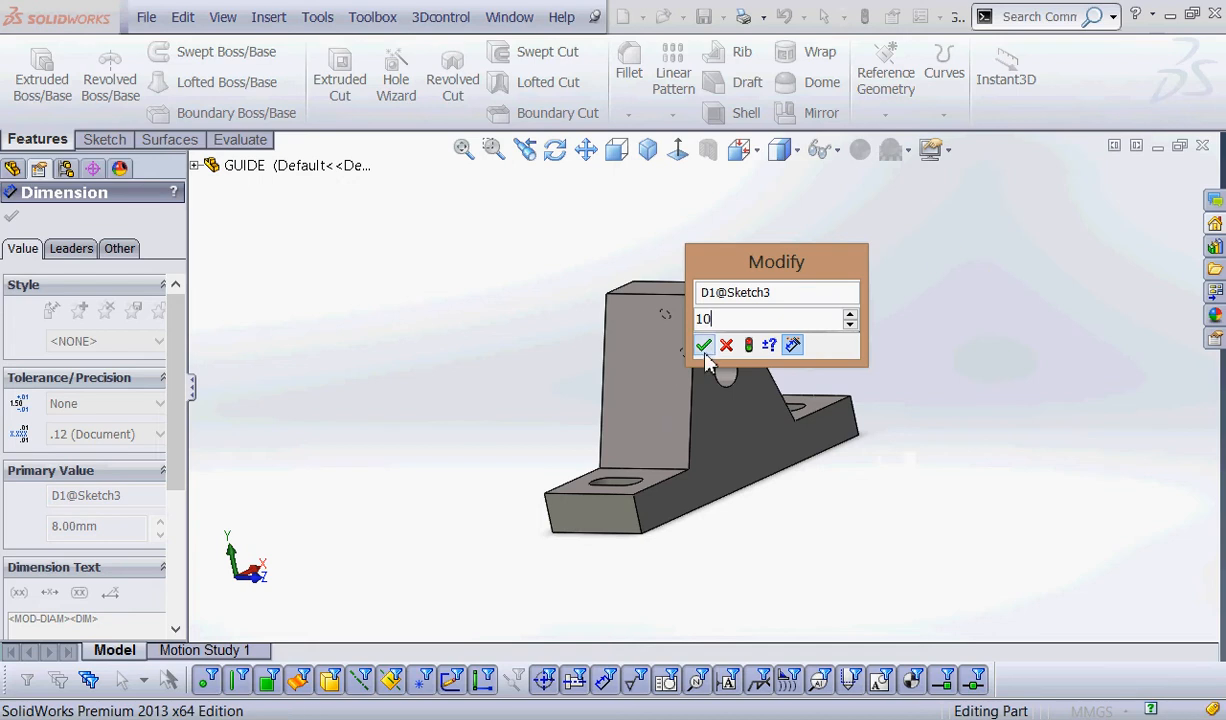
{"action": "left_click", "coordinate": [703, 346]}
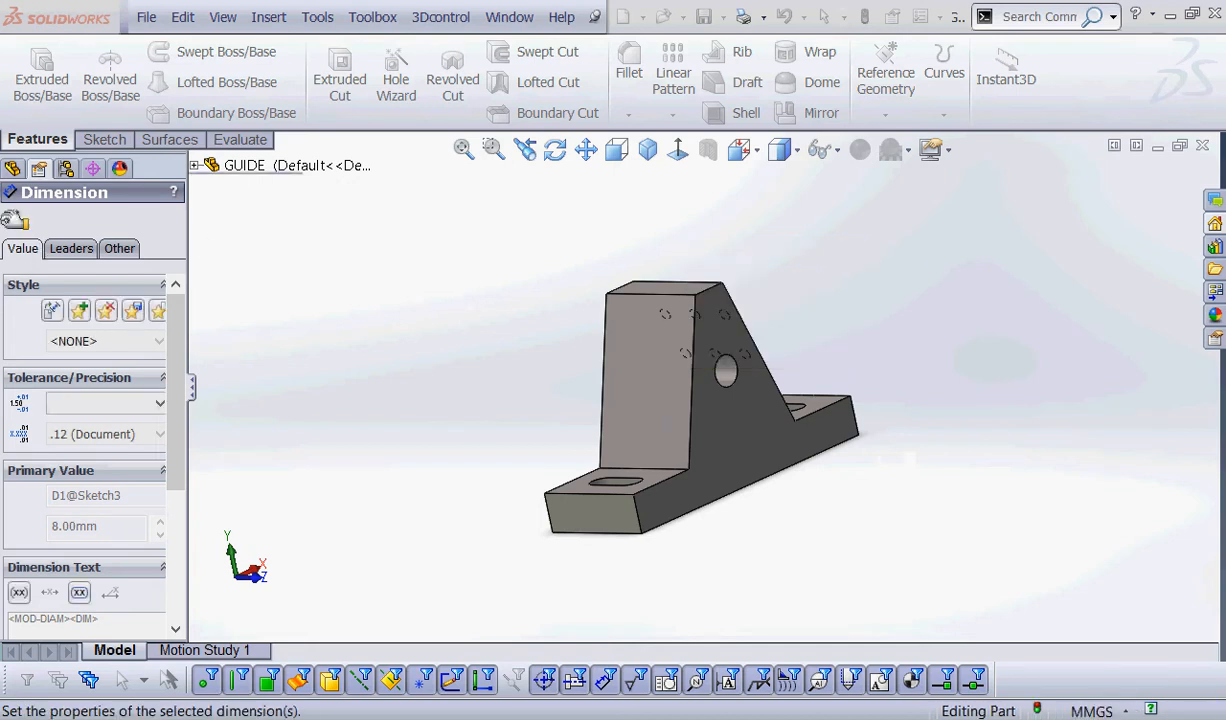
{"action": "left_click", "coordinate": [281, 261]}
{"action": "left_click", "coordinate": [397, 323]}
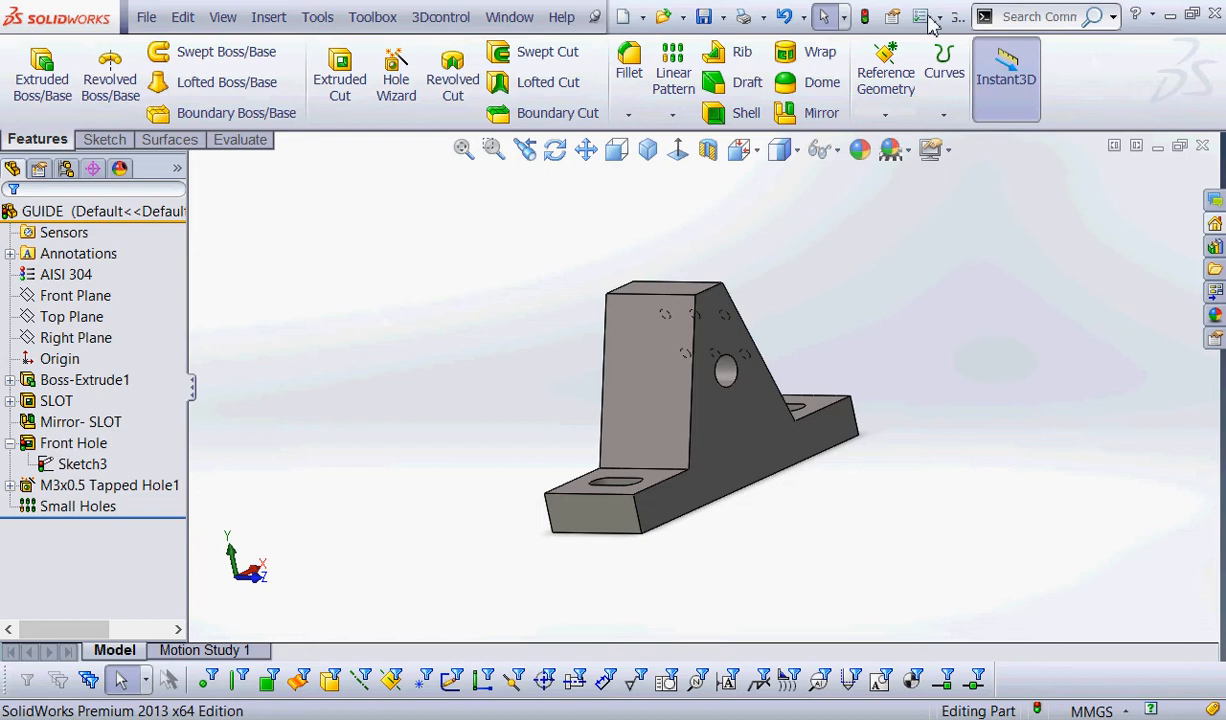
{"action": "left_click", "coordinate": [864, 16]}
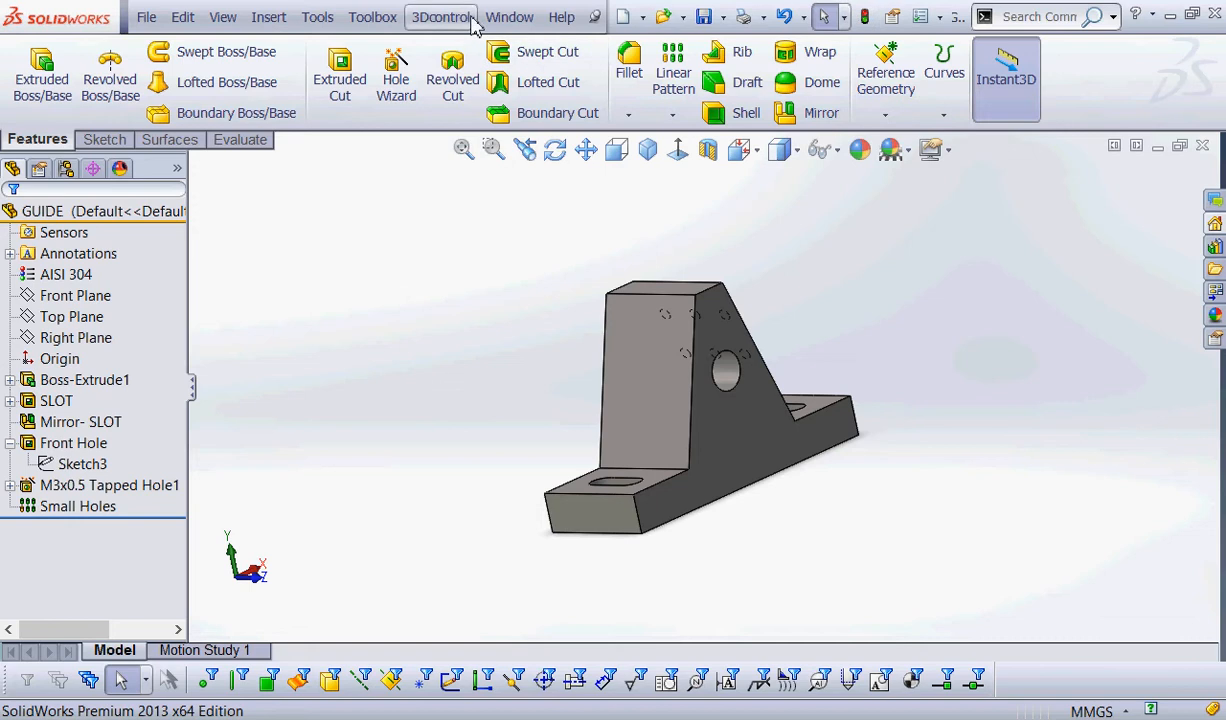
Return to the Assem5 assembly and inspect ROD's fit in GUIDE's front hole.
{"action": "left_click", "coordinate": [505, 18]}
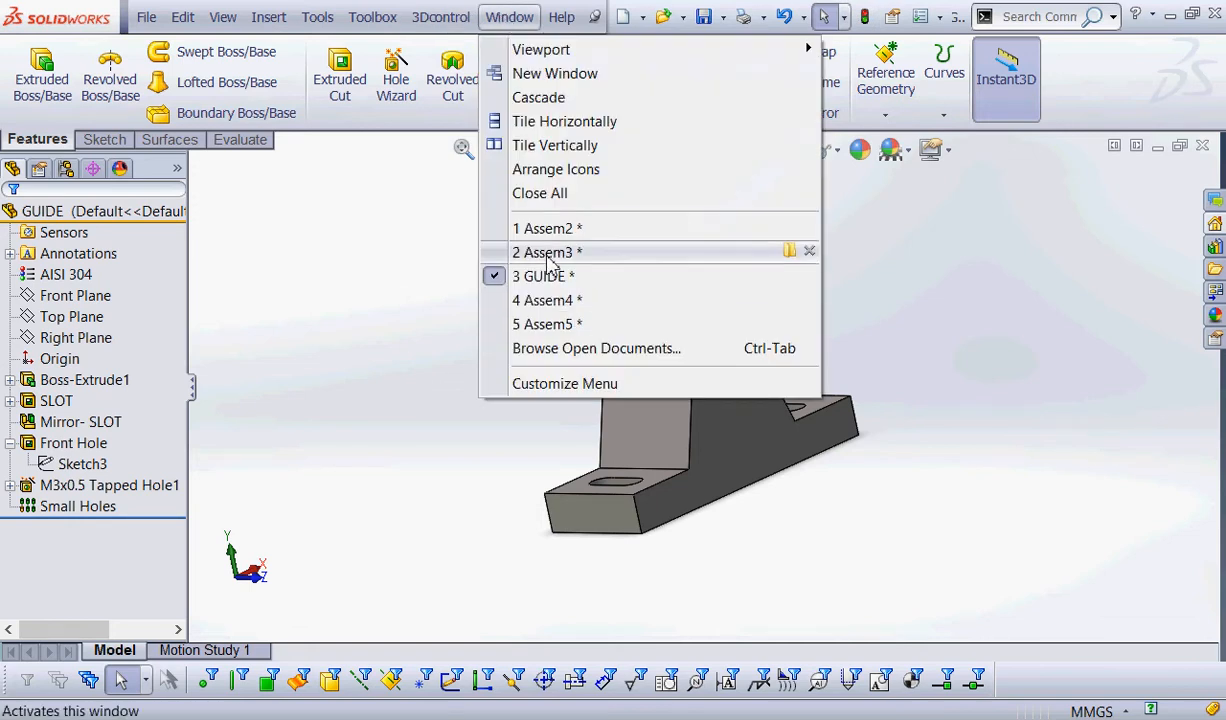
{"action": "left_click", "coordinate": [546, 327]}
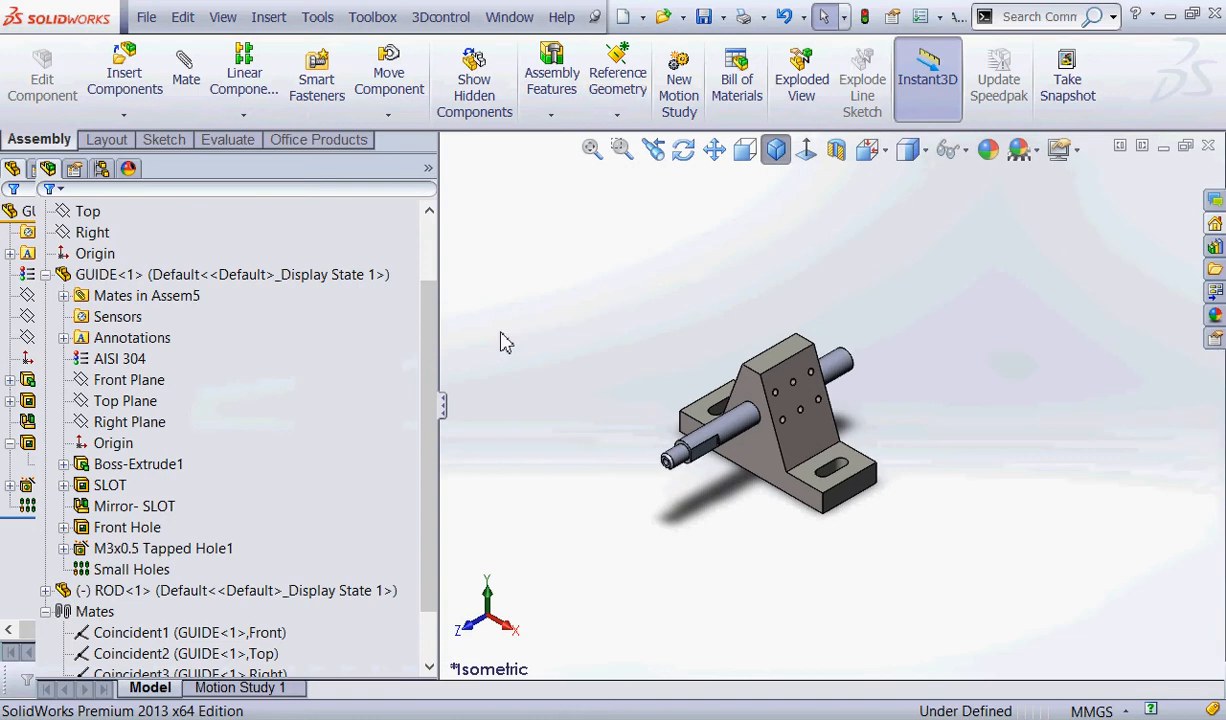
{"action": "scroll", "coordinate": [792, 405], "scroll_direction": "down", "scroll_amount": 5}
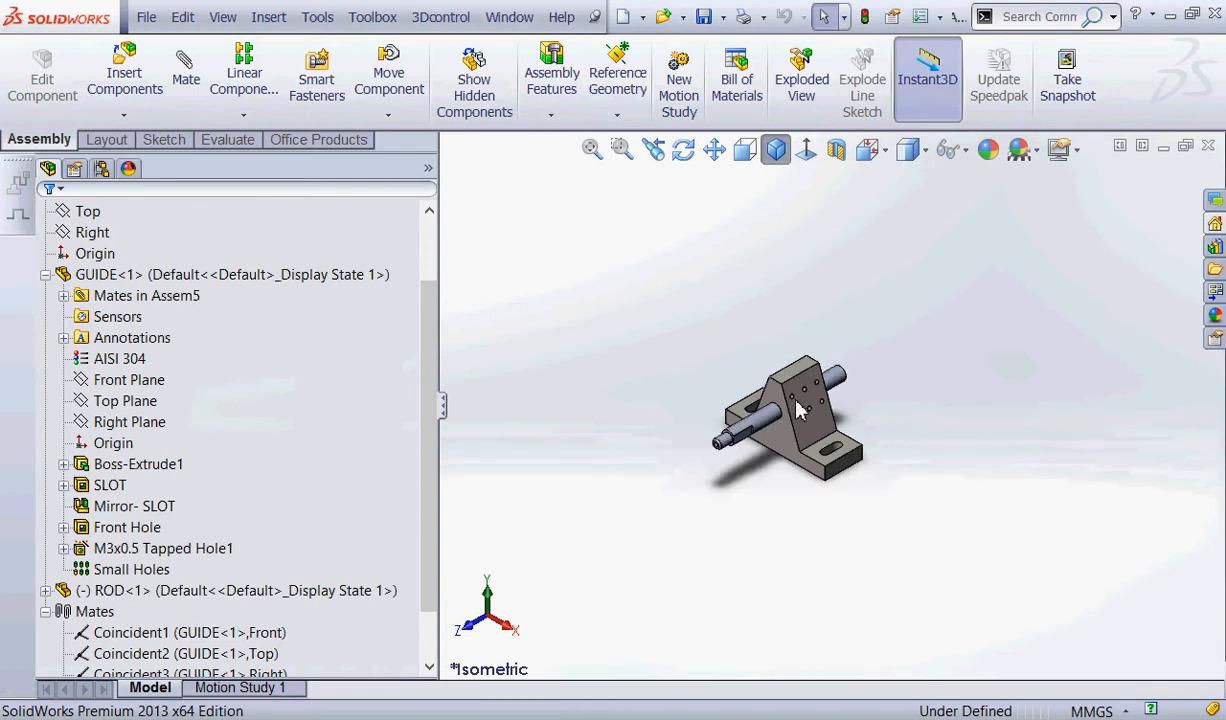
{"action": "left_click_drag", "start_coordinate": [705, 490], "coordinate": [722, 447]}
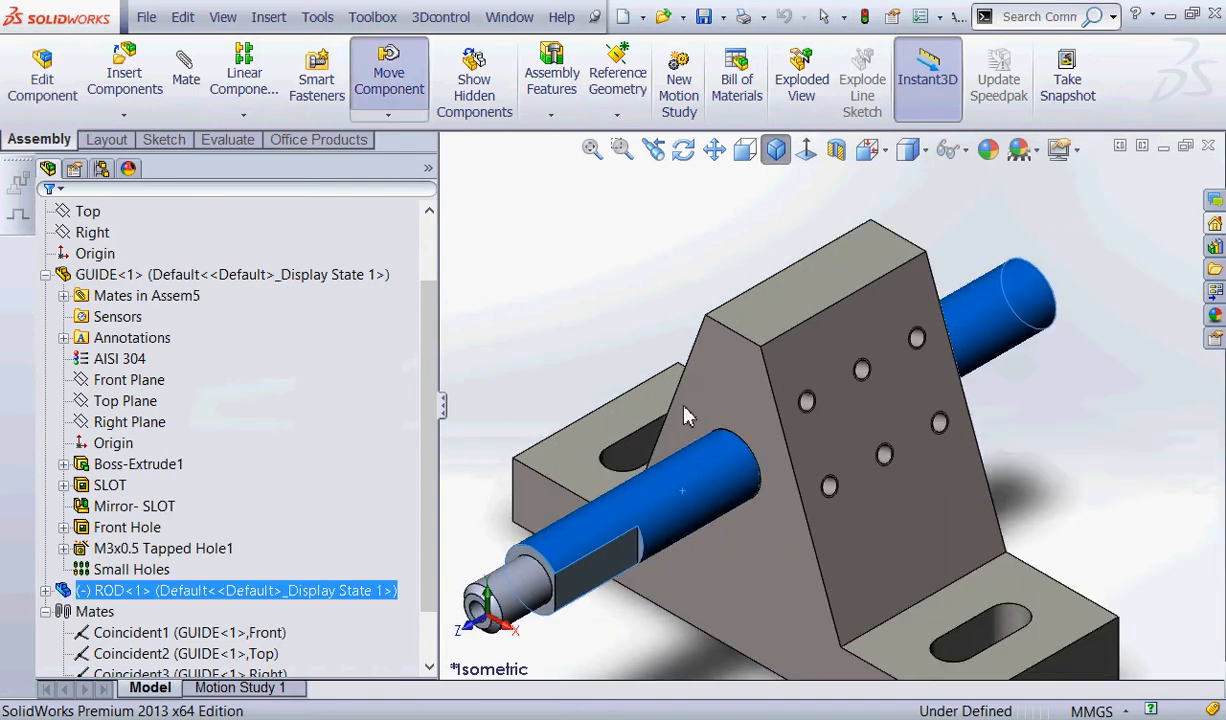
{"action": "left_click", "coordinate": [535, 255]}
{"action": "scroll", "coordinate": [545, 212], "scroll_direction": "up", "scroll_amount": 2}
{"action": "scroll", "coordinate": [565, 247], "scroll_direction": "up", "scroll_amount": 2}
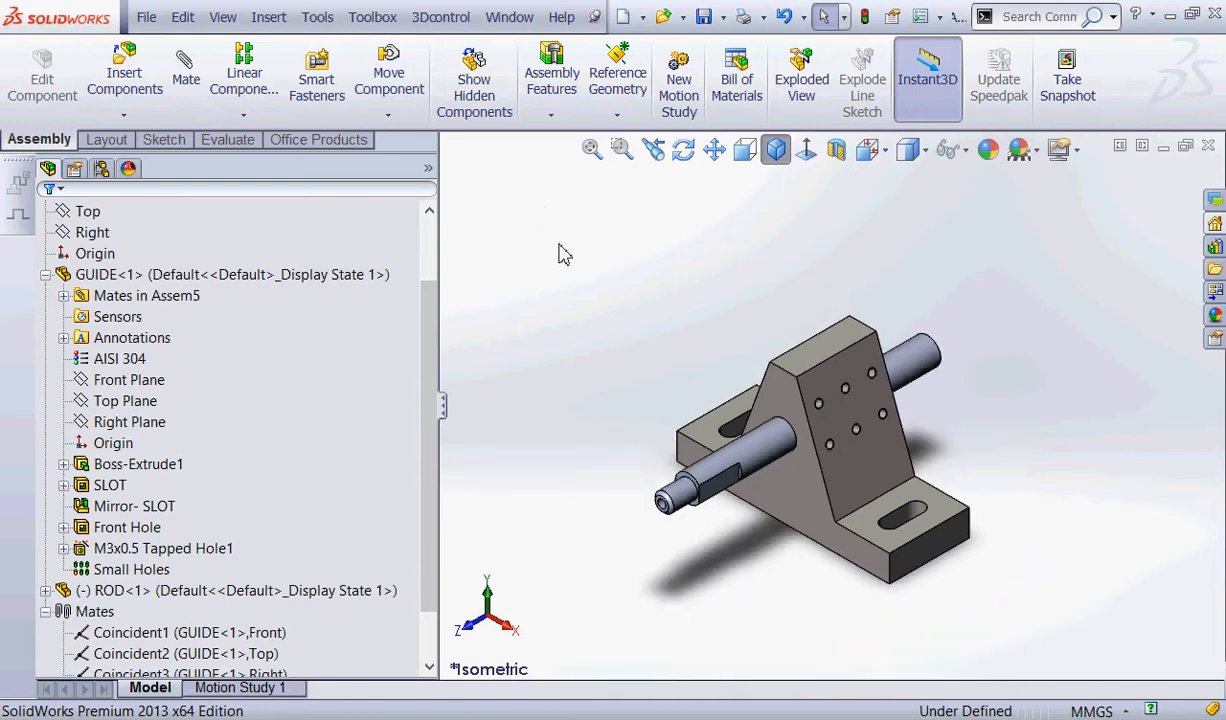
Insert the PLATE part from the Spring 2014 Projects folder and place it above and behind GUIDE.
{"action": "left_click", "coordinate": [123, 72]}
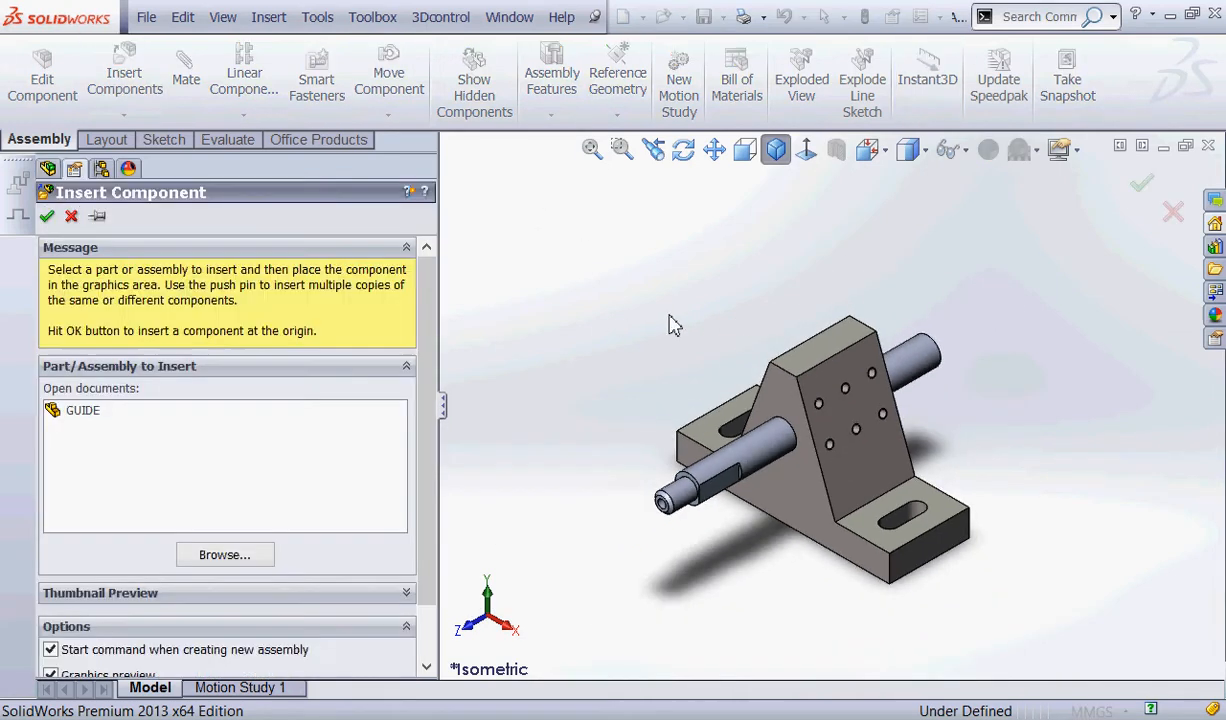
{"action": "left_click", "coordinate": [233, 555]}
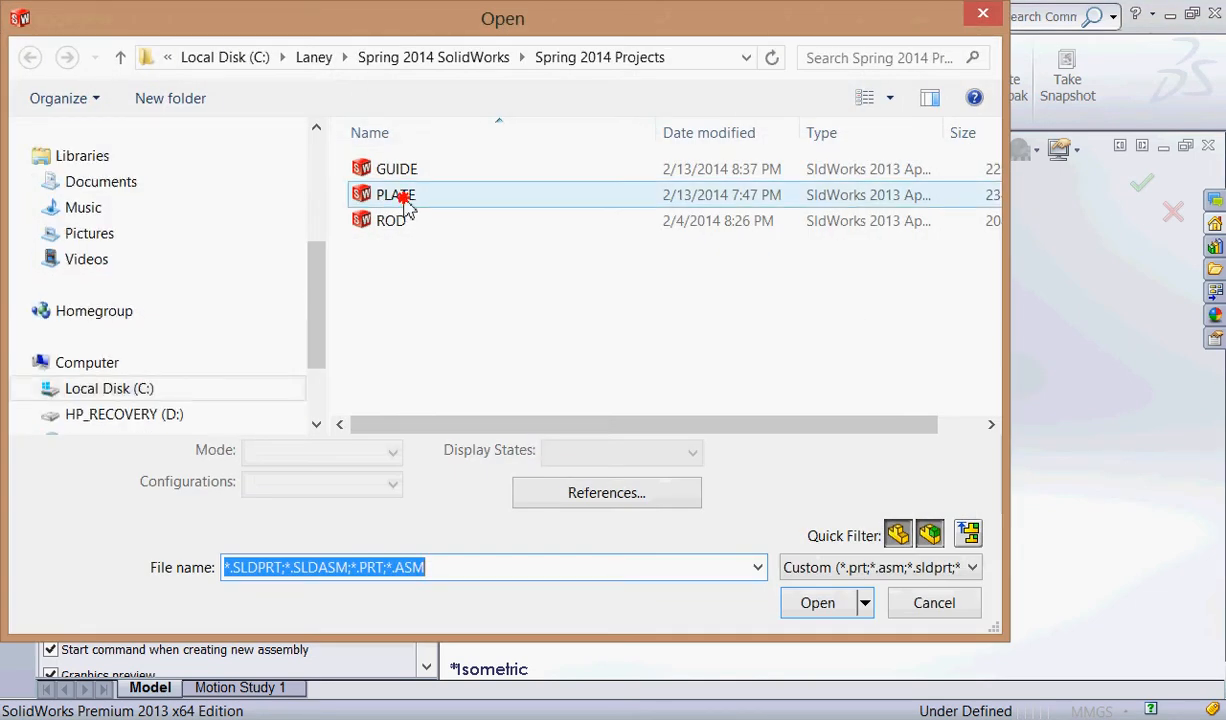
{"action": "left_click", "coordinate": [398, 195]}
{"action": "left_click", "coordinate": [814, 604]}
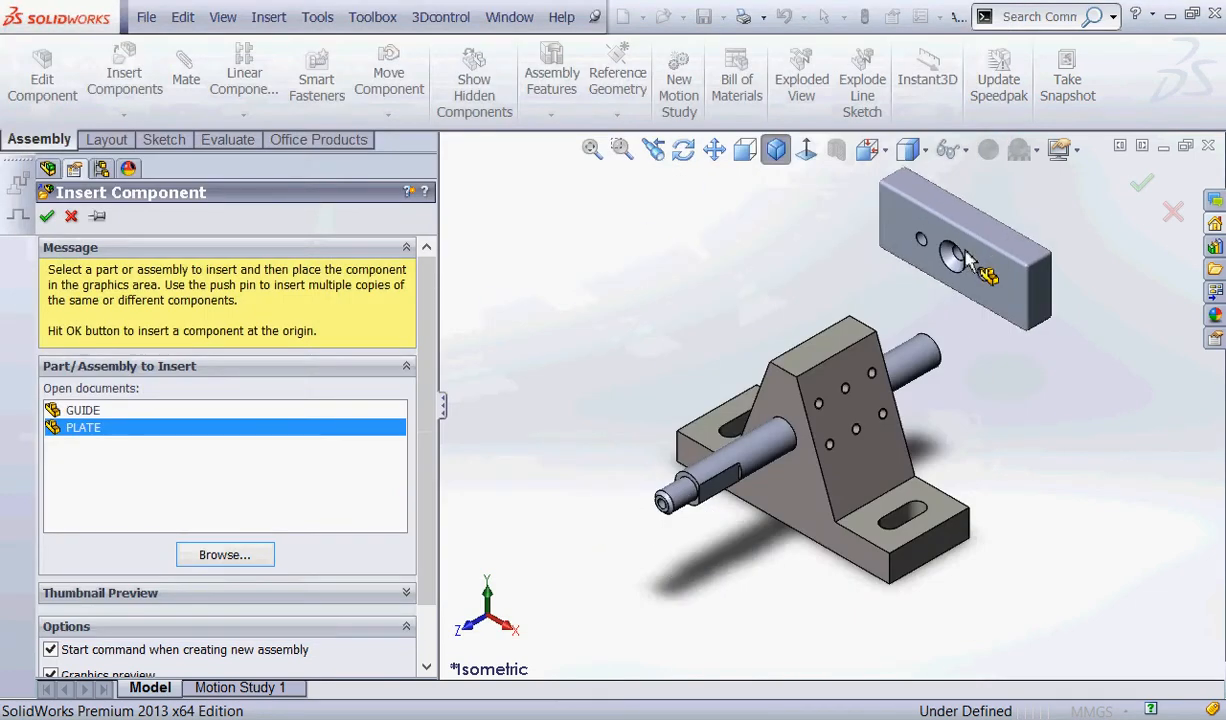
{"action": "left_click", "coordinate": [970, 258]}
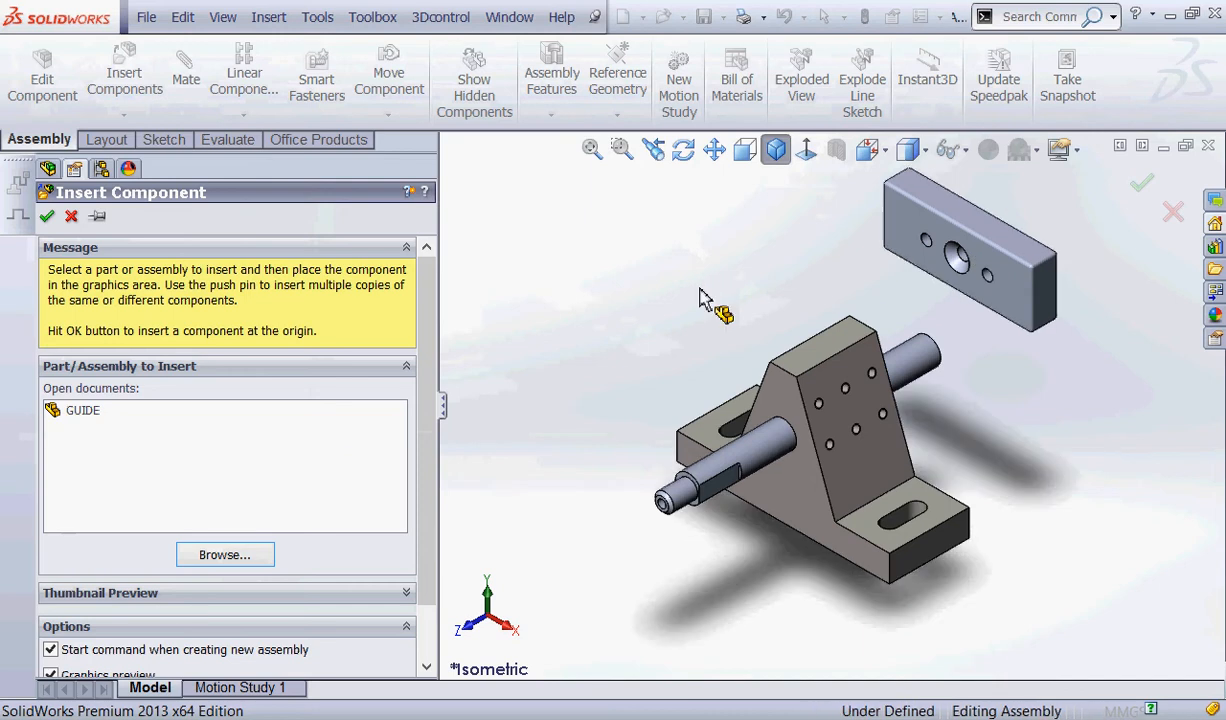
{"action": "left_click", "coordinate": [95, 253]}
Rotate PLATE freely with Rotate Component so the countersunk side of its centre hole faces away from GUIDE.
{"action": "scroll", "coordinate": [865, 356], "scroll_direction": "up", "scroll_amount": 3}
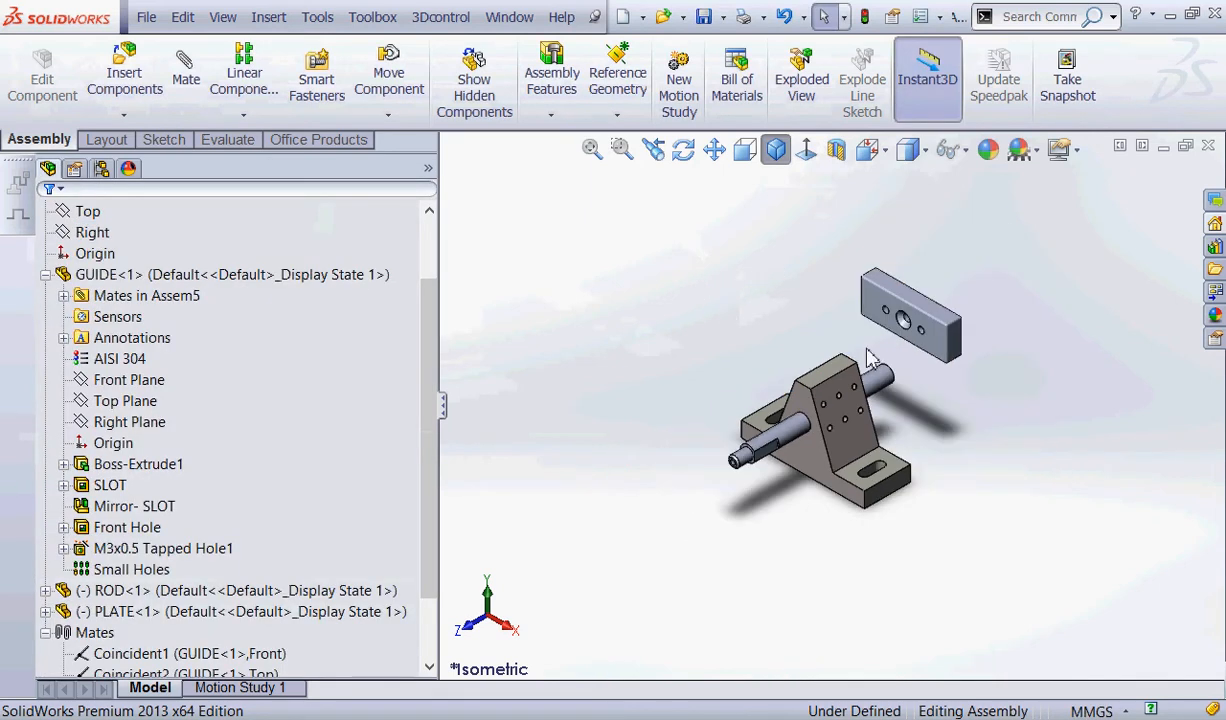
{"action": "middle_click_drag", "start_coordinate": [865, 356], "coordinate": [793, 267]}
{"action": "scroll", "coordinate": [963, 380], "scroll_direction": "down", "scroll_amount": 5}
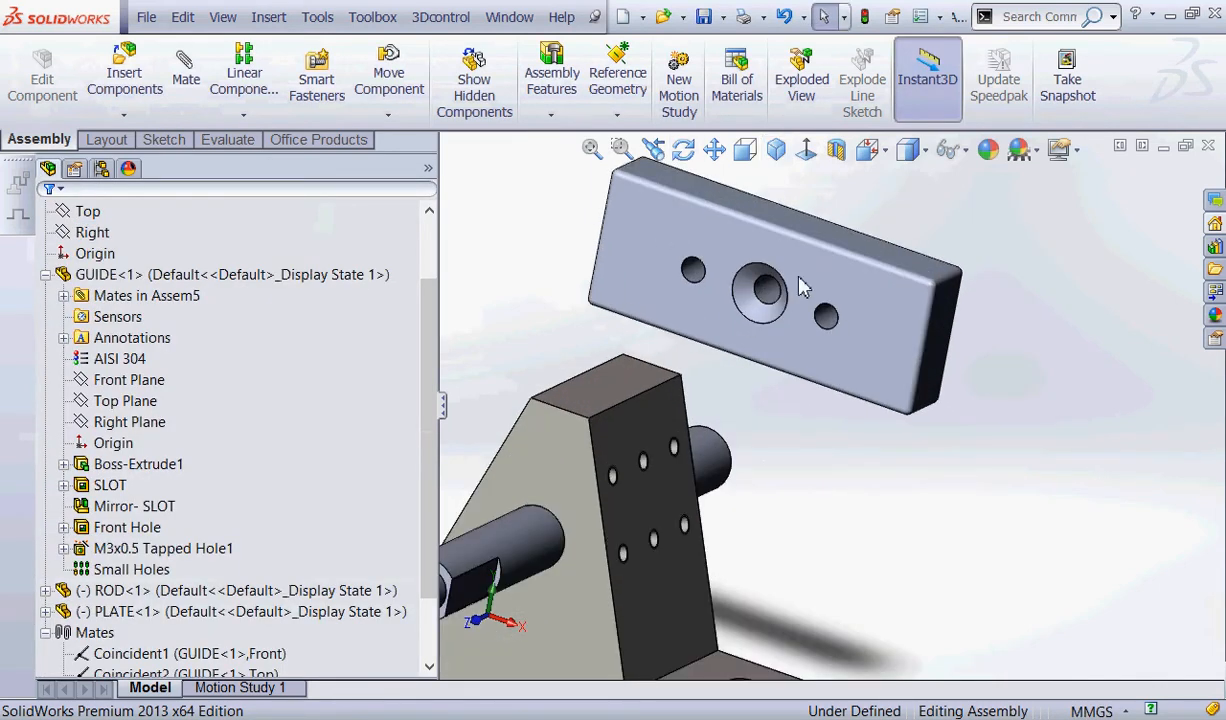
{"action": "scroll", "coordinate": [813, 383], "scroll_direction": "up", "scroll_amount": 4}
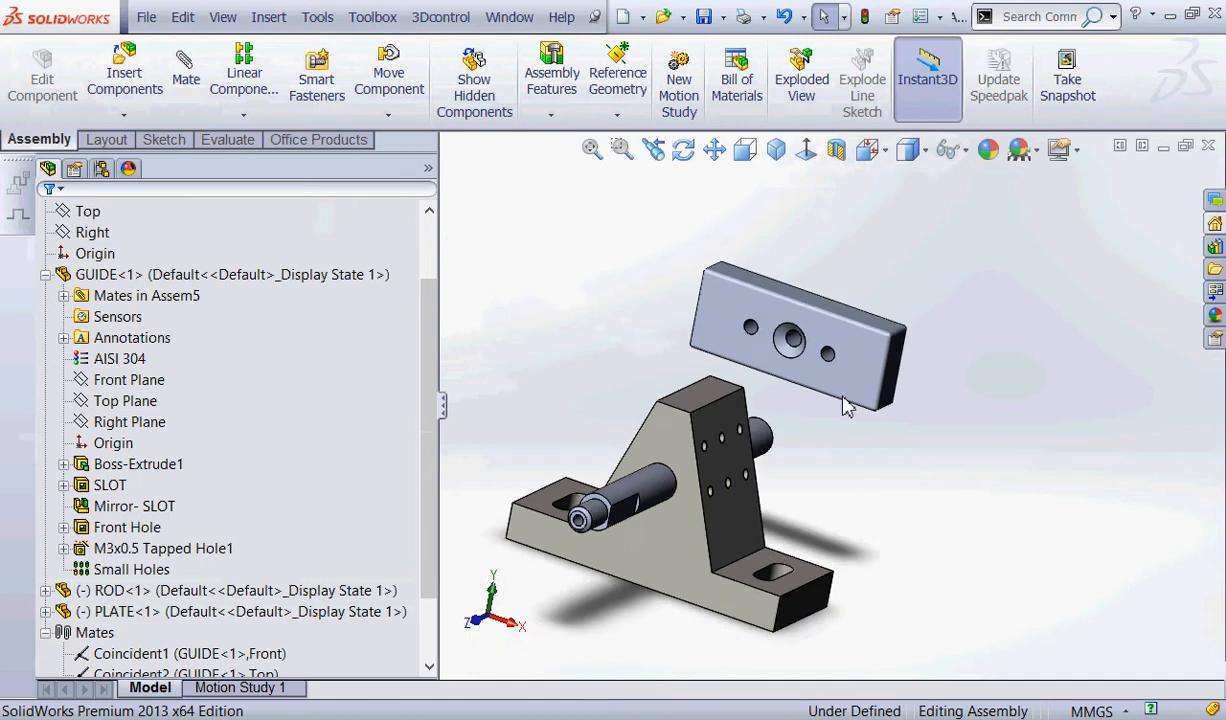
{"action": "middle_click_drag", "start_coordinate": [846, 405], "coordinate": [848, 464]}
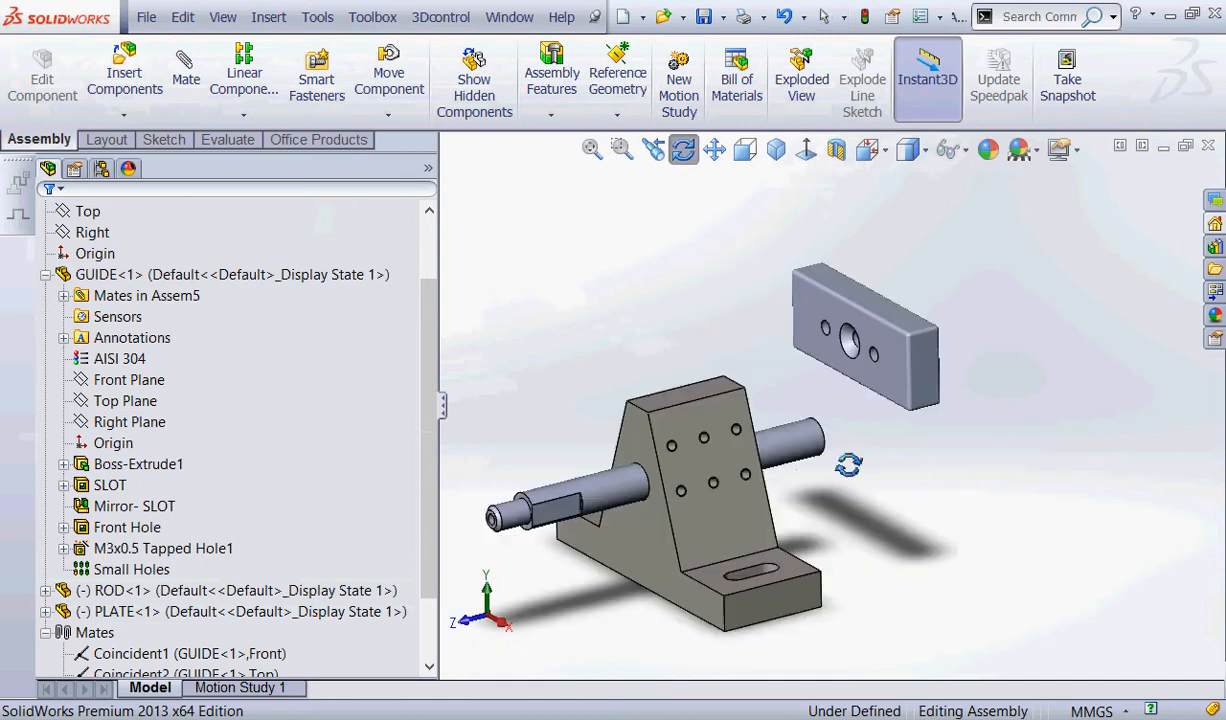
{"action": "left_click", "coordinate": [357, 117]}
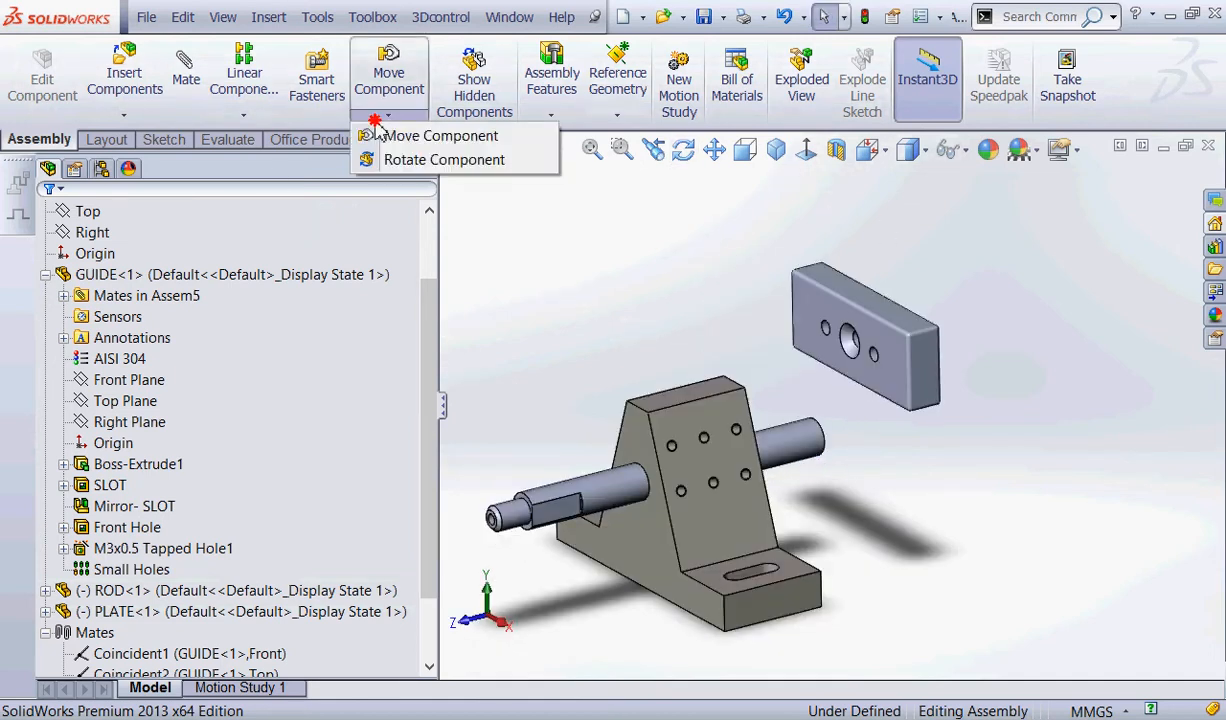
{"action": "left_click", "coordinate": [404, 162]}
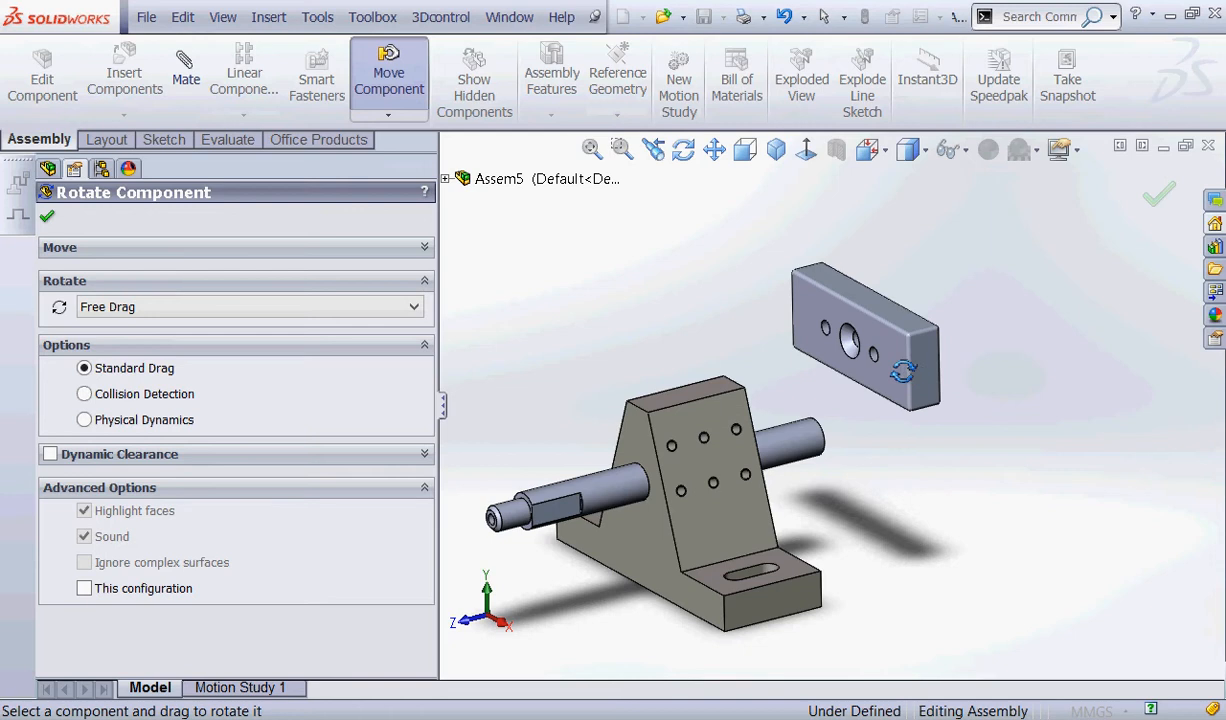
{"action": "left_click_drag", "start_coordinate": [857, 358], "coordinate": [698, 268]}
{"action": "right_click", "coordinate": [702, 270]}
{"action": "left_click", "coordinate": [724, 281]}
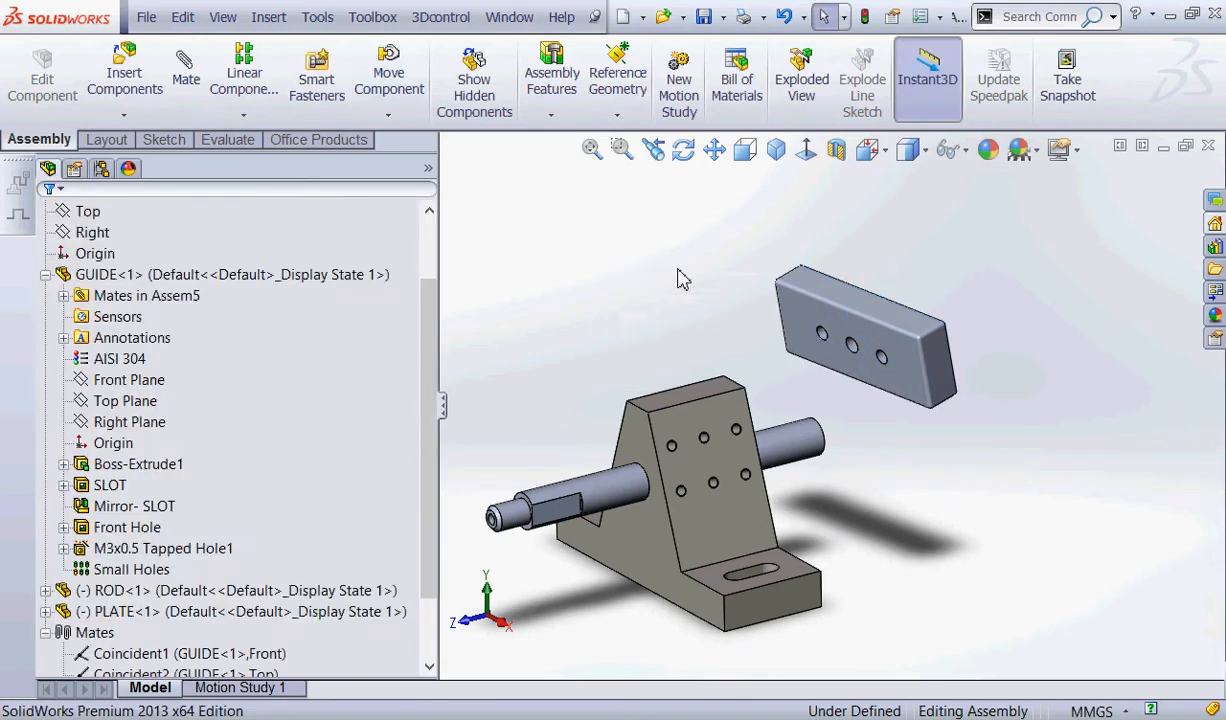
{"action": "middle_click_drag", "start_coordinate": [658, 290], "coordinate": [660, 250]}
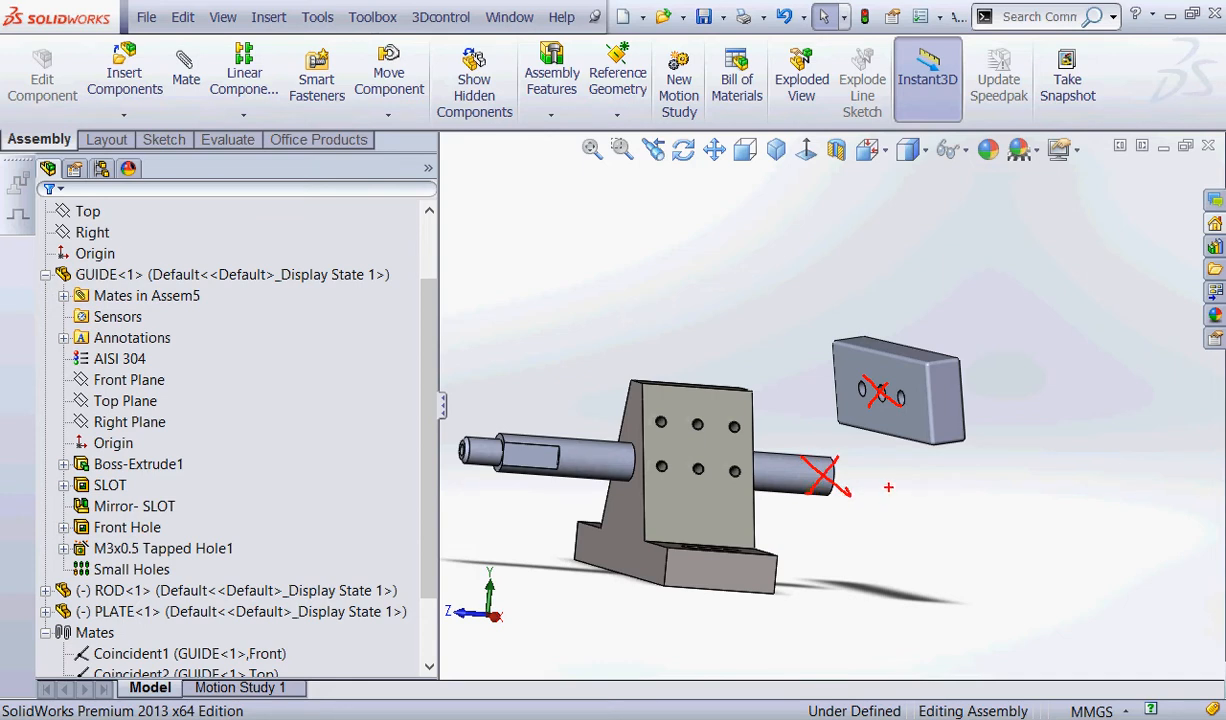
{"action": "key", "text": "Escape"}
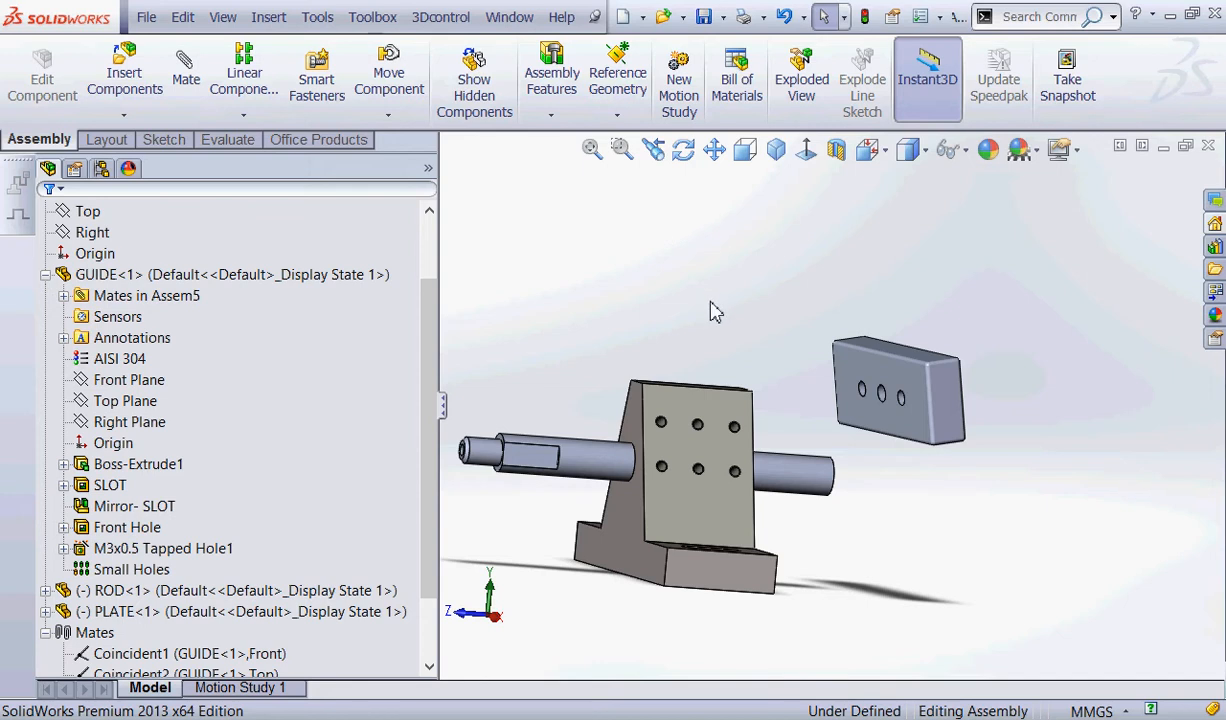
{"action": "left_click_drag", "start_coordinate": [794, 366], "coordinate": [848, 373]}
{"action": "left_click_drag", "start_coordinate": [941, 468], "coordinate": [843, 481]}
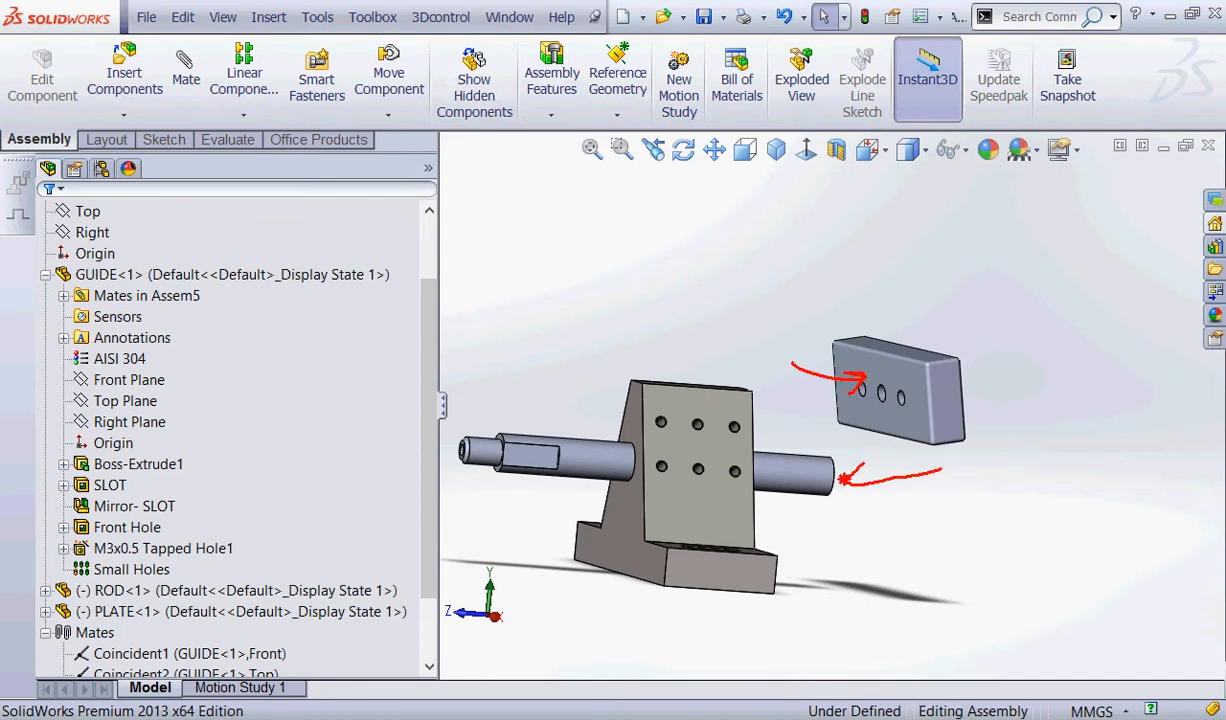
{"action": "key", "text": "Escape"}
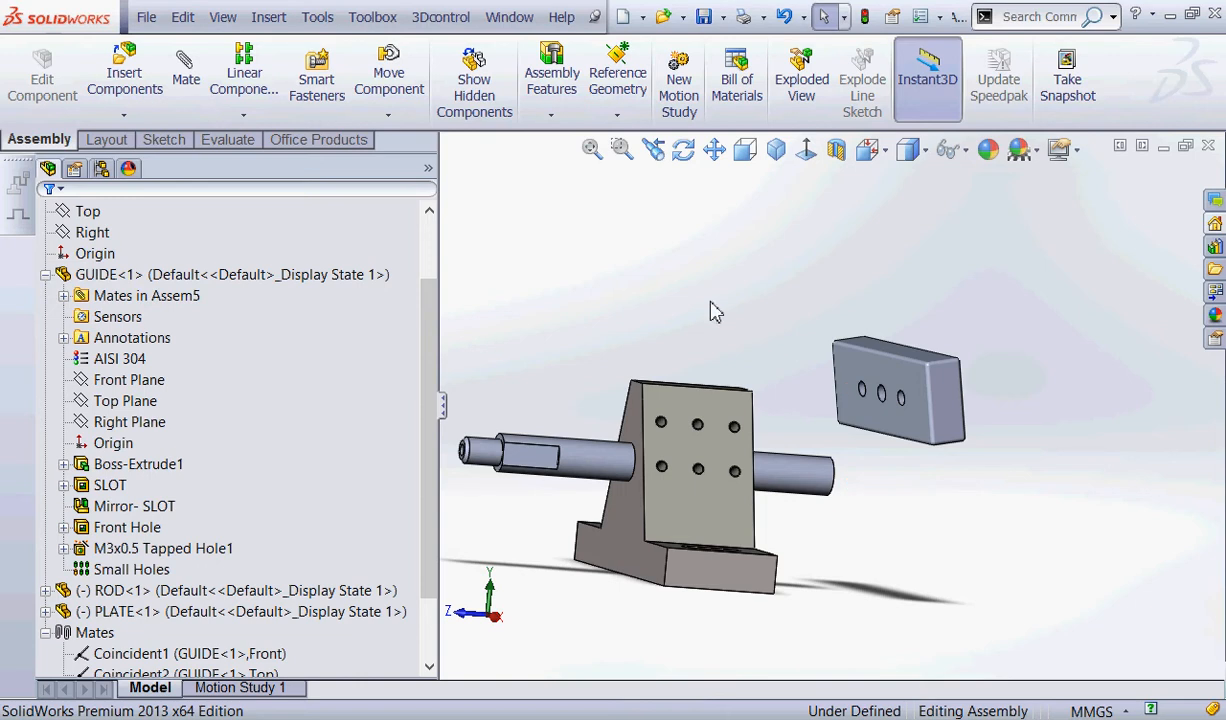
Add a concentric mate between PLATE's countersunk centre hole and the hole in ROD's rear end.
{"action": "left_click", "coordinate": [186, 68]}
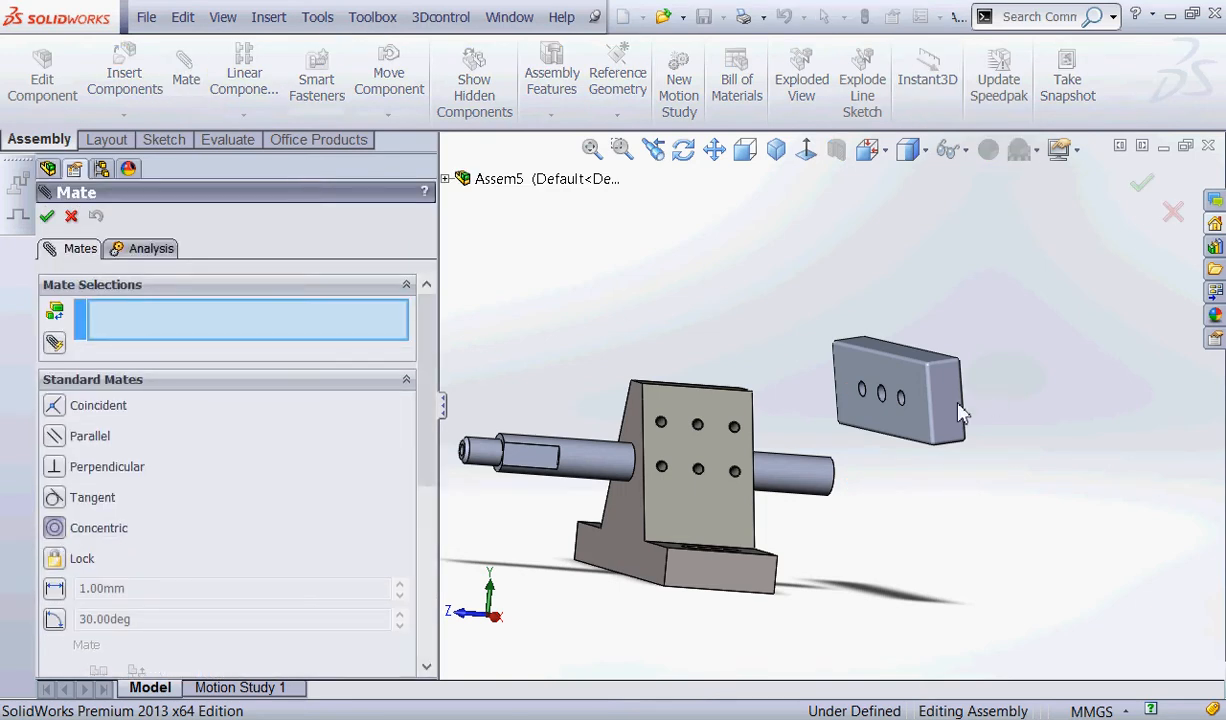
{"action": "scroll", "coordinate": [854, 405], "scroll_direction": "down", "scroll_amount": 6}
{"action": "left_click", "coordinate": [800, 357]}
{"action": "scroll", "coordinate": [802, 350], "scroll_direction": "up", "scroll_amount": 5}
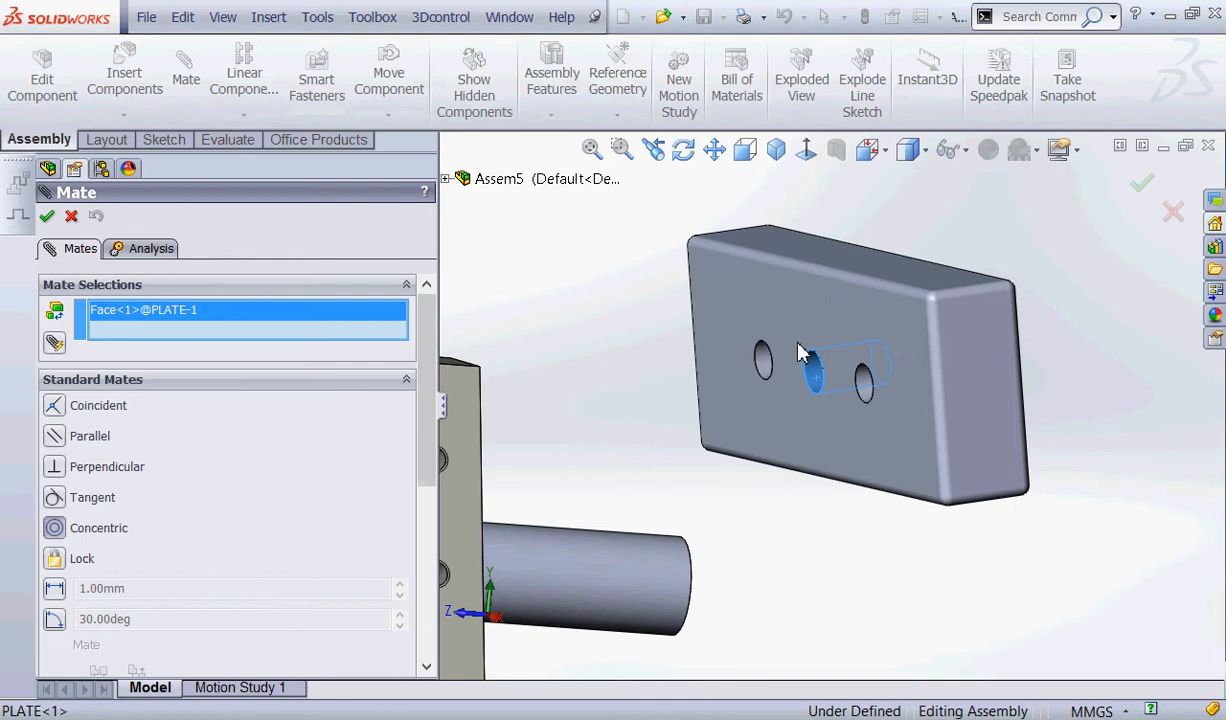
{"action": "middle_click_drag", "start_coordinate": [739, 348], "coordinate": [605, 333]}
{"action": "scroll", "coordinate": [690, 500], "scroll_direction": "down", "scroll_amount": 5}
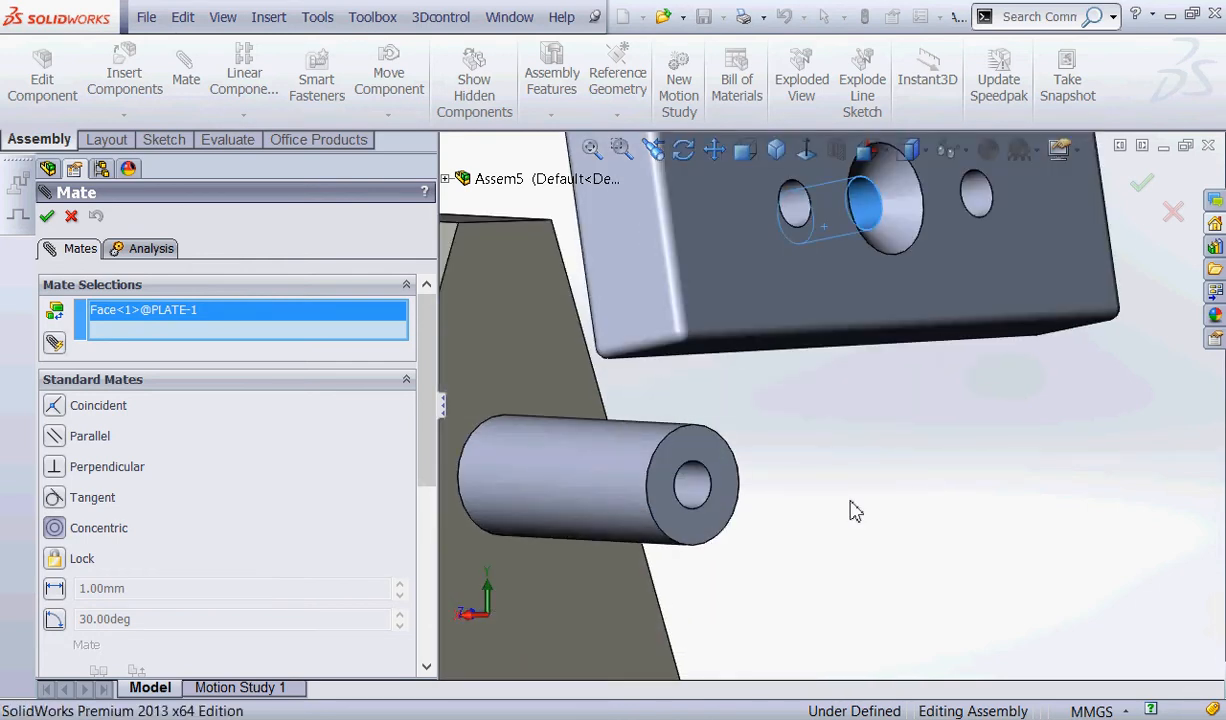
{"action": "left_click", "coordinate": [698, 497]}
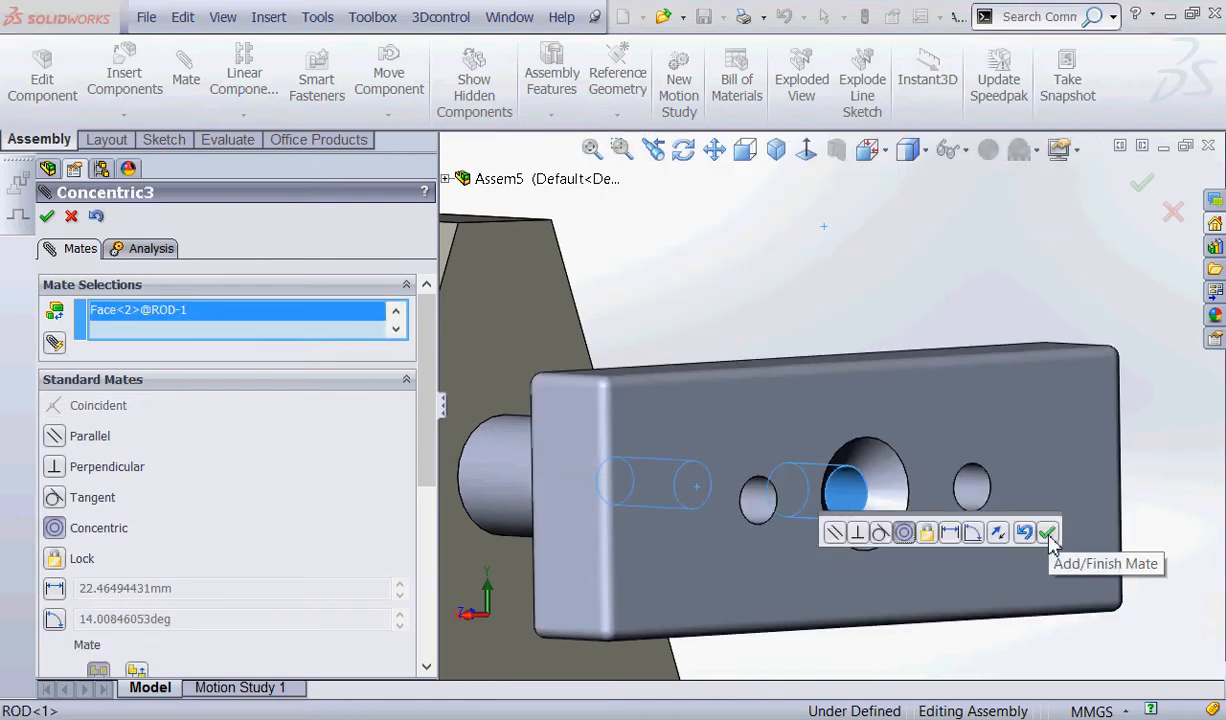
{"action": "left_click", "coordinate": [1048, 534]}
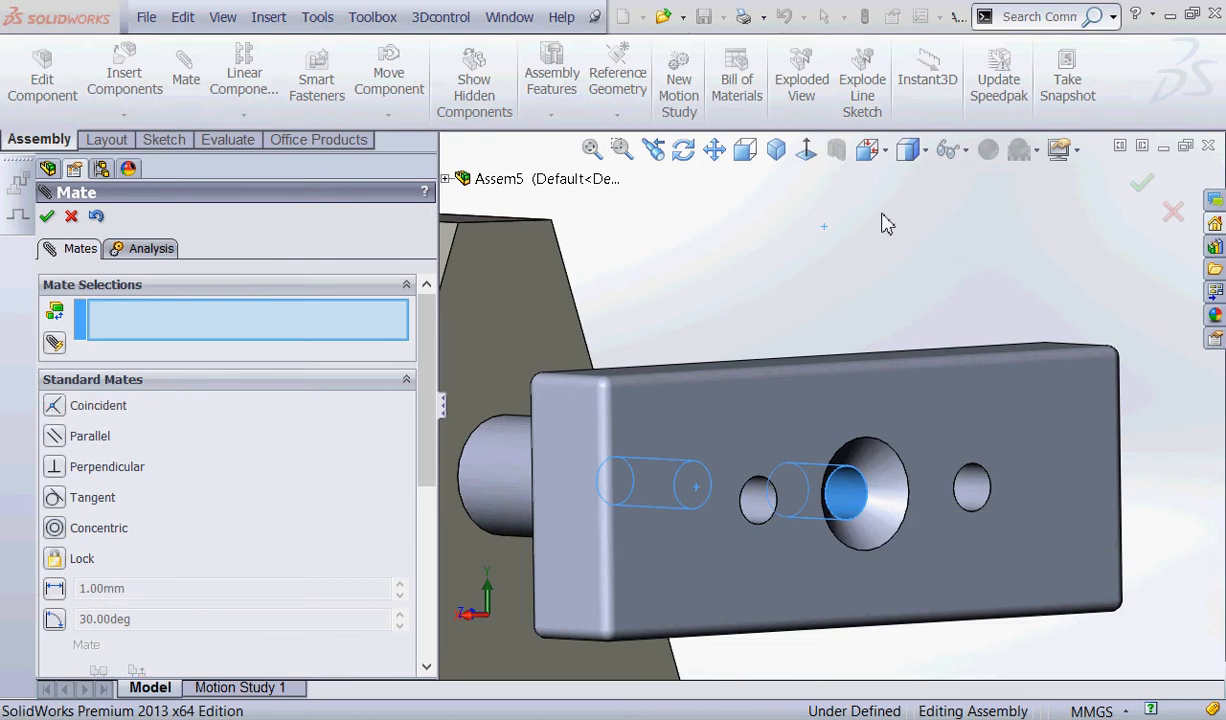
Add a coincident mate between PLATE's flat face without the countersink and ROD's rear end face.
{"action": "left_click", "coordinate": [57, 409]}
{"action": "scroll", "coordinate": [884, 287], "scroll_direction": "up", "scroll_amount": 3}
{"action": "middle_click_drag", "start_coordinate": [884, 287], "coordinate": [880, 380]}
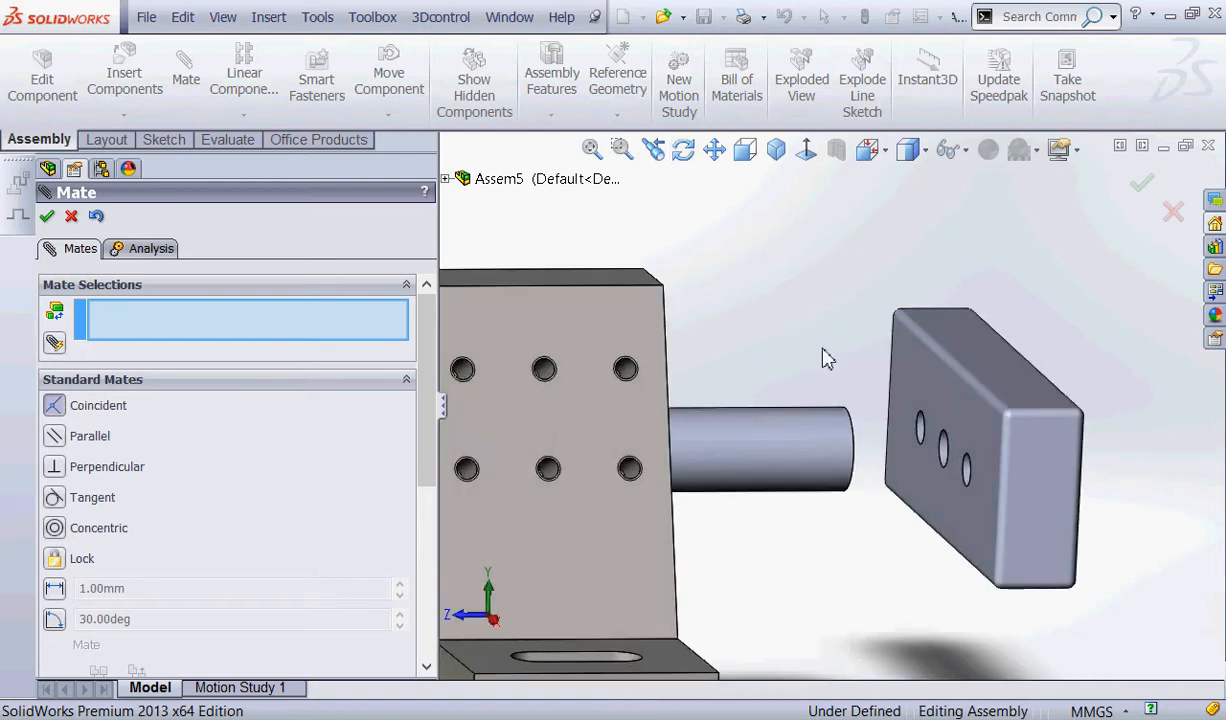
{"action": "left_click", "coordinate": [922, 390]}
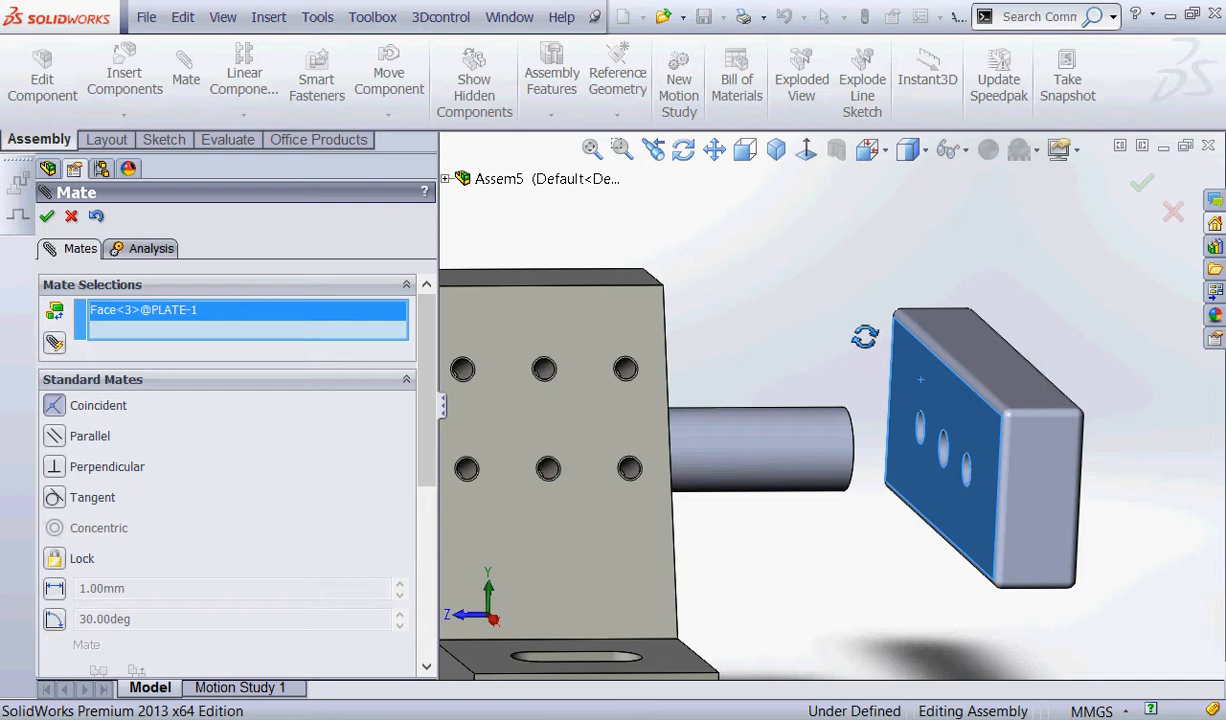
{"action": "middle_click_drag", "start_coordinate": [763, 362], "coordinate": [787, 408]}
{"action": "scroll", "coordinate": [752, 485], "scroll_direction": "down", "scroll_amount": 5}
{"action": "left_click", "coordinate": [753, 491]}
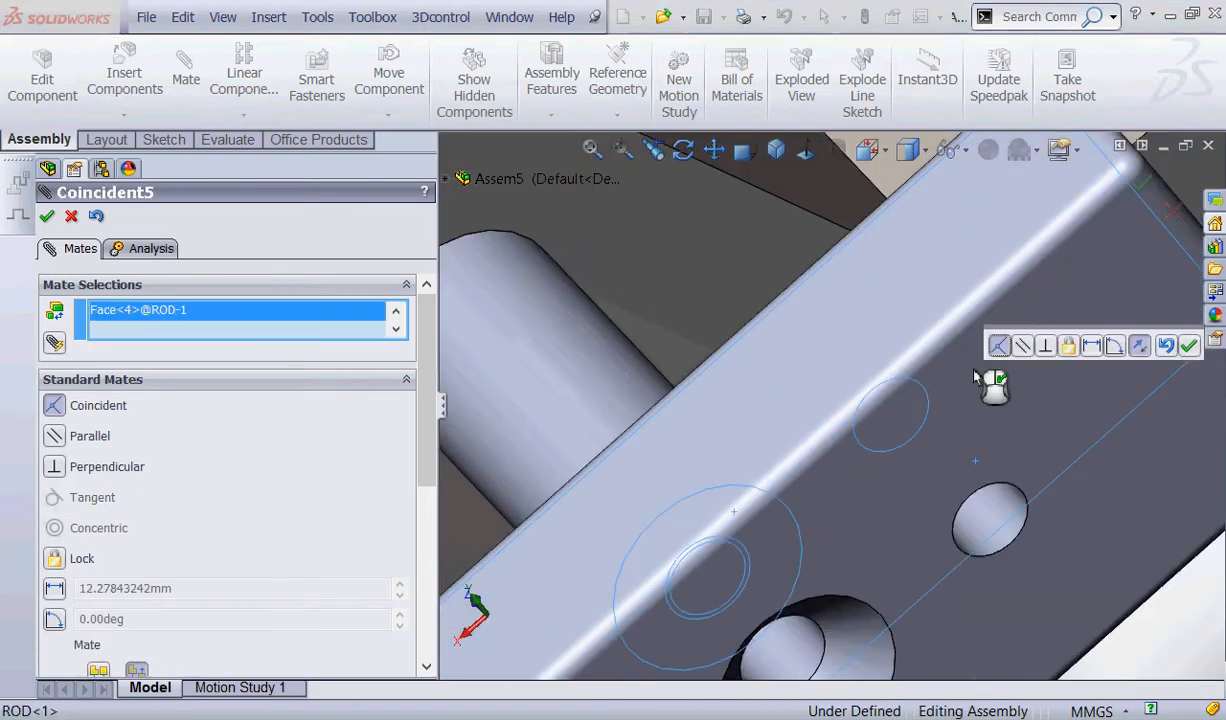
{"action": "left_click", "coordinate": [1191, 346]}
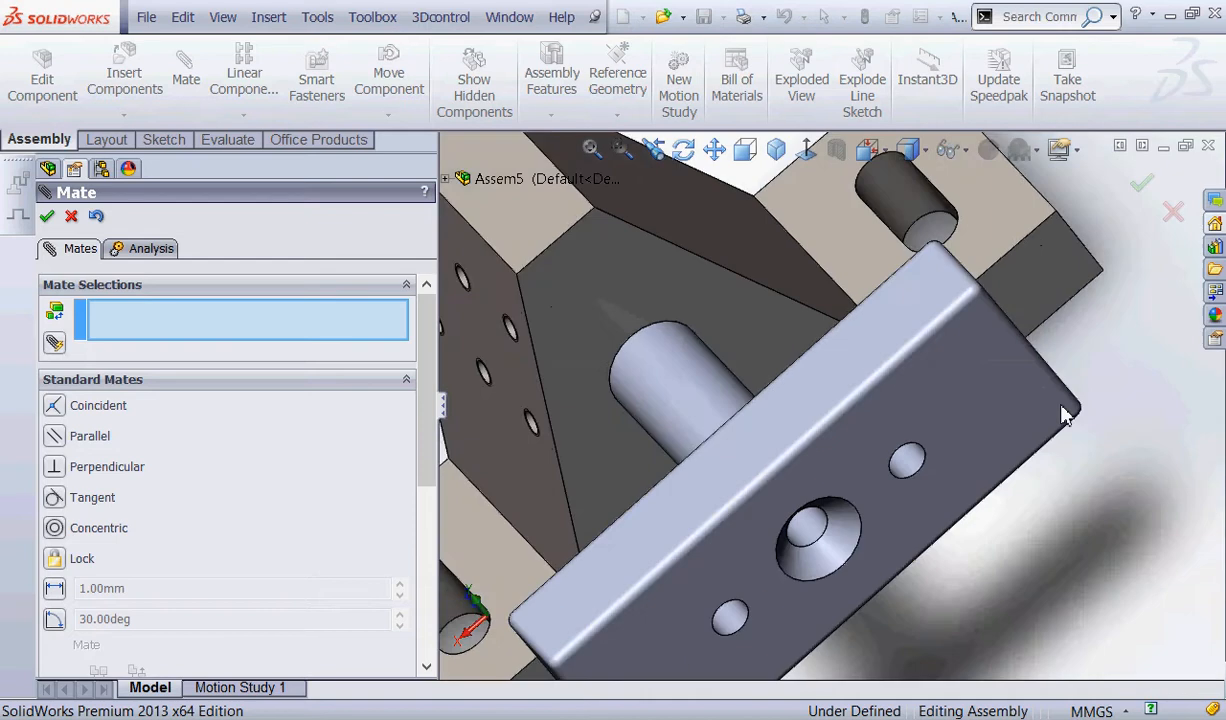
Add a parallel mate between GUIDE's top face and PLATE's narrow end face, with flipped alignment, and finish mating.
{"action": "middle_click_drag", "start_coordinate": [812, 540], "coordinate": [917, 446]}
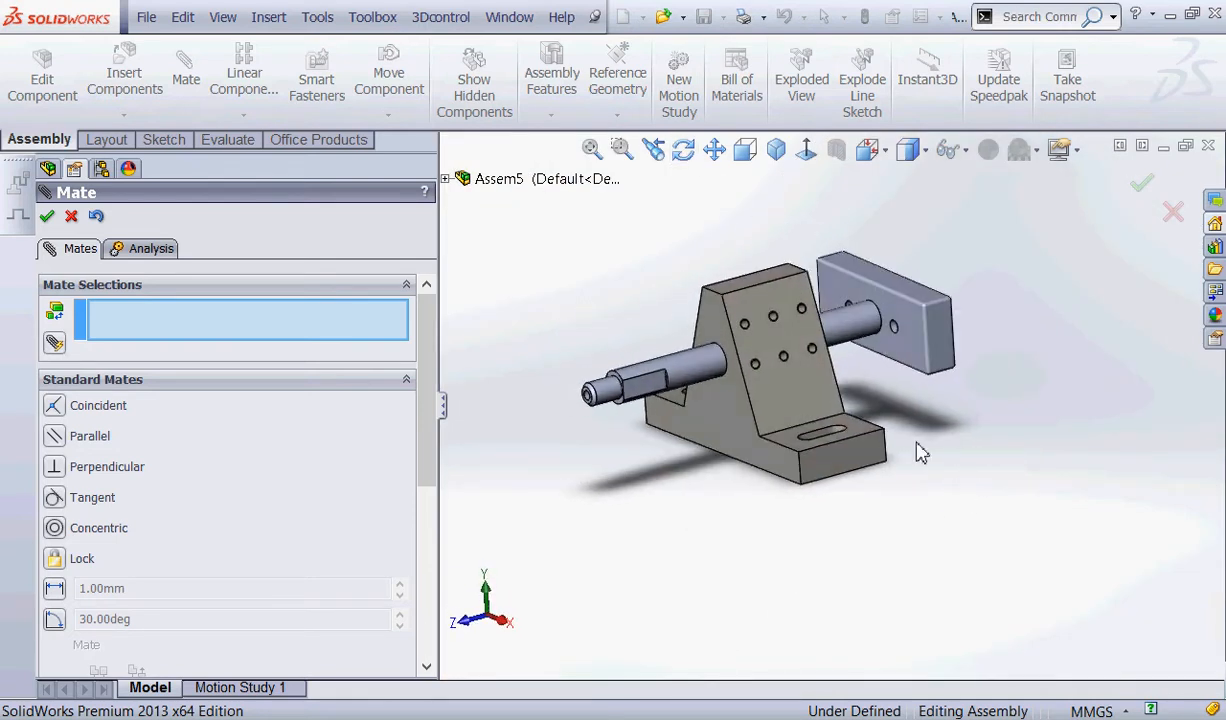
{"action": "left_click", "coordinate": [68, 432]}
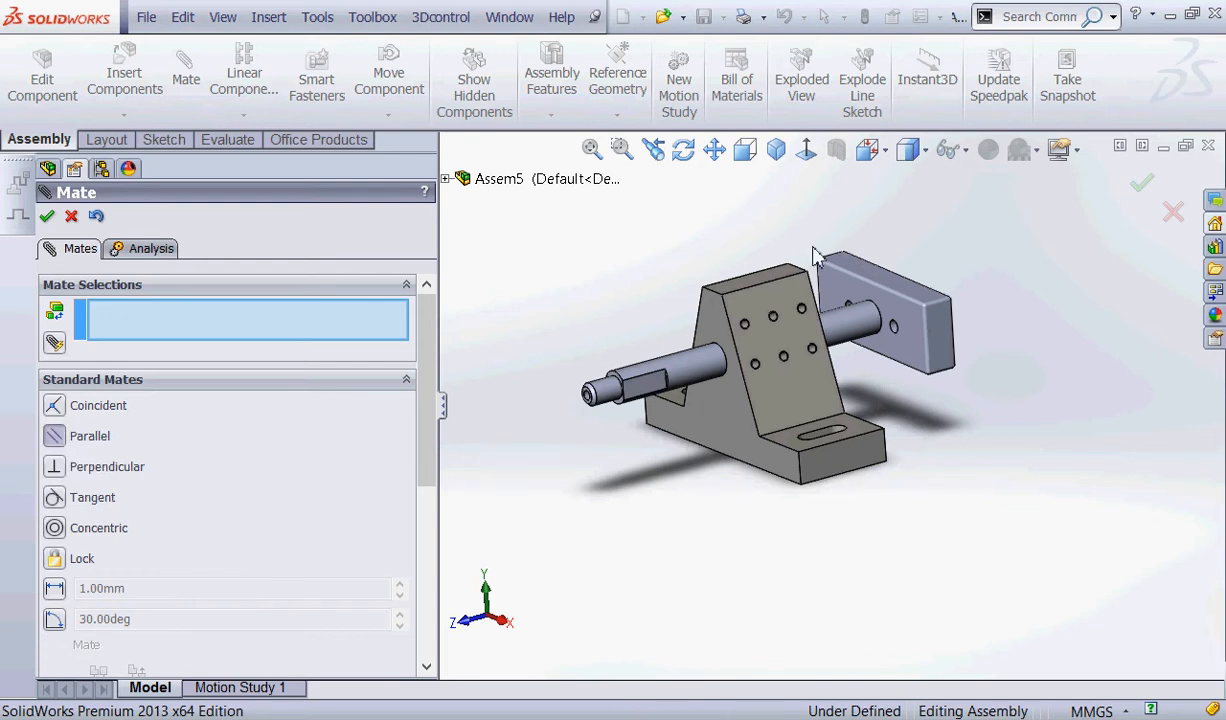
{"action": "scroll", "coordinate": [790, 255], "scroll_direction": "down", "scroll_amount": 3}
{"action": "left_click", "coordinate": [716, 333]}
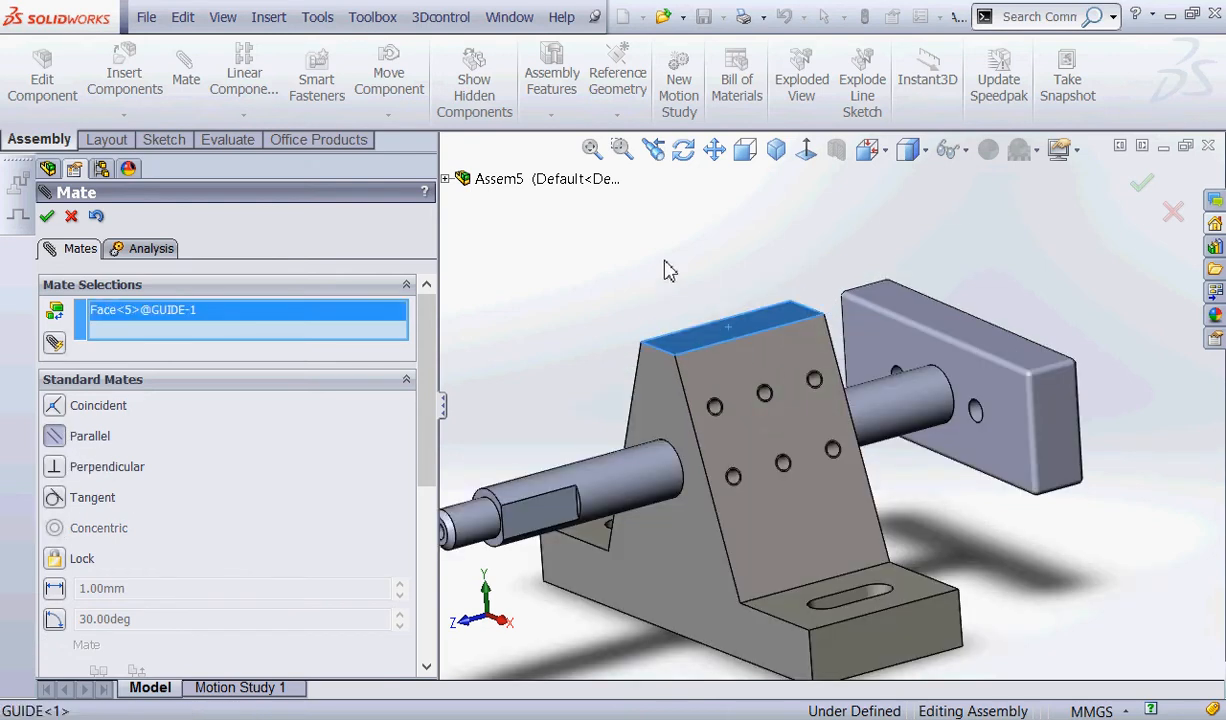
{"action": "left_click", "coordinate": [1045, 445]}
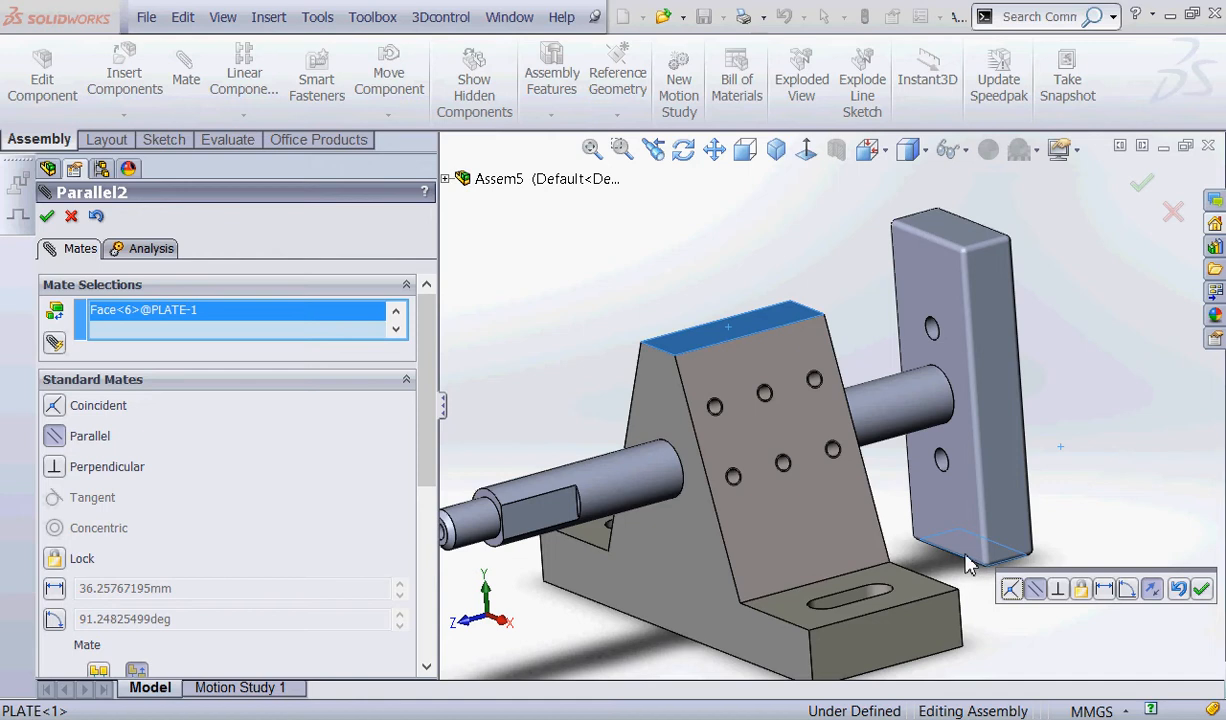
{"action": "left_click", "coordinate": [1153, 596]}
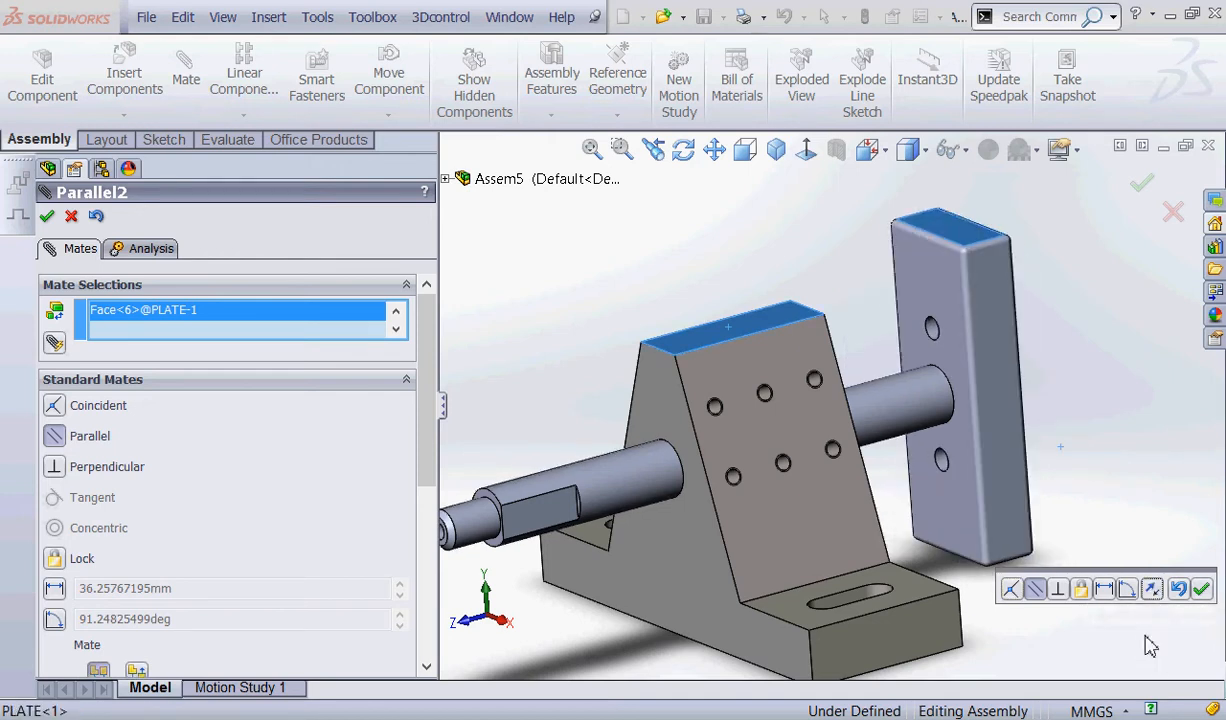
{"action": "left_click", "coordinate": [1201, 589]}
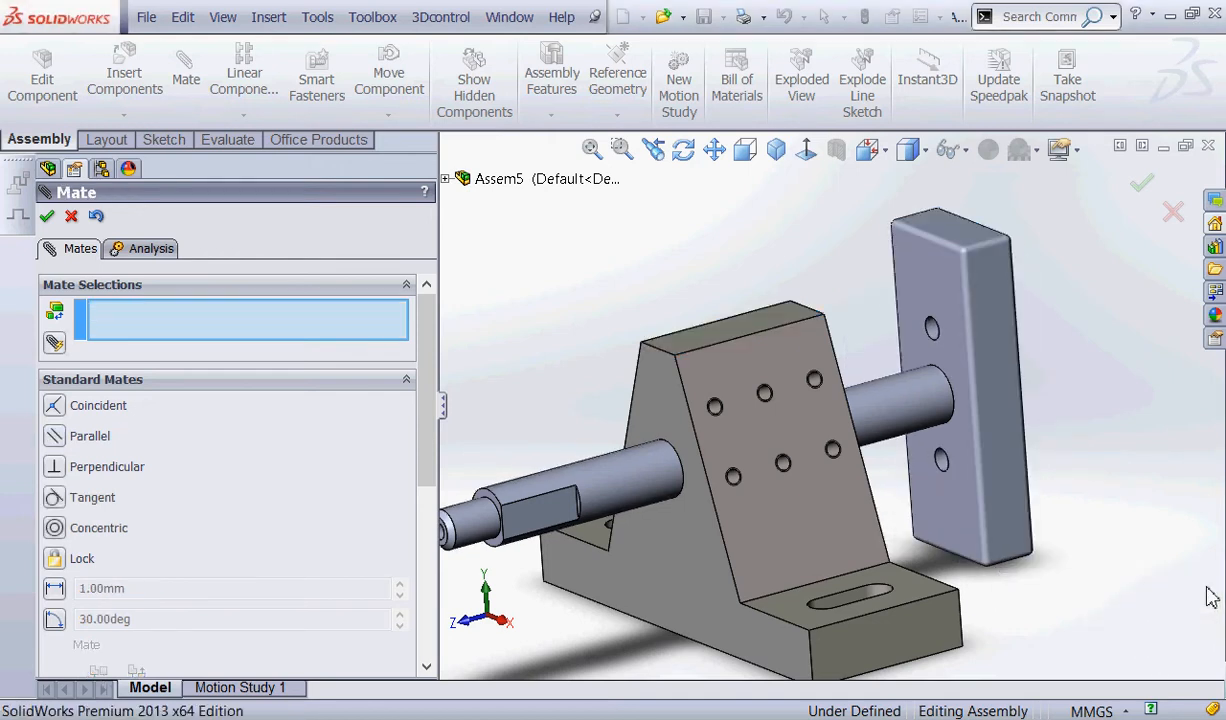
{"action": "left_click", "coordinate": [71, 216]}
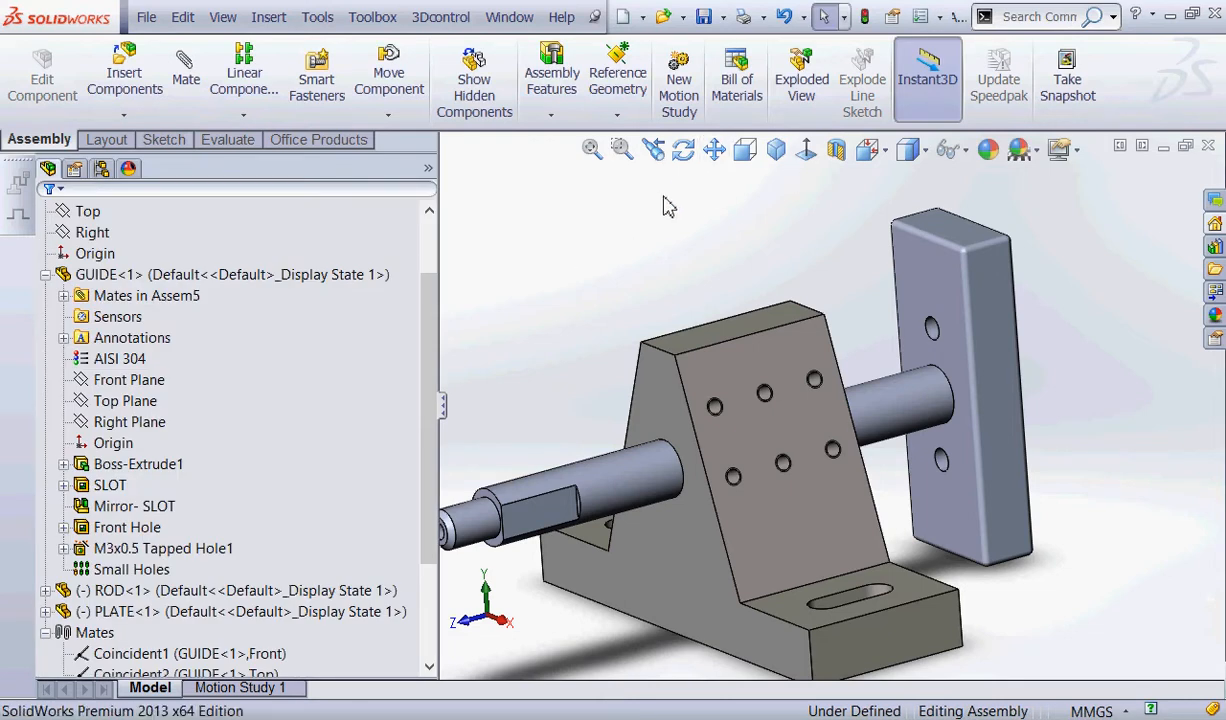
Set the isometric view and save the assembly as GUIDE ASSY in Spring 2014 Projects with the description GUIDE ASSY.
{"action": "left_click", "coordinate": [775, 152]}
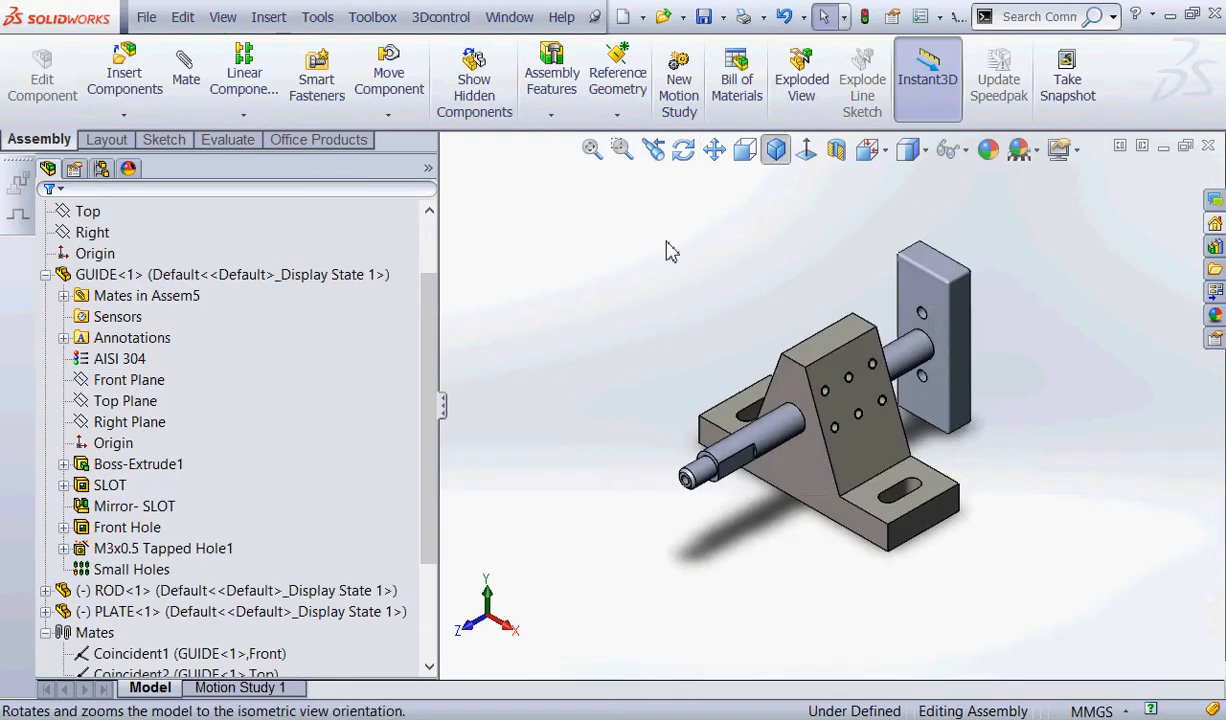
{"action": "left_click", "coordinate": [704, 17]}
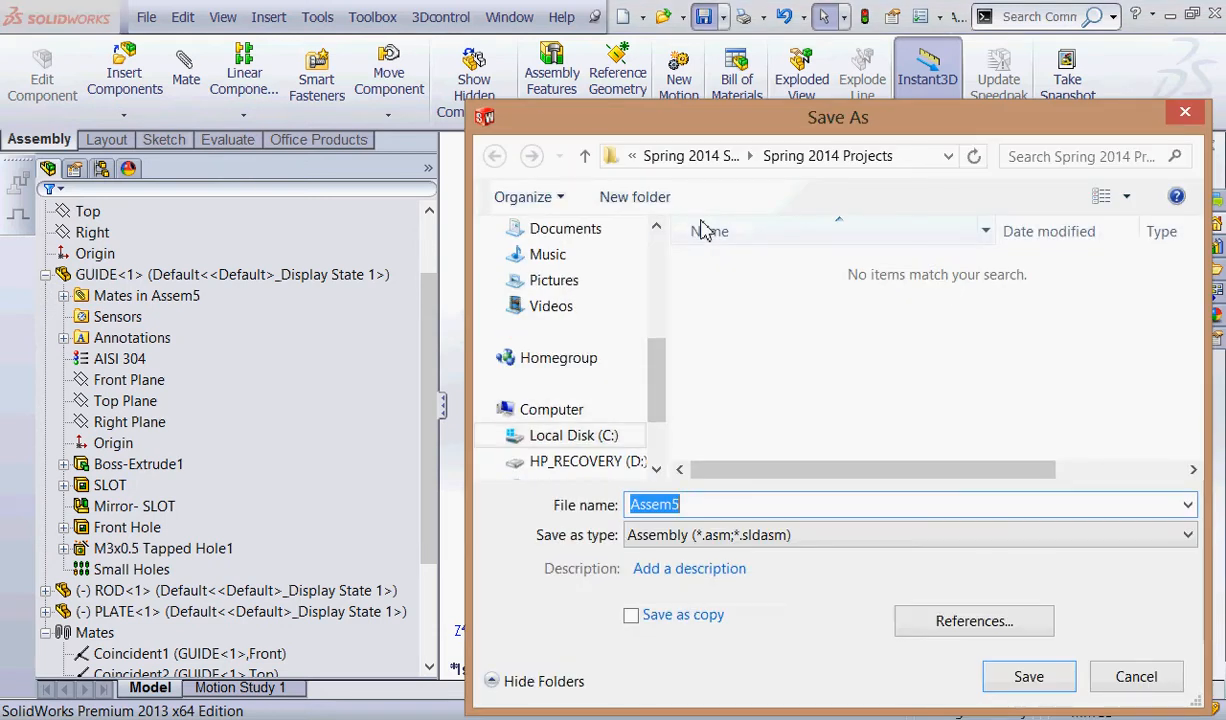
{"action": "type", "text": "G"}
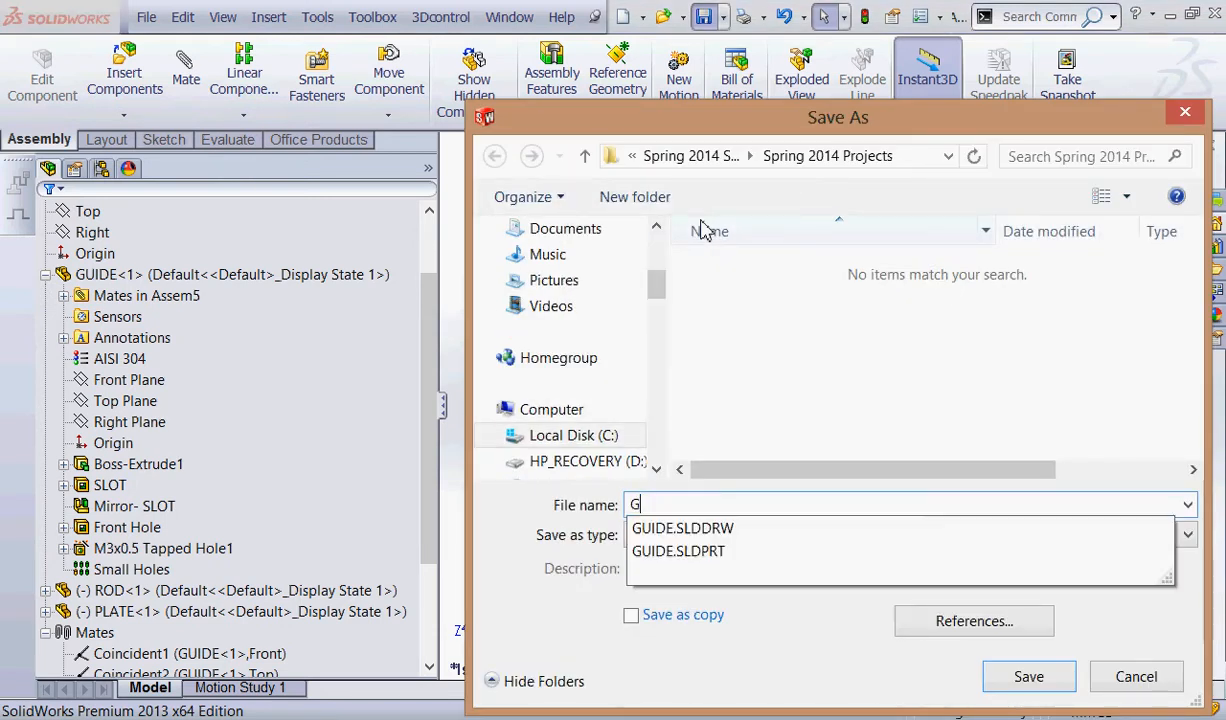
{"action": "type", "text": "UIDE ASSY"}
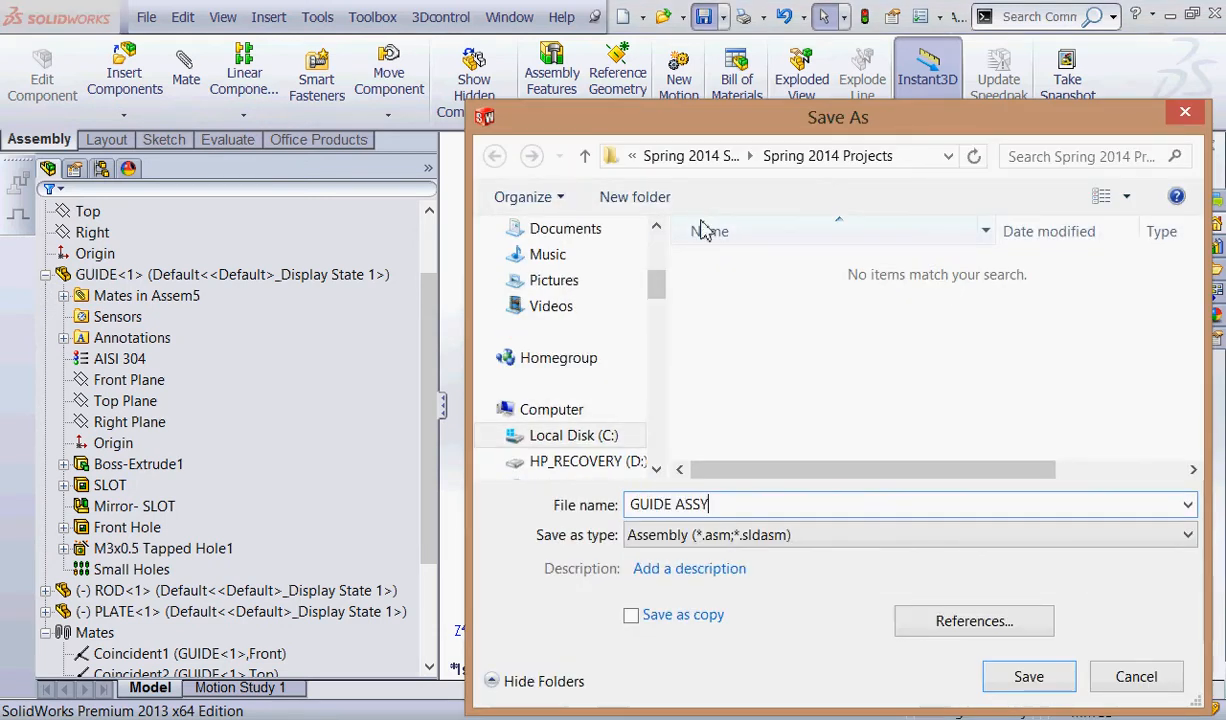
{"action": "key", "text": "Tab"}
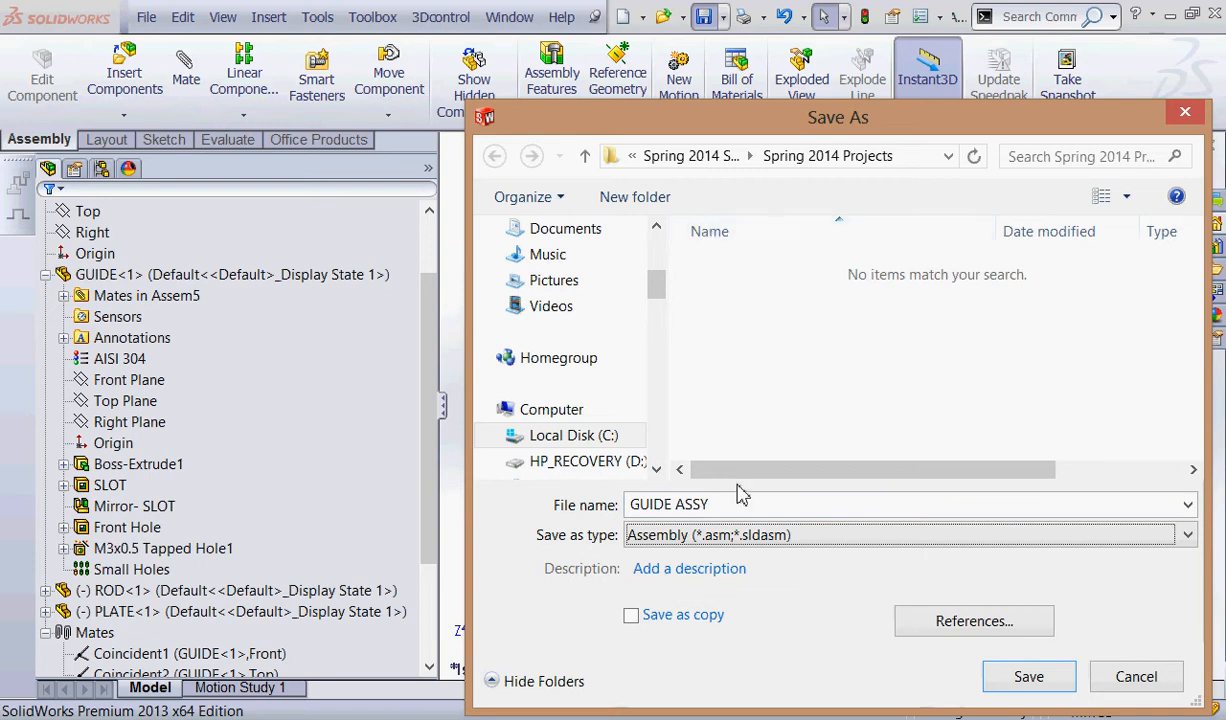
{"action": "left_click", "coordinate": [690, 568]}
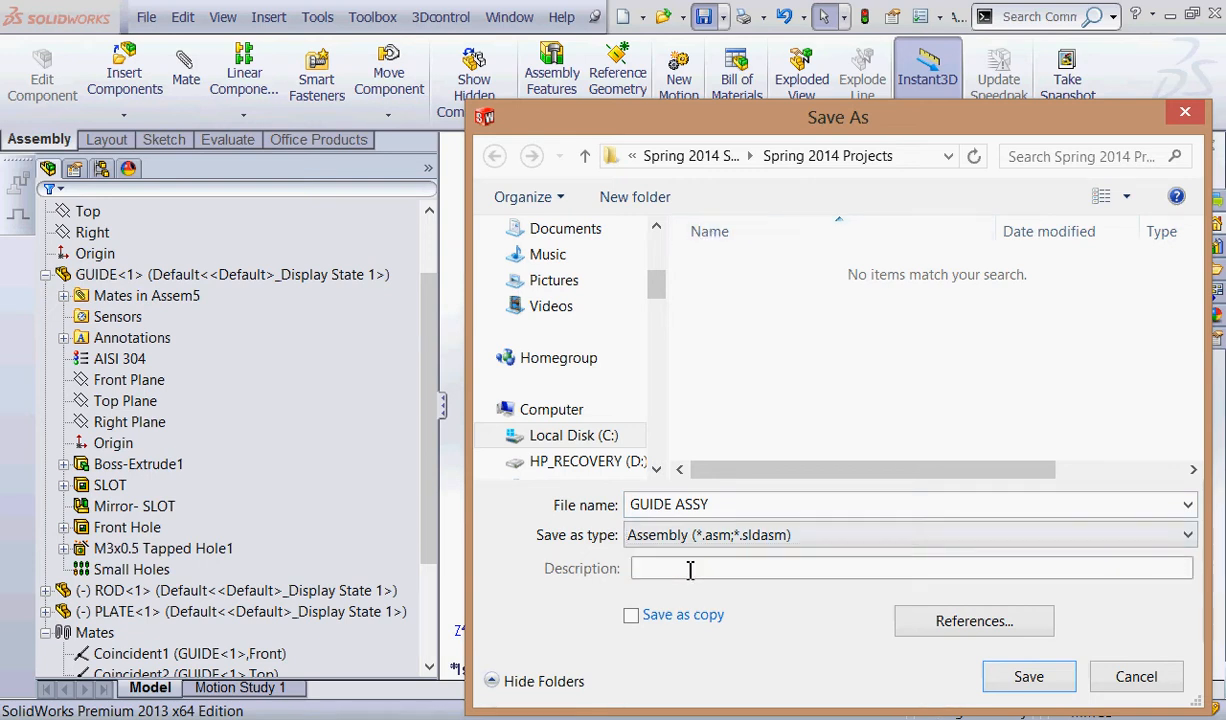
{"action": "type", "text": "GUIDE ASSY"}
{"action": "left_click", "coordinate": [1028, 676]}
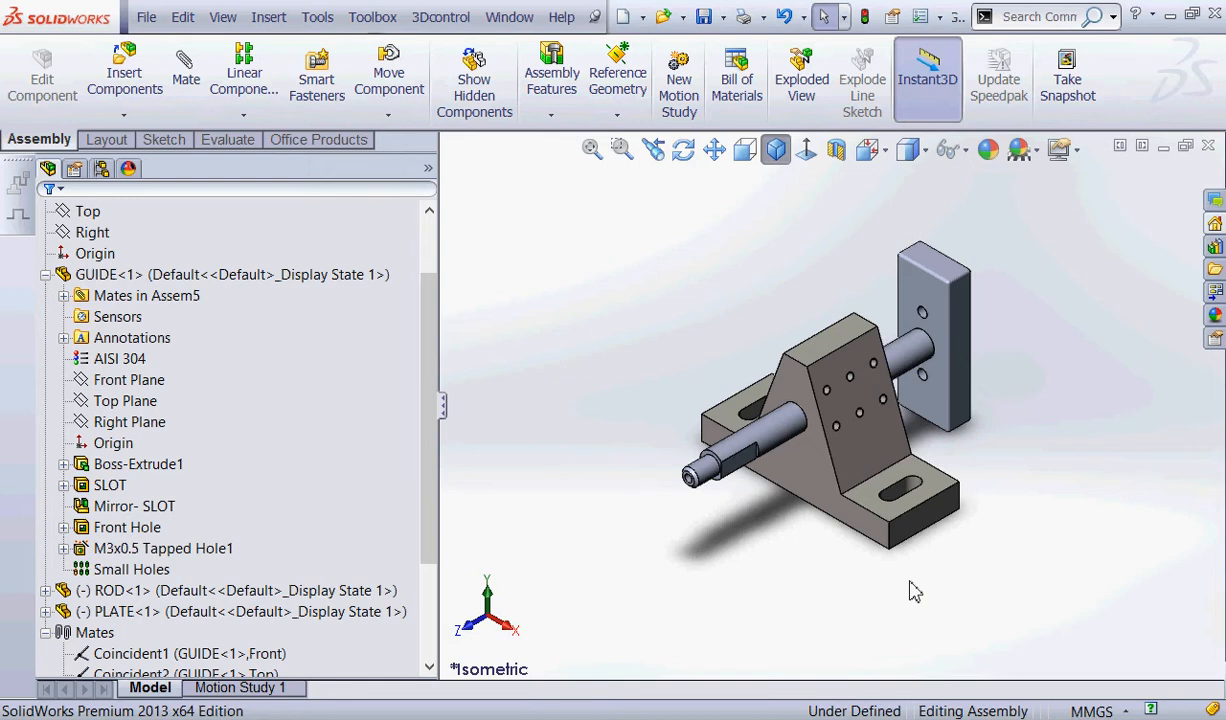
Open the parallel mate between GUIDE and PLATE to examine its alignment and flip options, and close it without changes.
{"action": "left_click_drag", "start_coordinate": [438, 443], "coordinate": [424, 585]}
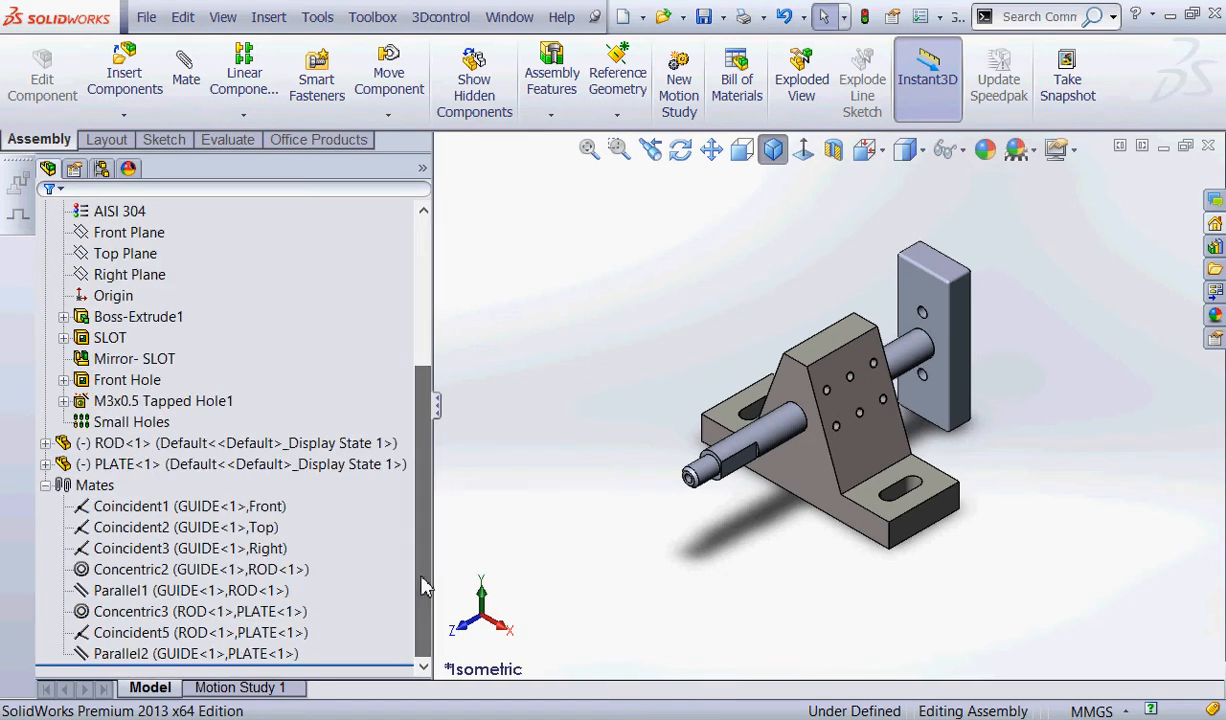
{"action": "left_click", "coordinate": [160, 653]}
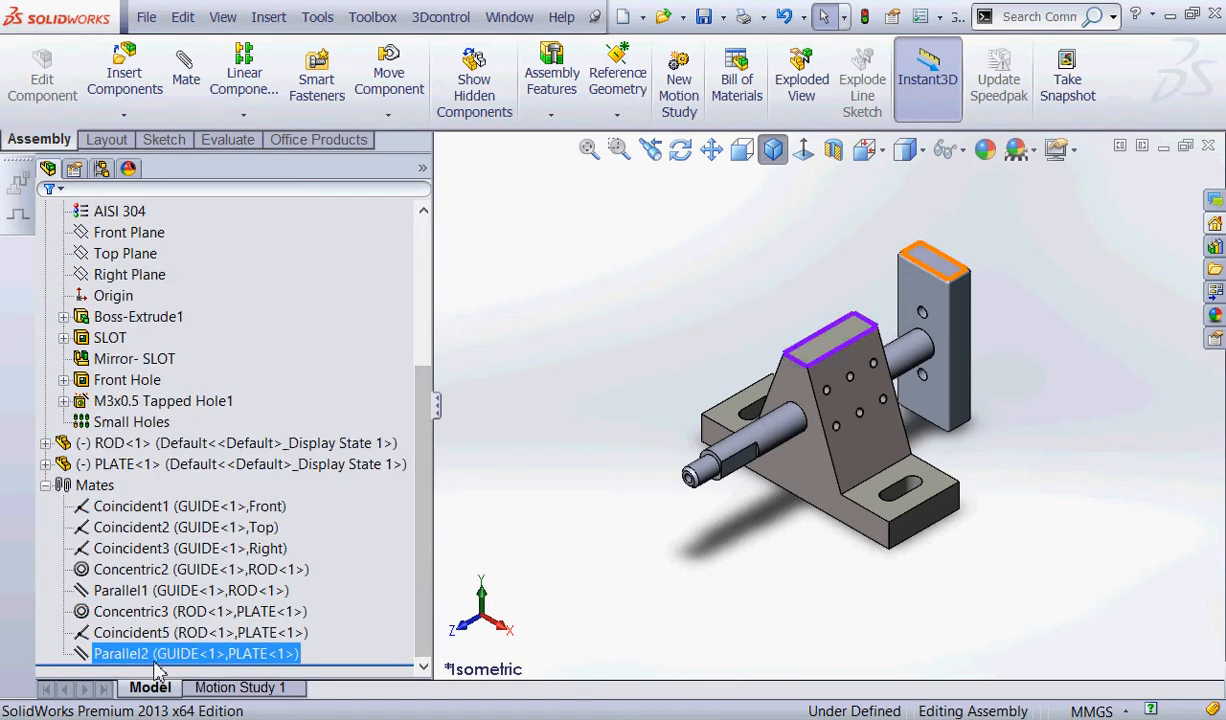
{"action": "left_click", "coordinate": [184, 602]}
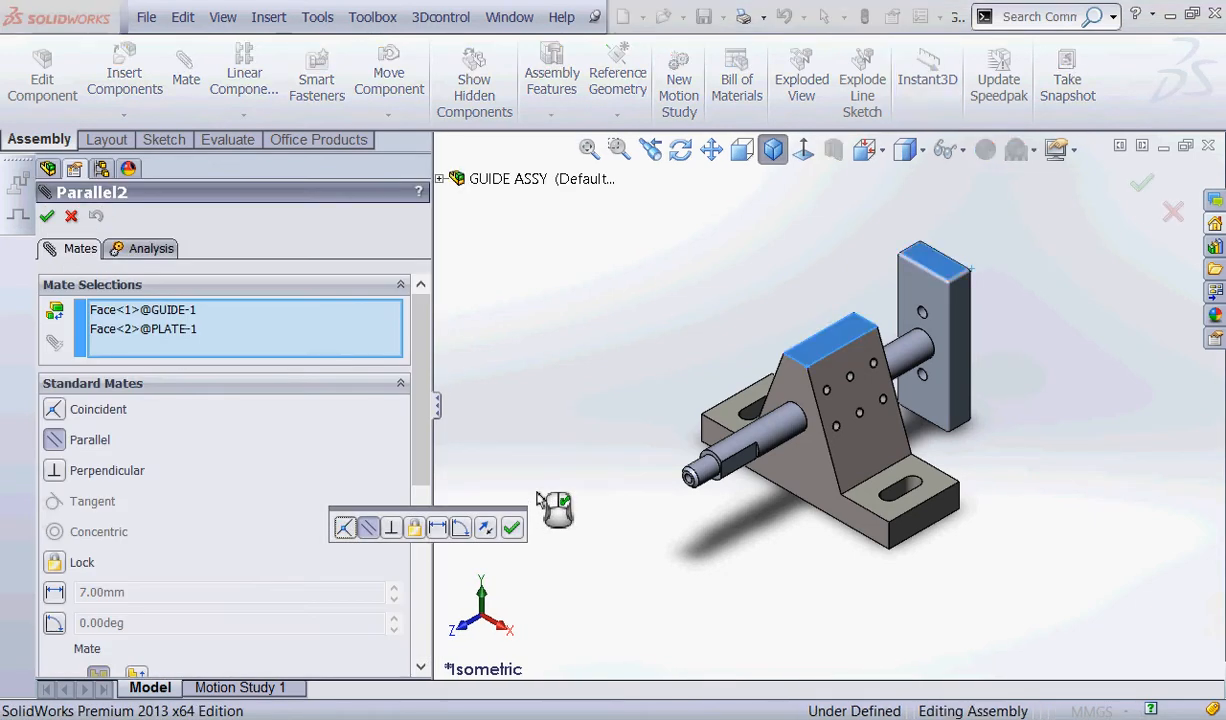
{"action": "key", "text": "ctrl+2"}
{"action": "mouse_move", "coordinate": [497, 518]}
{"action": "left_mouse_down"}
{"action": "mouse_move", "coordinate": [483, 517]}
{"action": "mouse_move", "coordinate": [499, 522]}
{"action": "left_mouse_up"}
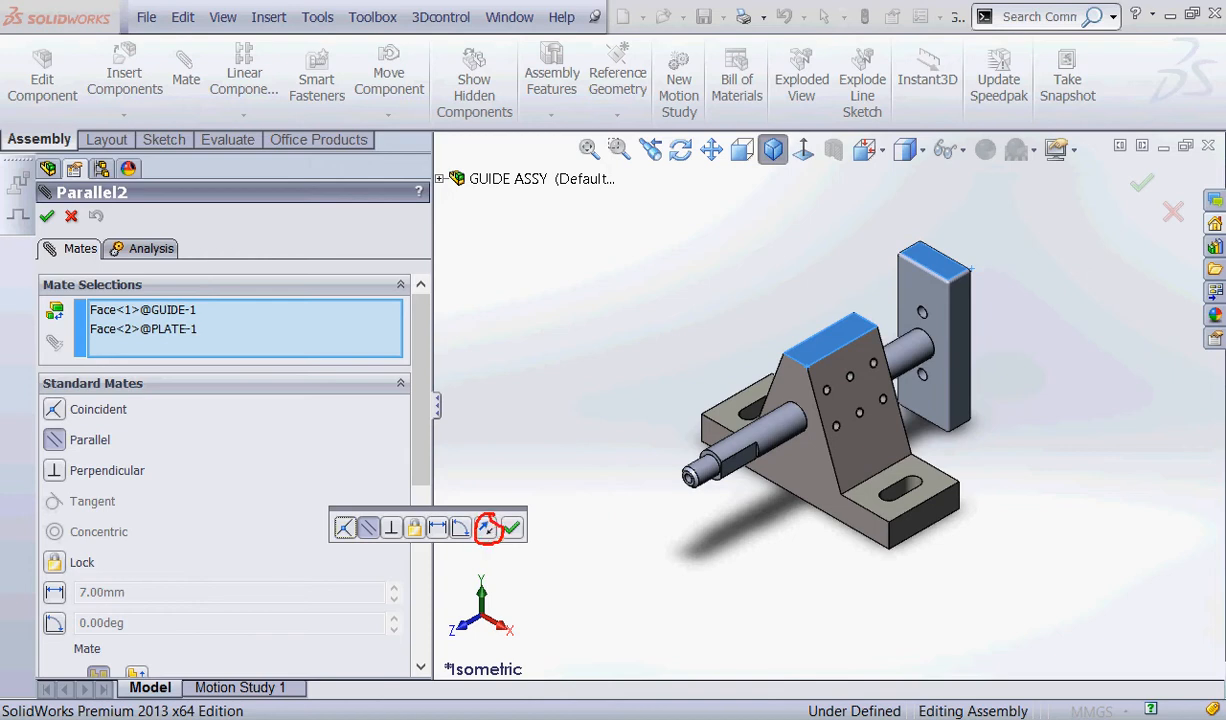
{"action": "mouse_move", "coordinate": [165, 622]}
{"action": "left_mouse_down"}
{"action": "mouse_move", "coordinate": [50, 625]}
{"action": "mouse_move", "coordinate": [133, 636]}
{"action": "left_mouse_up"}
{"action": "mouse_move", "coordinate": [118, 577]}
{"action": "left_mouse_down"}
{"action": "mouse_move", "coordinate": [97, 655]}
{"action": "mouse_move", "coordinate": [118, 645]}
{"action": "left_mouse_up"}
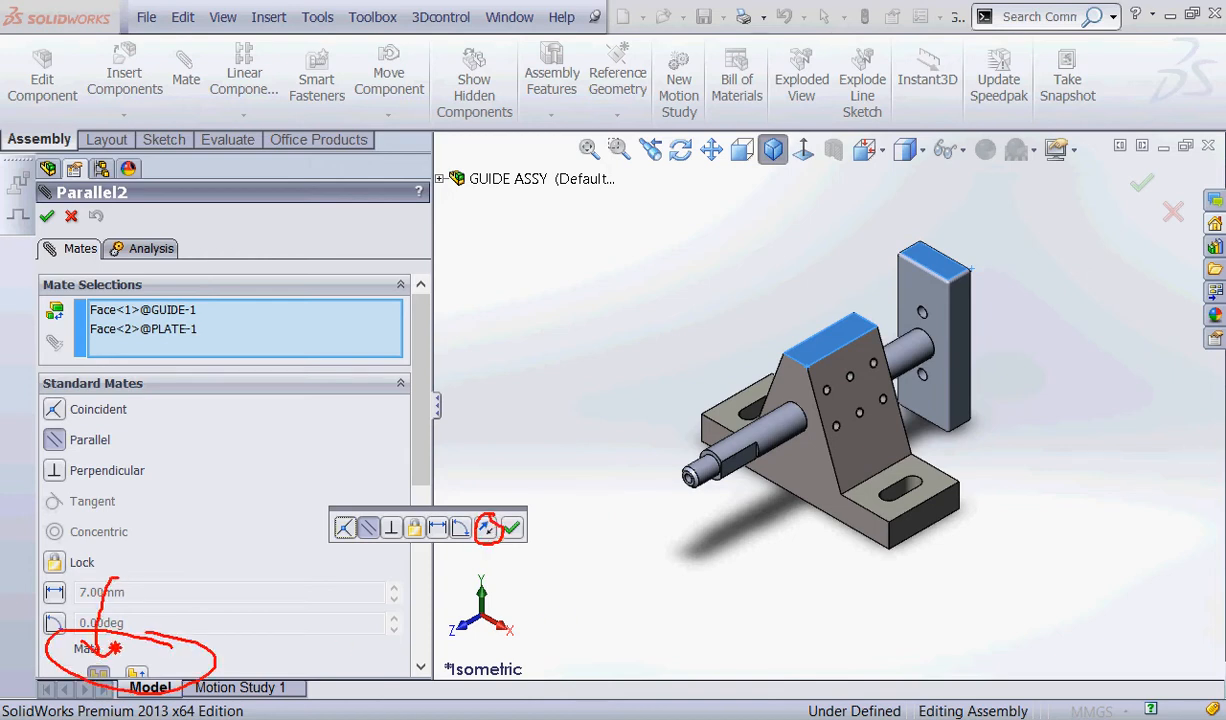
{"action": "mouse_move", "coordinate": [207, 594]}
{"action": "left_mouse_down"}
{"action": "mouse_move", "coordinate": [140, 663]}
{"action": "mouse_move", "coordinate": [157, 655]}
{"action": "left_mouse_up"}
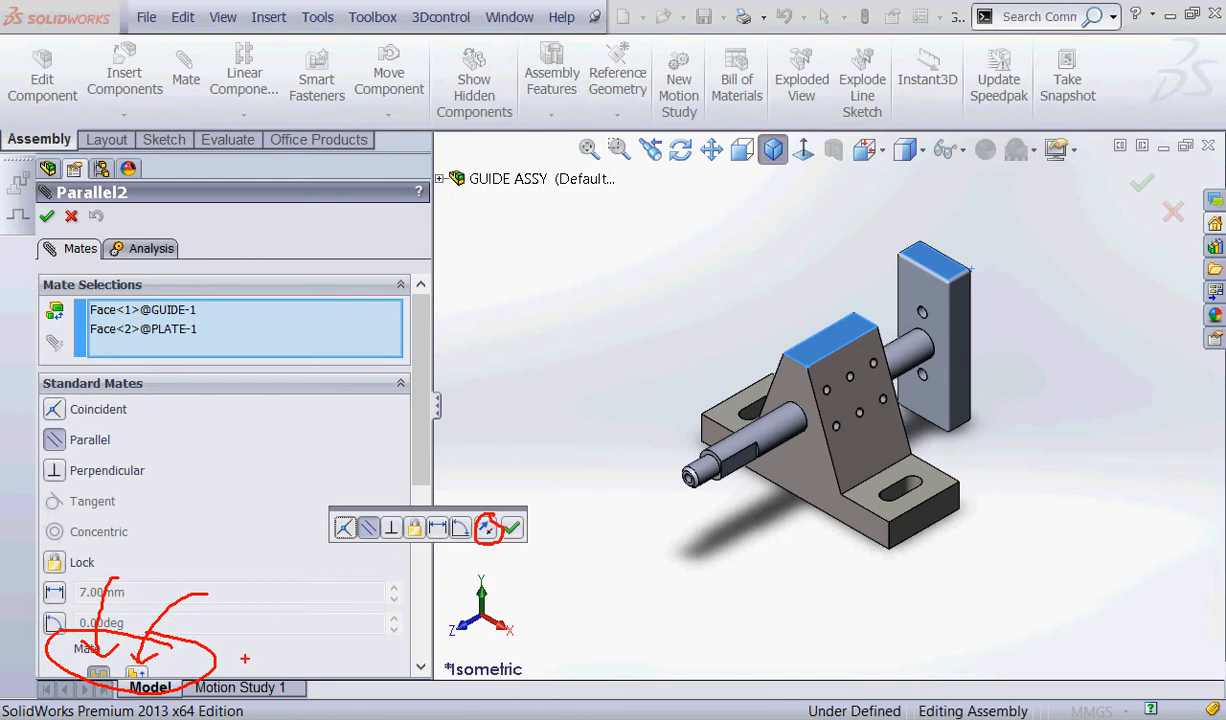
{"action": "key", "text": "Escape"}
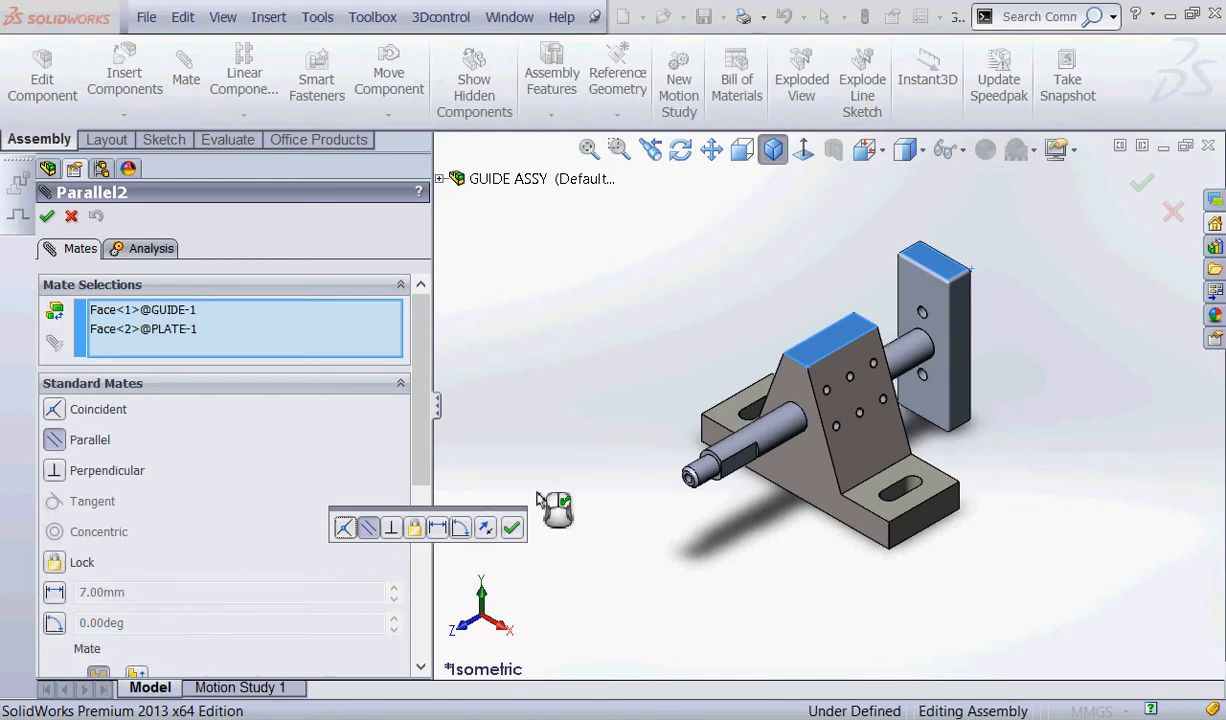
{"action": "left_click", "coordinate": [47, 216]}
{"action": "left_click", "coordinate": [557, 320]}
{"action": "scroll", "coordinate": [600, 343], "scroll_direction": "up", "scroll_amount": 1}
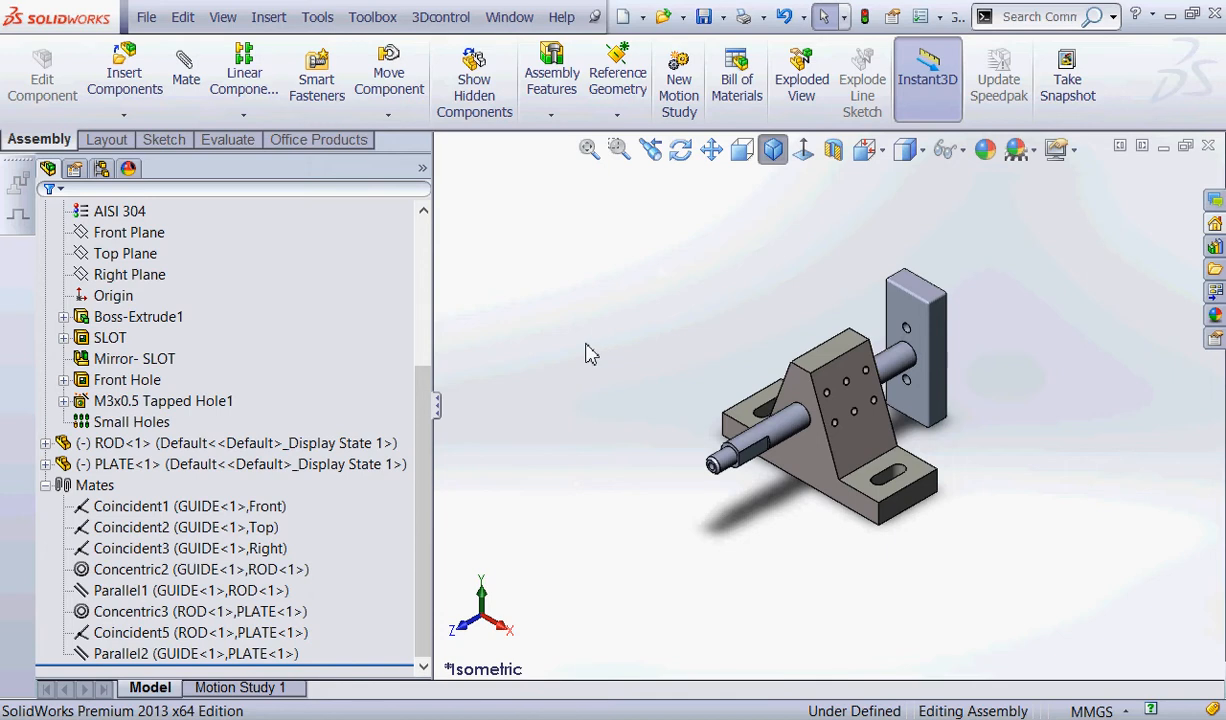
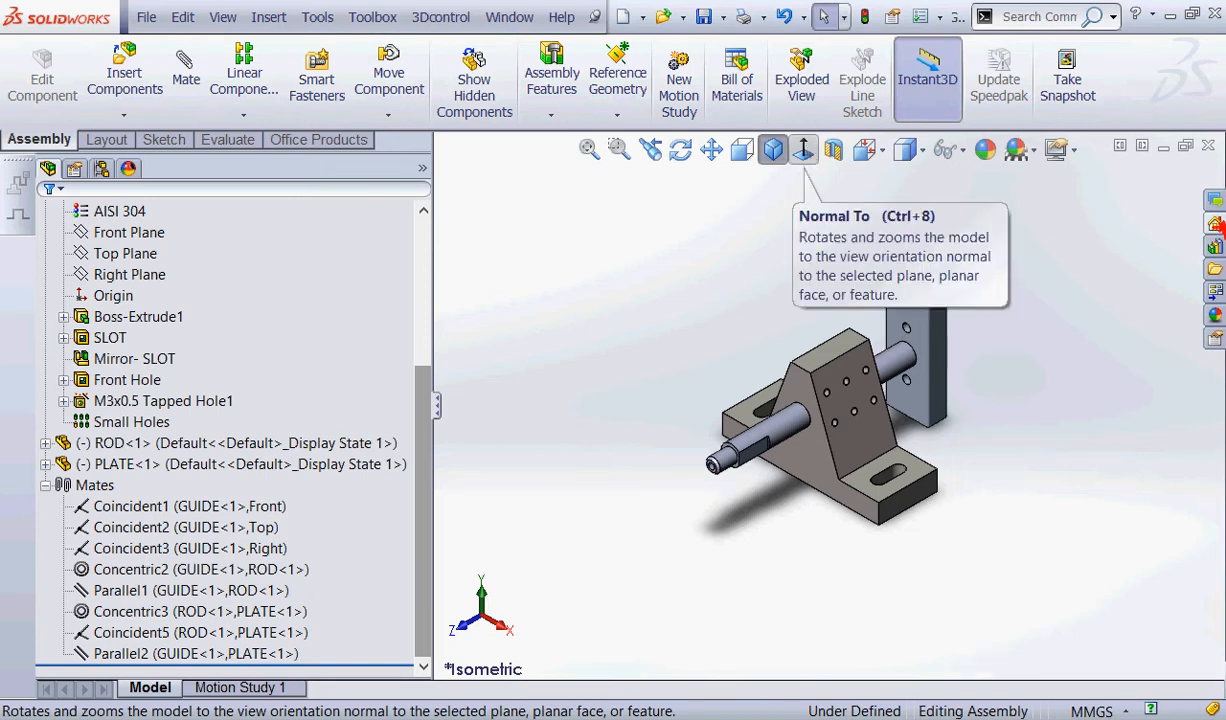
Open the Design Library.
{"action": "mouse_move", "coordinate": [1219, 228]}
{"action": "left_mouse_down"}
{"action": "mouse_move", "coordinate": [1221, 259]}
{"action": "mouse_move", "coordinate": [1217, 223]}
{"action": "left_mouse_up"}
{"action": "mouse_move", "coordinate": [1100, 292]}
{"action": "left_mouse_down"}
{"action": "mouse_move", "coordinate": [1088, 255]}
{"action": "mouse_move", "coordinate": [1195, 245]}
{"action": "mouse_move", "coordinate": [1185, 275]}
{"action": "left_mouse_up"}
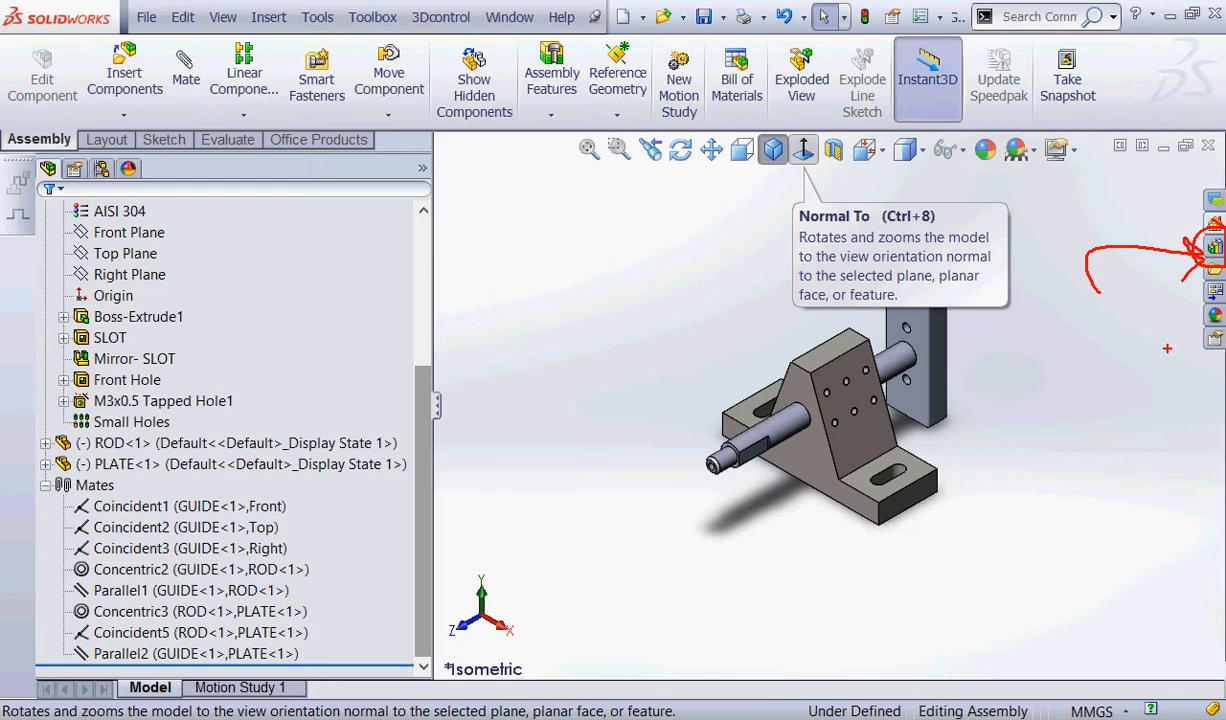
{"action": "key", "text": "Escape"}
{"action": "left_click", "coordinate": [1217, 249]}
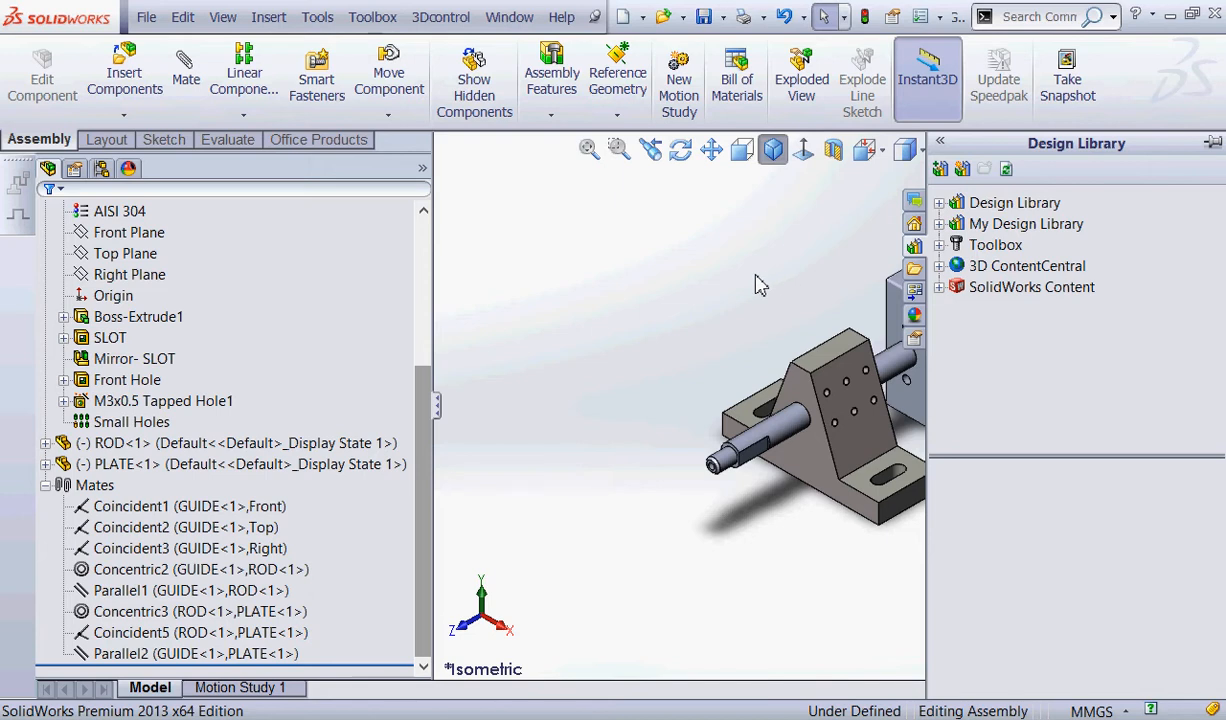
{"action": "key", "text": "ctrl+2"}
{"action": "mouse_move", "coordinate": [938, 247]}
{"action": "left_mouse_down"}
{"action": "mouse_move", "coordinate": [1062, 214]}
{"action": "mouse_move", "coordinate": [965, 267]}
{"action": "left_mouse_up"}
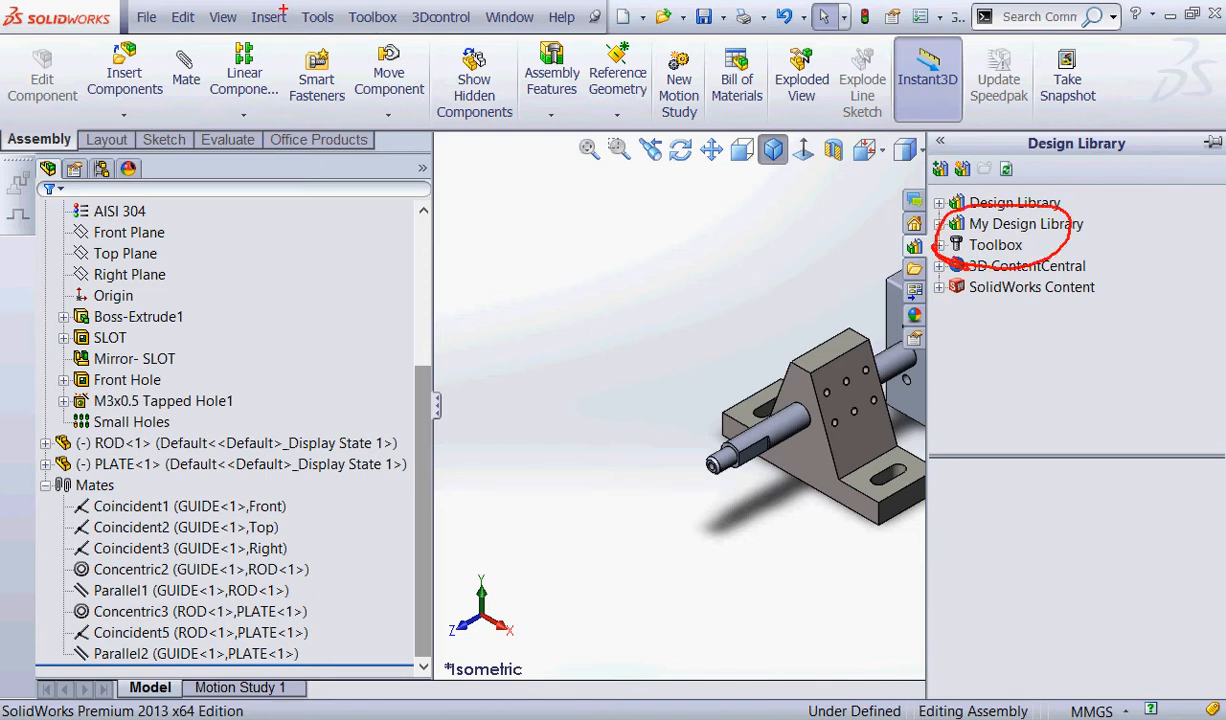
{"action": "mouse_move", "coordinate": [346, 33]}
{"action": "left_mouse_down"}
{"action": "mouse_move", "coordinate": [330, 19]}
{"action": "mouse_move", "coordinate": [424, 28]}
{"action": "mouse_move", "coordinate": [368, 44]}
{"action": "left_mouse_up"}
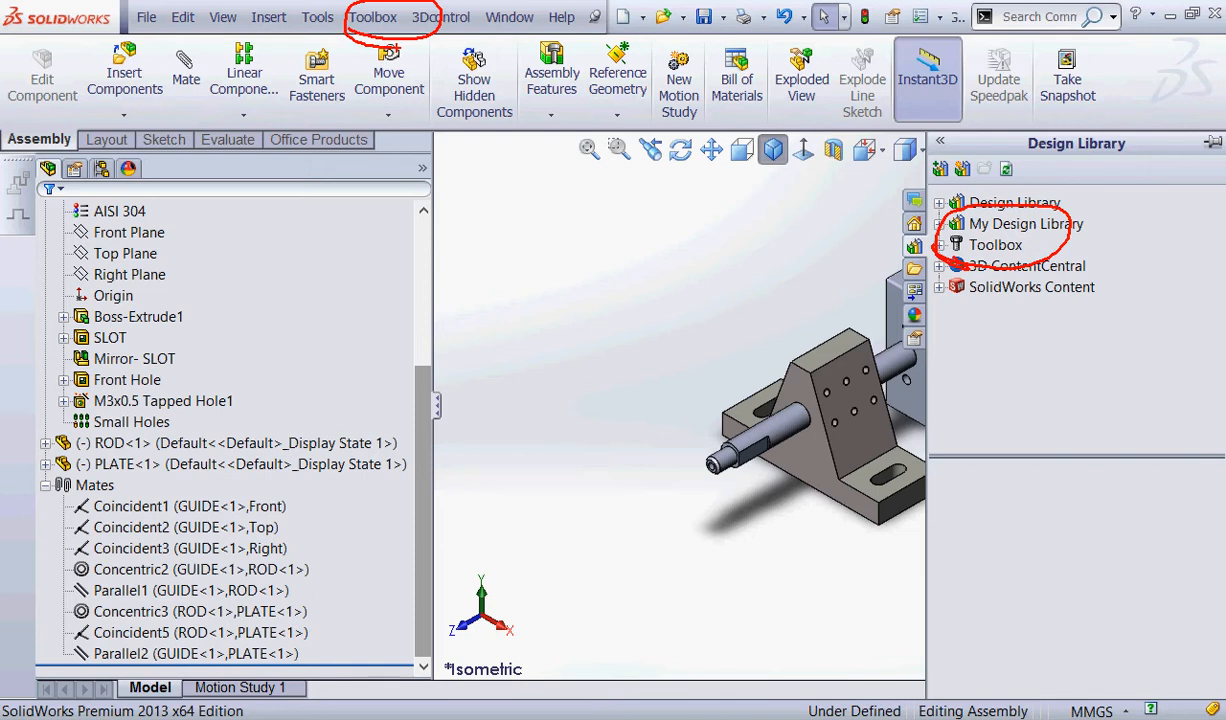
{"action": "key", "text": "ctrl+2"}
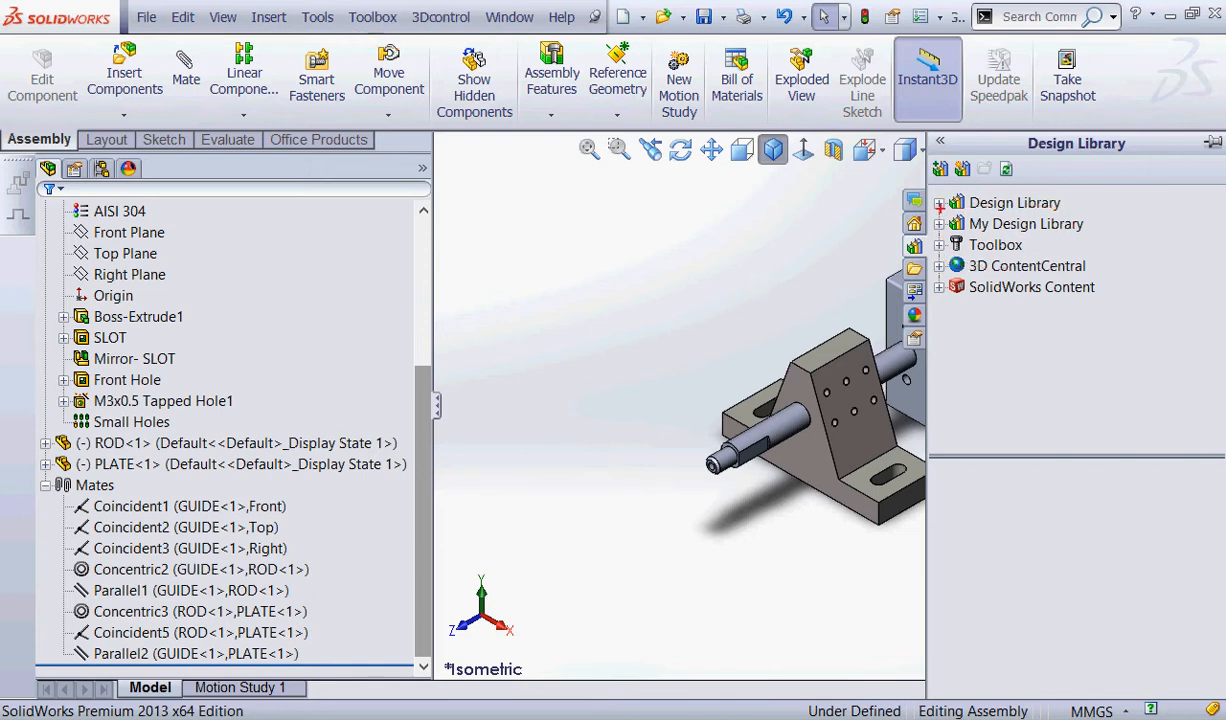
{"action": "mouse_move", "coordinate": [916, 200]}
{"action": "left_mouse_down"}
{"action": "mouse_move", "coordinate": [1090, 213]}
{"action": "mouse_move", "coordinate": [914, 192]}
{"action": "left_mouse_up"}
{"action": "mouse_move", "coordinate": [1150, 147]}
{"action": "left_mouse_down"}
{"action": "mouse_move", "coordinate": [1025, 165]}
{"action": "mouse_move", "coordinate": [1022, 188]}
{"action": "left_mouse_up"}
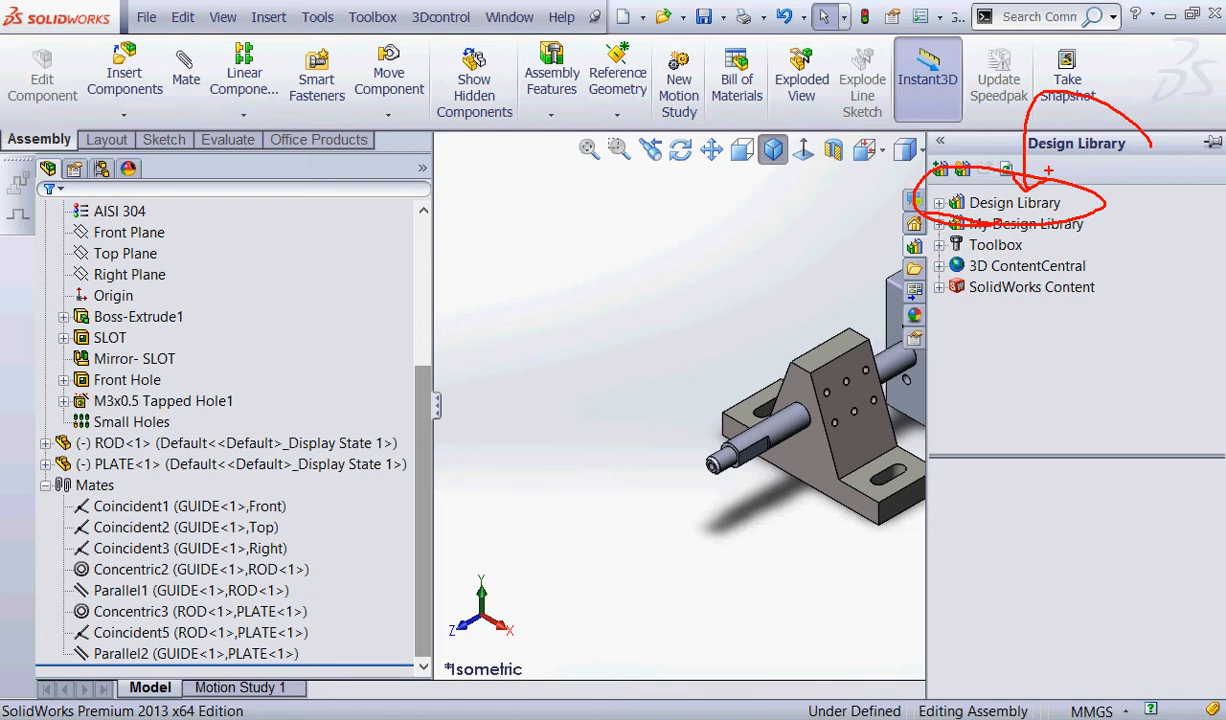
{"action": "mouse_move", "coordinate": [930, 222]}
{"action": "left_mouse_down"}
{"action": "mouse_move", "coordinate": [880, 235]}
{"action": "mouse_move", "coordinate": [938, 252]}
{"action": "mouse_move", "coordinate": [918, 230]}
{"action": "left_mouse_up"}
{"action": "mouse_move", "coordinate": [775, 273]}
{"action": "left_mouse_down"}
{"action": "mouse_move", "coordinate": [800, 225]}
{"action": "mouse_move", "coordinate": [901, 246]}
{"action": "mouse_move", "coordinate": [883, 254]}
{"action": "left_mouse_up"}
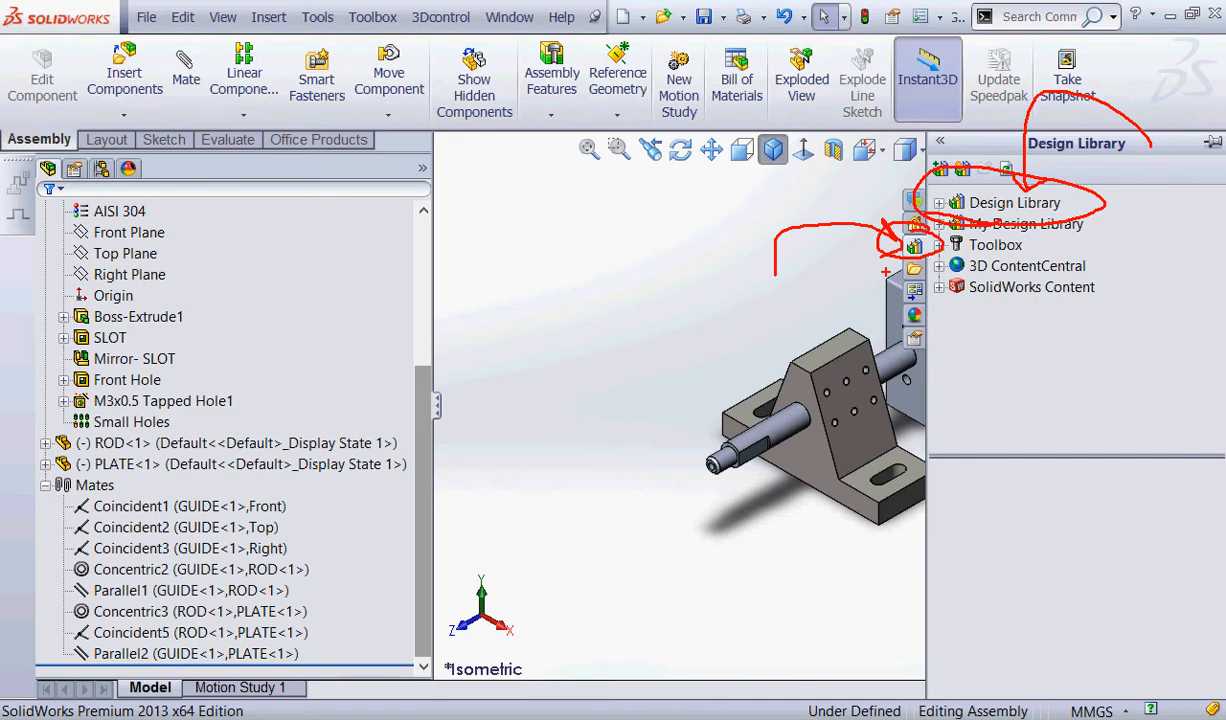
{"action": "key", "text": "Escape"}
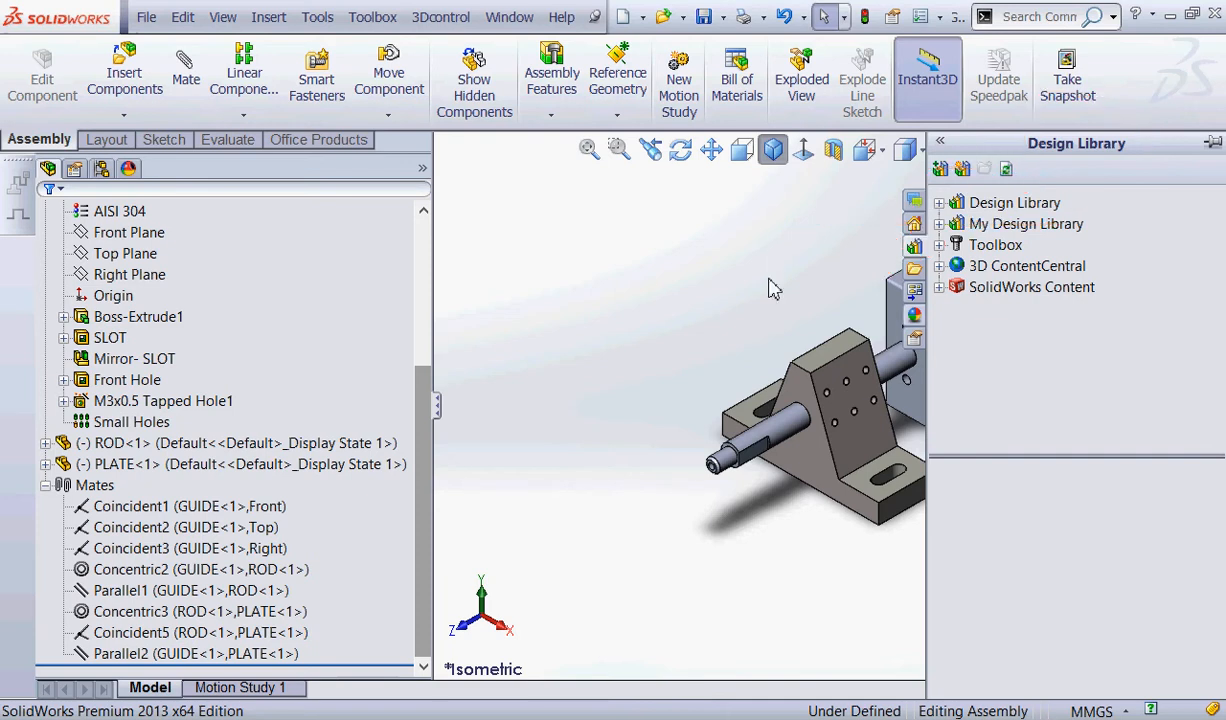
Expand the main Design Library folder and pin the library pane so it stays open.
{"action": "left_click", "coordinate": [941, 203]}
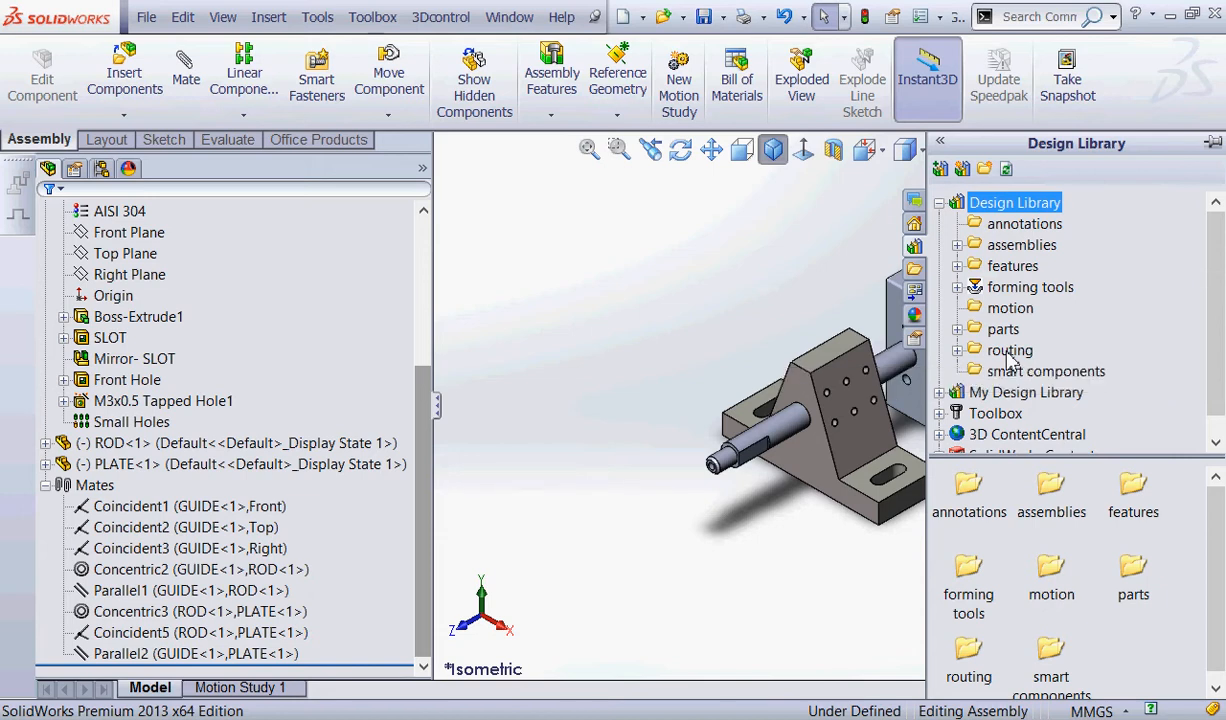
{"action": "left_click", "coordinate": [1213, 146]}
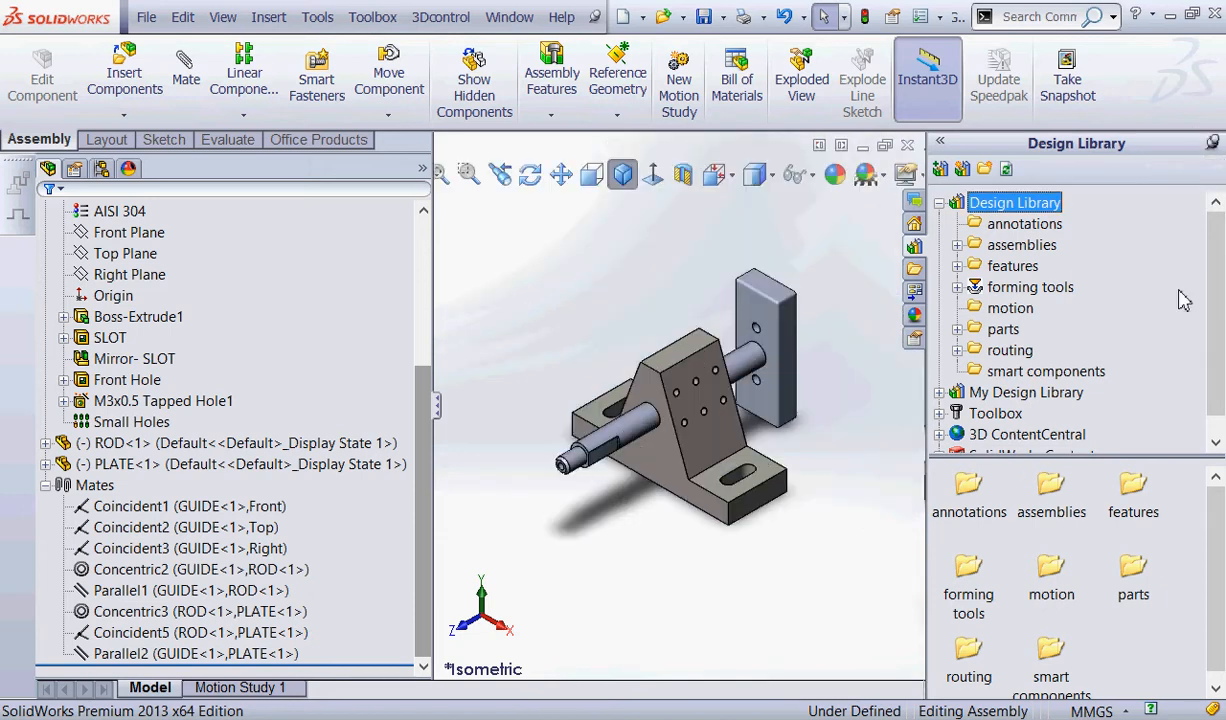
{"action": "key", "text": "ctrl+2"}
{"action": "mouse_move", "coordinate": [1221, 116]}
{"action": "left_mouse_down"}
{"action": "mouse_move", "coordinate": [1190, 152]}
{"action": "mouse_move", "coordinate": [1155, 86]}
{"action": "left_mouse_up"}
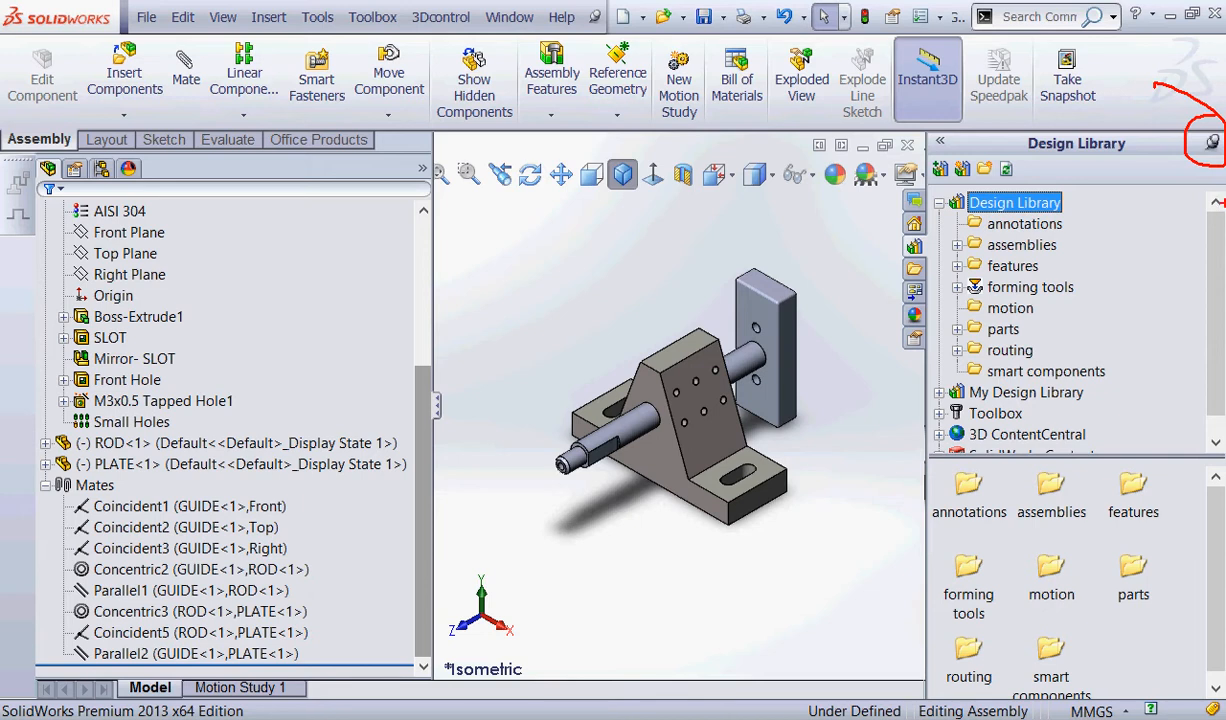
{"action": "mouse_move", "coordinate": [948, 333]}
{"action": "left_mouse_down"}
{"action": "mouse_move", "coordinate": [1045, 327]}
{"action": "mouse_move", "coordinate": [946, 338]}
{"action": "left_mouse_up"}
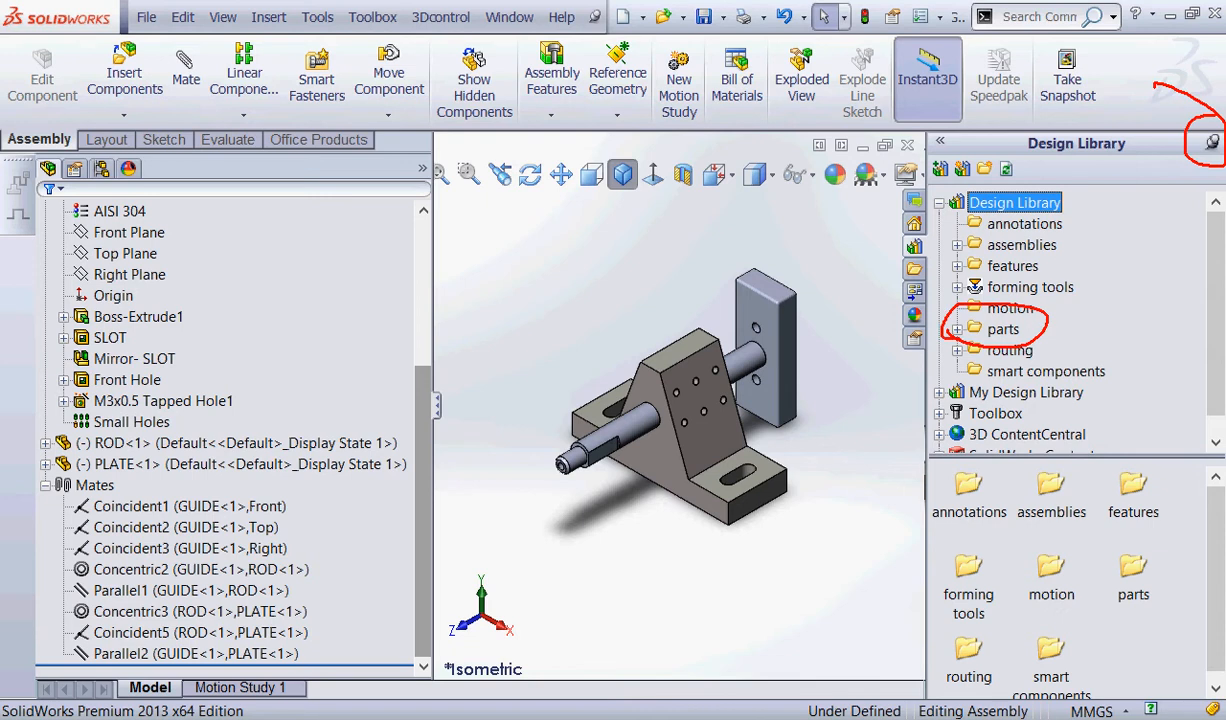
{"action": "mouse_move", "coordinate": [1032, 333]}
{"action": "left_mouse_down"}
{"action": "mouse_move", "coordinate": [1091, 333]}
{"action": "mouse_move", "coordinate": [1039, 334]}
{"action": "left_mouse_up"}
{"action": "left_click_drag", "start_coordinate": [1058, 358], "coordinate": [1039, 344]}
{"action": "key", "text": "Escape"}
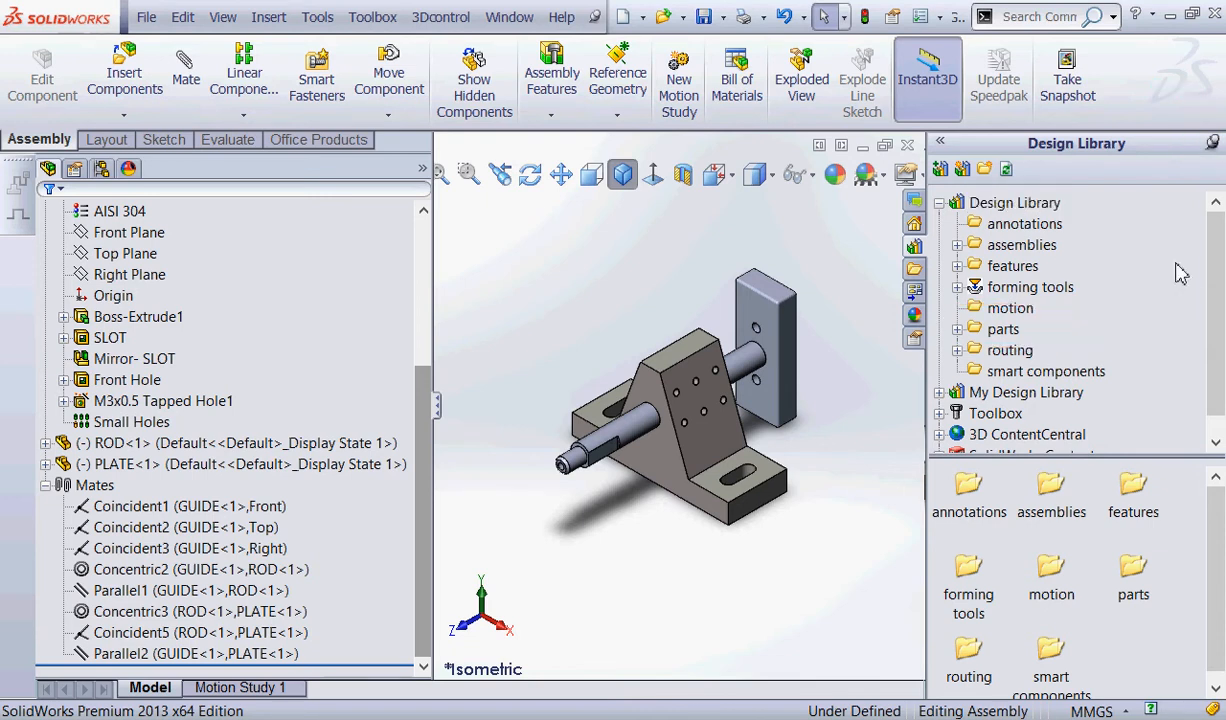
Open the hardware folder under parts in the Design Library.
{"action": "left_click", "coordinate": [957, 330]}
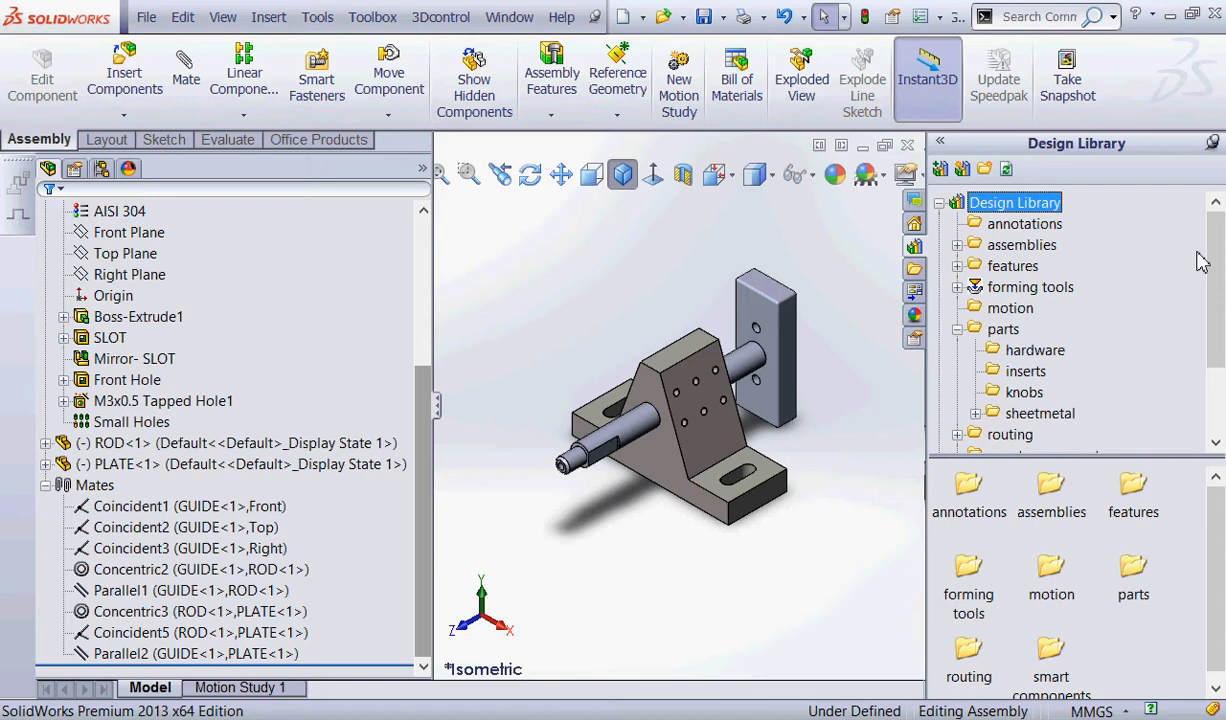
{"action": "key", "text": "ctrl+2"}
{"action": "mouse_move", "coordinate": [1080, 322]}
{"action": "left_mouse_down"}
{"action": "mouse_move", "coordinate": [1122, 449]}
{"action": "mouse_move", "coordinate": [1058, 304]}
{"action": "left_mouse_up"}
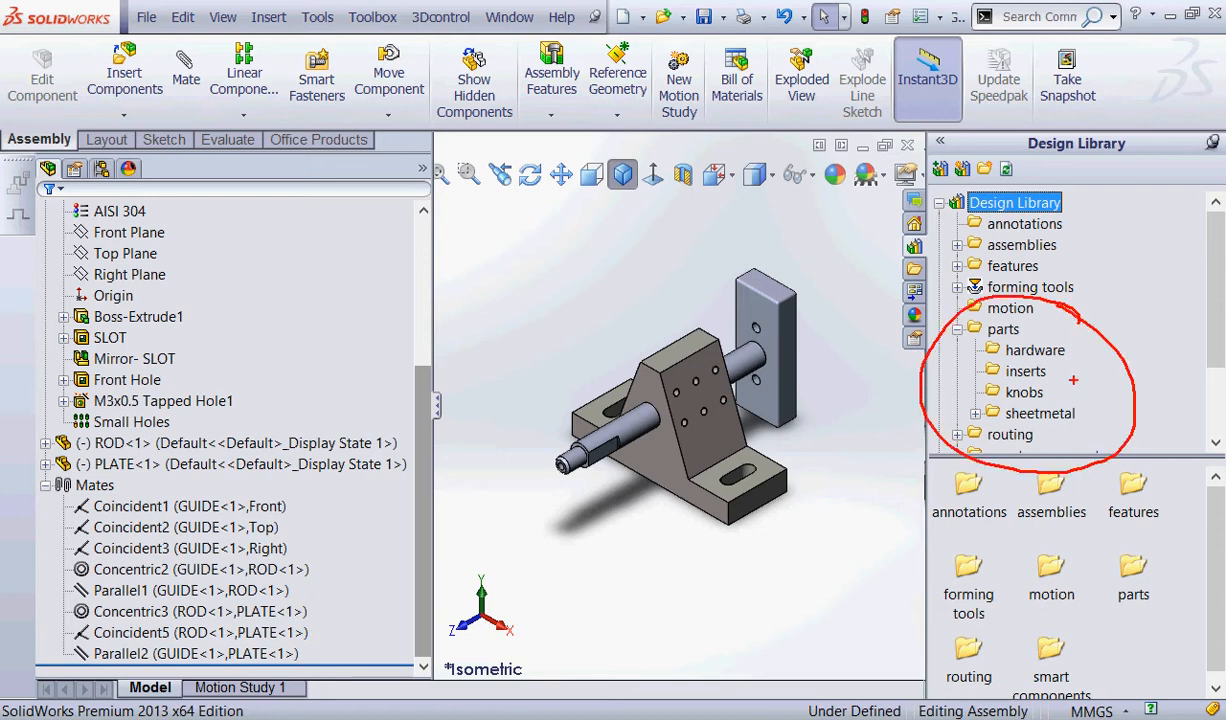
{"action": "mouse_move", "coordinate": [966, 355]}
{"action": "left_mouse_down"}
{"action": "mouse_move", "coordinate": [1098, 331]}
{"action": "mouse_move", "coordinate": [1021, 365]}
{"action": "mouse_move", "coordinate": [1131, 352]}
{"action": "mouse_move", "coordinate": [1100, 336]}
{"action": "left_mouse_up"}
{"action": "left_click_drag", "start_coordinate": [1073, 352], "coordinate": [1092, 366]}
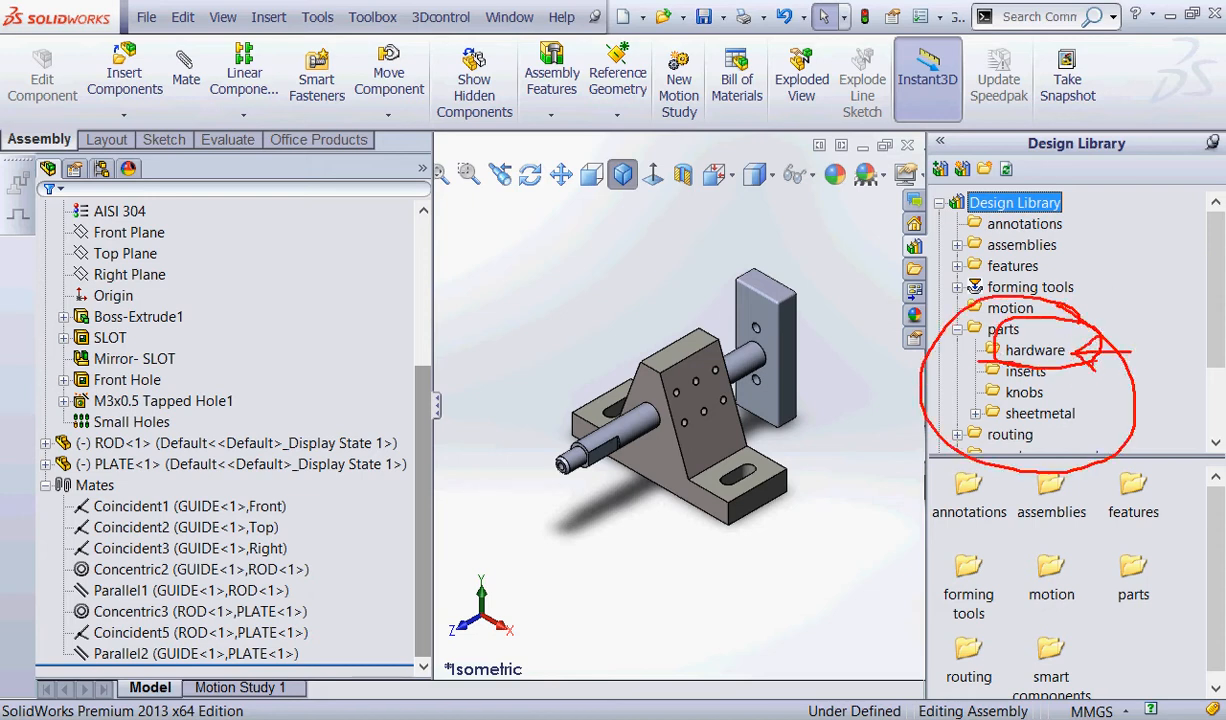
{"action": "key", "text": "Escape"}
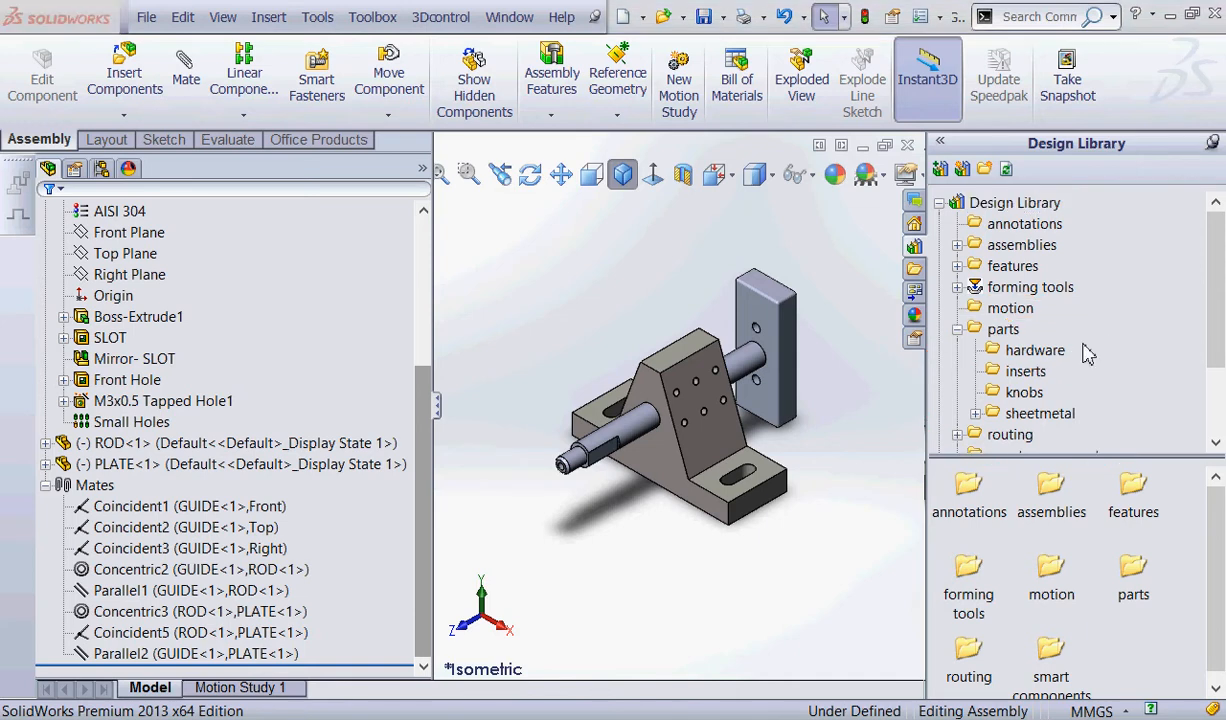
{"action": "left_click", "coordinate": [1040, 351]}
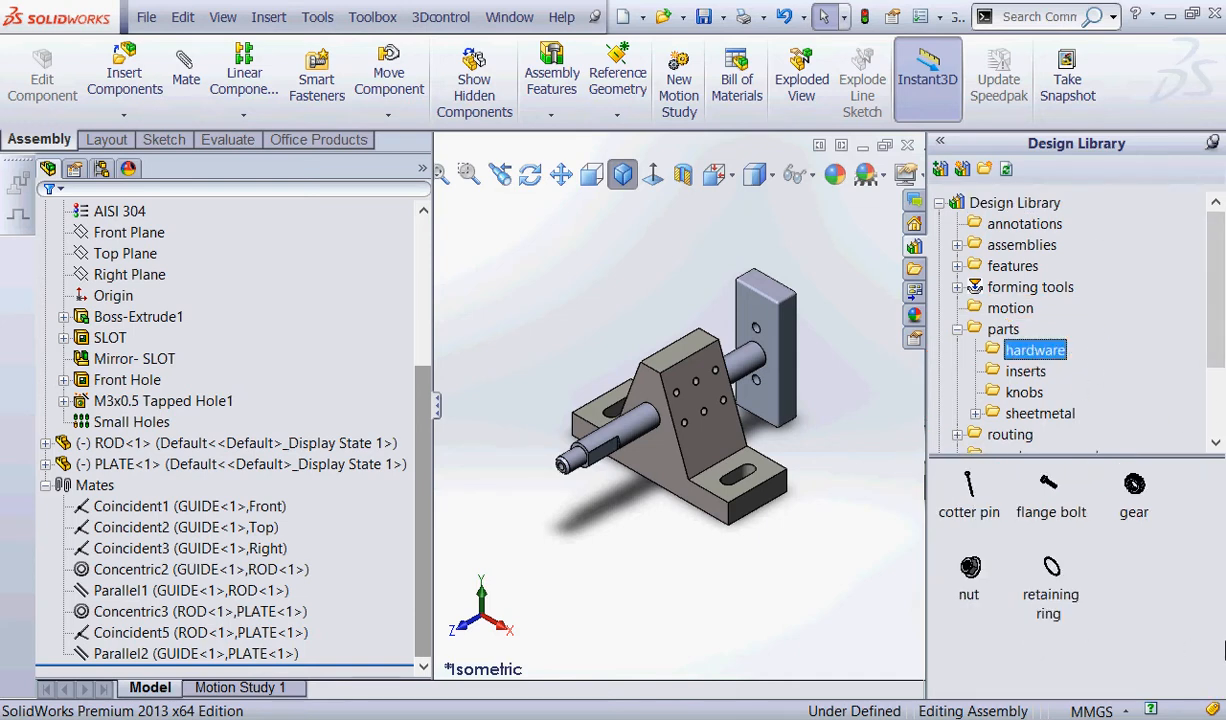
{"action": "mouse_move", "coordinate": [1158, 455]}
{"action": "left_mouse_down"}
{"action": "mouse_move", "coordinate": [944, 645]}
{"action": "mouse_move", "coordinate": [1135, 440]}
{"action": "mouse_move", "coordinate": [1160, 457]}
{"action": "left_mouse_up"}
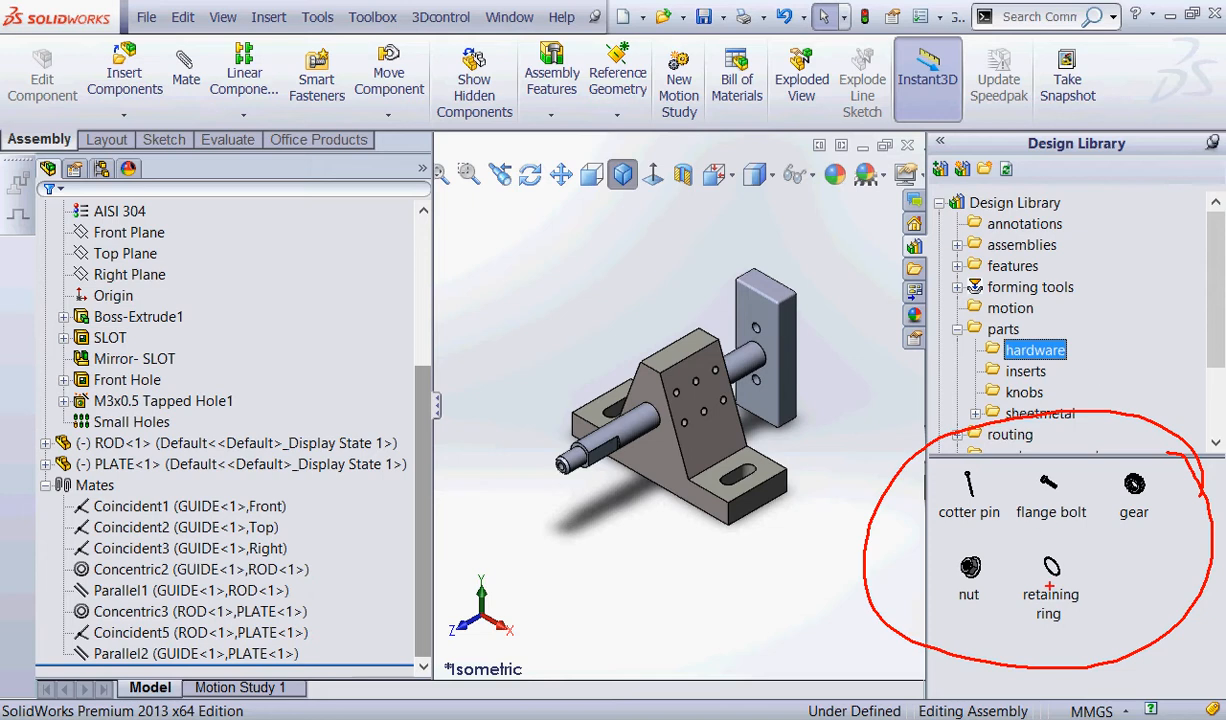
{"action": "left_click_drag", "start_coordinate": [1030, 516], "coordinate": [1082, 528]}
{"action": "key", "text": "Escape"}
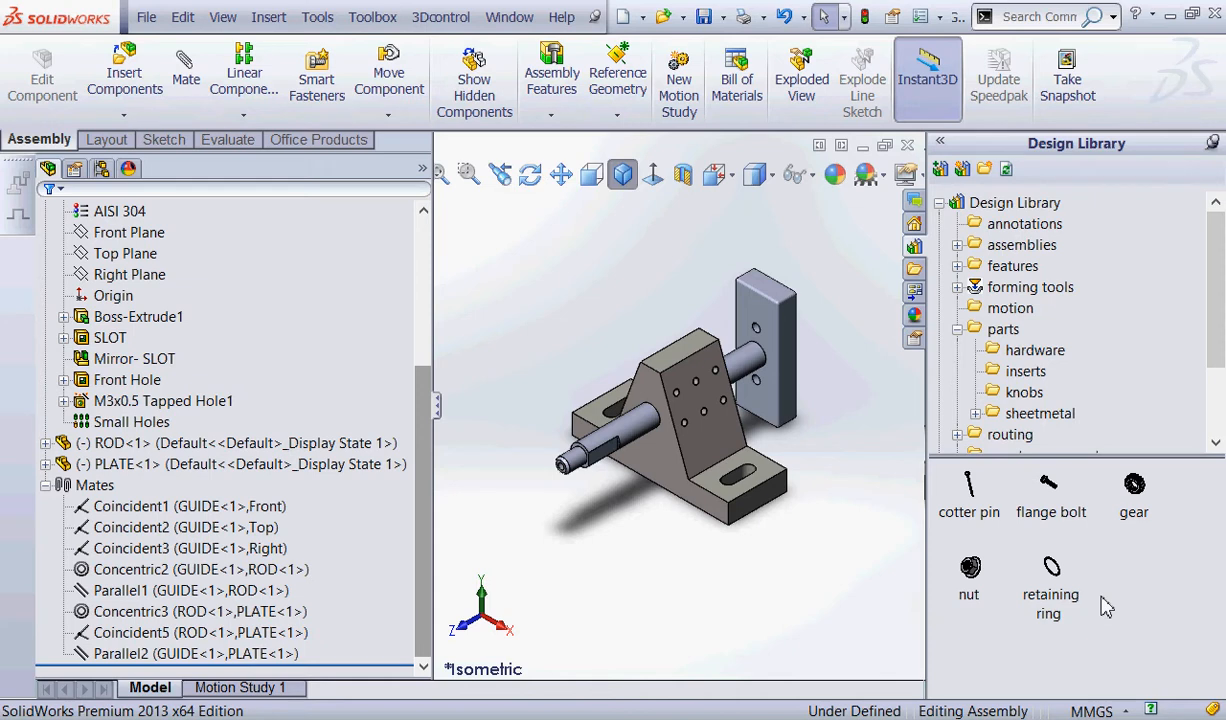
Insert two flange bolts in the M8-1.25 x 30 configuration, one on each side of GUIDE, and unpin the library pane.
{"action": "left_click", "coordinate": [1053, 487]}
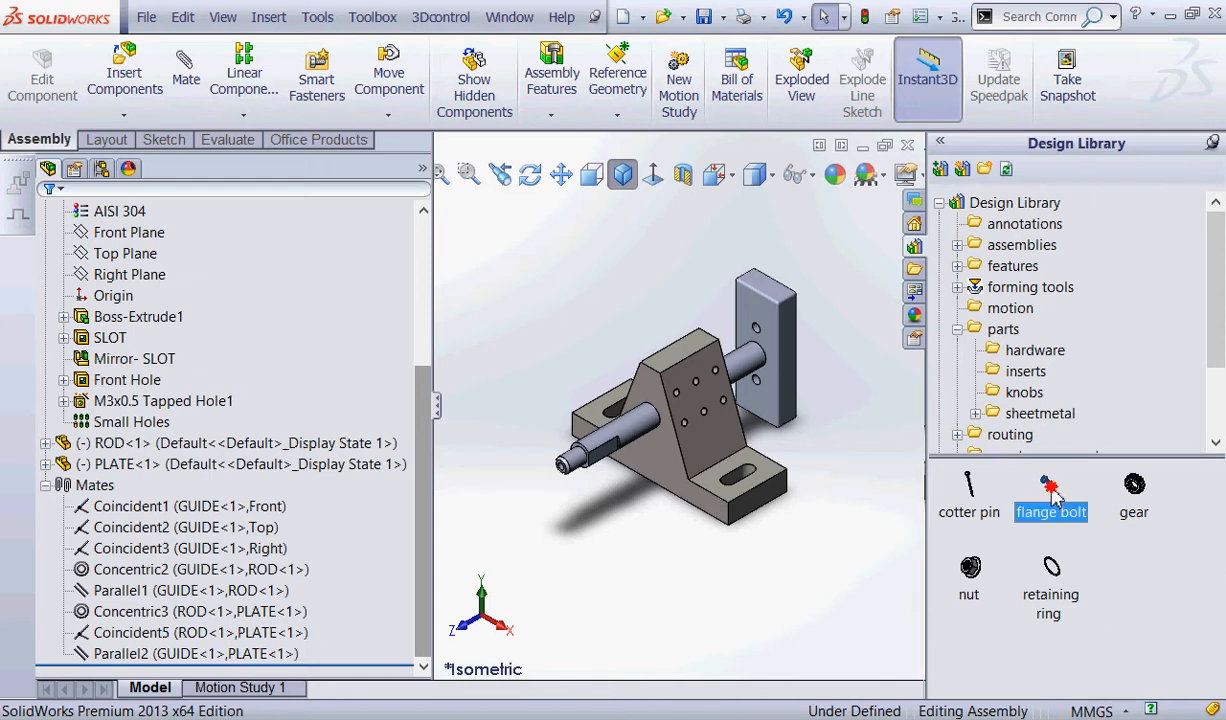
{"action": "left_click_drag", "start_coordinate": [1053, 490], "coordinate": [820, 542]}
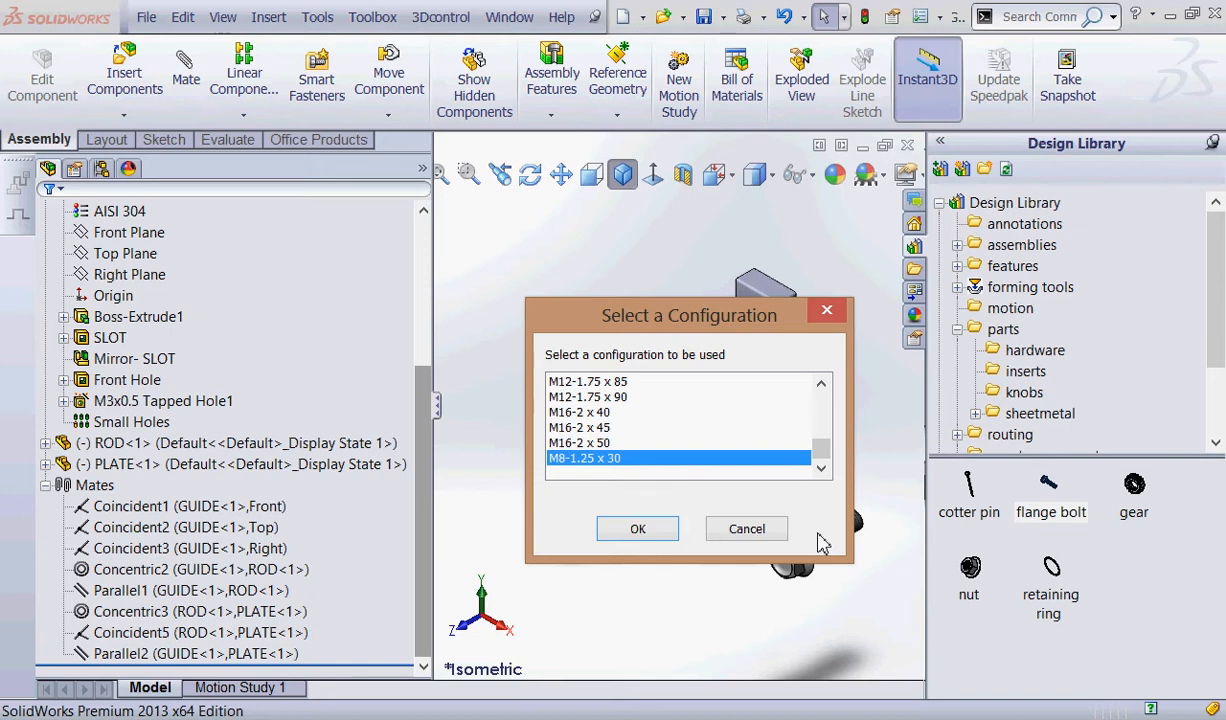
{"action": "left_click", "coordinate": [631, 527]}
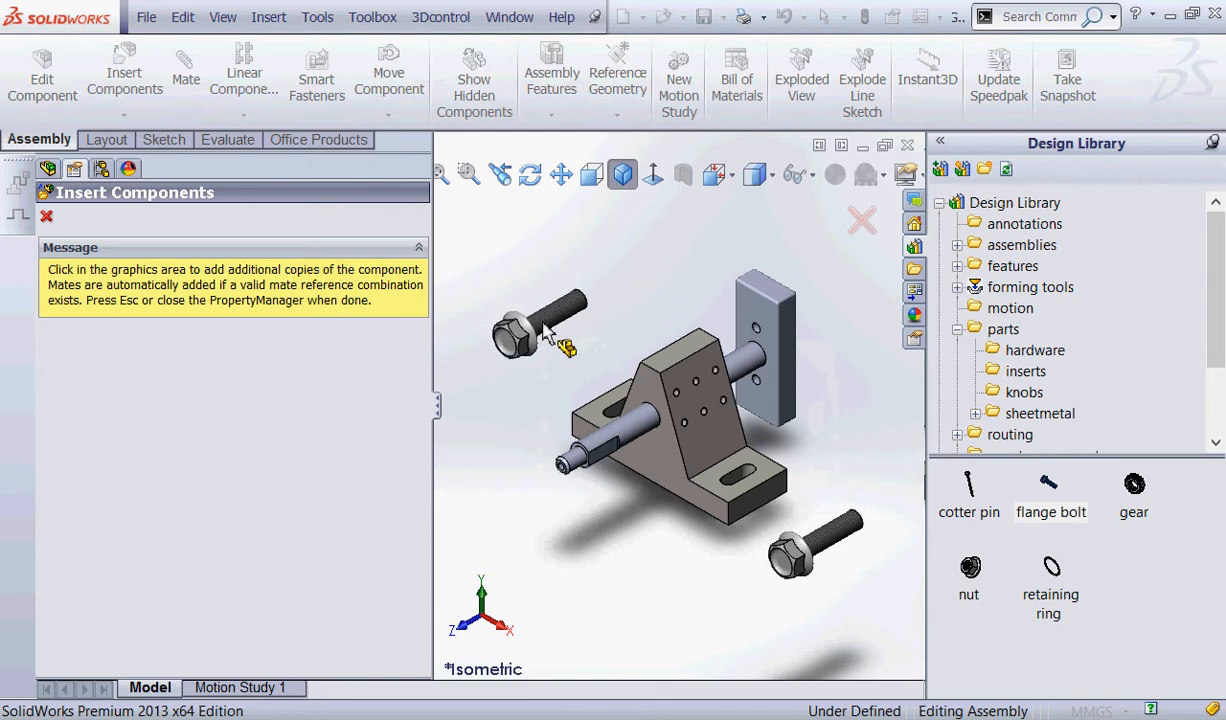
{"action": "left_click", "coordinate": [545, 333]}
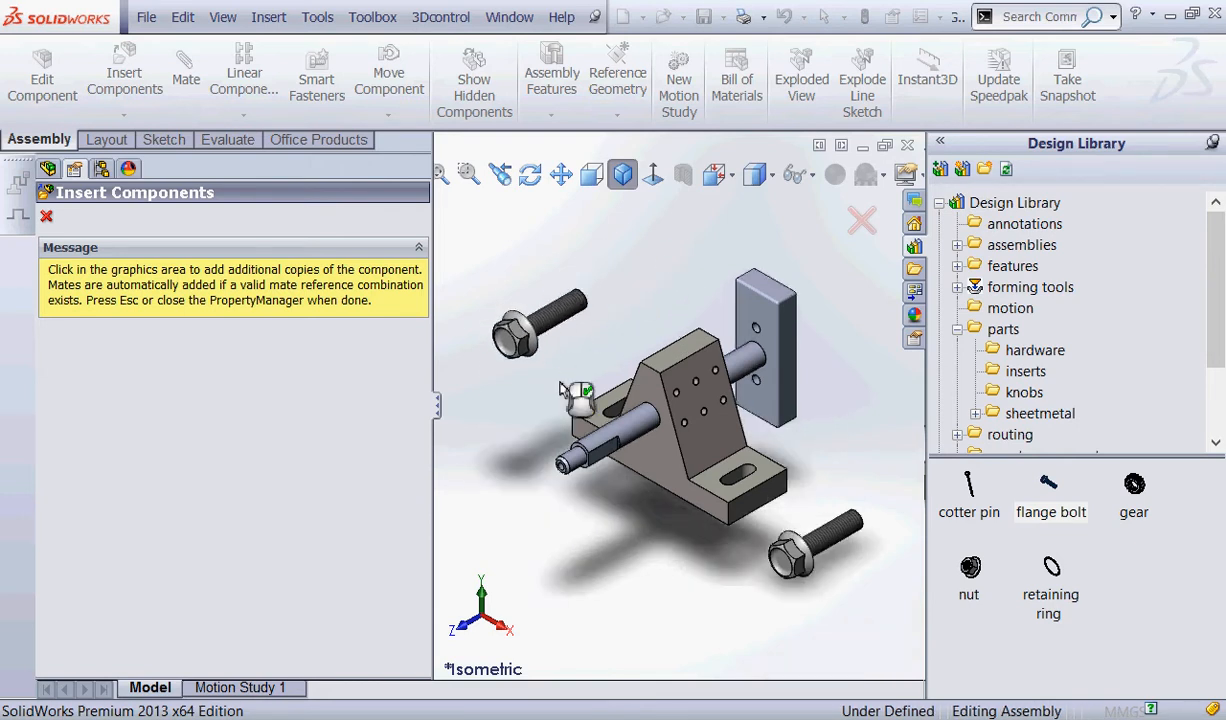
{"action": "left_click", "coordinate": [47, 218]}
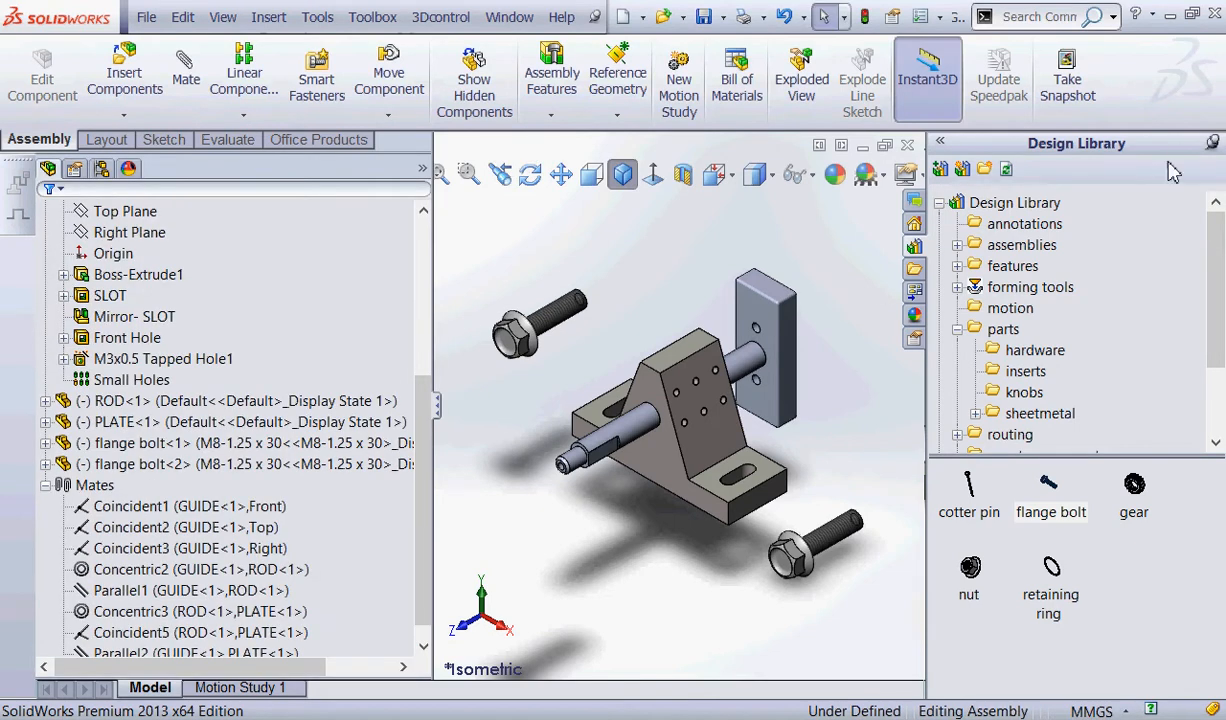
{"action": "left_click", "coordinate": [1212, 143]}
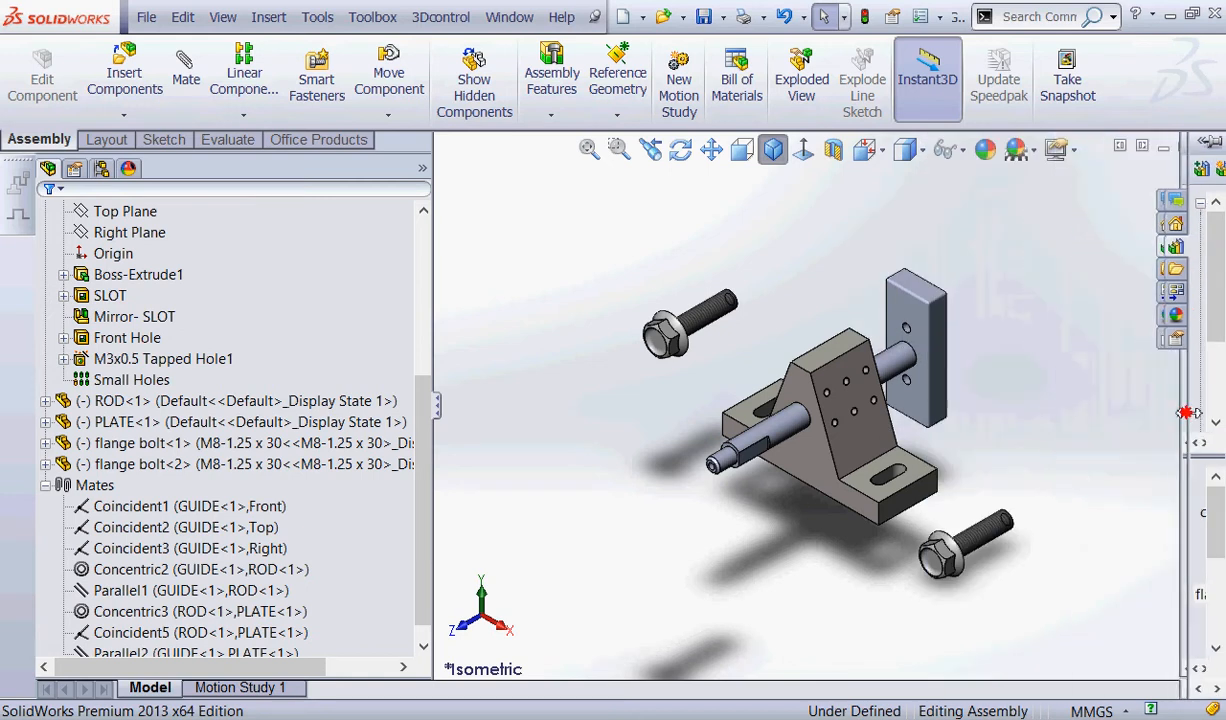
Move the first flange bolt to just above the second one, save the assembly and clear the selection.
{"action": "middle_click_drag", "start_coordinate": [1032, 405], "coordinate": [1013, 350]}
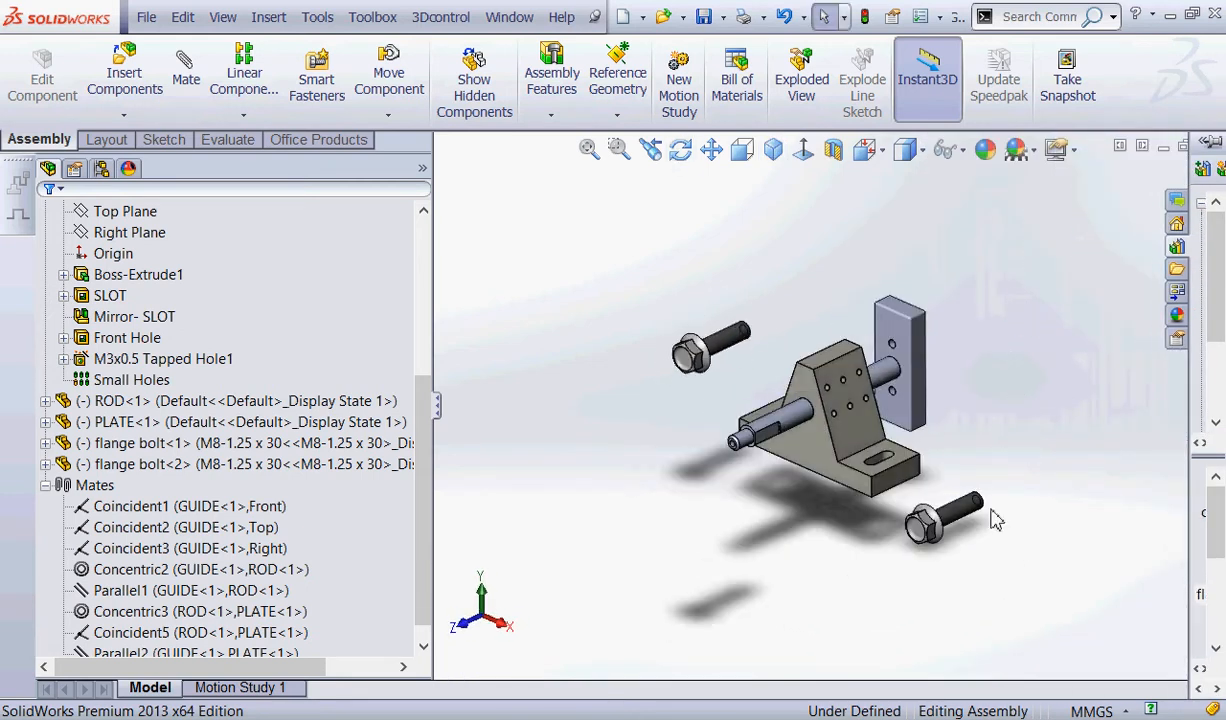
{"action": "left_click_drag", "start_coordinate": [995, 518], "coordinate": [739, 280]}
{"action": "left_click", "coordinate": [704, 16]}
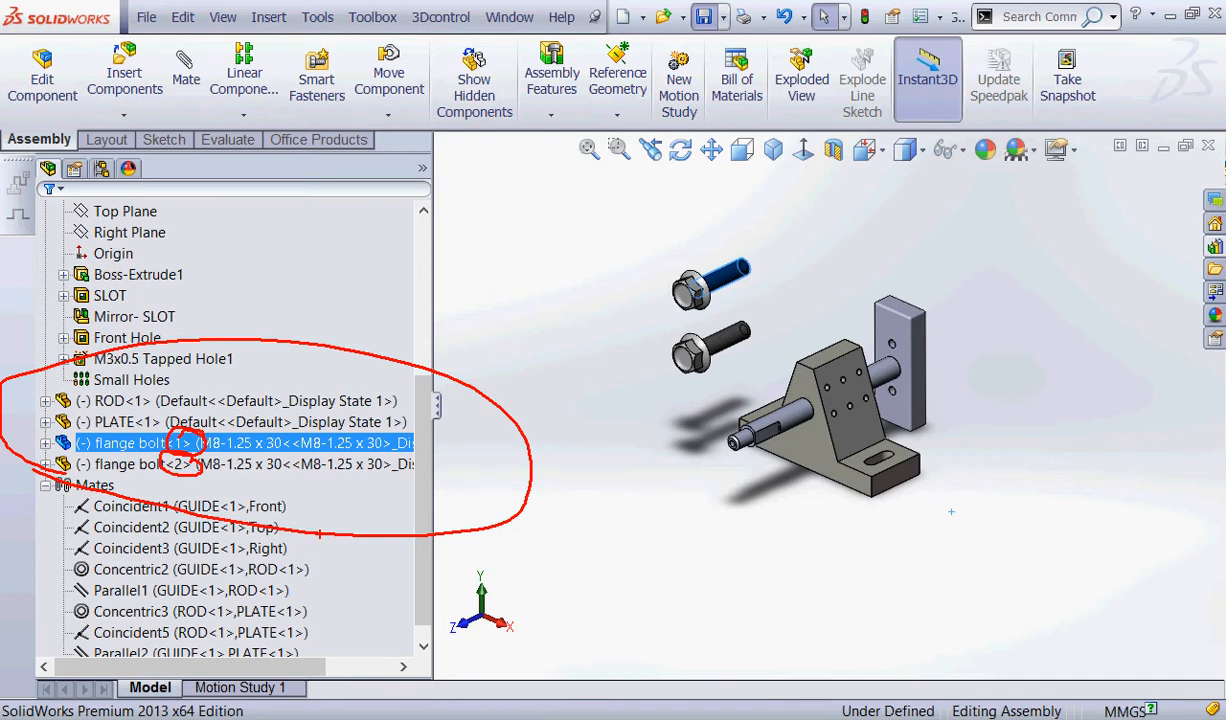
{"action": "left_click", "coordinate": [537, 421]}
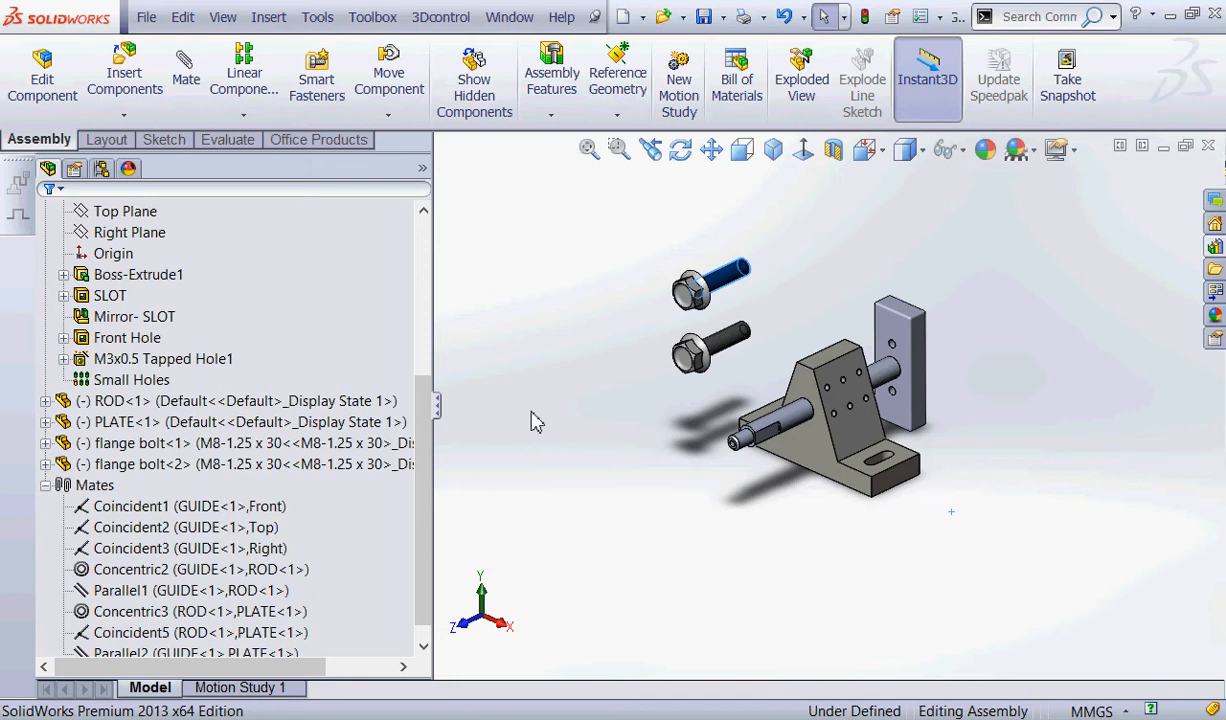
{"action": "left_click", "coordinate": [597, 397]}
Show the temporary axes and examine those in GUIDE's mounting slot.
{"action": "middle_click_drag", "start_coordinate": [580, 385], "coordinate": [608, 468]}
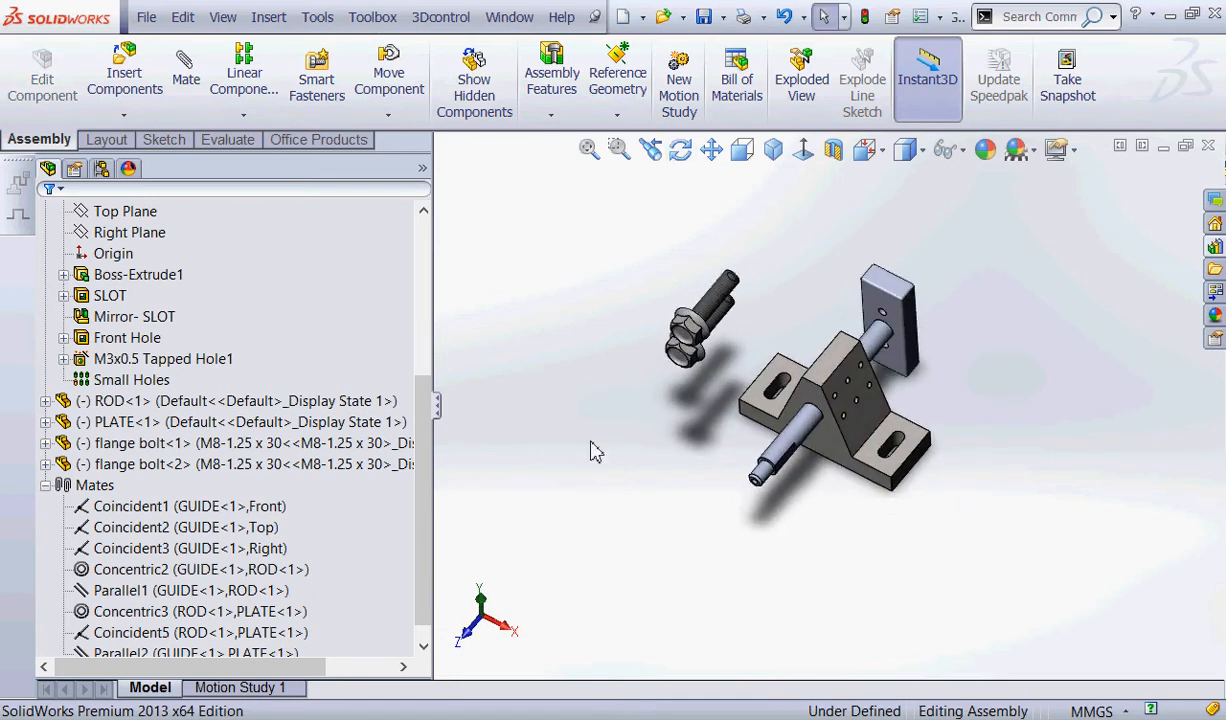
{"action": "mouse_move", "coordinate": [746, 224]}
{"action": "left_mouse_down"}
{"action": "mouse_move", "coordinate": [620, 400]}
{"action": "mouse_move", "coordinate": [780, 257]}
{"action": "left_mouse_up"}
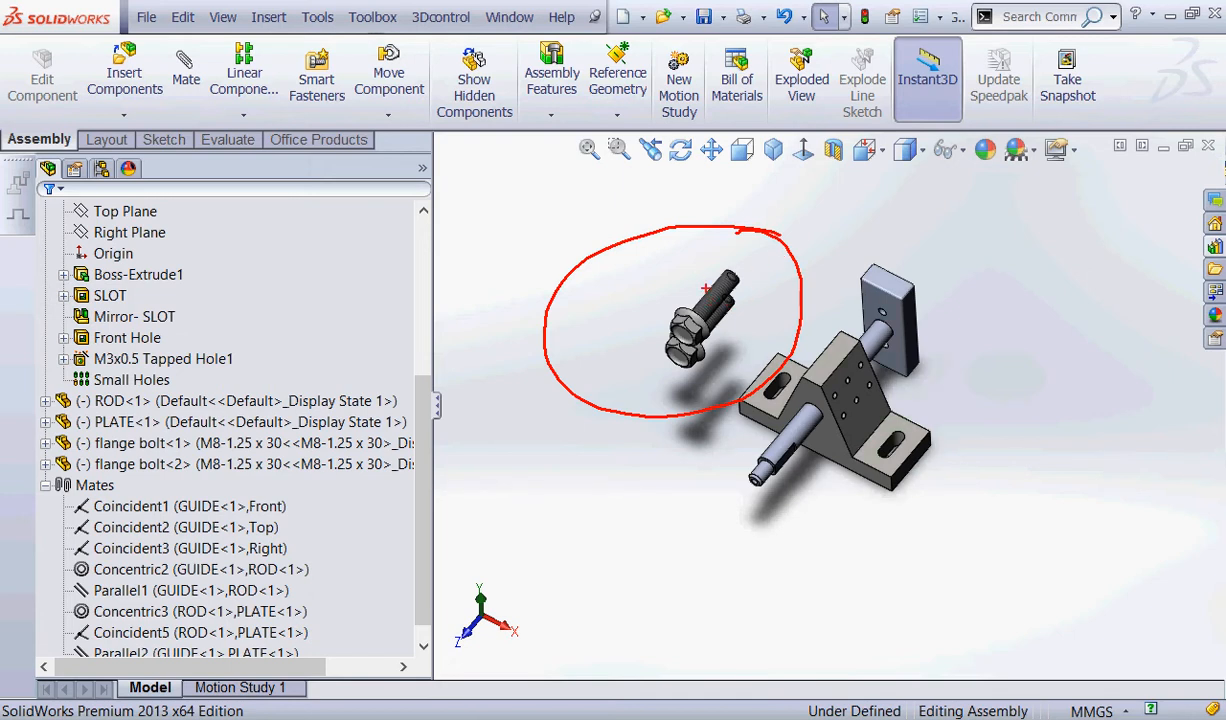
{"action": "mouse_move", "coordinate": [893, 424]}
{"action": "left_mouse_down"}
{"action": "mouse_move", "coordinate": [884, 445]}
{"action": "mouse_move", "coordinate": [907, 430]}
{"action": "left_mouse_up"}
{"action": "left_click", "coordinate": [221, 17]}
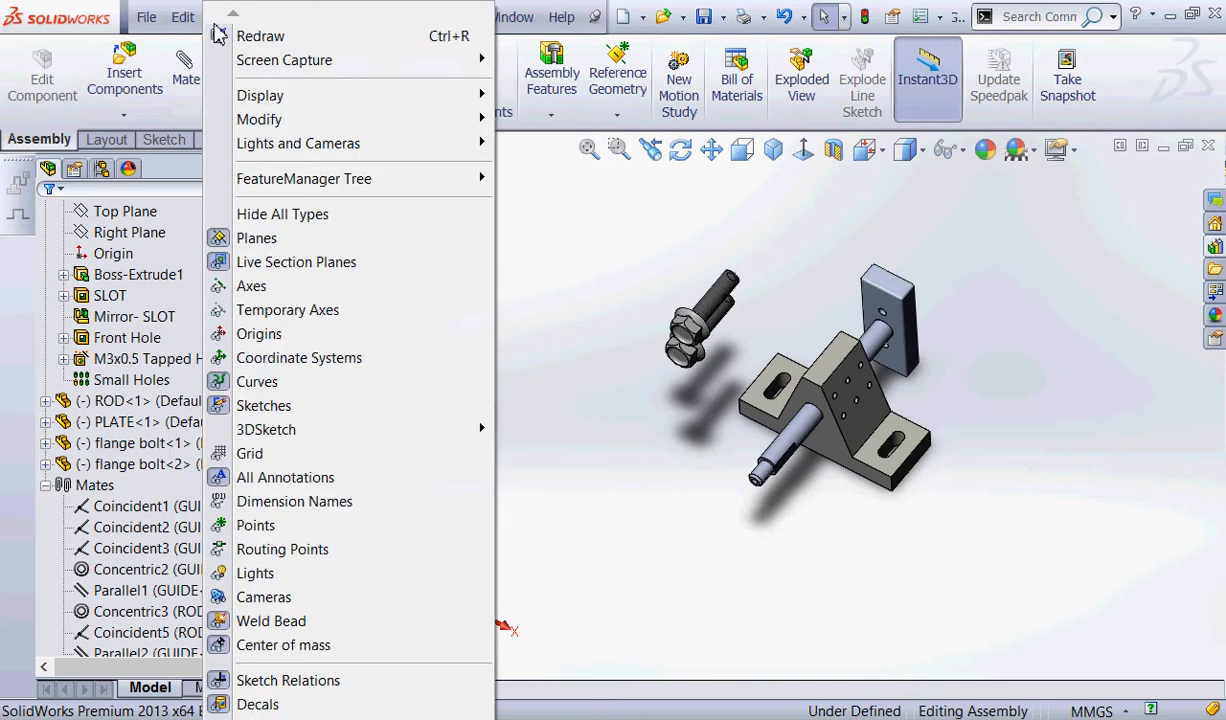
{"action": "left_click", "coordinate": [245, 311]}
{"action": "middle_click_drag", "start_coordinate": [648, 464], "coordinate": [737, 466]}
{"action": "scroll", "coordinate": [737, 455], "scroll_direction": "down", "scroll_amount": 6}
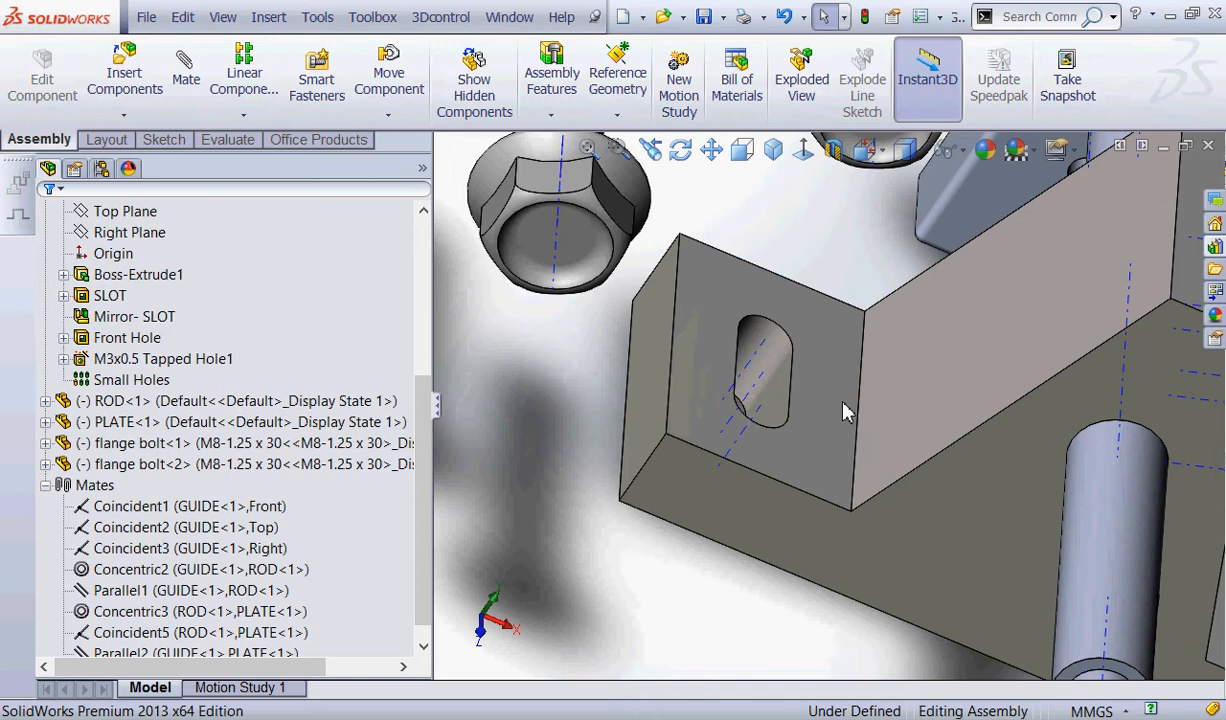
{"action": "mouse_move", "coordinate": [844, 330]}
{"action": "left_mouse_down"}
{"action": "mouse_move", "coordinate": [719, 296]}
{"action": "mouse_move", "coordinate": [705, 381]}
{"action": "mouse_move", "coordinate": [722, 372]}
{"action": "mouse_move", "coordinate": [727, 405]}
{"action": "left_mouse_up"}
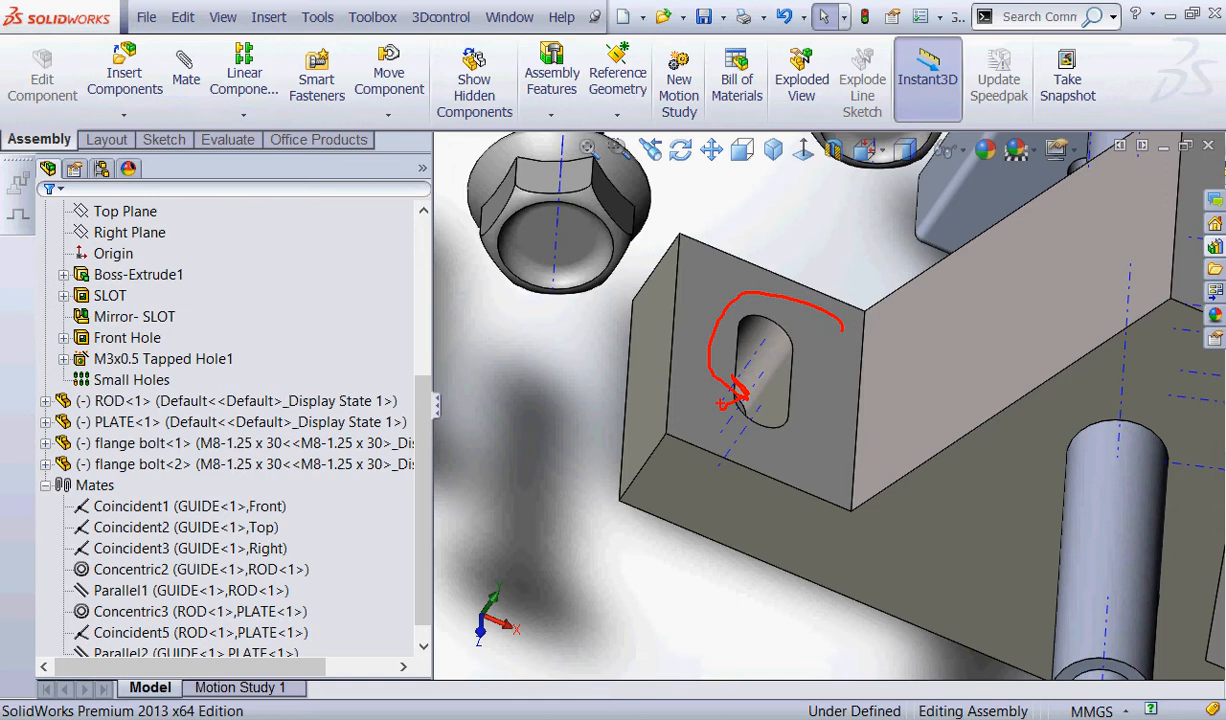
{"action": "left_click", "coordinate": [218, 17]}
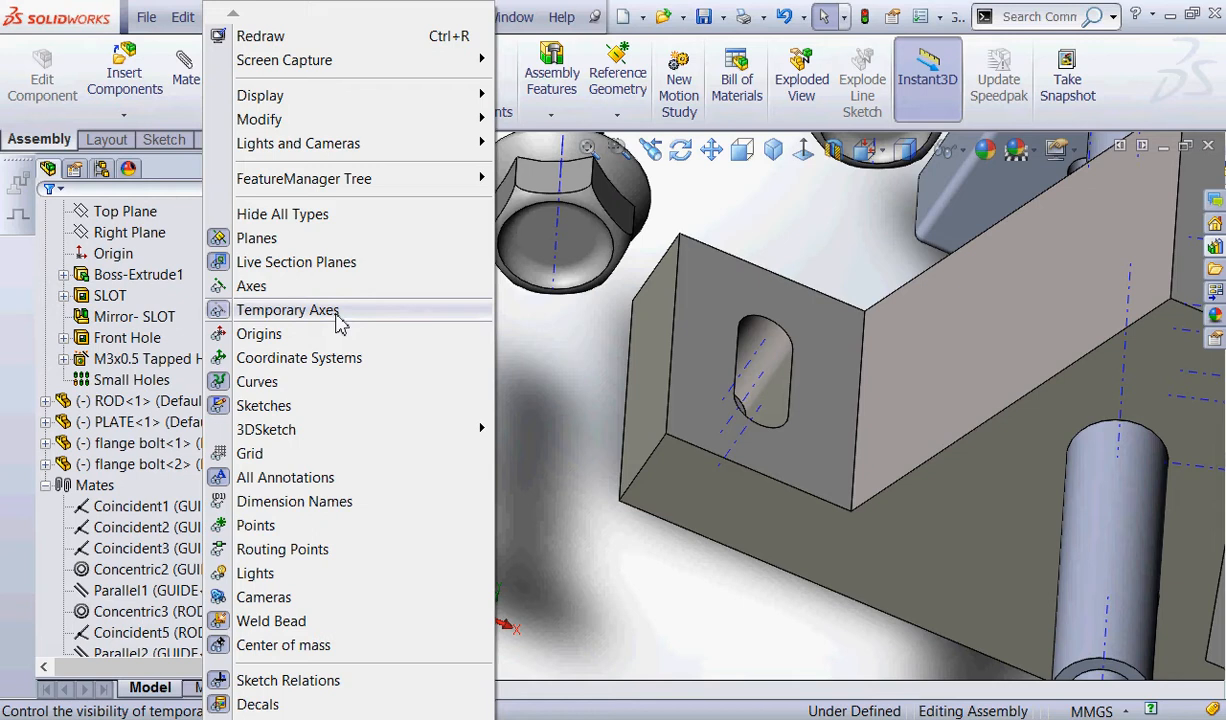
{"action": "left_click", "coordinate": [578, 380]}
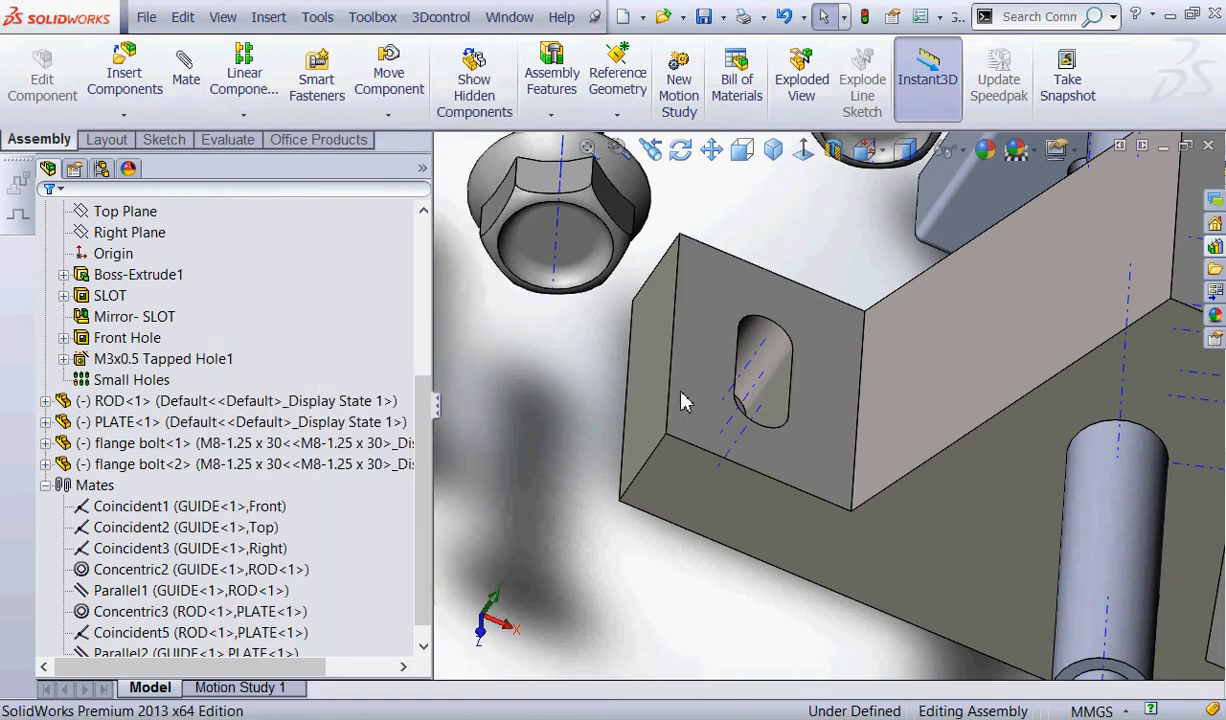
{"action": "scroll", "coordinate": [632, 381], "scroll_direction": "up", "scroll_amount": 5}
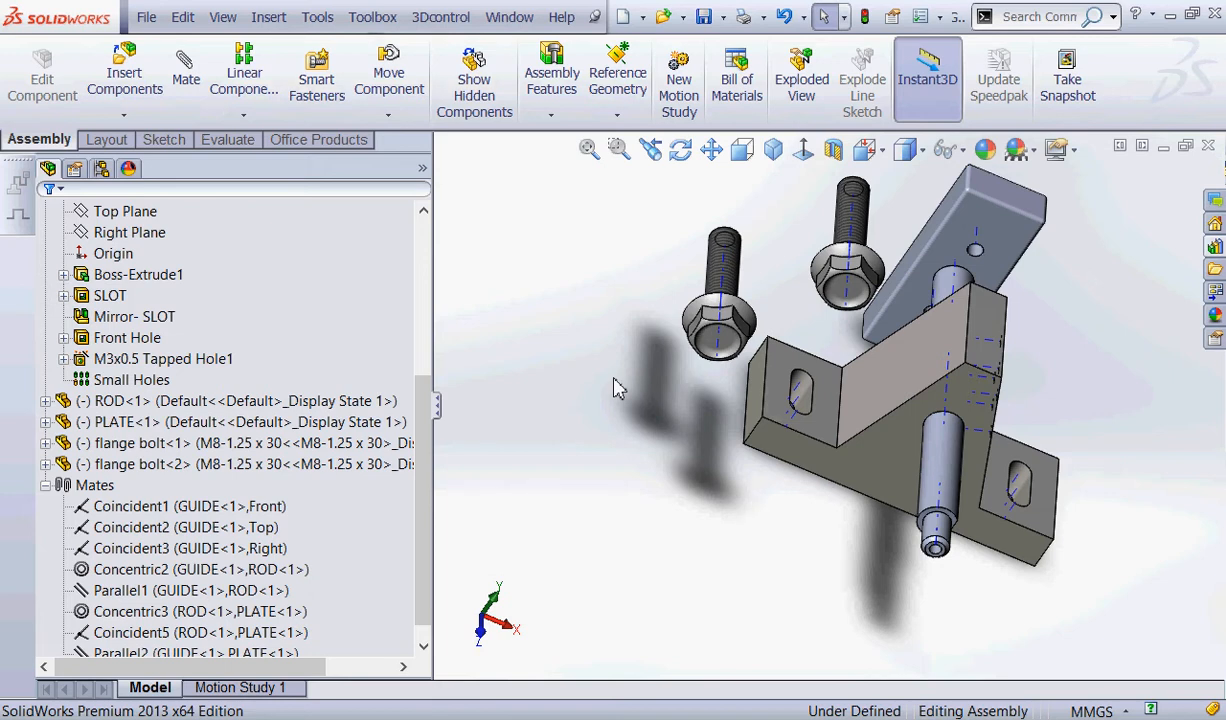
Start a coincident mate and select the middle temporary axis of GUIDE's slot nearest the flange bolts.
{"action": "left_click", "coordinate": [184, 70]}
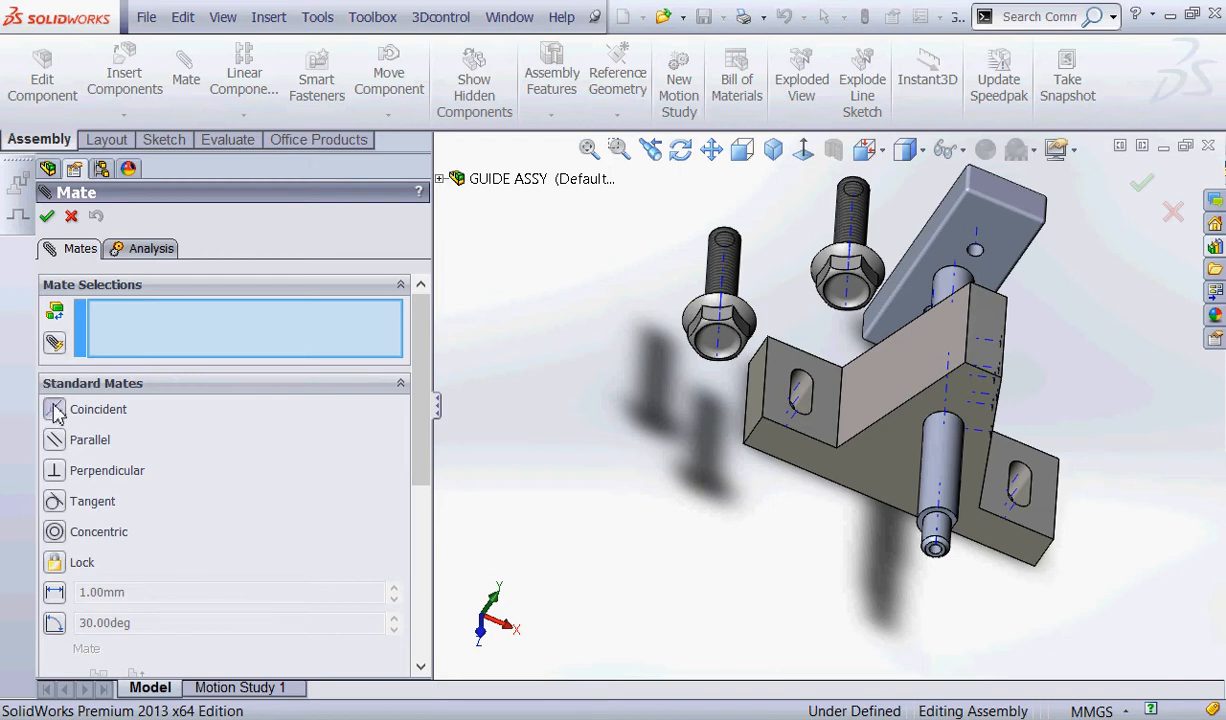
{"action": "scroll", "coordinate": [920, 477], "scroll_direction": "down", "scroll_amount": 4}
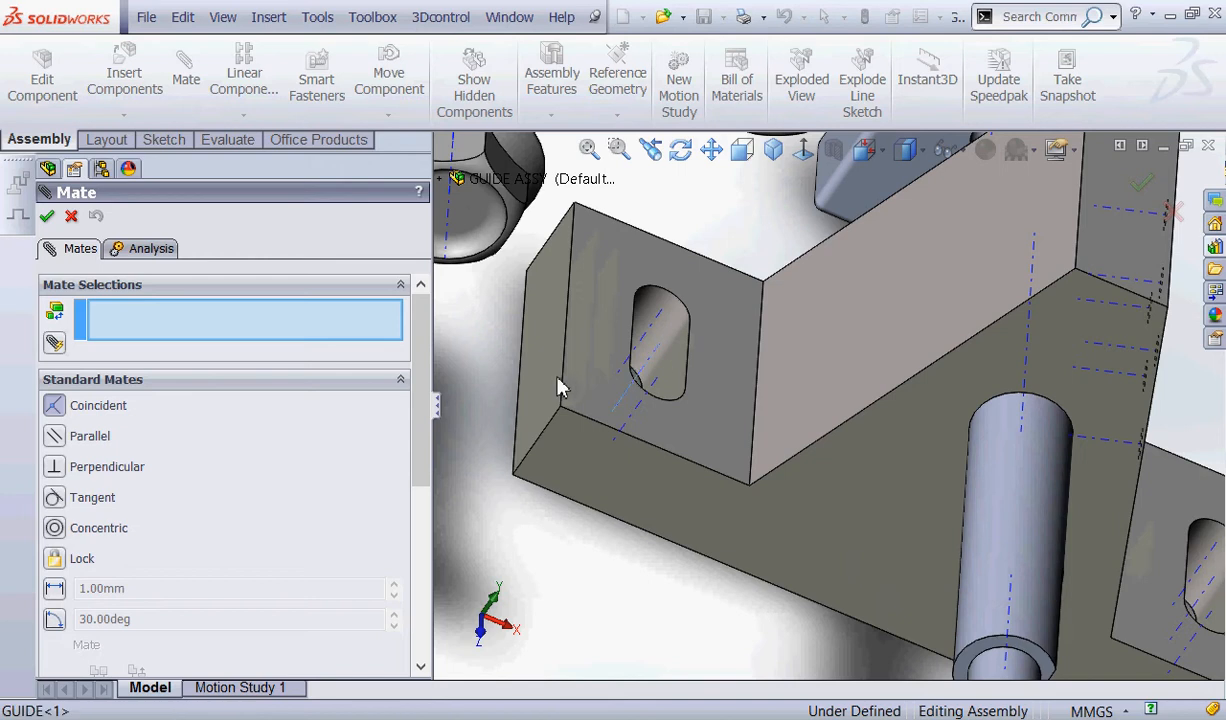
{"action": "left_click", "coordinate": [632, 377]}
{"action": "scroll", "coordinate": [545, 290], "scroll_direction": "up", "scroll_amount": 3}
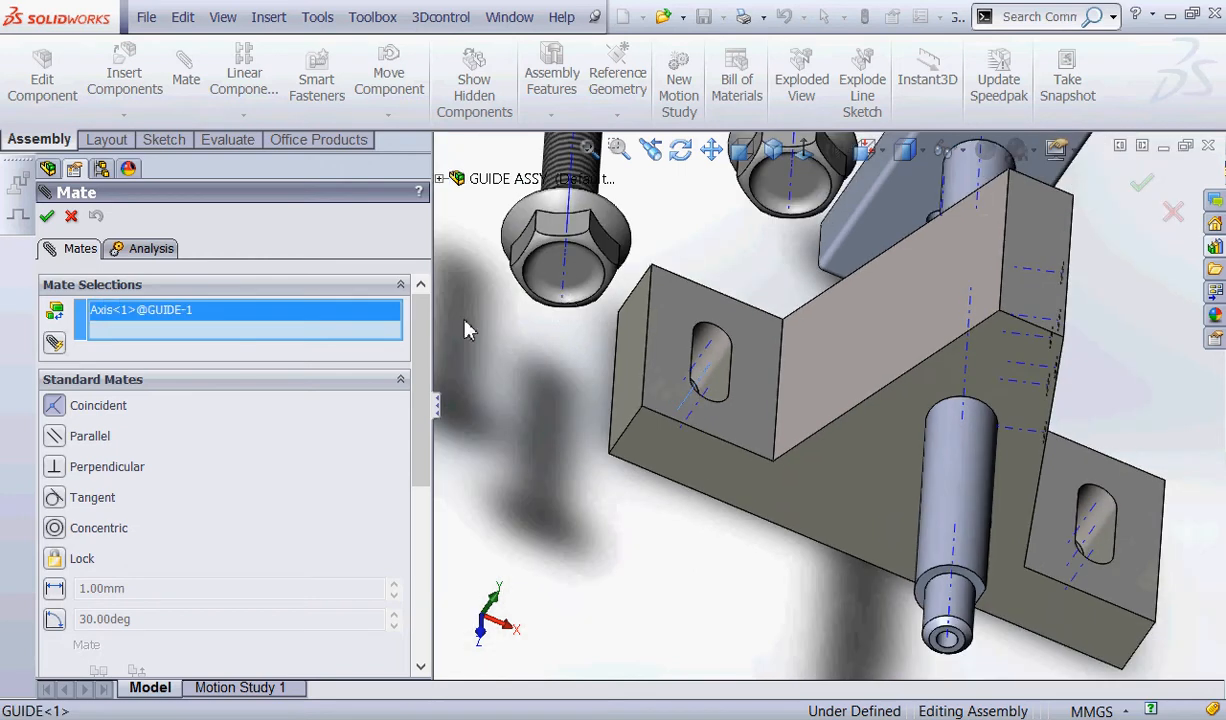
{"action": "scroll", "coordinate": [565, 338], "scroll_direction": "up", "scroll_amount": 3}
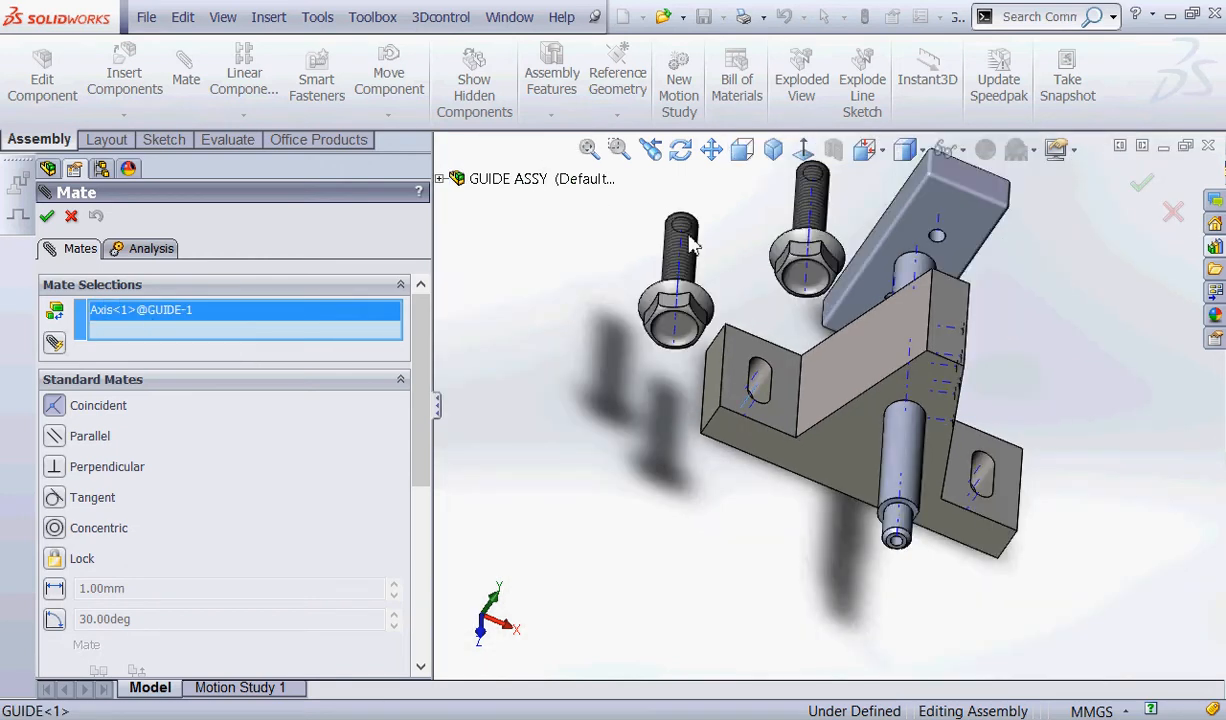
{"action": "scroll", "coordinate": [700, 262], "scroll_direction": "down", "scroll_amount": 5}
{"action": "left_click", "coordinate": [707, 304]}
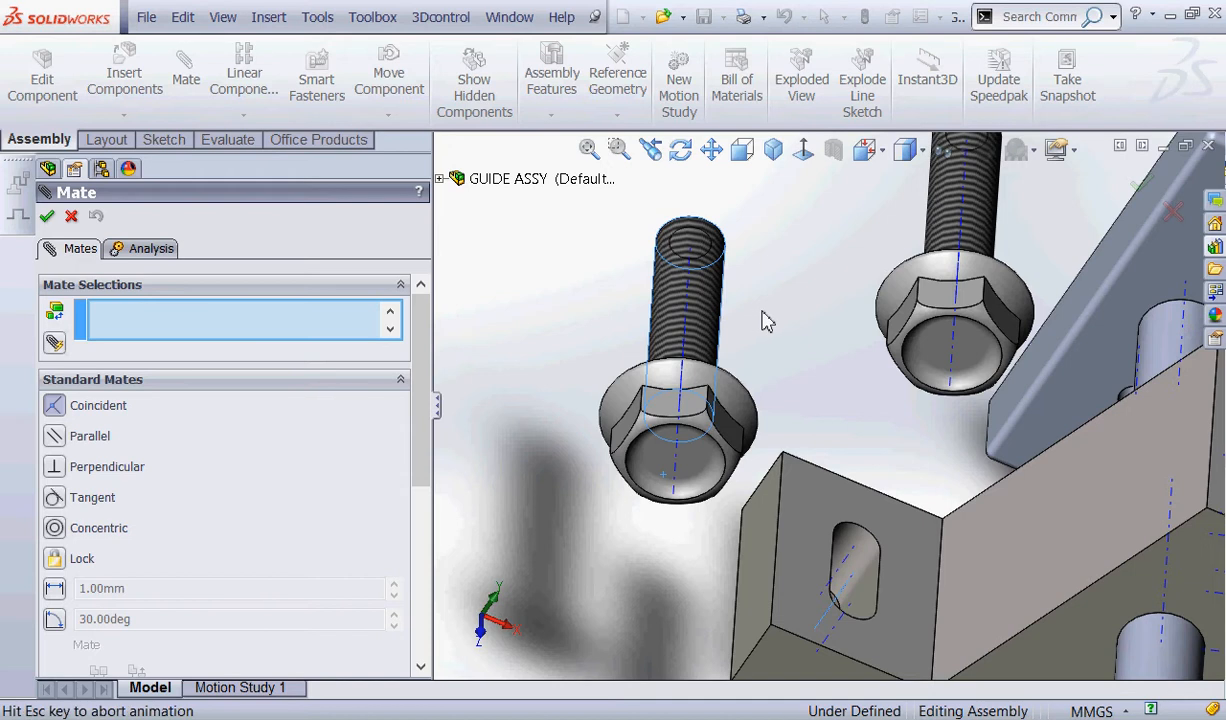
{"action": "scroll", "coordinate": [657, 257], "scroll_direction": "up", "scroll_amount": 2}
{"action": "scroll", "coordinate": [616, 326], "scroll_direction": "up", "scroll_amount": 2}
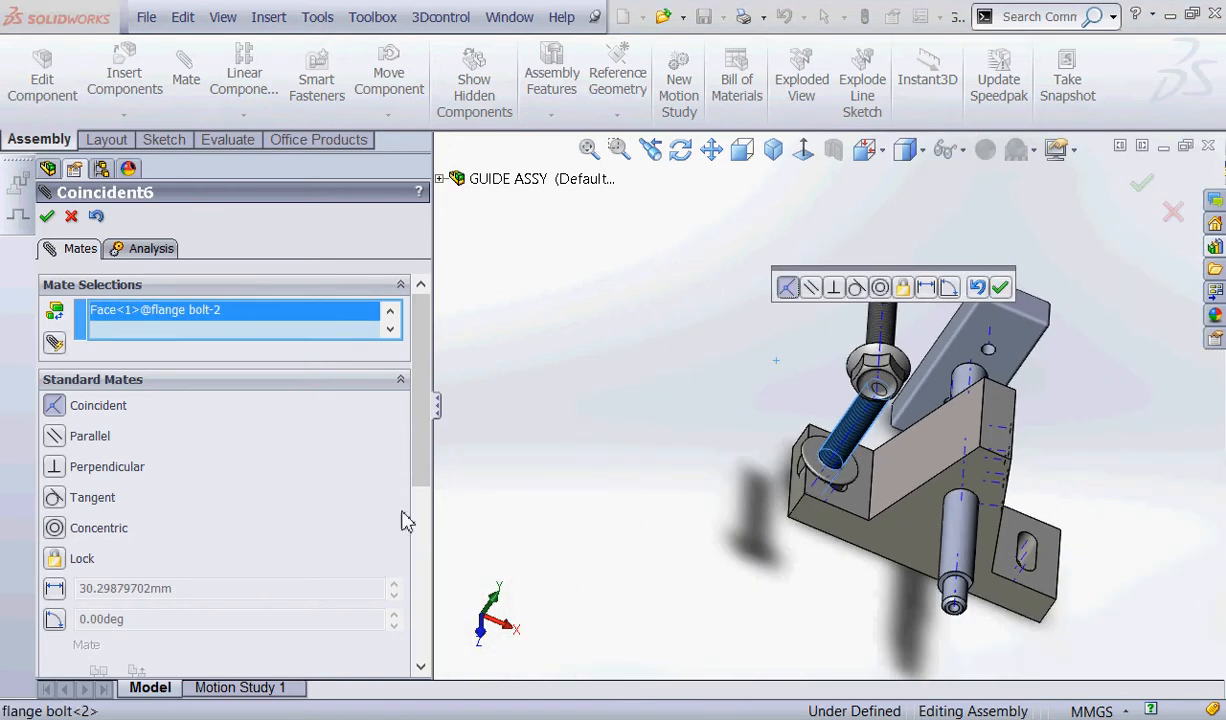
{"action": "mouse_move", "coordinate": [421, 478]}
{"action": "left_mouse_down"}
{"action": "mouse_move", "coordinate": [423, 590]}
{"action": "mouse_move", "coordinate": [432, 487]}
{"action": "left_mouse_up"}
{"action": "scroll", "coordinate": [760, 478], "scroll_direction": "down", "scroll_amount": 3}
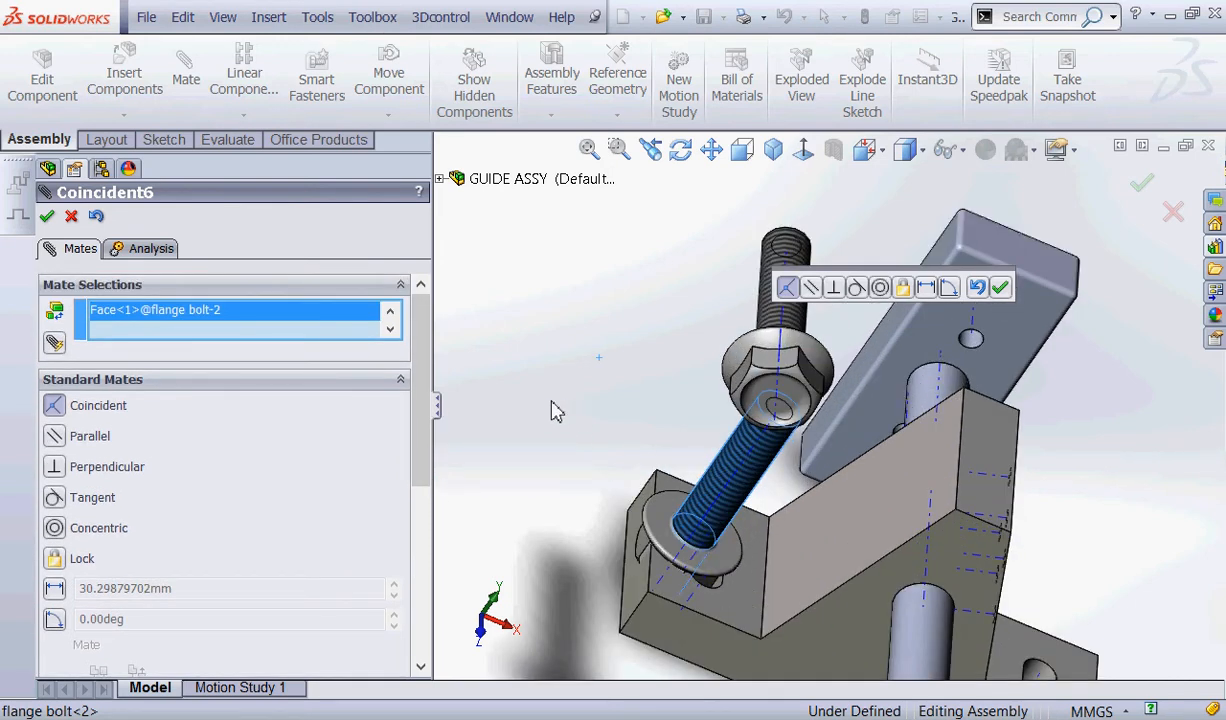
{"action": "left_click_drag", "start_coordinate": [422, 456], "coordinate": [440, 552]}
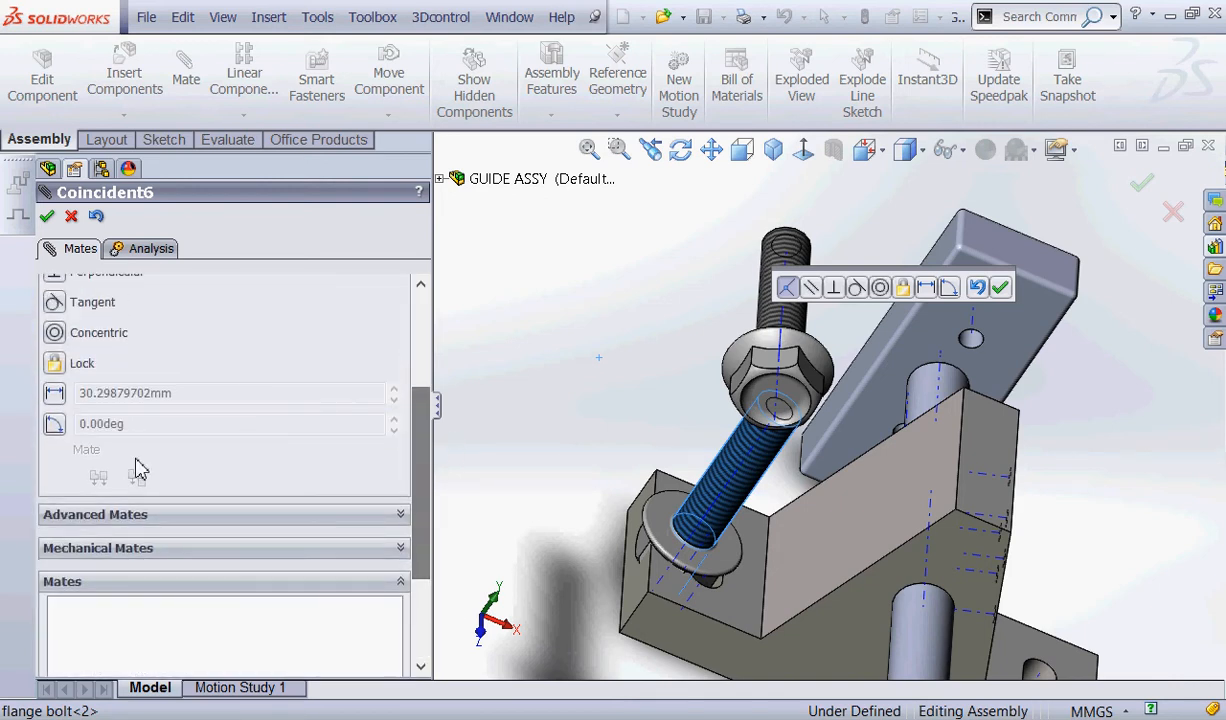
{"action": "scroll", "coordinate": [622, 300], "scroll_direction": "up", "scroll_amount": 2}
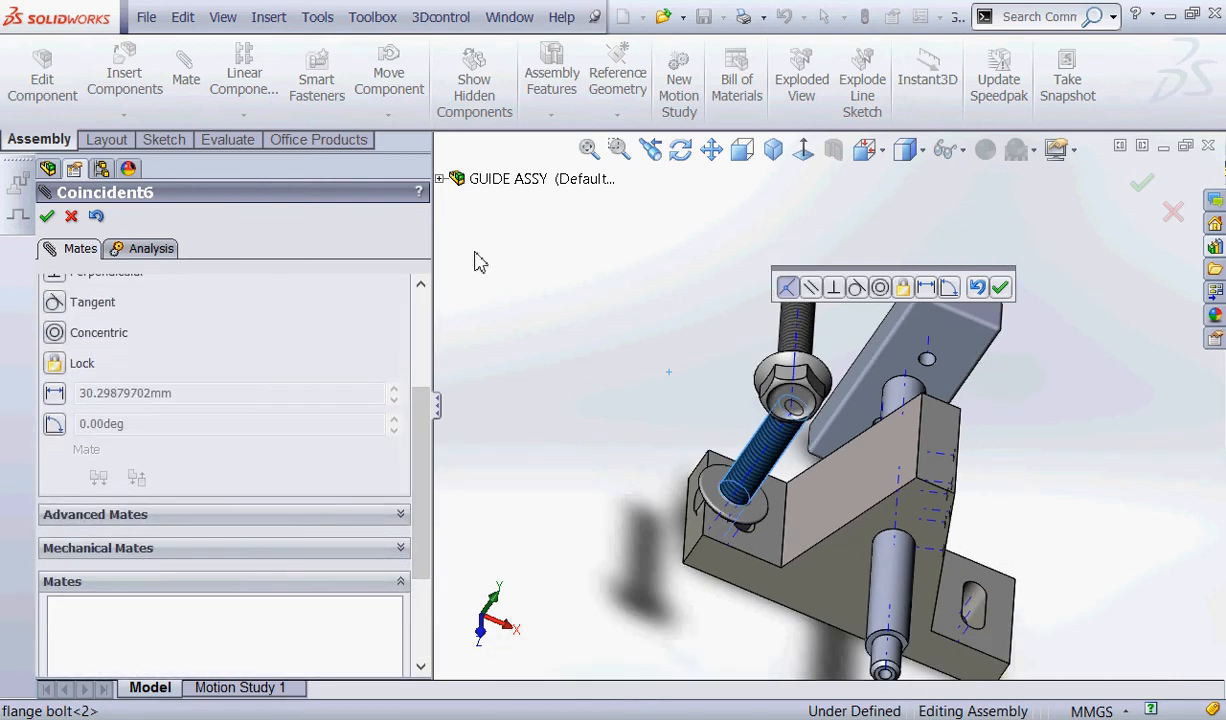
{"action": "left_click_drag", "start_coordinate": [424, 454], "coordinate": [438, 274]}
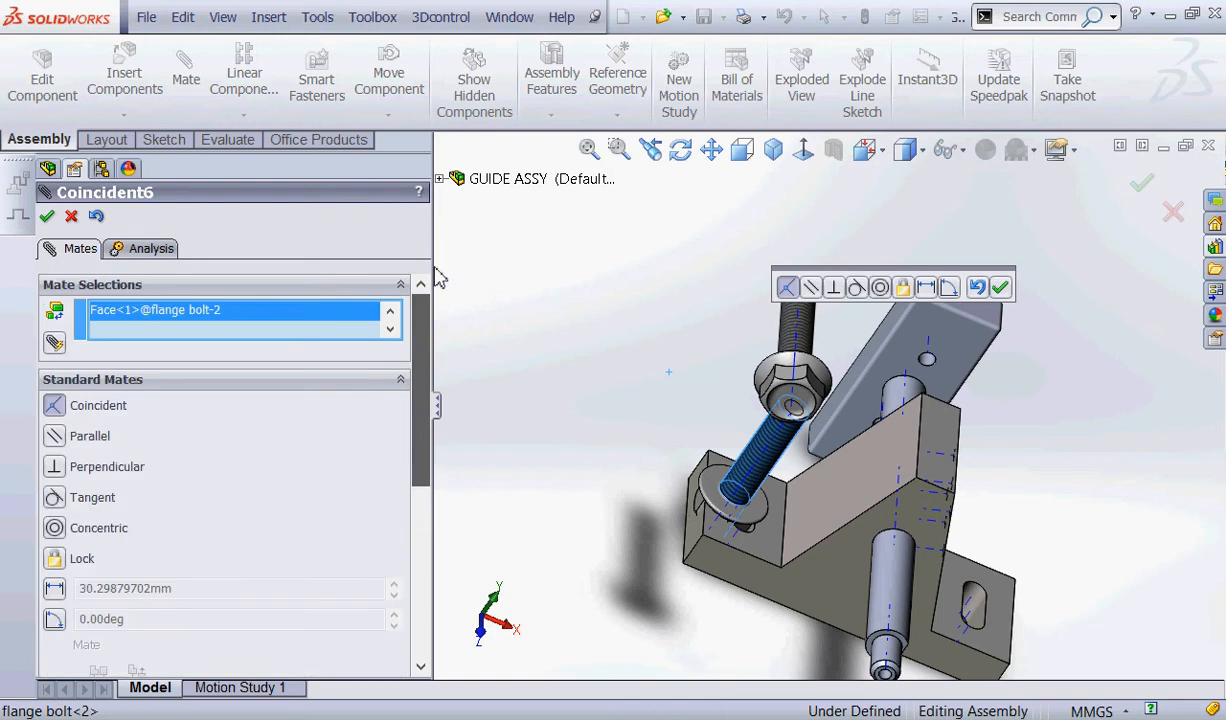
{"action": "right_click", "coordinate": [124, 318]}
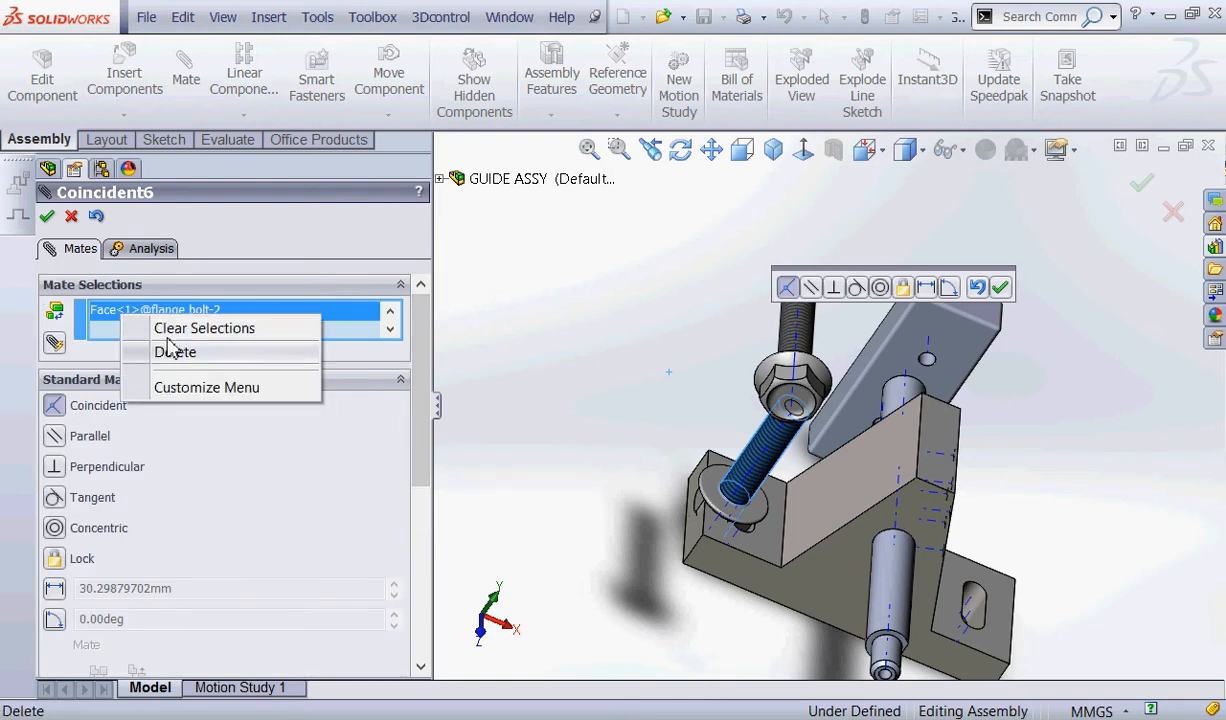
{"action": "left_click", "coordinate": [150, 348]}
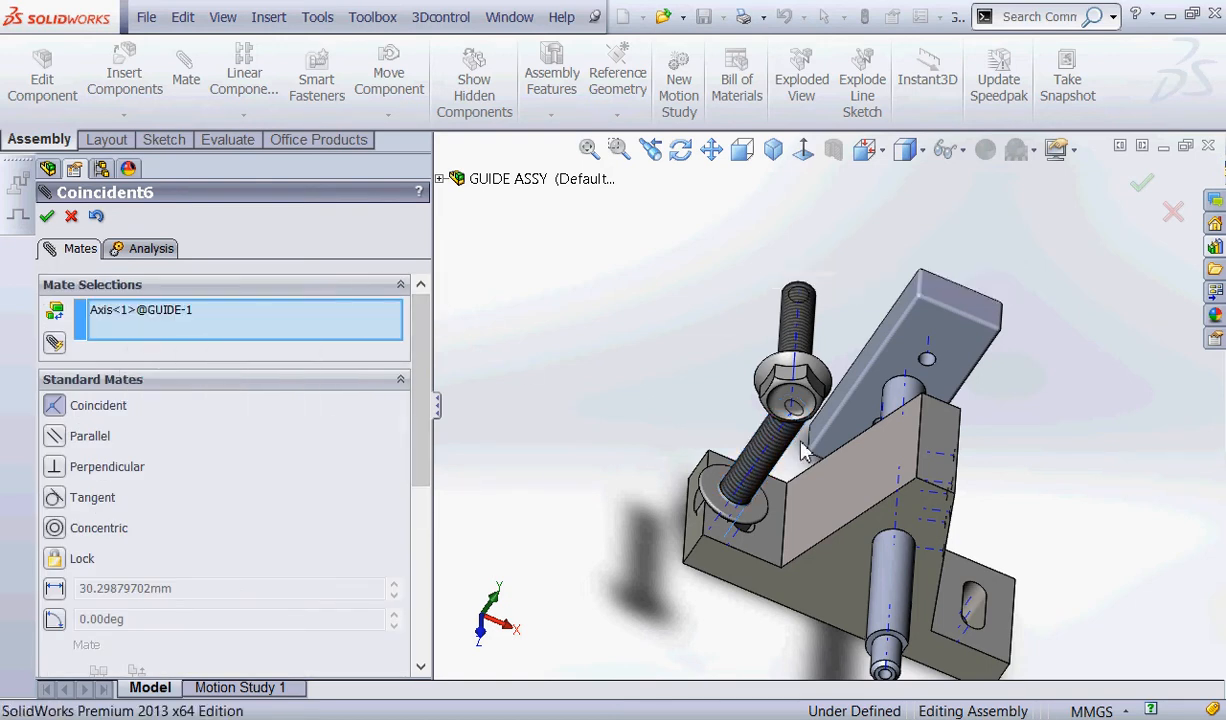
Make the second flange bolt's temporary axis coincident with the selected slot axis, keeping the bolt head above GUIDE.
{"action": "scroll", "coordinate": [720, 462], "scroll_direction": "down", "scroll_amount": 5}
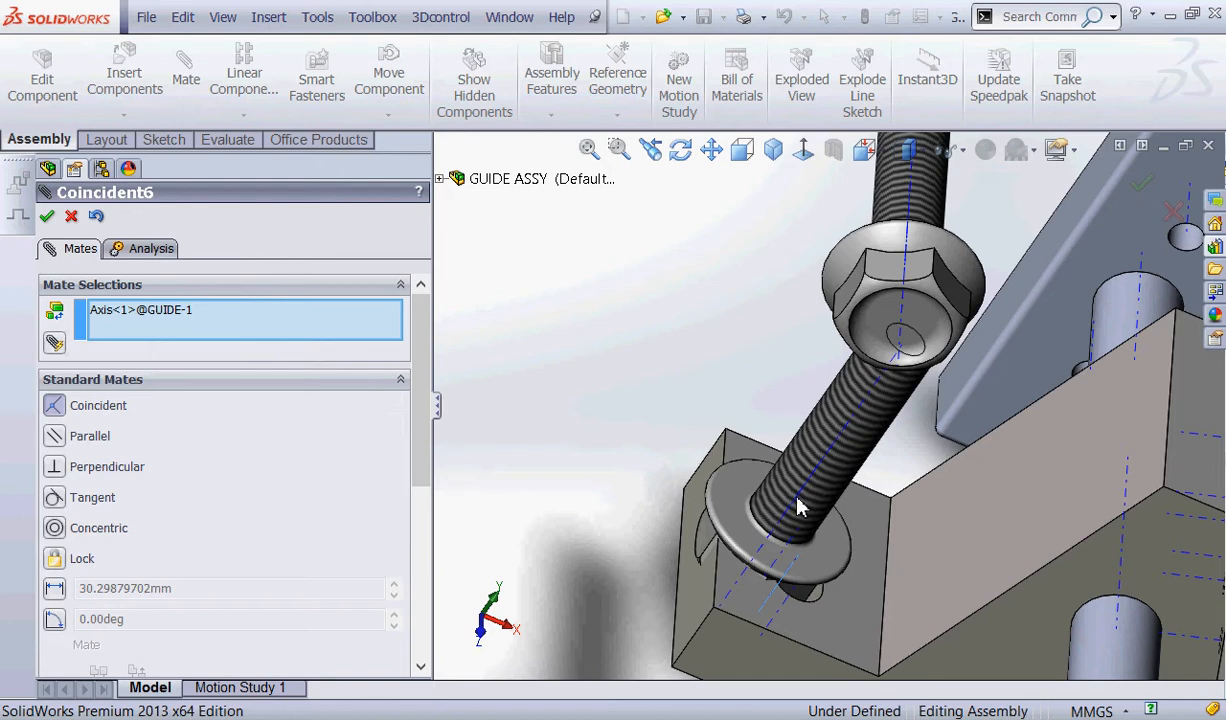
{"action": "left_click", "coordinate": [798, 507]}
{"action": "scroll", "coordinate": [681, 358], "scroll_direction": "up", "scroll_amount": 5}
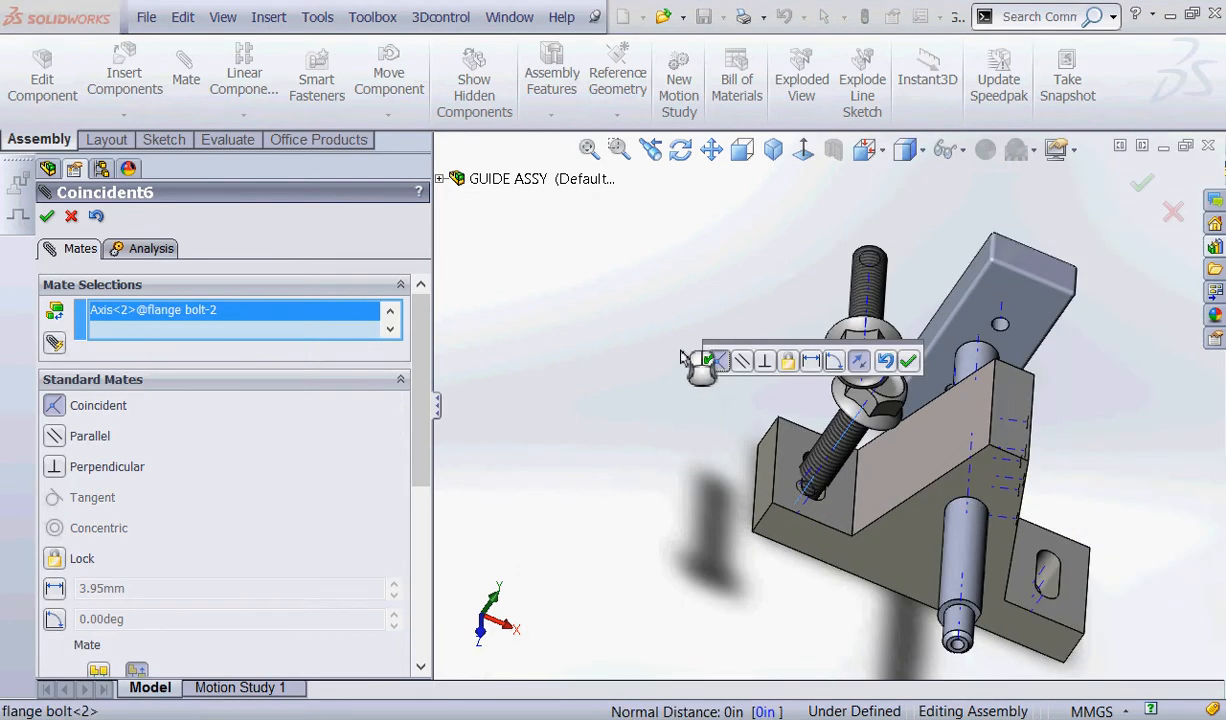
{"action": "scroll", "coordinate": [670, 340], "scroll_direction": "up", "scroll_amount": 5}
{"action": "middle_click_drag", "start_coordinate": [676, 495], "coordinate": [938, 460]}
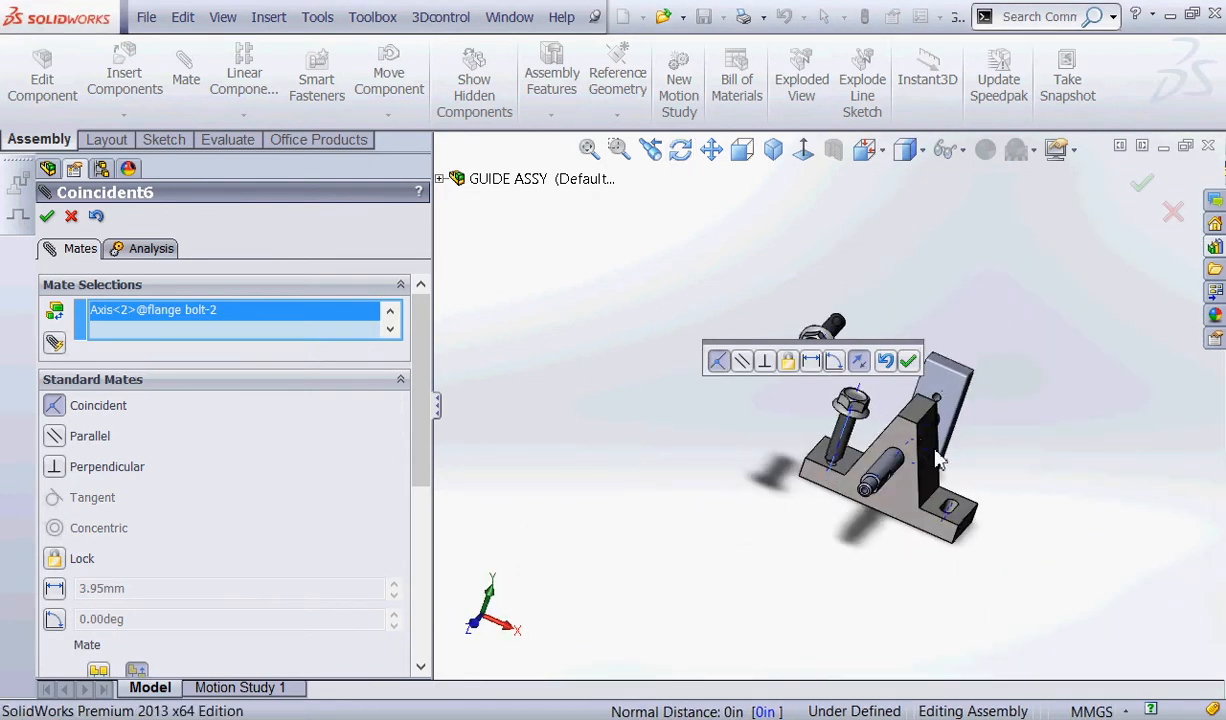
{"action": "scroll", "coordinate": [900, 430], "scroll_direction": "down", "scroll_amount": 5}
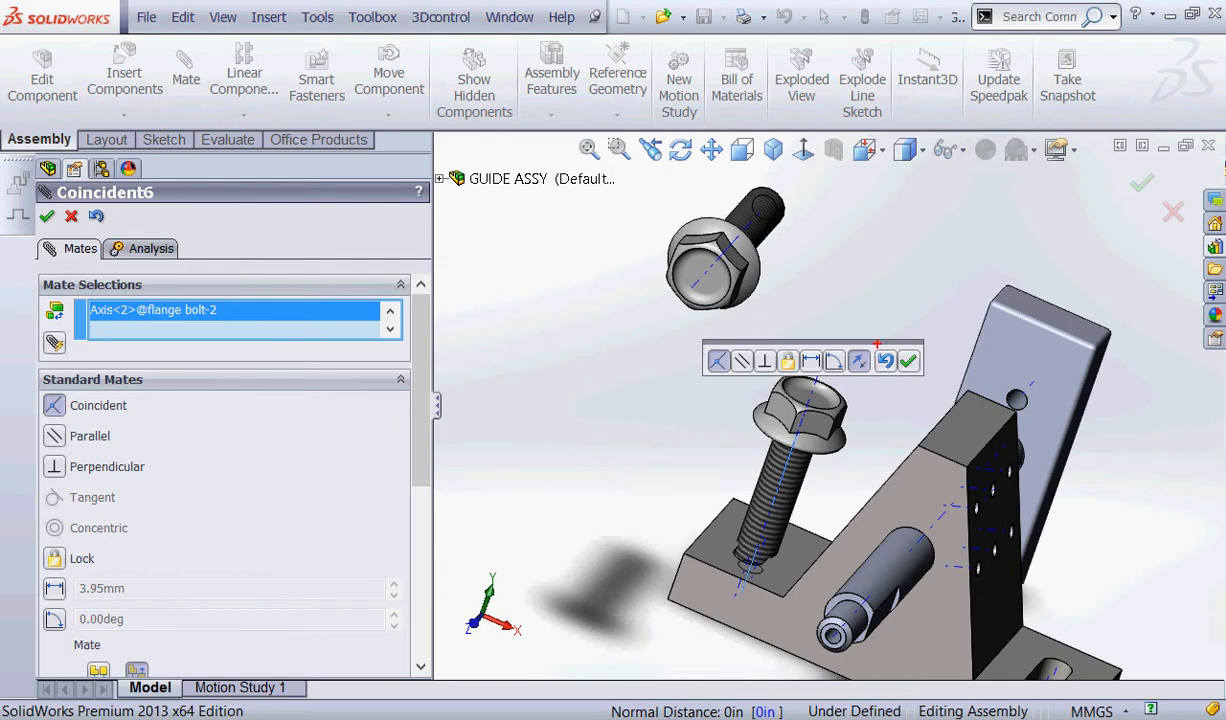
{"action": "mouse_move", "coordinate": [877, 343]}
{"action": "left_mouse_down"}
{"action": "mouse_move", "coordinate": [886, 383]}
{"action": "mouse_move", "coordinate": [848, 320]}
{"action": "left_mouse_up"}
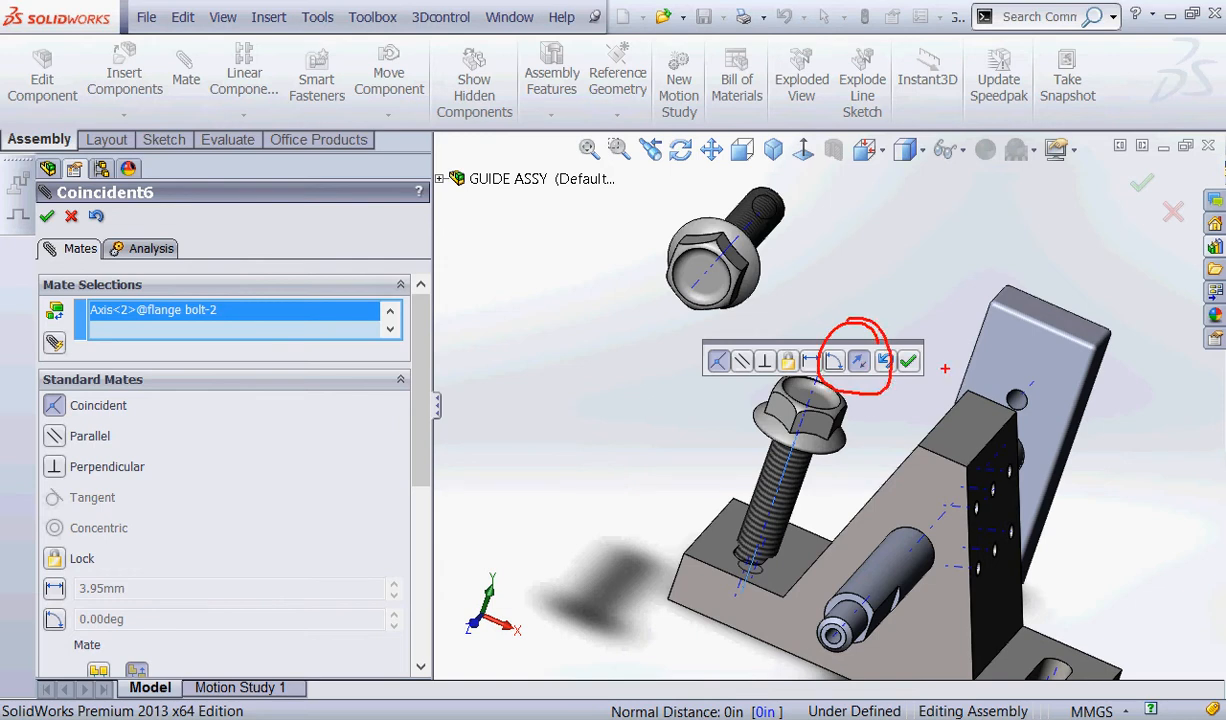
{"action": "left_click", "coordinate": [907, 361]}
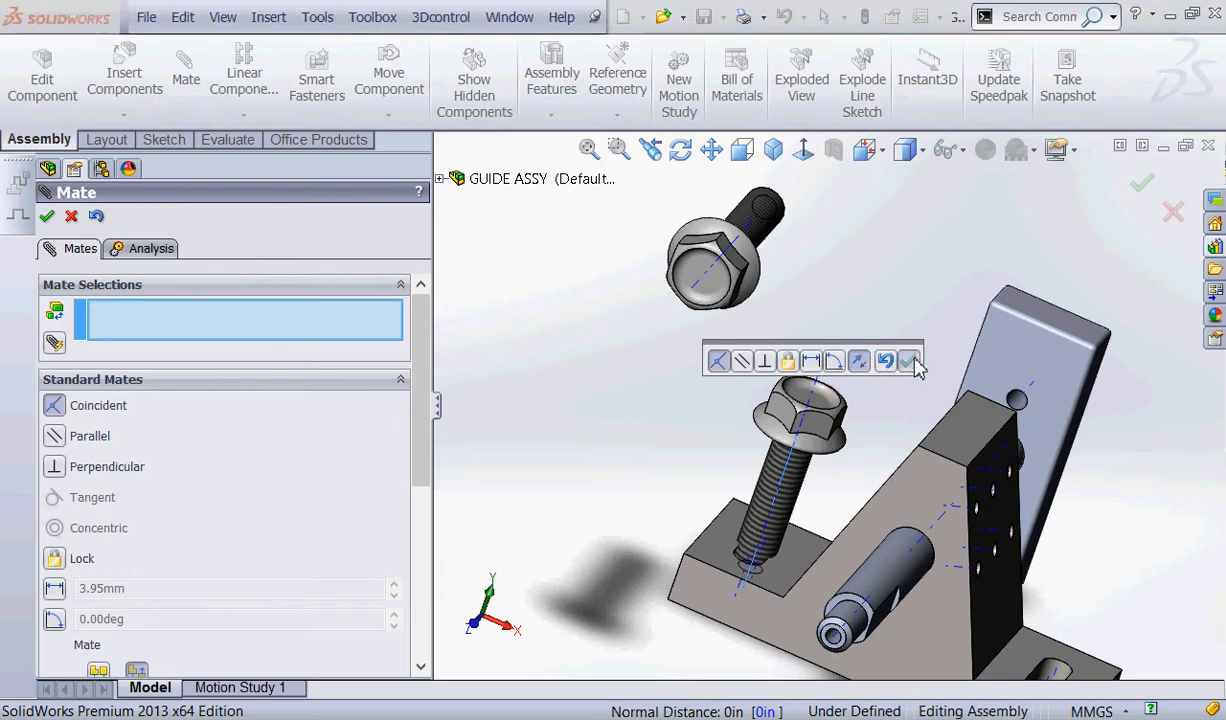
Add a coincident mate between GUIDE's top face around that slot and the underside of the second bolt's flange.
{"action": "left_click", "coordinate": [52, 406]}
{"action": "left_click", "coordinate": [715, 545]}
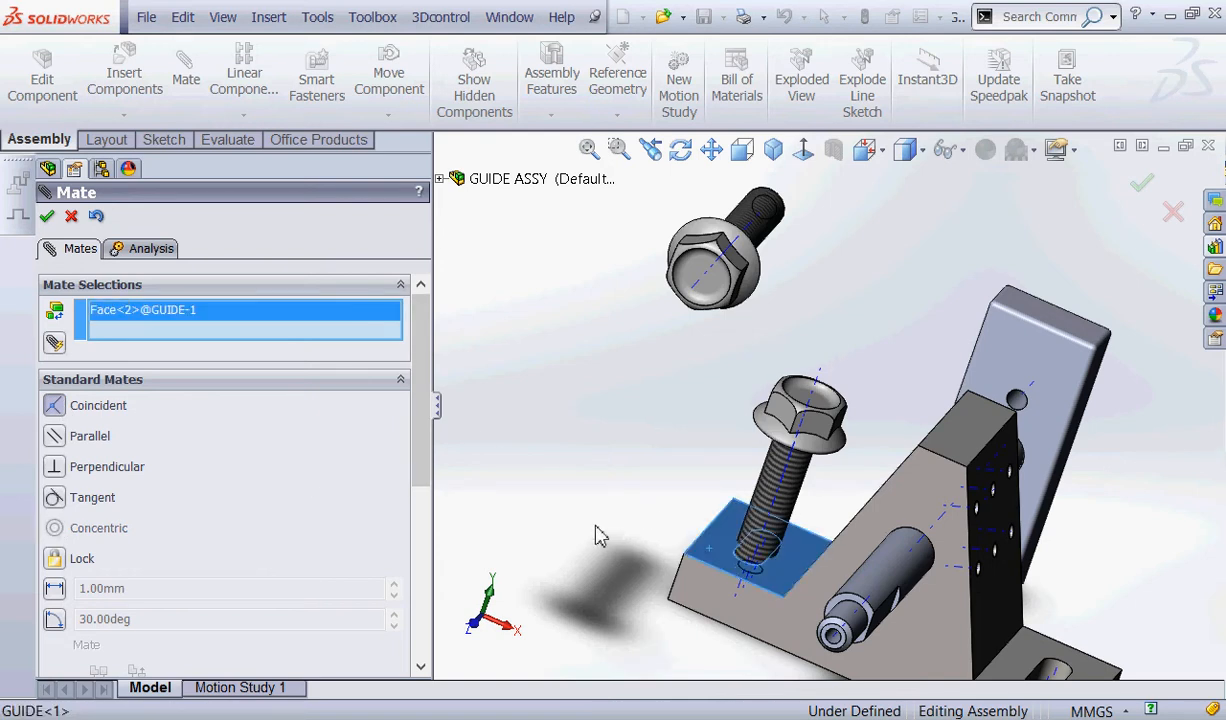
{"action": "key", "text": "f"}
{"action": "middle_click_drag", "start_coordinate": [590, 533], "coordinate": [720, 440]}
{"action": "scroll", "coordinate": [780, 440], "scroll_direction": "down", "scroll_amount": 4}
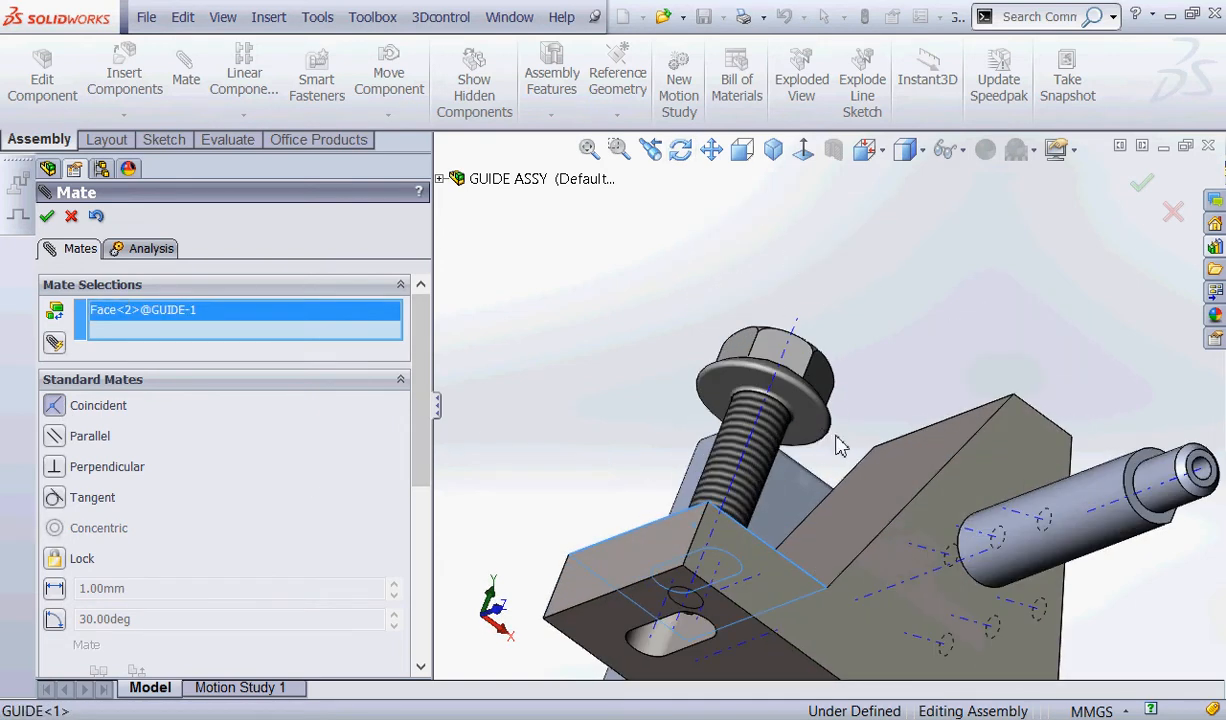
{"action": "left_click", "coordinate": [810, 437]}
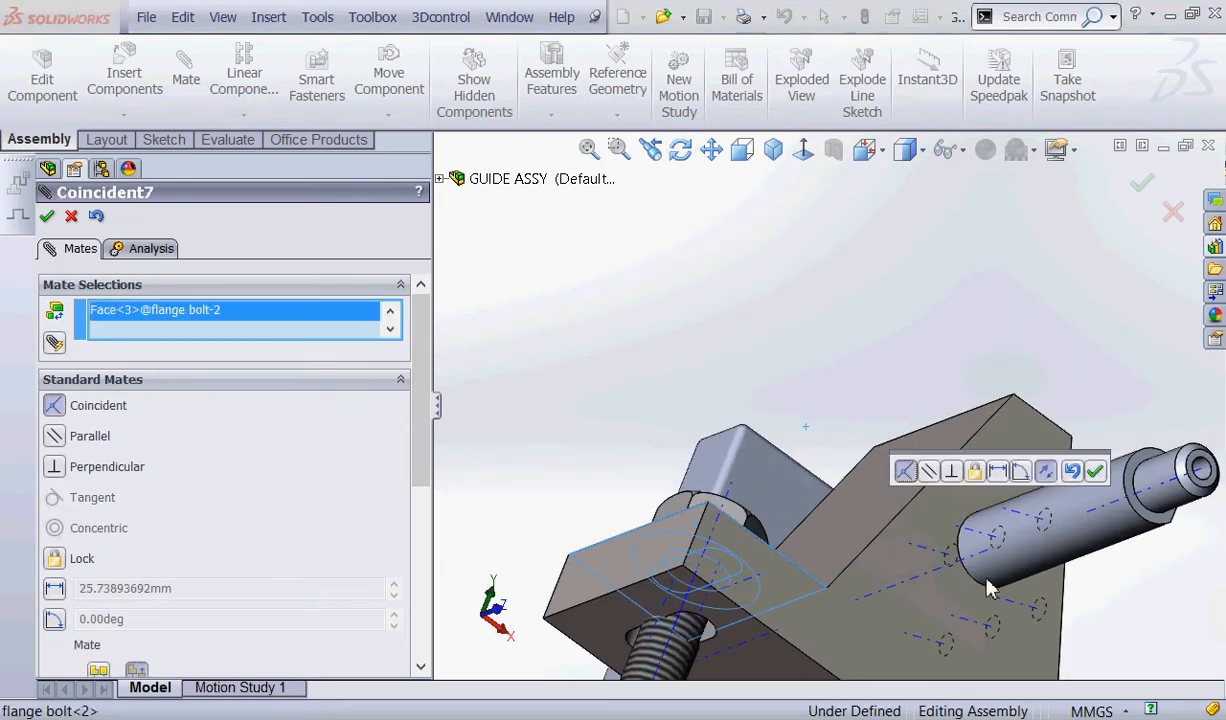
{"action": "left_click", "coordinate": [1097, 471]}
{"action": "key", "text": "f"}
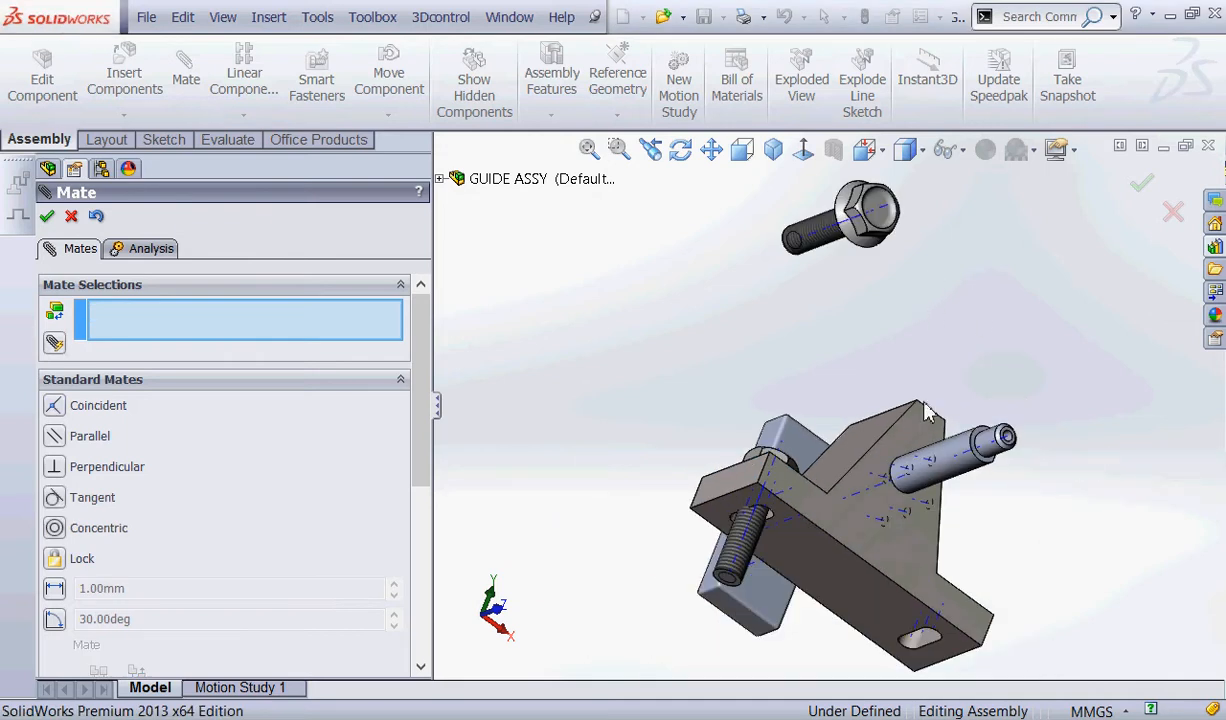
Mate the first flange bolt's axis coincident with the middle axis of GUIDE's other slot, flipping the alignment so the head points up.
{"action": "scroll", "coordinate": [925, 645], "scroll_direction": "down", "scroll_amount": 6}
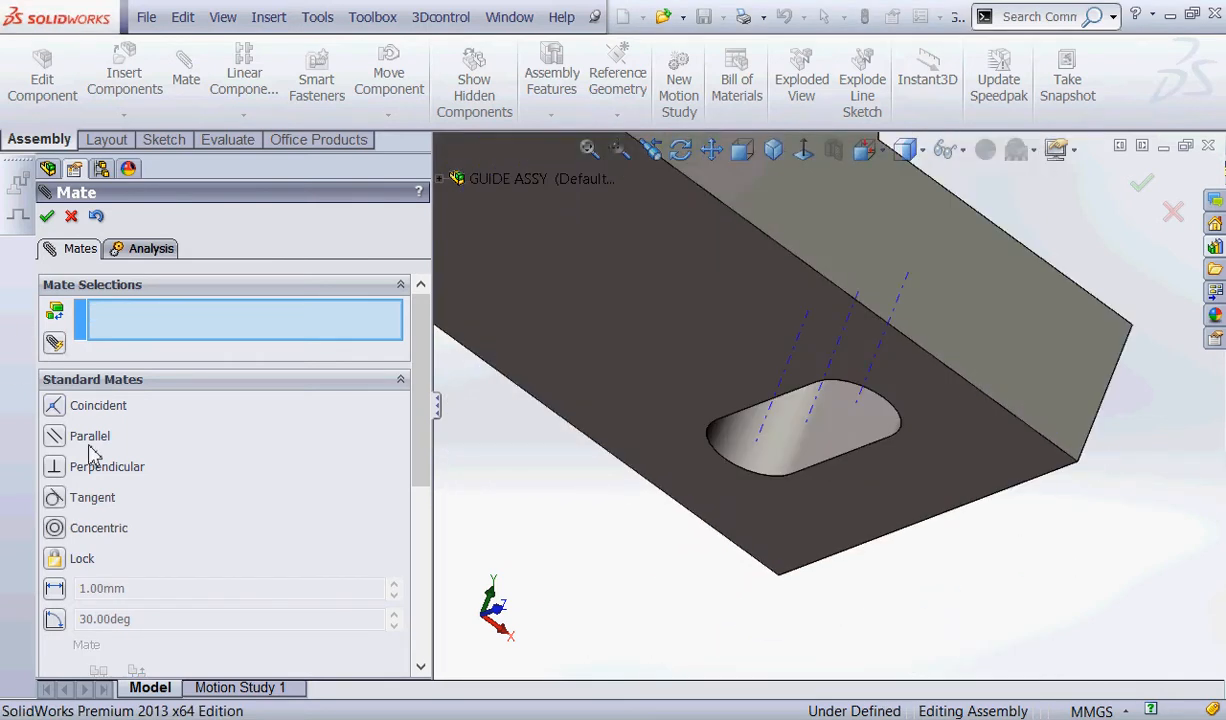
{"action": "scroll", "coordinate": [928, 405], "scroll_direction": "down", "scroll_amount": 2}
{"action": "scroll", "coordinate": [722, 433], "scroll_direction": "down", "scroll_amount": 3}
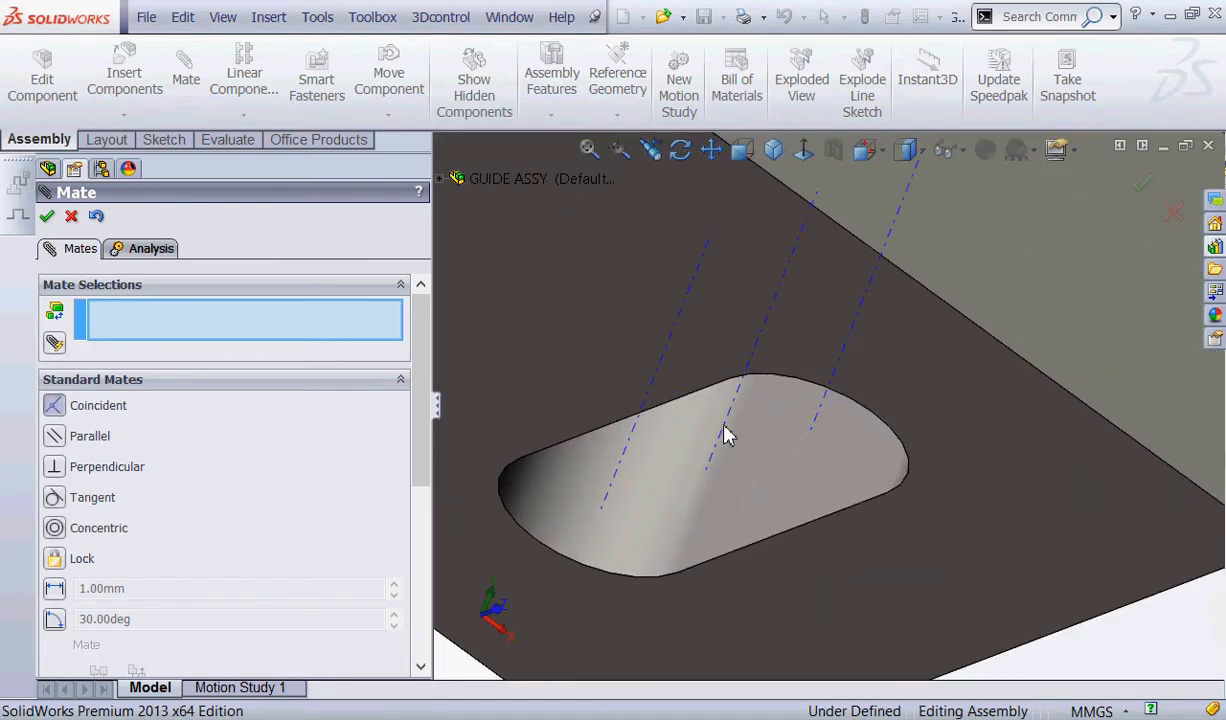
{"action": "left_click", "coordinate": [726, 430]}
{"action": "scroll", "coordinate": [900, 410], "scroll_direction": "up", "scroll_amount": 8}
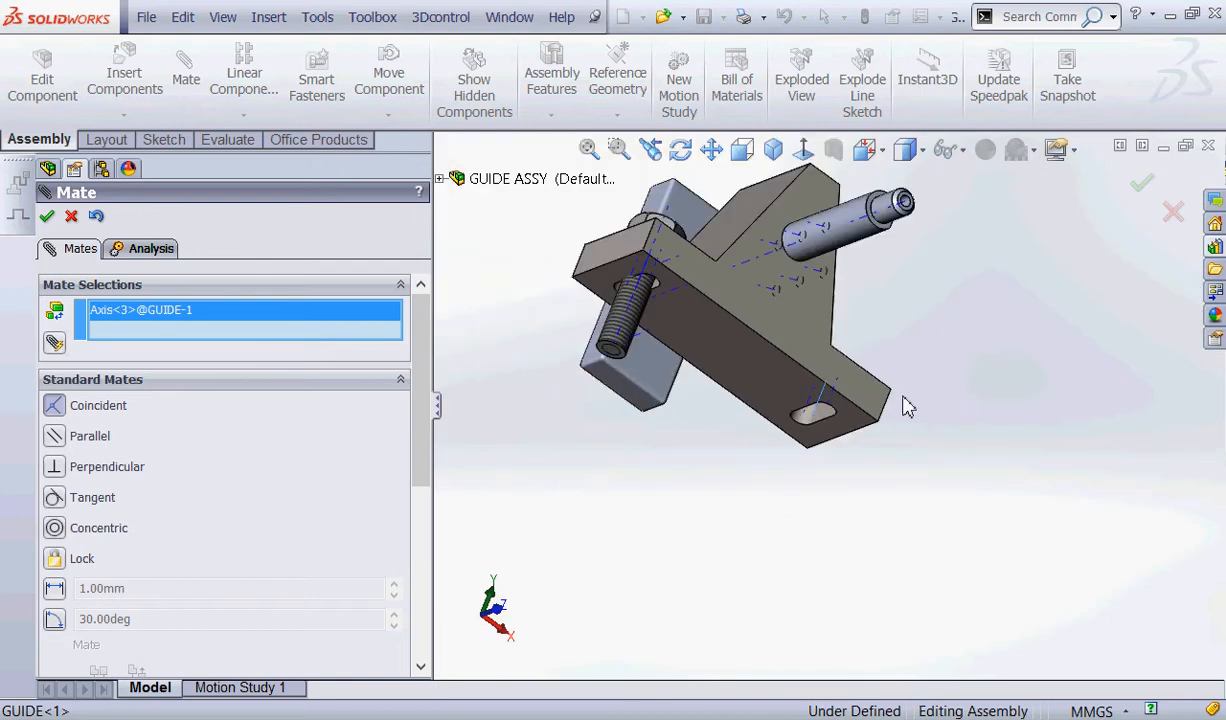
{"action": "middle_click_drag", "start_coordinate": [905, 407], "coordinate": [895, 364]}
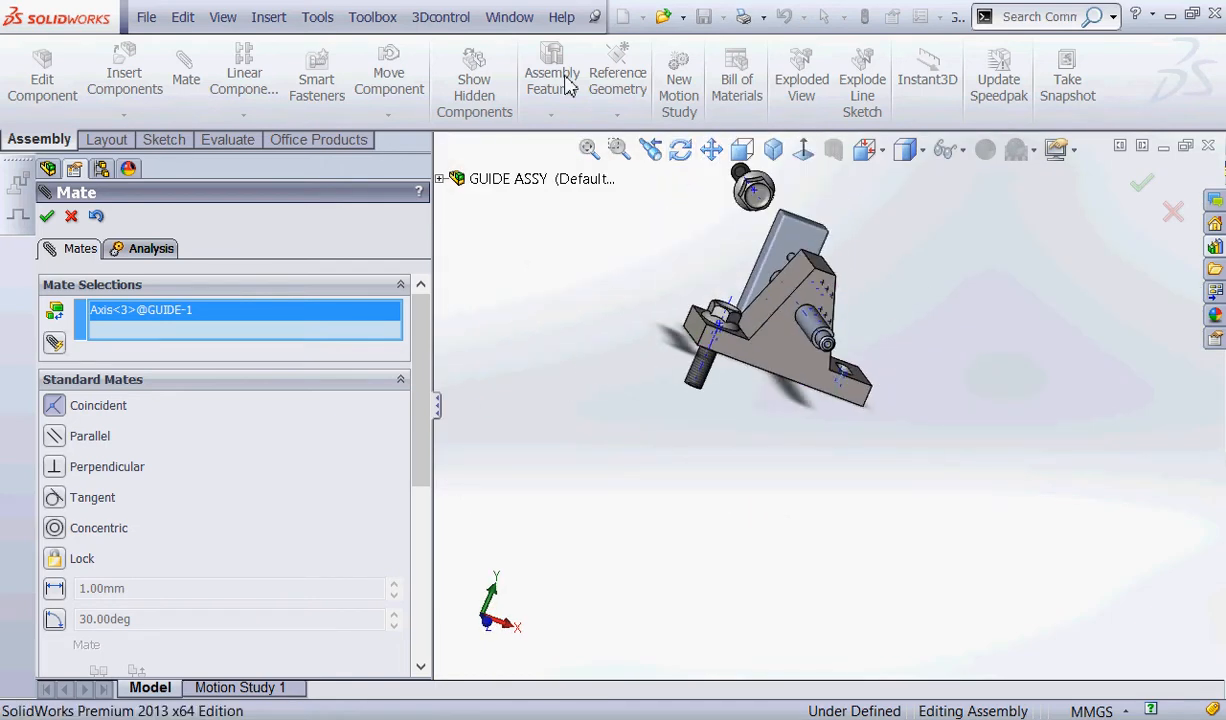
{"action": "middle_click_drag", "start_coordinate": [704, 266], "coordinate": [802, 281]}
{"action": "scroll", "coordinate": [838, 176], "scroll_direction": "down", "scroll_amount": 5}
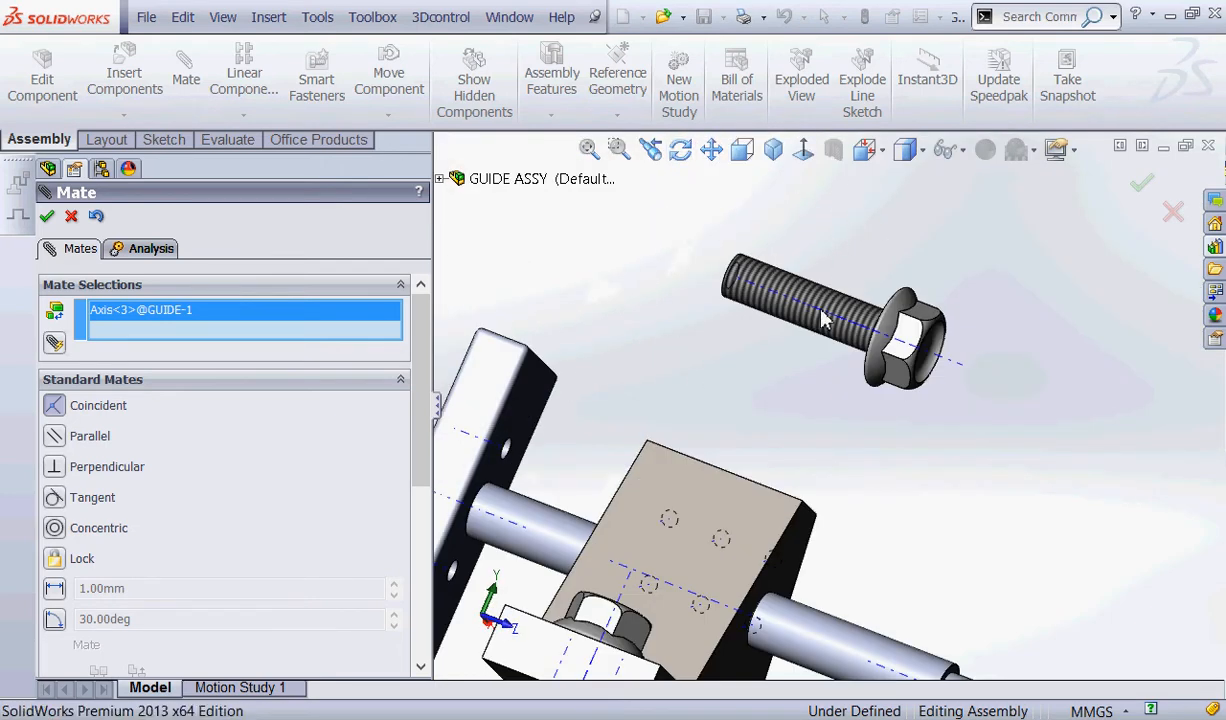
{"action": "left_click", "coordinate": [955, 366]}
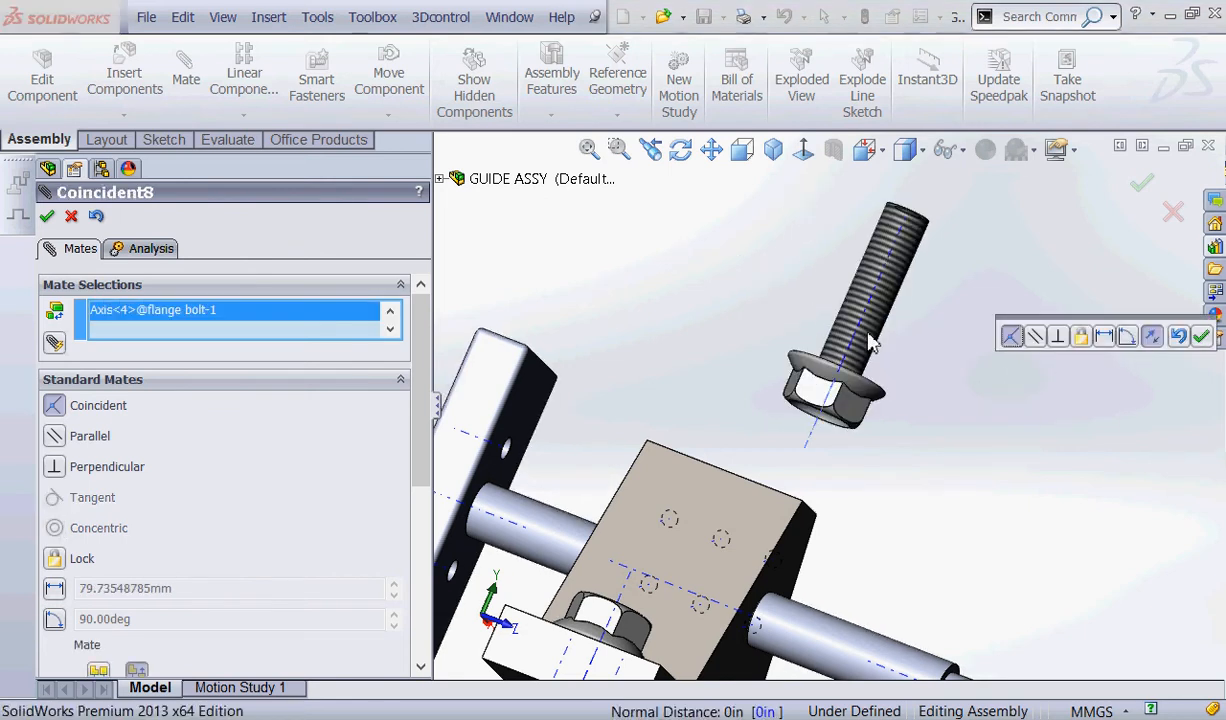
{"action": "left_click", "coordinate": [1155, 340]}
{"action": "scroll", "coordinate": [1066, 458], "scroll_direction": "down", "scroll_amount": 3}
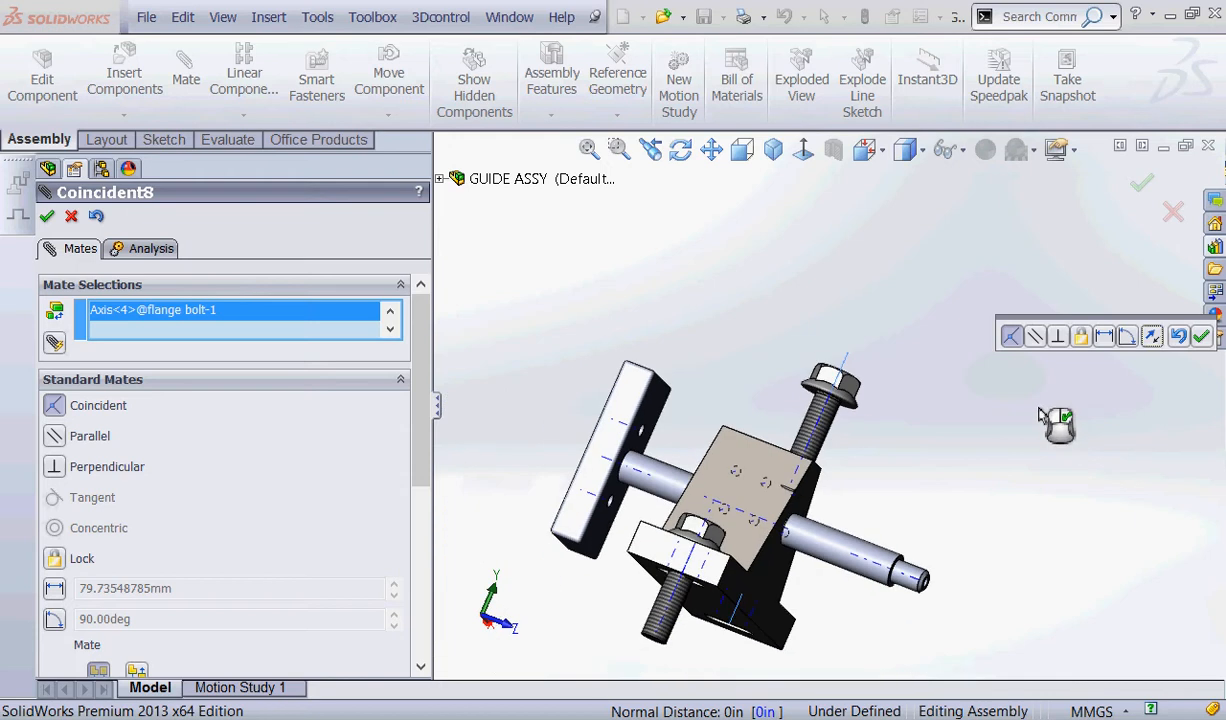
{"action": "left_click", "coordinate": [1200, 336]}
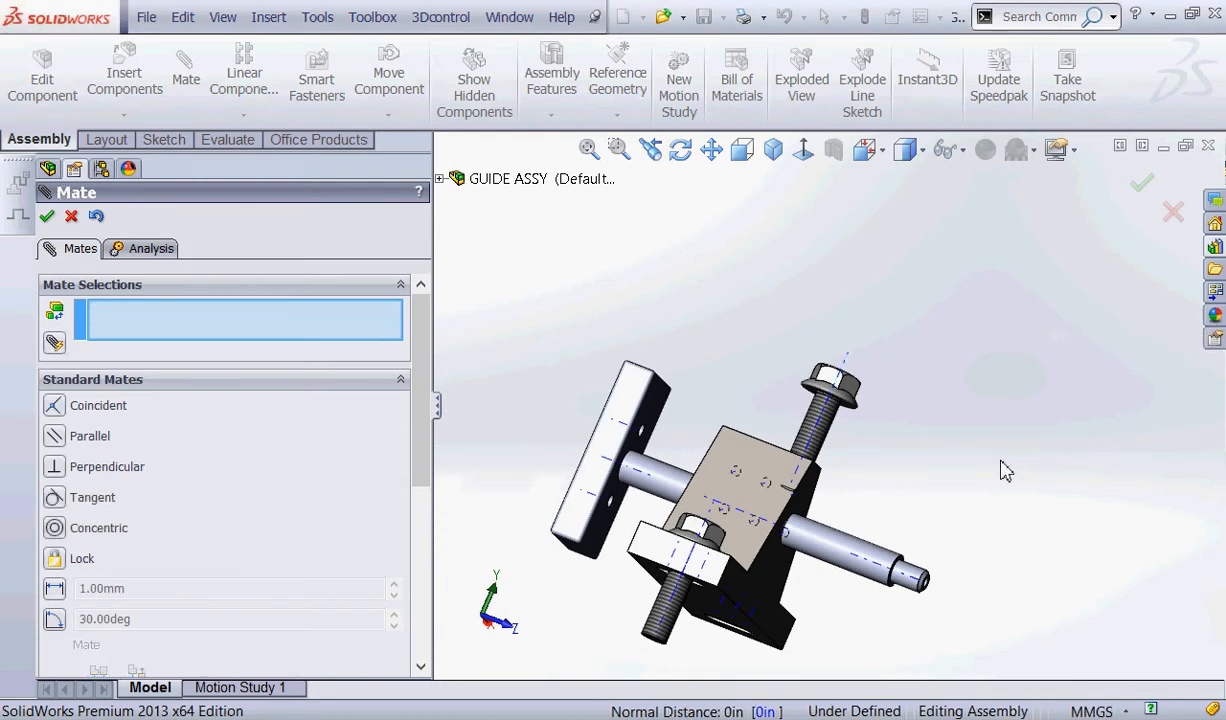
Add a coincident mate between GUIDE's top face around the remaining slot and the underside of the first bolt's flange, and finish mating.
{"action": "key", "text": "ctrl+7"}
{"action": "scroll", "coordinate": [863, 562], "scroll_direction": "up", "scroll_amount": 4}
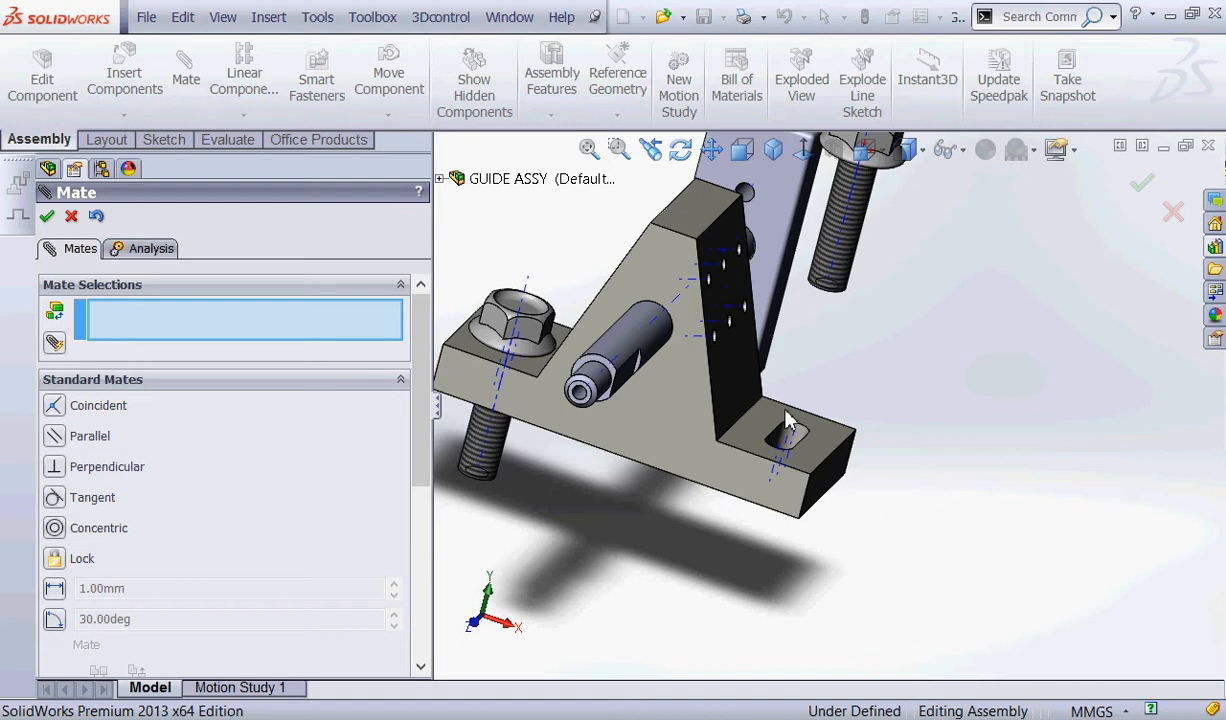
{"action": "left_click", "coordinate": [780, 468]}
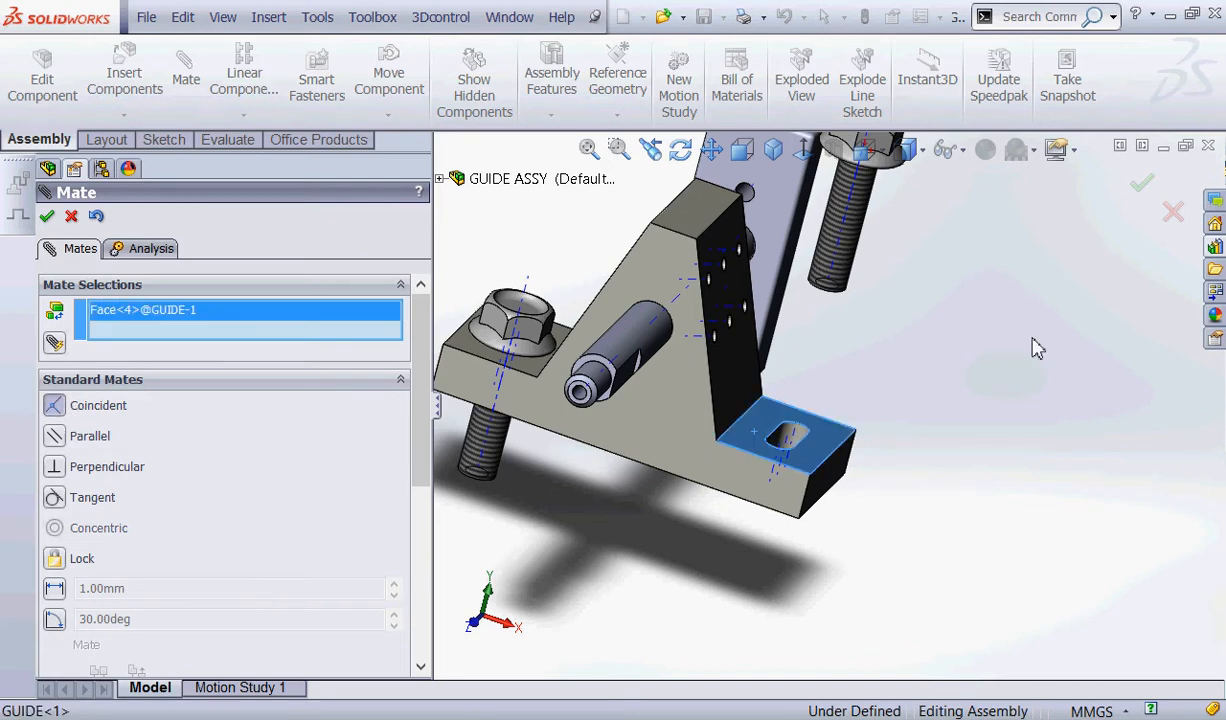
{"action": "scroll", "coordinate": [1010, 340], "scroll_direction": "down", "scroll_amount": 4}
{"action": "middle_click_drag", "start_coordinate": [909, 372], "coordinate": [933, 237]}
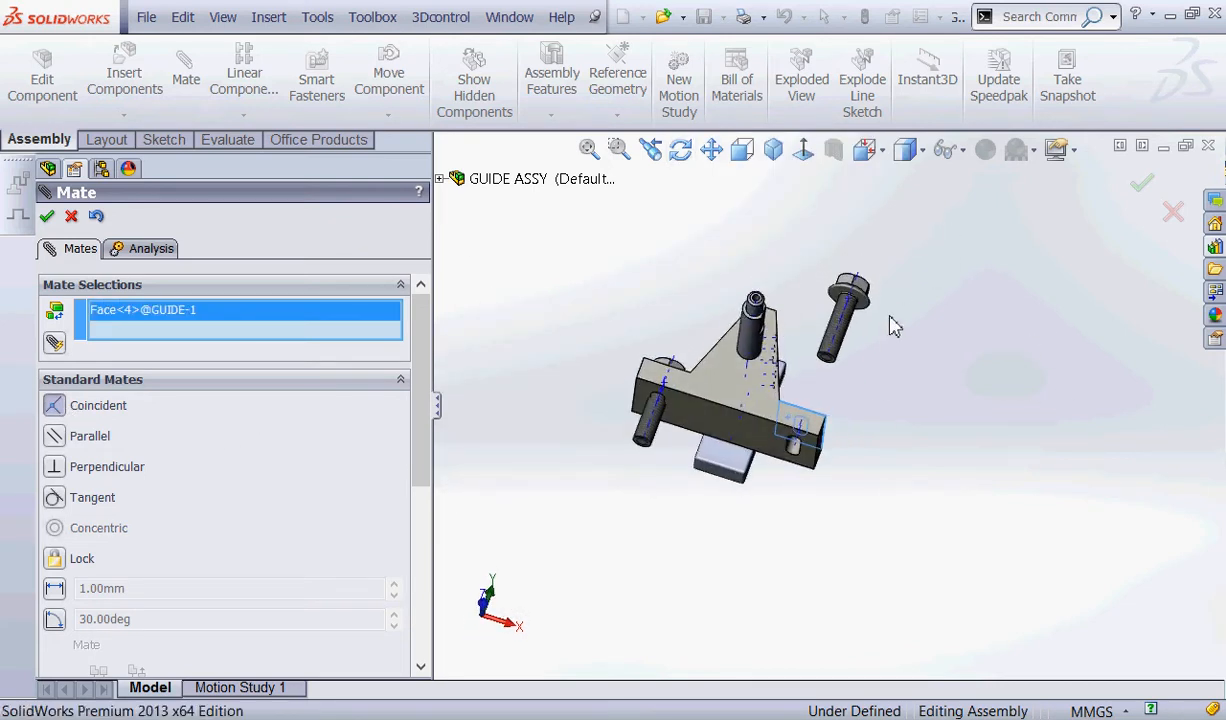
{"action": "scroll", "coordinate": [870, 315], "scroll_direction": "down", "scroll_amount": 6}
{"action": "left_click", "coordinate": [805, 390]}
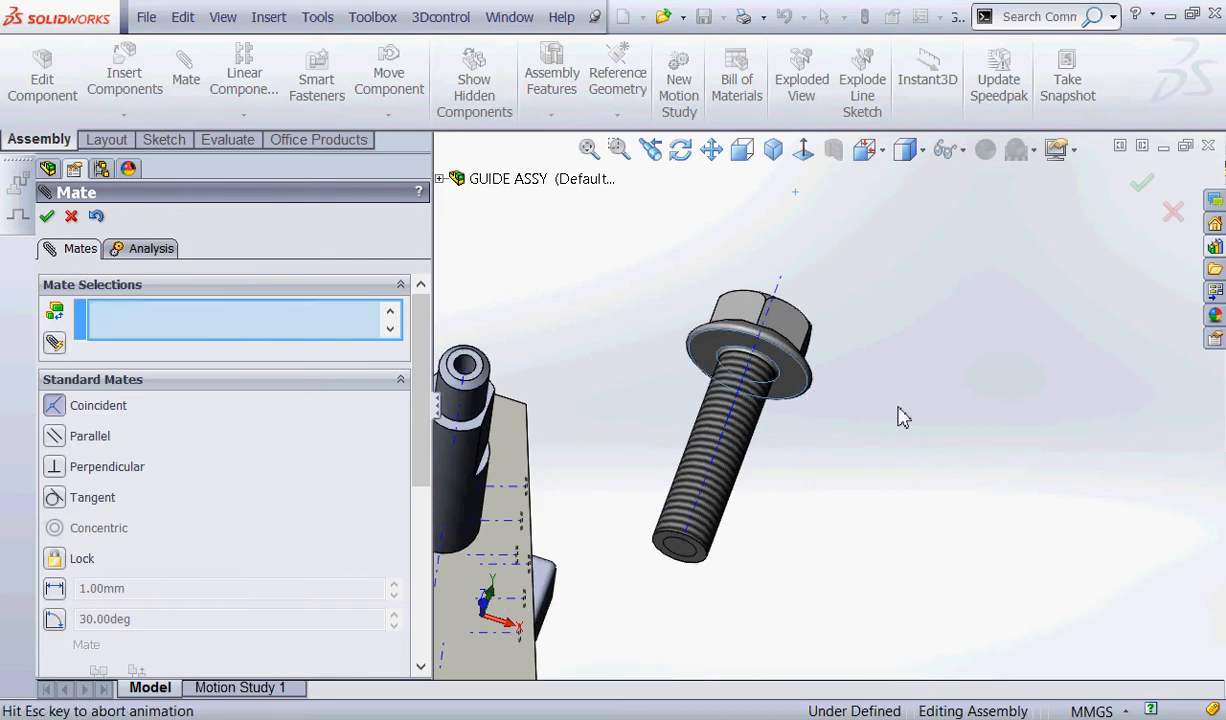
{"action": "left_click", "coordinate": [1147, 372]}
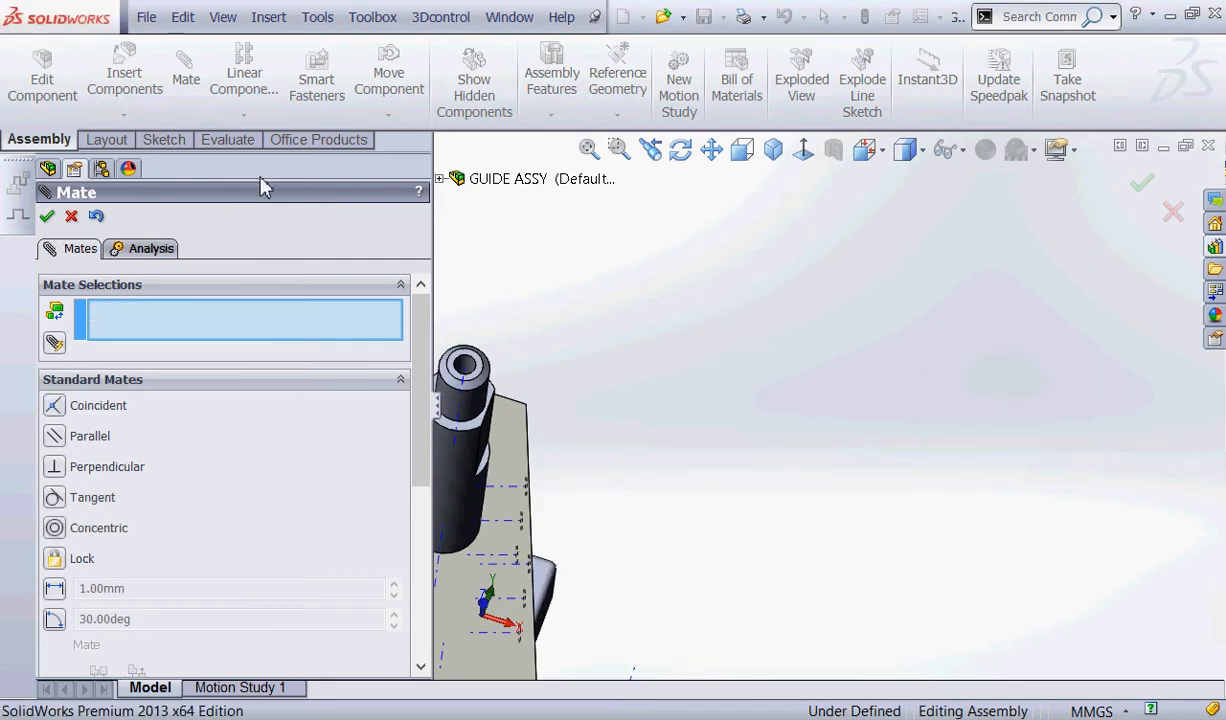
{"action": "left_click", "coordinate": [72, 217]}
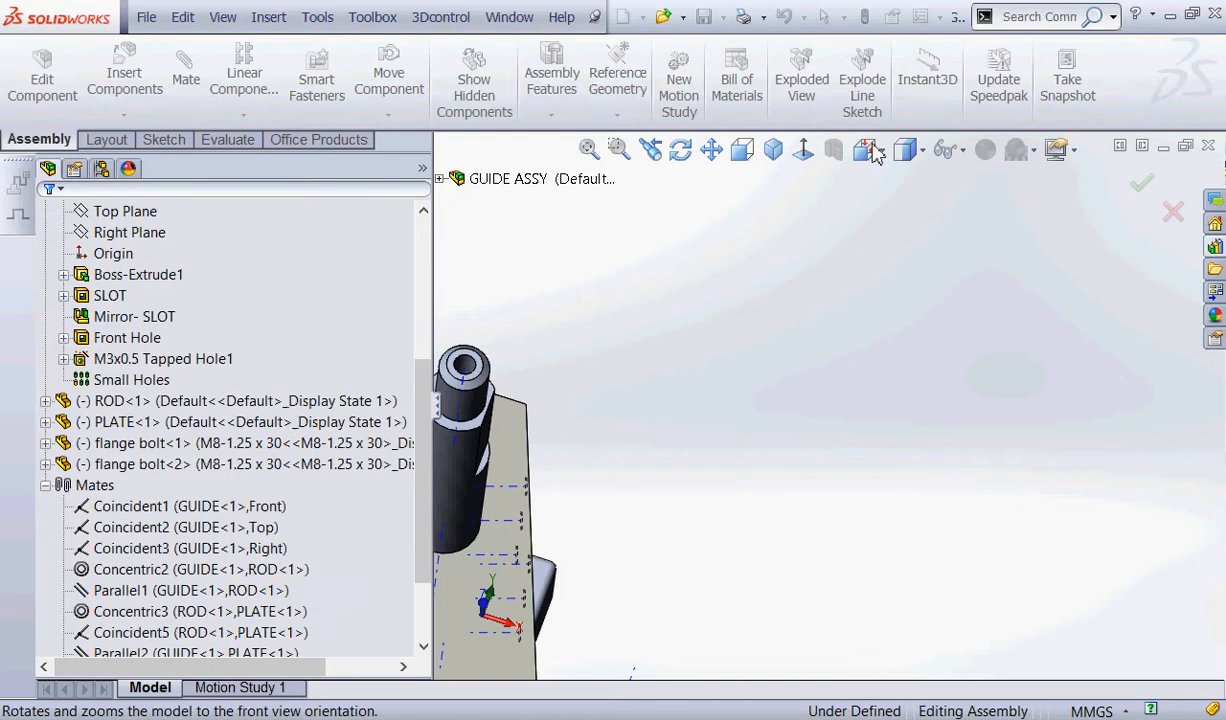
Move ROD, PLATE and the flange bolt near the front to check how each component can still move in the assembly.
{"action": "left_click", "coordinate": [774, 150]}
{"action": "scroll", "coordinate": [978, 530], "scroll_direction": "down", "scroll_amount": 5}
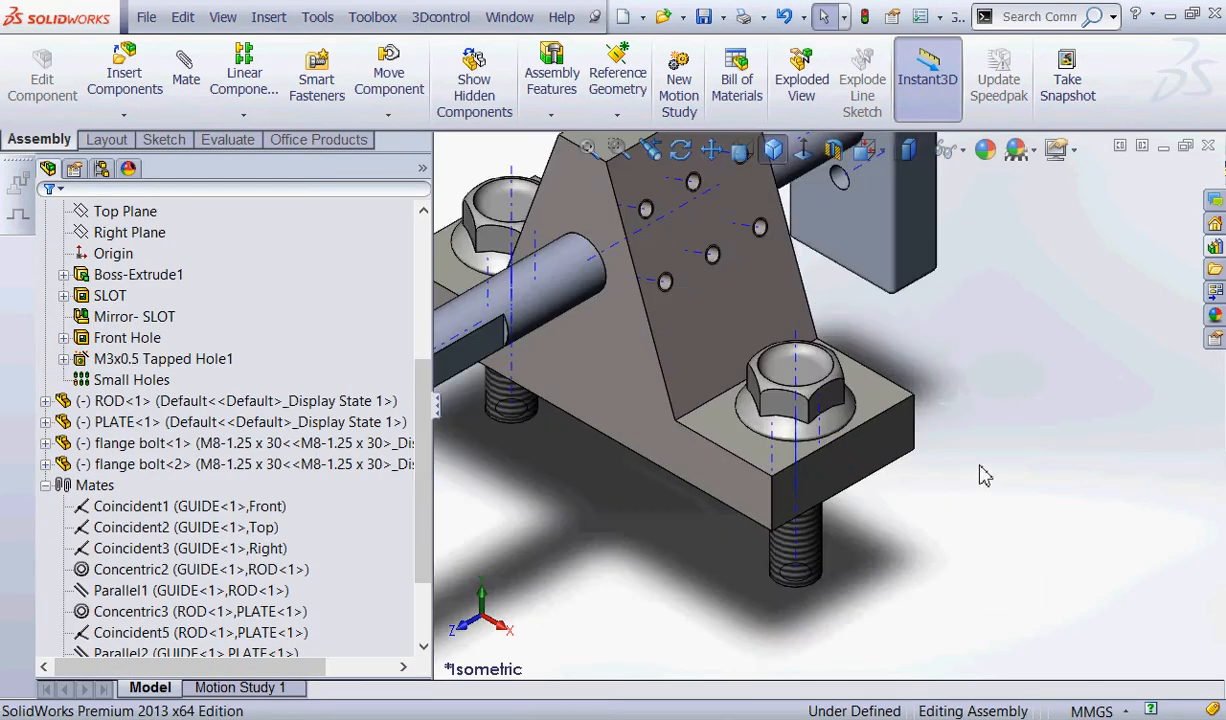
{"action": "scroll", "coordinate": [985, 465], "scroll_direction": "up", "scroll_amount": 5}
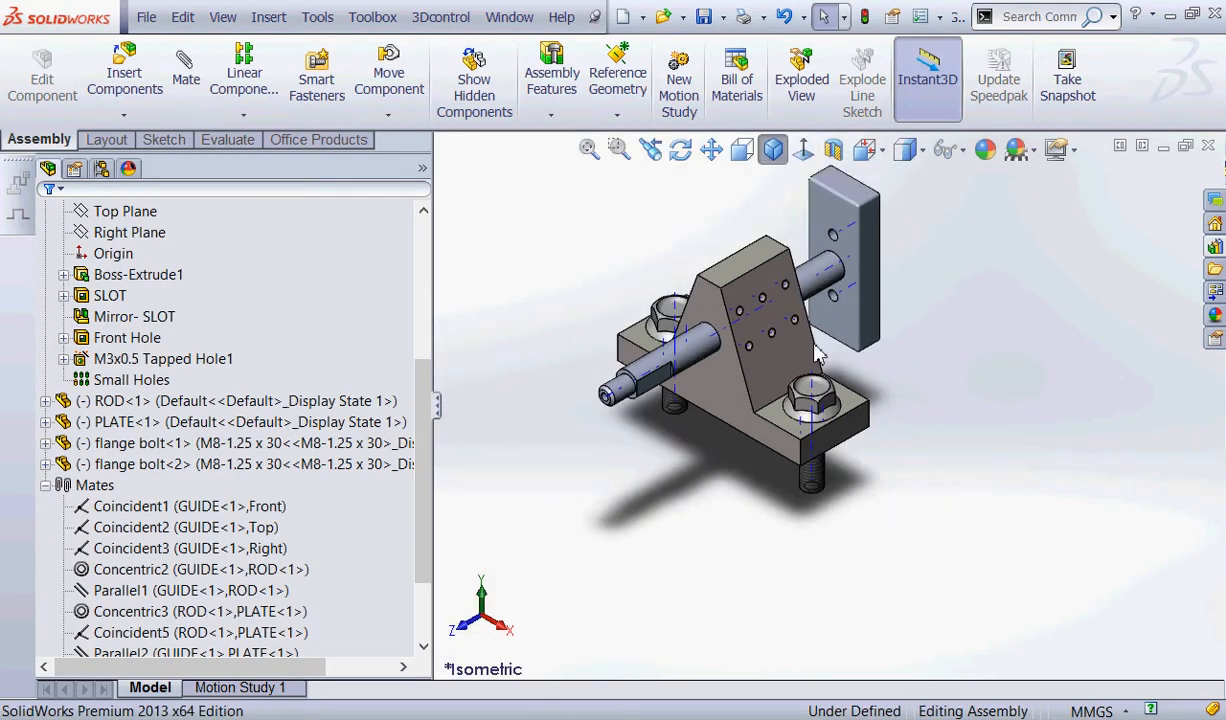
{"action": "left_click", "coordinate": [228, 402]}
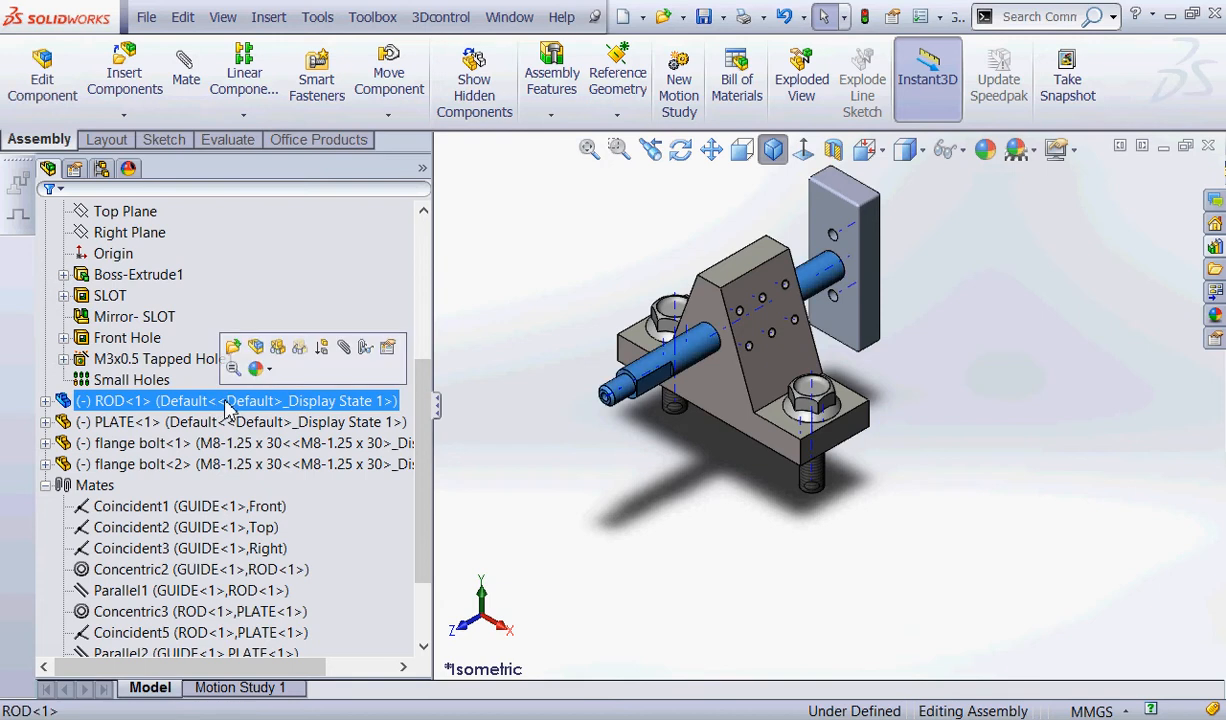
{"action": "left_click", "coordinate": [733, 518]}
{"action": "mouse_move", "coordinate": [668, 368]}
{"action": "left_mouse_down"}
{"action": "mouse_move", "coordinate": [619, 386]}
{"action": "mouse_move", "coordinate": [665, 370]}
{"action": "left_mouse_up"}
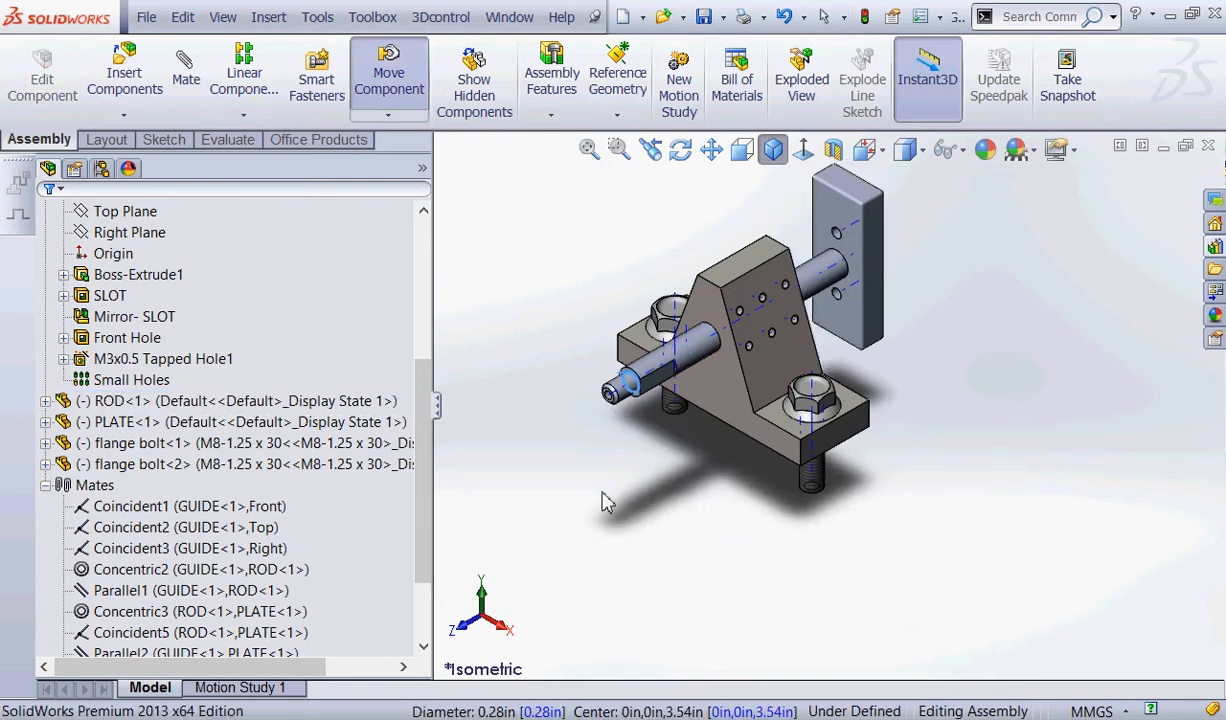
{"action": "left_click", "coordinate": [605, 498]}
{"action": "left_click", "coordinate": [851, 211]}
{"action": "mouse_move", "coordinate": [851, 211]}
{"action": "left_mouse_down"}
{"action": "mouse_move", "coordinate": [884, 215]}
{"action": "mouse_move", "coordinate": [870, 212]}
{"action": "left_mouse_up"}
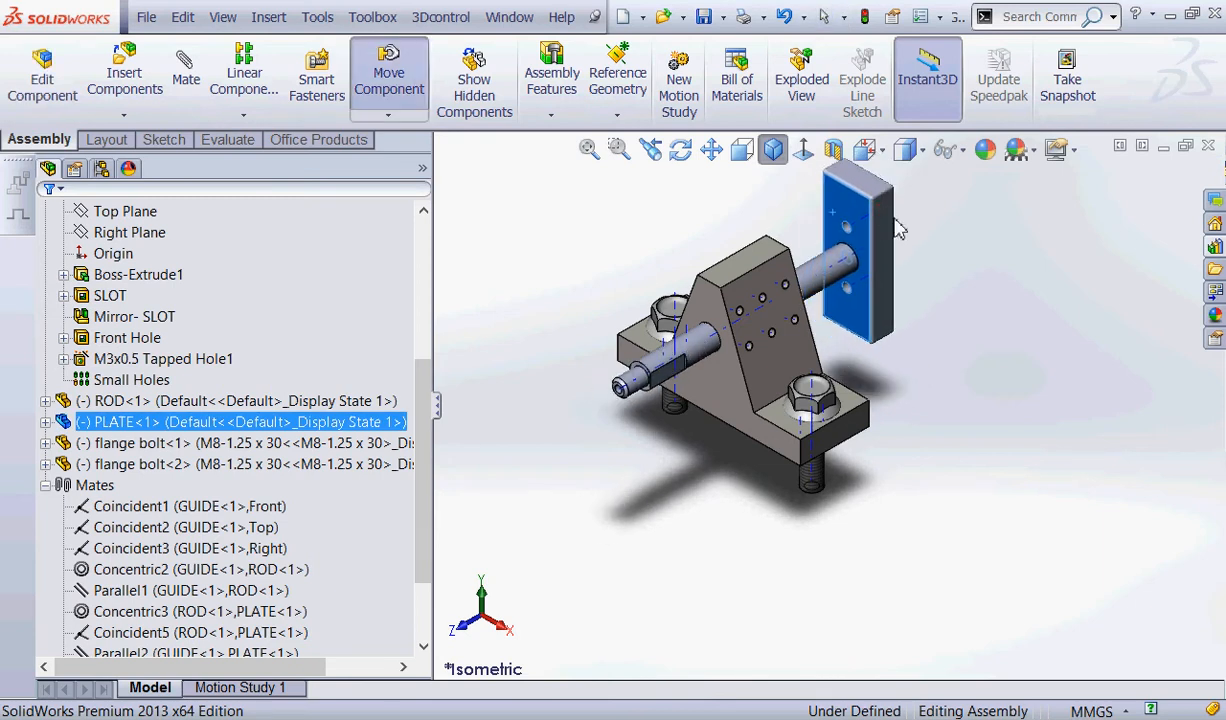
{"action": "left_click", "coordinate": [968, 412]}
{"action": "left_click_drag", "start_coordinate": [847, 385], "coordinate": [824, 405]}
{"action": "left_click", "coordinate": [943, 510]}
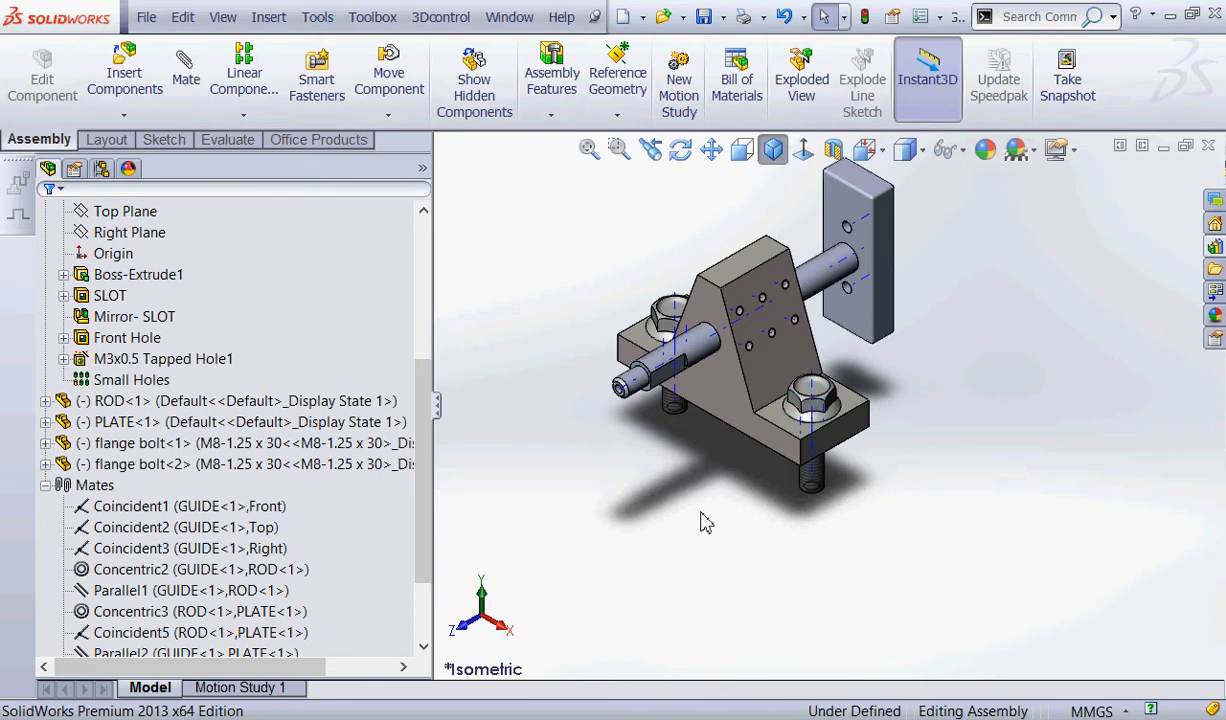
Hide the temporary axes and inspect how both bolt shanks sit in GUIDE's slots from below.
{"action": "mouse_move", "coordinate": [703, 499]}
{"action": "middle_mouse_down"}
{"action": "mouse_move", "coordinate": [736, 430]}
{"action": "mouse_move", "coordinate": [711, 502]}
{"action": "middle_mouse_up"}
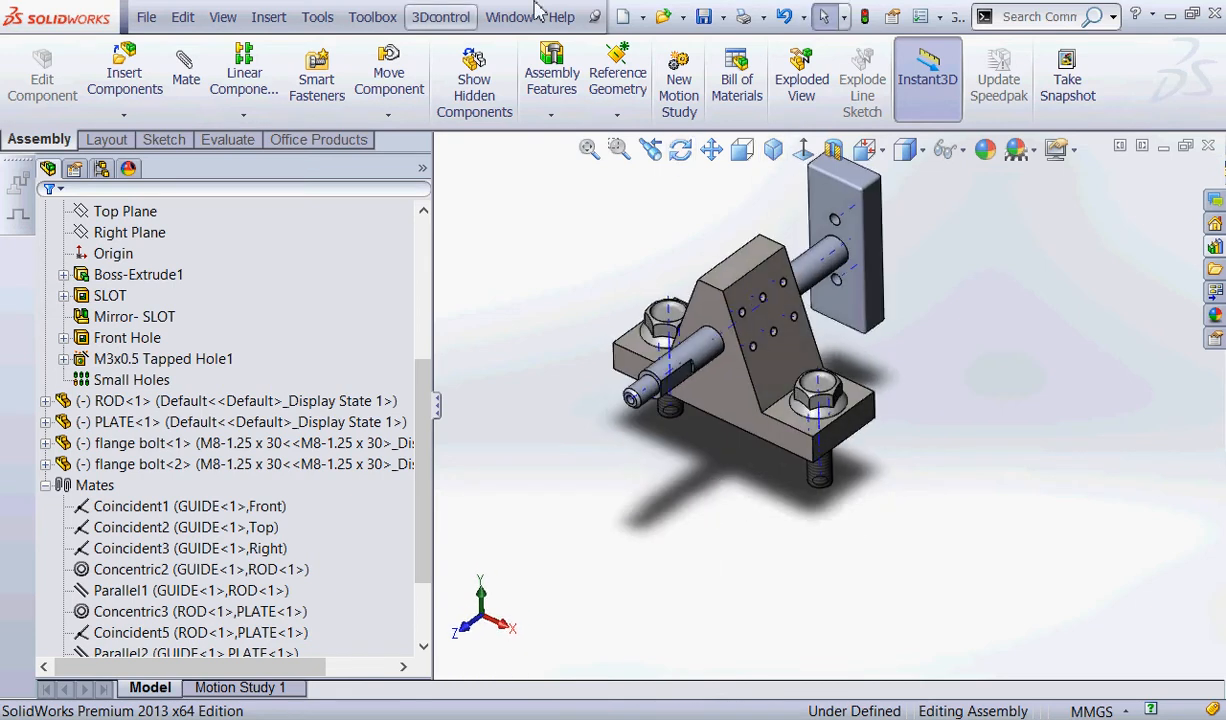
{"action": "left_click", "coordinate": [222, 17]}
{"action": "left_click", "coordinate": [300, 309]}
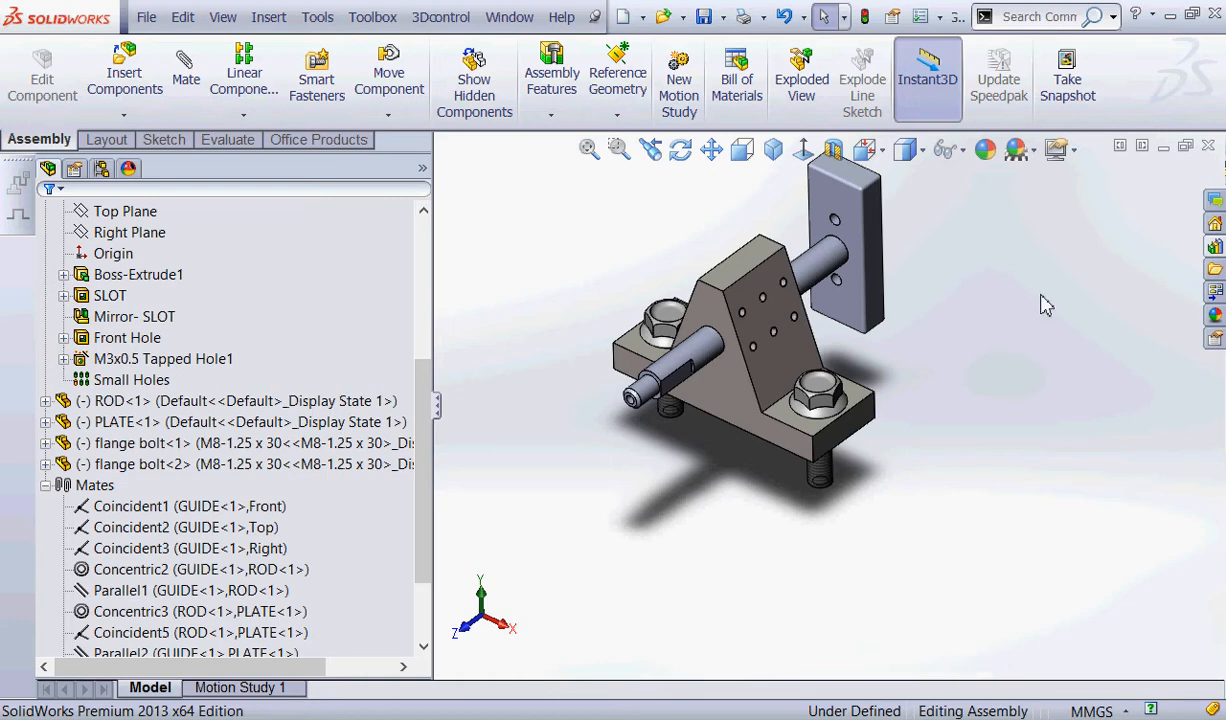
{"action": "middle_click_drag", "start_coordinate": [700, 445], "coordinate": [772, 248]}
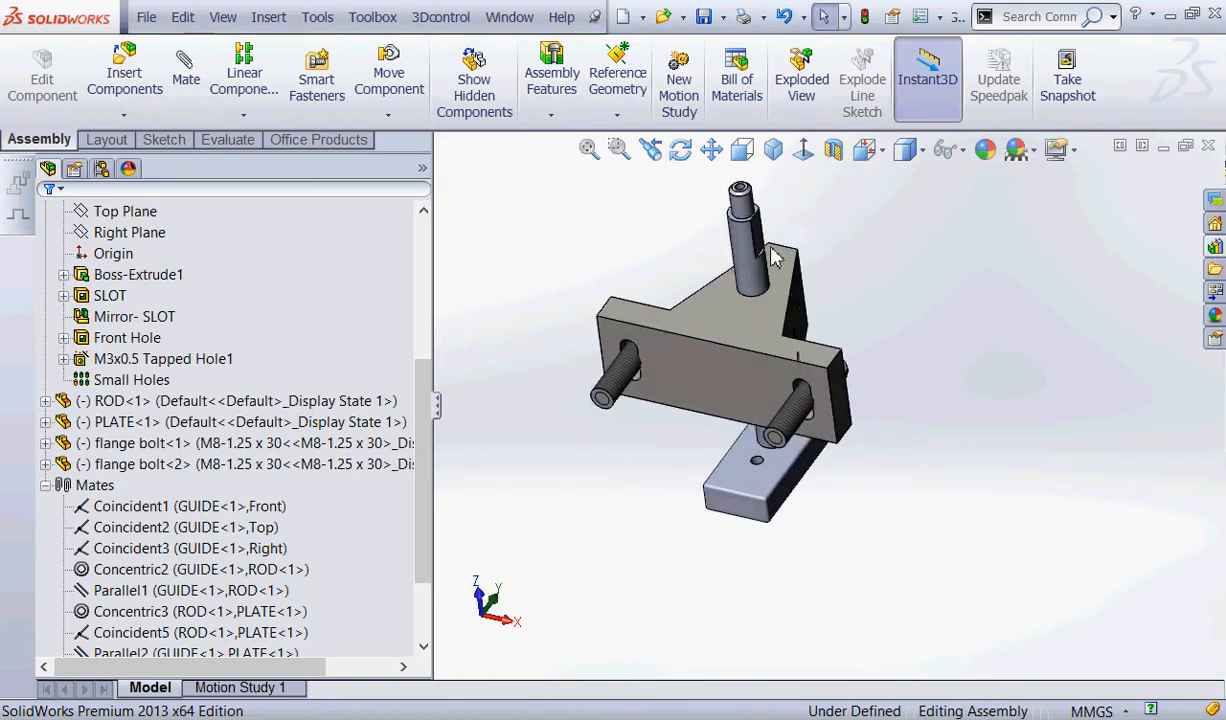
{"action": "scroll", "coordinate": [835, 412], "scroll_direction": "down", "scroll_amount": 10}
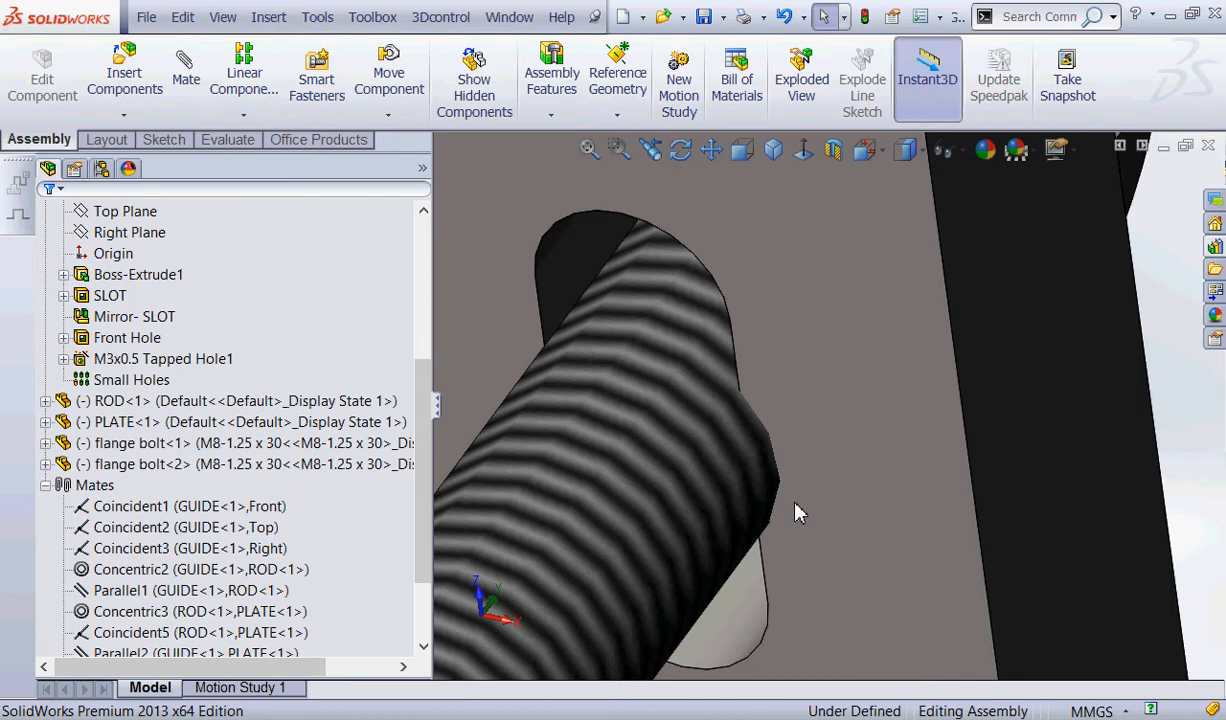
{"action": "scroll", "coordinate": [930, 487], "scroll_direction": "up", "scroll_amount": 8}
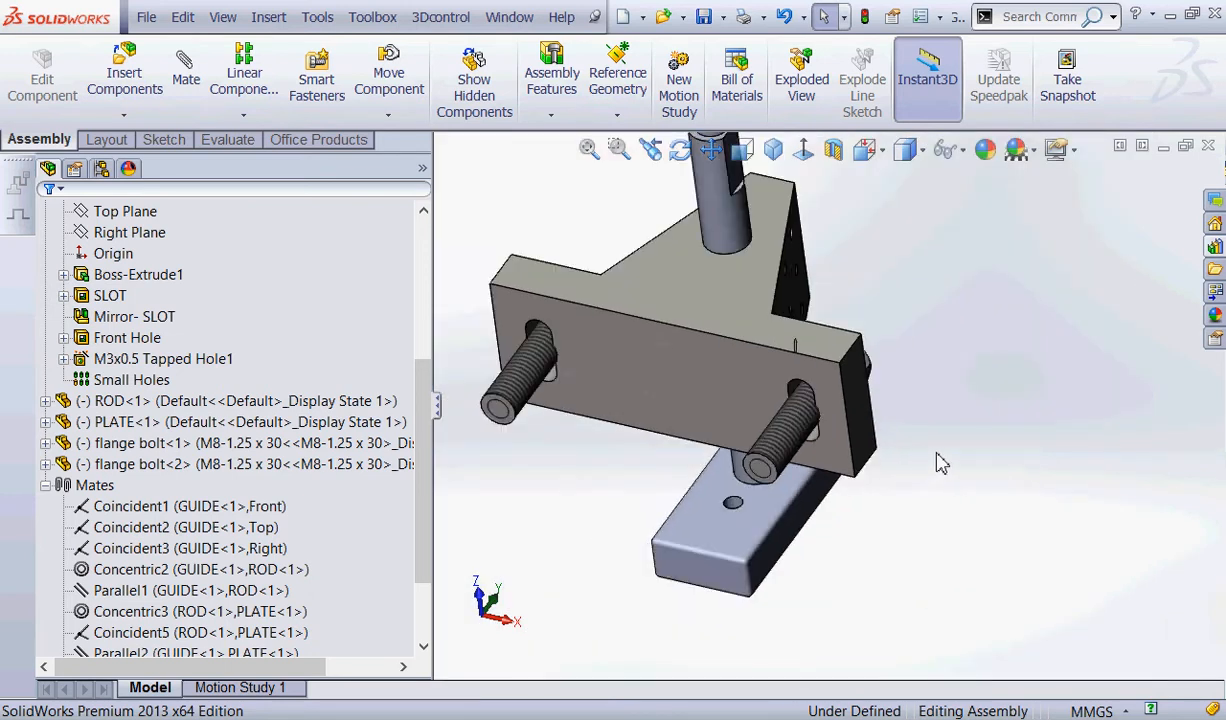
{"action": "scroll", "coordinate": [940, 462], "scroll_direction": "up", "scroll_amount": 3}
{"action": "middle_click_drag", "start_coordinate": [824, 285], "coordinate": [813, 472]}
{"action": "scroll", "coordinate": [540, 288], "scroll_direction": "down", "scroll_amount": 1}
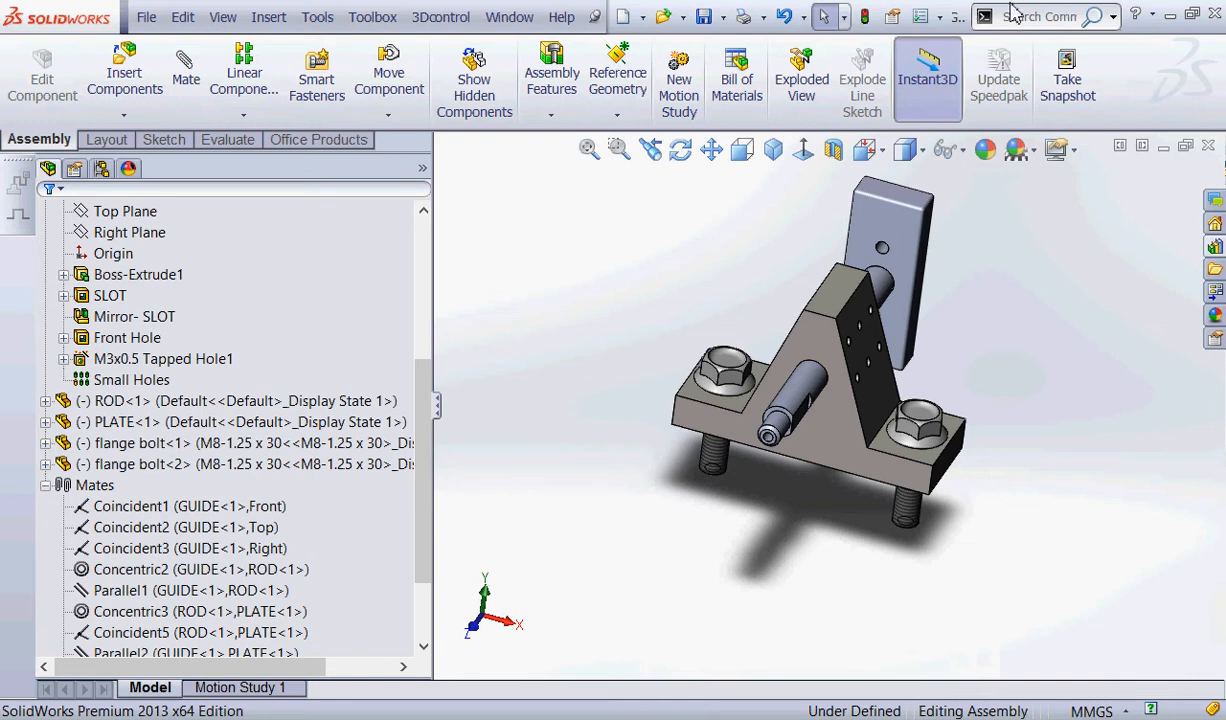
Run Interference Detection on the whole GUIDE ASSY.SLDASM assembly.
{"action": "mouse_move", "coordinate": [251, 128]}
{"action": "left_mouse_down"}
{"action": "mouse_move", "coordinate": [210, 101]}
{"action": "mouse_move", "coordinate": [254, 125]}
{"action": "mouse_move", "coordinate": [224, 215]}
{"action": "left_mouse_up"}
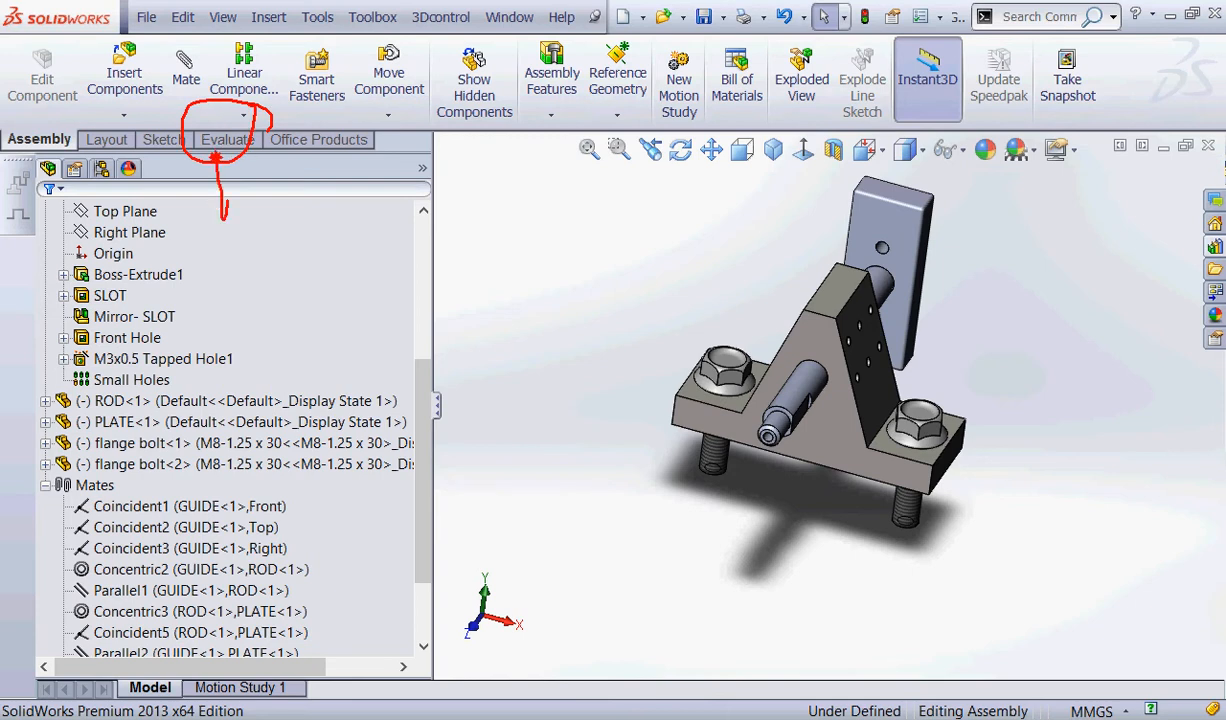
{"action": "key", "text": "Escape"}
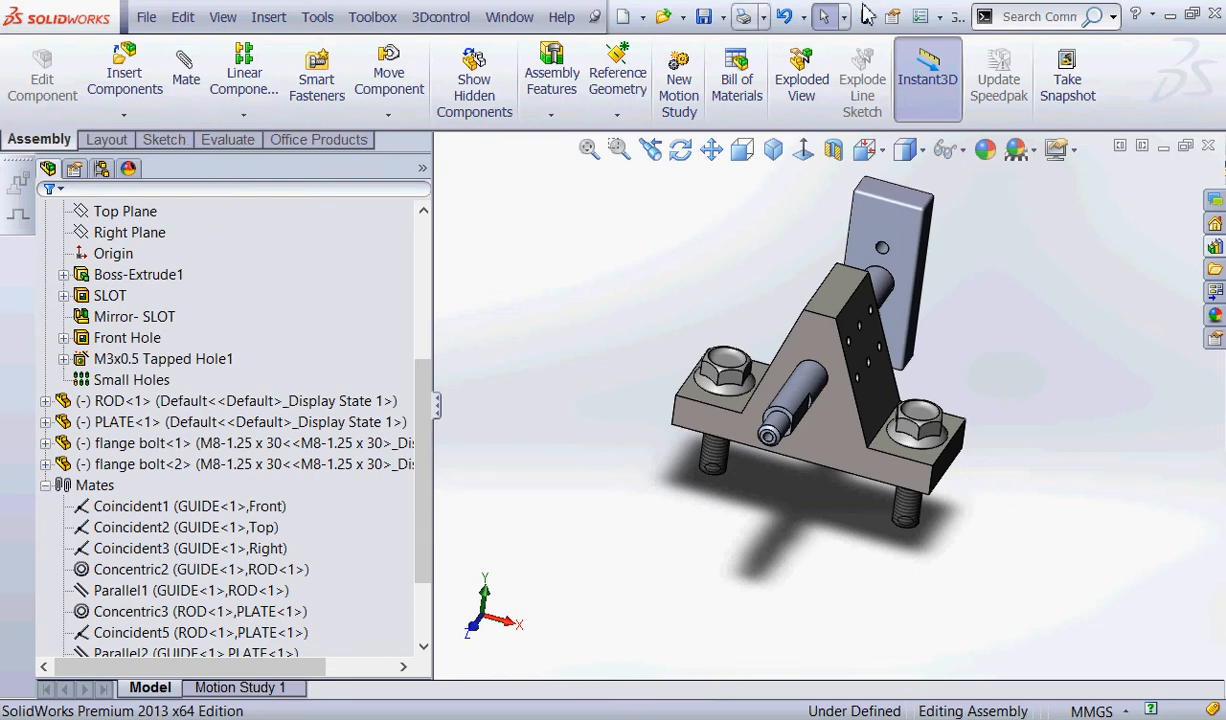
{"action": "left_click", "coordinate": [229, 140]}
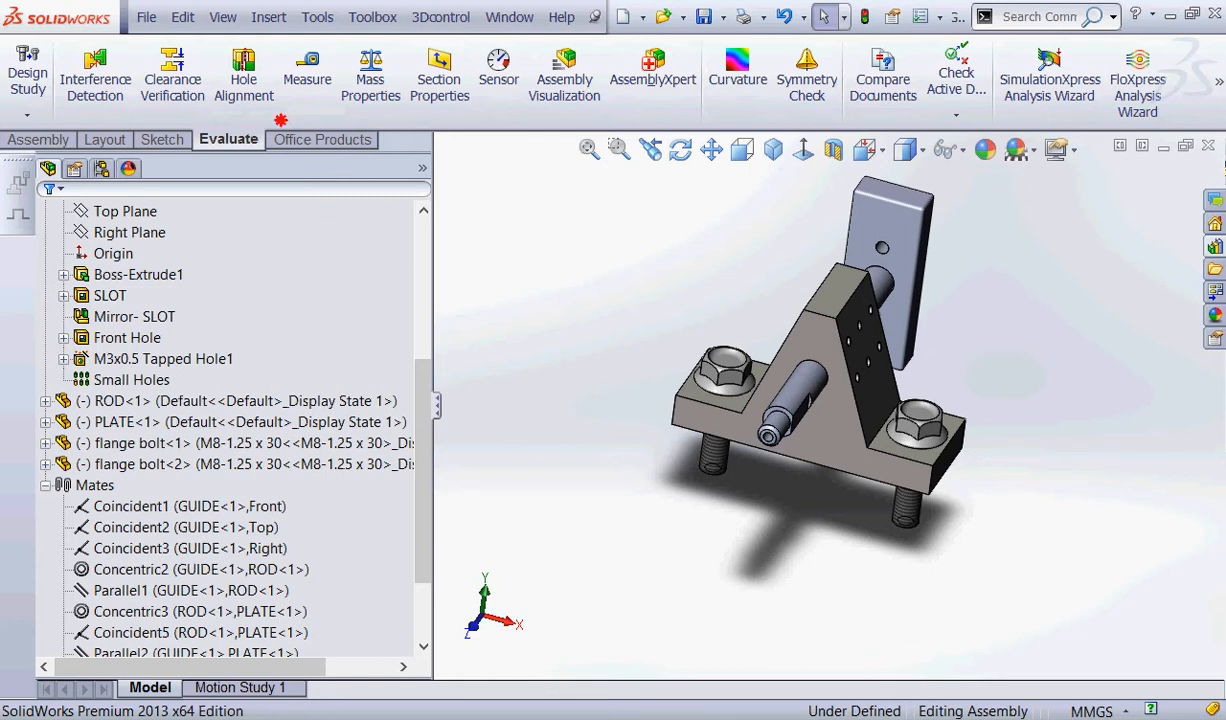
{"action": "mouse_move", "coordinate": [281, 117]}
{"action": "left_mouse_down"}
{"action": "mouse_move", "coordinate": [185, 172]}
{"action": "mouse_move", "coordinate": [280, 122]}
{"action": "left_mouse_up"}
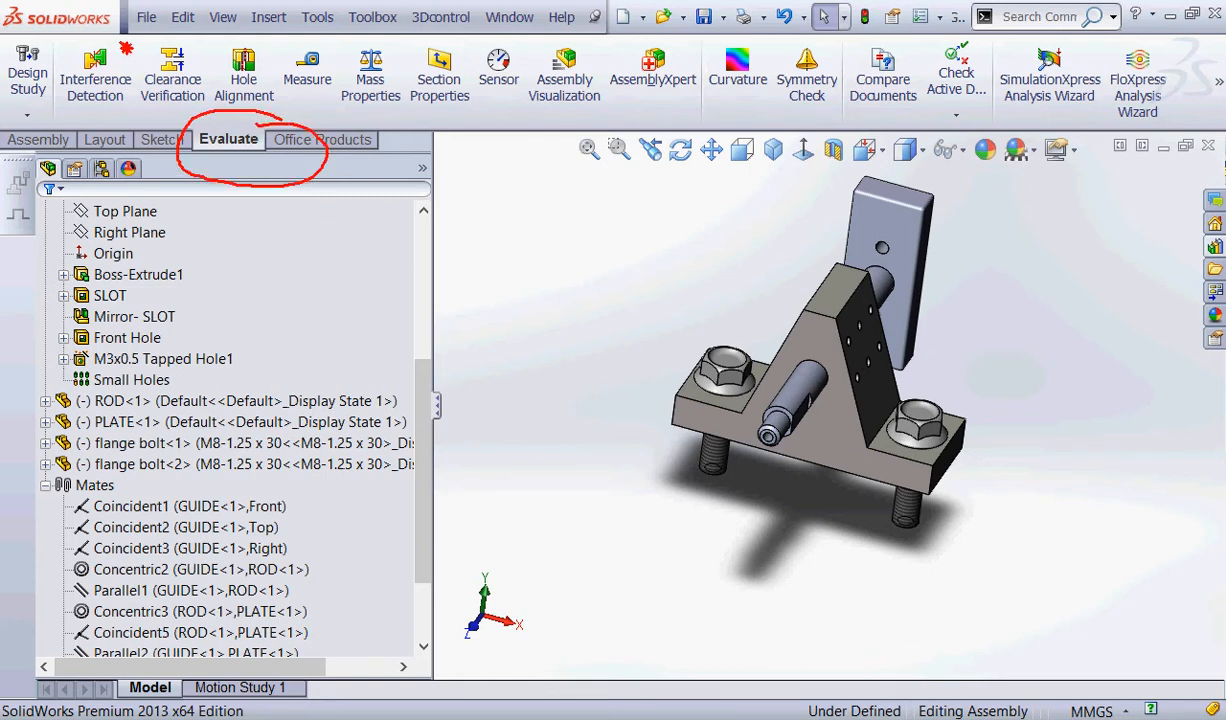
{"action": "mouse_move", "coordinate": [128, 42]}
{"action": "left_mouse_down"}
{"action": "mouse_move", "coordinate": [75, 122]}
{"action": "mouse_move", "coordinate": [137, 57]}
{"action": "left_mouse_up"}
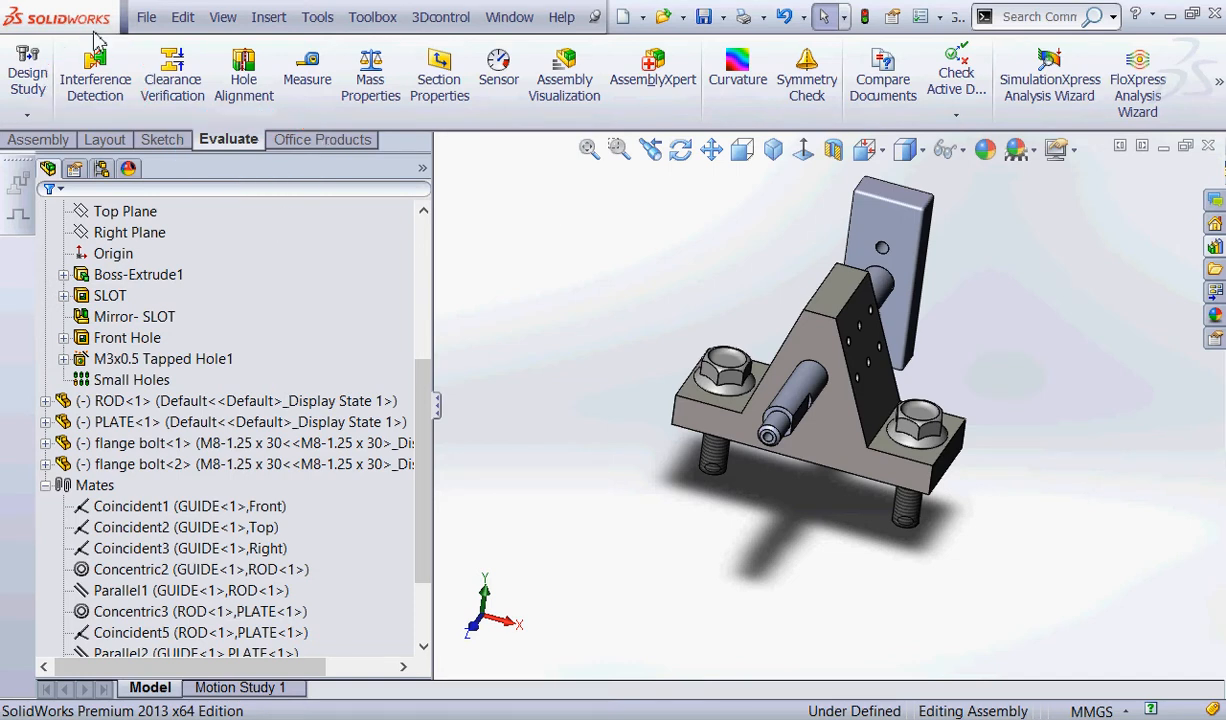
{"action": "left_click", "coordinate": [93, 78]}
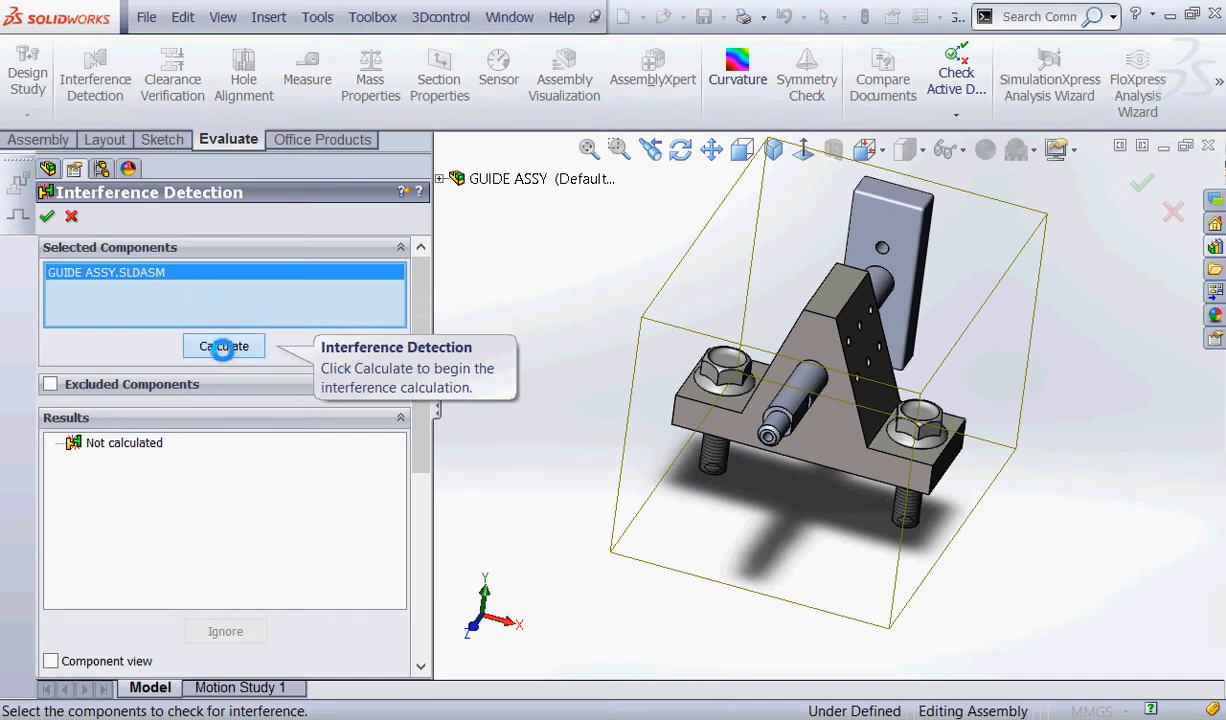
{"action": "left_click", "coordinate": [224, 346]}
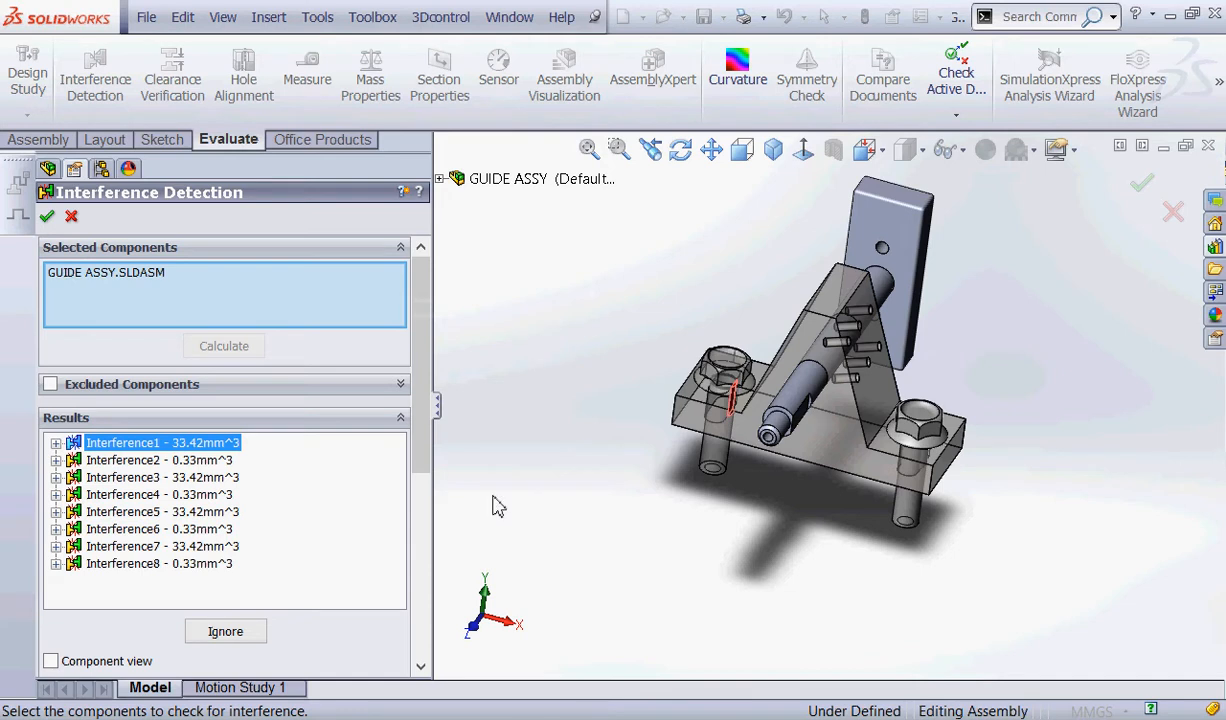
Examine Interference2 through Interference8 one by one in the model, and close Interference Detection.
{"action": "left_click", "coordinate": [127, 461]}
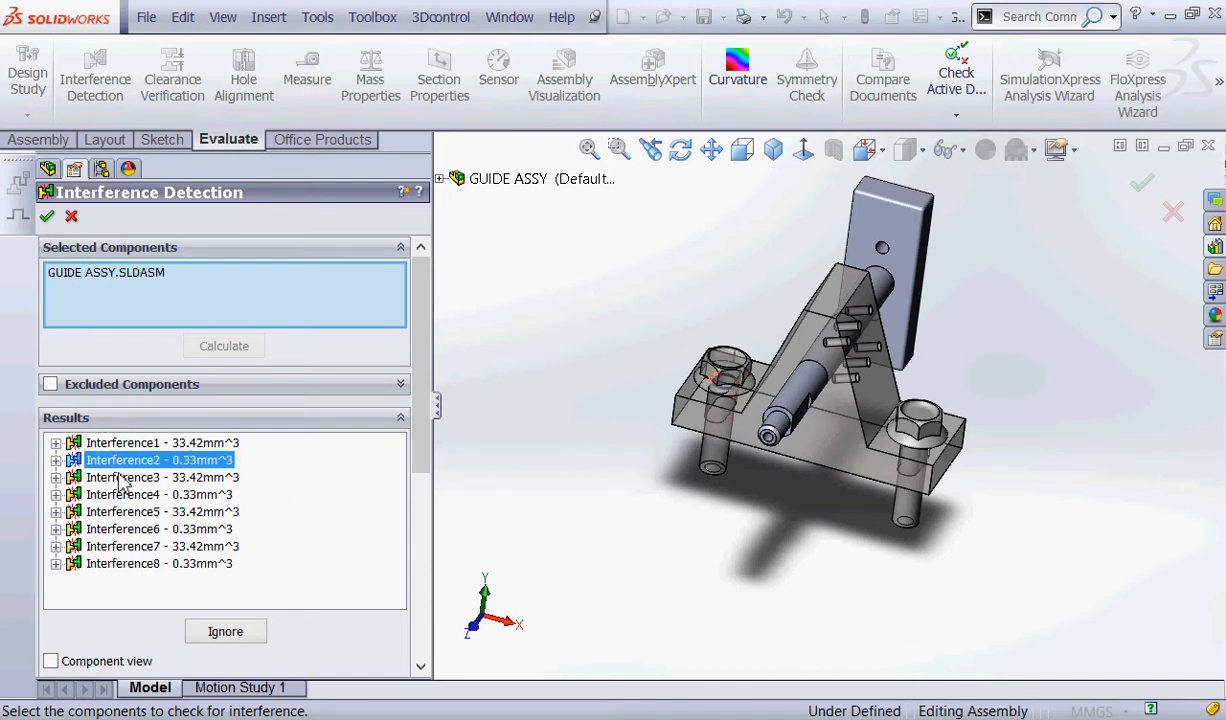
{"action": "left_click", "coordinate": [123, 477]}
{"action": "left_click", "coordinate": [119, 494]}
{"action": "left_click", "coordinate": [115, 511]}
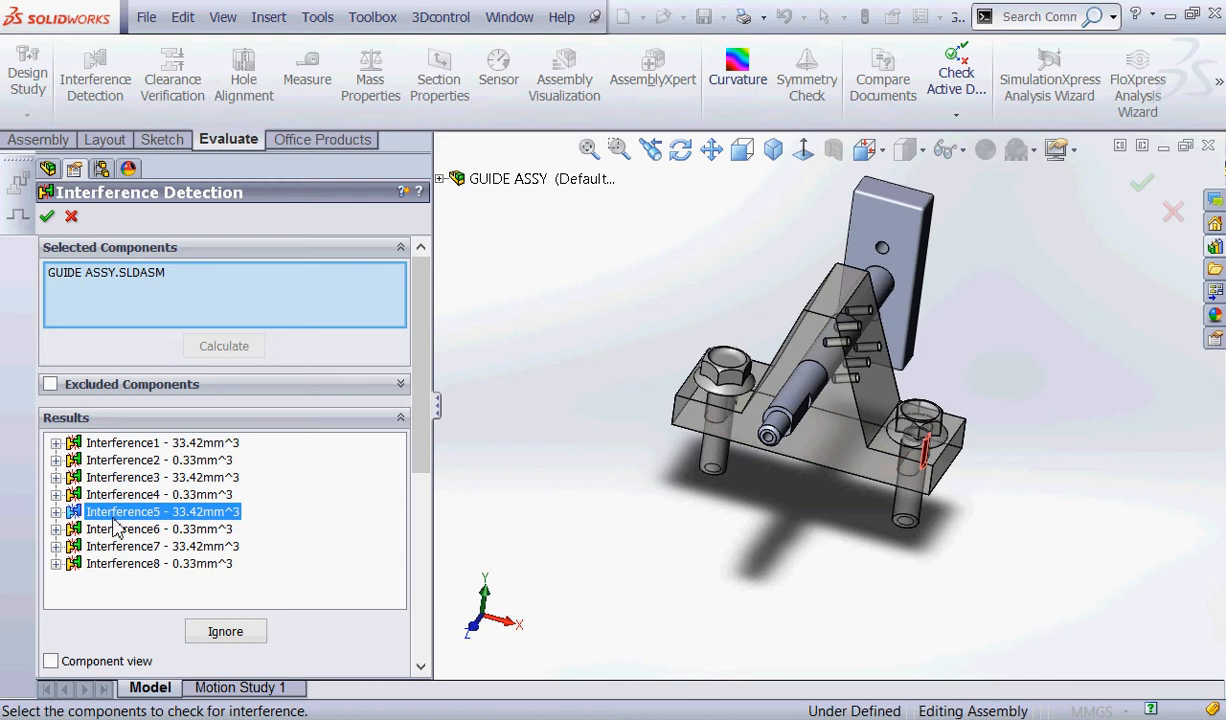
{"action": "left_click", "coordinate": [112, 528]}
{"action": "left_click", "coordinate": [110, 546]}
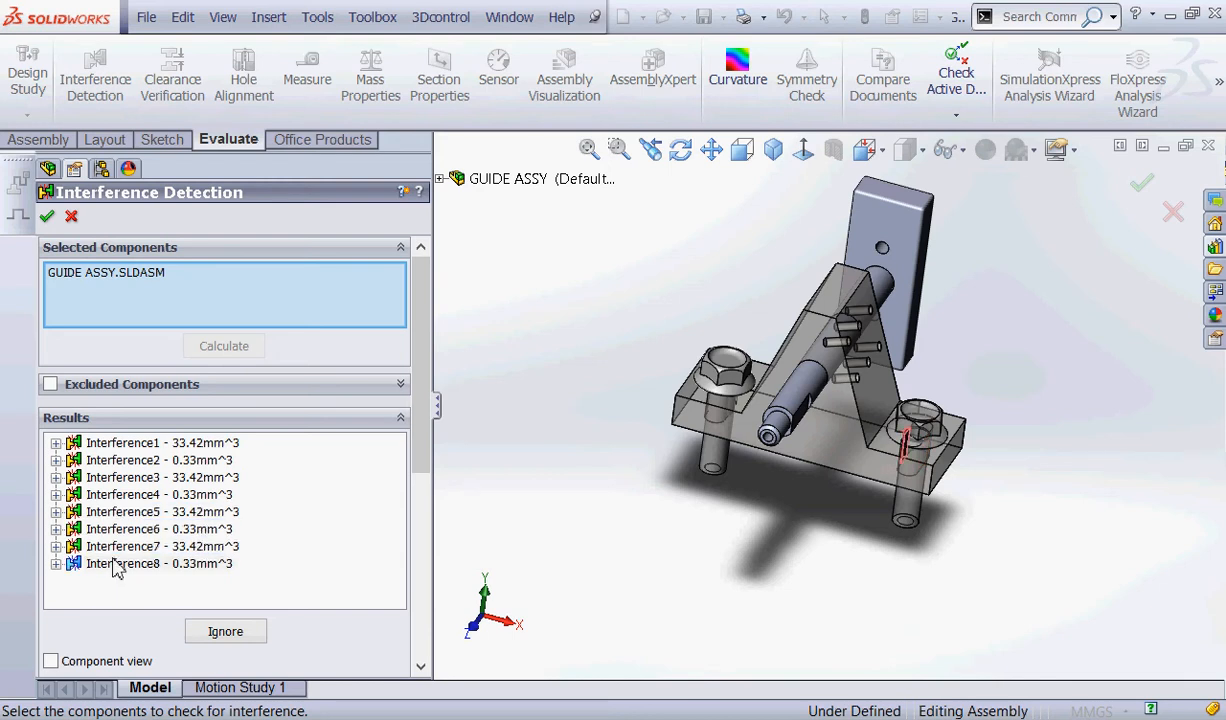
{"action": "left_click", "coordinate": [113, 564]}
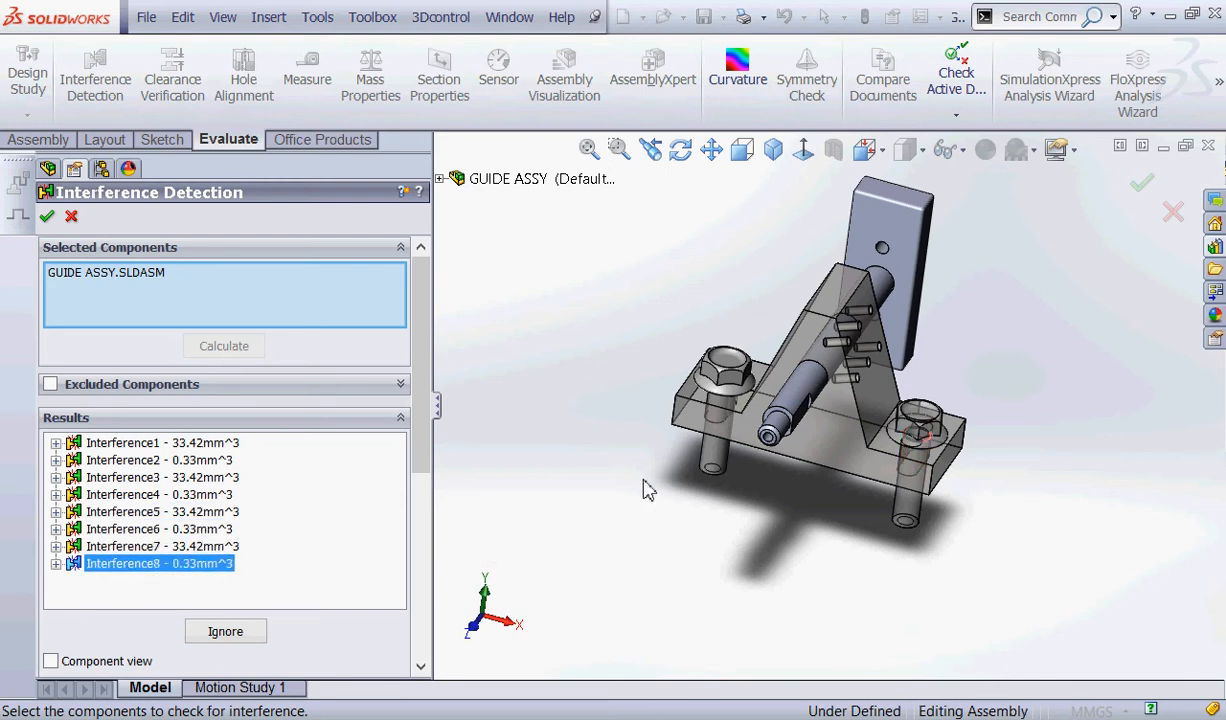
{"action": "middle_click_drag", "start_coordinate": [655, 515], "coordinate": [627, 465]}
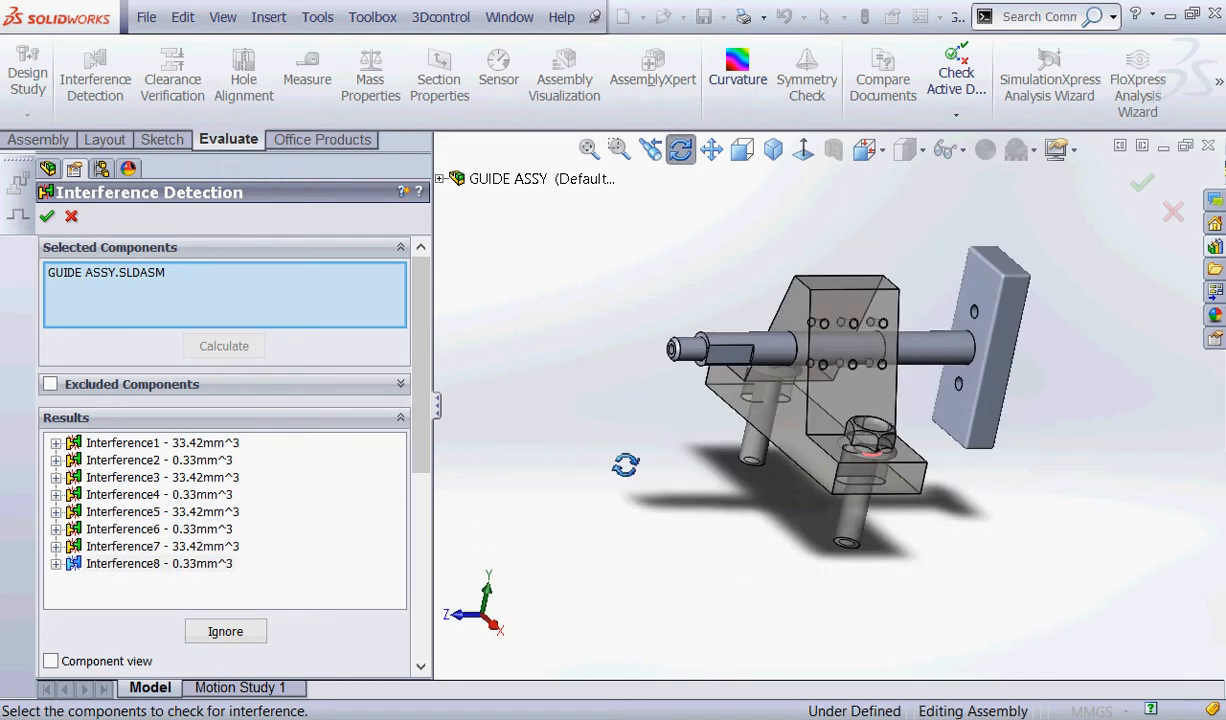
{"action": "left_click", "coordinate": [47, 216]}
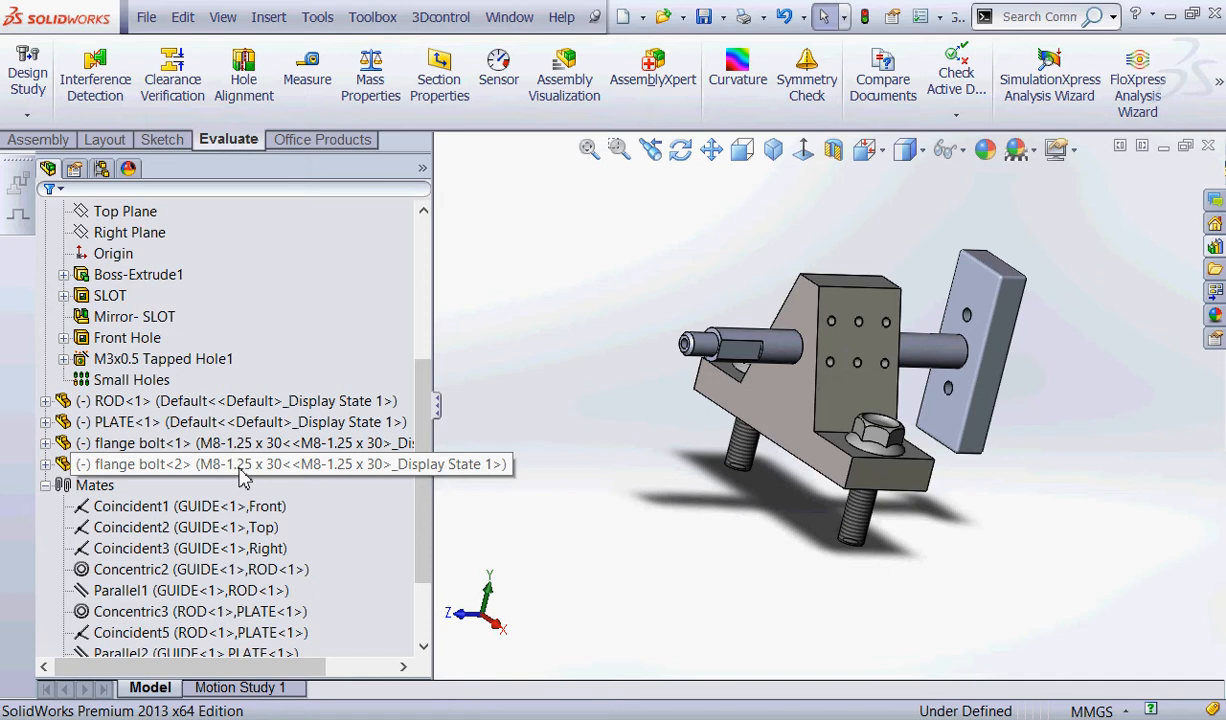
Examine the fit between the flange bolts' shanks and the two slots on GUIDE's underside.
{"action": "left_click", "coordinate": [240, 469]}
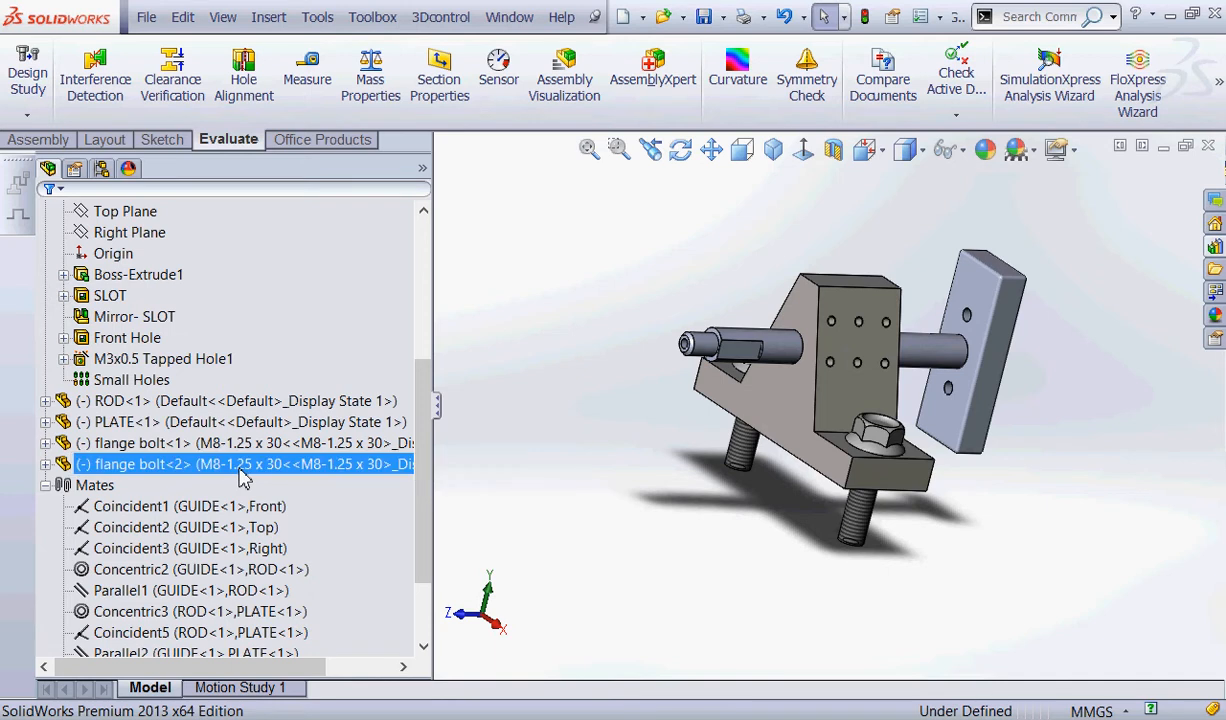
{"action": "left_click", "coordinate": [700, 486]}
{"action": "middle_click_drag", "start_coordinate": [720, 500], "coordinate": [739, 218]}
{"action": "scroll", "coordinate": [810, 340], "scroll_direction": "down", "scroll_amount": 3}
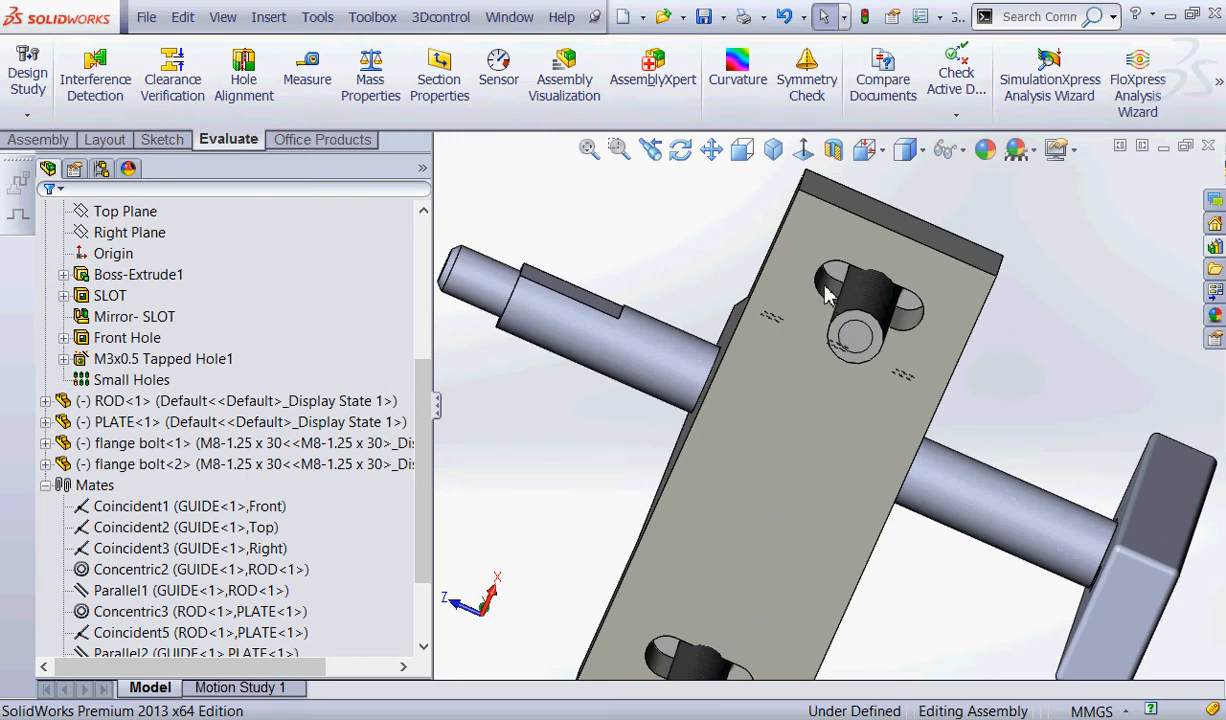
{"action": "scroll", "coordinate": [824, 280], "scroll_direction": "up", "scroll_amount": 5}
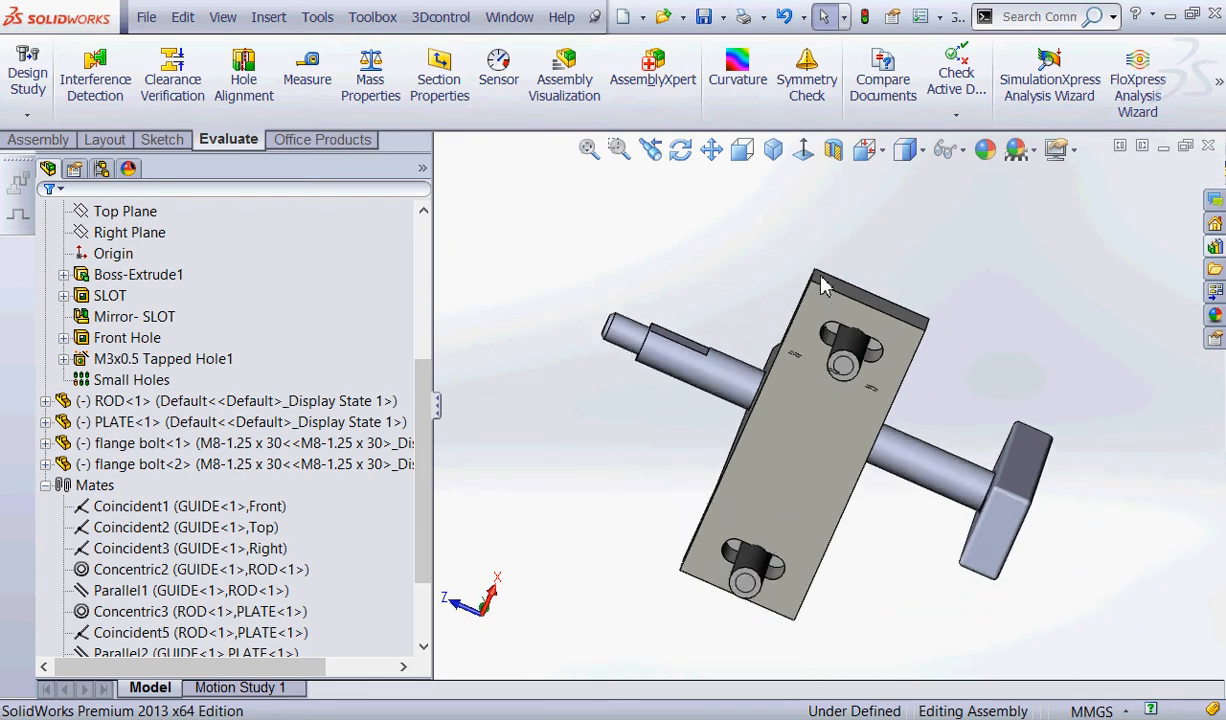
{"action": "left_click", "coordinate": [140, 317]}
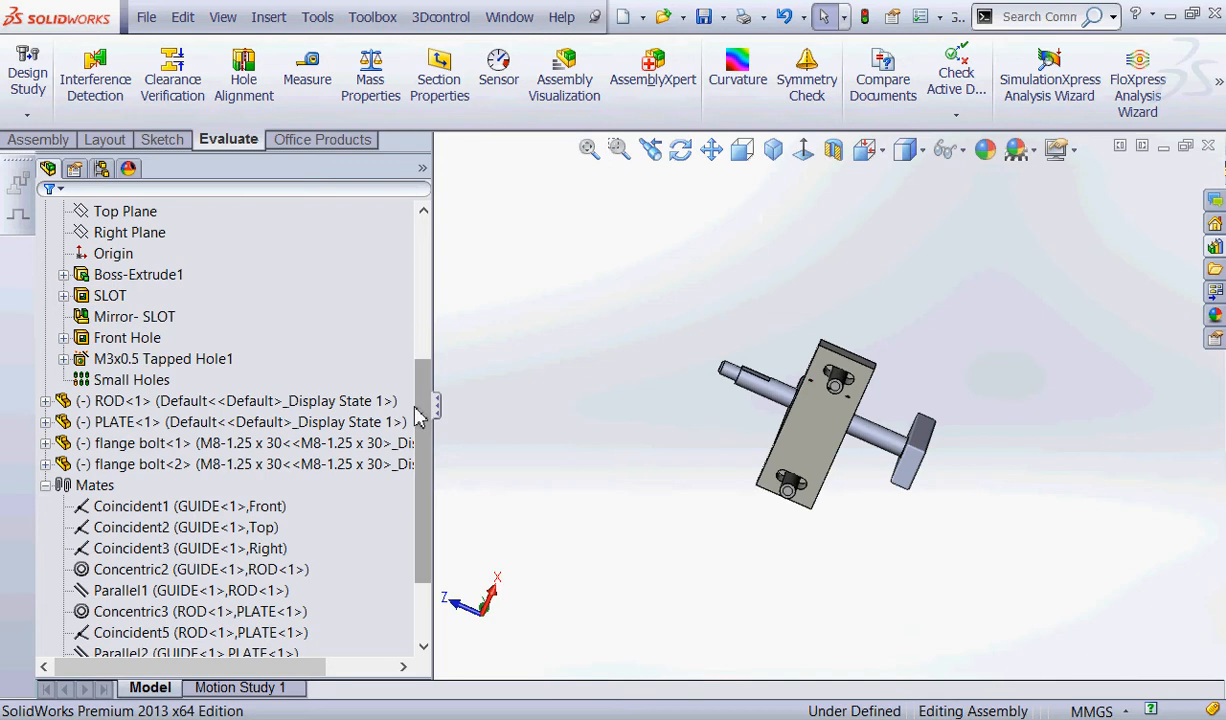
Show the dimensions of GUIDE's SLOT feature and move the 6 mm width dimension clear of the model.
{"action": "left_click", "coordinate": [100, 296]}
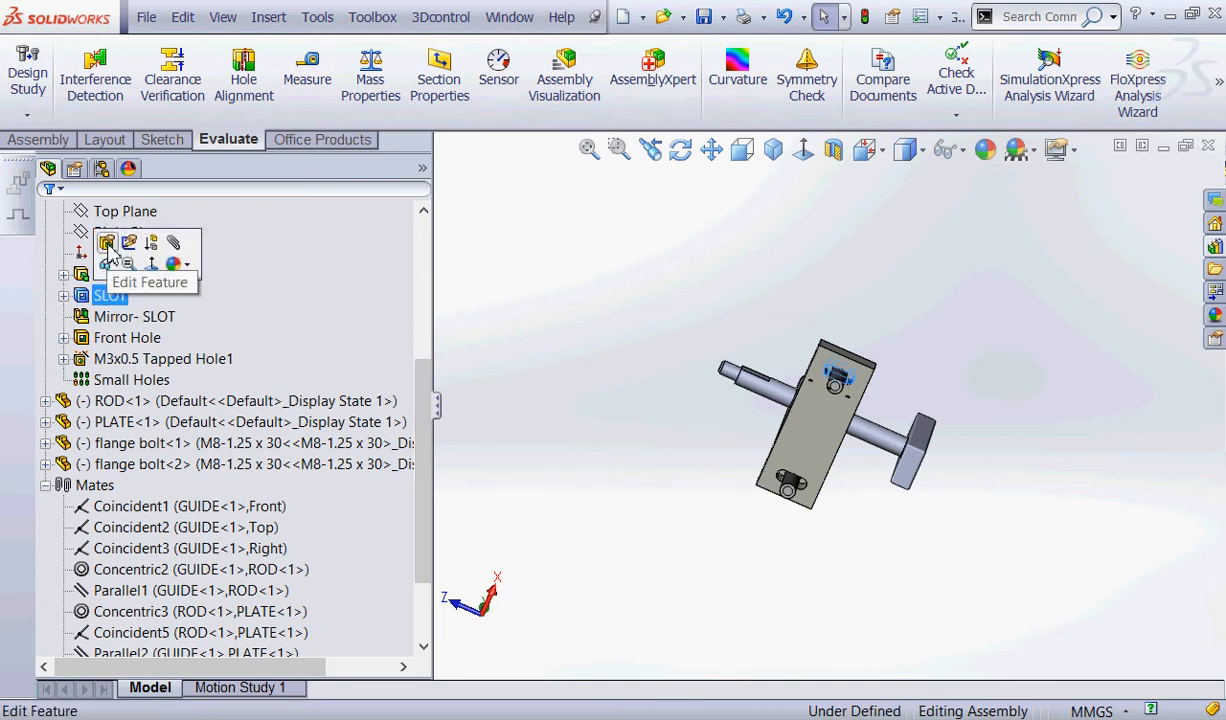
{"action": "left_click", "coordinate": [550, 347]}
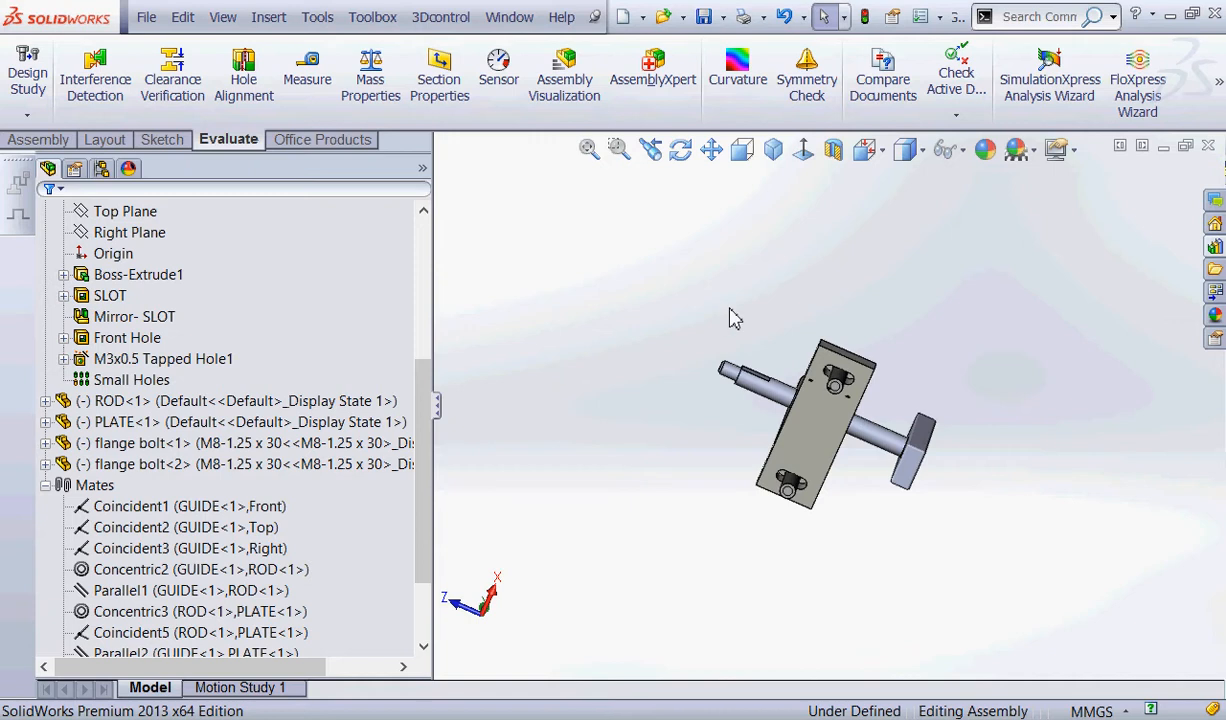
{"action": "middle_click_drag", "start_coordinate": [731, 318], "coordinate": [769, 432]}
{"action": "left_click", "coordinate": [805, 440]}
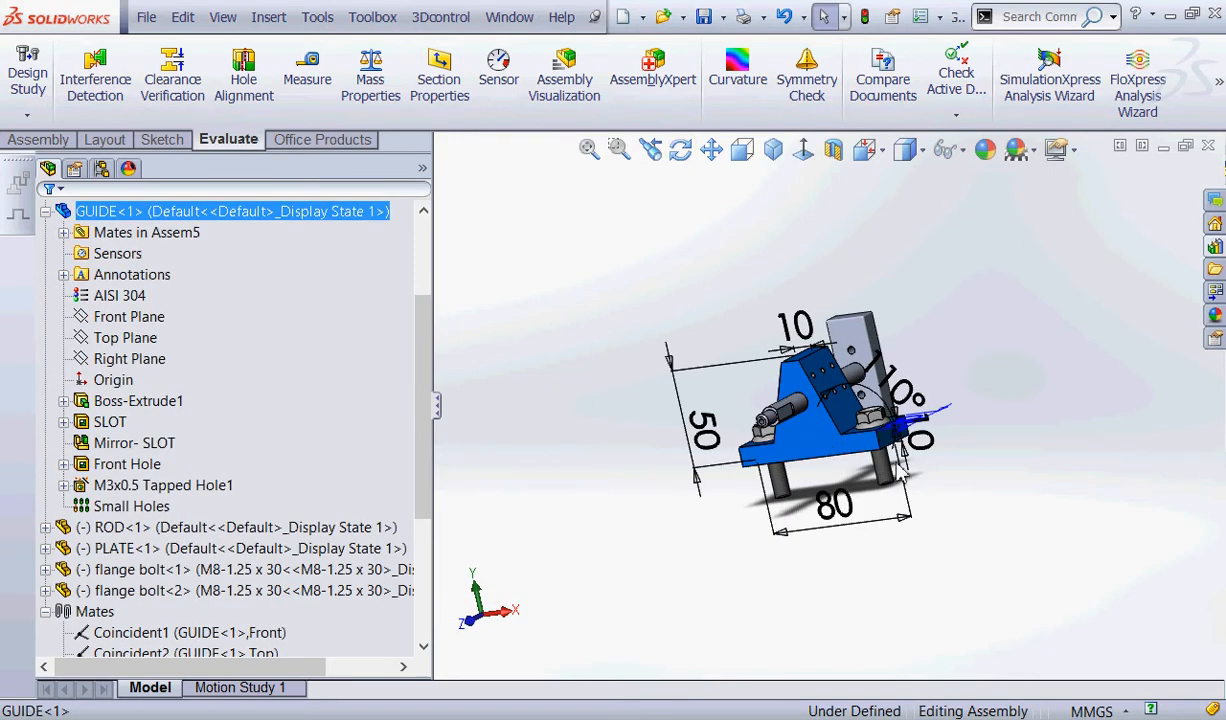
{"action": "middle_click_drag", "start_coordinate": [815, 447], "coordinate": [882, 408]}
{"action": "scroll", "coordinate": [906, 424], "scroll_direction": "down", "scroll_amount": 4}
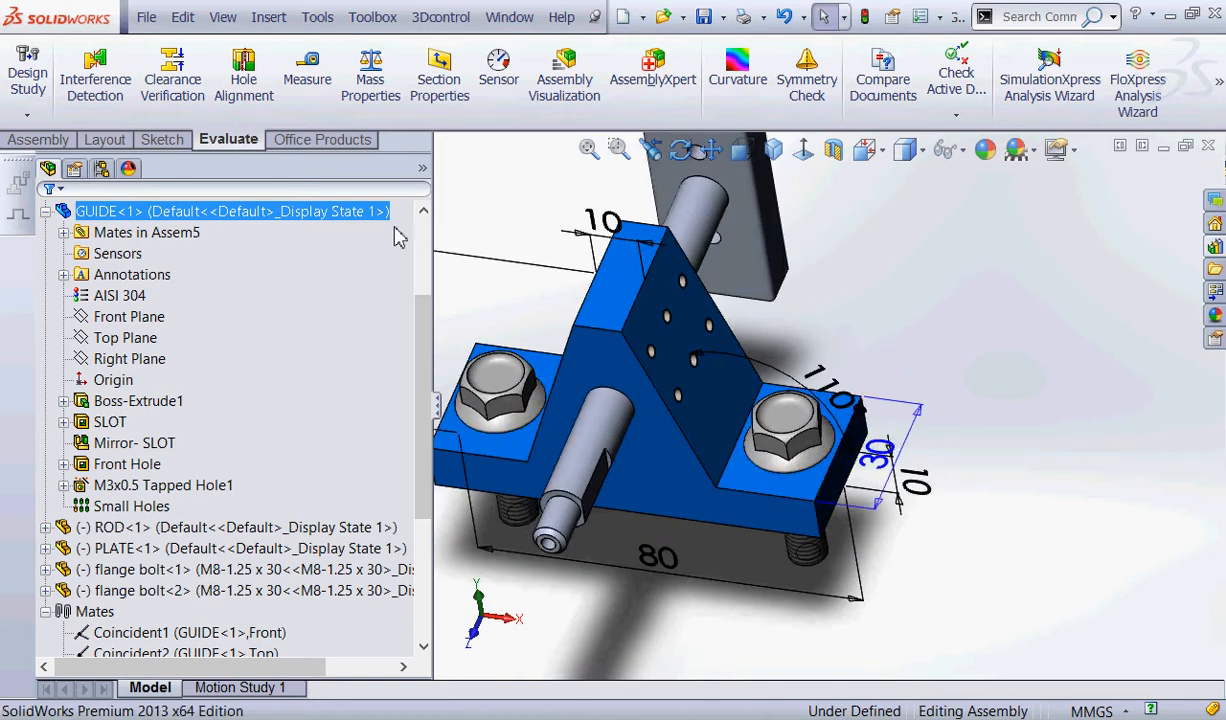
{"action": "left_click", "coordinate": [110, 424]}
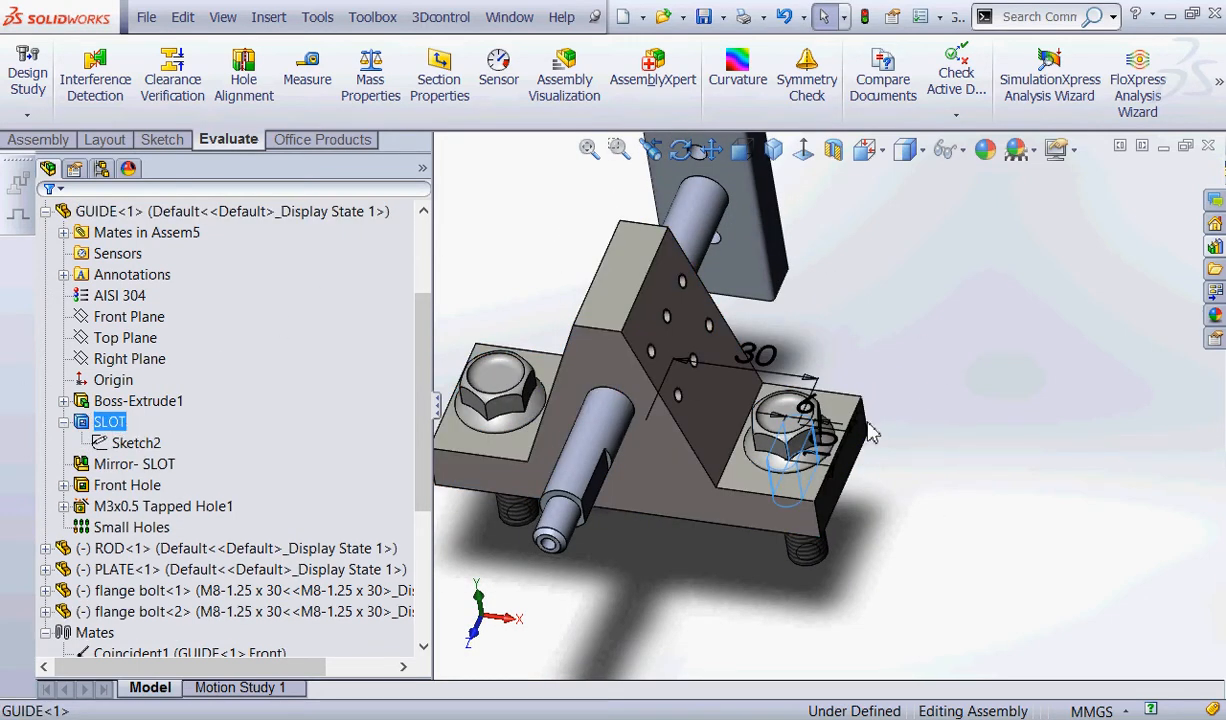
{"action": "mouse_move", "coordinate": [834, 391]}
{"action": "left_mouse_down"}
{"action": "mouse_move", "coordinate": [872, 355]}
{"action": "mouse_move", "coordinate": [957, 362]}
{"action": "left_mouse_up"}
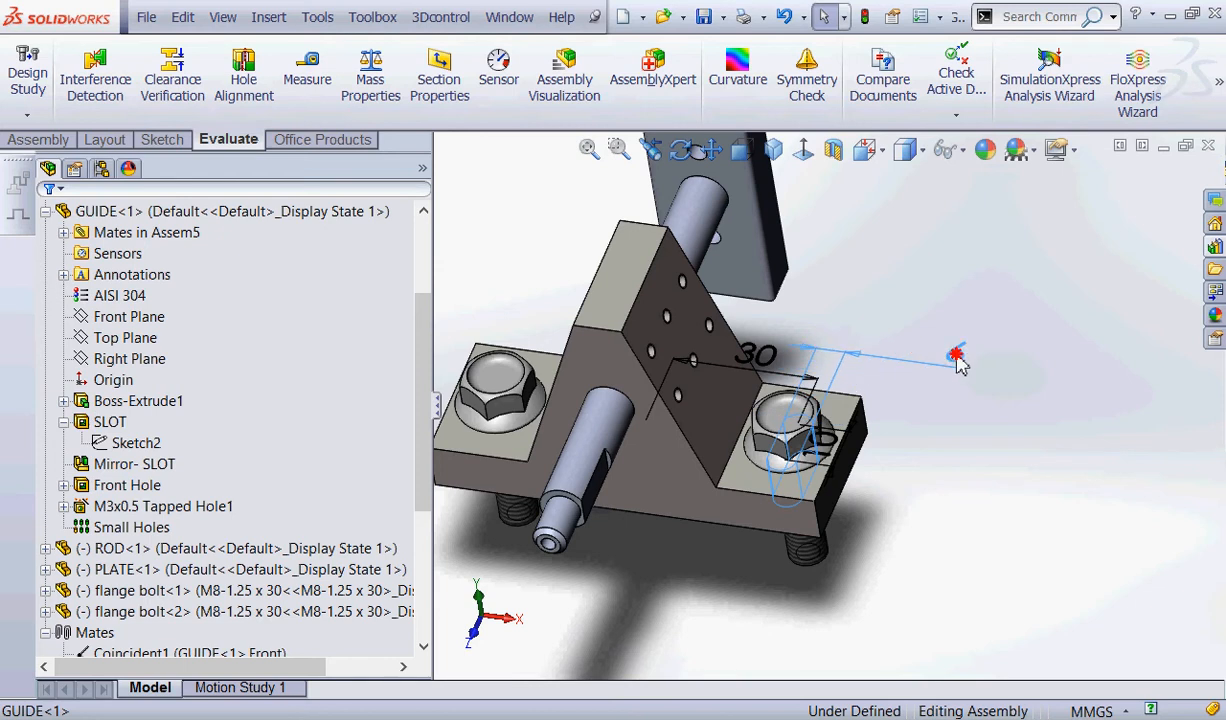
Set the SLOT sketch's 6 mm width dimension to 8 mm and rebuild the assembly.
{"action": "left_click", "coordinate": [957, 362]}
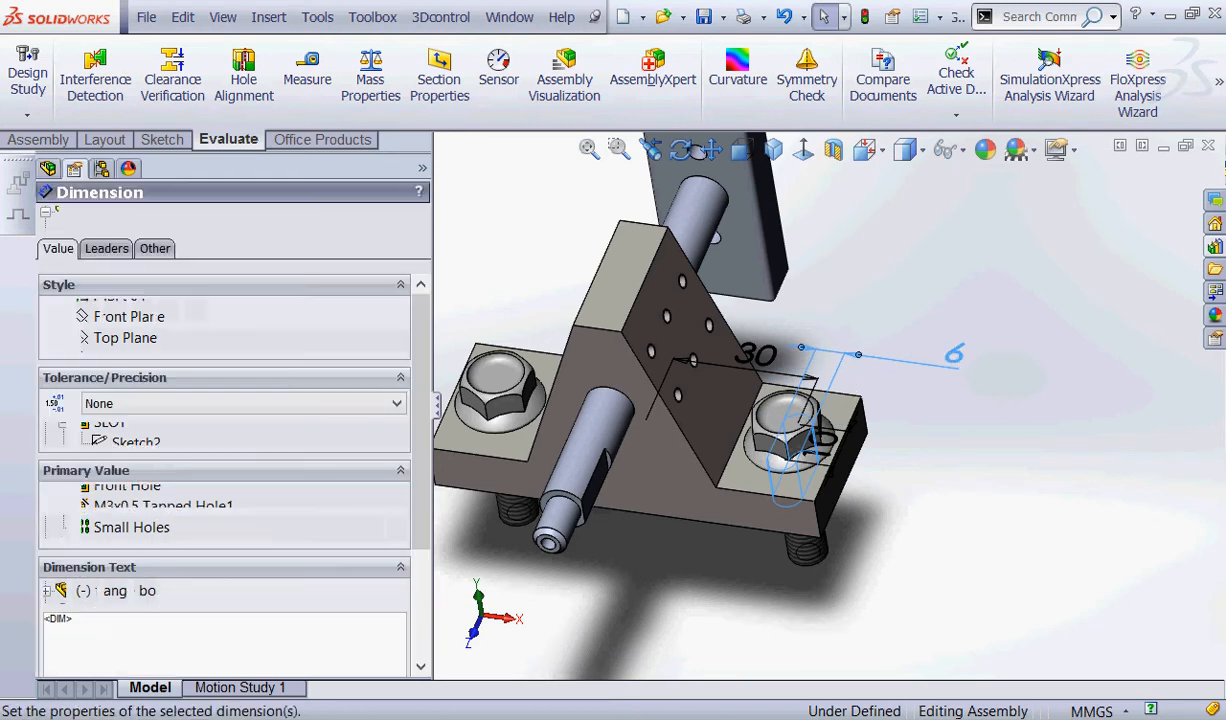
{"action": "double_click", "coordinate": [227, 528]}
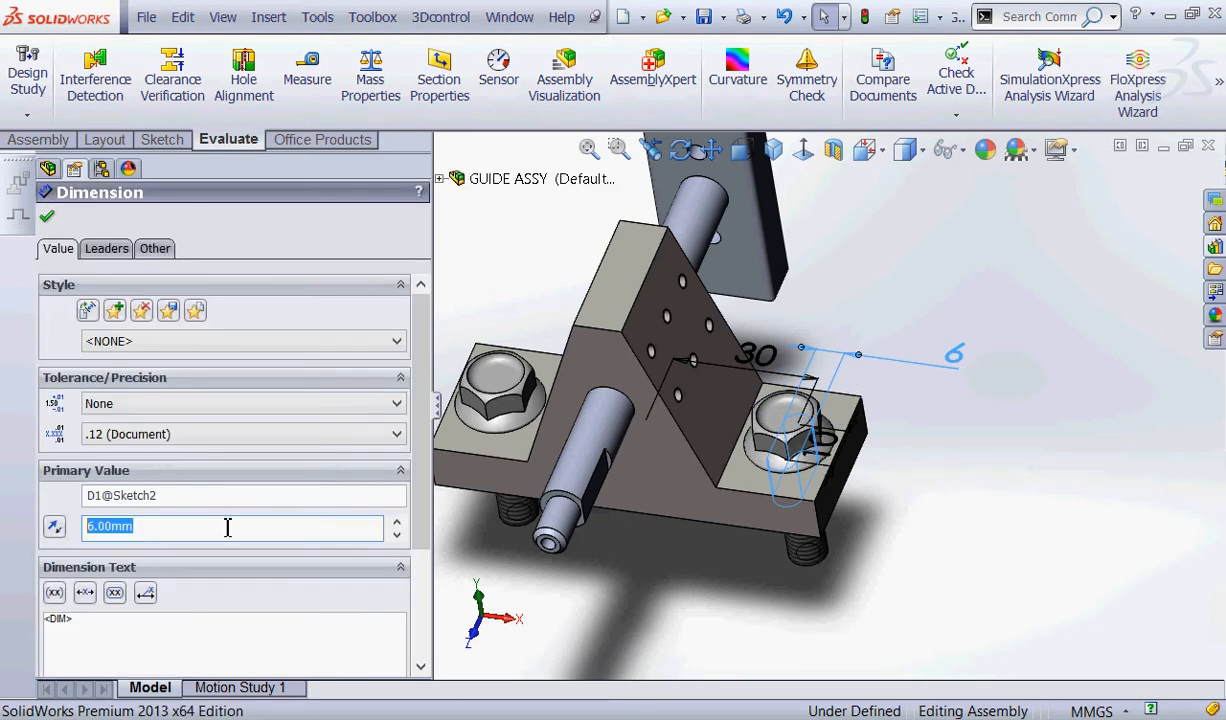
{"action": "type", "text": "8"}
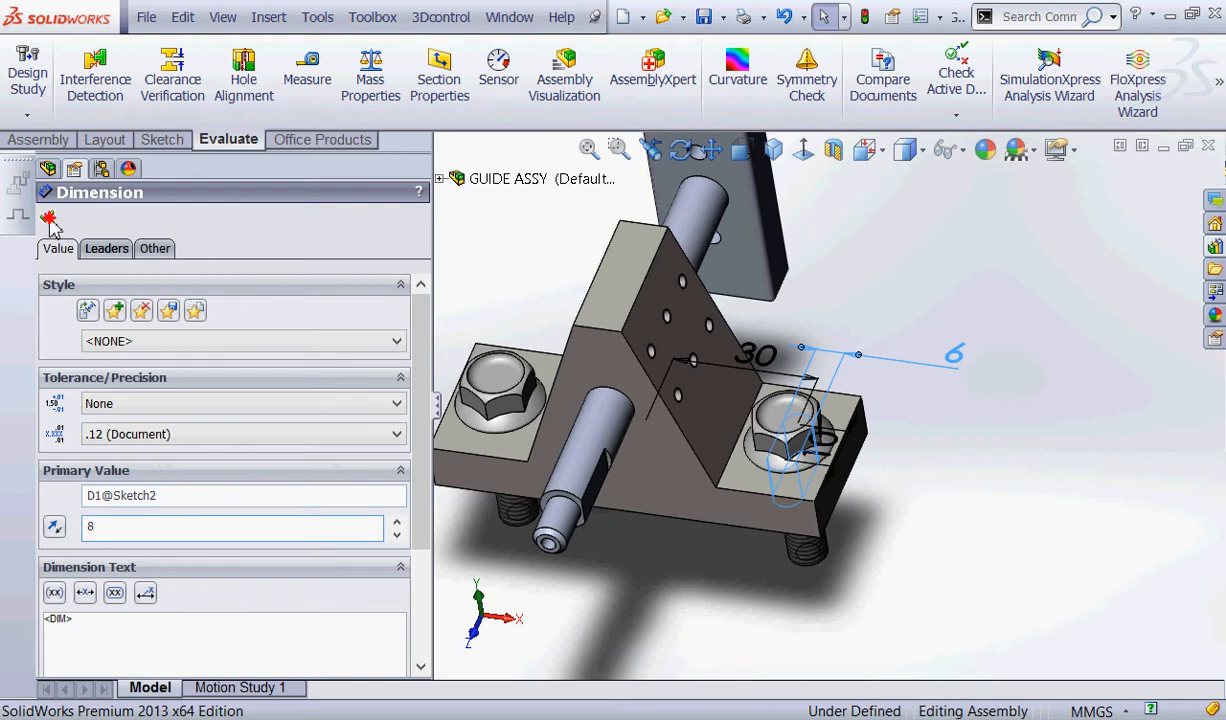
{"action": "left_click", "coordinate": [48, 221]}
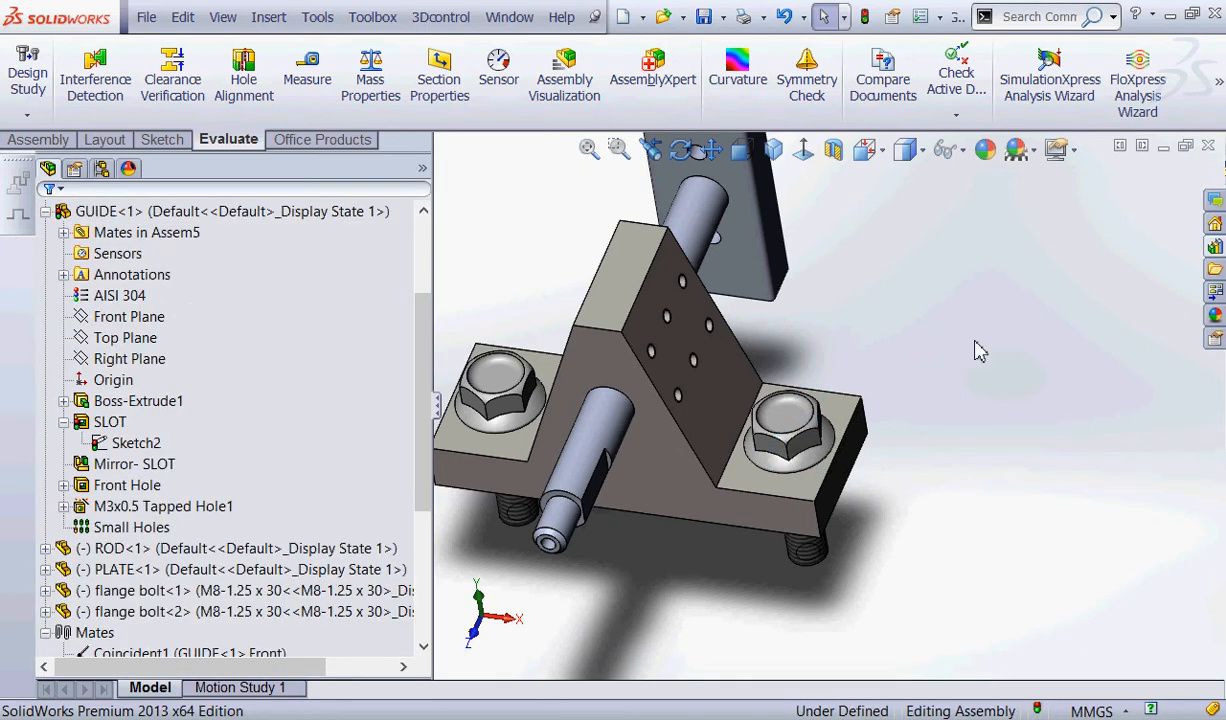
{"action": "left_click", "coordinate": [865, 19]}
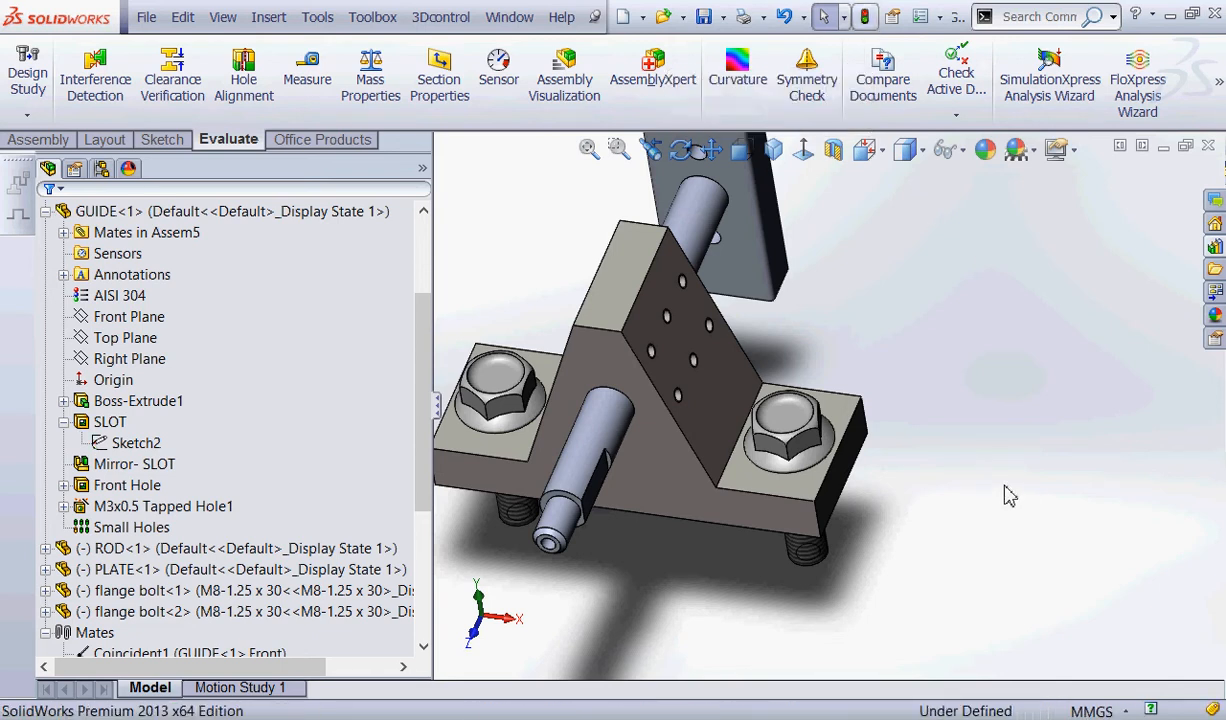
Inspect a bolt shank in its widened slot from below, and rerun Interference Detection on the whole GUIDE ASSY.SLDASM assembly.
{"action": "middle_click_drag", "start_coordinate": [1008, 496], "coordinate": [881, 224]}
{"action": "scroll", "coordinate": [790, 195], "scroll_direction": "down", "scroll_amount": 5}
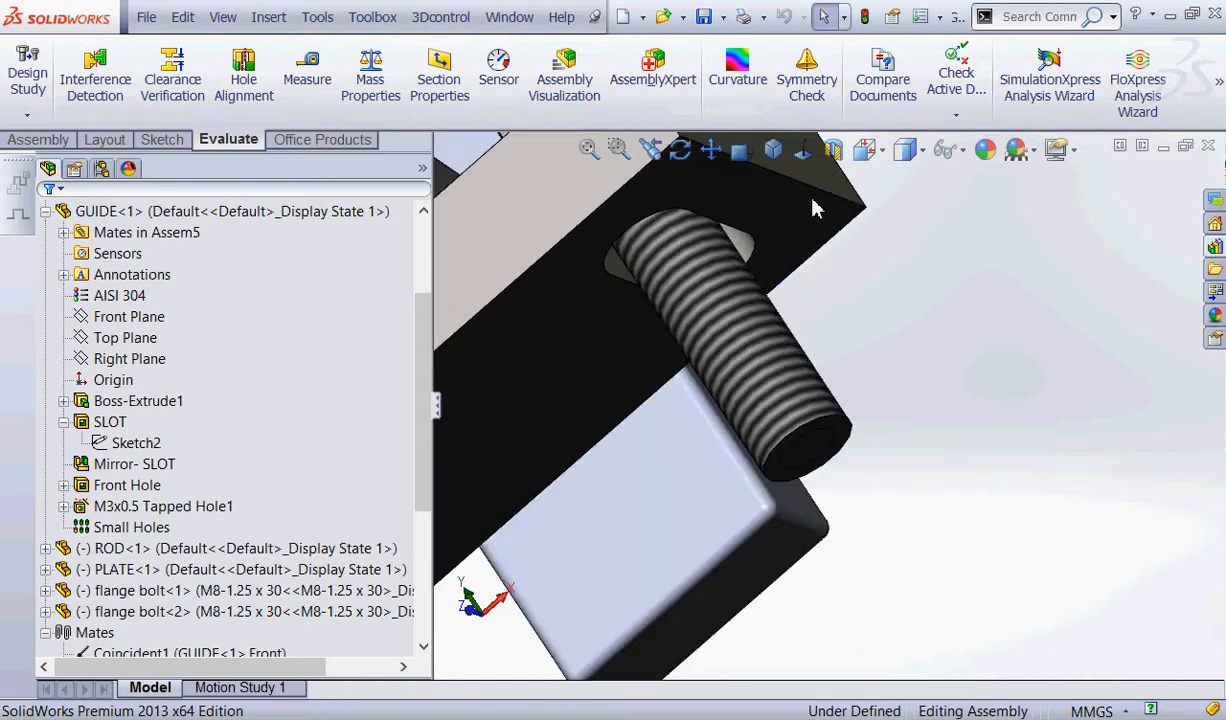
{"action": "scroll", "coordinate": [815, 207], "scroll_direction": "up", "scroll_amount": 5}
{"action": "middle_click_drag", "start_coordinate": [755, 425], "coordinate": [665, 480]}
{"action": "left_click", "coordinate": [95, 77]}
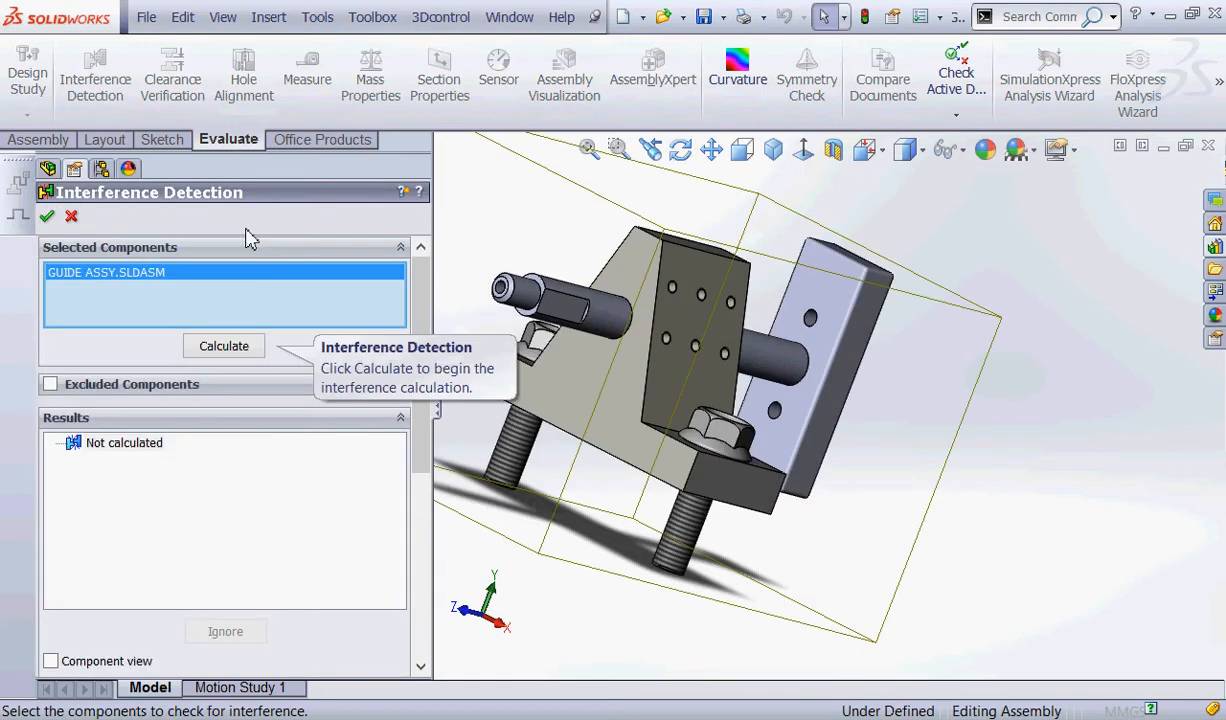
{"action": "left_click", "coordinate": [224, 346]}
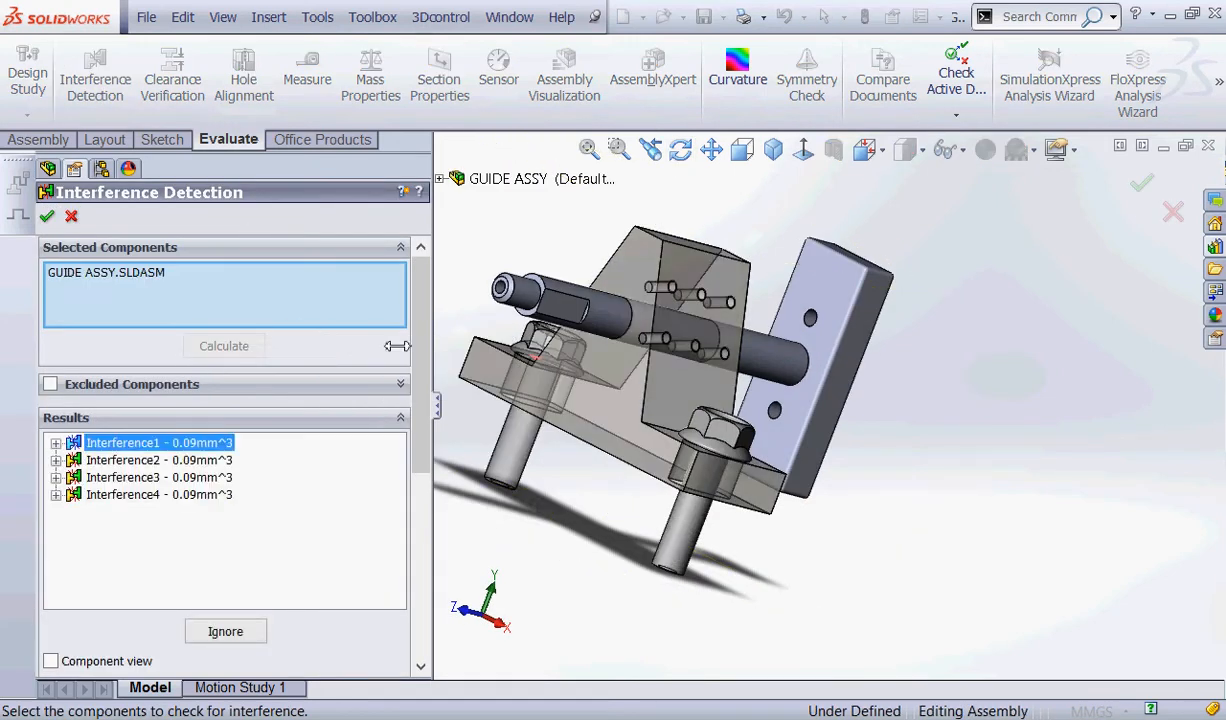
Examine Interference1 through Interference4 around the flange bolt heads, and close Interference Detection.
{"action": "middle_click_drag", "start_coordinate": [588, 495], "coordinate": [612, 528]}
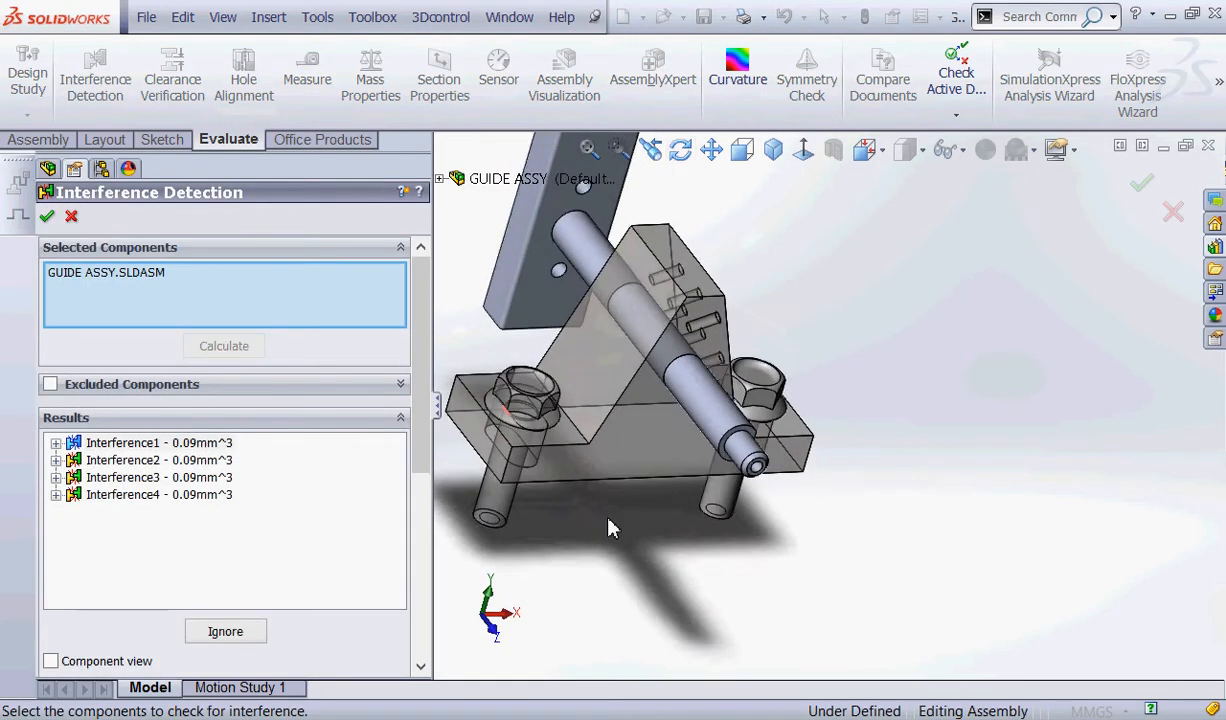
{"action": "scroll", "coordinate": [547, 498], "scroll_direction": "down", "scroll_amount": 3}
{"action": "scroll", "coordinate": [649, 452], "scroll_direction": "down", "scroll_amount": 4}
{"action": "scroll", "coordinate": [657, 345], "scroll_direction": "down", "scroll_amount": 2}
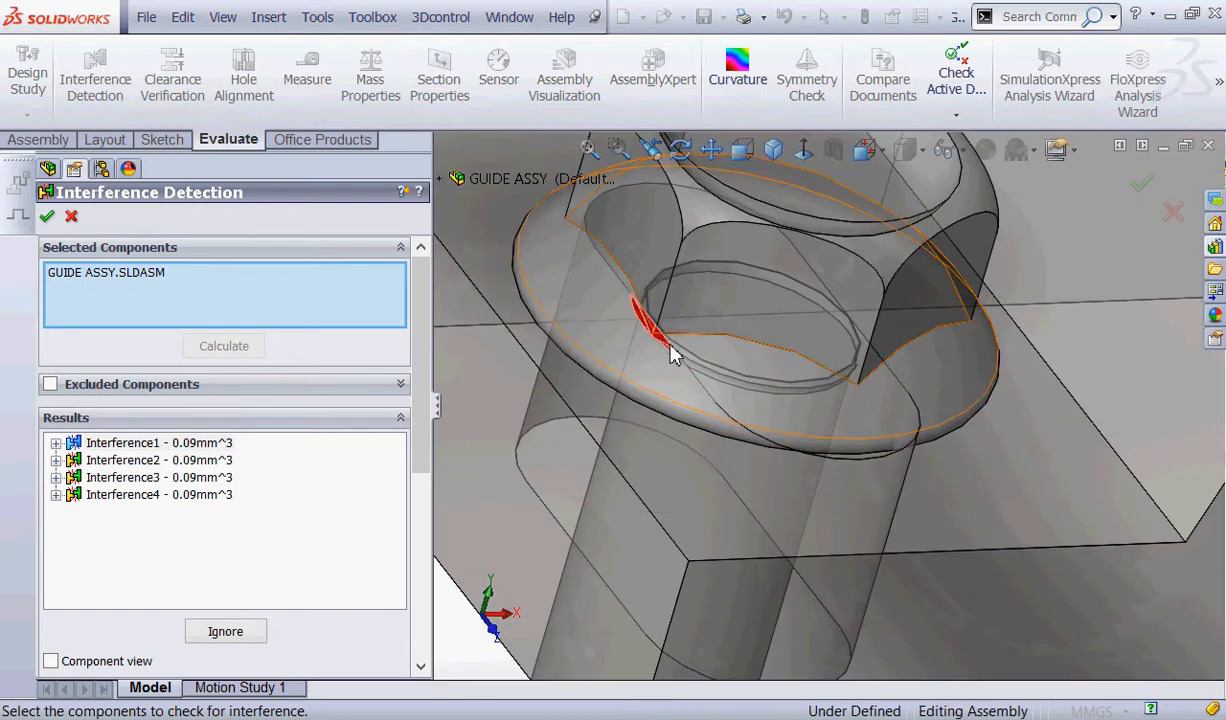
{"action": "left_click", "coordinate": [110, 460]}
{"action": "left_click", "coordinate": [134, 477]}
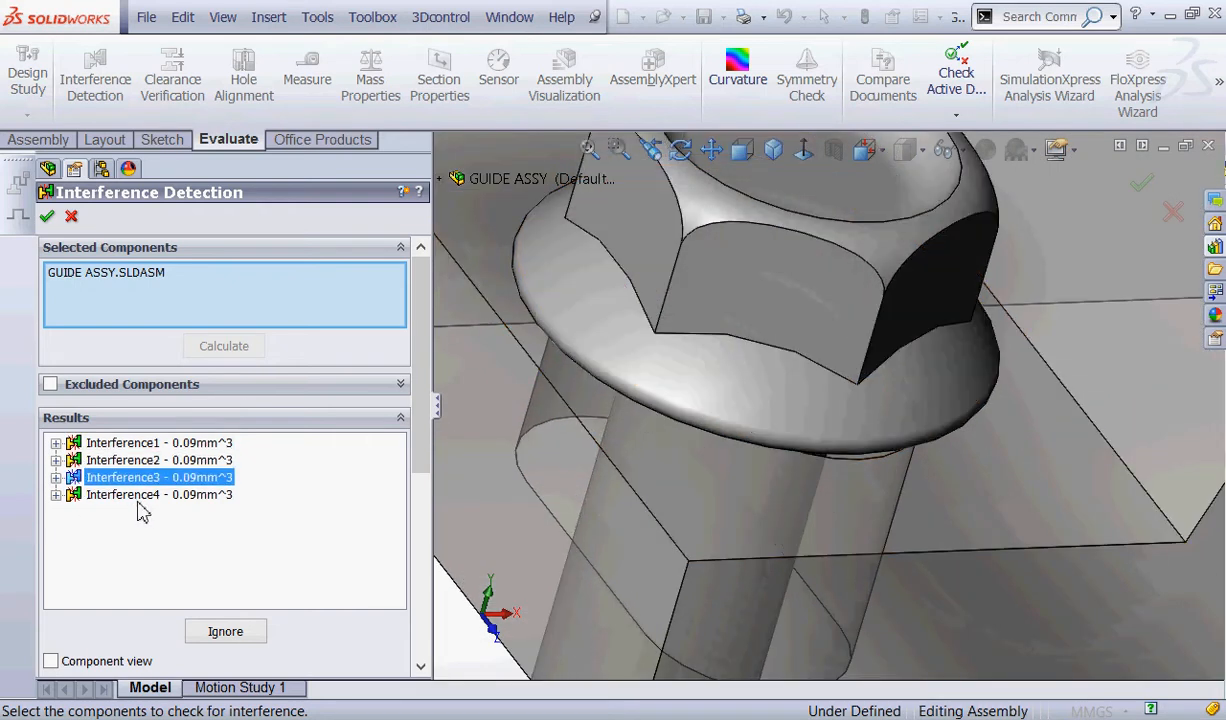
{"action": "left_click", "coordinate": [130, 495]}
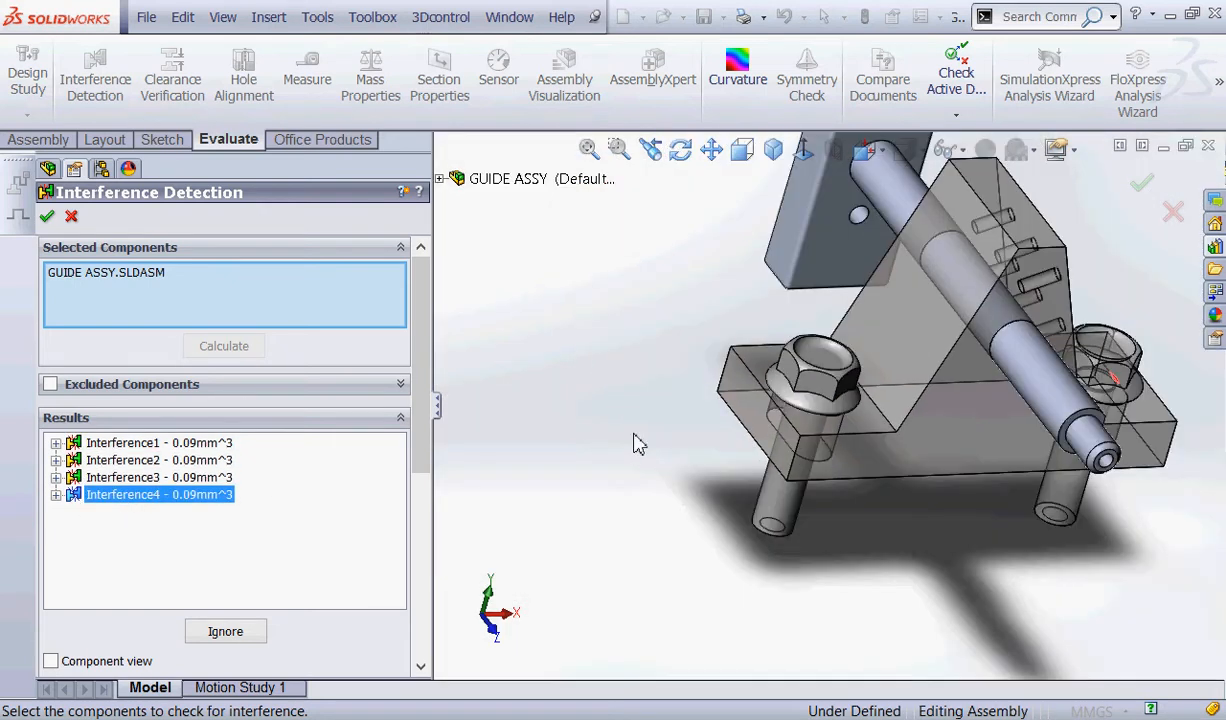
{"action": "middle_click_drag", "start_coordinate": [1205, 480], "coordinate": [1140, 461]}
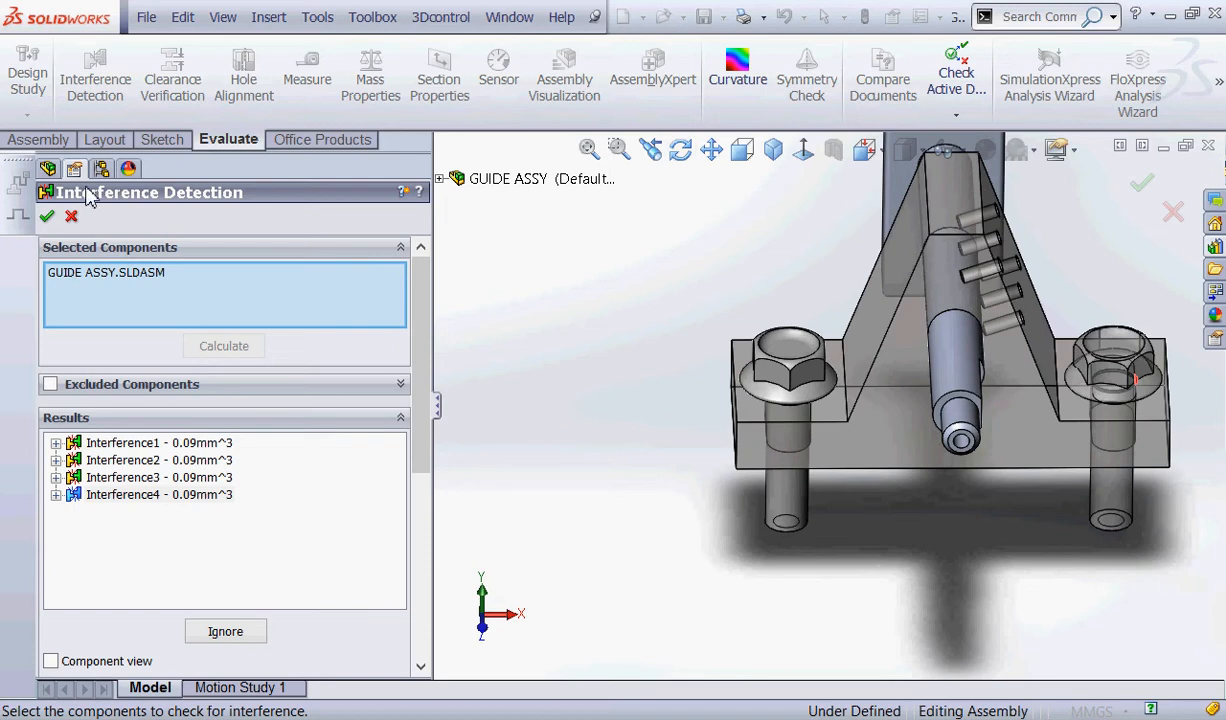
{"action": "left_click", "coordinate": [71, 216]}
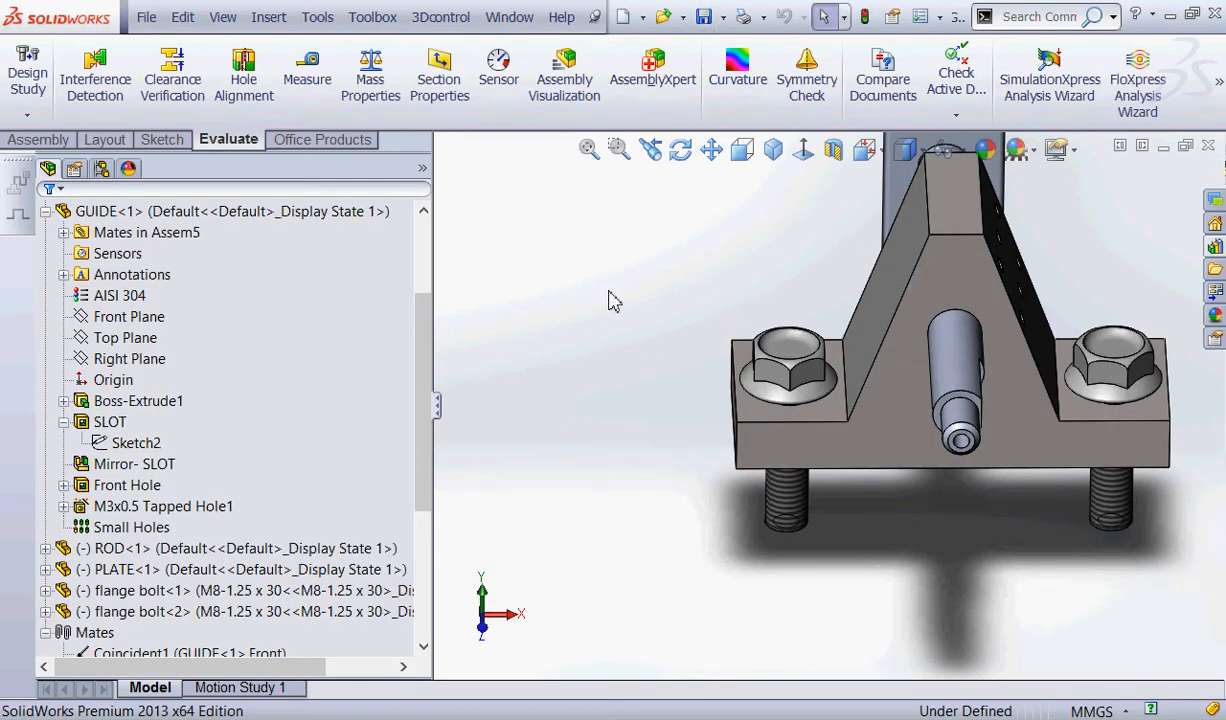
Save the GUIDE ASSY assembly with the modified GUIDE slots.
{"action": "scroll", "coordinate": [818, 405], "scroll_direction": "down", "scroll_amount": 5}
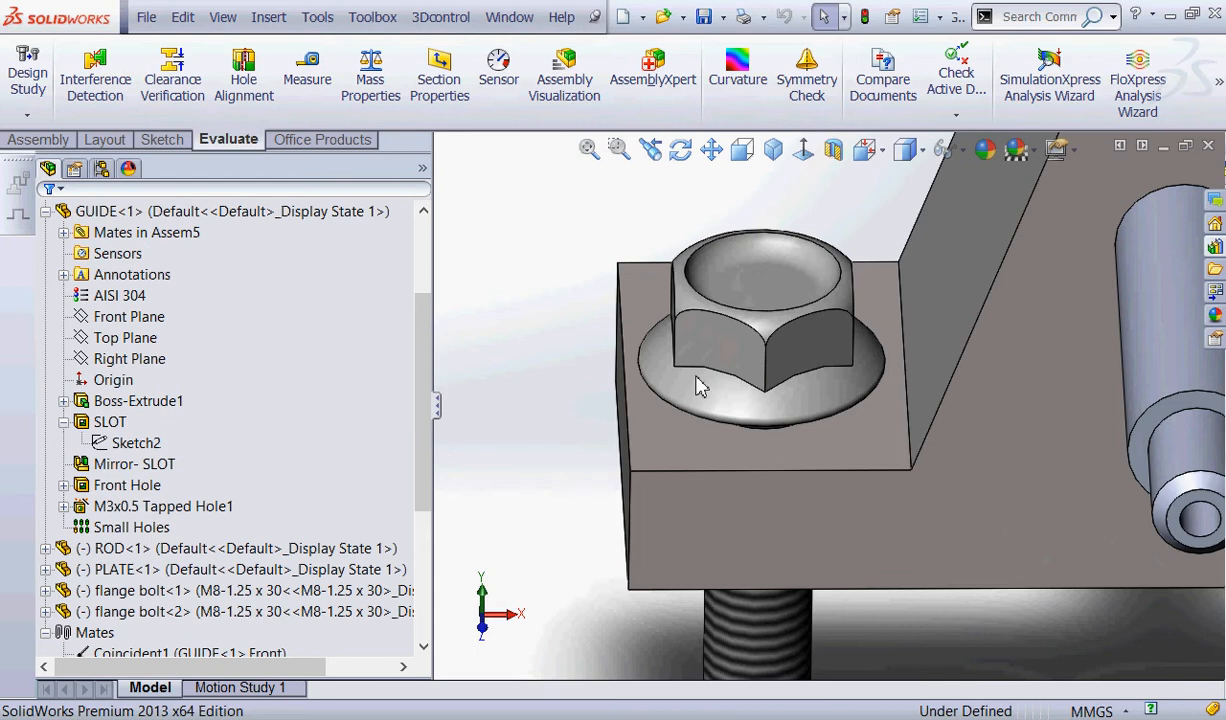
{"action": "left_click", "coordinate": [704, 16]}
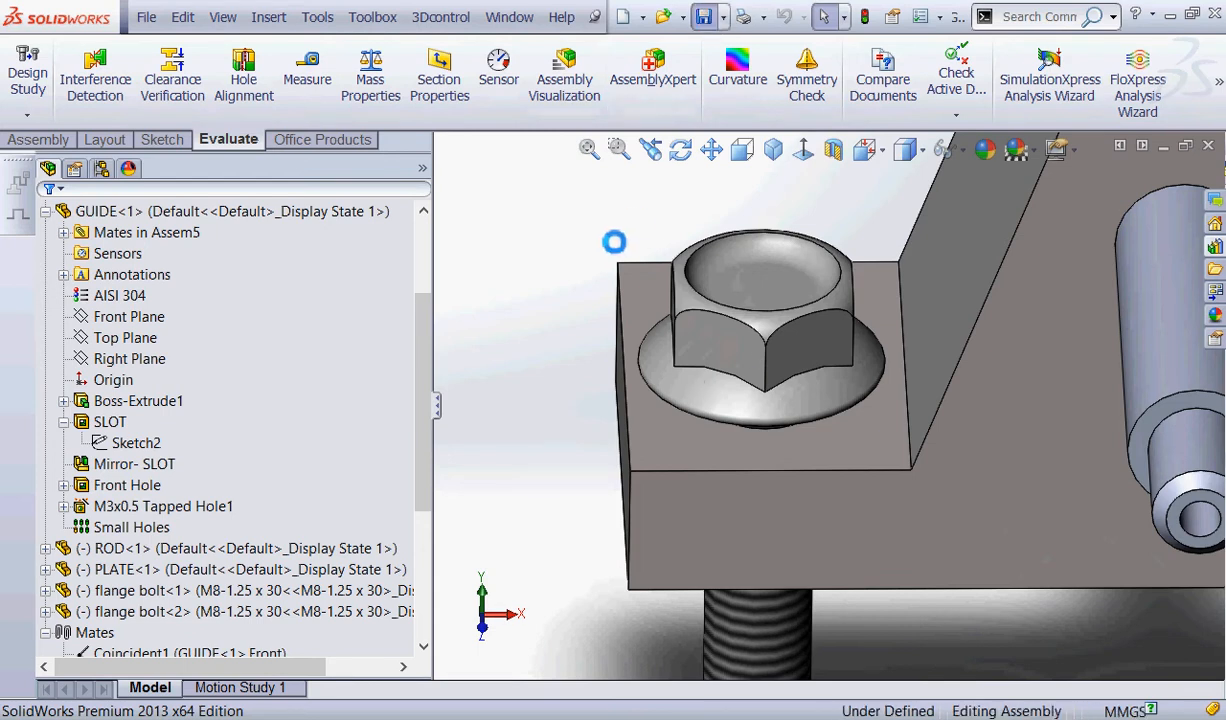
{"action": "scroll", "coordinate": [612, 240], "scroll_direction": "up", "scroll_amount": 1}
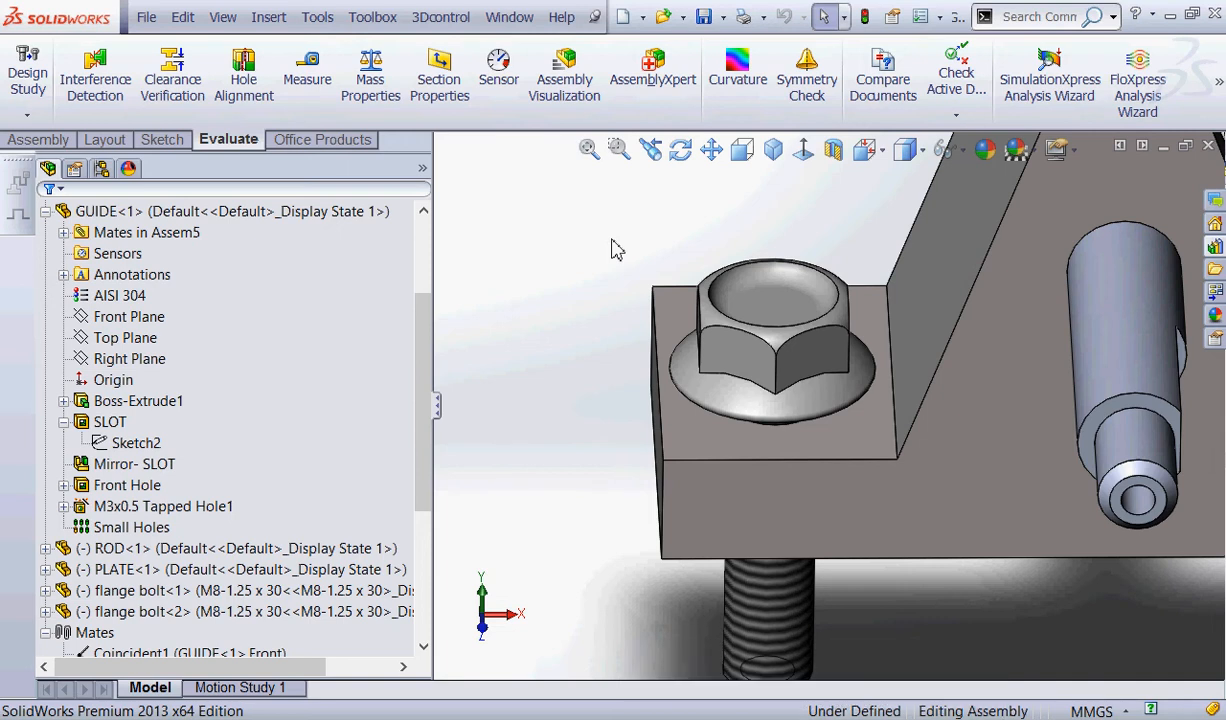
Review the SLOT feature's dimensions on the GUIDE model and rebuild the assembly.
{"action": "key", "text": "ctrl+1"}
{"action": "middle_click_drag", "start_coordinate": [617, 248], "coordinate": [654, 334]}
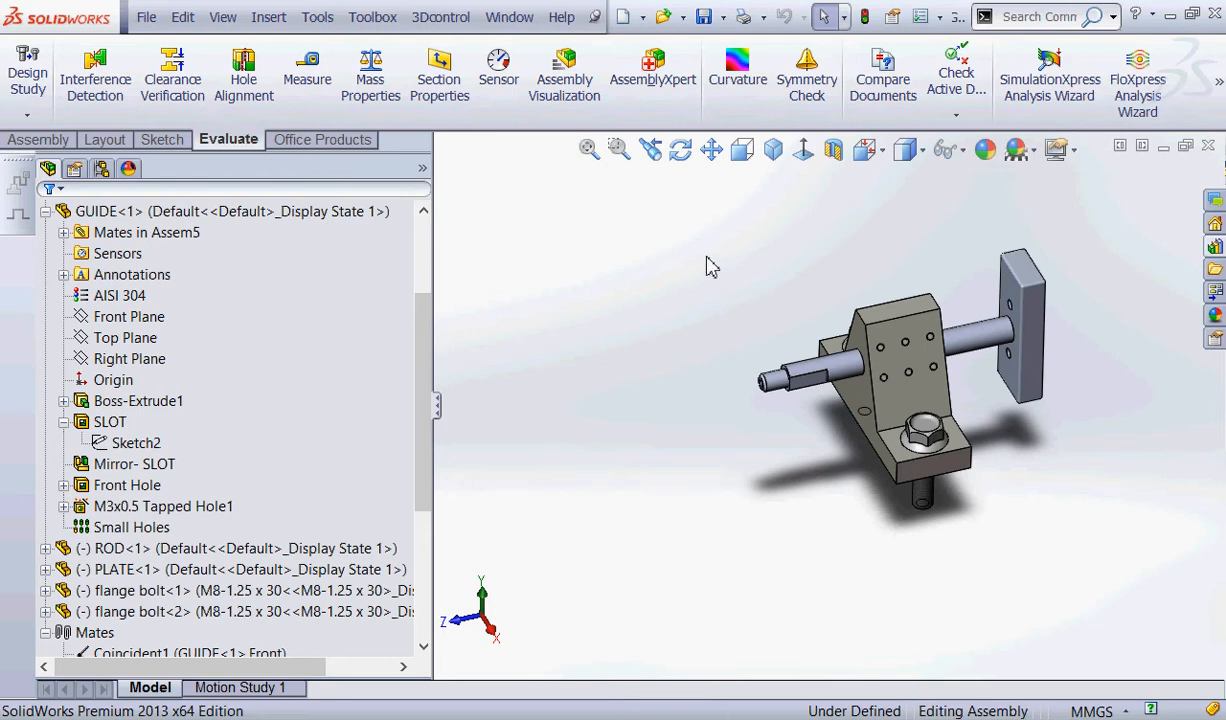
{"action": "mouse_move", "coordinate": [216, 372]}
{"action": "left_mouse_down"}
{"action": "mouse_move", "coordinate": [3, 412]}
{"action": "mouse_move", "coordinate": [148, 383]}
{"action": "left_mouse_up"}
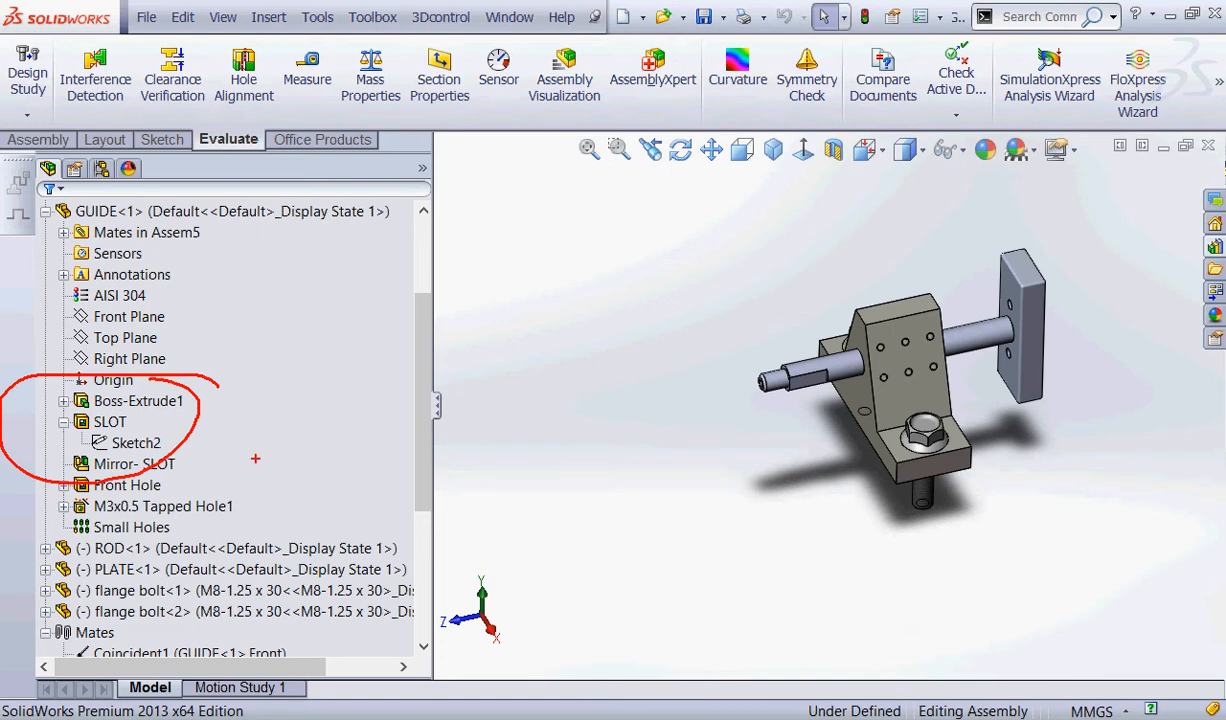
{"action": "key", "text": "Escape"}
{"action": "left_click", "coordinate": [110, 421]}
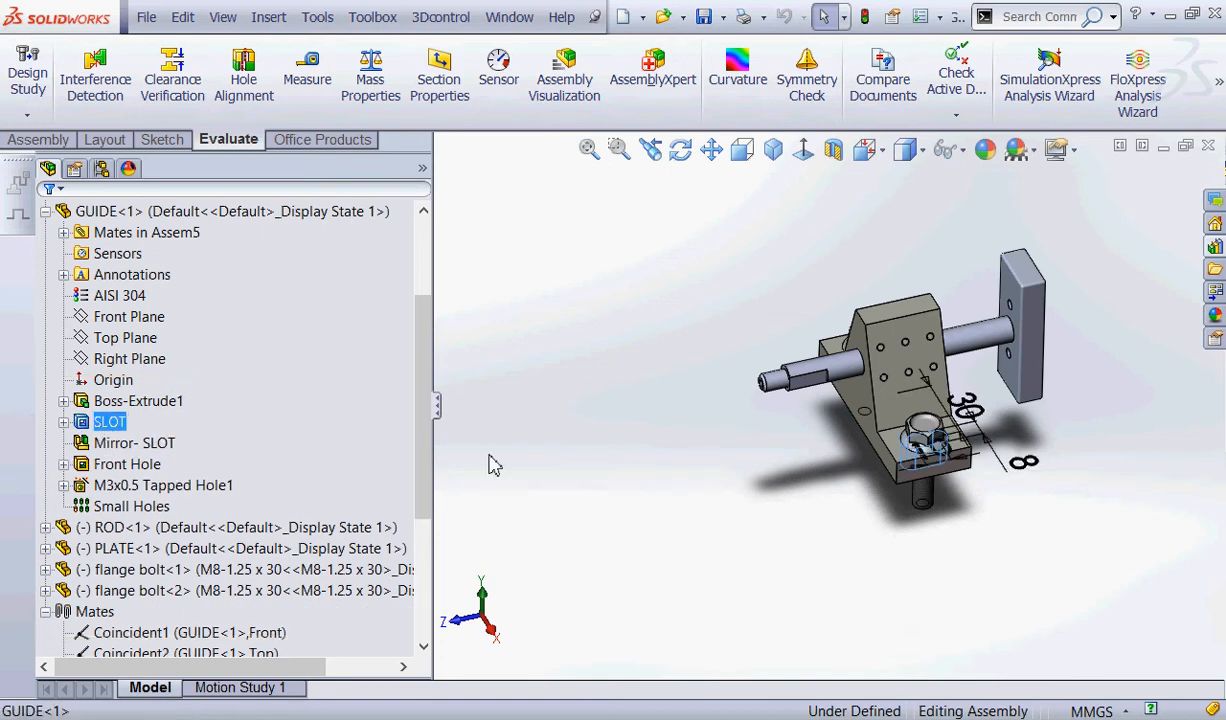
{"action": "middle_click_drag", "start_coordinate": [818, 492], "coordinate": [733, 542]}
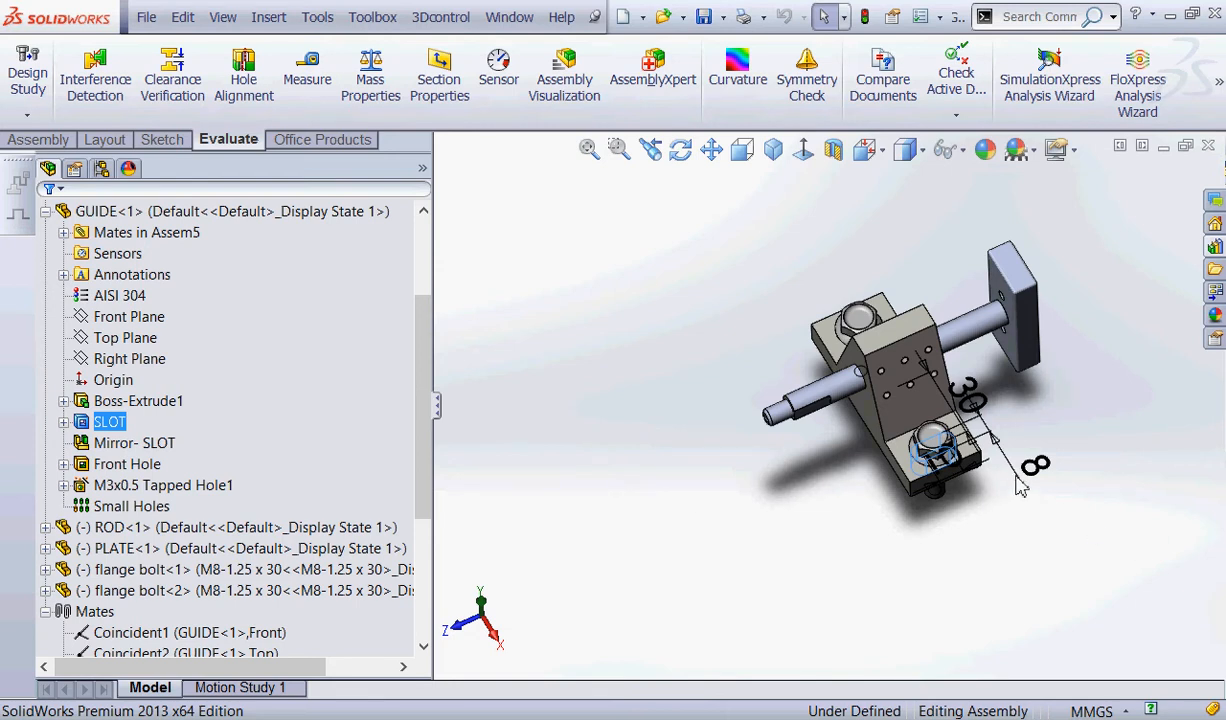
{"action": "left_click", "coordinate": [866, 18]}
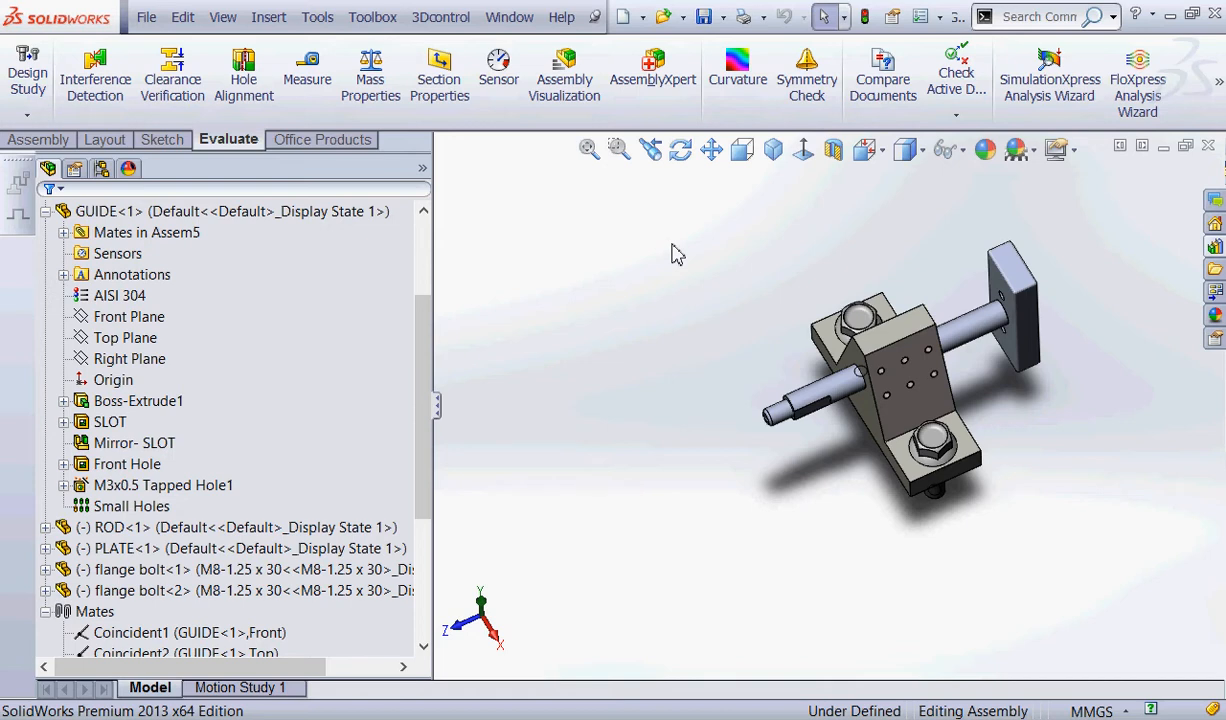
Examine the countersunk centre hole on PLATE's outer face.
{"action": "middle_click_drag", "start_coordinate": [975, 450], "coordinate": [877, 437]}
{"action": "scroll", "coordinate": [965, 355], "scroll_direction": "down", "scroll_amount": 5}
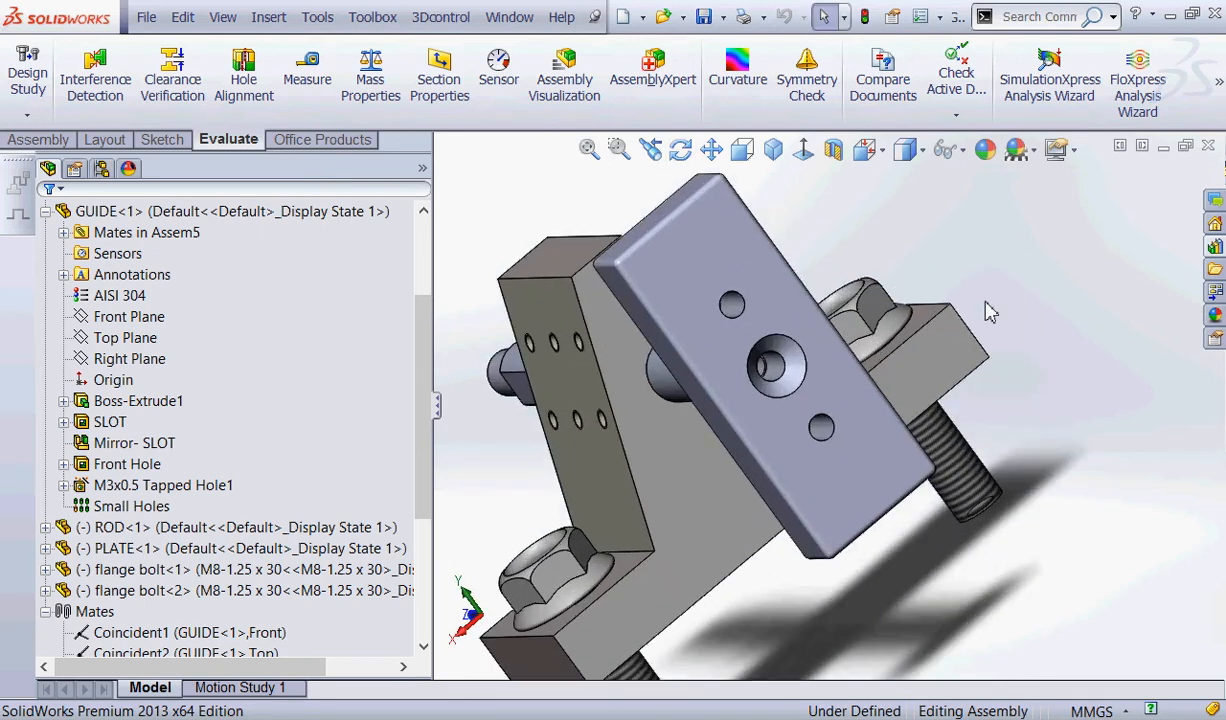
{"action": "key", "text": "ctrl+2"}
{"action": "mouse_move", "coordinate": [849, 334]}
{"action": "left_mouse_down"}
{"action": "mouse_move", "coordinate": [697, 322]}
{"action": "mouse_move", "coordinate": [828, 325]}
{"action": "mouse_move", "coordinate": [814, 317]}
{"action": "left_mouse_up"}
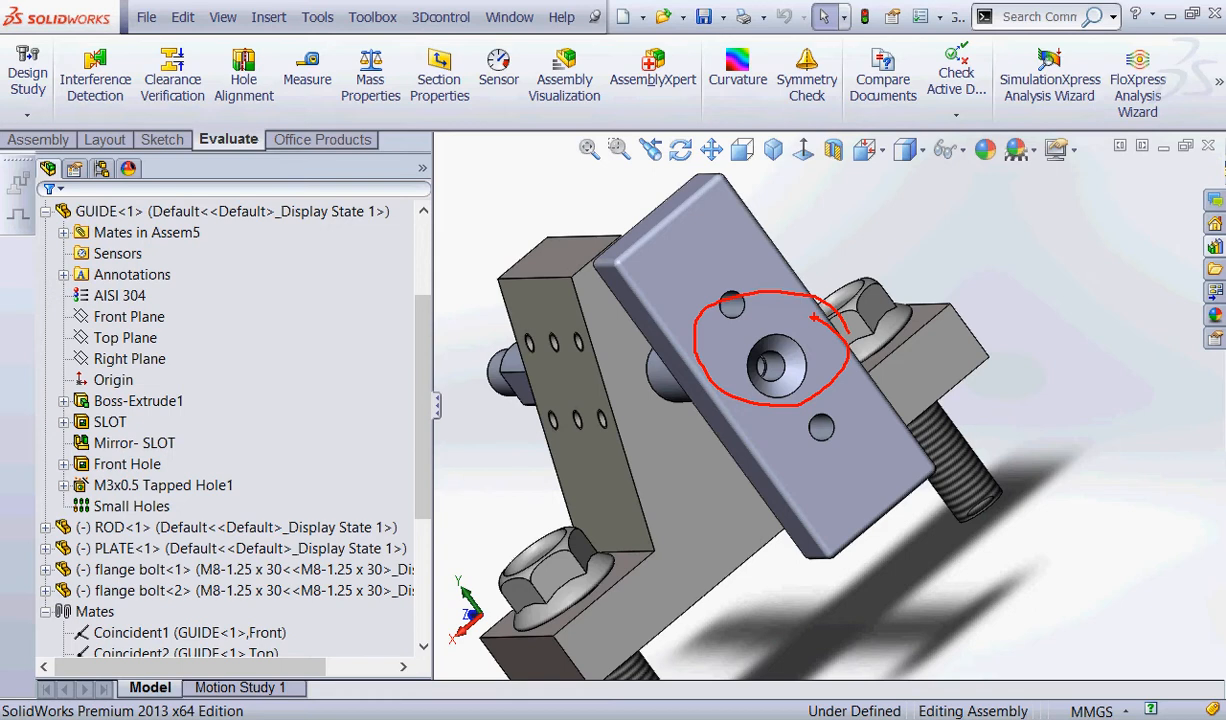
{"action": "left_click_drag", "start_coordinate": [814, 317], "coordinate": [791, 295]}
{"action": "key", "text": "Escape"}
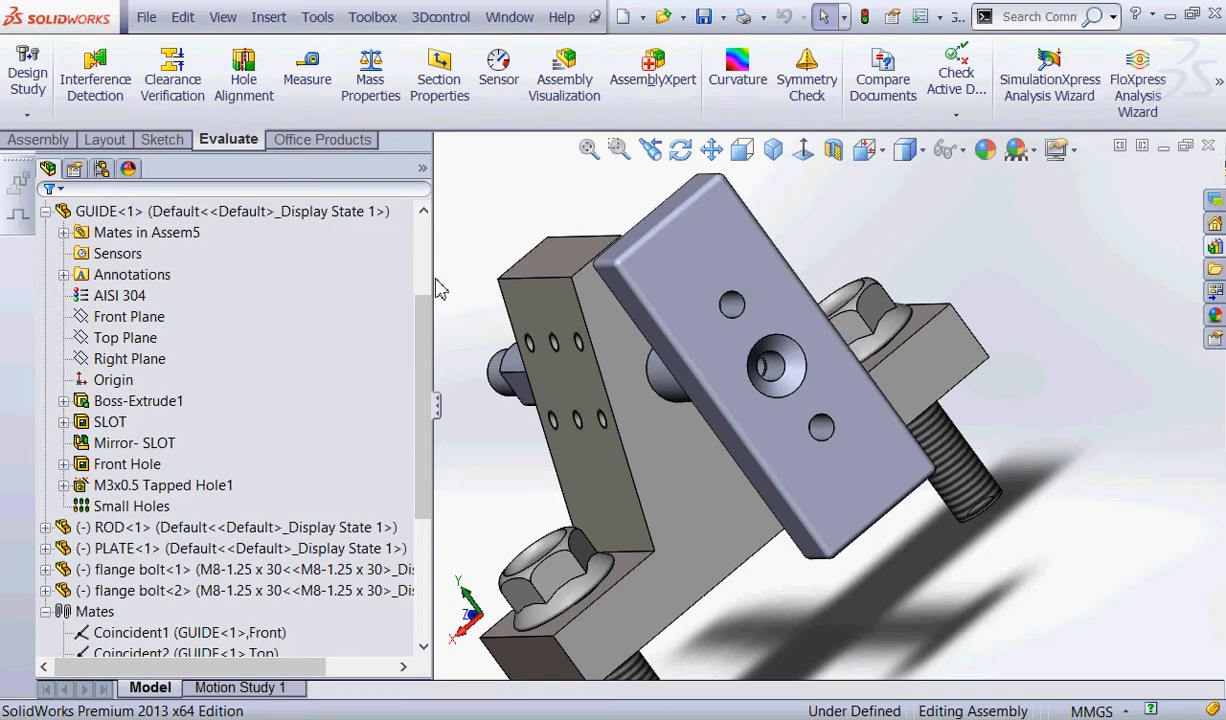
{"action": "left_click", "coordinate": [38, 139]}
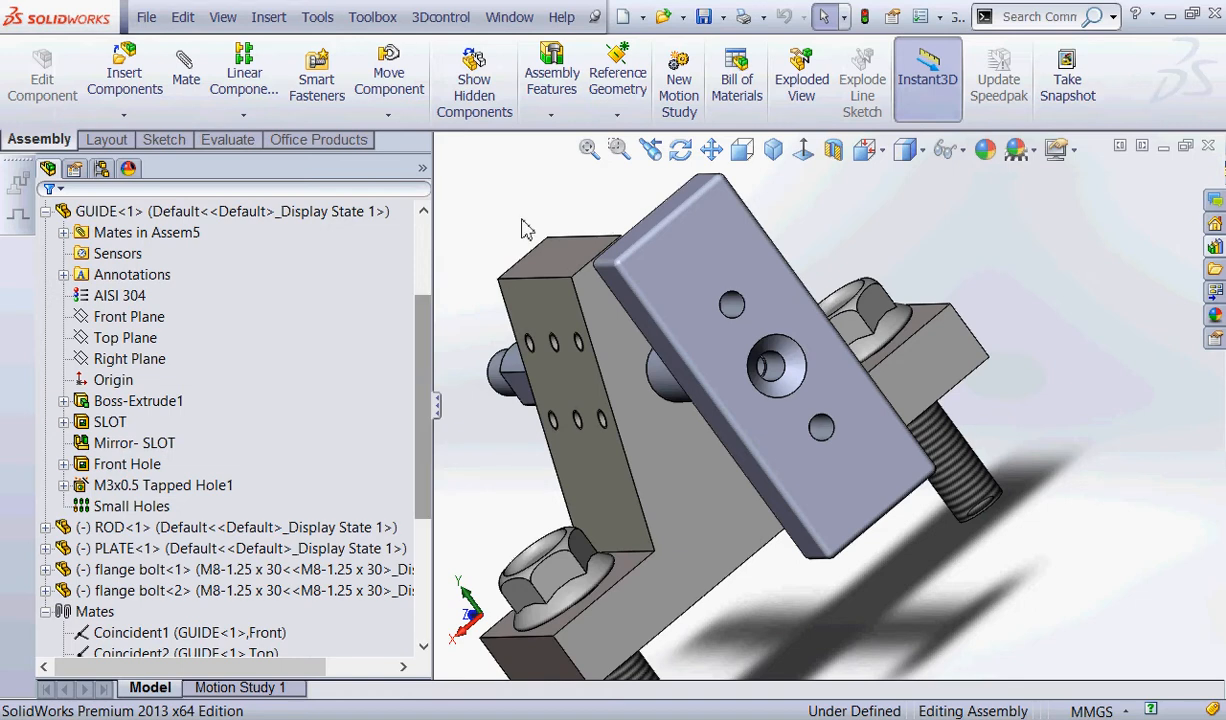
{"action": "mouse_move", "coordinate": [338, 5]}
{"action": "left_mouse_down"}
{"action": "mouse_move", "coordinate": [348, 50]}
{"action": "mouse_move", "coordinate": [345, 6]}
{"action": "left_mouse_up"}
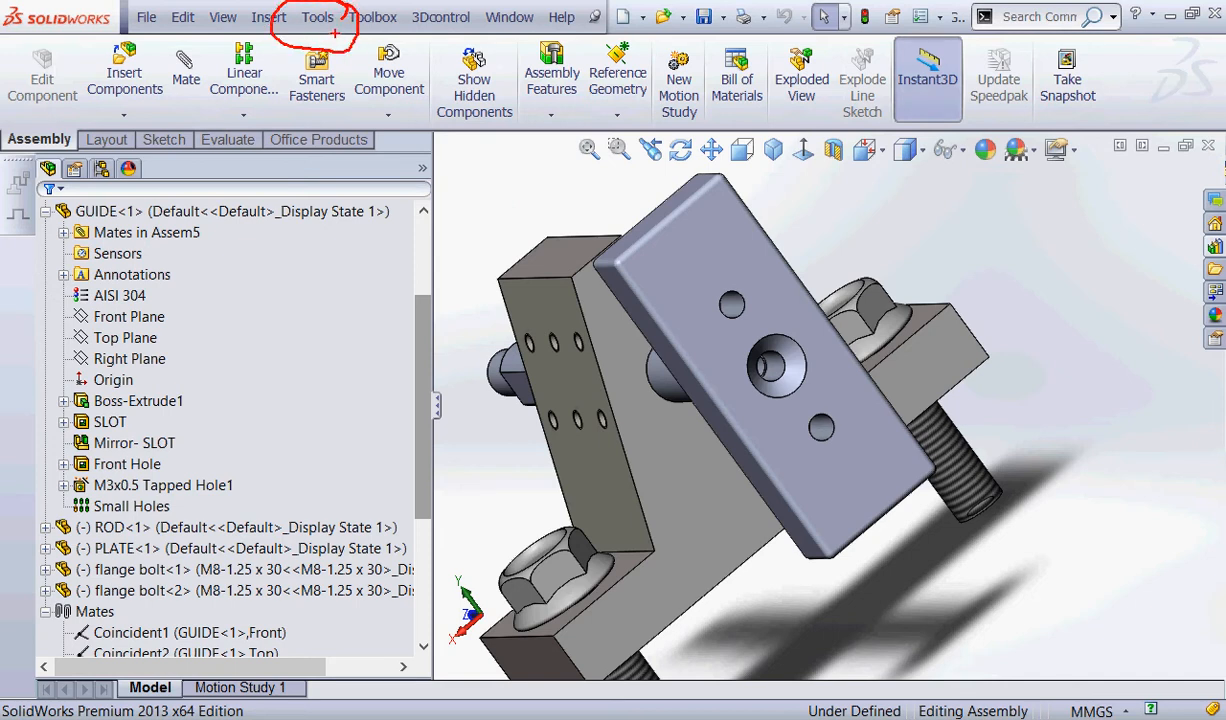
{"action": "mouse_move", "coordinate": [344, 29]}
{"action": "left_mouse_down"}
{"action": "mouse_move", "coordinate": [412, 30]}
{"action": "mouse_move", "coordinate": [343, 35]}
{"action": "mouse_move", "coordinate": [348, 48]}
{"action": "left_mouse_up"}
{"action": "key", "text": "Escape"}
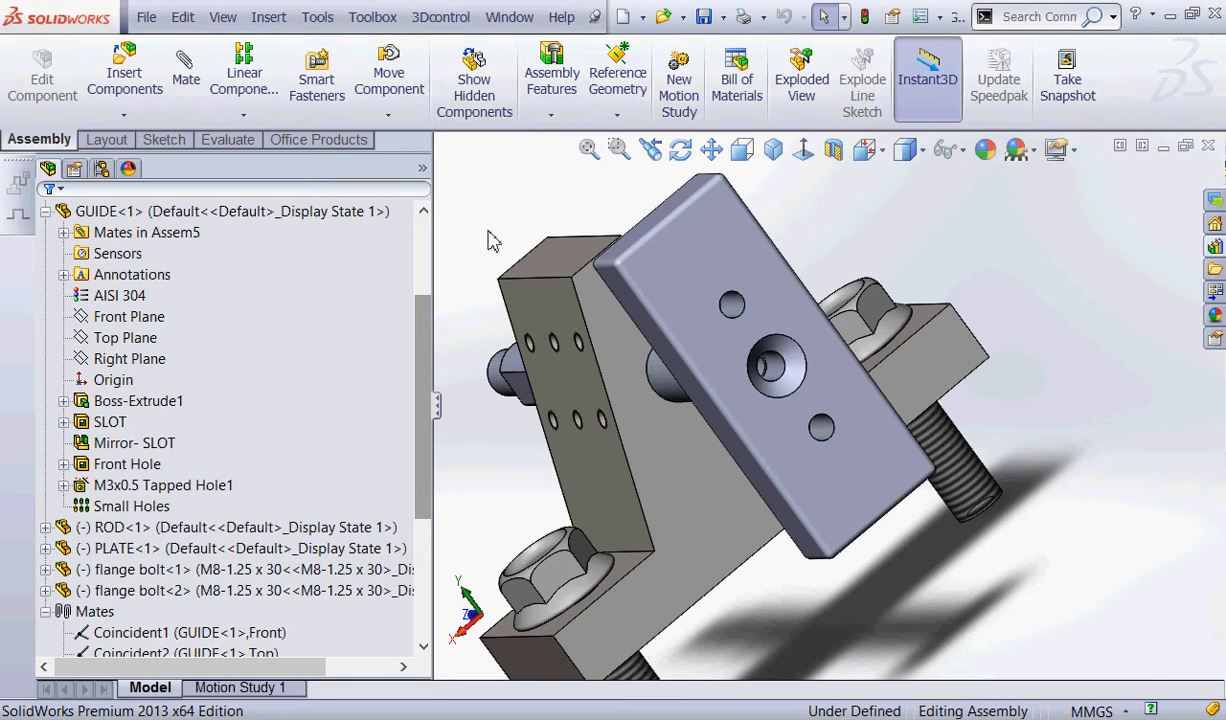
{"action": "left_click", "coordinate": [320, 20]}
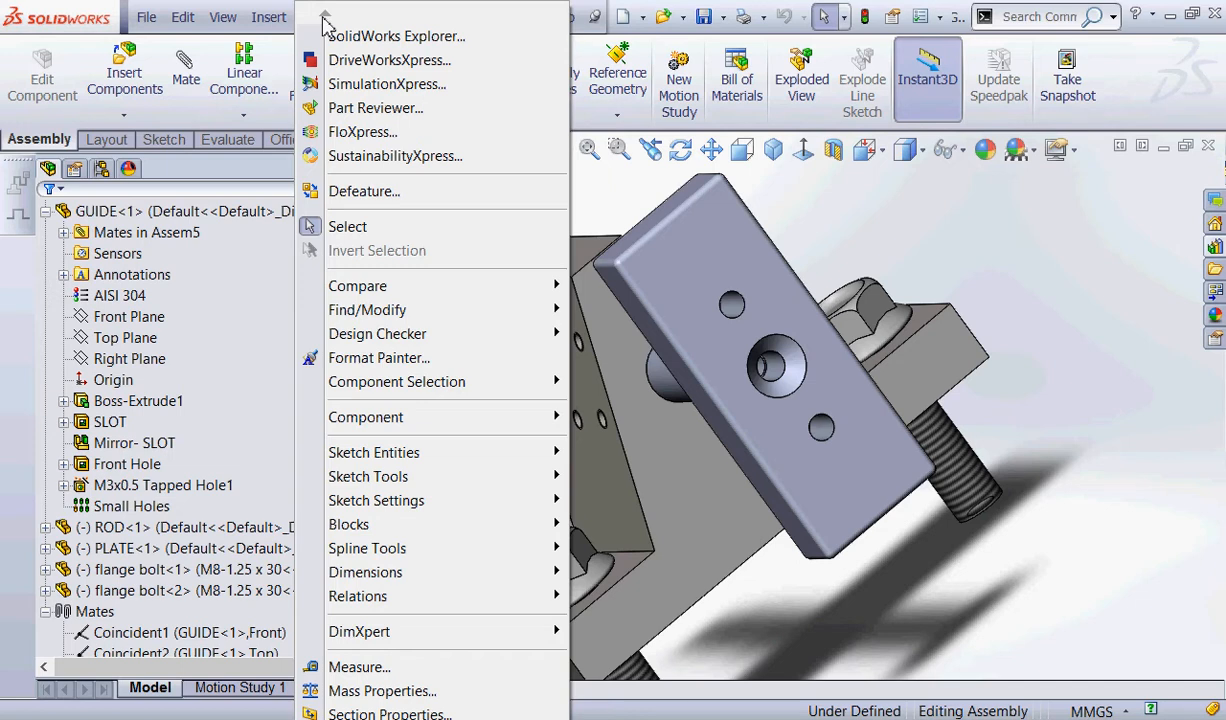
{"action": "mouse_move", "coordinate": [332, 718]}
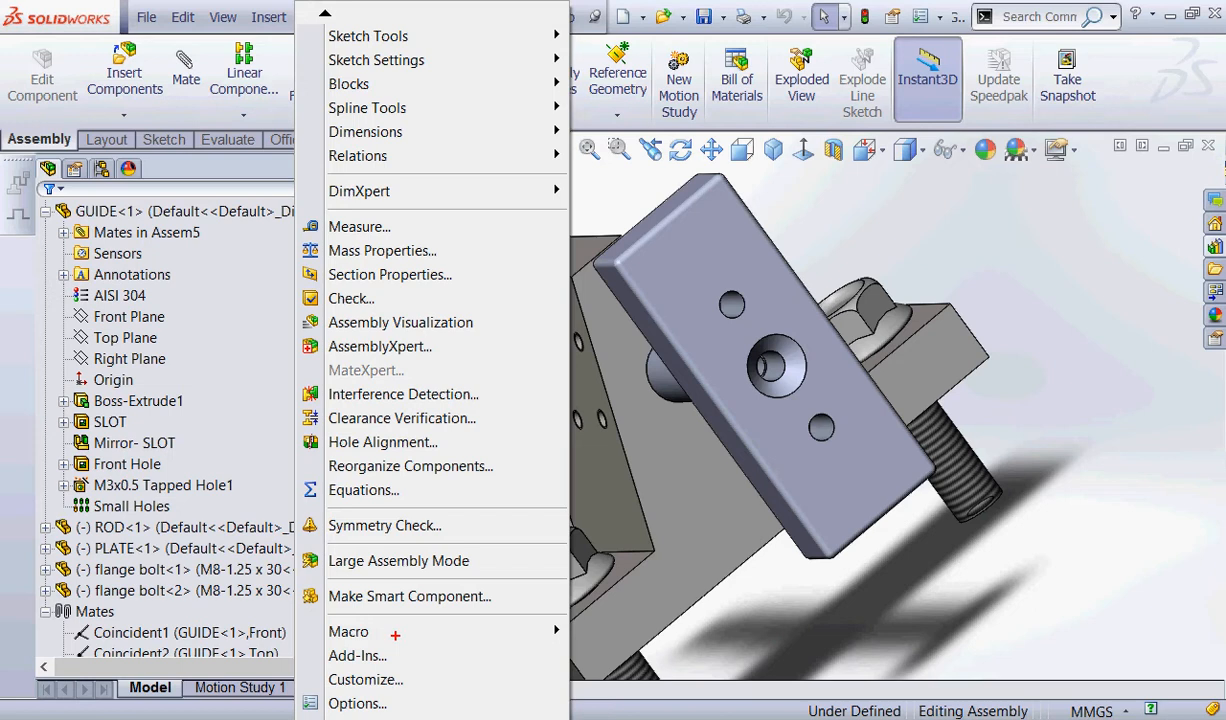
{"action": "mouse_move", "coordinate": [395, 635]}
{"action": "left_mouse_down"}
{"action": "mouse_move", "coordinate": [315, 656]}
{"action": "mouse_move", "coordinate": [353, 626]}
{"action": "mouse_move", "coordinate": [459, 653]}
{"action": "mouse_move", "coordinate": [383, 654]}
{"action": "mouse_move", "coordinate": [415, 667]}
{"action": "left_mouse_up"}
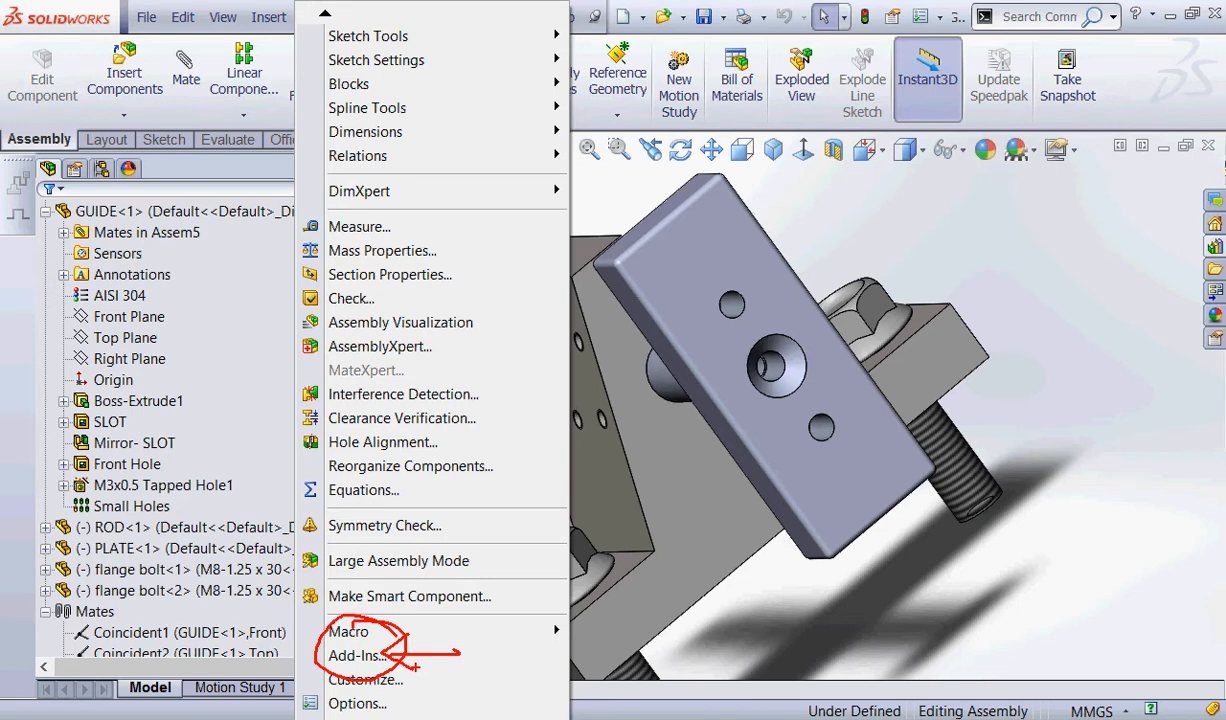
{"action": "key", "text": "Escape"}
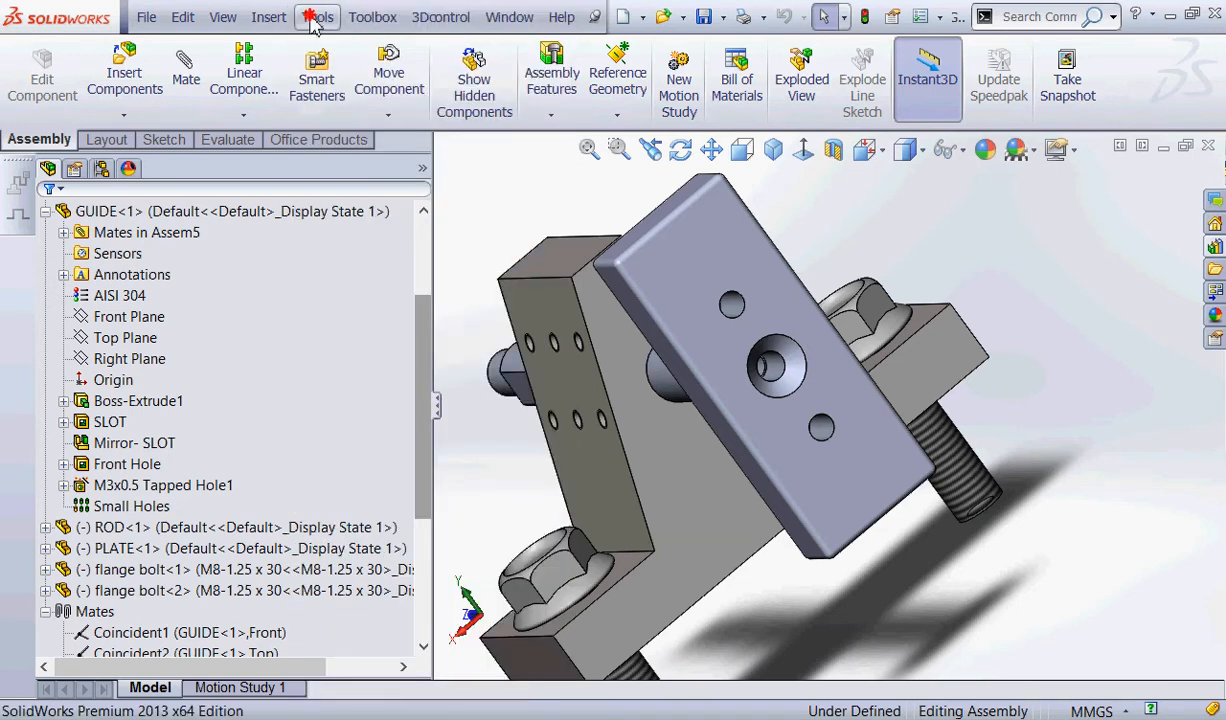
Review whether SolidWorks Toolbox and SolidWorks Toolbox Browser are active and load at start-up in the add-ins list.
{"action": "left_click", "coordinate": [314, 17]}
{"action": "left_click", "coordinate": [355, 652]}
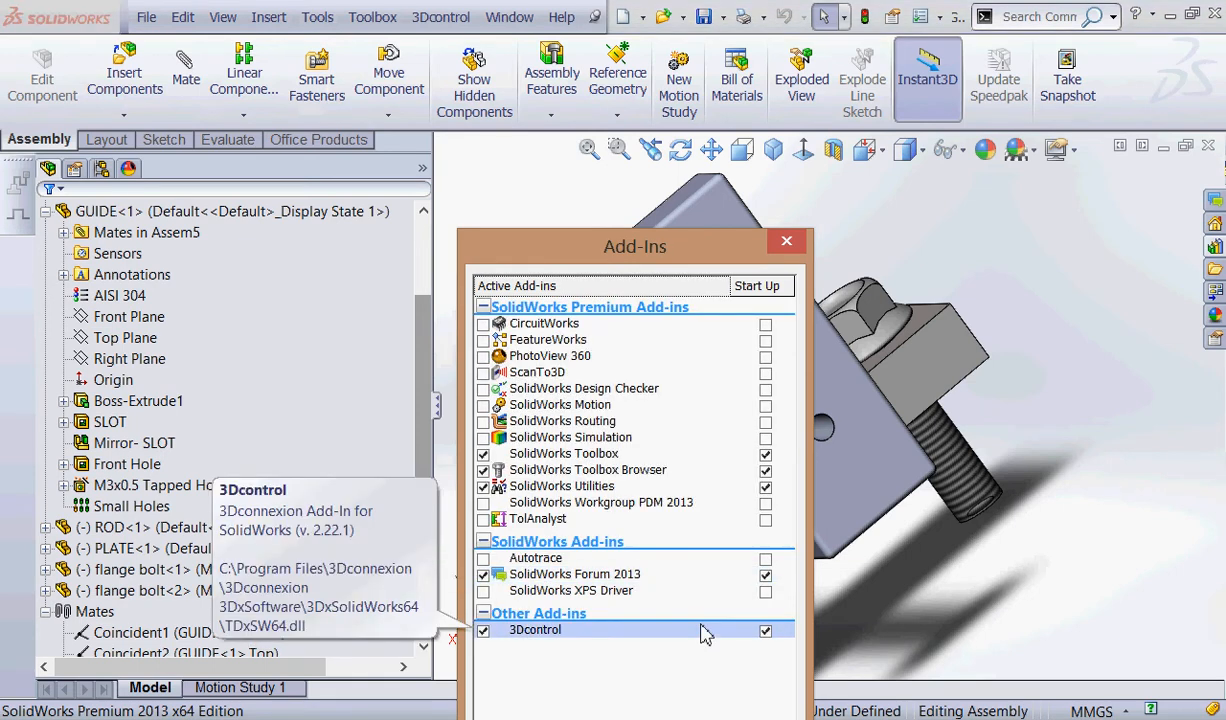
{"action": "key", "text": "ctrl+2"}
{"action": "mouse_move", "coordinate": [491, 433]}
{"action": "left_mouse_down"}
{"action": "mouse_move", "coordinate": [461, 467]}
{"action": "mouse_move", "coordinate": [513, 480]}
{"action": "left_mouse_up"}
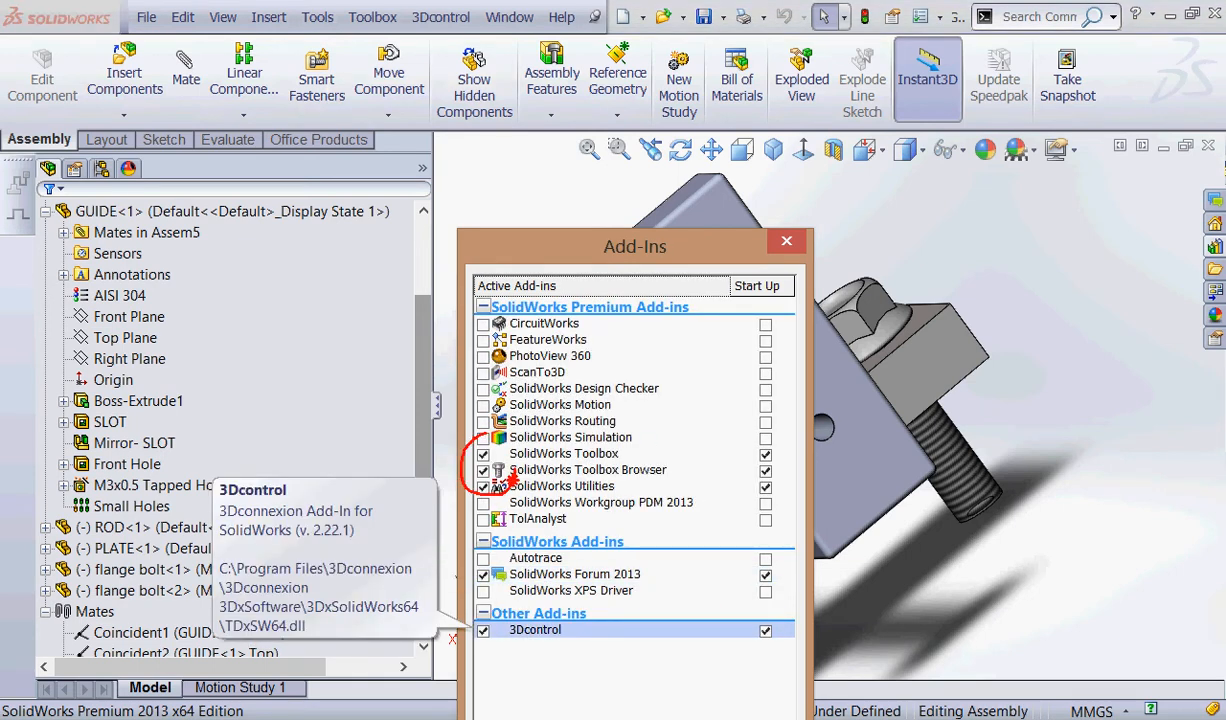
{"action": "mouse_move", "coordinate": [750, 435]}
{"action": "left_mouse_down"}
{"action": "mouse_move", "coordinate": [731, 452]}
{"action": "mouse_move", "coordinate": [790, 485]}
{"action": "mouse_move", "coordinate": [778, 438]}
{"action": "left_mouse_up"}
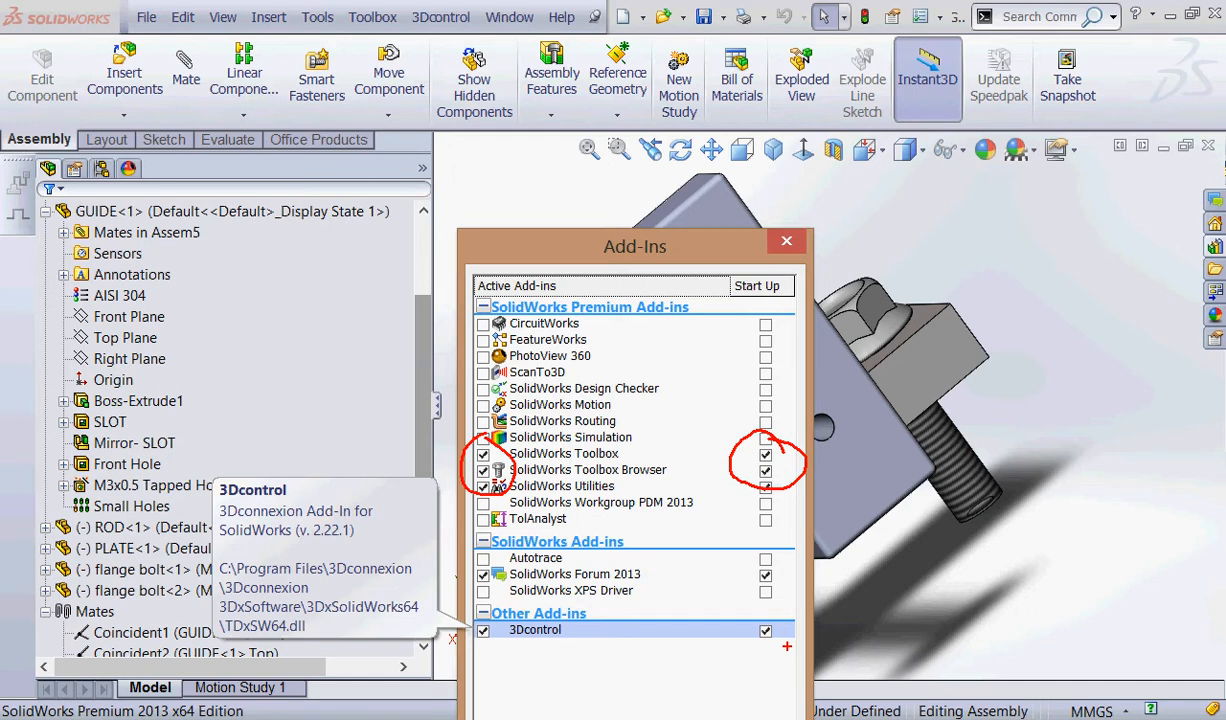
{"action": "key", "text": "Escape"}
{"action": "left_click_drag", "start_coordinate": [584, 251], "coordinate": [582, 143]}
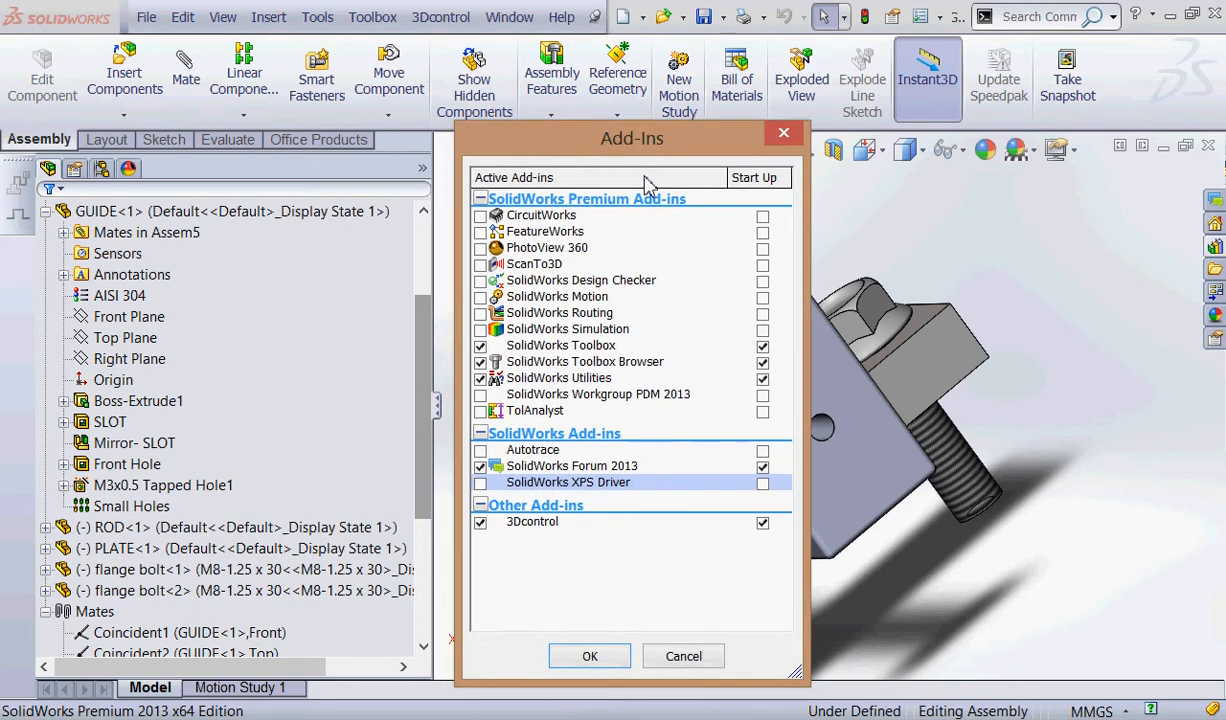
{"action": "left_click", "coordinate": [589, 656]}
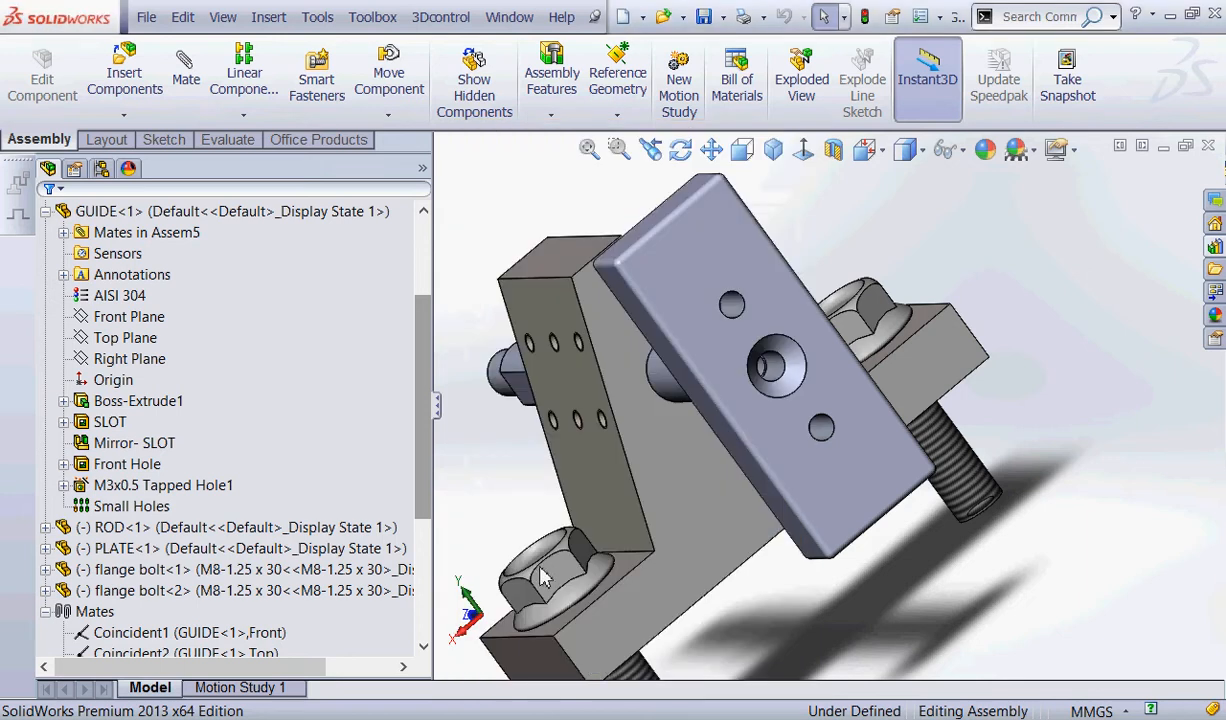
{"action": "key", "text": "ctrl+2"}
{"action": "mouse_move", "coordinate": [397, 5]}
{"action": "left_mouse_down"}
{"action": "mouse_move", "coordinate": [364, 4]}
{"action": "mouse_move", "coordinate": [417, 20]}
{"action": "left_mouse_up"}
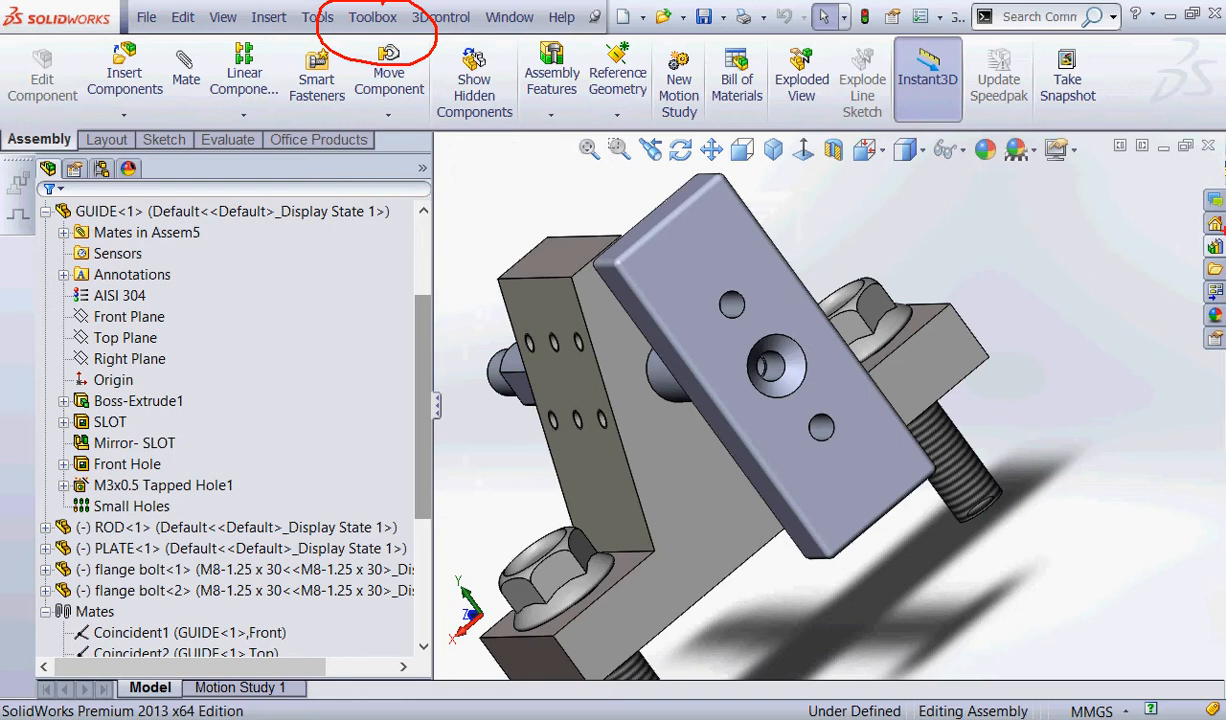
{"action": "mouse_move", "coordinate": [1220, 220]}
{"action": "left_mouse_down"}
{"action": "mouse_move", "coordinate": [1220, 264]}
{"action": "mouse_move", "coordinate": [1203, 219]}
{"action": "left_mouse_up"}
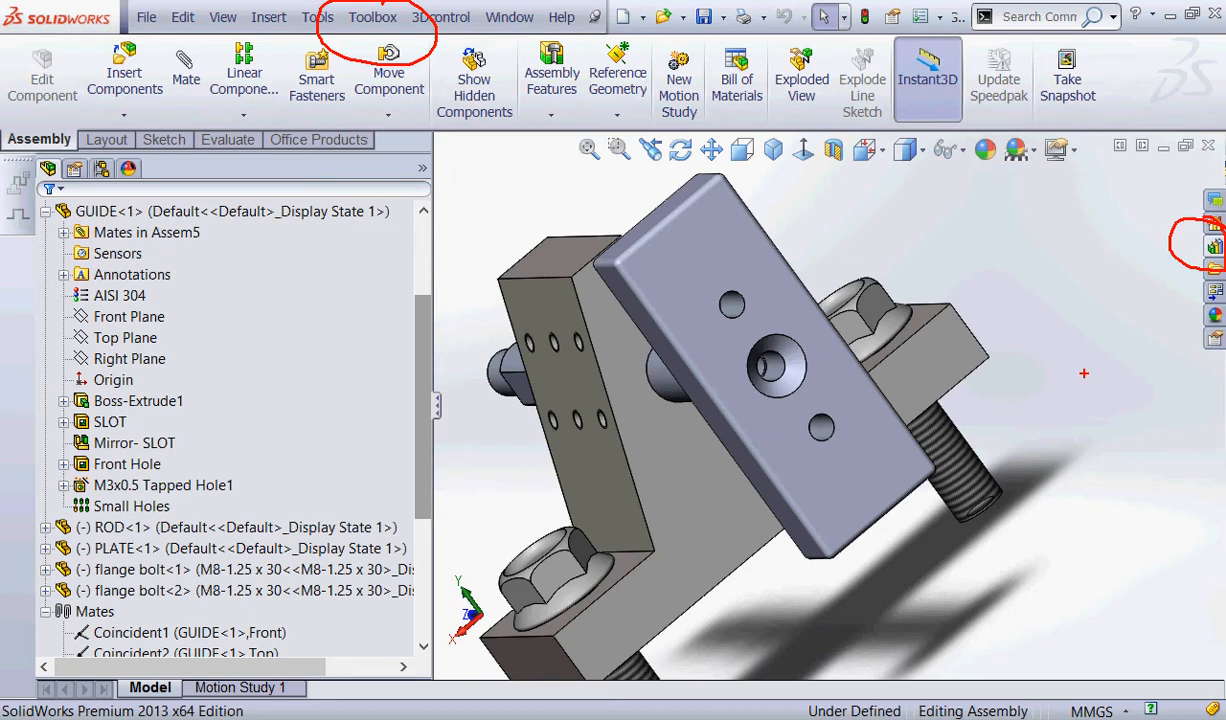
{"action": "left_click", "coordinate": [378, 20]}
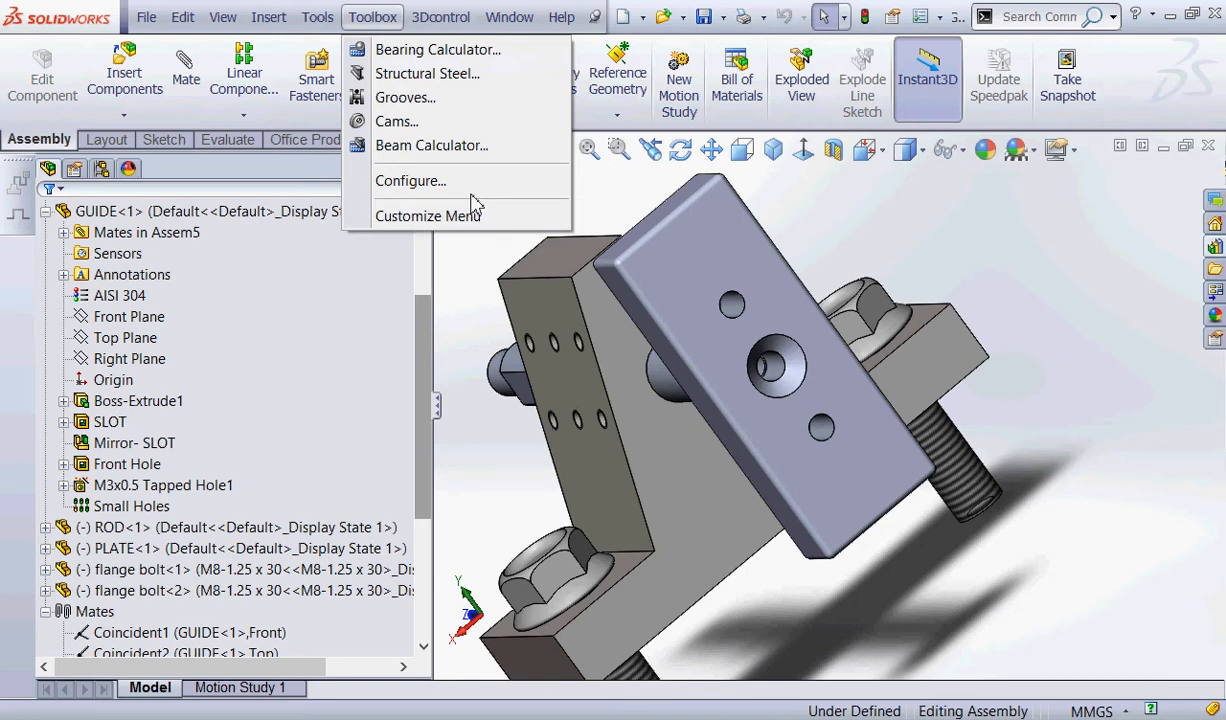
{"action": "key", "text": "ctrl+2"}
{"action": "mouse_move", "coordinate": [477, 169]}
{"action": "left_mouse_down"}
{"action": "mouse_move", "coordinate": [493, 215]}
{"action": "mouse_move", "coordinate": [537, 184]}
{"action": "mouse_move", "coordinate": [472, 186]}
{"action": "mouse_move", "coordinate": [495, 200]}
{"action": "left_mouse_up"}
{"action": "left_click_drag", "start_coordinate": [325, 35], "coordinate": [410, 37]}
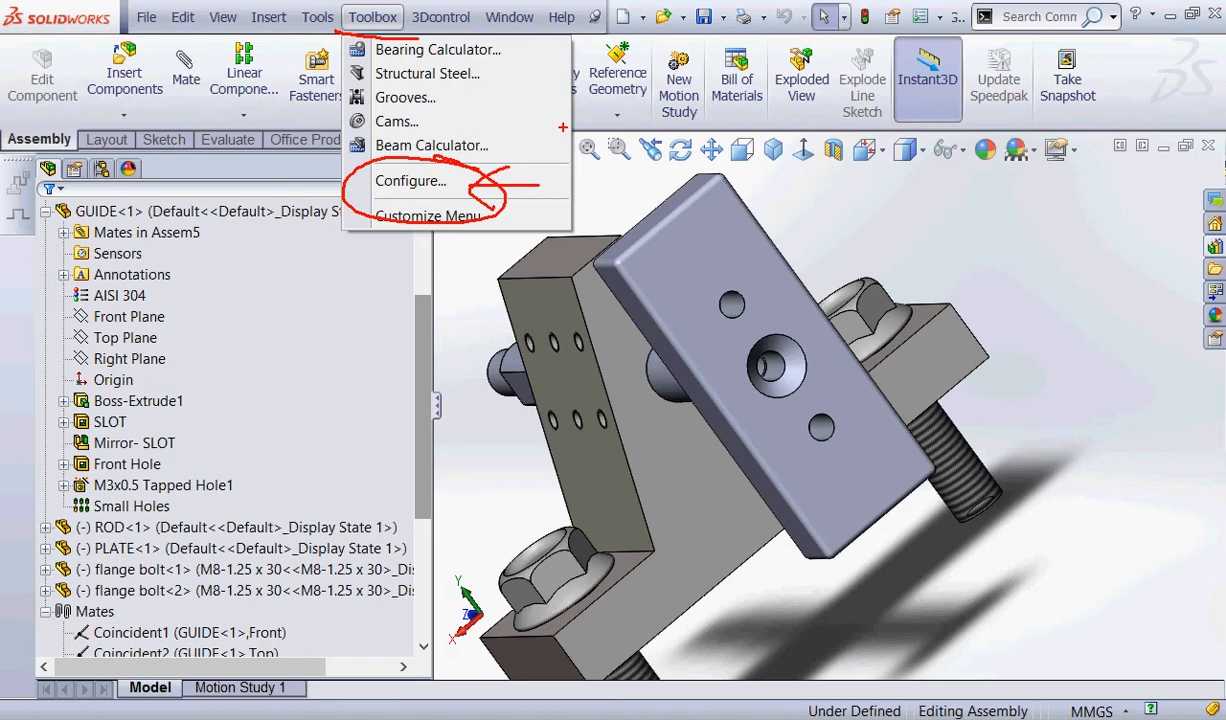
Turn off start-up loading for the SolidWorks Toolbox and SolidWorks Toolbox Browser add-ins.
{"action": "left_click", "coordinate": [317, 17]}
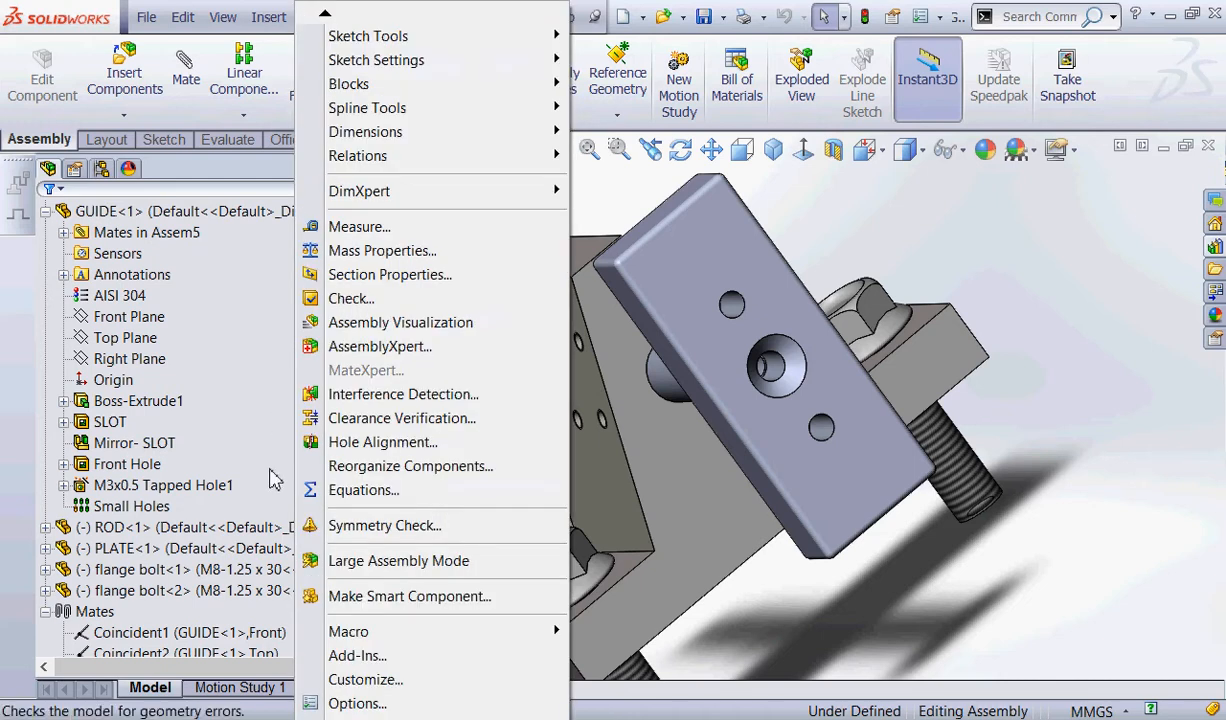
{"action": "left_click", "coordinate": [351, 662]}
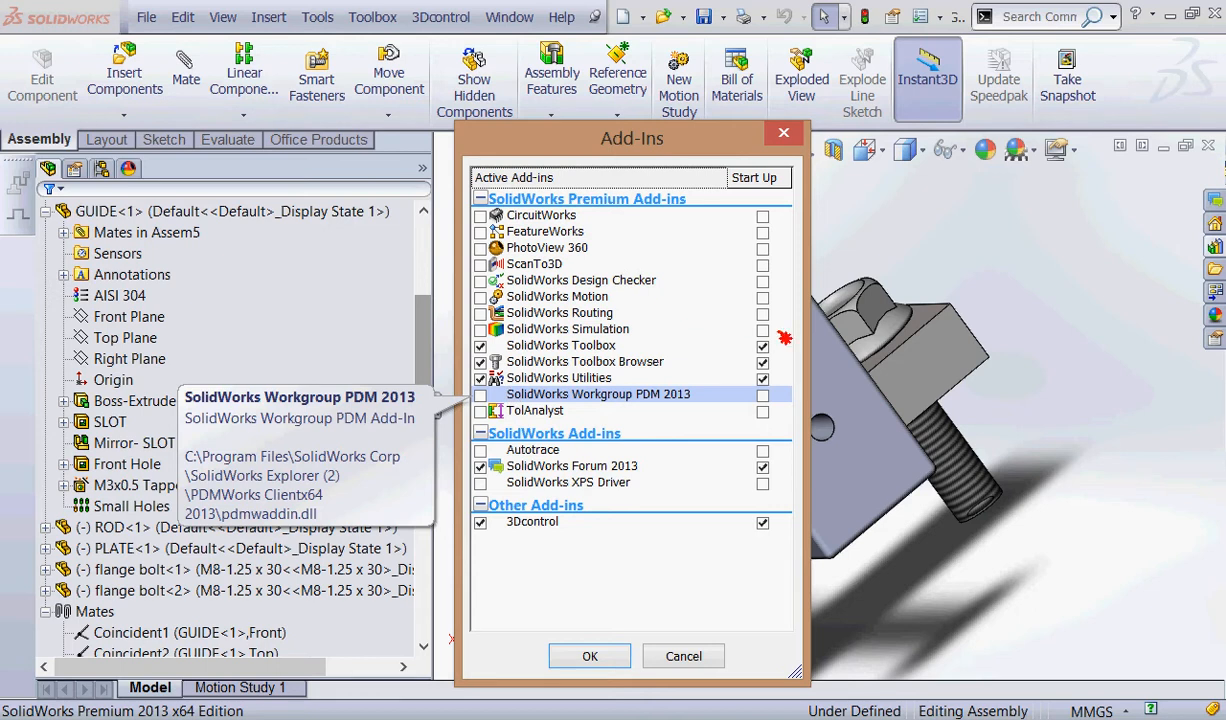
{"action": "mouse_move", "coordinate": [785, 338]}
{"action": "left_mouse_down"}
{"action": "mouse_move", "coordinate": [770, 408]}
{"action": "mouse_move", "coordinate": [787, 326]}
{"action": "left_mouse_up"}
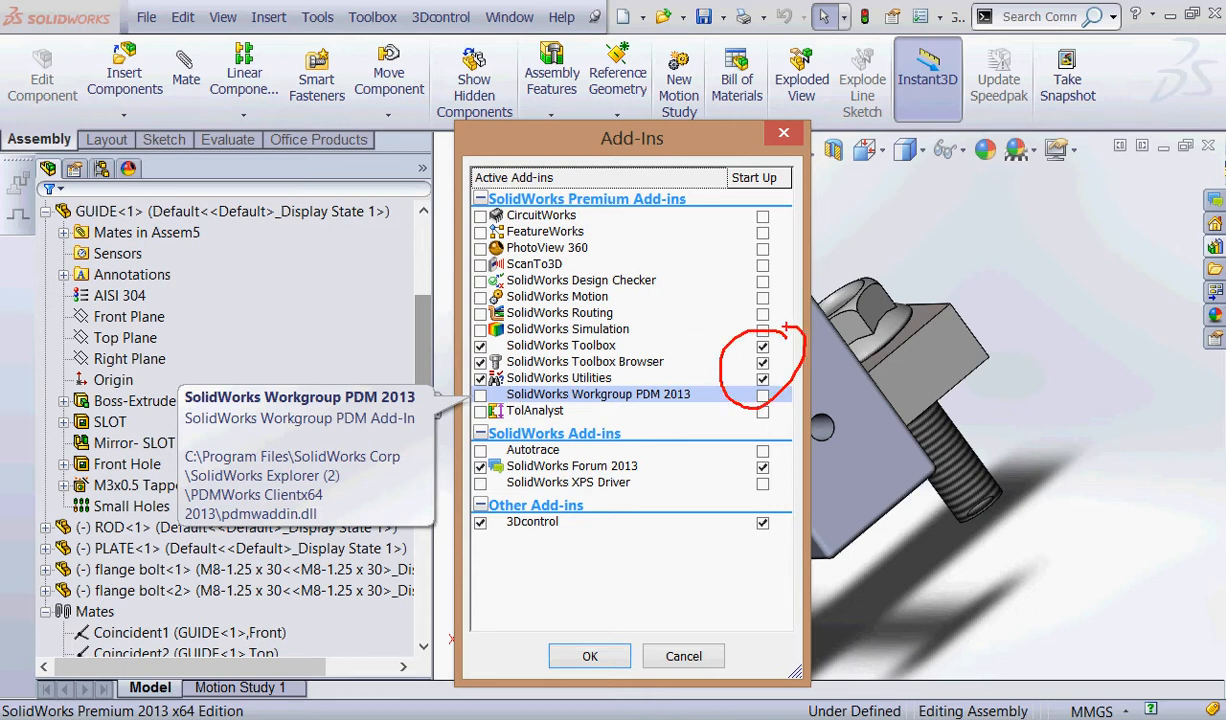
{"action": "left_click_drag", "start_coordinate": [741, 190], "coordinate": [773, 186]}
{"action": "mouse_move", "coordinate": [505, 335]}
{"action": "left_mouse_down"}
{"action": "mouse_move", "coordinate": [455, 362]}
{"action": "mouse_move", "coordinate": [530, 376]}
{"action": "left_mouse_up"}
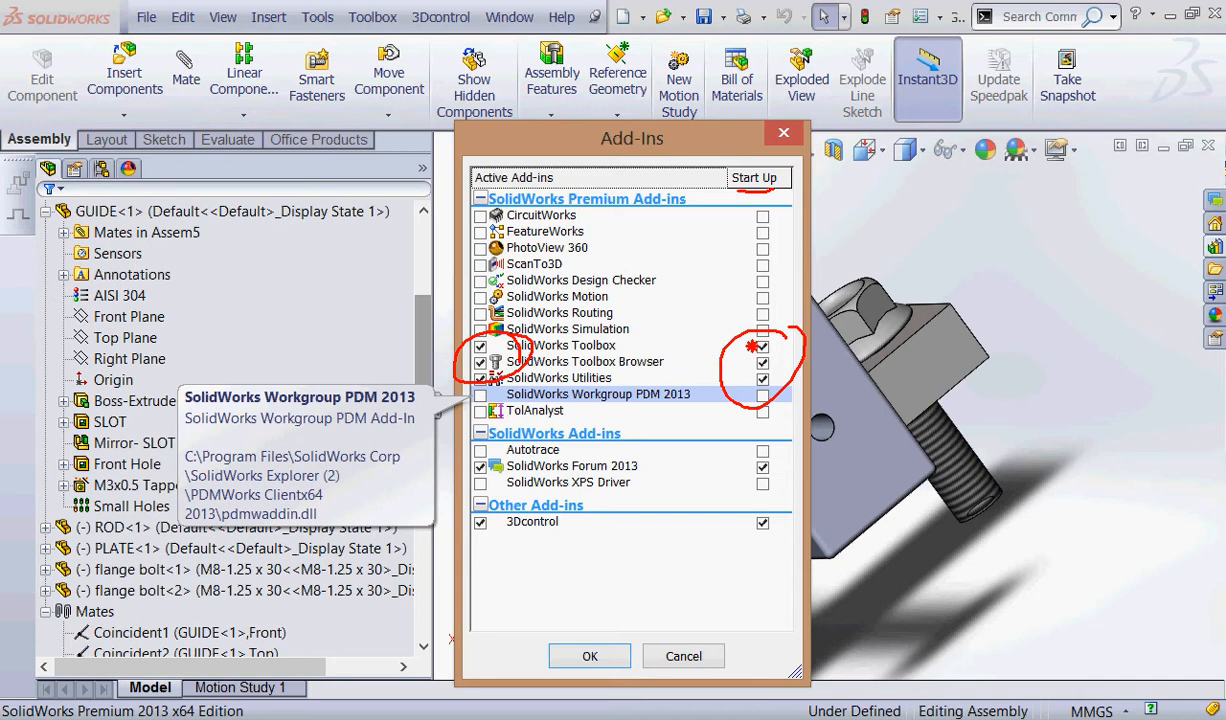
{"action": "mouse_move", "coordinate": [746, 362]}
{"action": "left_mouse_down"}
{"action": "mouse_move", "coordinate": [772, 366]}
{"action": "mouse_move", "coordinate": [775, 333]}
{"action": "mouse_move", "coordinate": [752, 341]}
{"action": "left_mouse_up"}
{"action": "left_click_drag", "start_coordinate": [350, 31], "coordinate": [390, 32]}
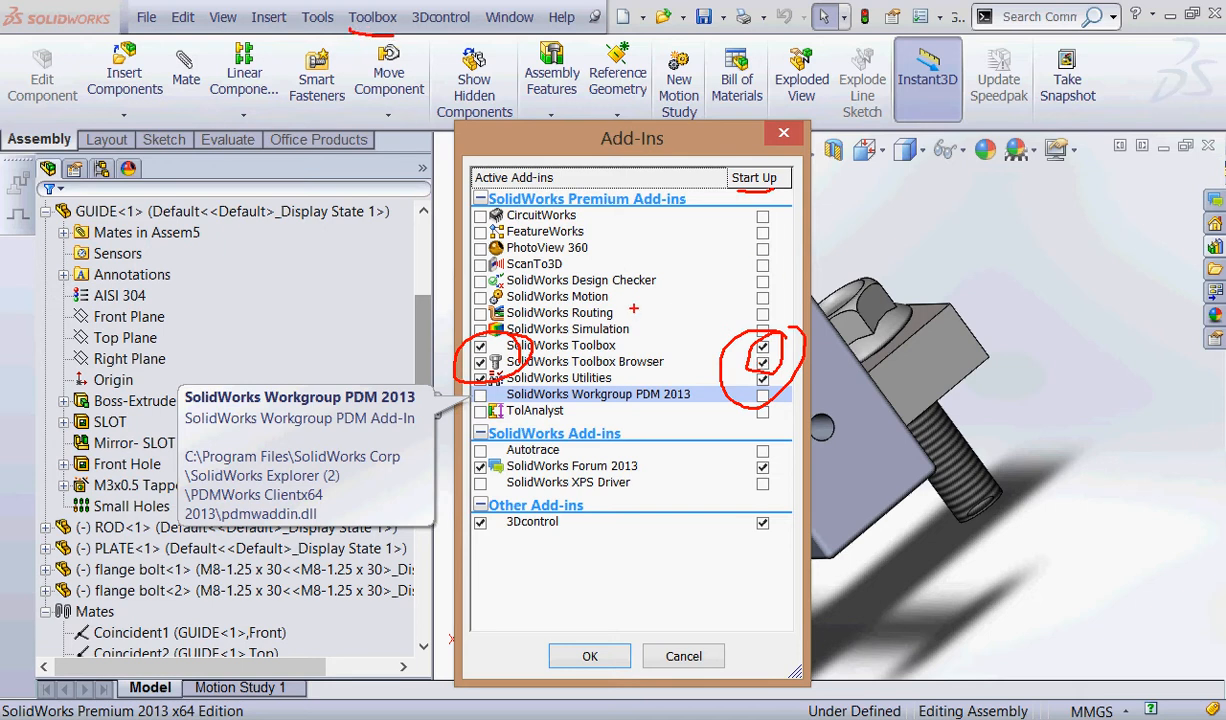
{"action": "key", "text": "Escape"}
{"action": "left_click", "coordinate": [763, 347]}
{"action": "left_click", "coordinate": [763, 364]}
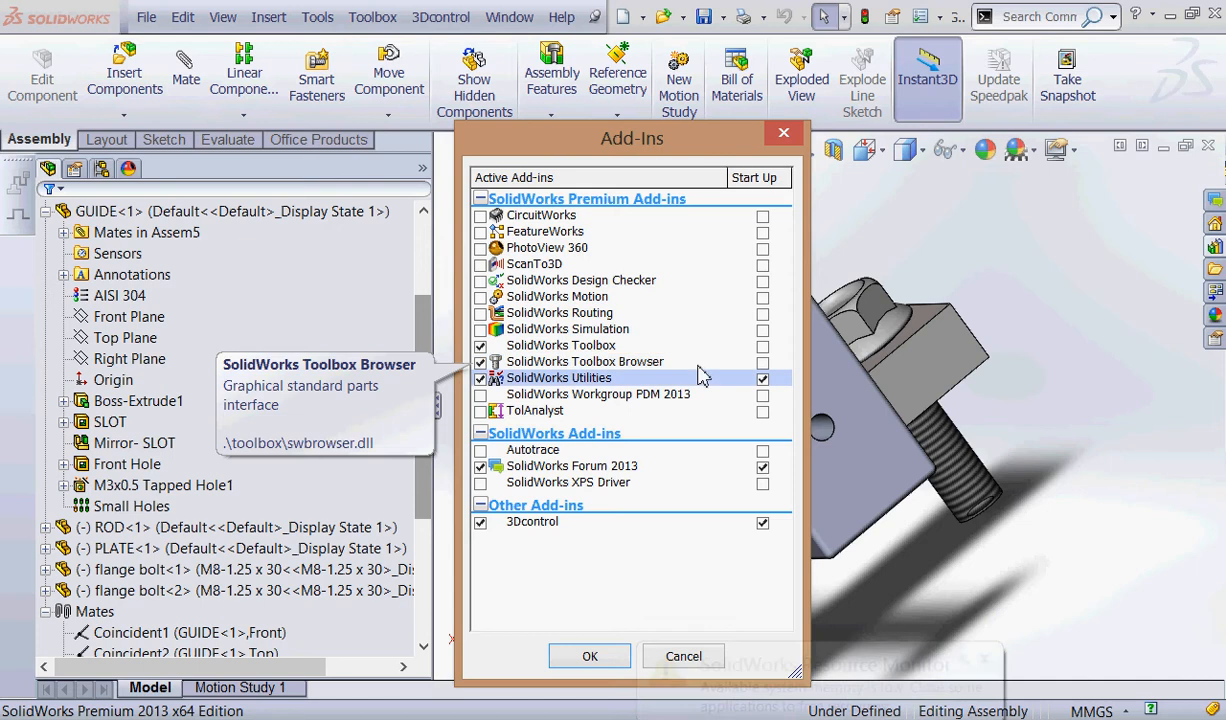
{"action": "left_click", "coordinate": [589, 655]}
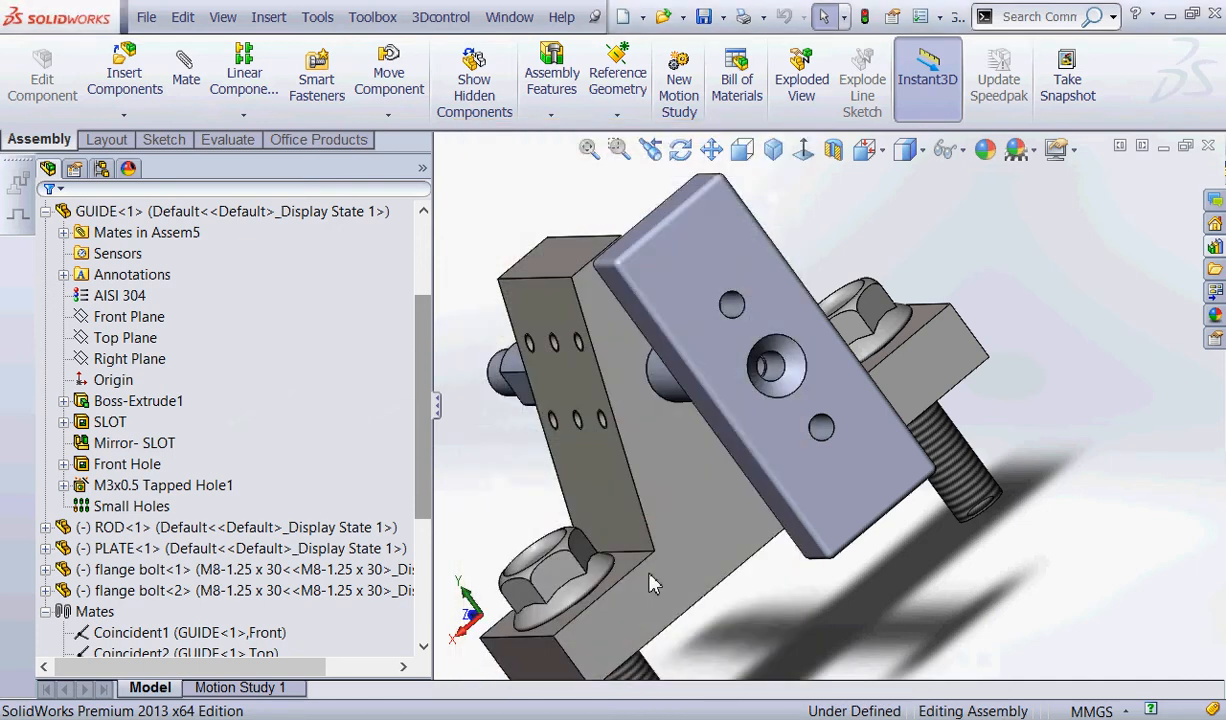
Open the User Settings of the Toolbox configuration.
{"action": "left_click", "coordinate": [370, 20]}
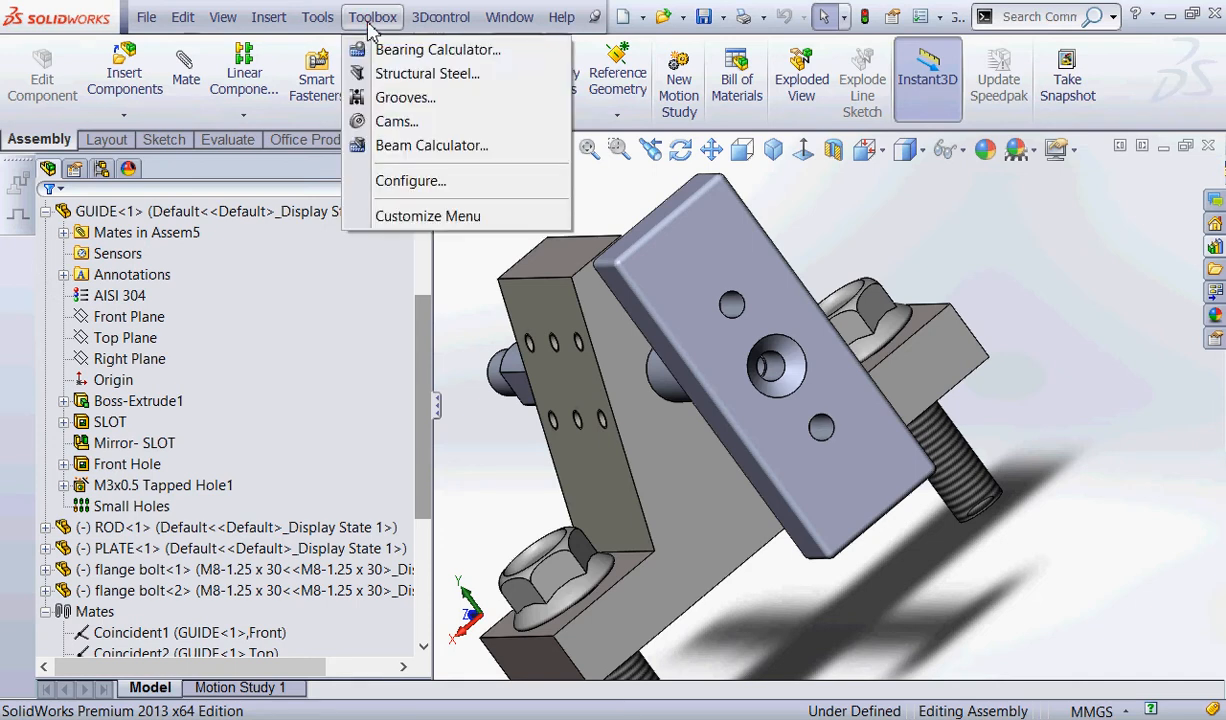
{"action": "left_click", "coordinate": [433, 184]}
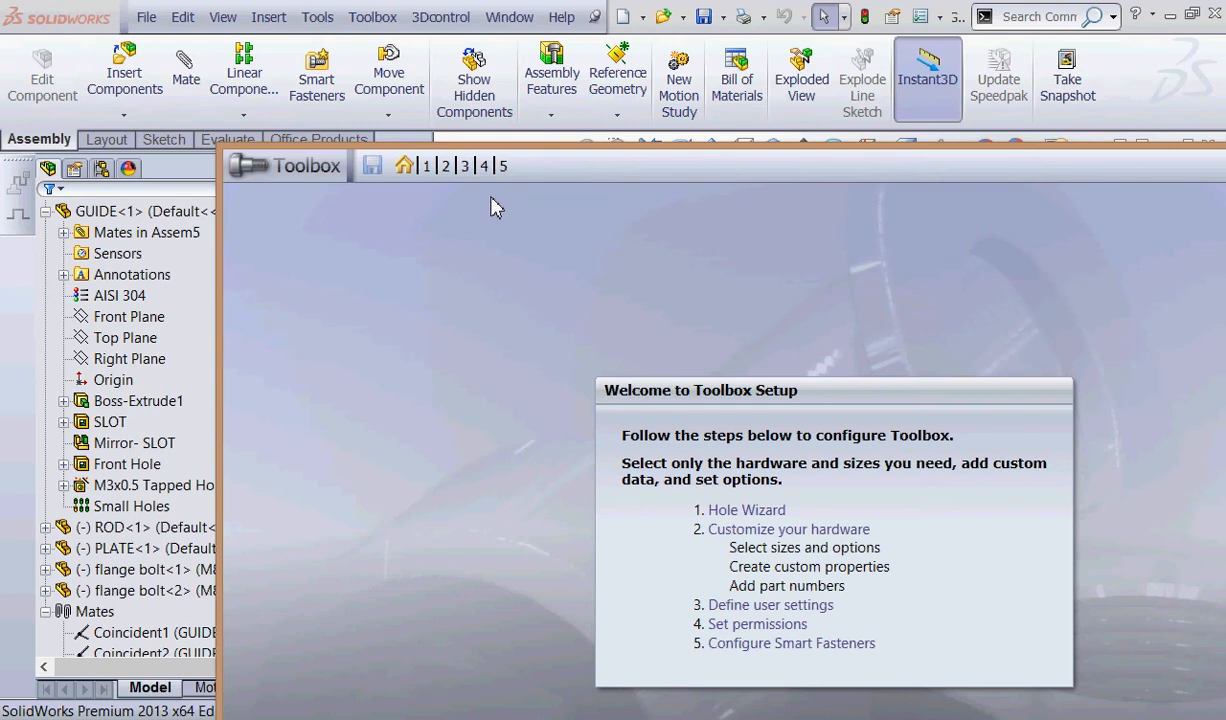
{"action": "key", "text": "ctrl+2"}
{"action": "mouse_move", "coordinate": [437, 167]}
{"action": "left_mouse_down"}
{"action": "mouse_move", "coordinate": [417, 147]}
{"action": "mouse_move", "coordinate": [439, 177]}
{"action": "mouse_move", "coordinate": [422, 162]}
{"action": "mouse_move", "coordinate": [432, 200]}
{"action": "mouse_move", "coordinate": [446, 157]}
{"action": "left_mouse_up"}
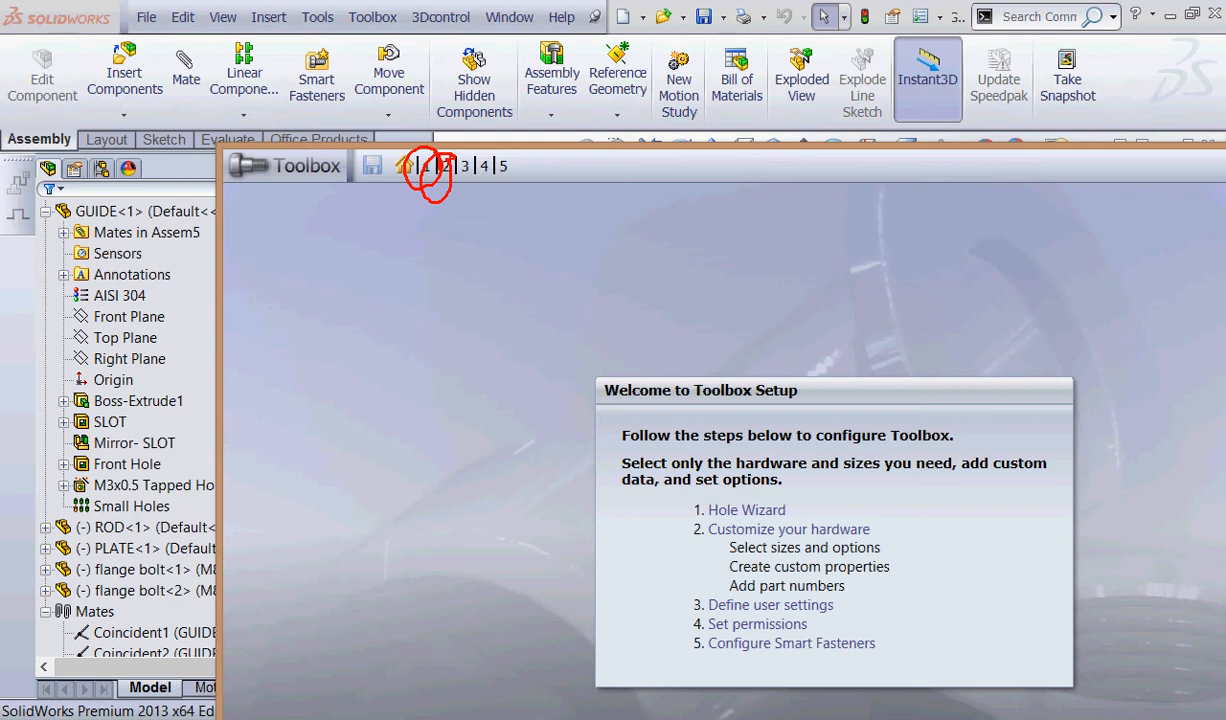
{"action": "key", "text": "Escape"}
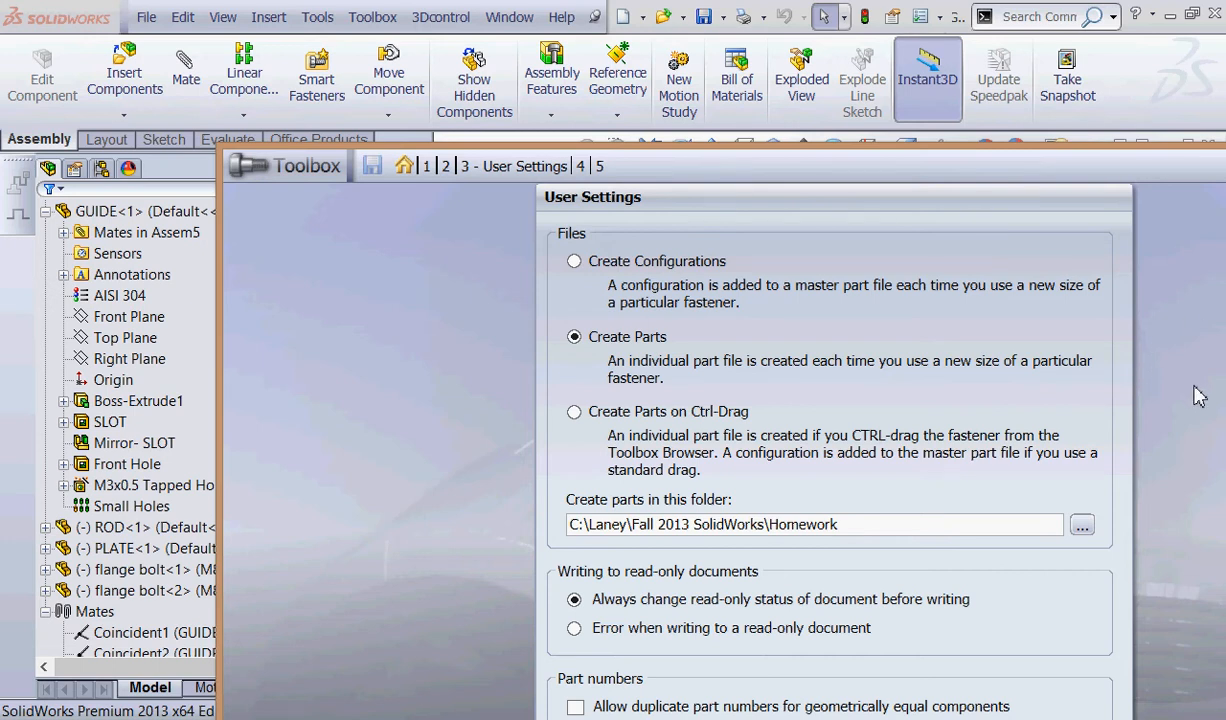
{"action": "left_click", "coordinate": [1082, 525]}
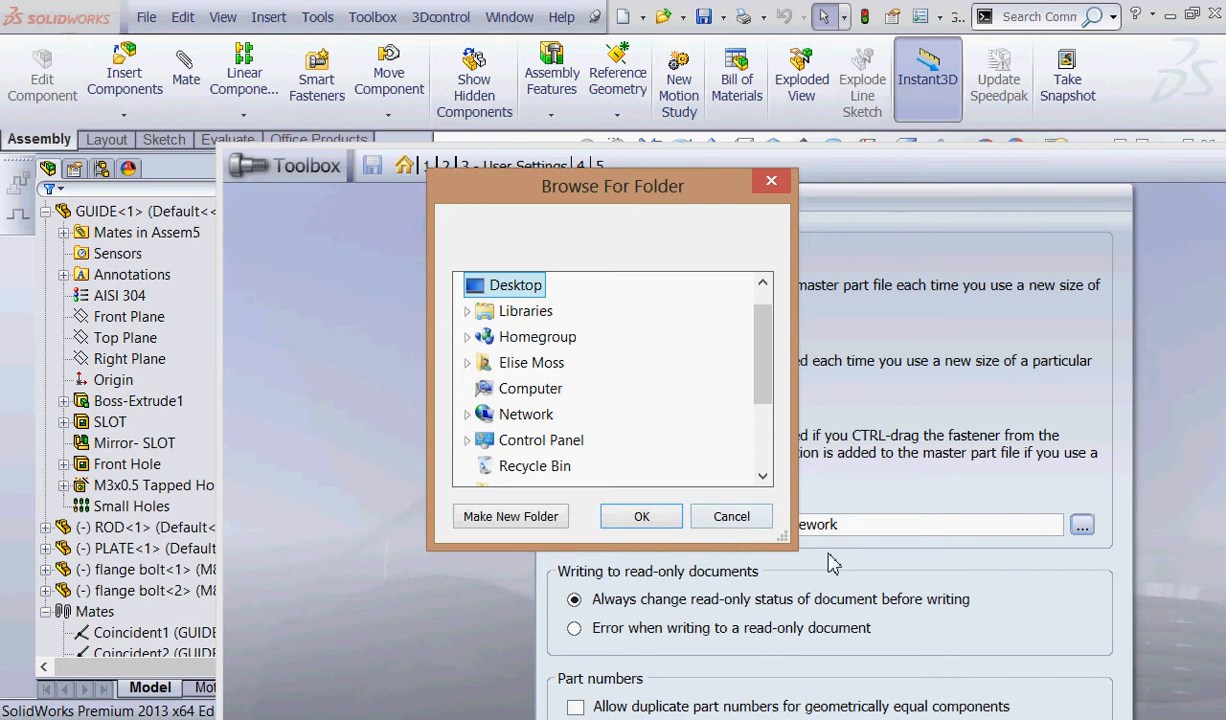
{"action": "key", "text": "Escape"}
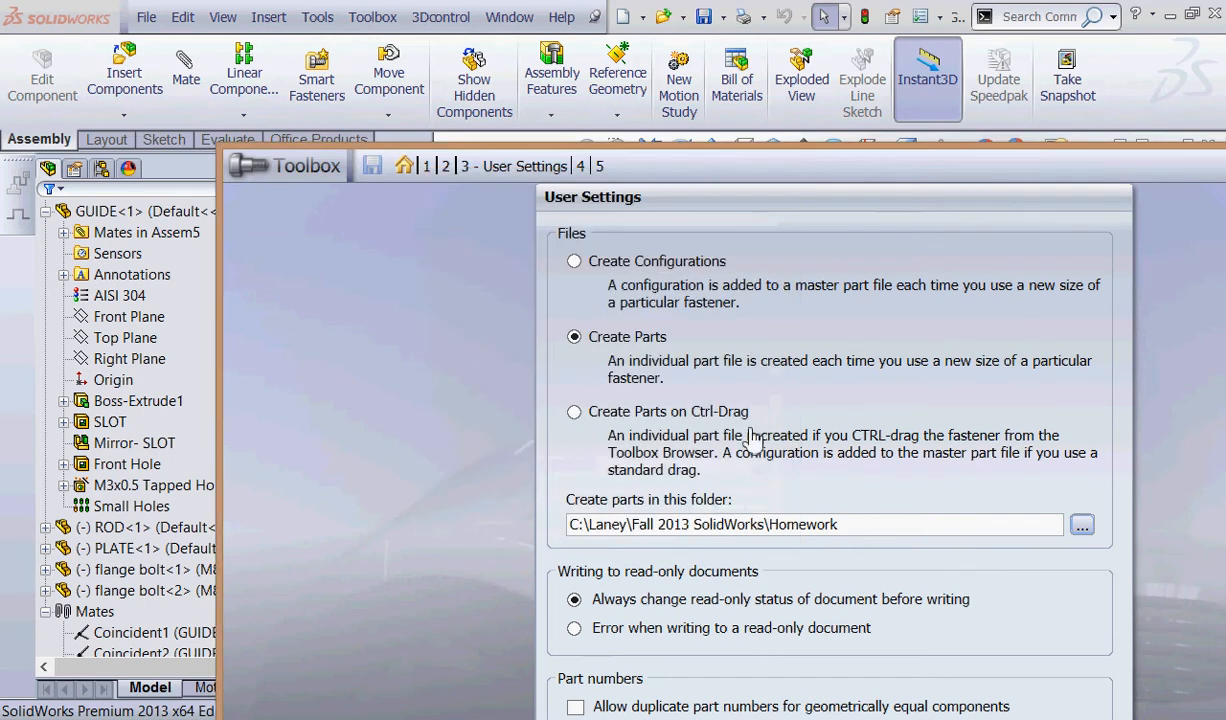
{"action": "mouse_move", "coordinate": [568, 333]}
{"action": "left_mouse_down"}
{"action": "mouse_move", "coordinate": [647, 362]}
{"action": "mouse_move", "coordinate": [530, 355]}
{"action": "mouse_move", "coordinate": [597, 376]}
{"action": "left_mouse_up"}
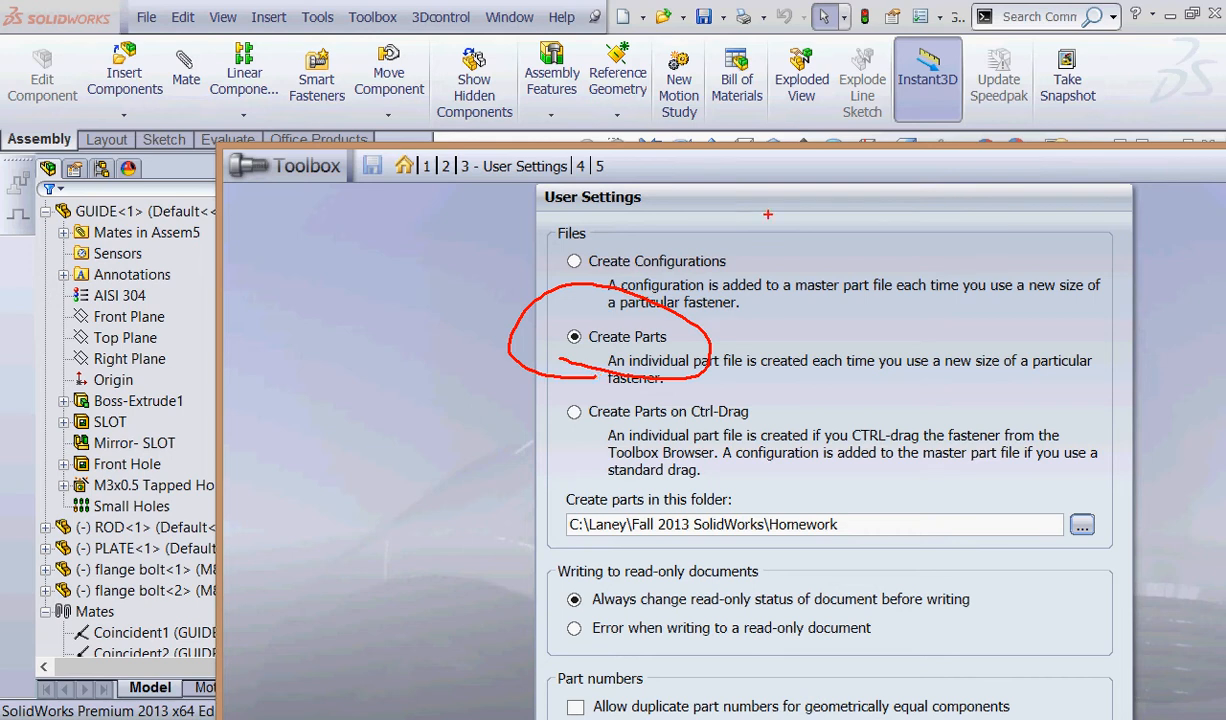
{"action": "left_click_drag", "start_coordinate": [1087, 487], "coordinate": [1075, 552]}
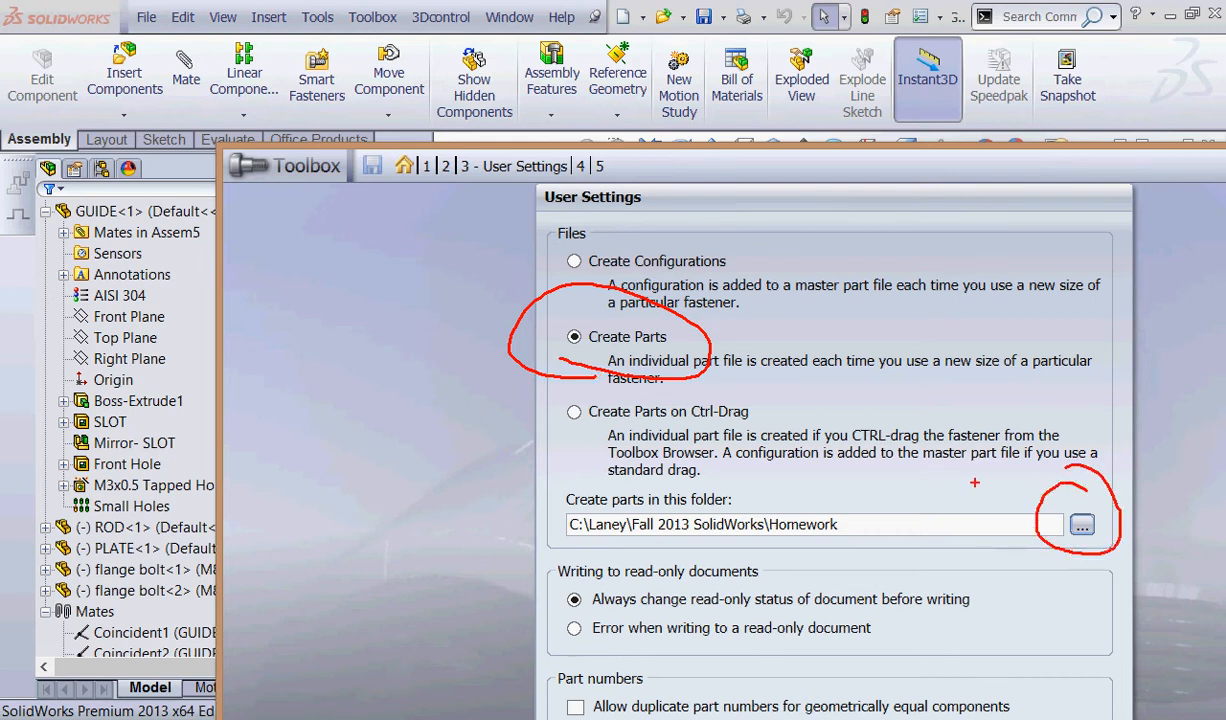
{"action": "key", "text": "Escape"}
Try to set the part-creation folder to one inside C:\Laney\Spring 2014 SolidWorks.
{"action": "left_click", "coordinate": [1081, 525]}
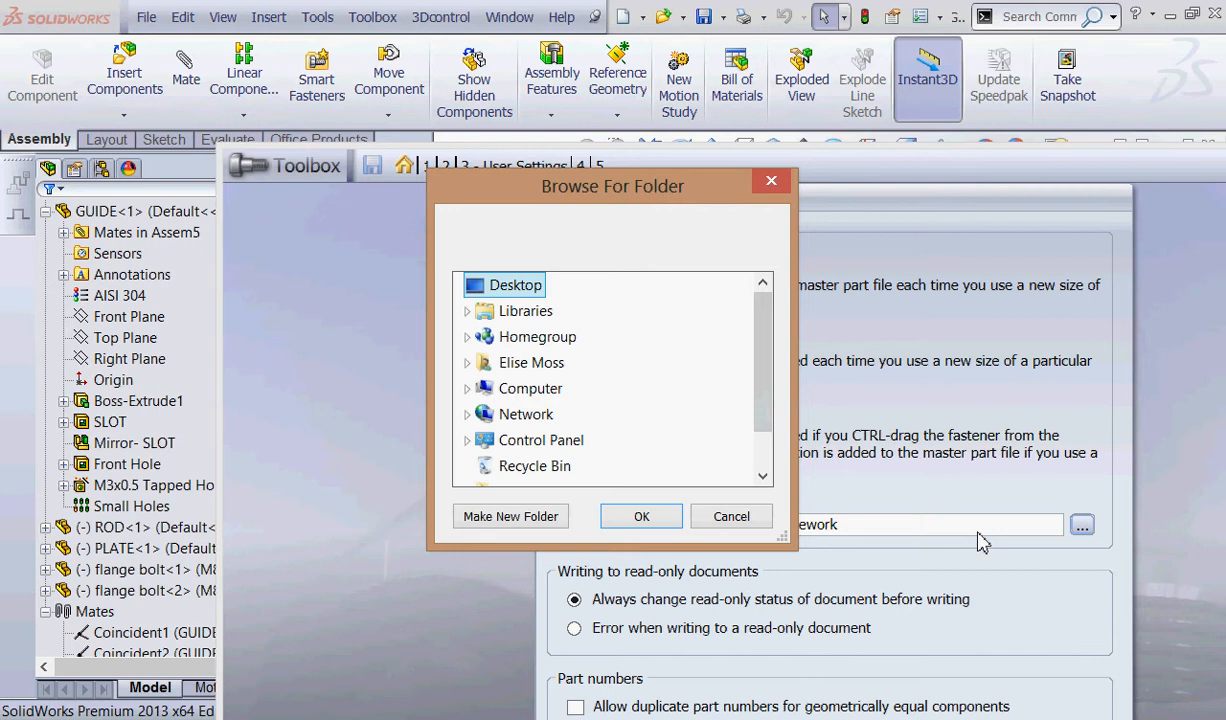
{"action": "left_click", "coordinate": [467, 389]}
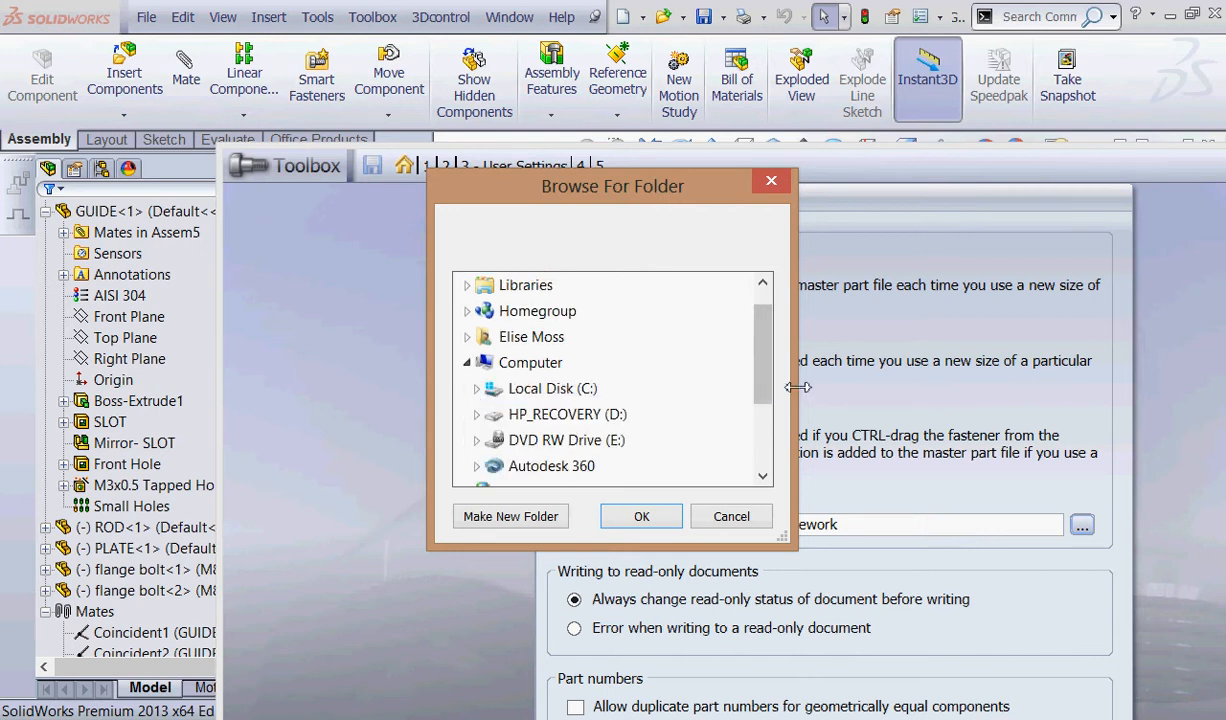
{"action": "left_click", "coordinate": [477, 389]}
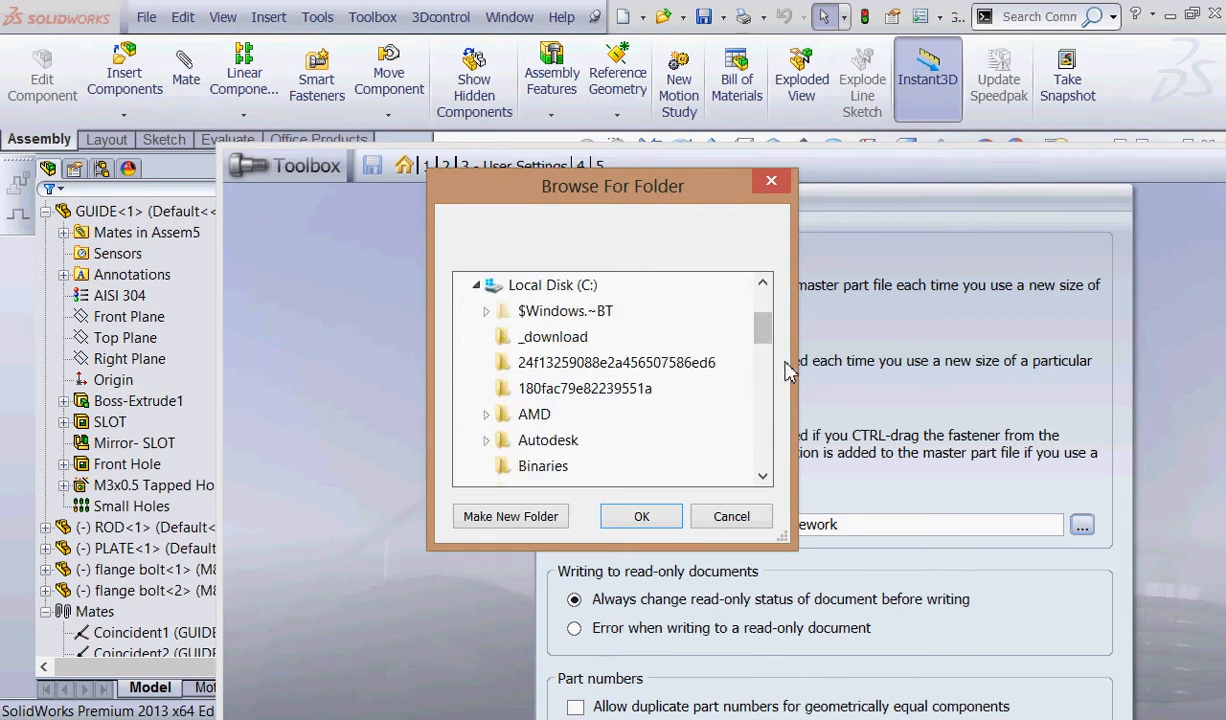
{"action": "left_click_drag", "start_coordinate": [763, 322], "coordinate": [763, 372]}
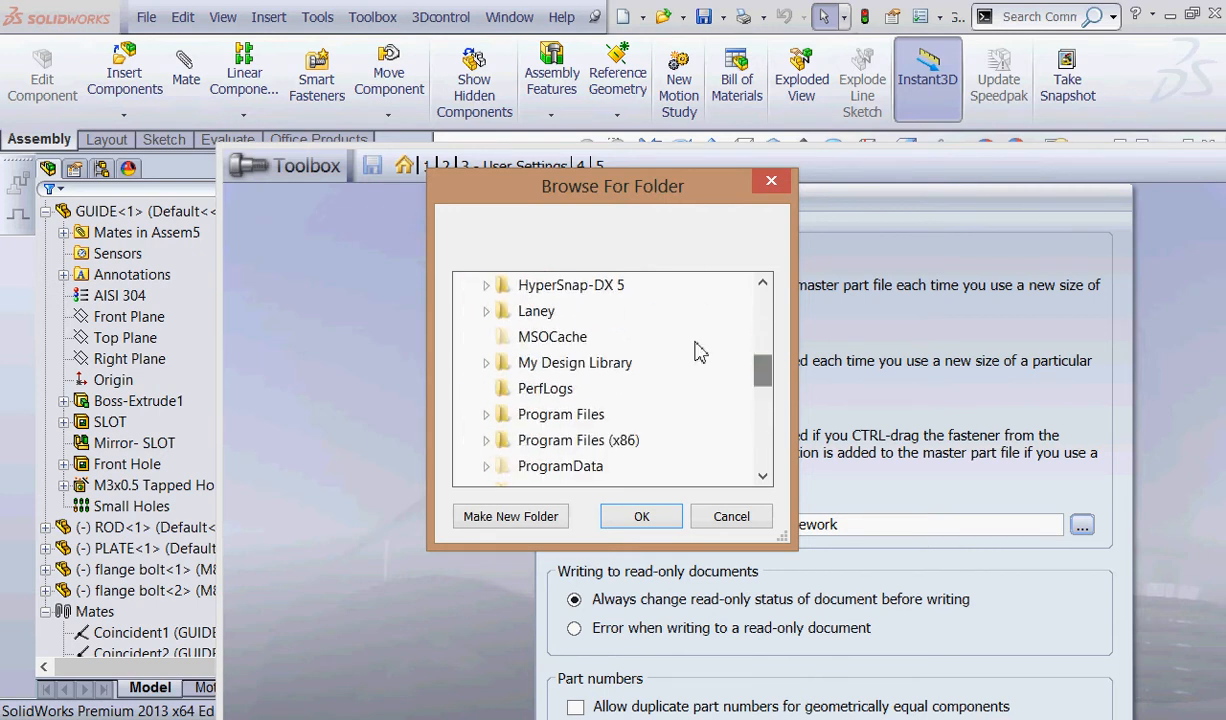
{"action": "left_click", "coordinate": [486, 311]}
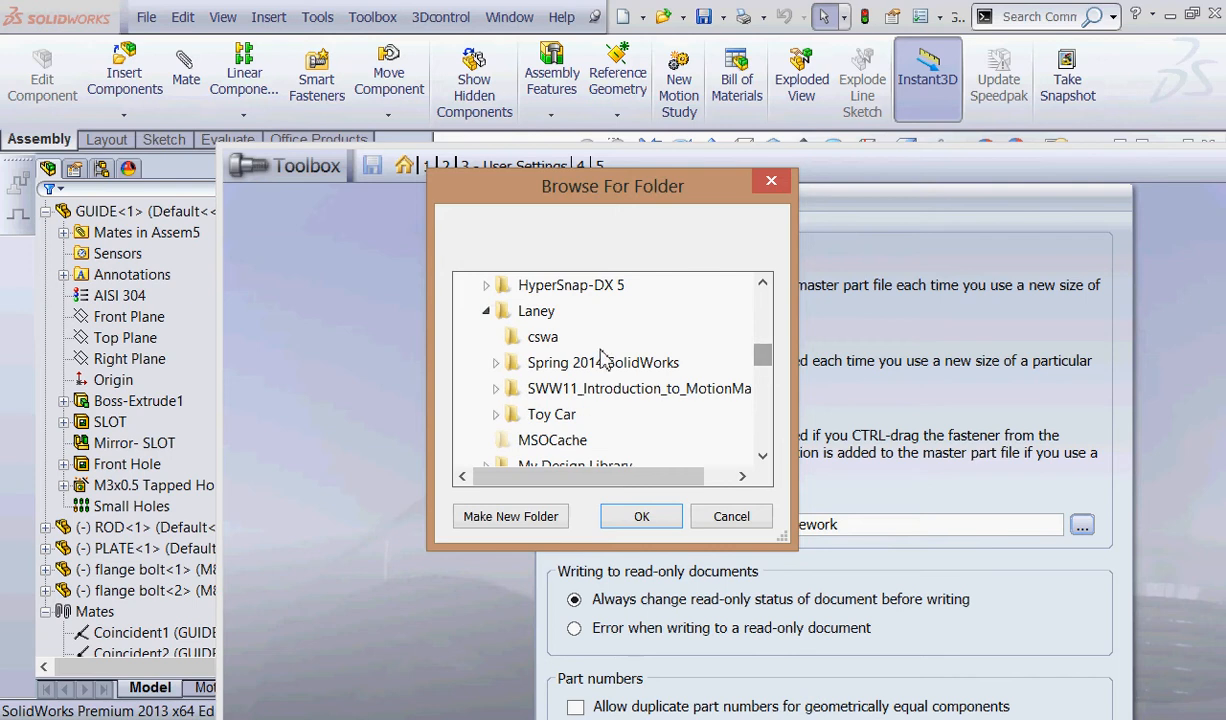
{"action": "left_click", "coordinate": [495, 362]}
{"action": "left_click", "coordinate": [617, 521]}
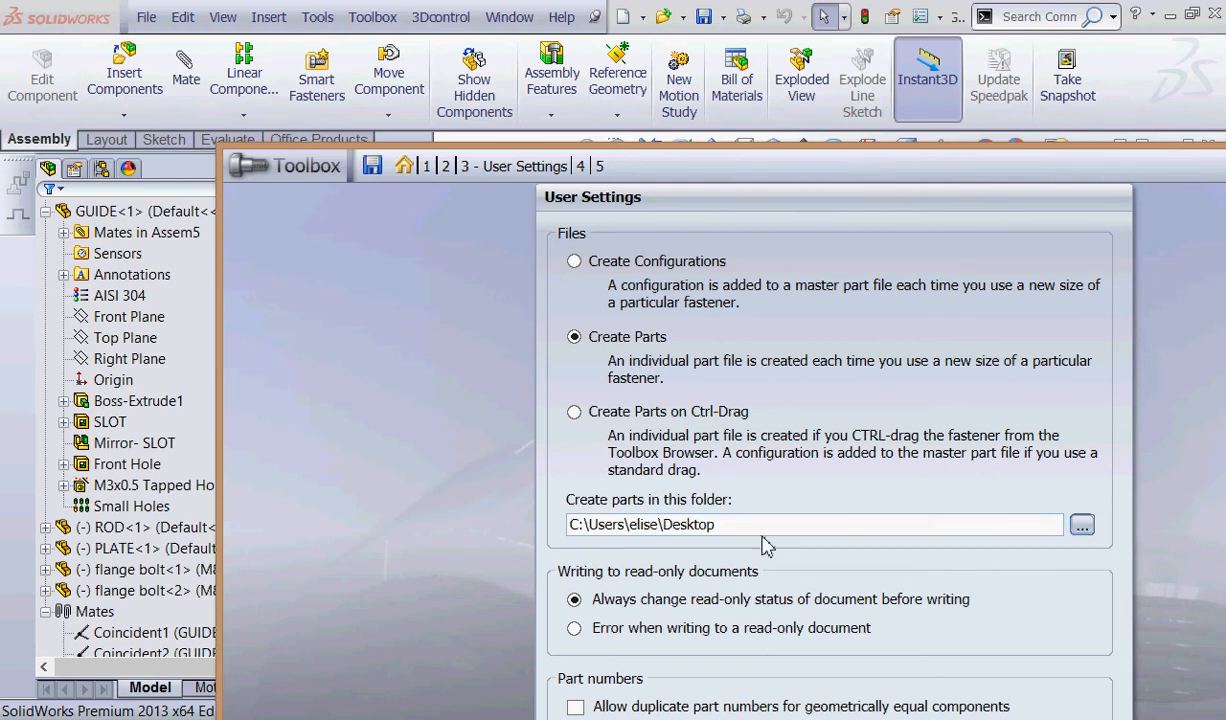
Set the folder for created parts to C:\Laney\Spring 2014 SolidWorks\Spring 2014 Projects.
{"action": "left_click", "coordinate": [1082, 527]}
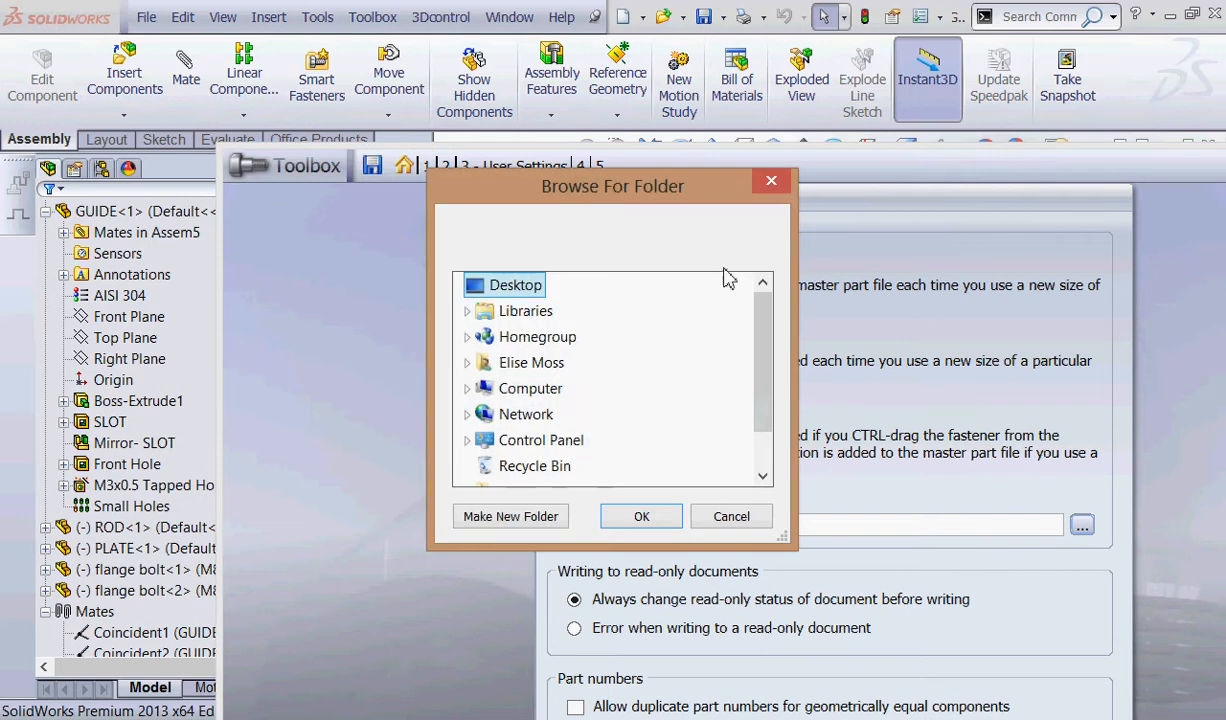
{"action": "left_click", "coordinate": [466, 390]}
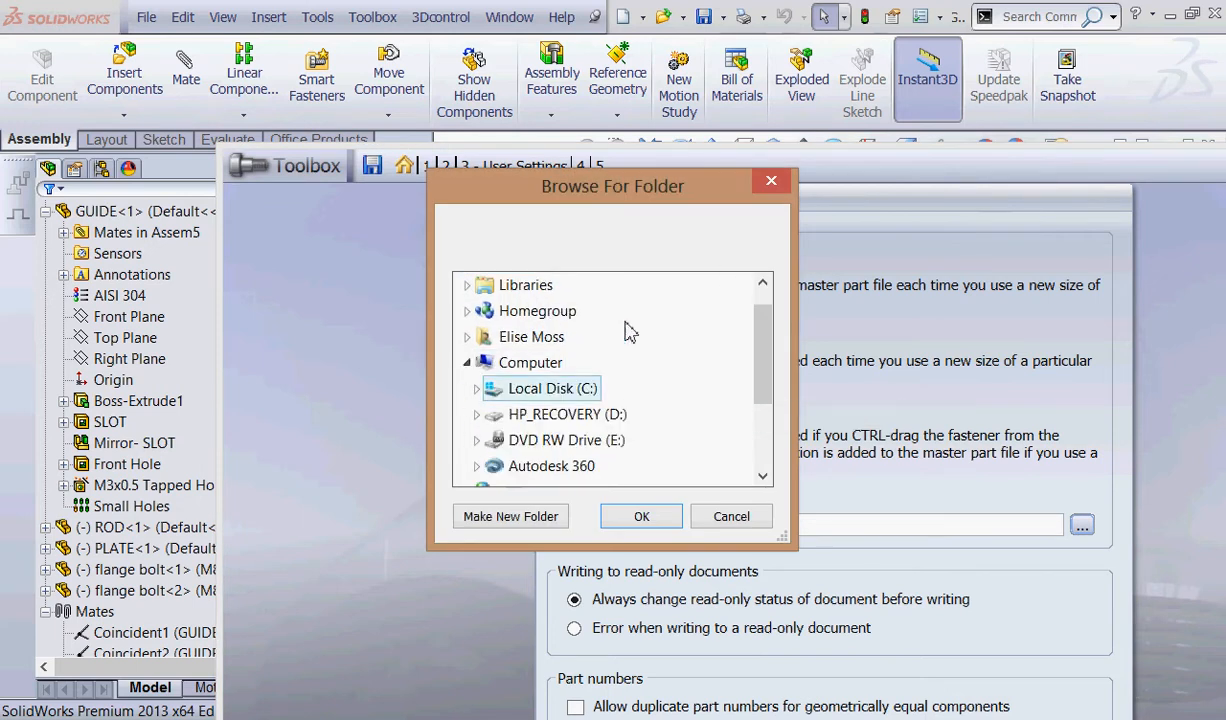
{"action": "left_click", "coordinate": [476, 392]}
{"action": "scroll", "coordinate": [480, 390], "scroll_direction": "down", "scroll_amount": 4}
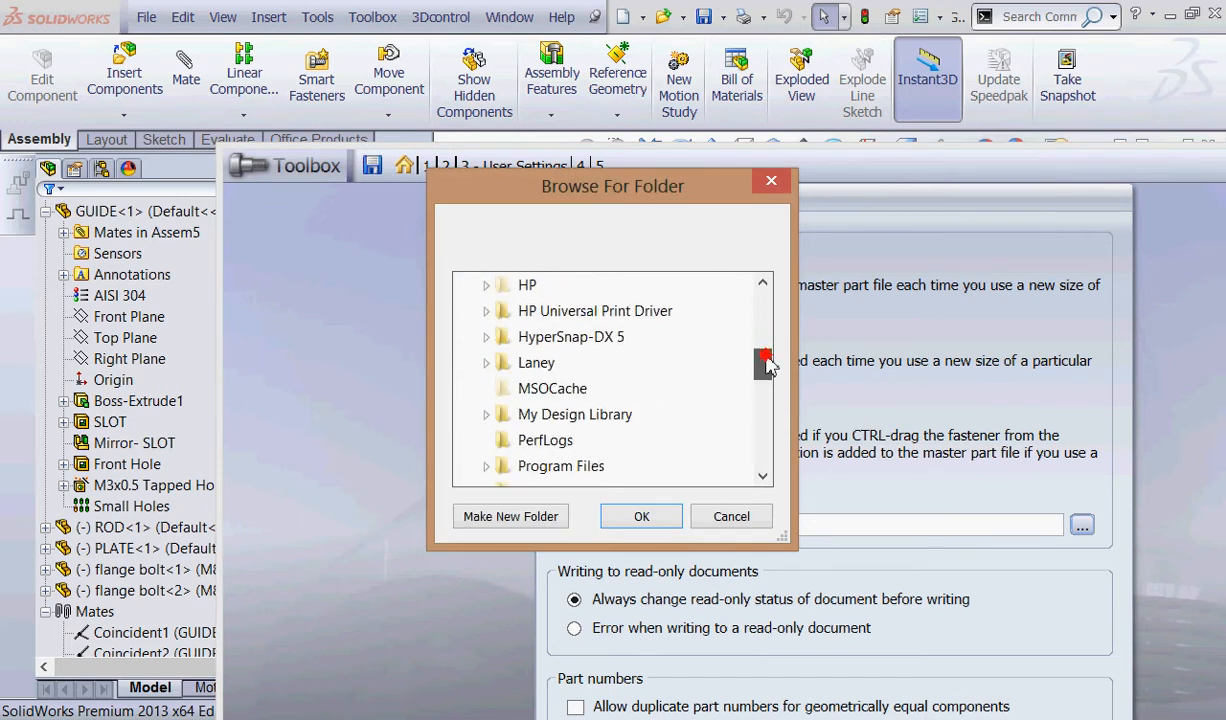
{"action": "left_click", "coordinate": [487, 337]}
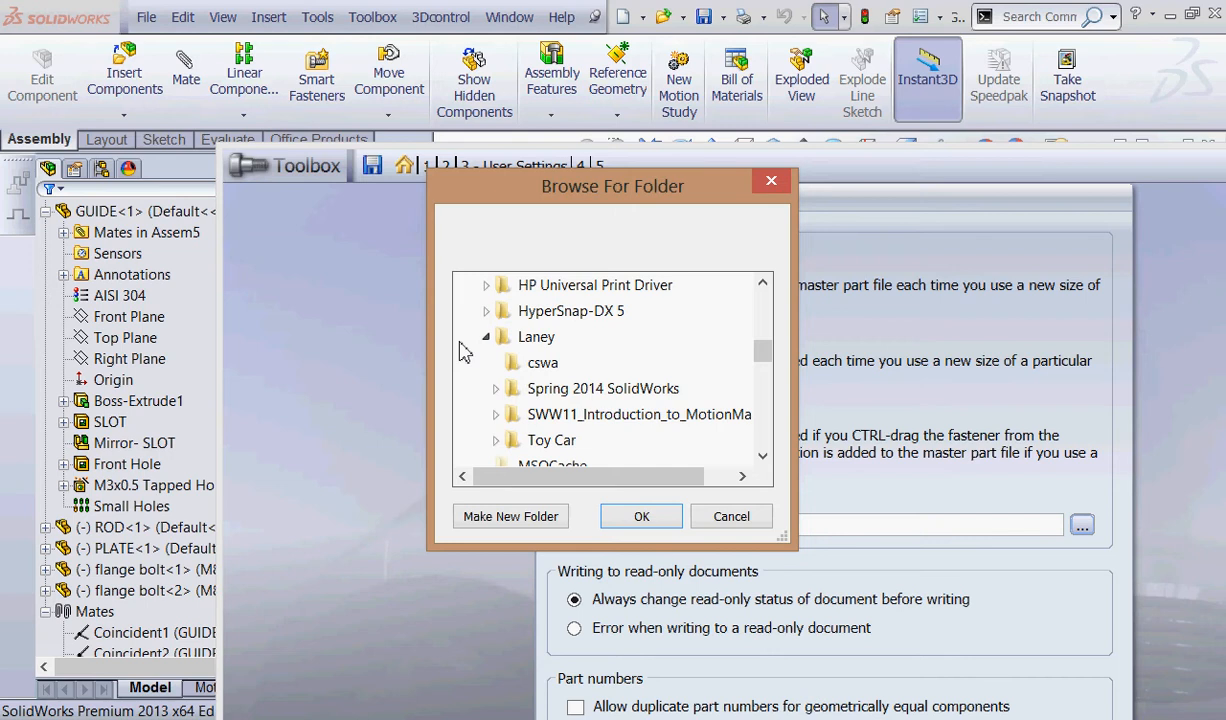
{"action": "left_click", "coordinate": [494, 388]}
{"action": "left_click", "coordinate": [583, 416]}
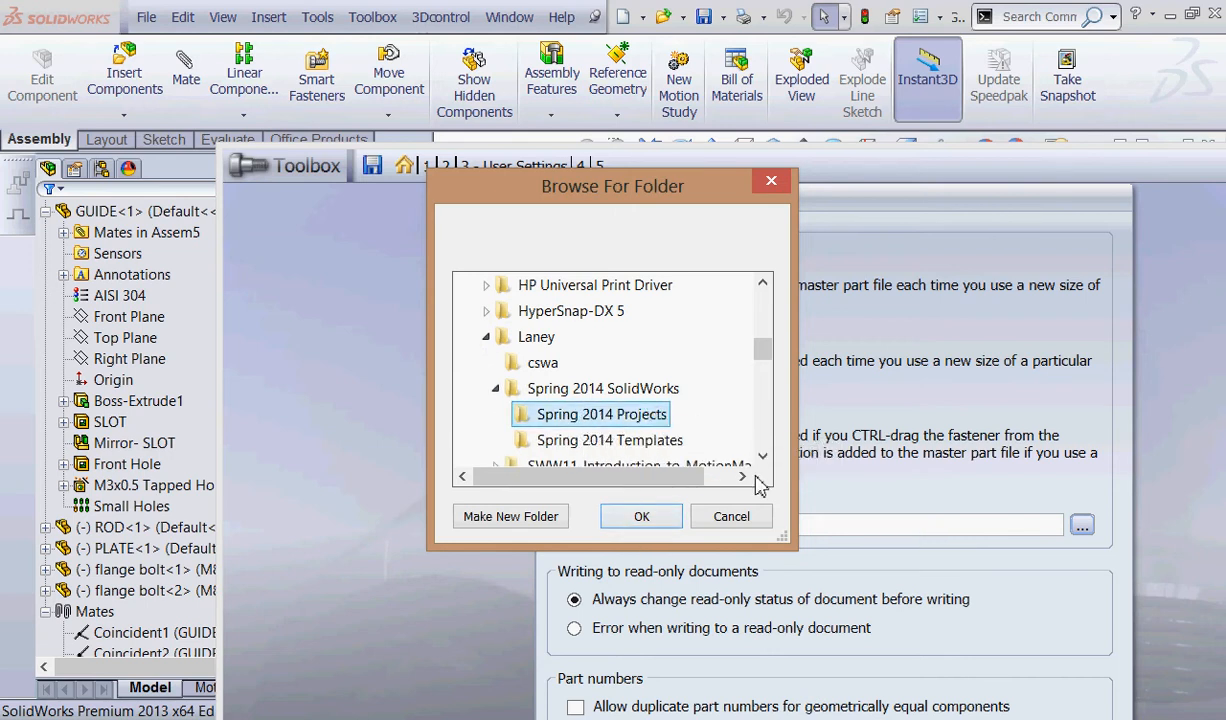
{"action": "left_click", "coordinate": [643, 516]}
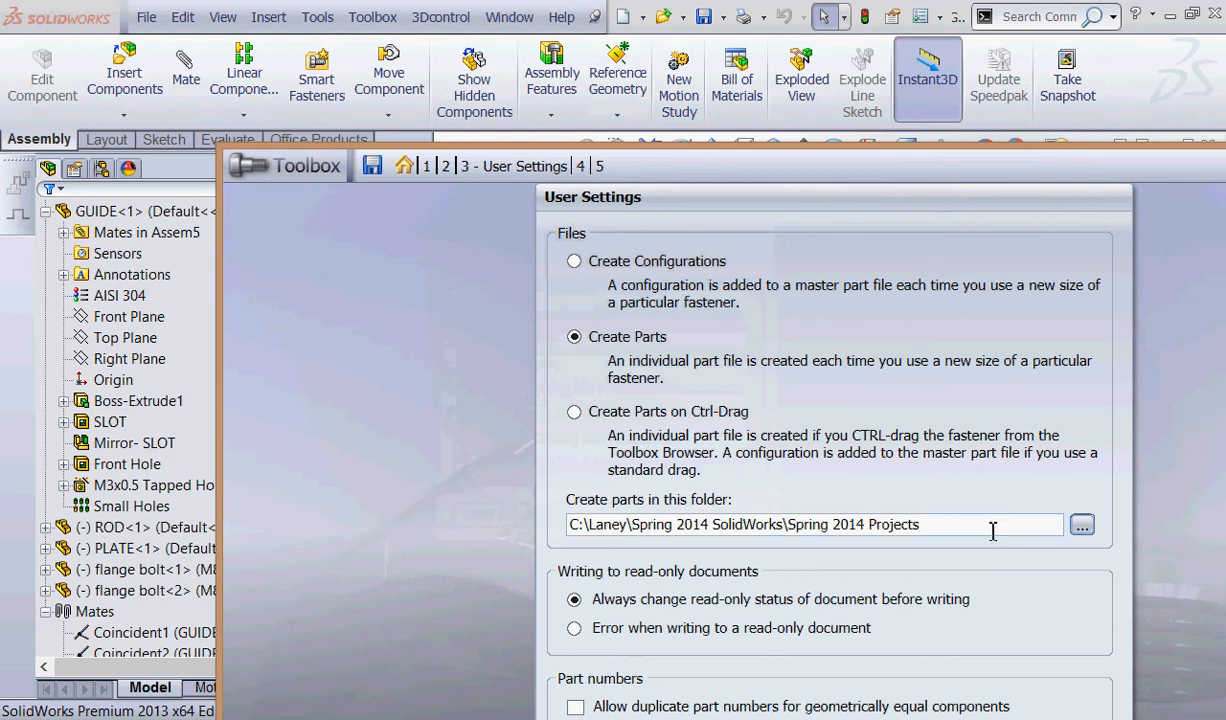
{"action": "key", "text": "ctrl+2"}
{"action": "mouse_move", "coordinate": [536, 339]}
{"action": "left_mouse_down"}
{"action": "mouse_move", "coordinate": [528, 310]}
{"action": "mouse_move", "coordinate": [559, 362]}
{"action": "left_mouse_up"}
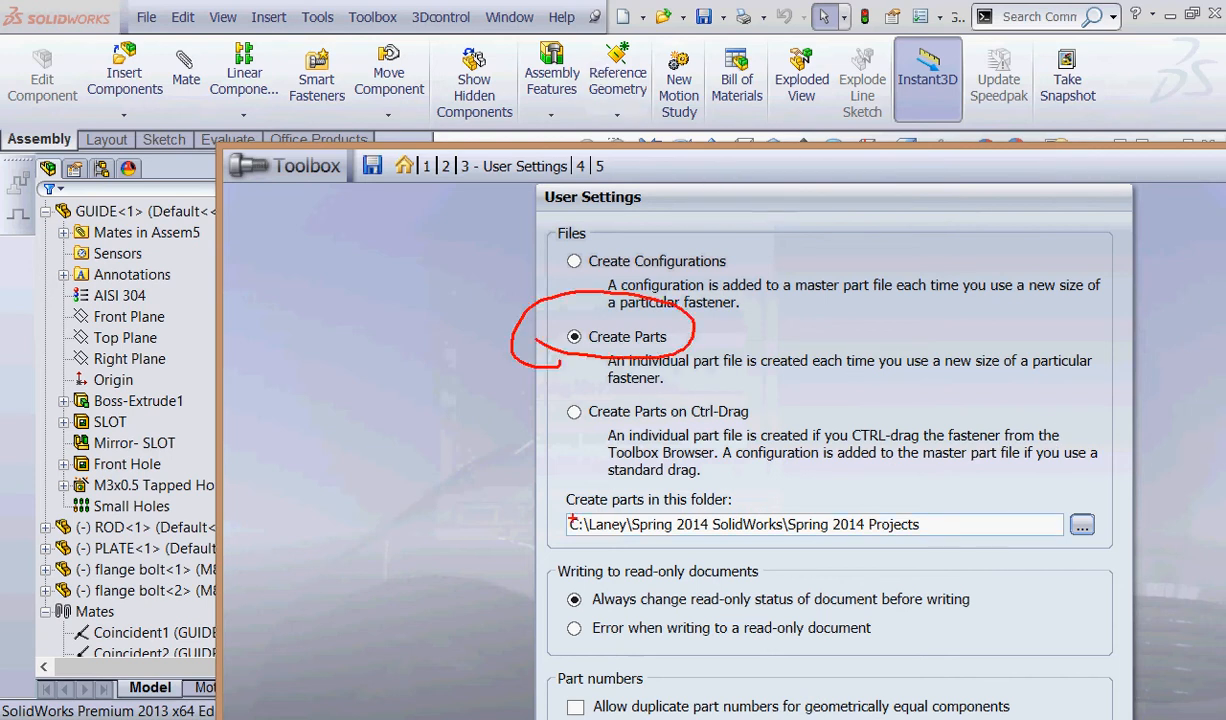
{"action": "mouse_move", "coordinate": [573, 518]}
{"action": "left_mouse_down"}
{"action": "mouse_move", "coordinate": [890, 543]}
{"action": "mouse_move", "coordinate": [470, 455]}
{"action": "mouse_move", "coordinate": [540, 510]}
{"action": "left_mouse_up"}
{"action": "mouse_move", "coordinate": [857, 541]}
{"action": "left_mouse_down"}
{"action": "mouse_move", "coordinate": [795, 535]}
{"action": "mouse_move", "coordinate": [935, 540]}
{"action": "left_mouse_up"}
{"action": "mouse_move", "coordinate": [378, 148]}
{"action": "left_mouse_down"}
{"action": "mouse_move", "coordinate": [362, 198]}
{"action": "mouse_move", "coordinate": [392, 142]}
{"action": "left_mouse_up"}
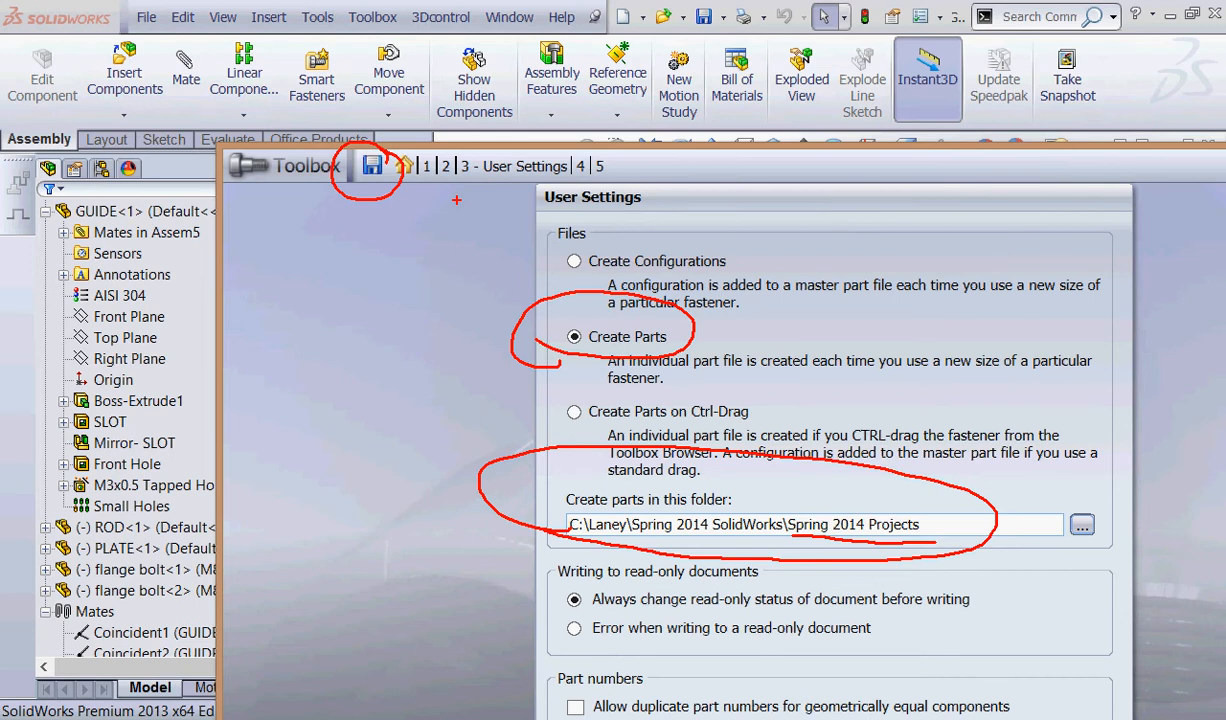
Save the Toolbox user settings and close the Toolbox configuration.
{"action": "key", "text": "Escape"}
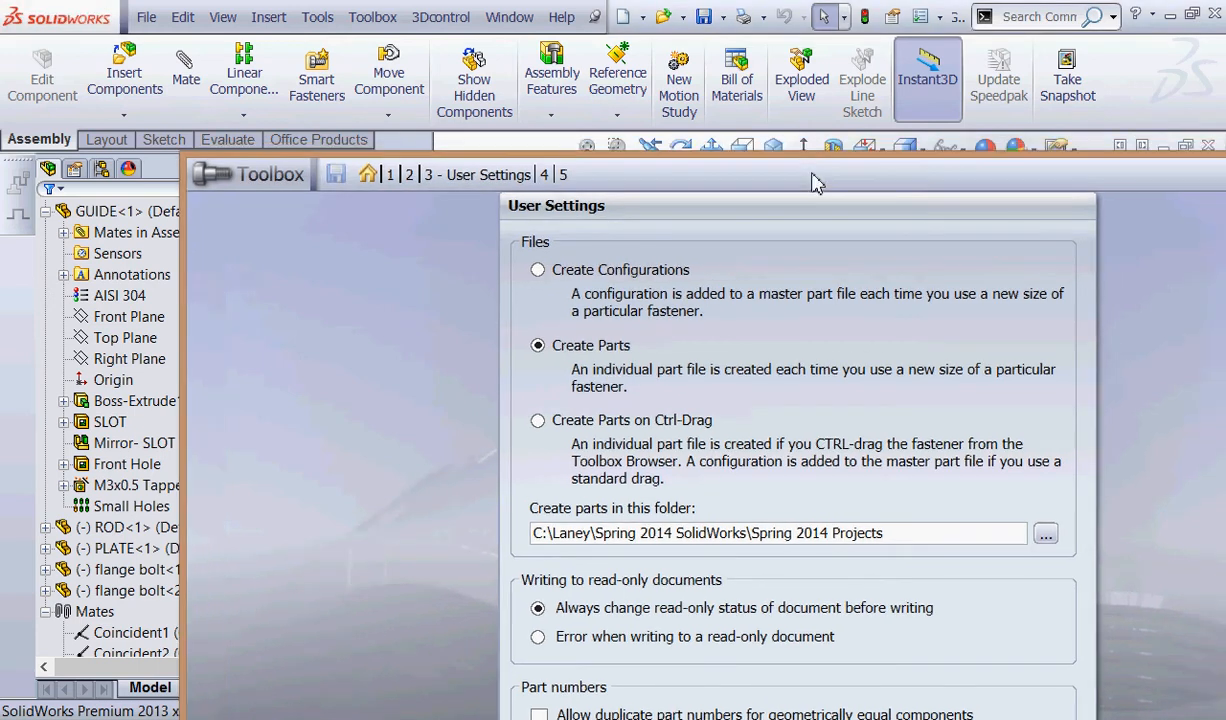
{"action": "left_click_drag", "start_coordinate": [689, 177], "coordinate": [365, 262]}
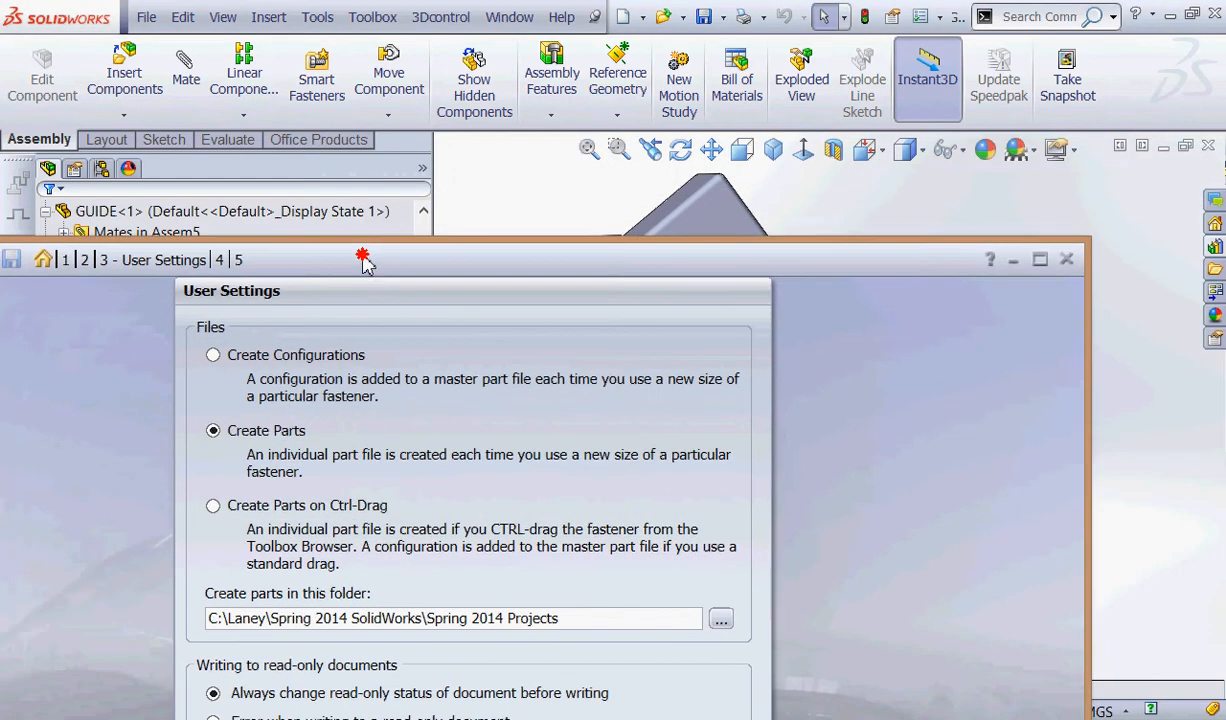
{"action": "left_click", "coordinate": [1066, 259]}
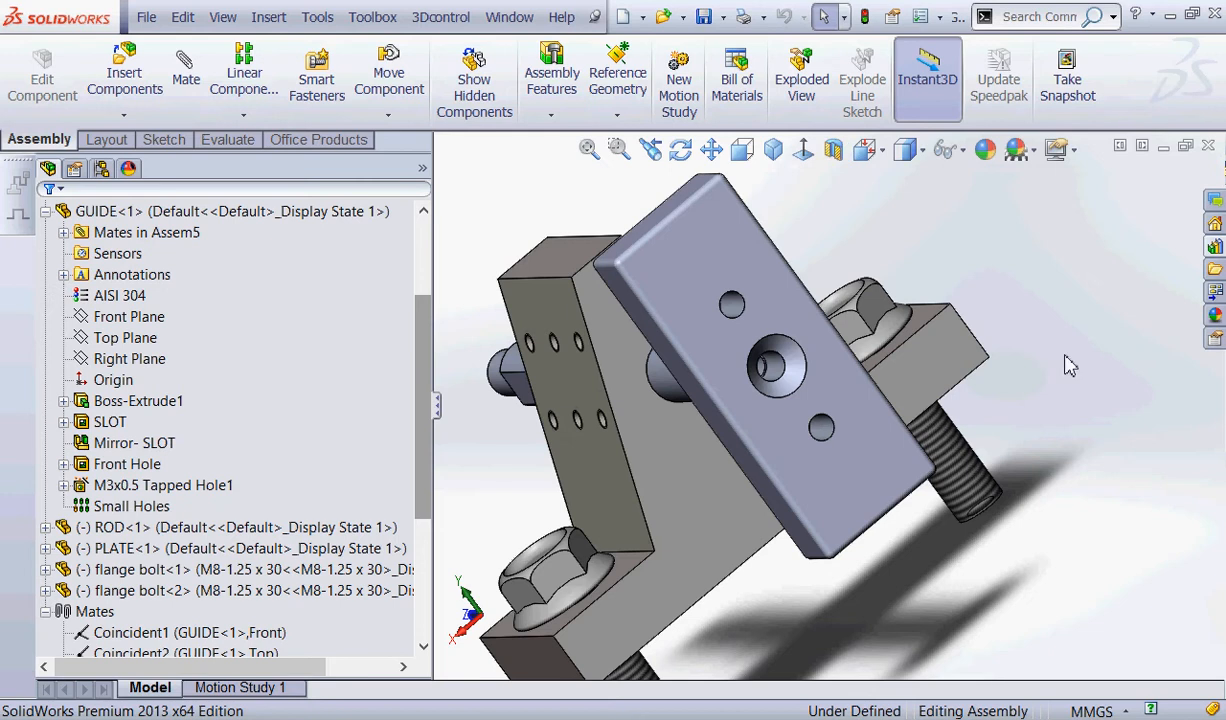
{"action": "left_click", "coordinate": [771, 150]}
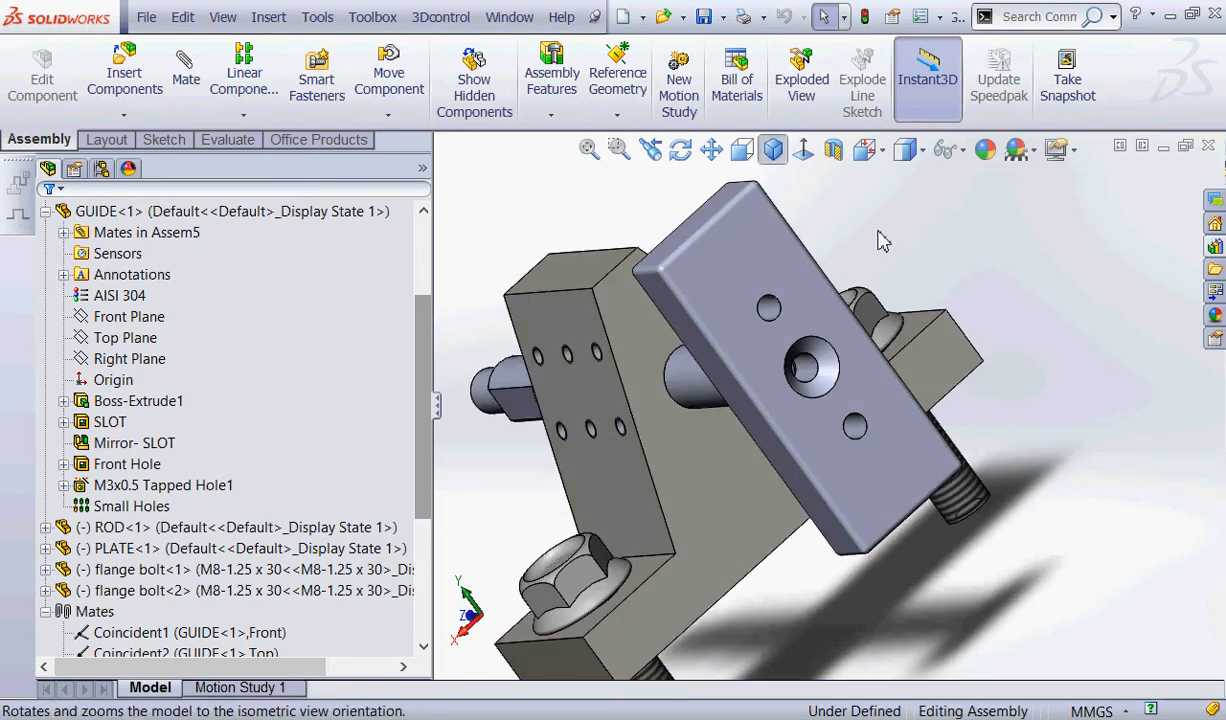
{"action": "middle_click_drag", "start_coordinate": [1022, 403], "coordinate": [870, 330]}
{"action": "middle_click_drag", "start_coordinate": [903, 401], "coordinate": [920, 402]}
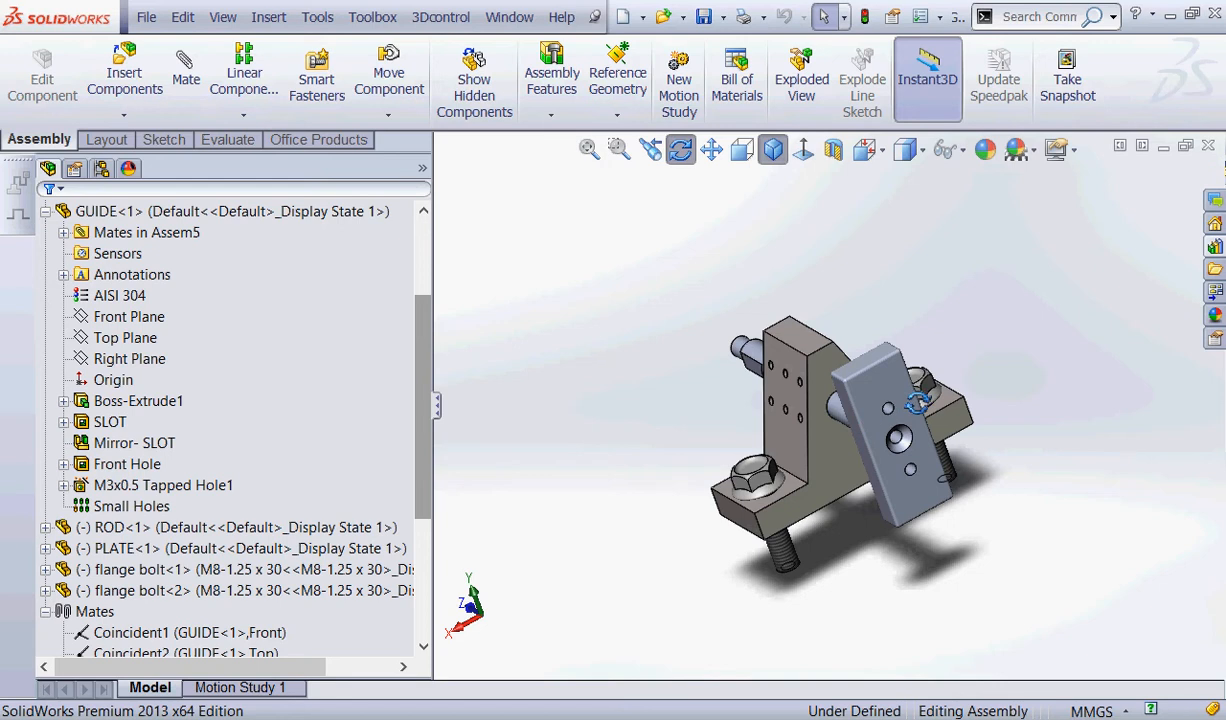
{"action": "left_click_drag", "start_coordinate": [416, 338], "coordinate": [536, 235]}
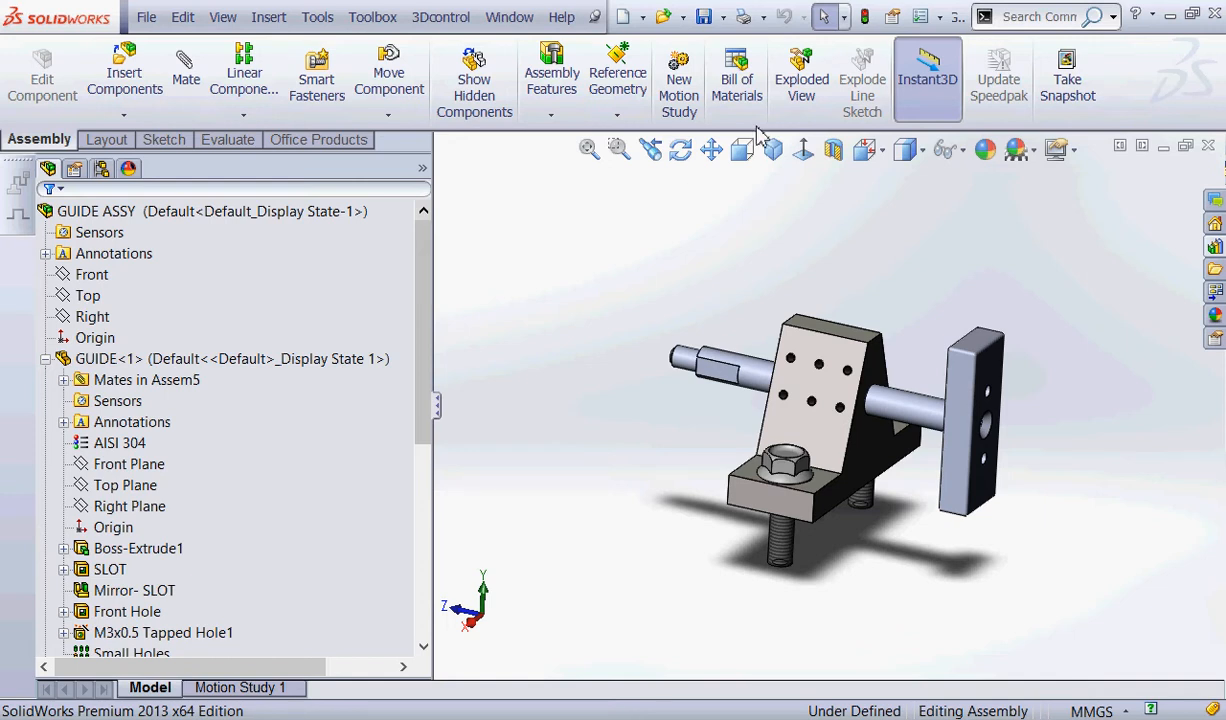
{"action": "mouse_move", "coordinate": [1221, 222]}
{"action": "left_mouse_down"}
{"action": "mouse_move", "coordinate": [1188, 249]}
{"action": "mouse_move", "coordinate": [1220, 223]}
{"action": "left_mouse_up"}
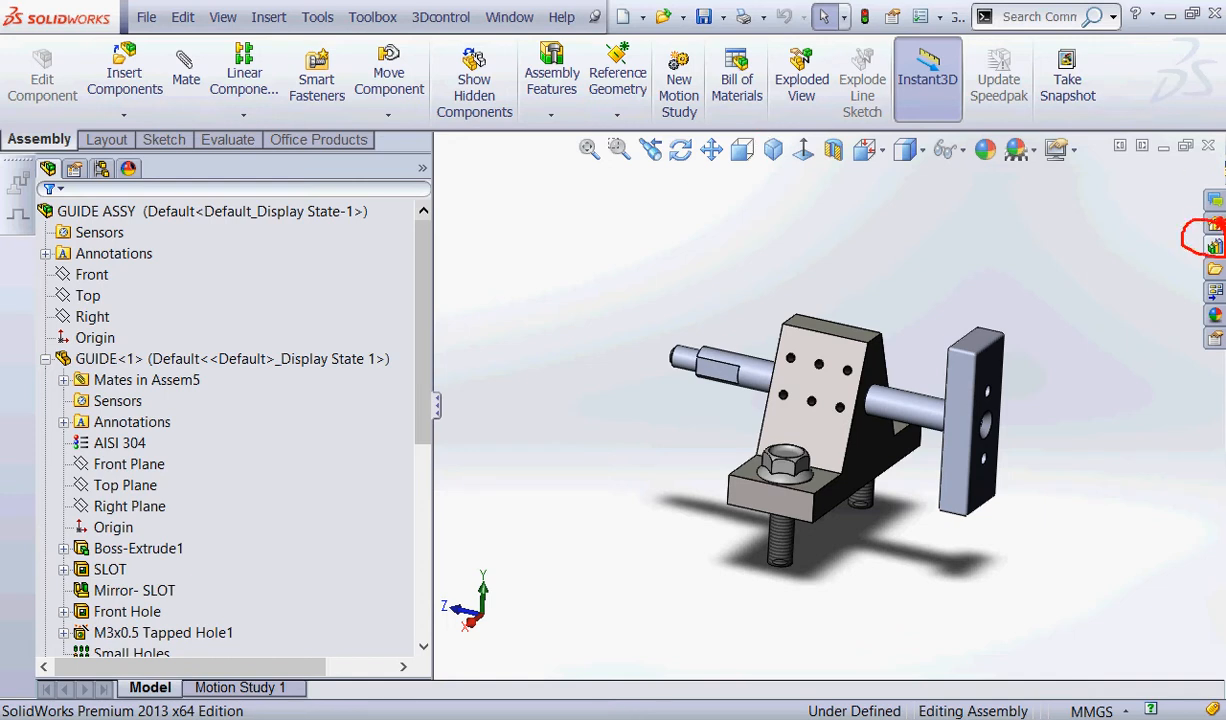
{"action": "mouse_move", "coordinate": [1050, 245]}
{"action": "left_mouse_down"}
{"action": "mouse_move", "coordinate": [1036, 205]}
{"action": "mouse_move", "coordinate": [1192, 245]}
{"action": "mouse_move", "coordinate": [1178, 257]}
{"action": "left_mouse_up"}
{"action": "key", "text": "Escape"}
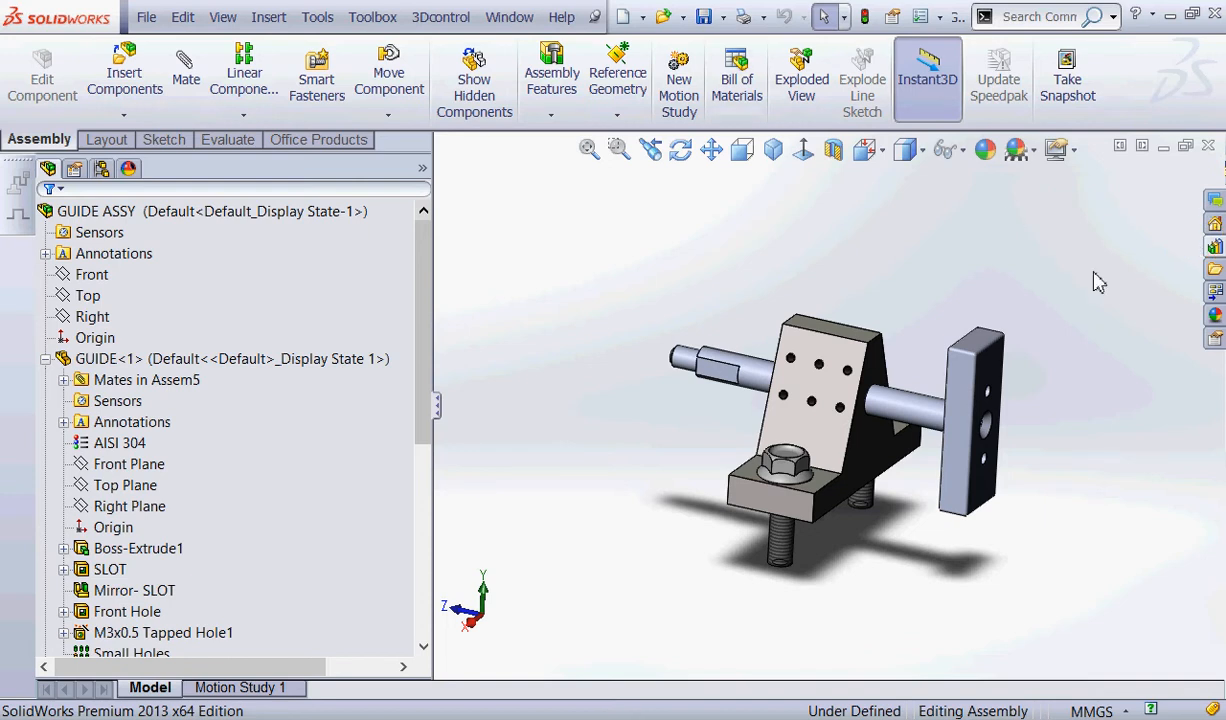
Open the Design Library, widen it and pin it open, and collapse the Design Library folder tree.
{"action": "left_click", "coordinate": [1215, 247]}
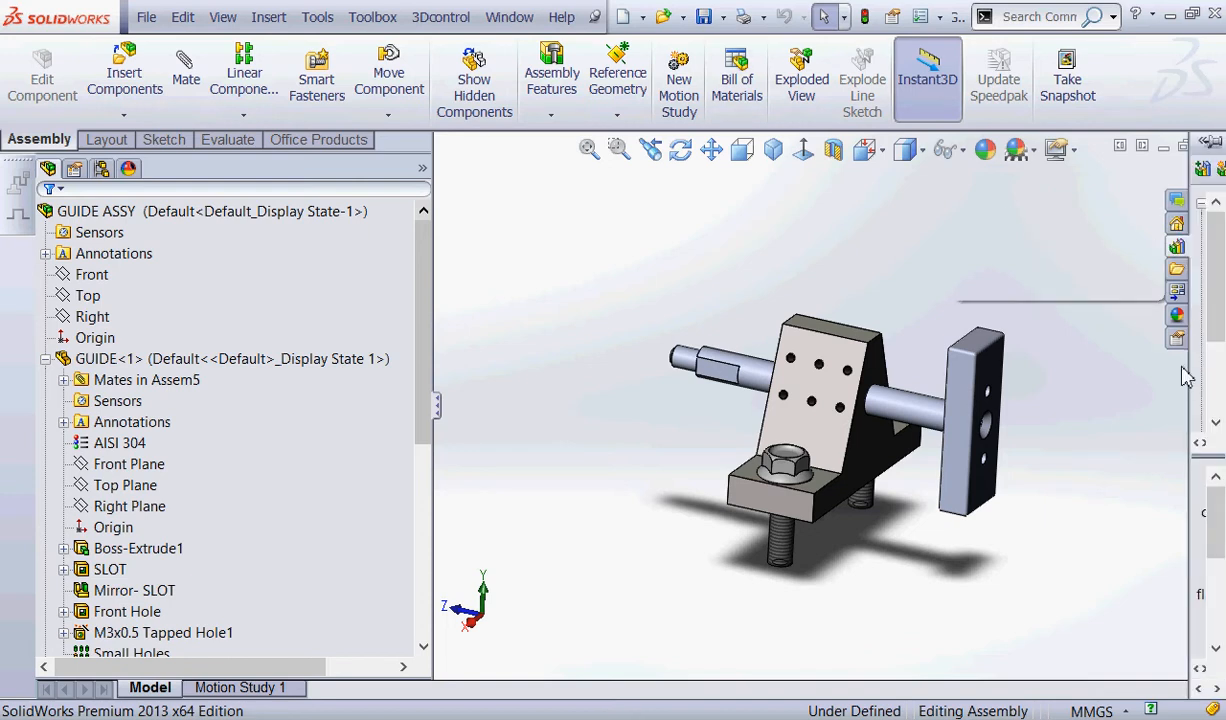
{"action": "left_click_drag", "start_coordinate": [1190, 358], "coordinate": [1020, 362]}
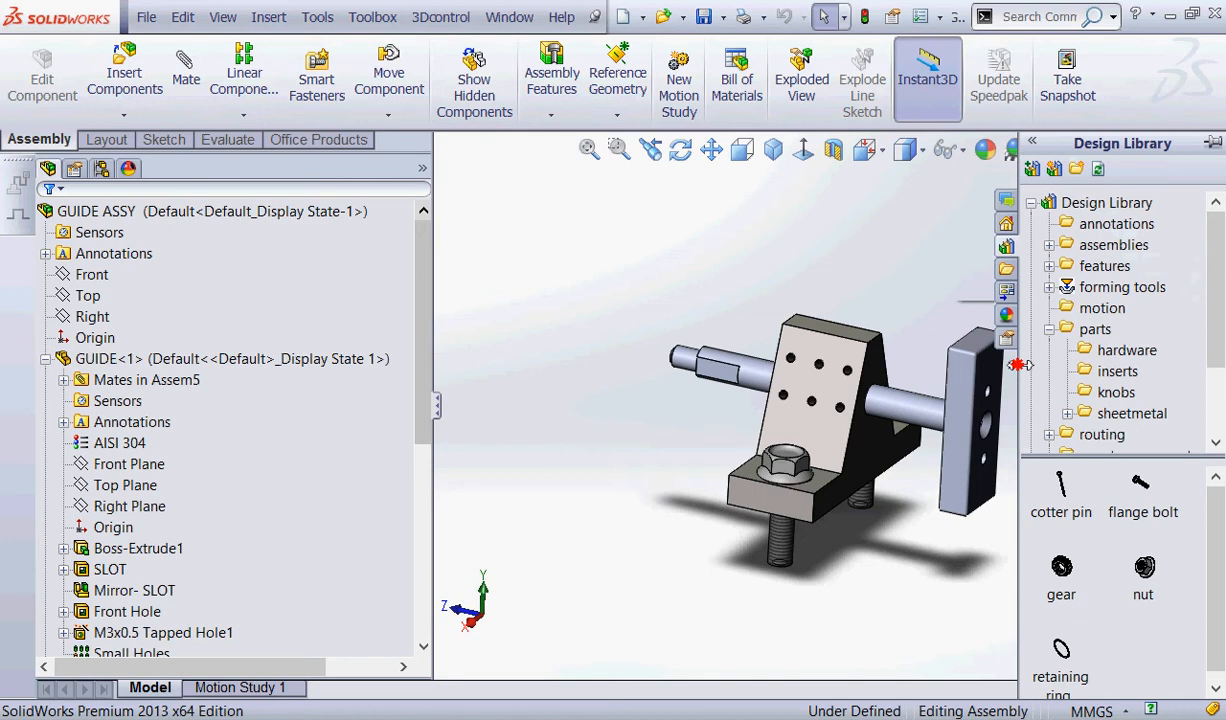
{"action": "left_click", "coordinate": [1212, 143]}
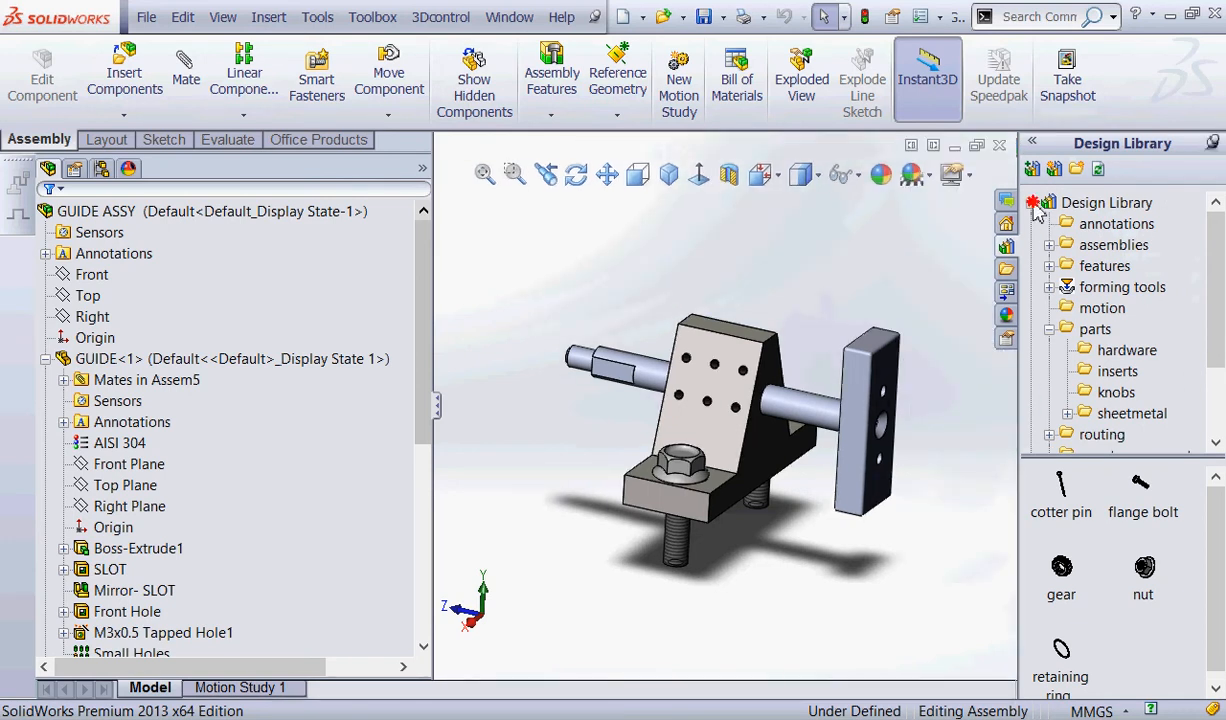
{"action": "left_click", "coordinate": [1034, 204]}
{"action": "key", "text": "ctrl+2"}
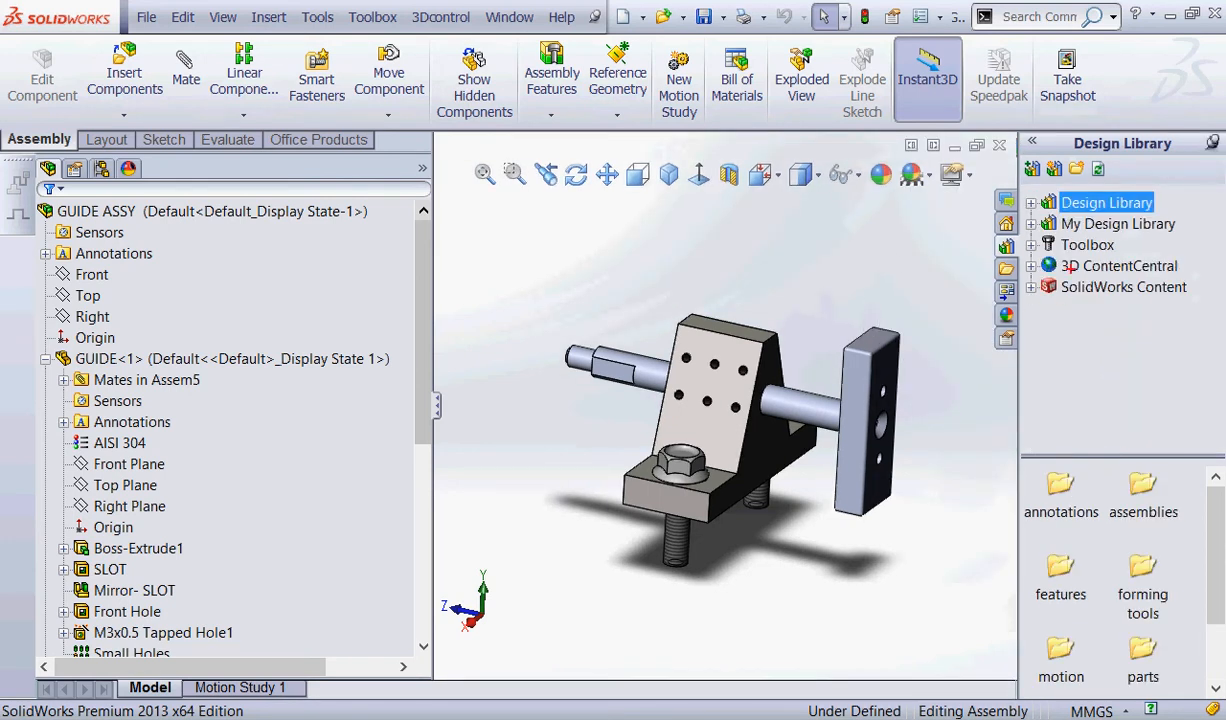
{"action": "mouse_move", "coordinate": [1017, 256]}
{"action": "left_mouse_down"}
{"action": "mouse_move", "coordinate": [996, 224]}
{"action": "mouse_move", "coordinate": [1027, 259]}
{"action": "left_mouse_up"}
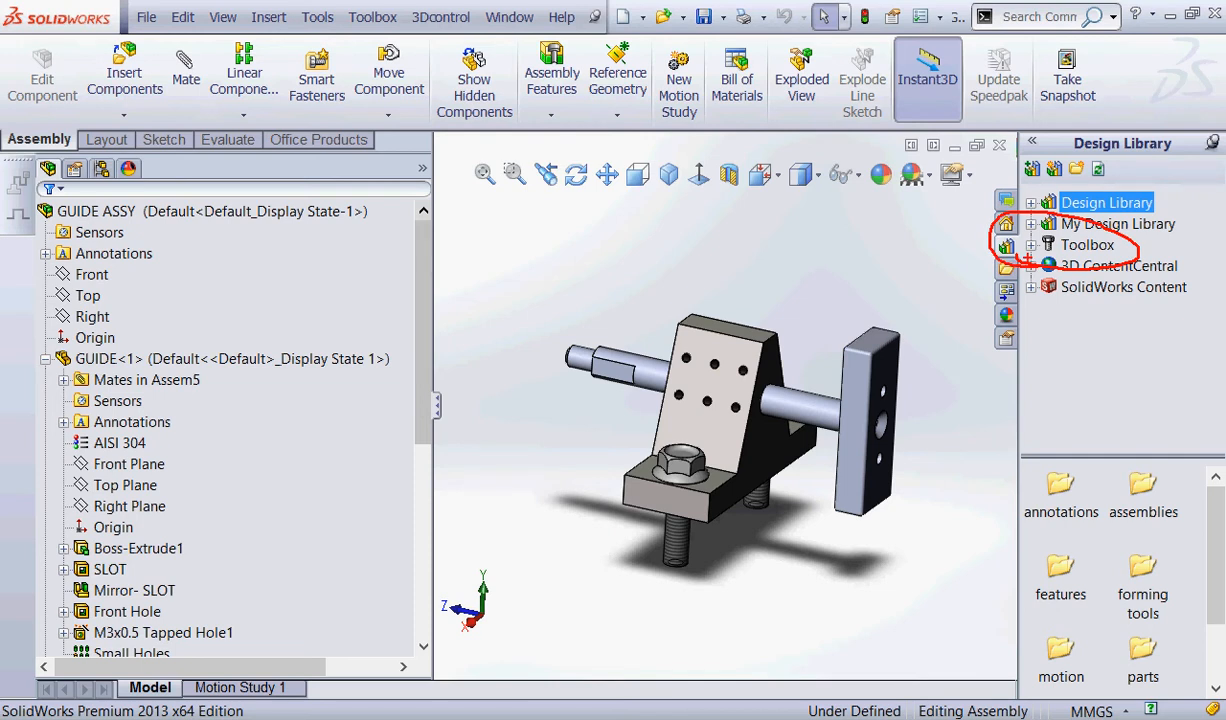
{"action": "key", "text": "Escape"}
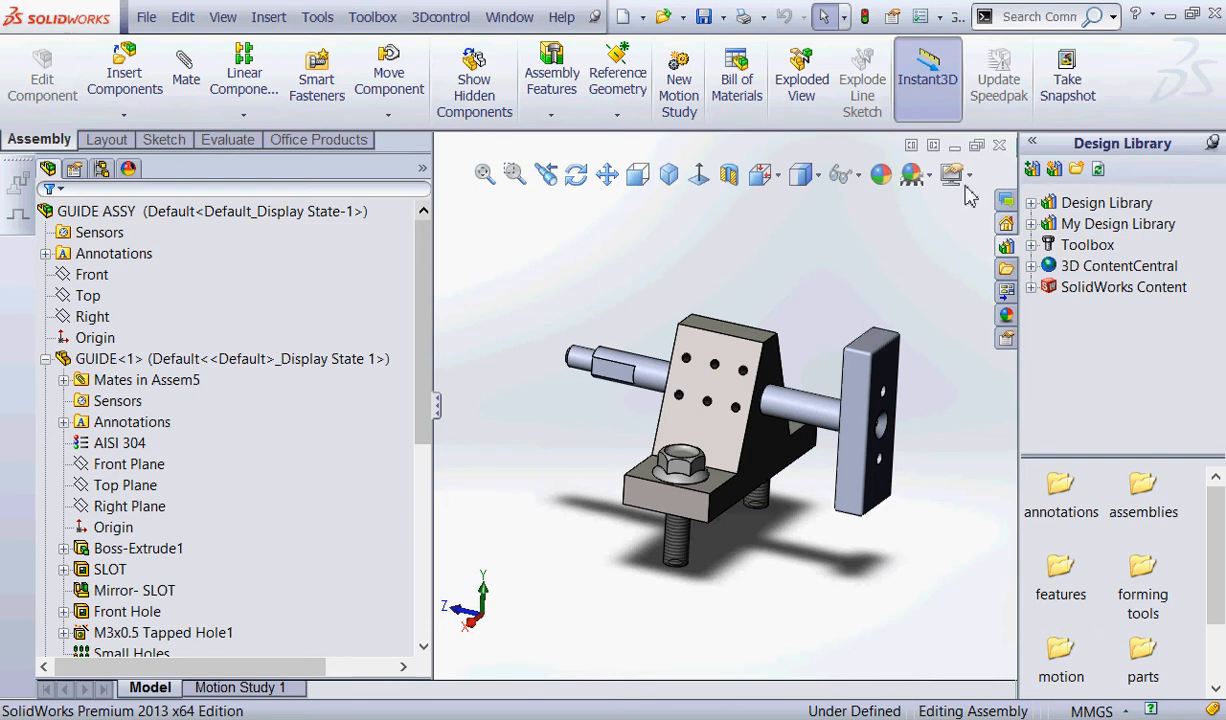
Show the Socket Head Screws under Bolts and Screws in the Toolbox's ANSI Metric standard, with the library widened.
{"action": "left_click", "coordinate": [1033, 247]}
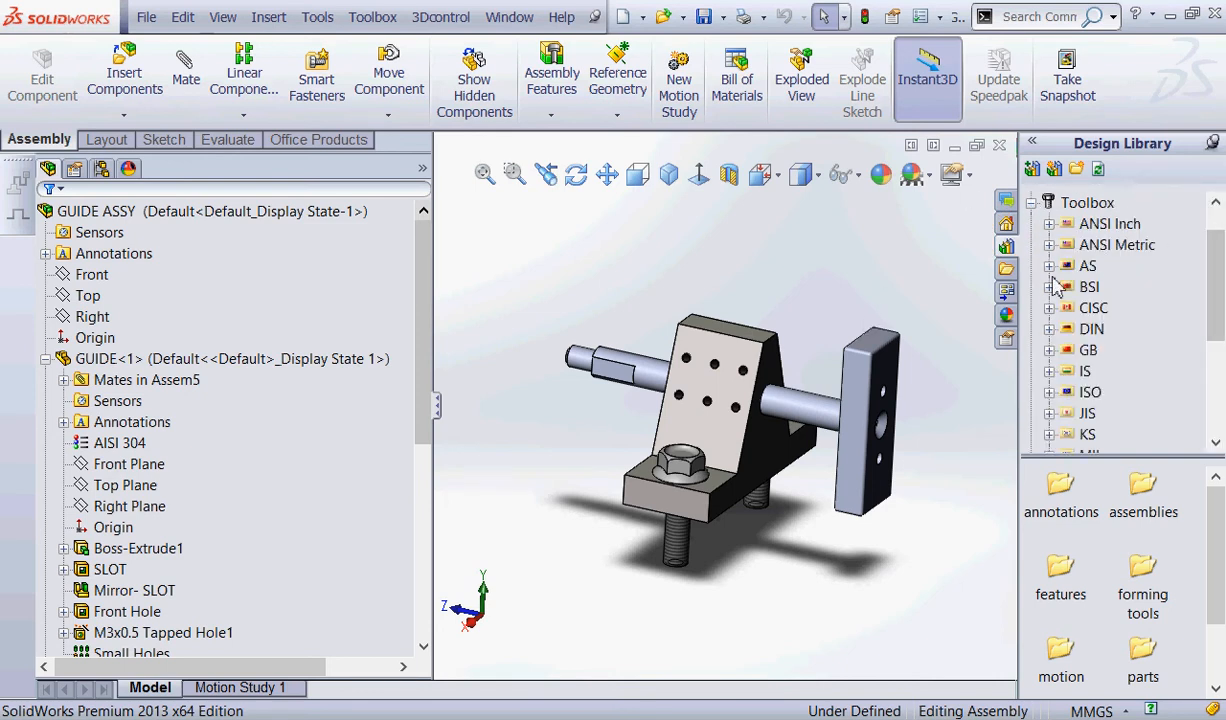
{"action": "left_click", "coordinate": [1049, 246]}
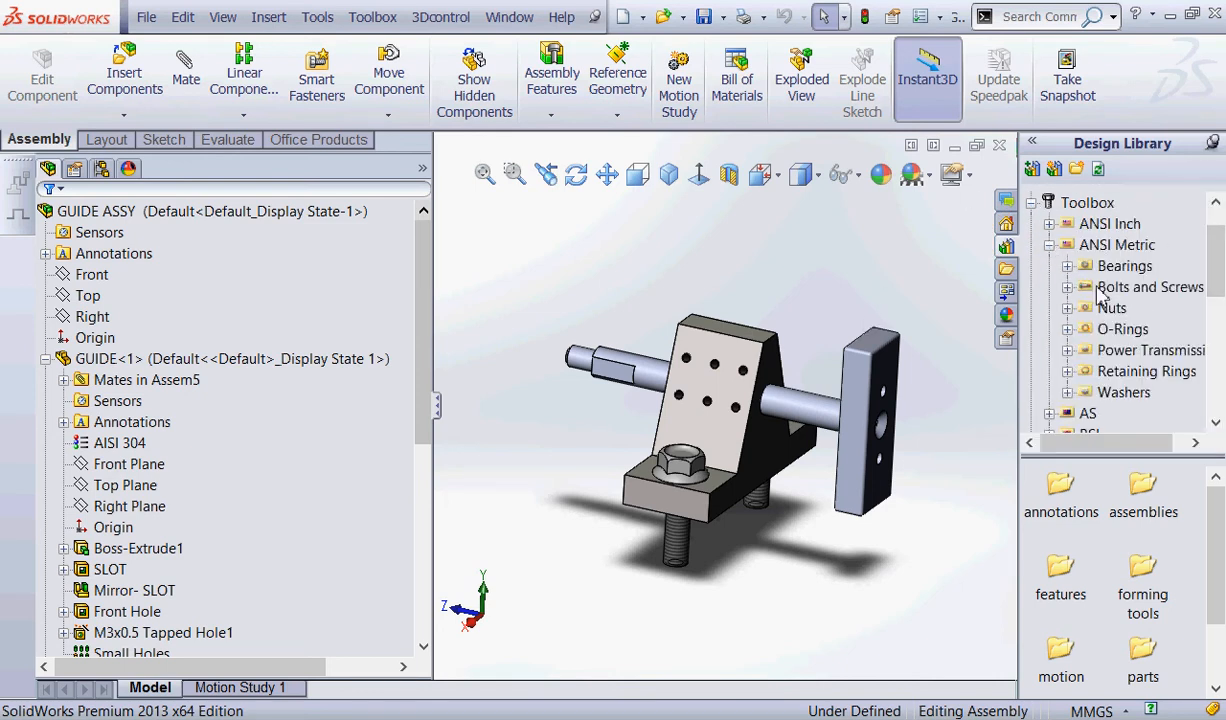
{"action": "left_click", "coordinate": [1067, 287]}
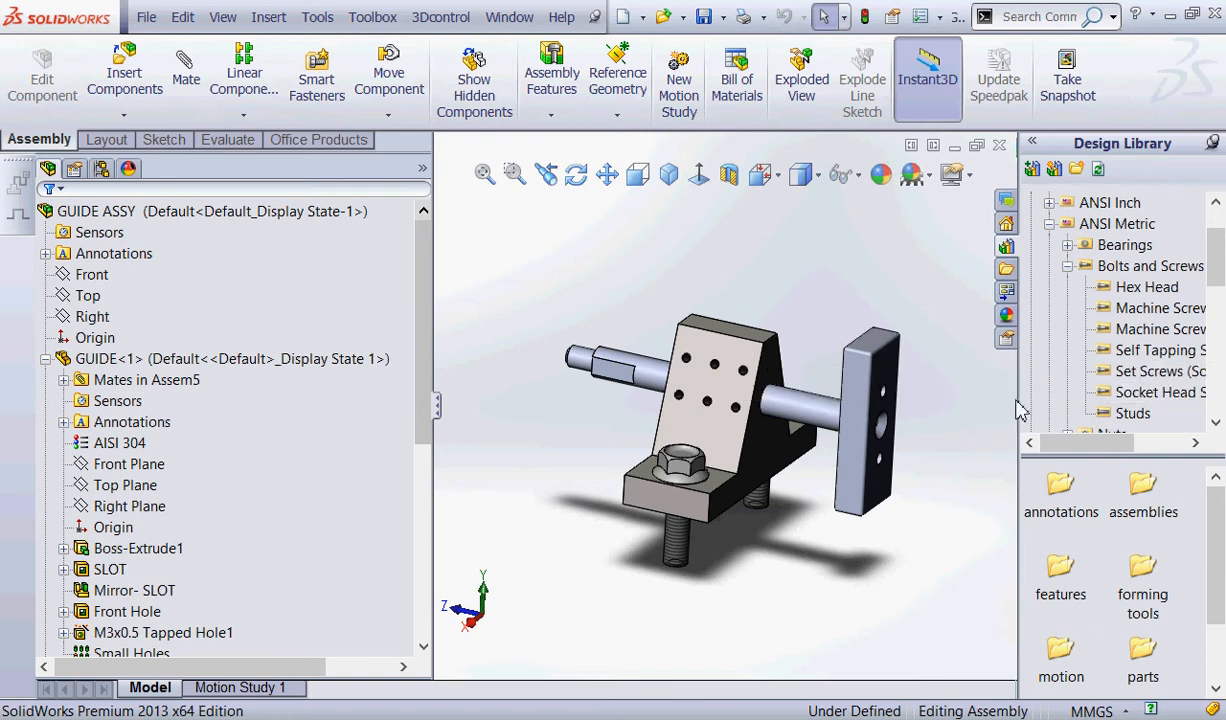
{"action": "left_click_drag", "start_coordinate": [1019, 405], "coordinate": [920, 402]}
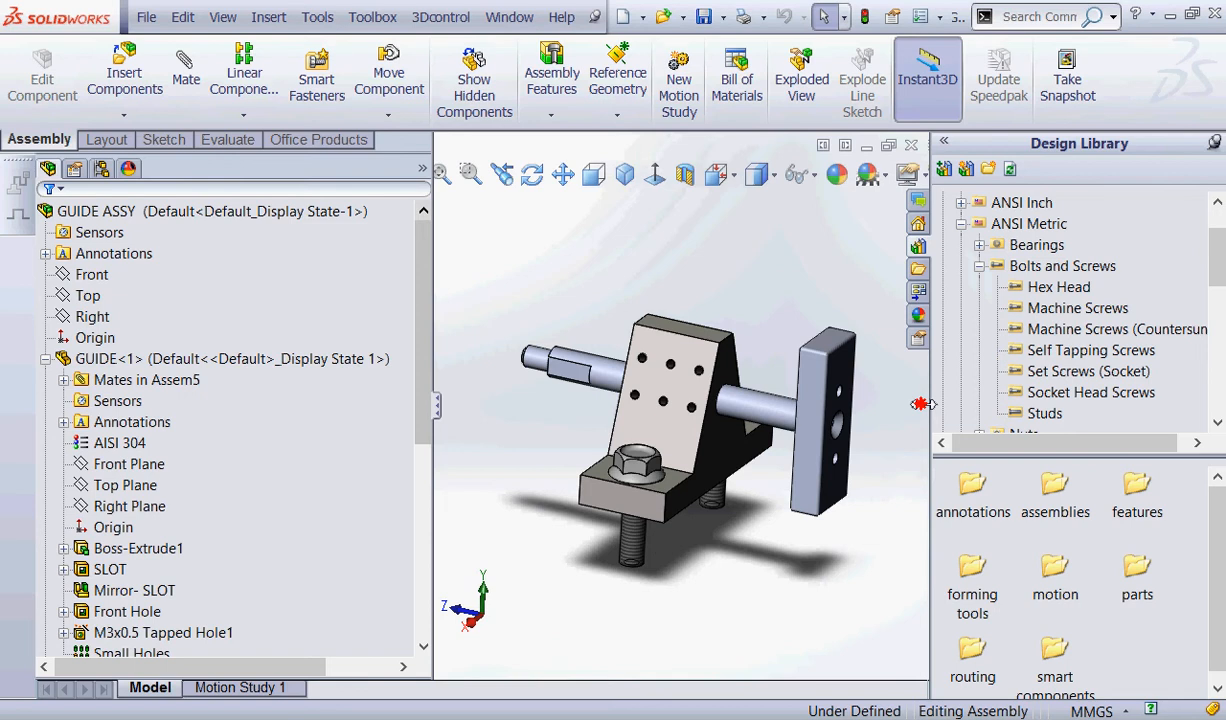
{"action": "left_click", "coordinate": [1095, 392]}
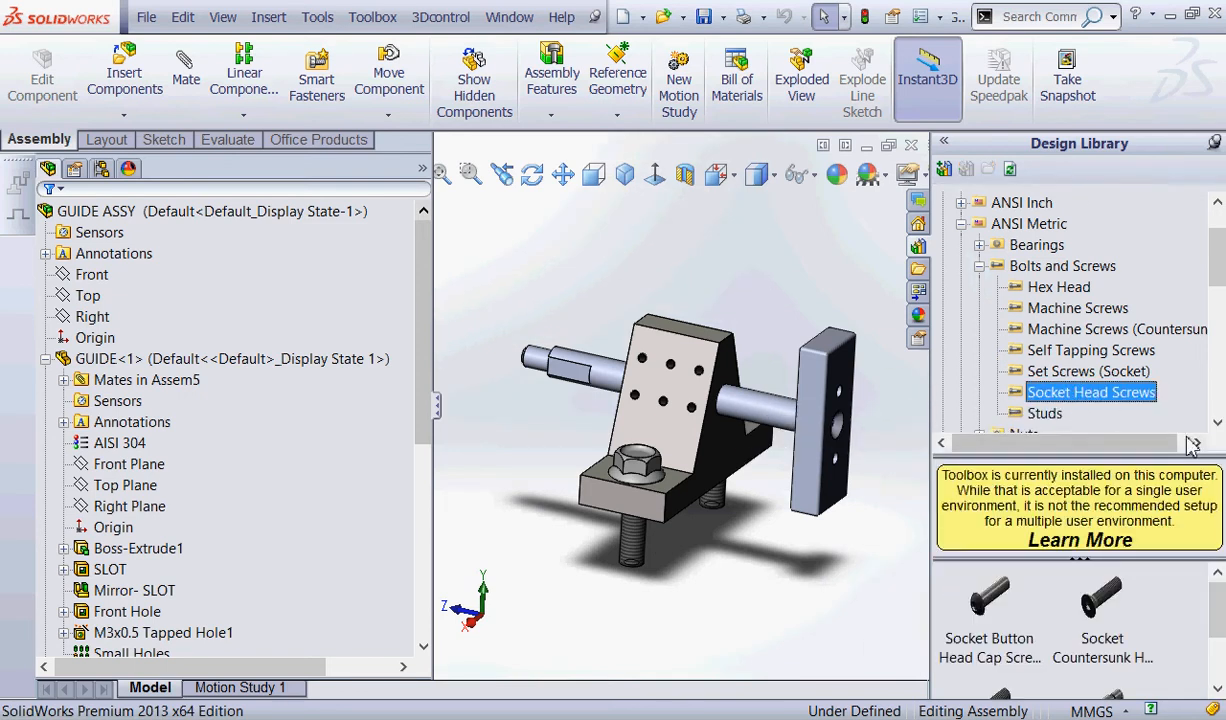
{"action": "mouse_move", "coordinate": [951, 234]}
{"action": "left_mouse_down"}
{"action": "mouse_move", "coordinate": [1062, 247]}
{"action": "mouse_move", "coordinate": [938, 225]}
{"action": "mouse_move", "coordinate": [1003, 242]}
{"action": "mouse_move", "coordinate": [990, 262]}
{"action": "left_mouse_up"}
{"action": "left_click_drag", "start_coordinate": [1005, 385], "coordinate": [1010, 368]}
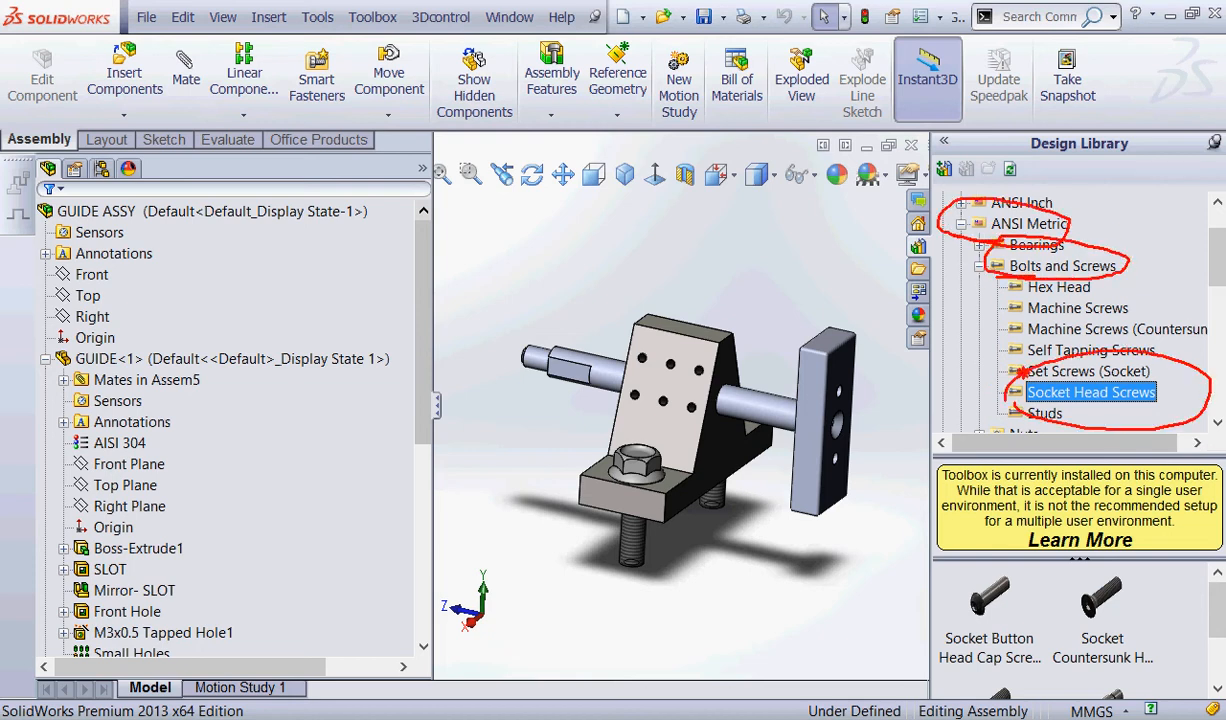
{"action": "mouse_move", "coordinate": [866, 522]}
{"action": "left_mouse_down"}
{"action": "mouse_move", "coordinate": [864, 592]}
{"action": "mouse_move", "coordinate": [950, 604]}
{"action": "mouse_move", "coordinate": [932, 630]}
{"action": "left_mouse_up"}
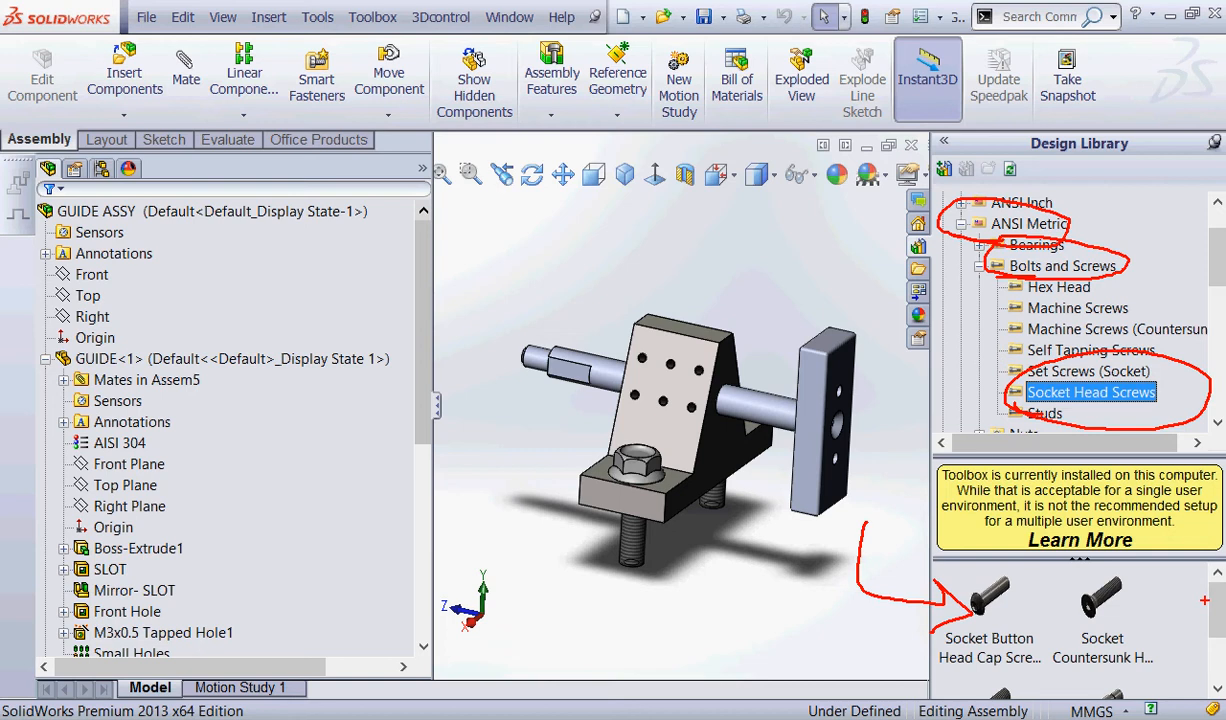
{"action": "mouse_move", "coordinate": [1154, 574]}
{"action": "left_mouse_down"}
{"action": "mouse_move", "coordinate": [983, 606]}
{"action": "mouse_move", "coordinate": [1176, 573]}
{"action": "left_mouse_up"}
{"action": "mouse_move", "coordinate": [942, 655]}
{"action": "left_mouse_down"}
{"action": "mouse_move", "coordinate": [952, 632]}
{"action": "mouse_move", "coordinate": [995, 605]}
{"action": "mouse_move", "coordinate": [1060, 601]}
{"action": "mouse_move", "coordinate": [1056, 631]}
{"action": "left_mouse_up"}
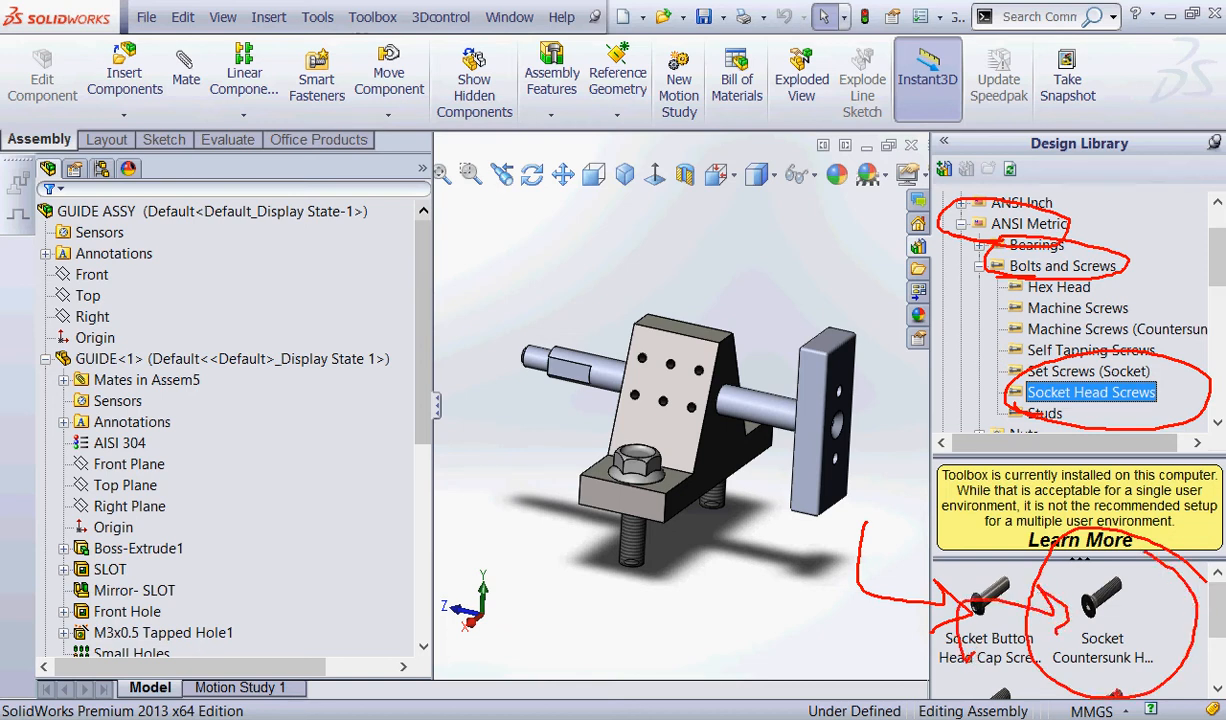
{"action": "mouse_move", "coordinate": [845, 440]}
{"action": "left_mouse_down"}
{"action": "mouse_move", "coordinate": [838, 412]}
{"action": "mouse_move", "coordinate": [815, 430]}
{"action": "mouse_move", "coordinate": [871, 432]}
{"action": "left_mouse_up"}
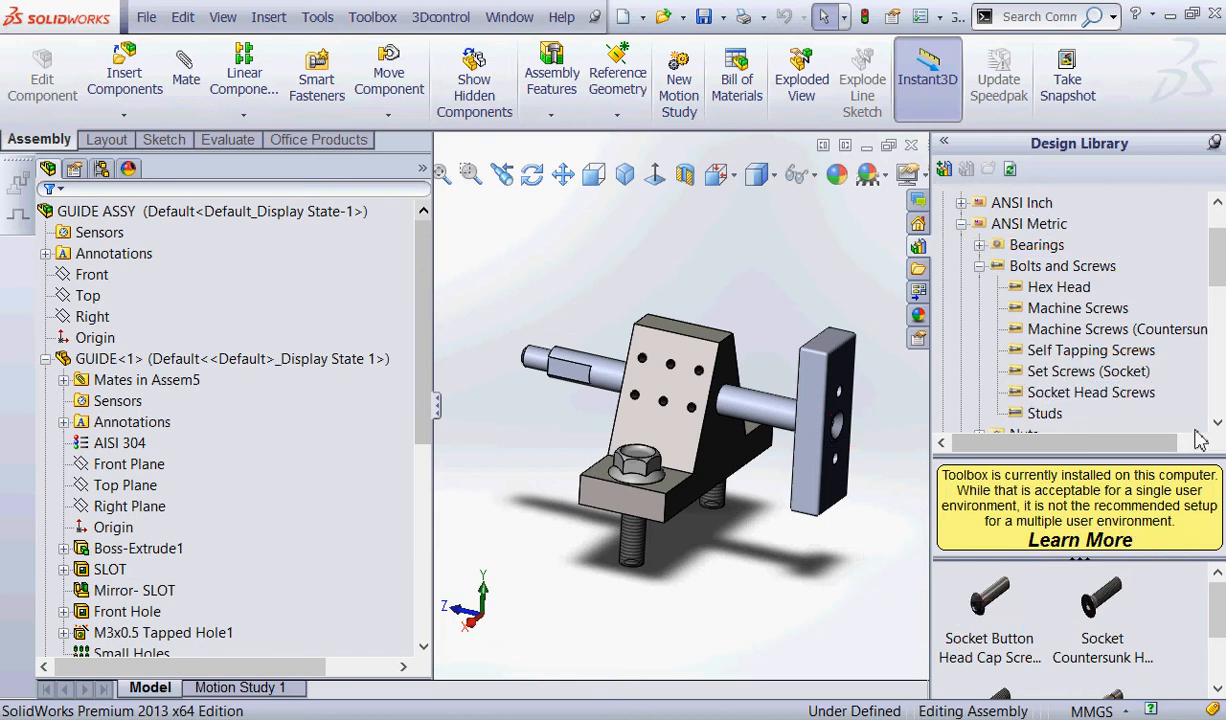
Insert a Socket Countersunk Head Cap Screw from the Toolbox into the countersunk centre hole on PLATE's outer face.
{"action": "mouse_move", "coordinate": [870, 545]}
{"action": "middle_mouse_down"}
{"action": "mouse_move", "coordinate": [864, 566]}
{"action": "mouse_move", "coordinate": [814, 522]}
{"action": "mouse_move", "coordinate": [807, 442]}
{"action": "middle_mouse_up"}
{"action": "scroll", "coordinate": [808, 400], "scroll_direction": "down", "scroll_amount": 4}
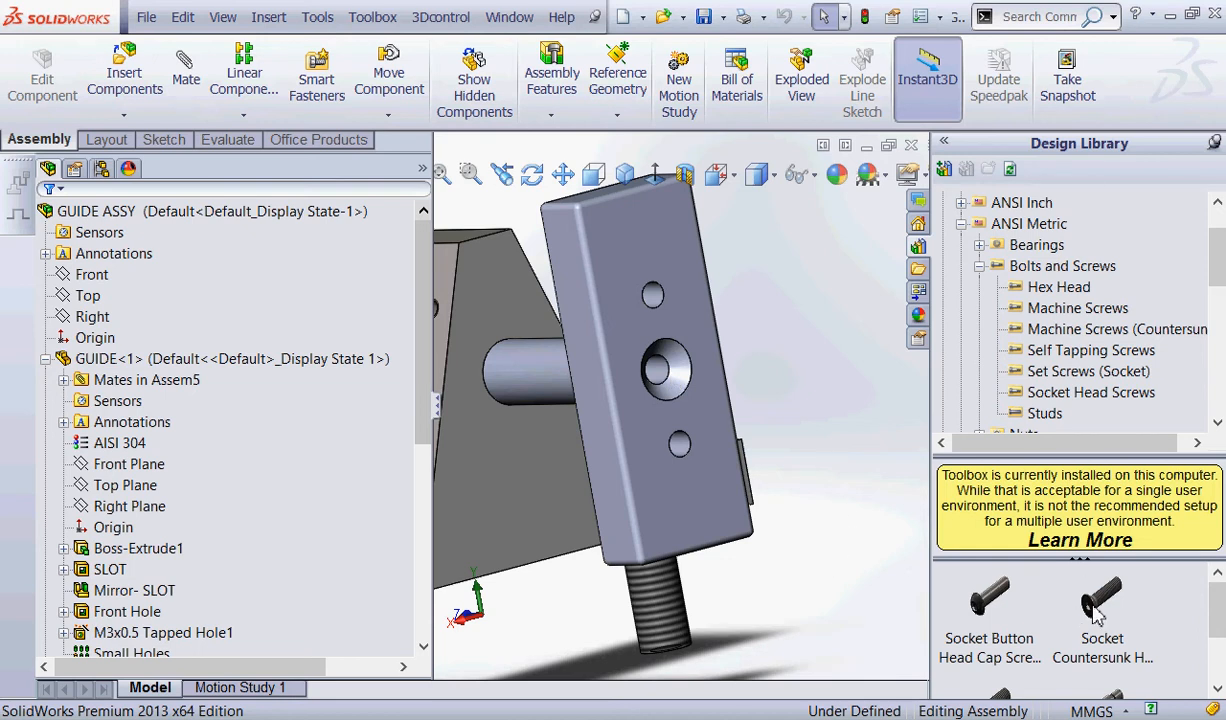
{"action": "scroll", "coordinate": [1095, 606], "scroll_direction": "down", "scroll_amount": 1}
{"action": "mouse_move", "coordinate": [1101, 602]}
{"action": "left_mouse_down"}
{"action": "mouse_move", "coordinate": [796, 424]}
{"action": "mouse_move", "coordinate": [635, 388]}
{"action": "mouse_move", "coordinate": [636, 377]}
{"action": "left_mouse_up"}
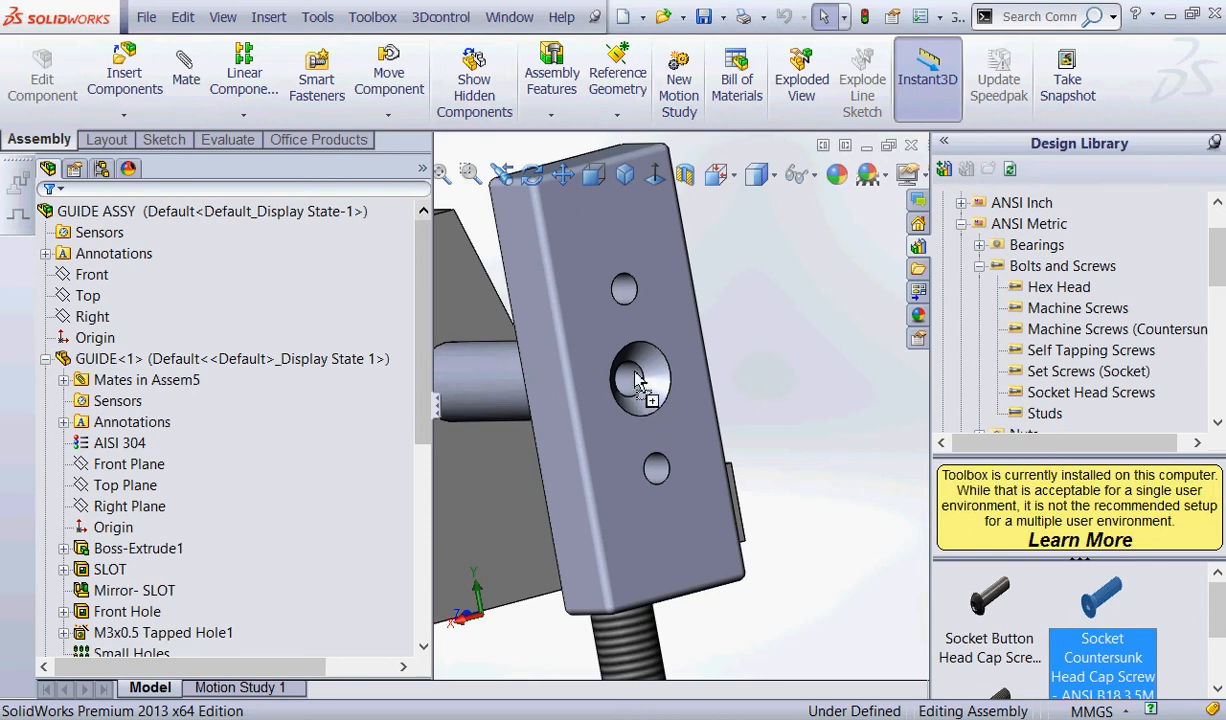
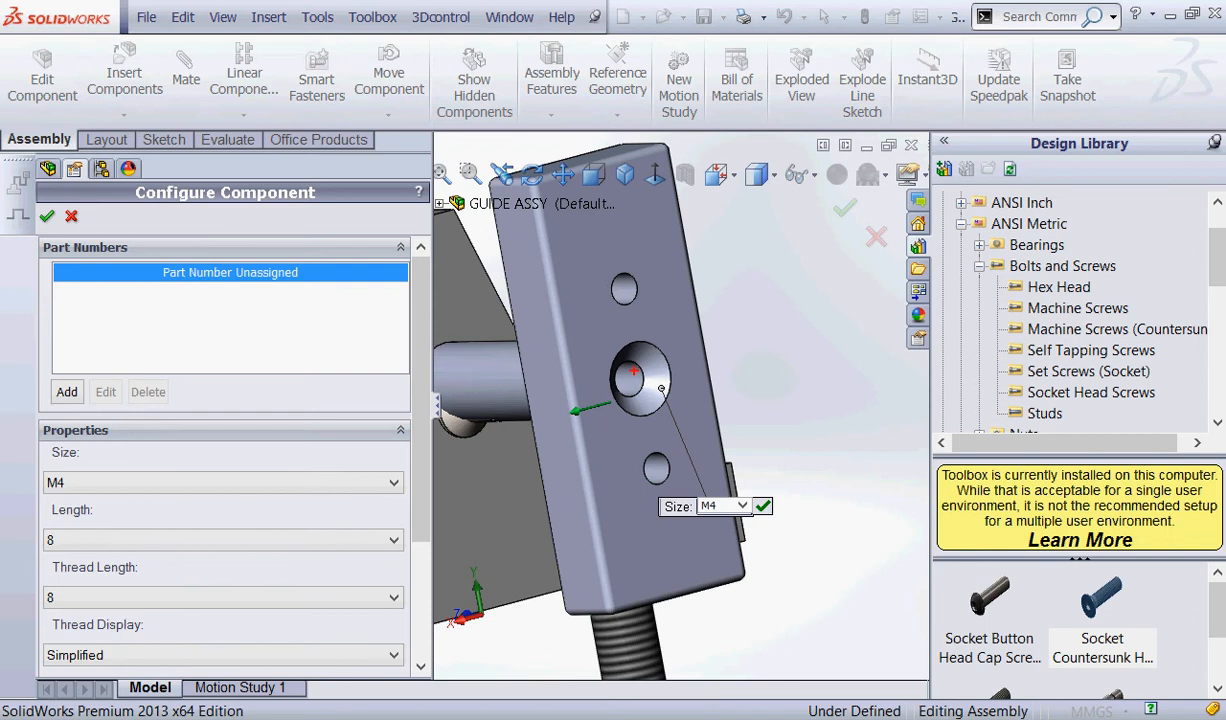
Configure the Socket Countersunk Head Cap Screw with size M4 and length 8, and finish inserting it without adding further copies.
{"action": "mouse_move", "coordinate": [90, 470]}
{"action": "left_mouse_down"}
{"action": "mouse_move", "coordinate": [76, 460]}
{"action": "mouse_move", "coordinate": [68, 527]}
{"action": "mouse_move", "coordinate": [27, 540]}
{"action": "mouse_move", "coordinate": [92, 512]}
{"action": "left_mouse_up"}
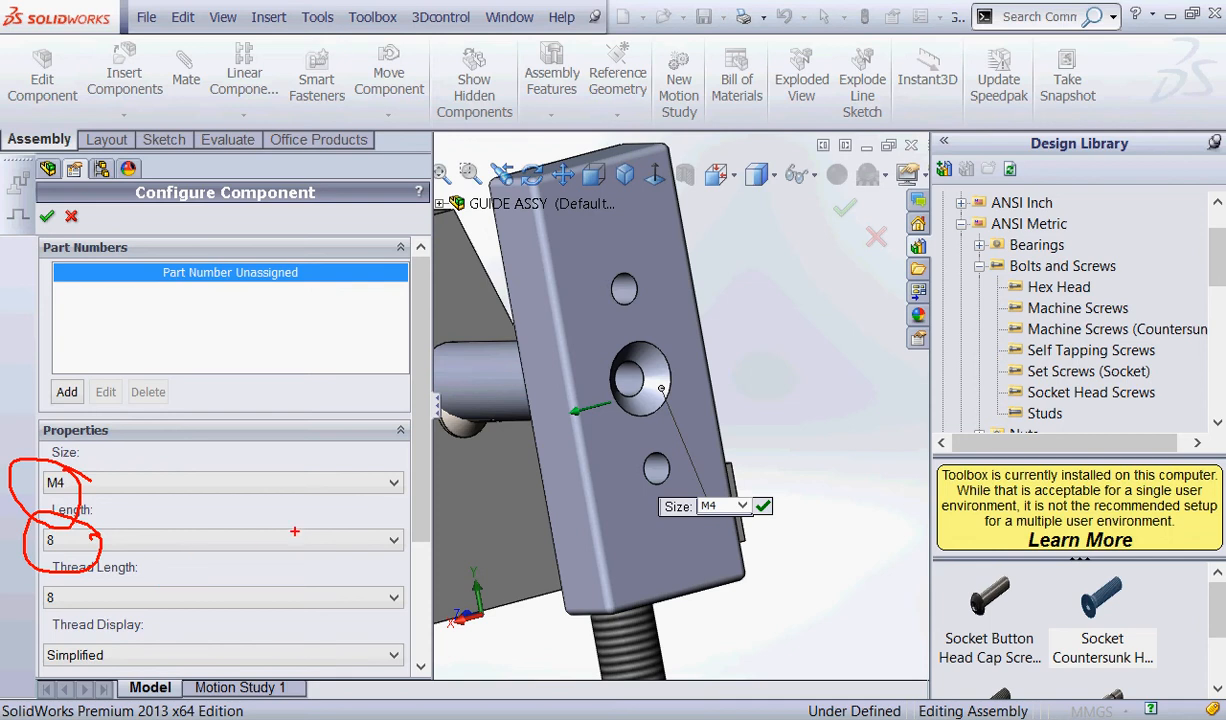
{"action": "mouse_move", "coordinate": [407, 473]}
{"action": "left_mouse_down"}
{"action": "mouse_move", "coordinate": [371, 469]}
{"action": "mouse_move", "coordinate": [413, 491]}
{"action": "mouse_move", "coordinate": [374, 443]}
{"action": "mouse_move", "coordinate": [386, 459]}
{"action": "mouse_move", "coordinate": [389, 448]}
{"action": "left_mouse_up"}
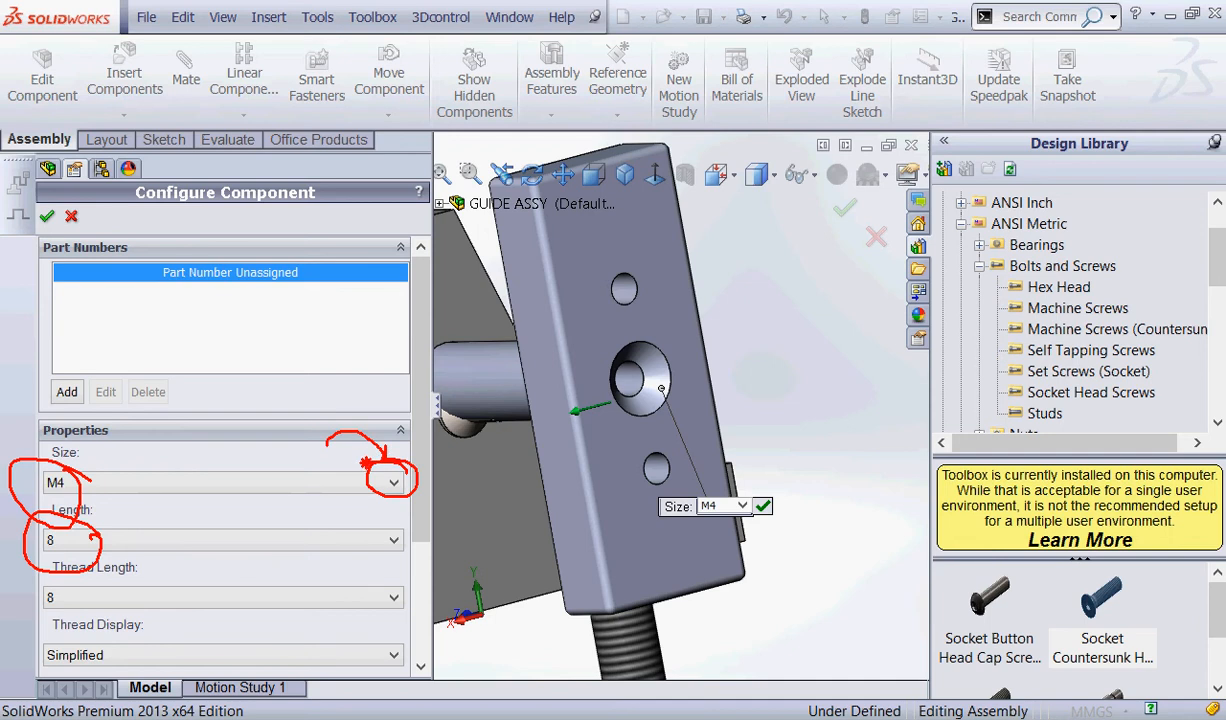
{"action": "key", "text": "Escape"}
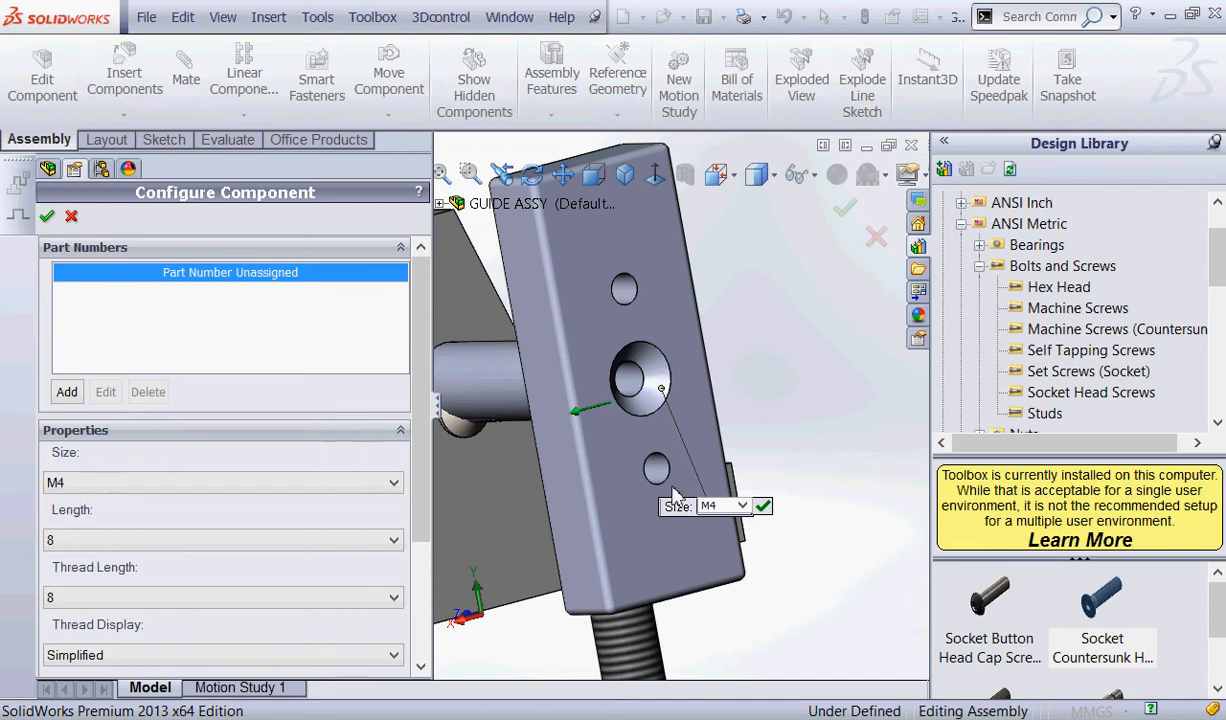
{"action": "left_click", "coordinate": [394, 484]}
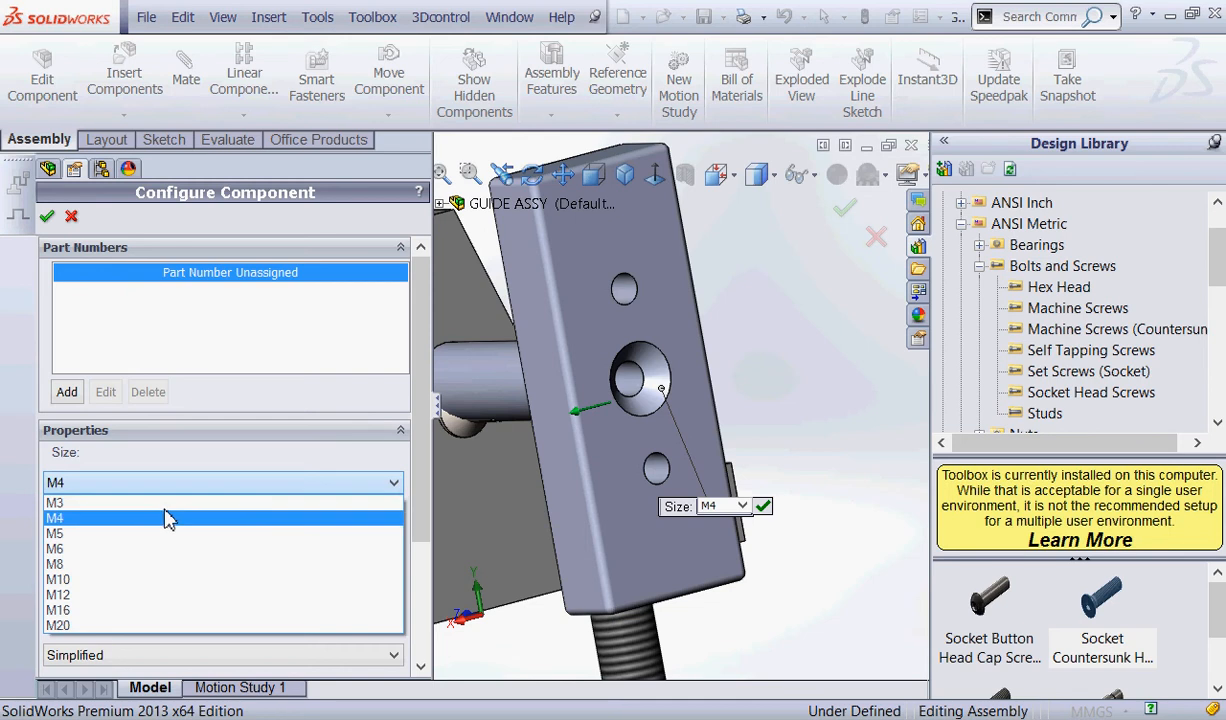
{"action": "left_click", "coordinate": [112, 517]}
{"action": "left_click", "coordinate": [46, 216]}
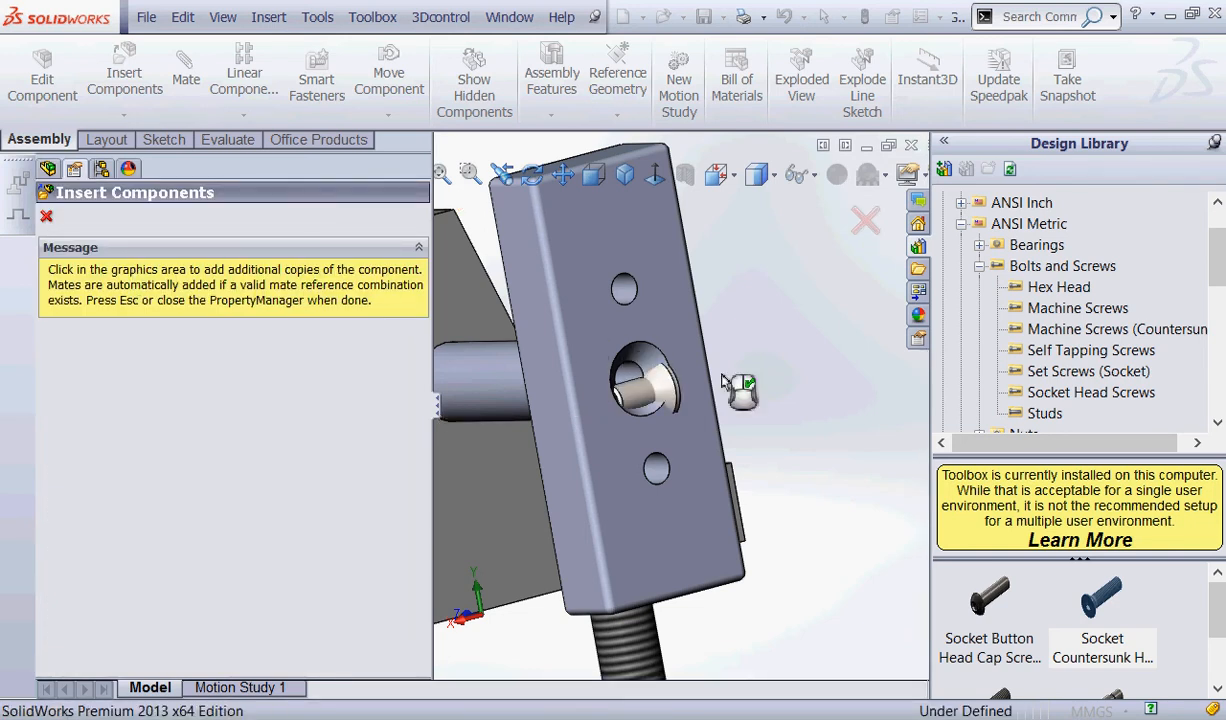
{"action": "left_click", "coordinate": [44, 217]}
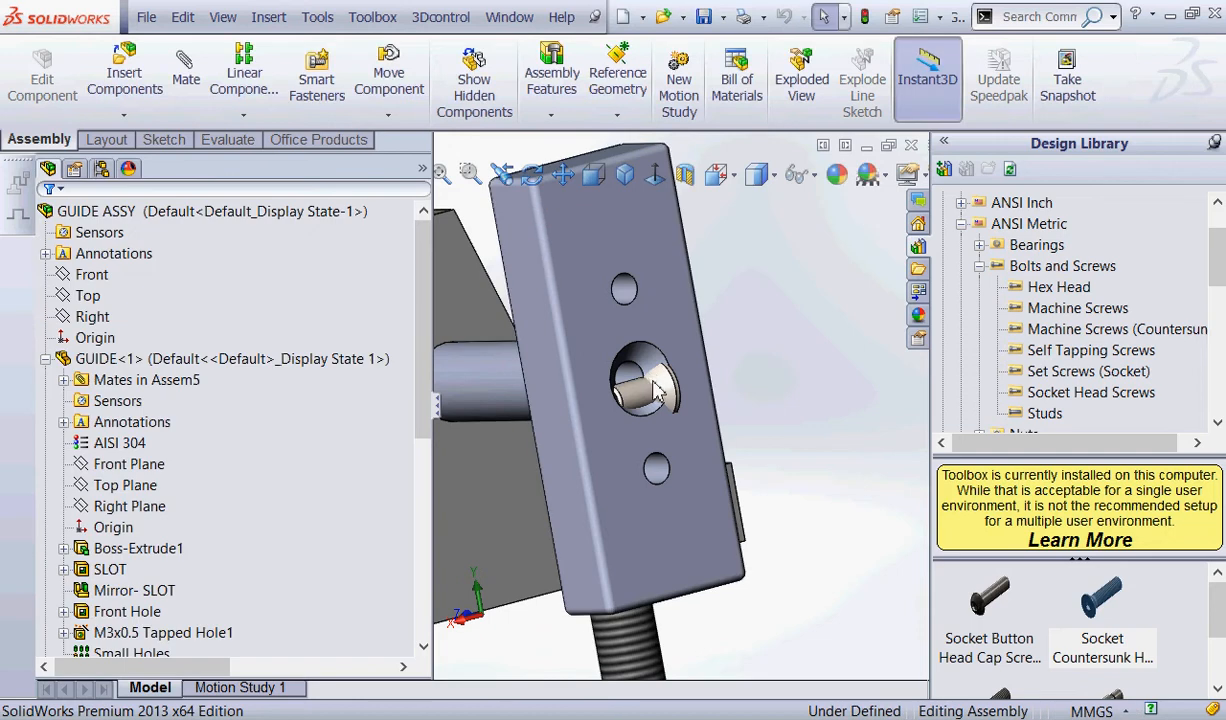
Expand the countersunk screw in the feature tree and move the screw out of PLATE's hole into the free space beside it.
{"action": "left_click", "coordinate": [670, 390]}
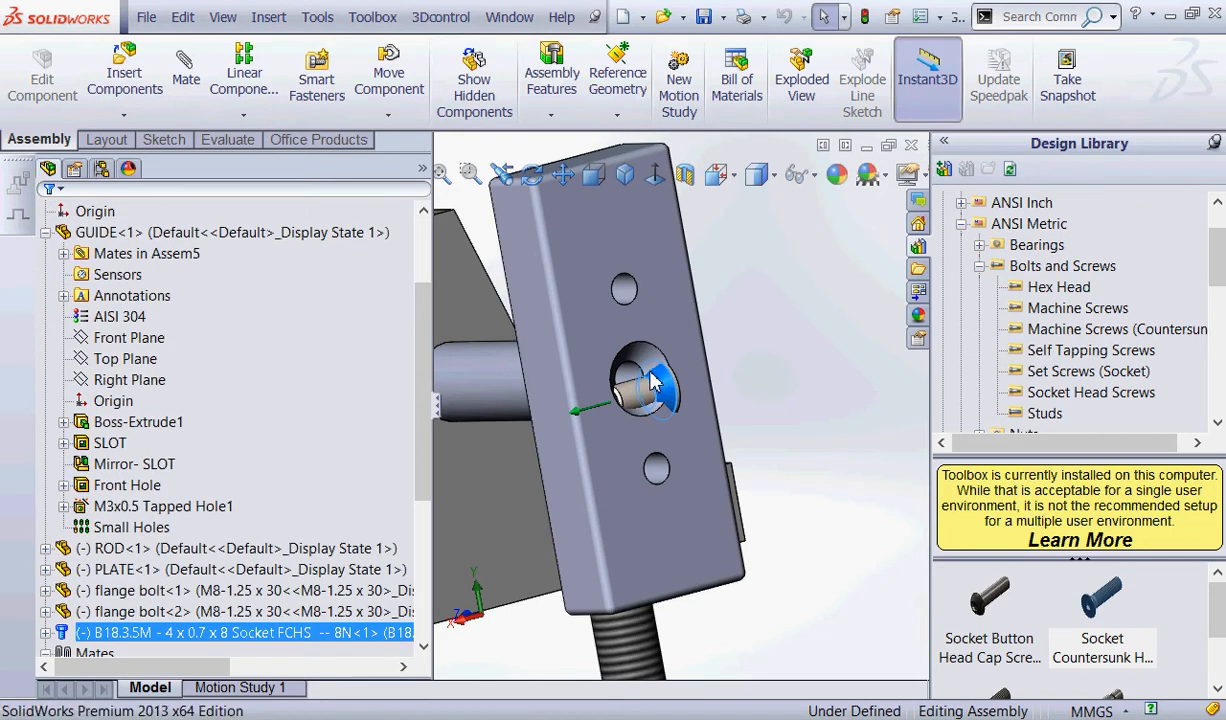
{"action": "left_click", "coordinate": [45, 632]}
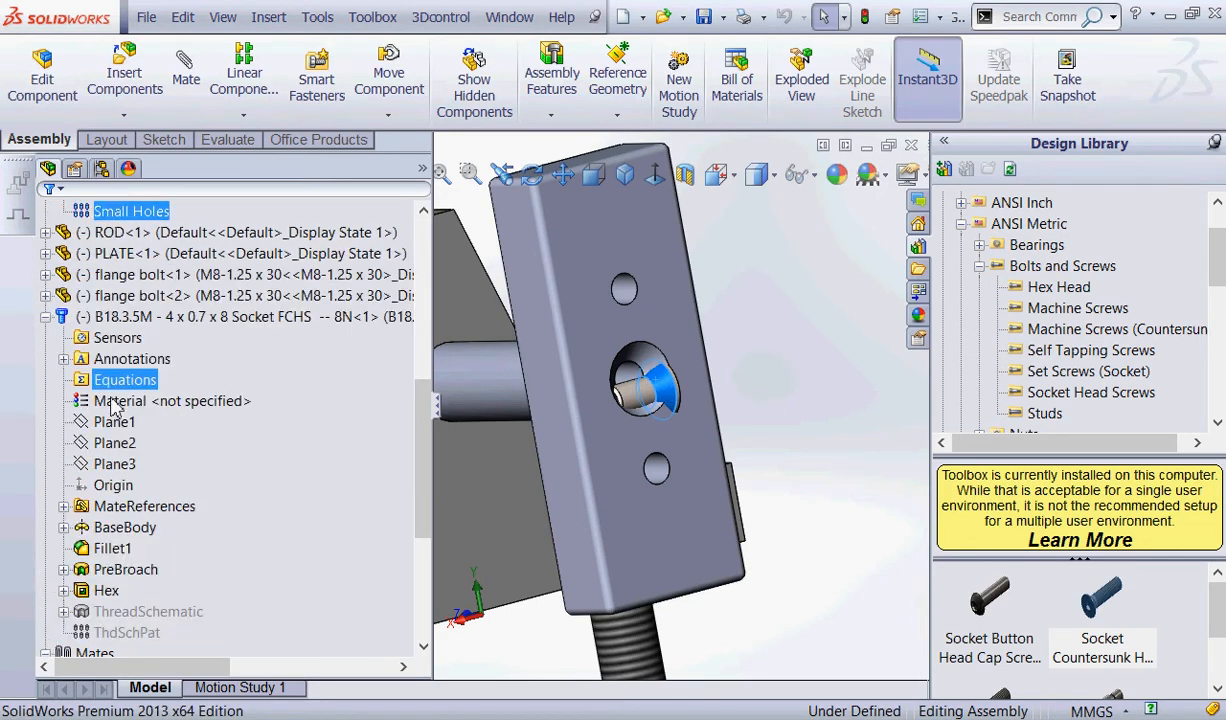
{"action": "left_click", "coordinate": [210, 316]}
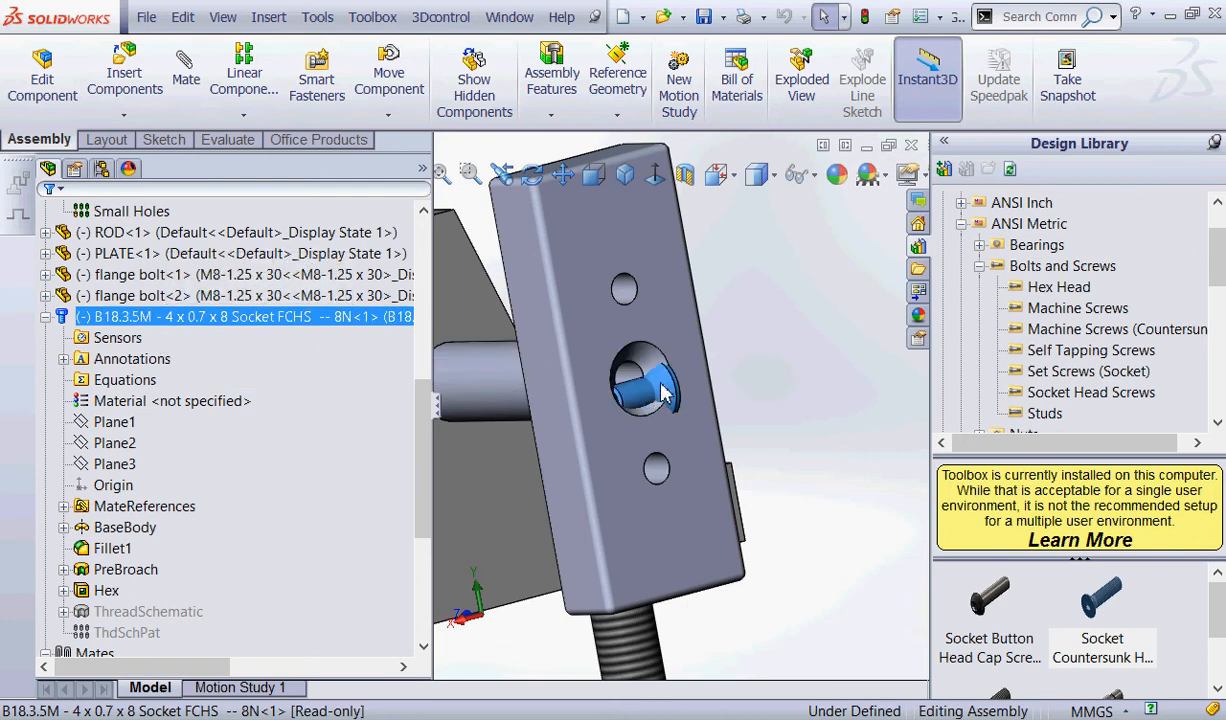
{"action": "right_click_drag", "start_coordinate": [693, 380], "coordinate": [866, 366]}
{"action": "left_click_drag", "start_coordinate": [865, 363], "coordinate": [1057, 413]}
{"action": "left_click", "coordinate": [856, 446]}
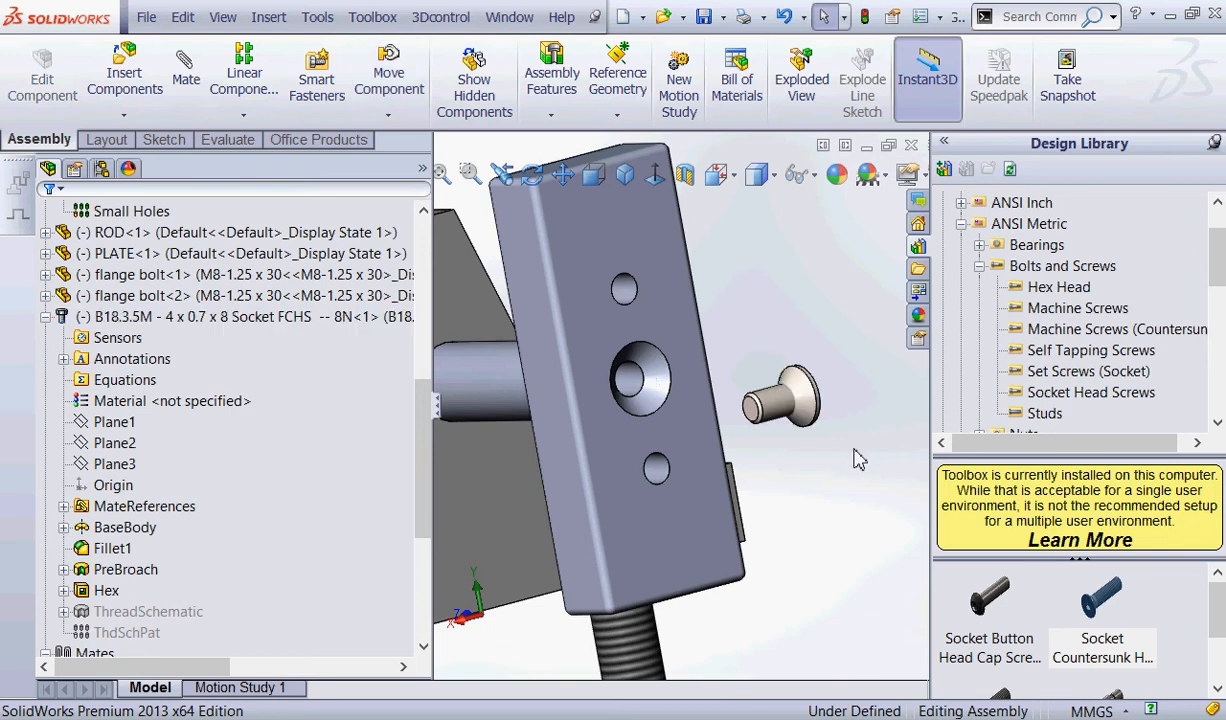
Add a concentric mate between the screw's shank and PLATE's centre hole, flipping the alignment so the shank points into the hole.
{"action": "left_click", "coordinate": [183, 68]}
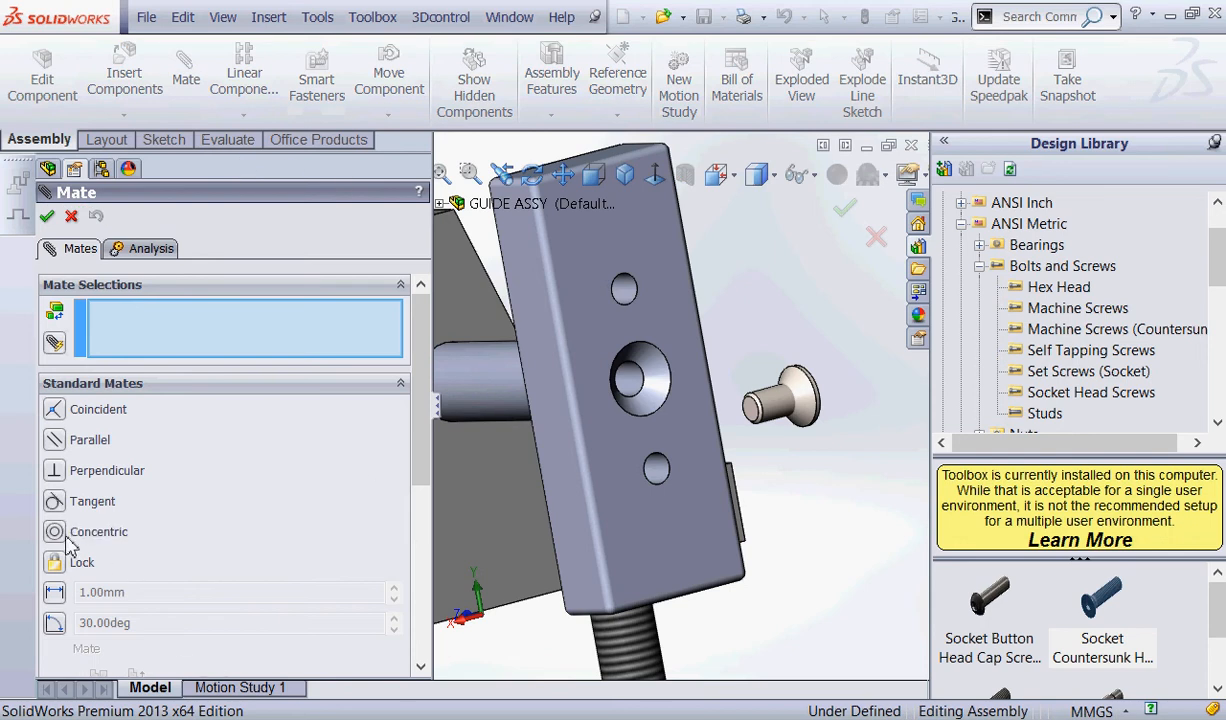
{"action": "left_click", "coordinate": [56, 533]}
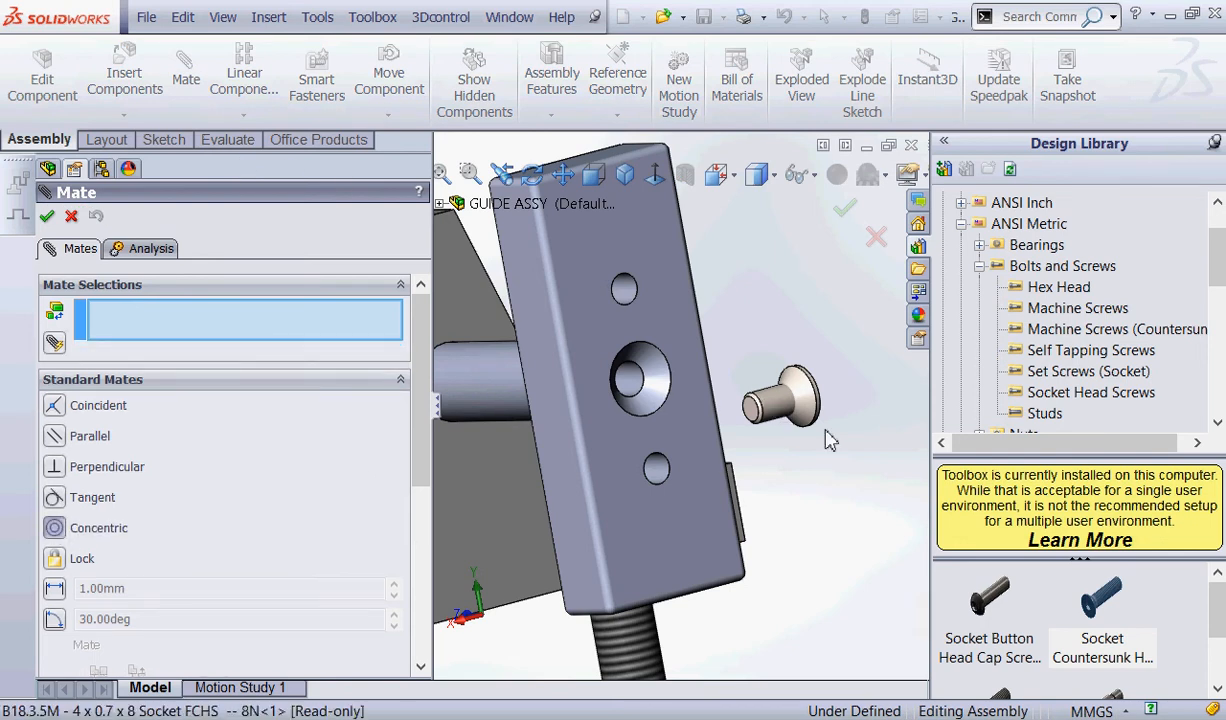
{"action": "left_click", "coordinate": [765, 404]}
{"action": "left_click", "coordinate": [632, 380]}
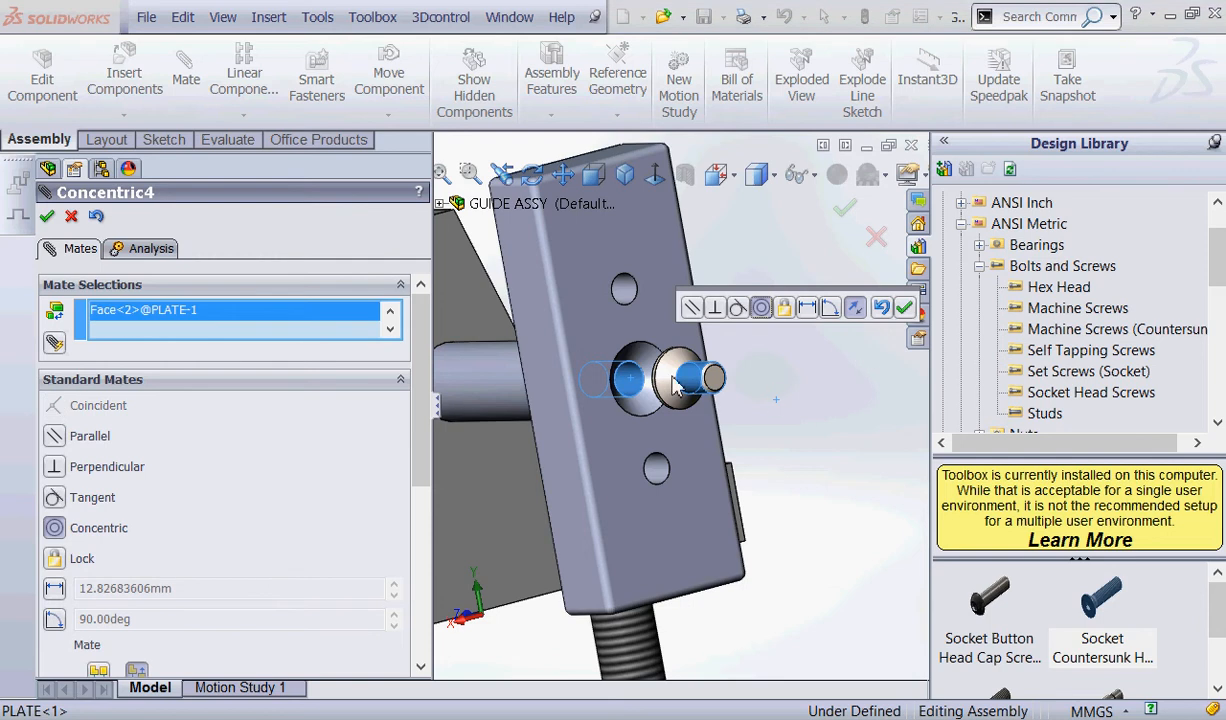
{"action": "left_click", "coordinate": [852, 308]}
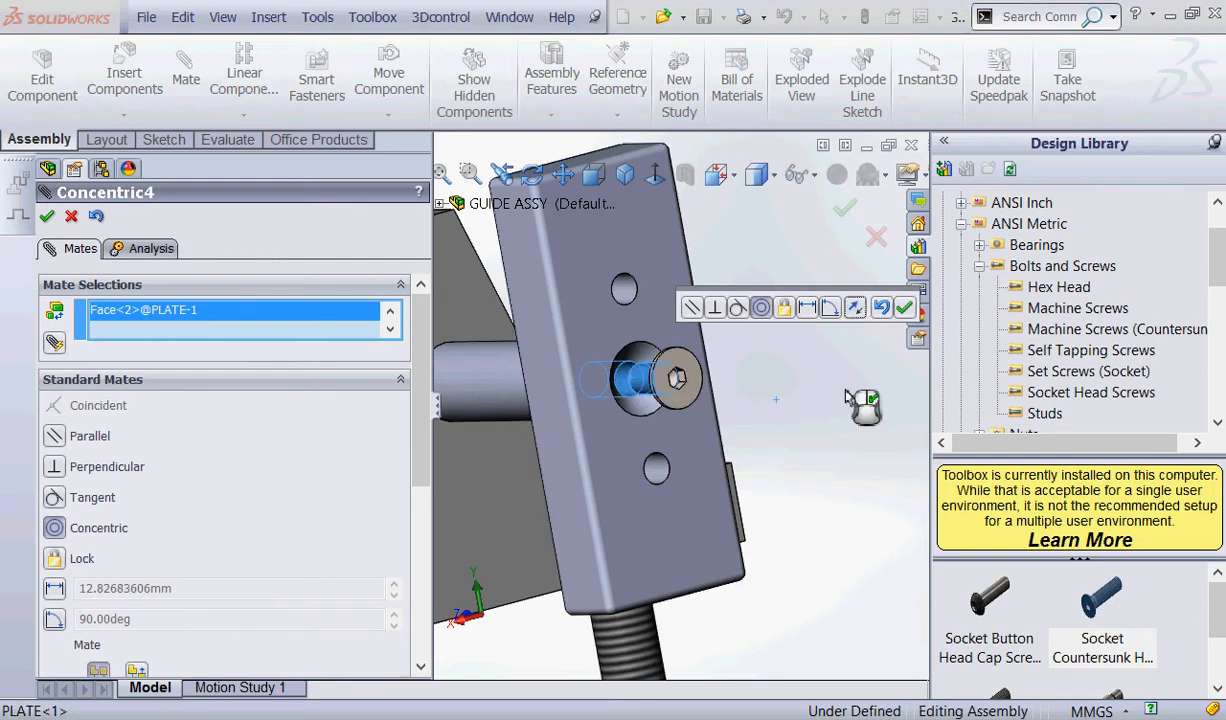
{"action": "left_click", "coordinate": [903, 308]}
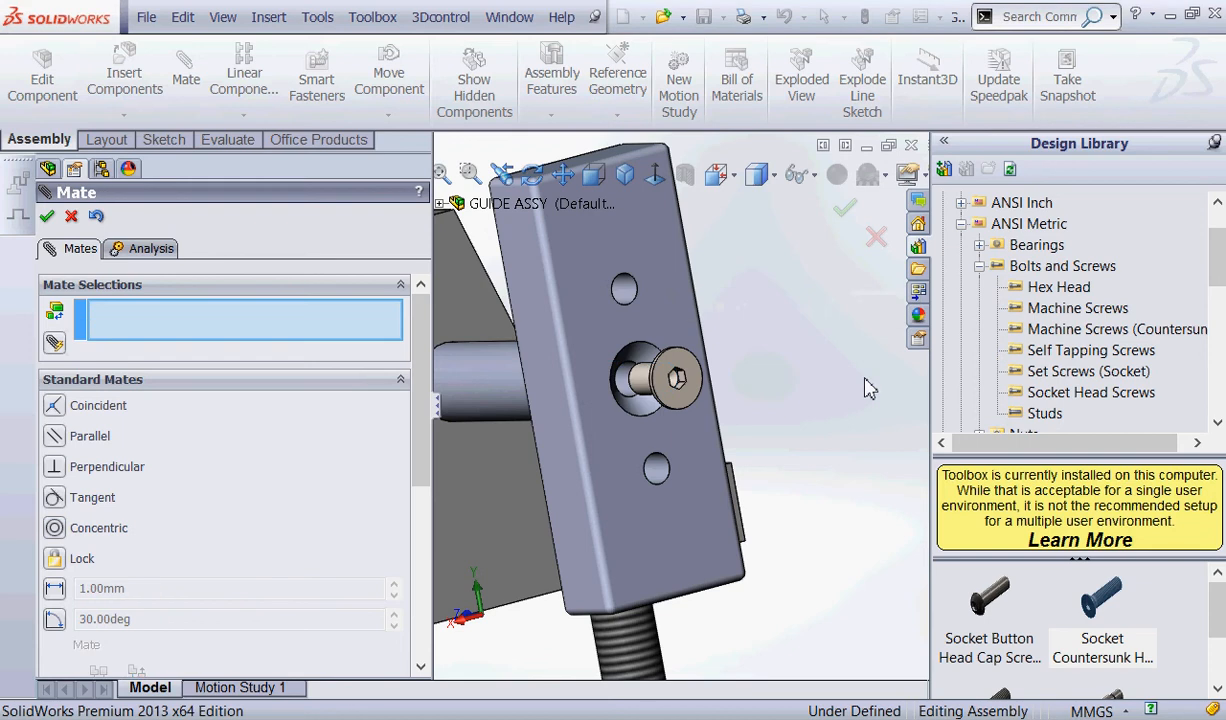
Add a coincident mate between the flat face of the screw head and PLATE's outer face, and finish mating.
{"action": "left_click", "coordinate": [54, 405]}
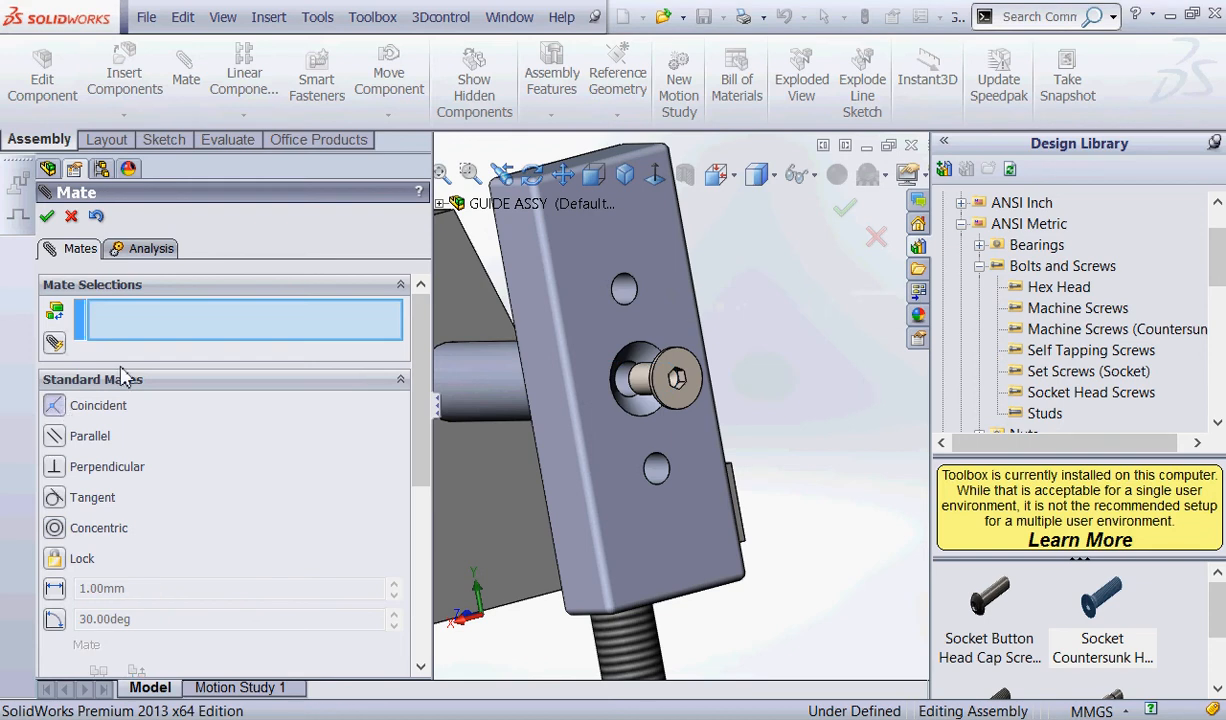
{"action": "scroll", "coordinate": [700, 388], "scroll_direction": "down", "scroll_amount": 3}
{"action": "left_click", "coordinate": [690, 385]}
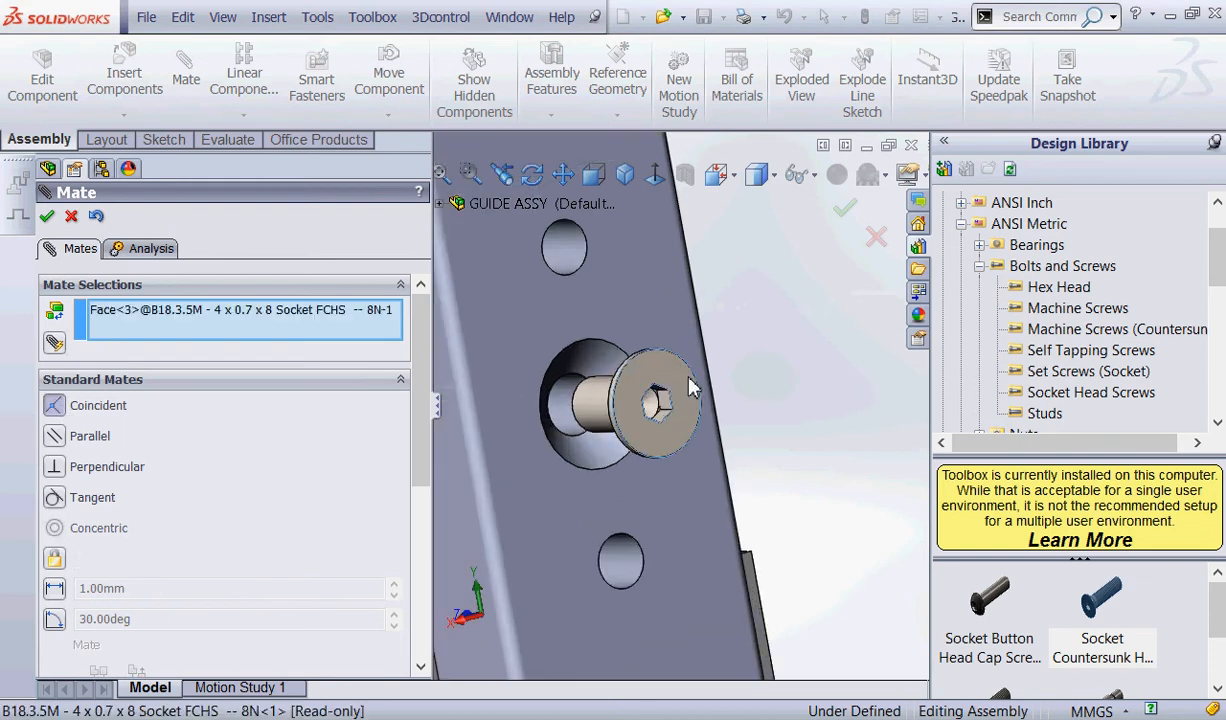
{"action": "left_click", "coordinate": [630, 305]}
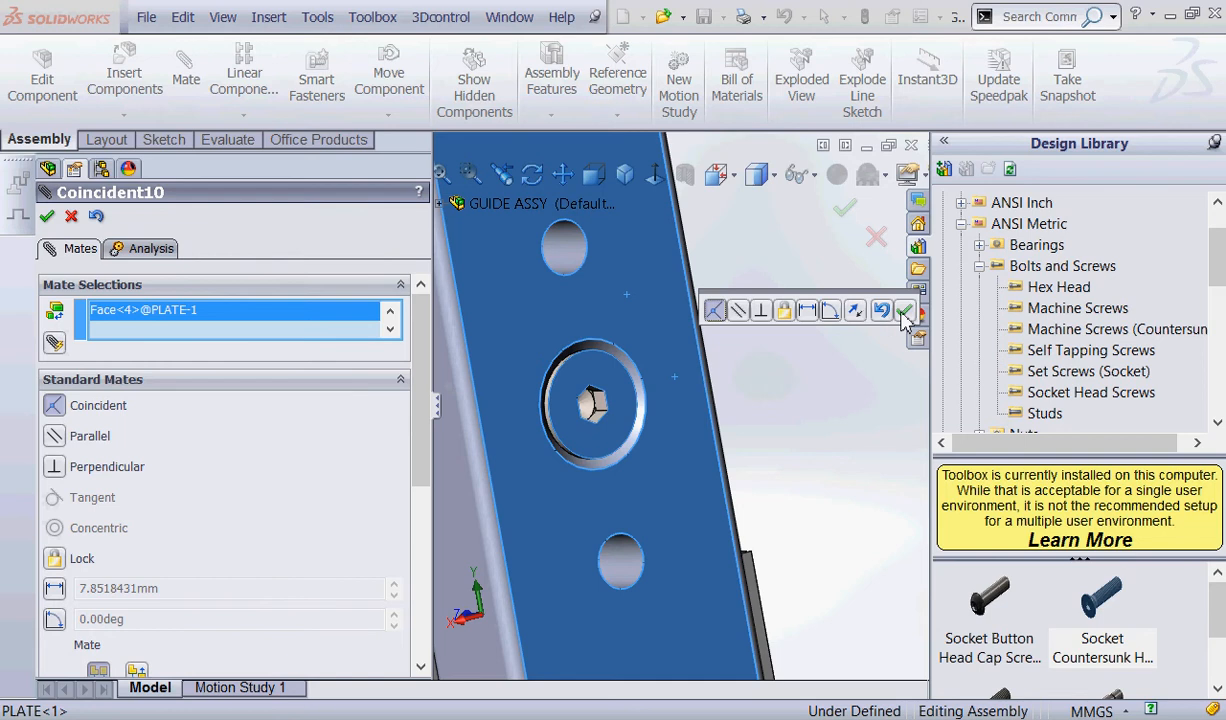
{"action": "left_click", "coordinate": [903, 311]}
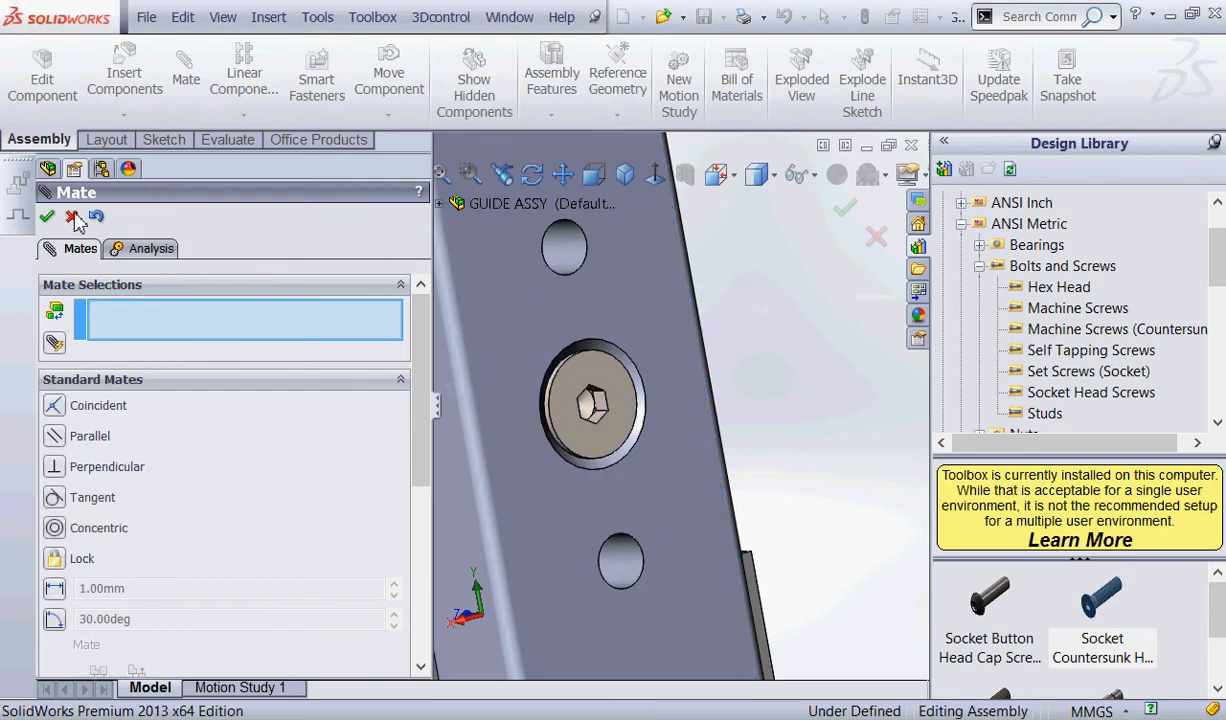
{"action": "left_click", "coordinate": [72, 216]}
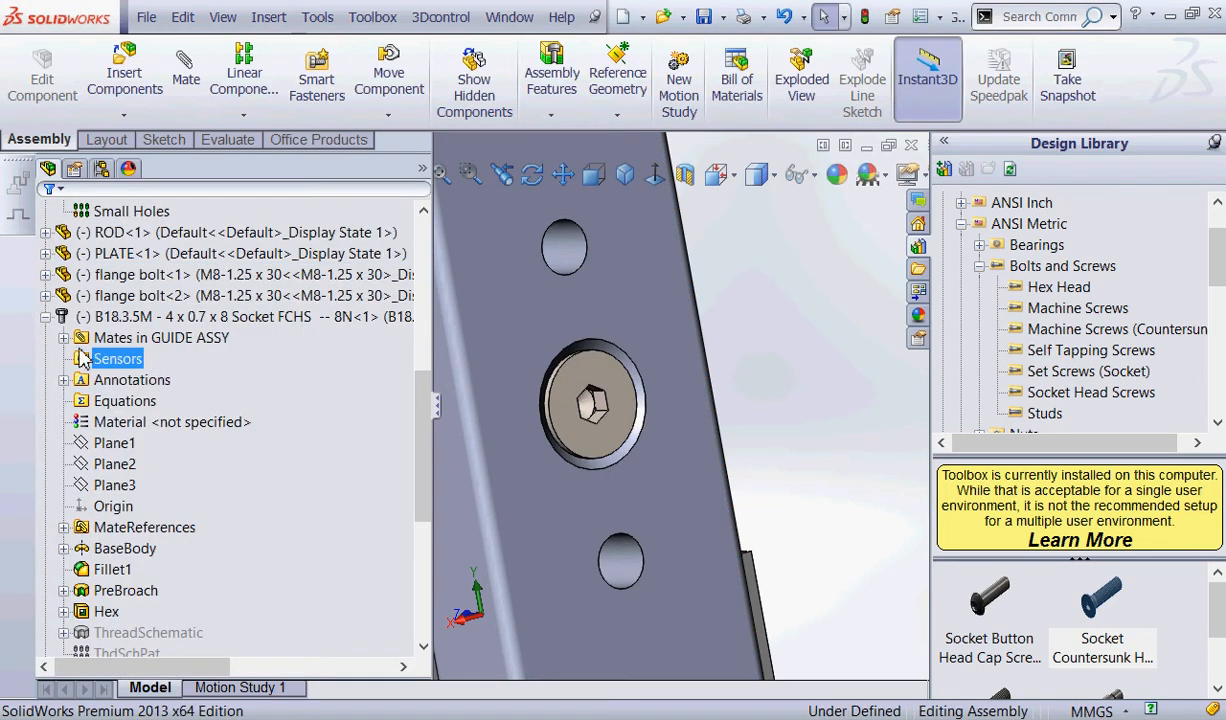
Expand the countersunk screw's mates in the feature tree, check its concentric mate with PLATE, and save the assembly.
{"action": "left_click", "coordinate": [63, 337]}
{"action": "left_click", "coordinate": [162, 359]}
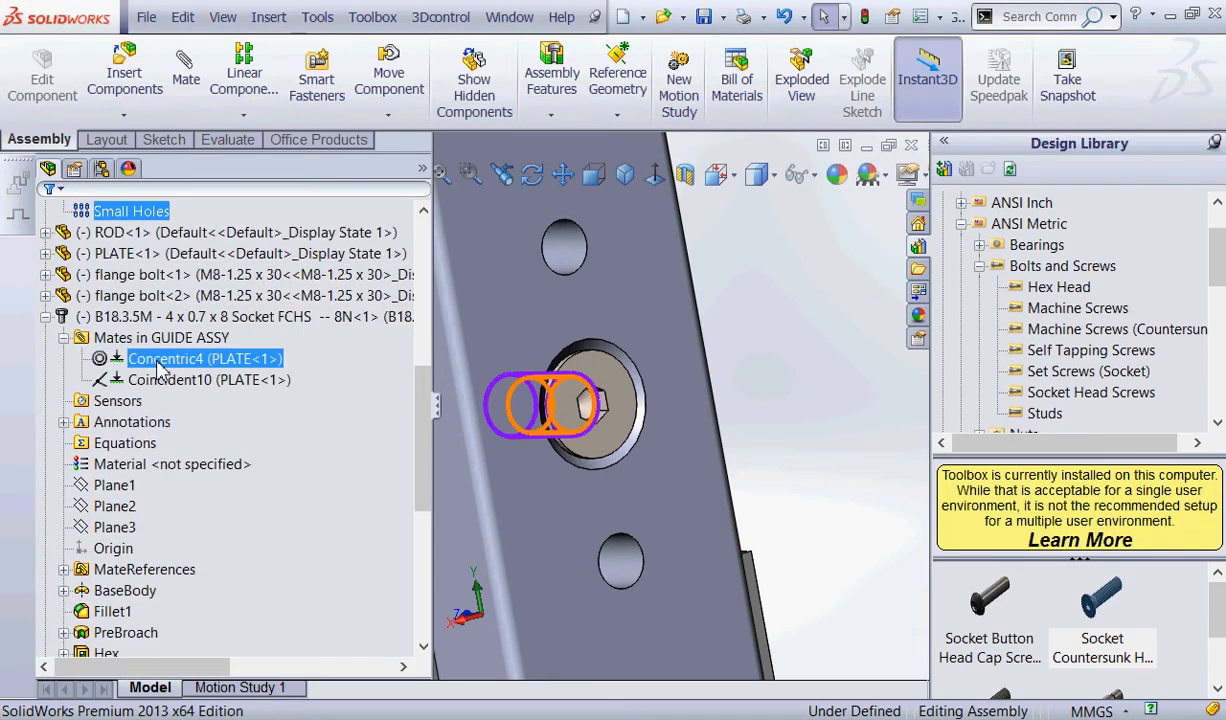
{"action": "right_click", "coordinate": [160, 366]}
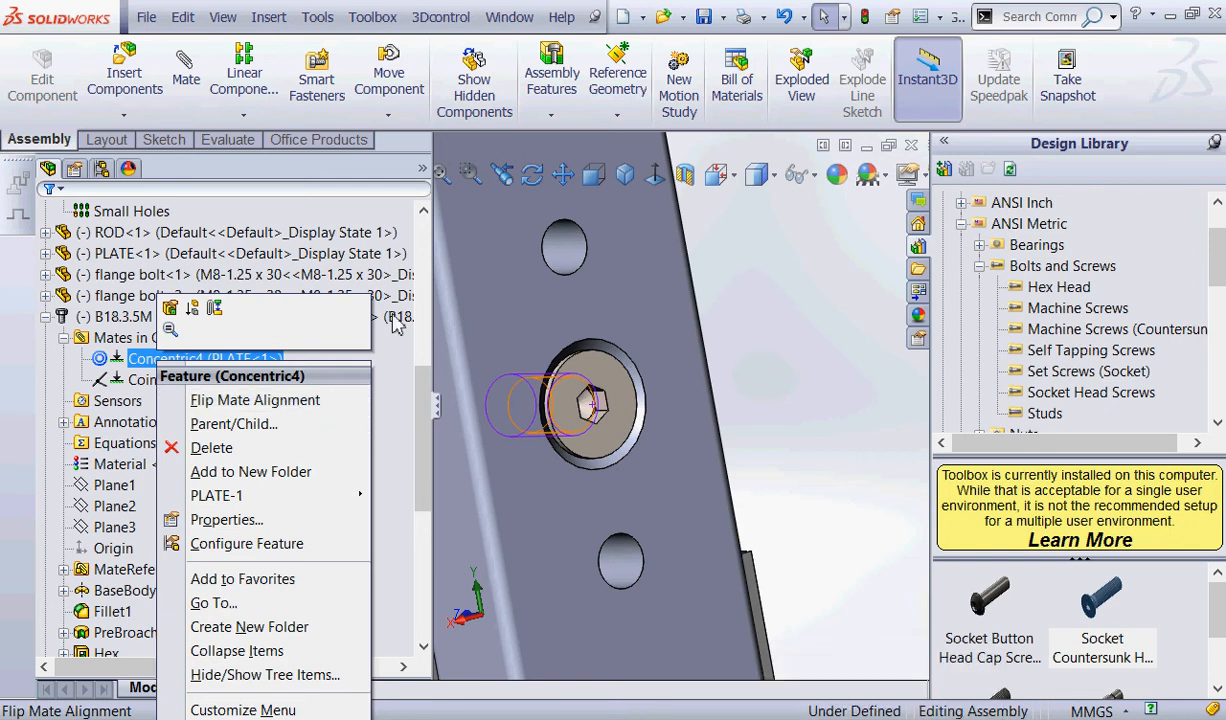
{"action": "left_click", "coordinate": [755, 285]}
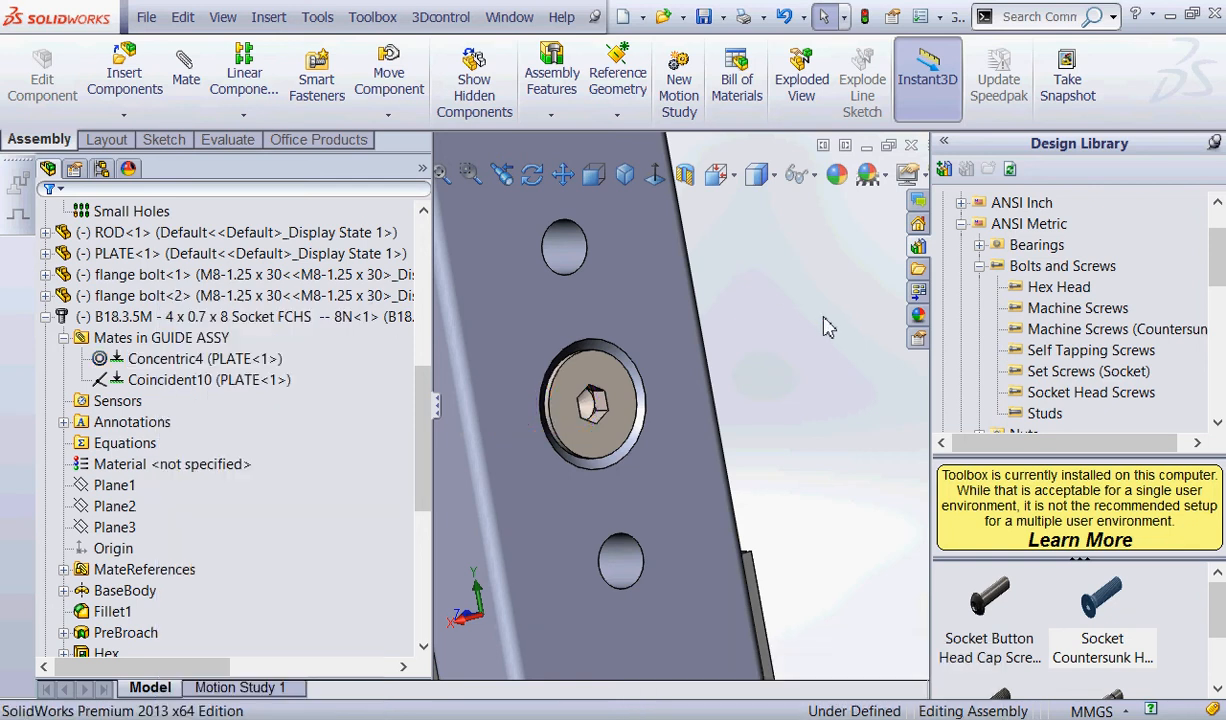
{"action": "left_click", "coordinate": [704, 17]}
Locate GUIDE's M3x0.5 tapped hole feature in the tree and examine the small hole pattern on GUIDE's side face.
{"action": "left_click", "coordinate": [625, 175]}
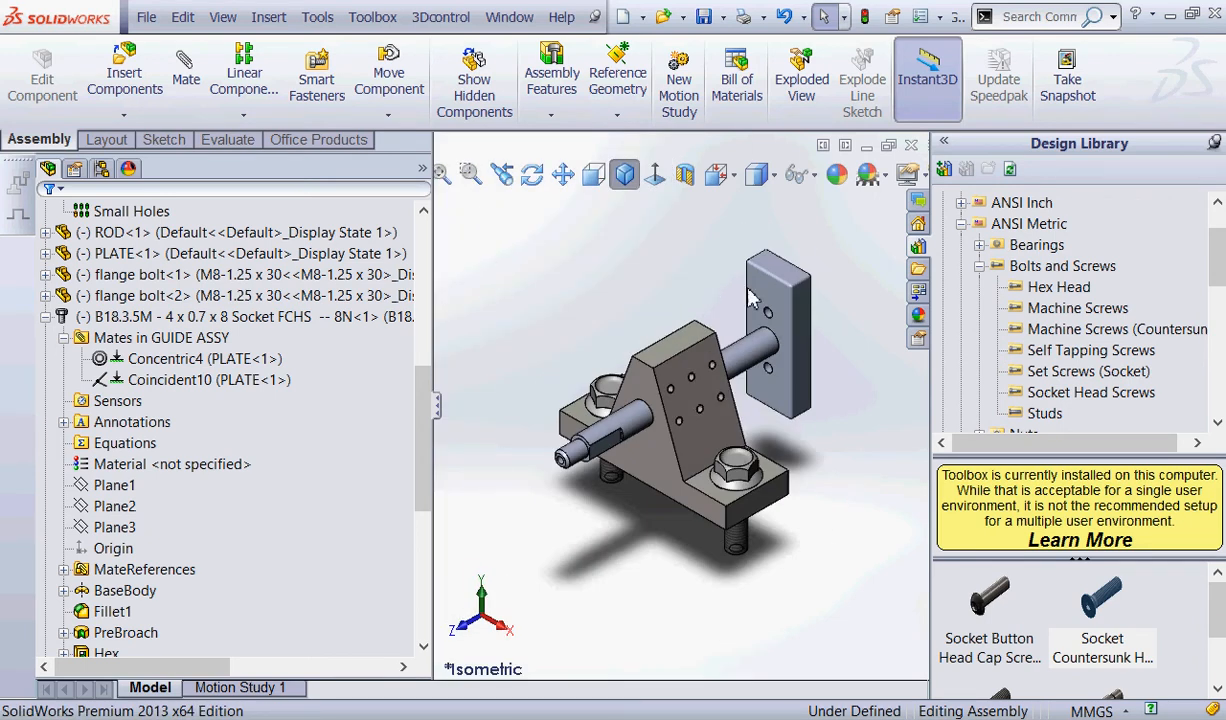
{"action": "left_click_drag", "start_coordinate": [424, 400], "coordinate": [430, 307]}
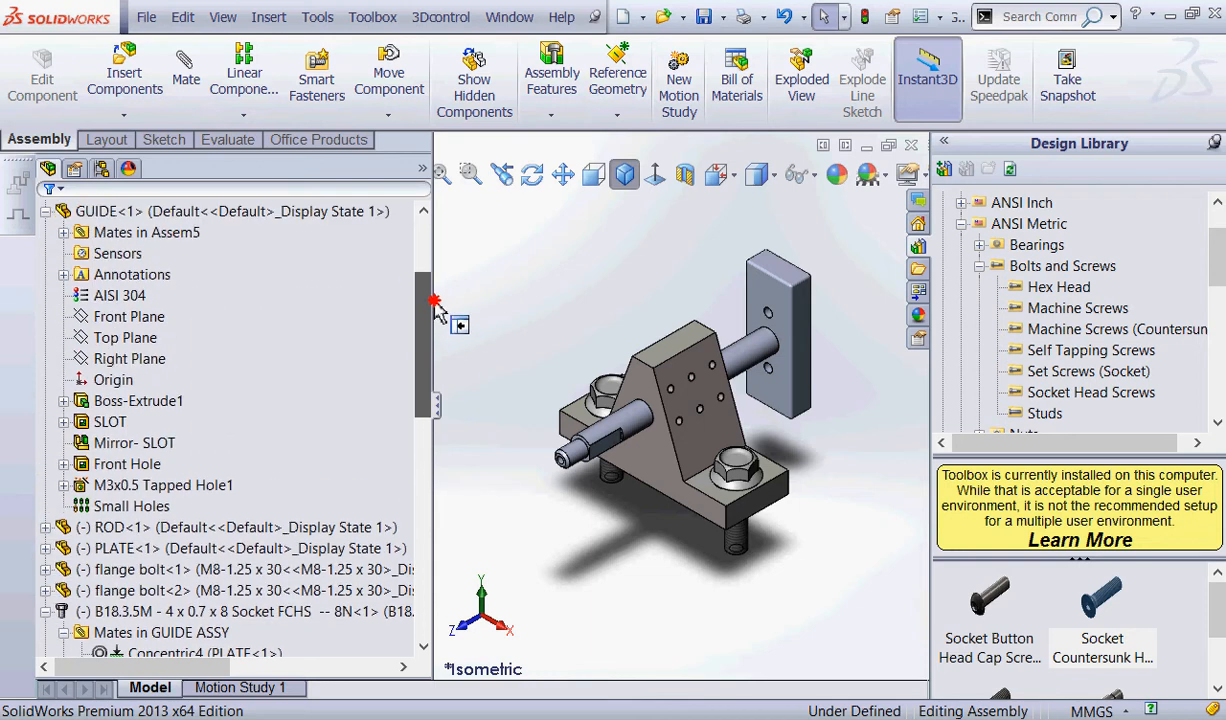
{"action": "left_click", "coordinate": [178, 486]}
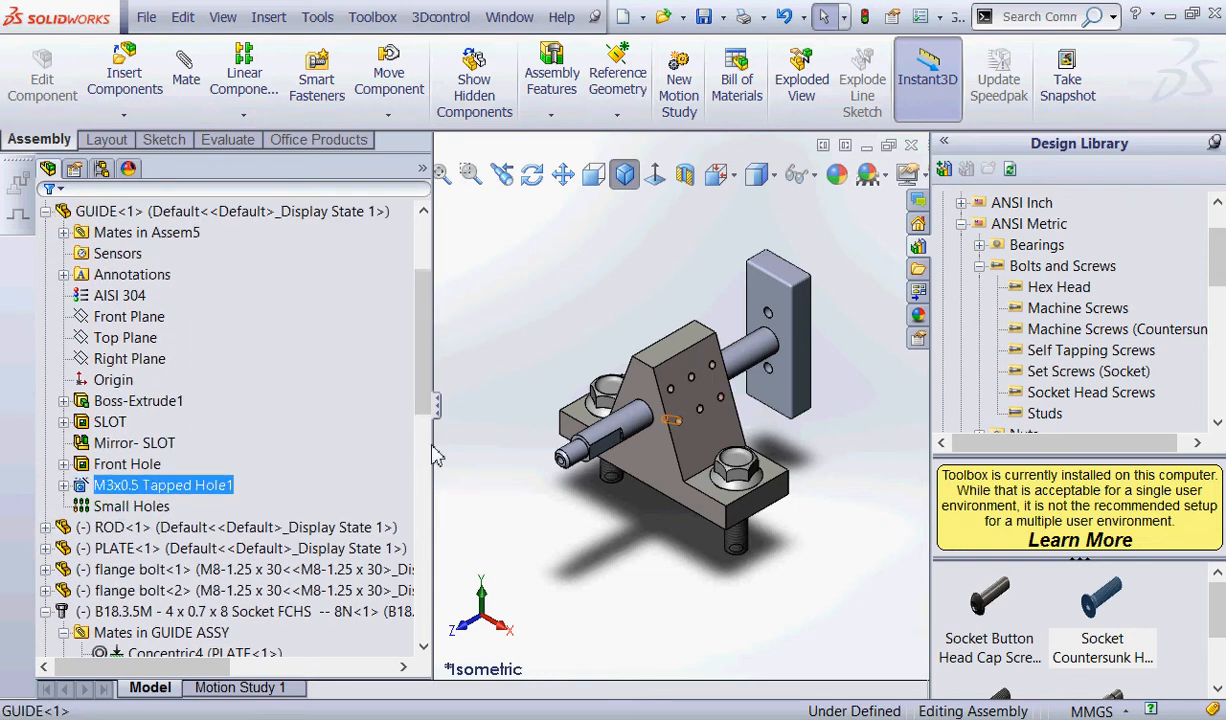
{"action": "scroll", "coordinate": [660, 515], "scroll_direction": "down", "scroll_amount": 3}
{"action": "scroll", "coordinate": [705, 385], "scroll_direction": "down", "scroll_amount": 5}
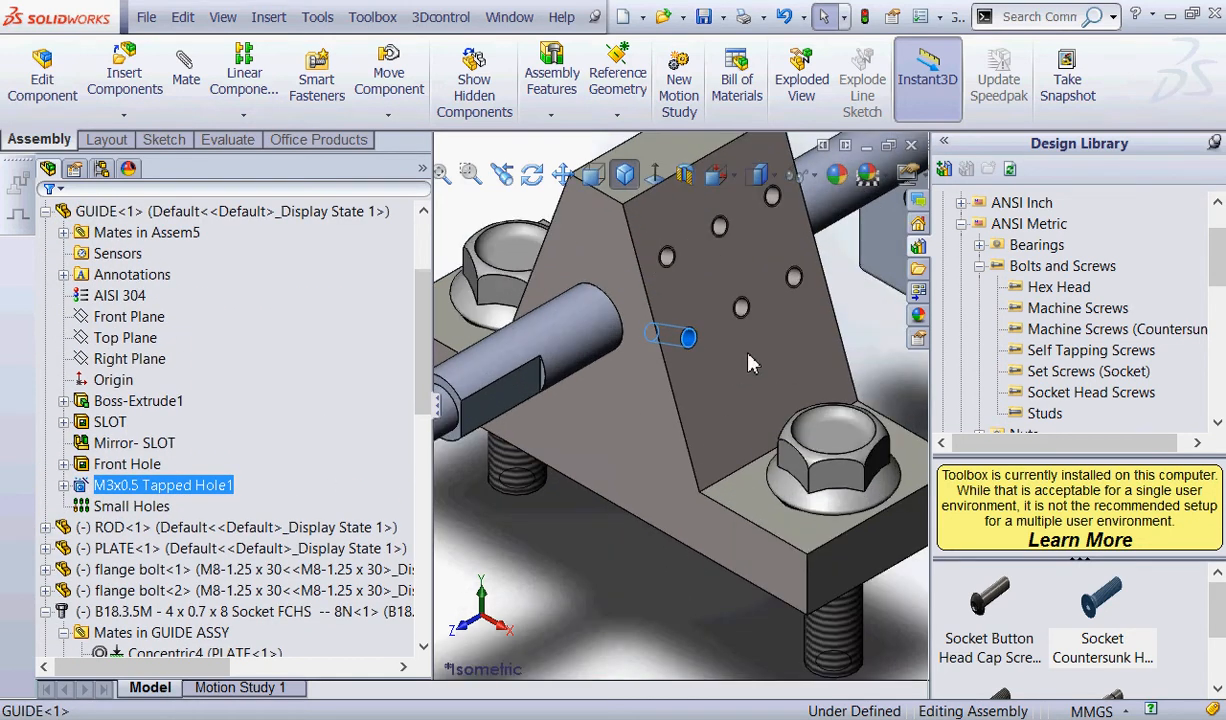
{"action": "scroll", "coordinate": [848, 297], "scroll_direction": "up", "scroll_amount": 3}
{"action": "scroll", "coordinate": [847, 290], "scroll_direction": "up", "scroll_amount": 2}
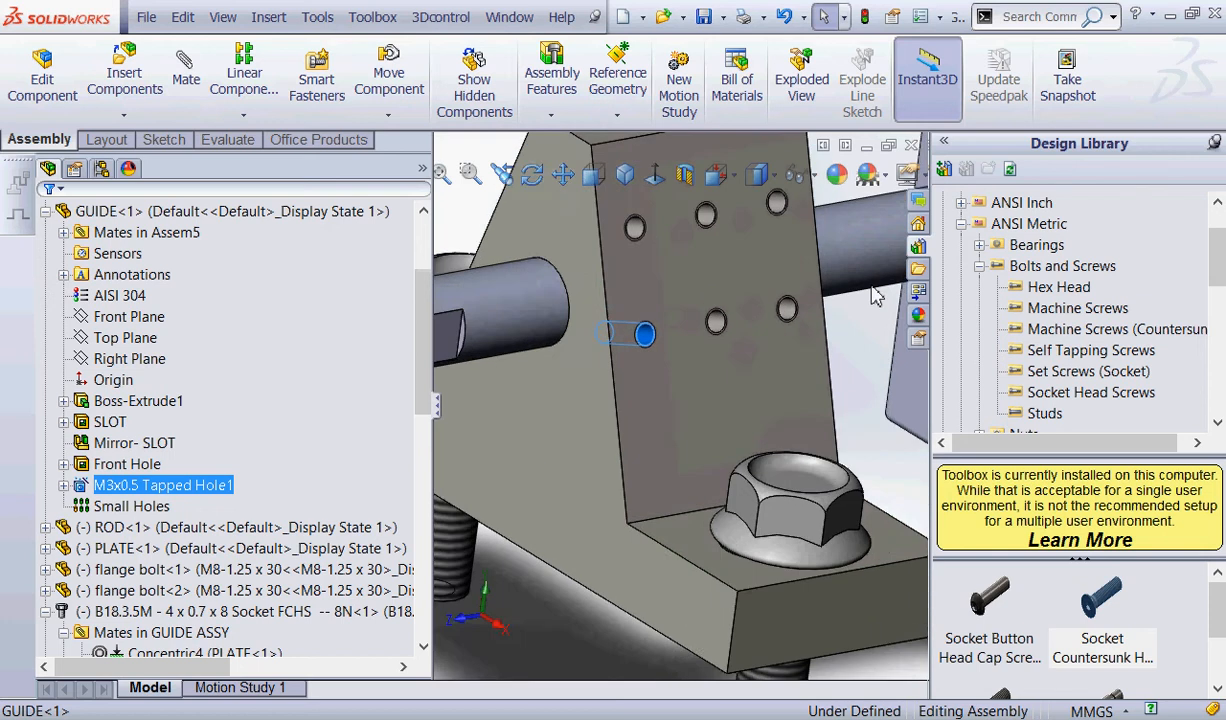
{"action": "key", "text": "ctrl+2"}
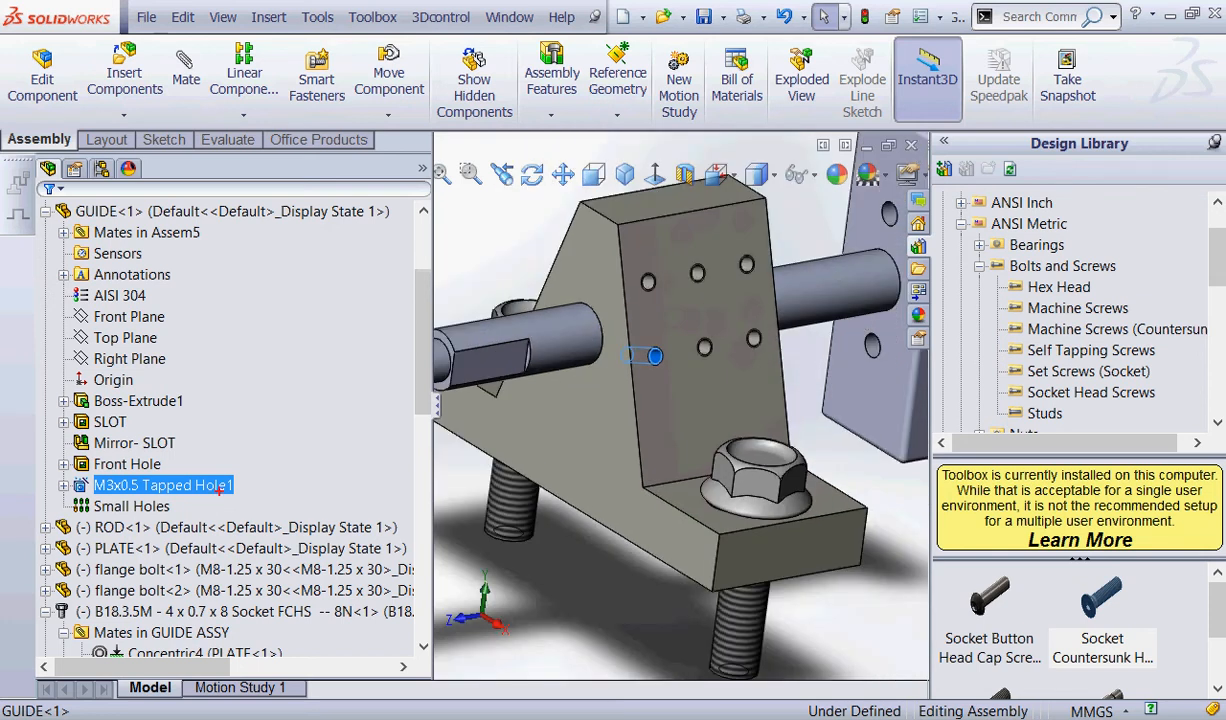
{"action": "mouse_move", "coordinate": [280, 451]}
{"action": "left_mouse_down"}
{"action": "mouse_move", "coordinate": [156, 421]}
{"action": "mouse_move", "coordinate": [246, 420]}
{"action": "mouse_move", "coordinate": [219, 421]}
{"action": "left_mouse_up"}
{"action": "left_click_drag", "start_coordinate": [246, 490], "coordinate": [347, 491]}
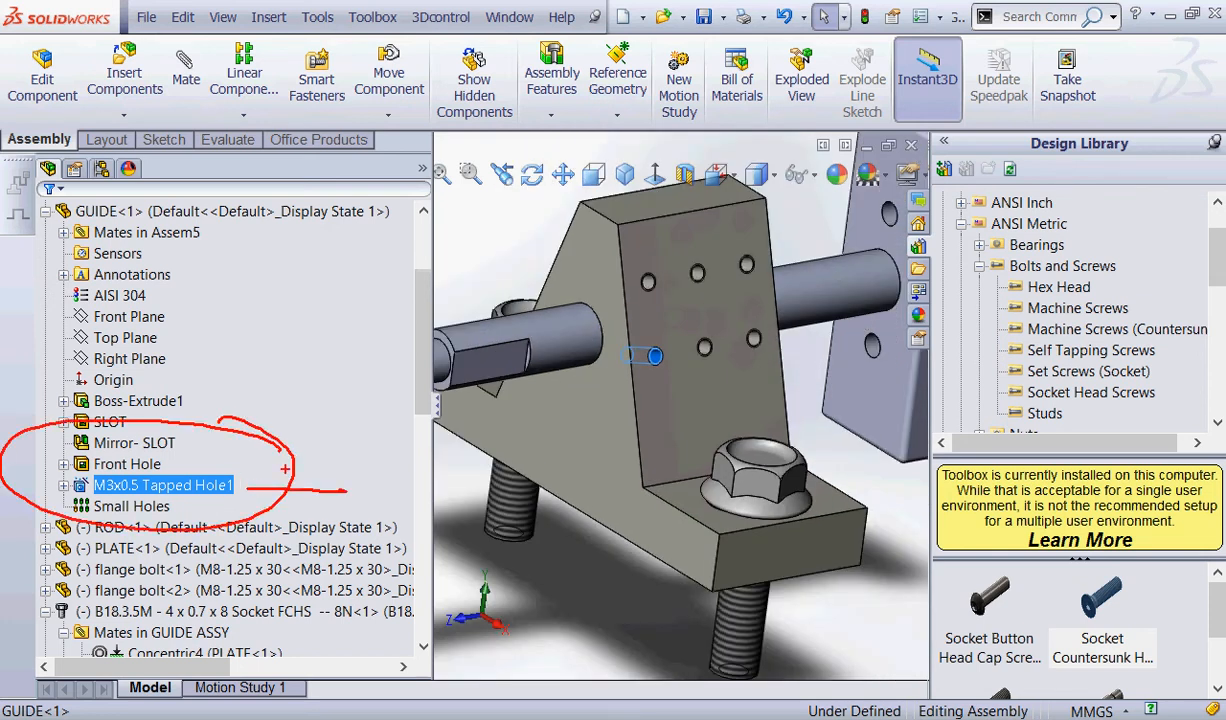
{"action": "mouse_move", "coordinate": [284, 468]}
{"action": "left_mouse_down"}
{"action": "mouse_move", "coordinate": [255, 494]}
{"action": "mouse_move", "coordinate": [271, 502]}
{"action": "left_mouse_up"}
{"action": "mouse_move", "coordinate": [778, 244]}
{"action": "left_mouse_down"}
{"action": "mouse_move", "coordinate": [745, 355]}
{"action": "mouse_move", "coordinate": [749, 265]}
{"action": "left_mouse_up"}
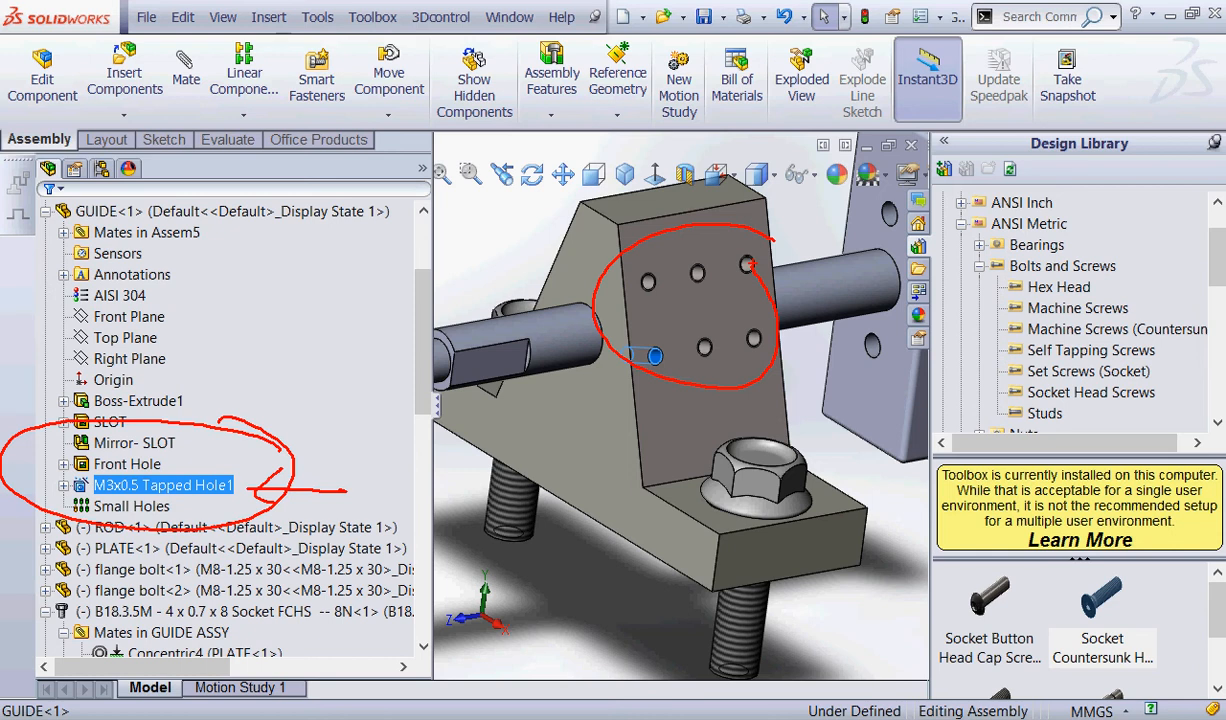
Insert a Socket Head Cap Screw from the Toolbox into GUIDE's M3x0.5 tapped hole, with size M3, length 5 and hex drive.
{"action": "left_click_drag", "start_coordinate": [1213, 596], "coordinate": [1213, 634]}
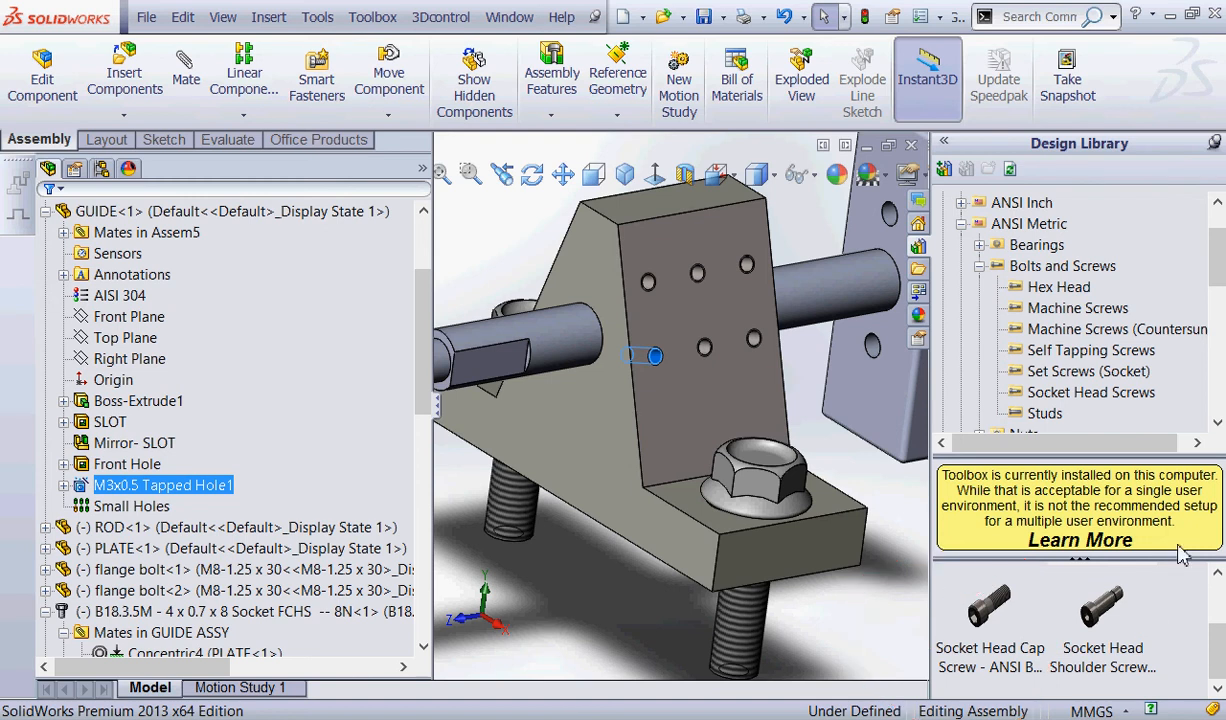
{"action": "left_click", "coordinate": [990, 608]}
{"action": "left_click_drag", "start_coordinate": [995, 615], "coordinate": [656, 359]}
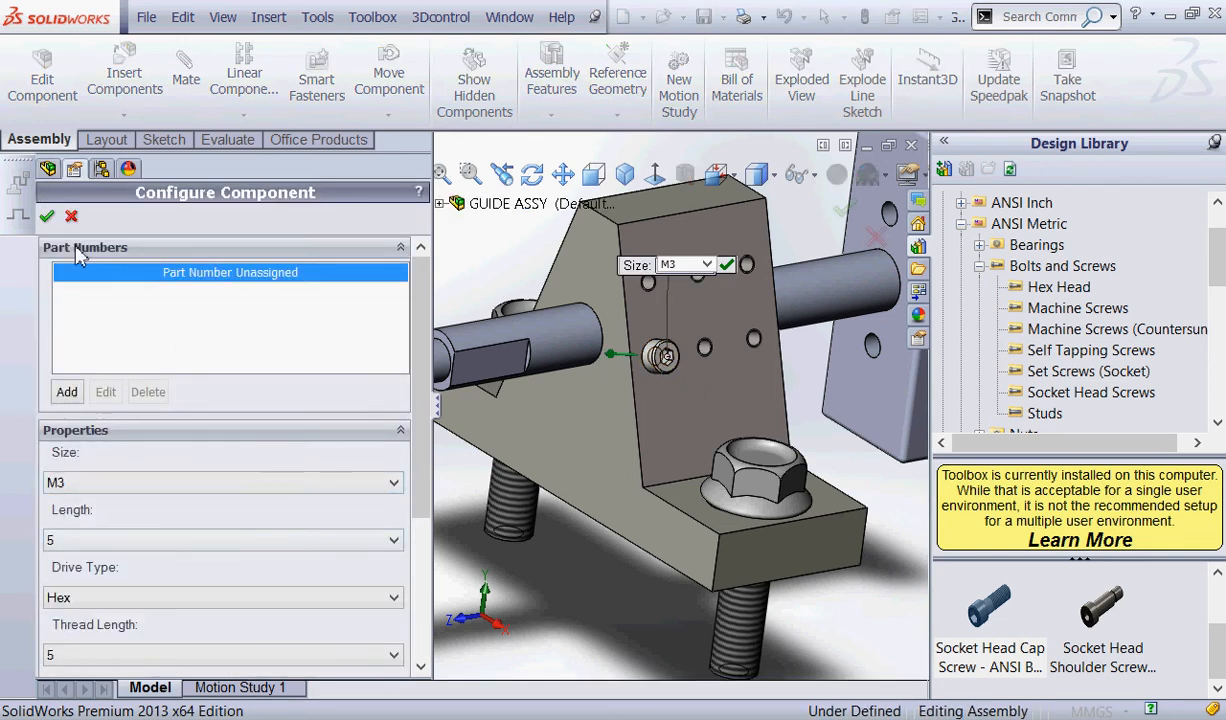
{"action": "left_click", "coordinate": [47, 218]}
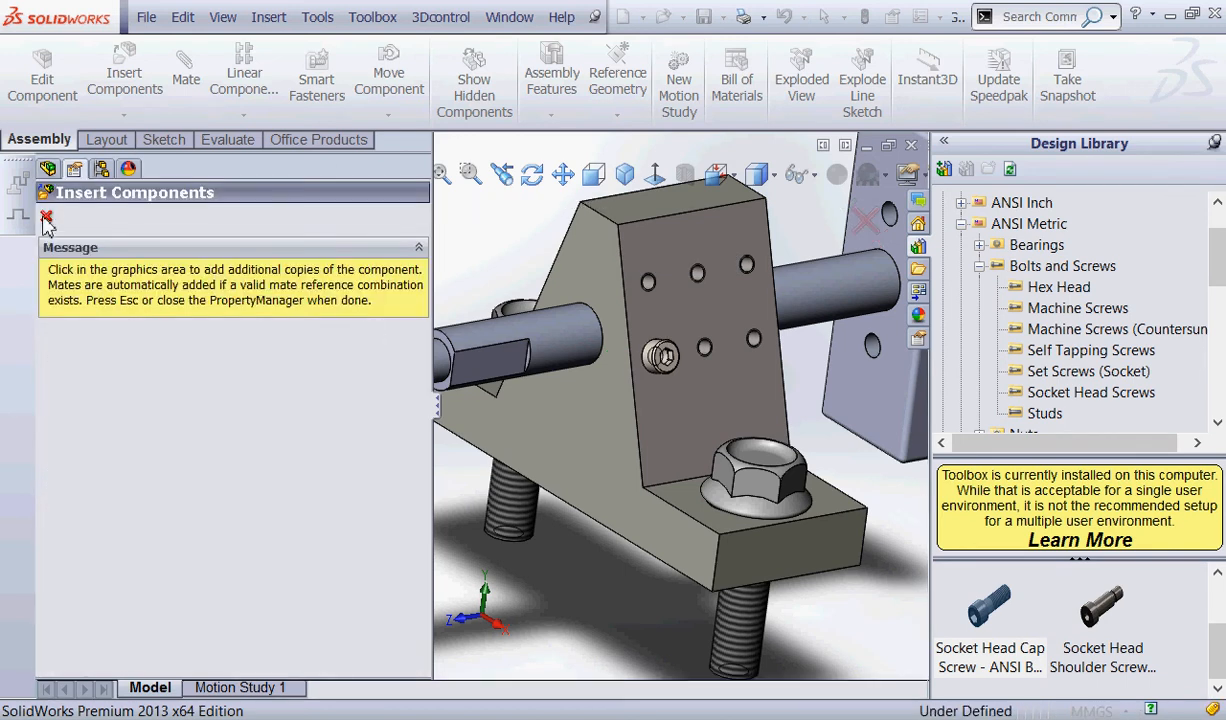
Finish inserting socket head cap screws and expand the M3 screw's mates with GUIDE in the feature tree.
{"action": "left_click", "coordinate": [46, 218]}
{"action": "scroll", "coordinate": [390, 450], "scroll_direction": "down", "scroll_amount": 10}
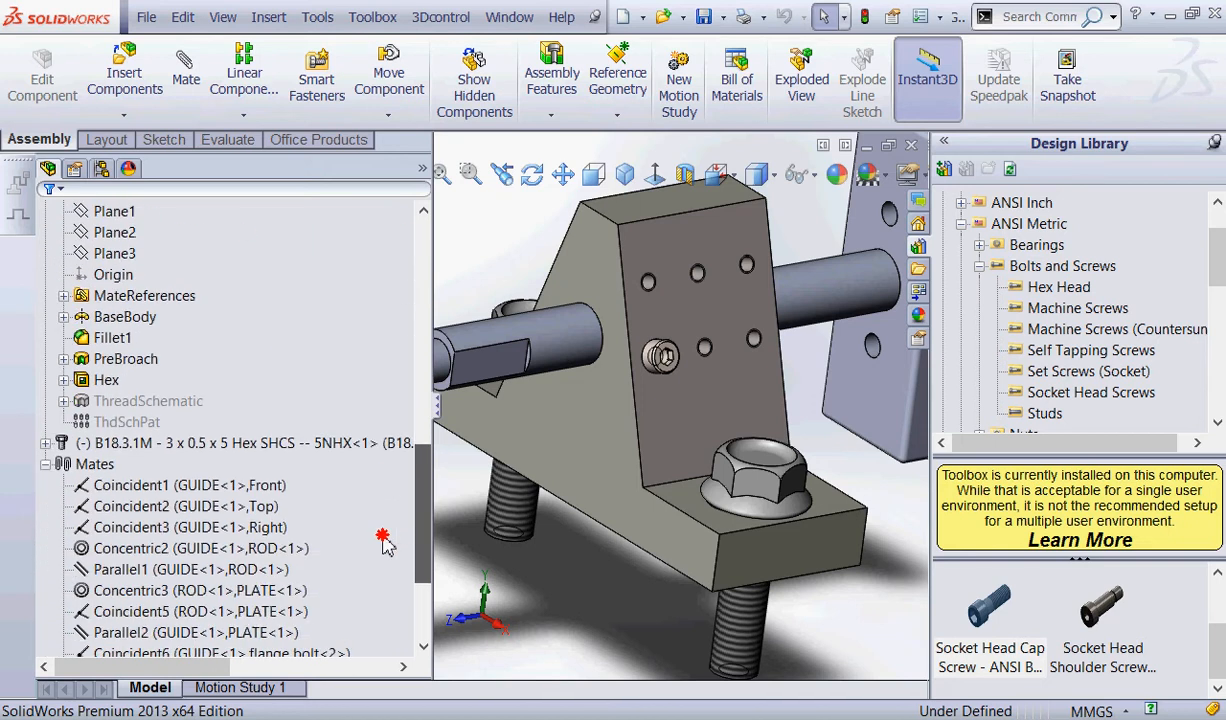
{"action": "scroll", "coordinate": [385, 540], "scroll_direction": "down", "scroll_amount": 2}
{"action": "left_click", "coordinate": [46, 400]}
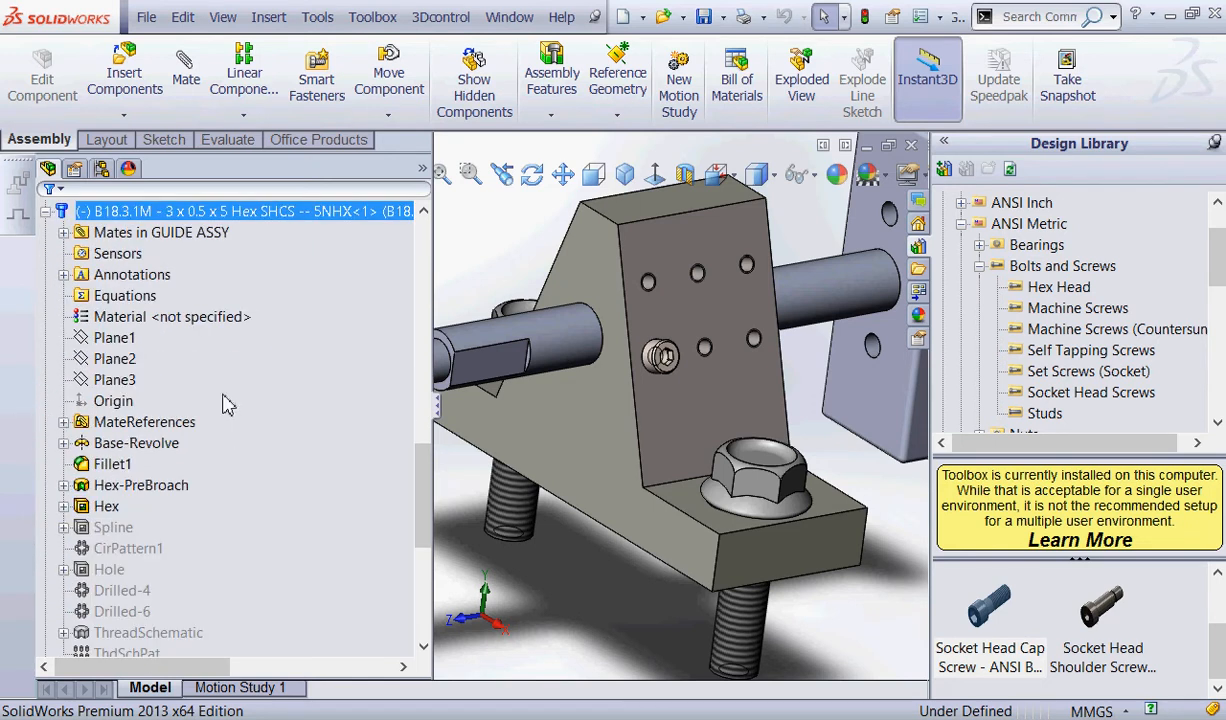
{"action": "left_click", "coordinate": [63, 232]}
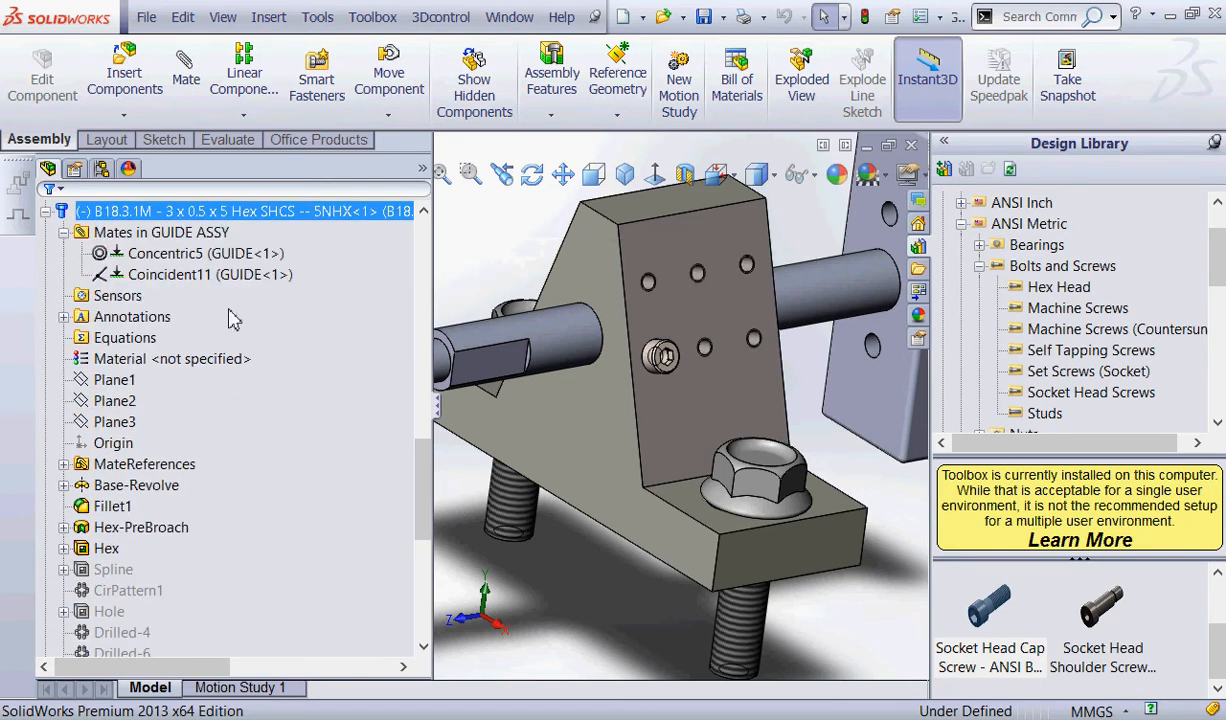
{"action": "key", "text": "ctrl+2"}
{"action": "mouse_move", "coordinate": [334, 226]}
{"action": "left_mouse_down"}
{"action": "mouse_move", "coordinate": [40, 235]}
{"action": "mouse_move", "coordinate": [313, 253]}
{"action": "mouse_move", "coordinate": [359, 283]}
{"action": "left_mouse_up"}
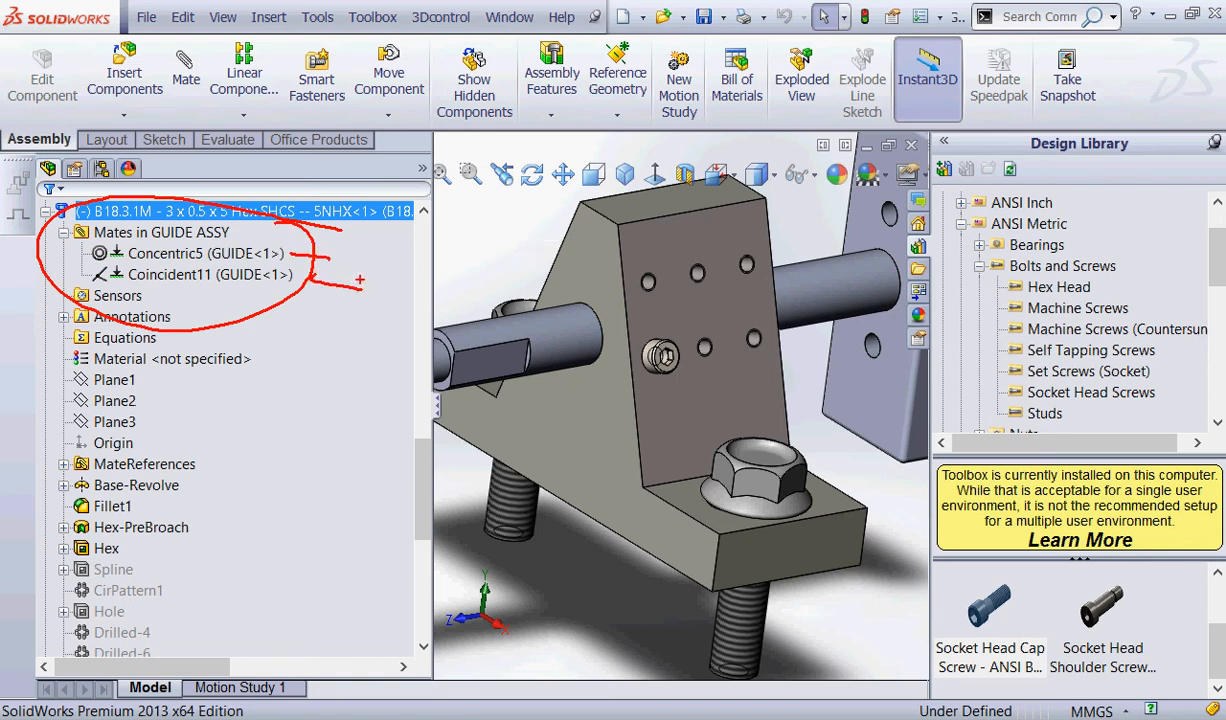
{"action": "key", "text": "Escape"}
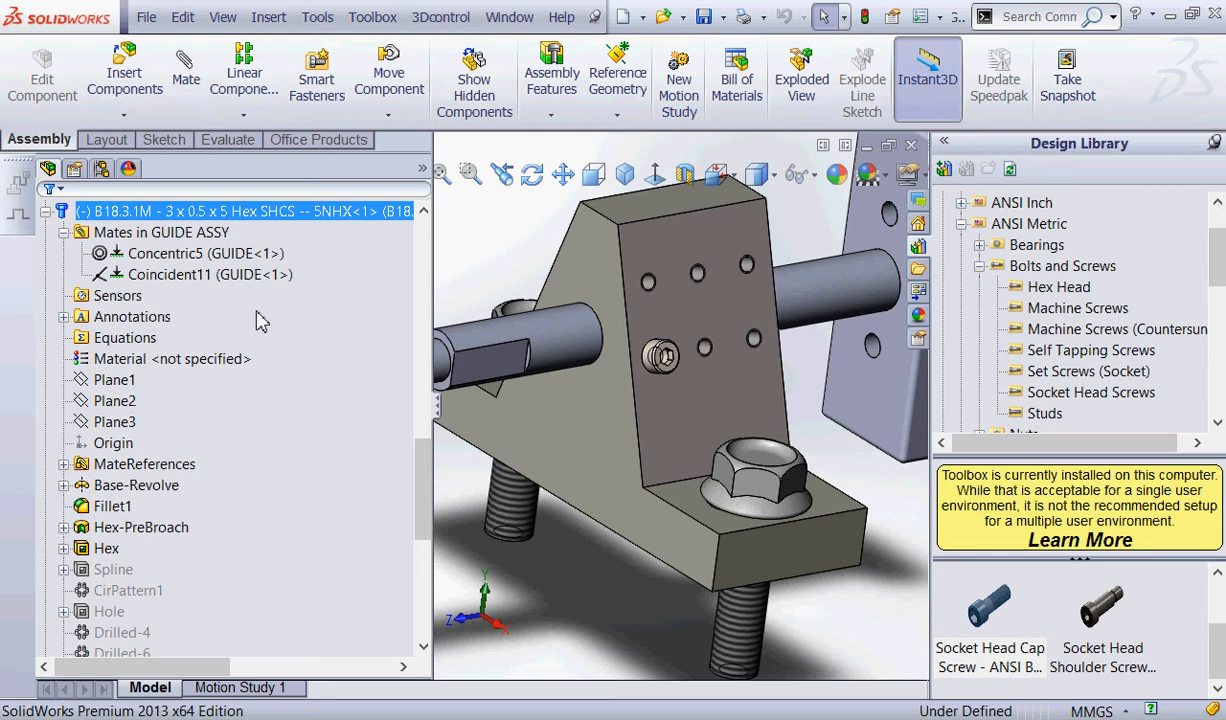
Examine the inserted M3 screw's concentric mate and the small hole pattern on GUIDE's face.
{"action": "scroll", "coordinate": [536, 232], "scroll_direction": "up", "scroll_amount": 2}
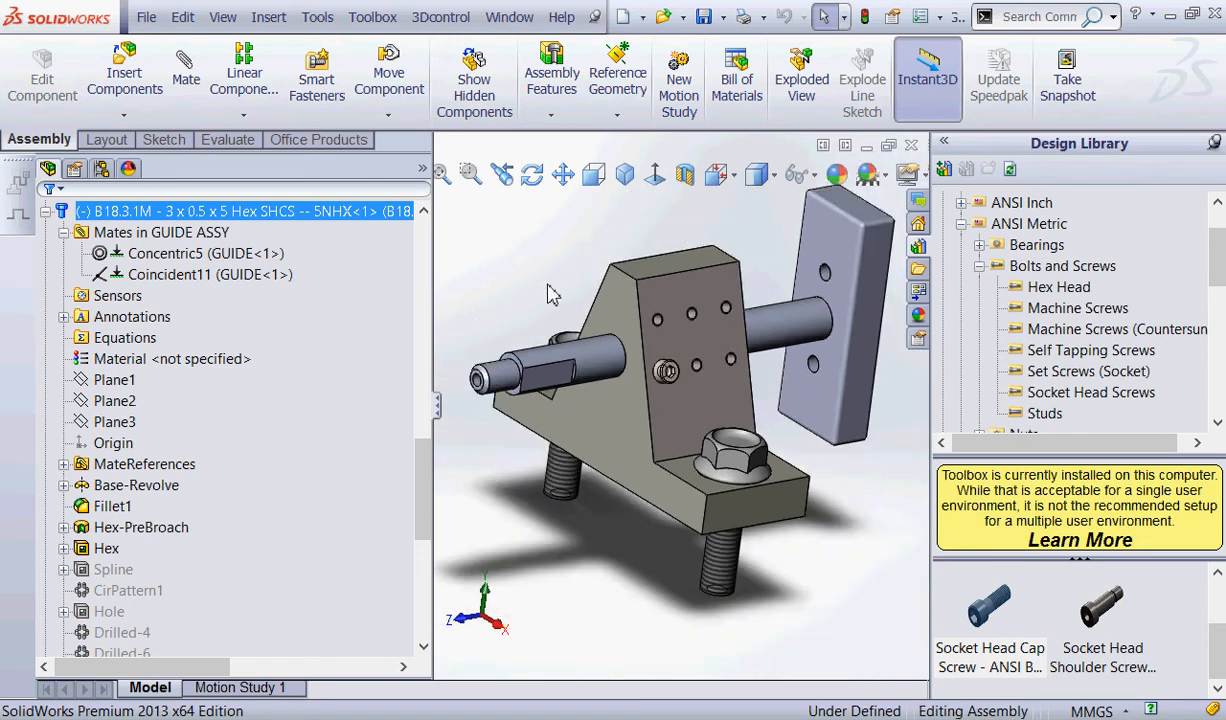
{"action": "middle_click_drag", "start_coordinate": [549, 295], "coordinate": [545, 245]}
{"action": "left_click", "coordinate": [103, 258]}
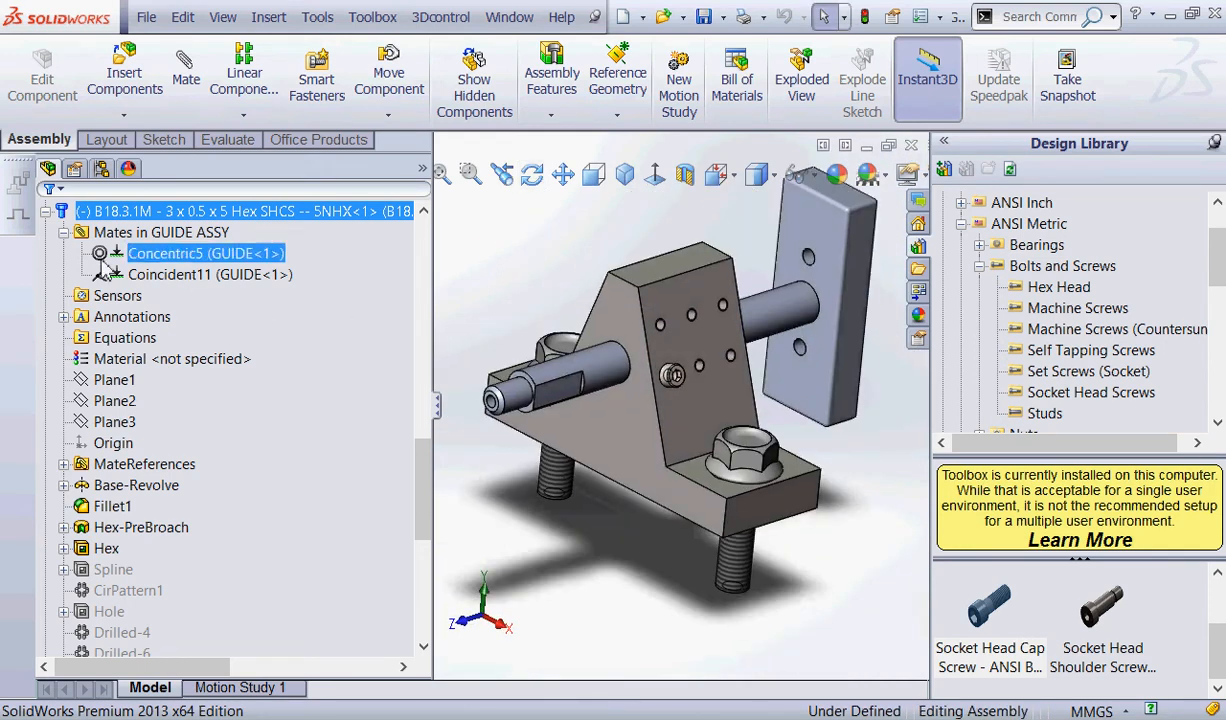
{"action": "key", "text": "ctrl+2"}
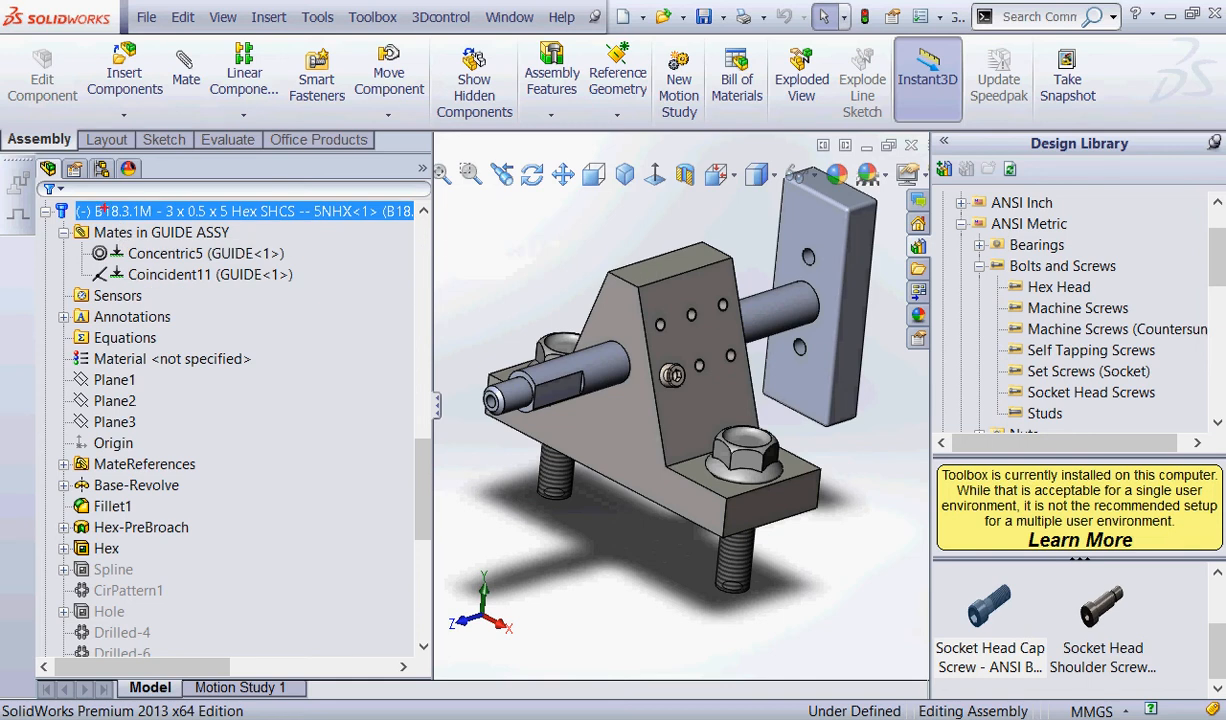
{"action": "mouse_move", "coordinate": [152, 190]}
{"action": "left_mouse_down"}
{"action": "mouse_move", "coordinate": [16, 196]}
{"action": "mouse_move", "coordinate": [120, 172]}
{"action": "left_mouse_up"}
{"action": "mouse_move", "coordinate": [755, 294]}
{"action": "left_mouse_down"}
{"action": "mouse_move", "coordinate": [628, 300]}
{"action": "mouse_move", "coordinate": [790, 300]}
{"action": "mouse_move", "coordinate": [705, 262]}
{"action": "left_mouse_up"}
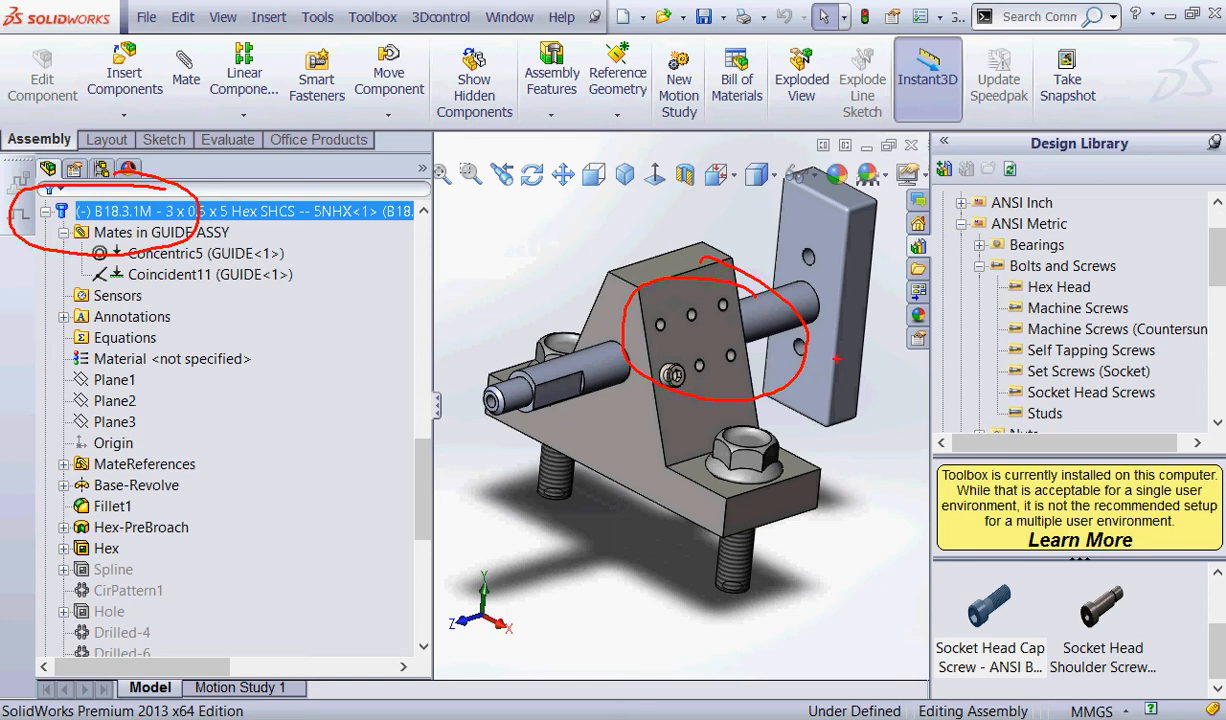
{"action": "key", "text": "Escape"}
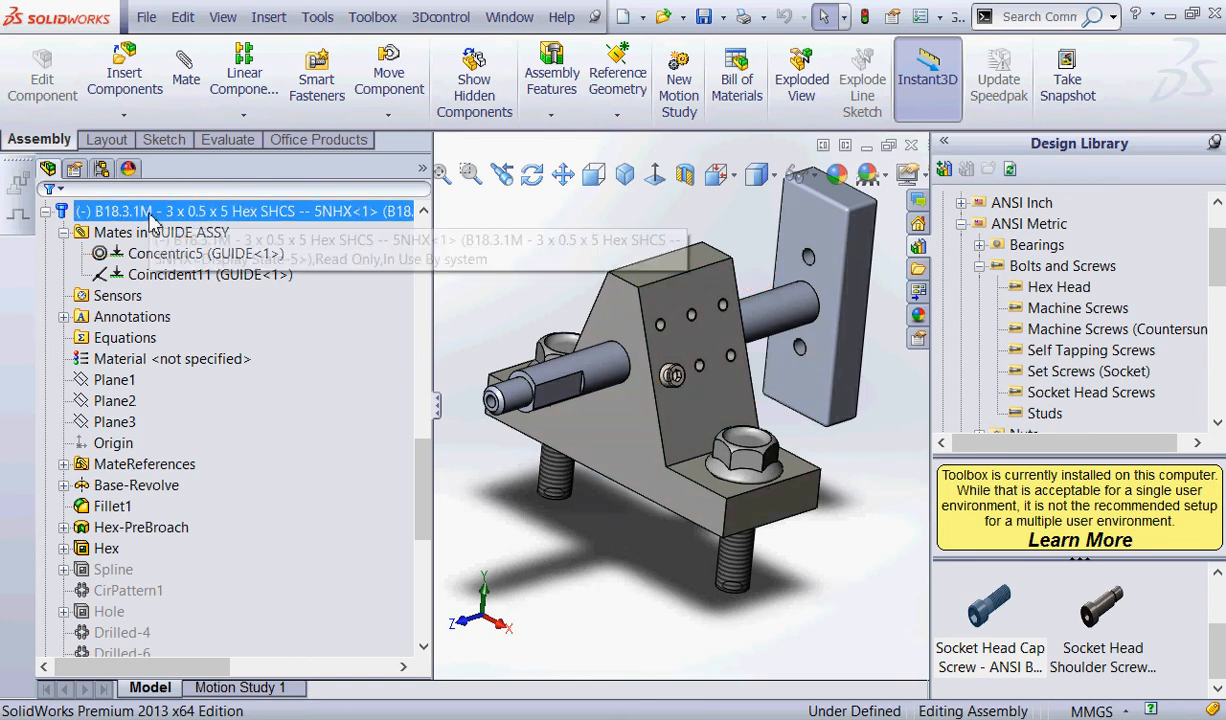
Start a Feature Driven Component Pattern with the M3 x 0.5 x 5 socket head cap screw as the component to pattern.
{"action": "left_click", "coordinate": [250, 116]}
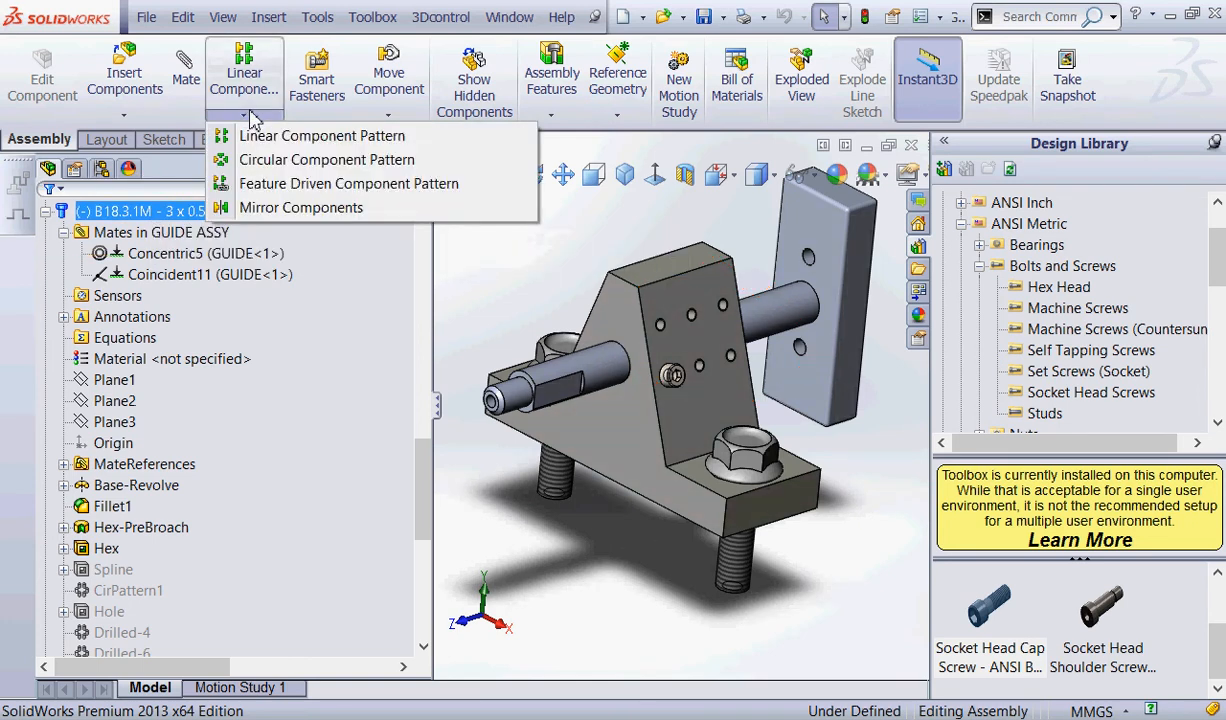
{"action": "left_click", "coordinate": [250, 117]}
{"action": "left_click", "coordinate": [243, 117]}
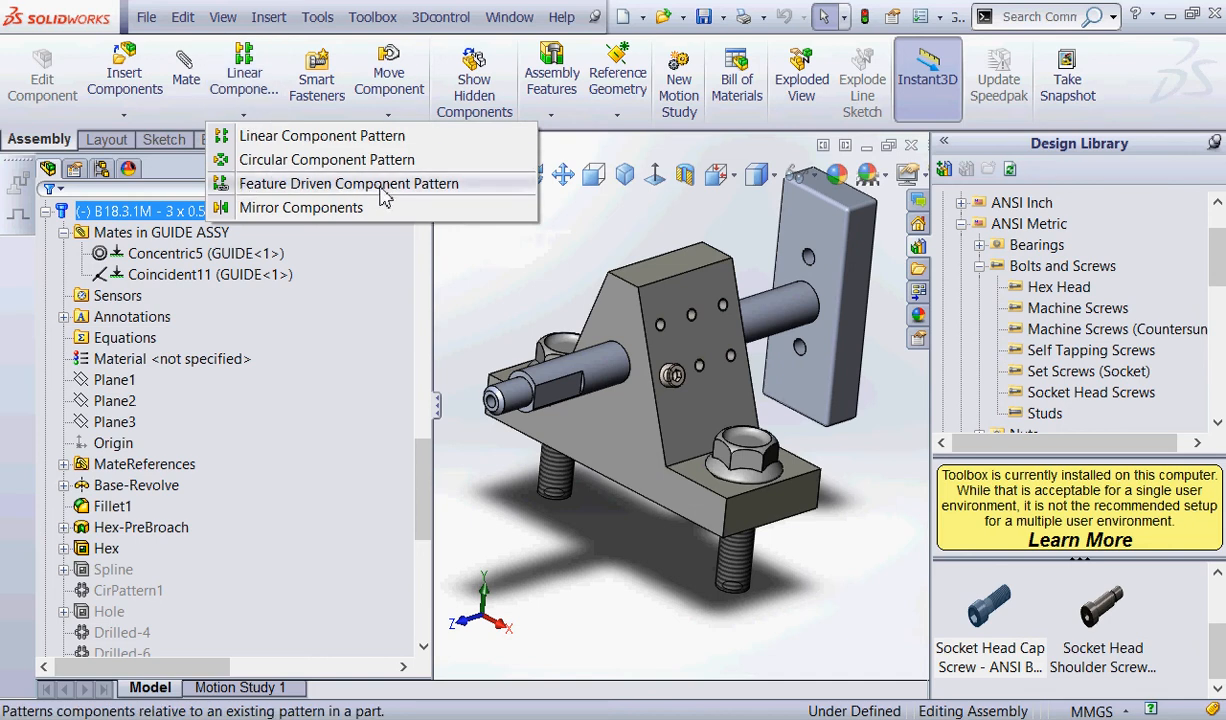
{"action": "key", "text": "ctrl+2"}
{"action": "mouse_move", "coordinate": [513, 178]}
{"action": "left_mouse_down"}
{"action": "mouse_move", "coordinate": [252, 159]}
{"action": "mouse_move", "coordinate": [502, 185]}
{"action": "left_mouse_up"}
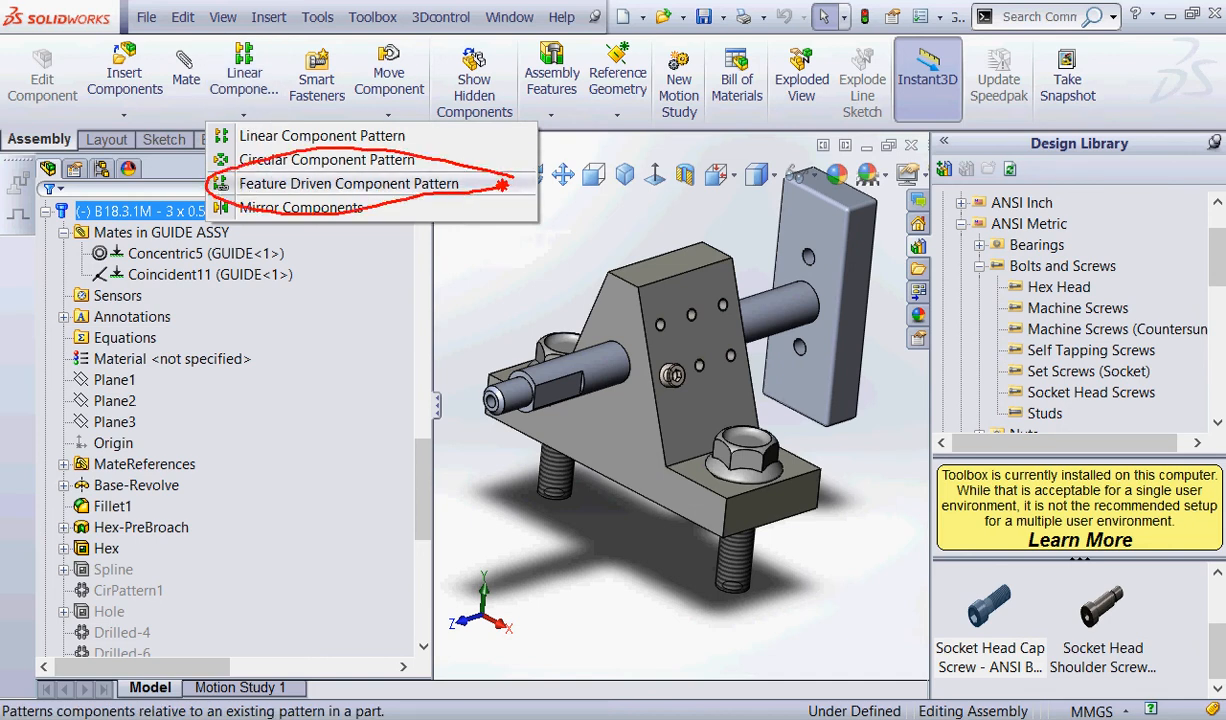
{"action": "mouse_move", "coordinate": [262, 110]}
{"action": "left_mouse_down"}
{"action": "mouse_move", "coordinate": [218, 118]}
{"action": "mouse_move", "coordinate": [266, 112]}
{"action": "left_mouse_up"}
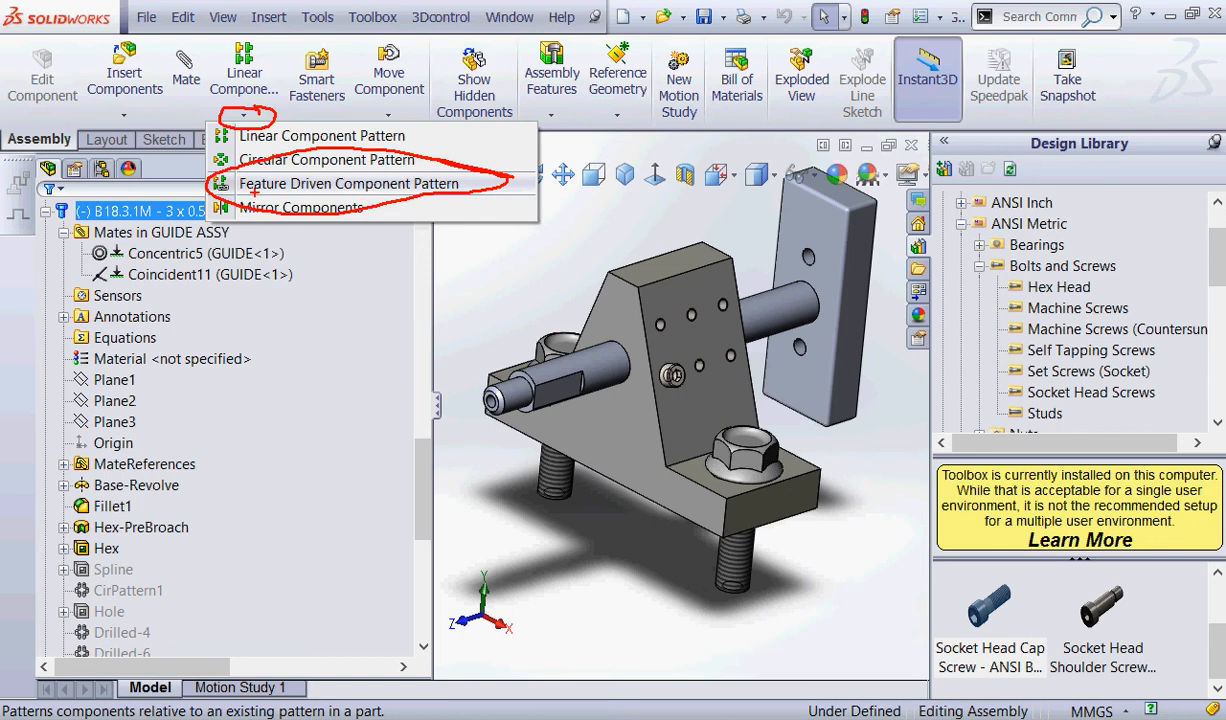
{"action": "left_click_drag", "start_coordinate": [254, 196], "coordinate": [317, 201]}
{"action": "mouse_move", "coordinate": [659, 324]}
{"action": "left_mouse_down"}
{"action": "mouse_move", "coordinate": [712, 345]}
{"action": "mouse_move", "coordinate": [690, 350]}
{"action": "mouse_move", "coordinate": [693, 404]}
{"action": "mouse_move", "coordinate": [680, 350]}
{"action": "left_mouse_up"}
{"action": "left_click", "coordinate": [348, 183]}
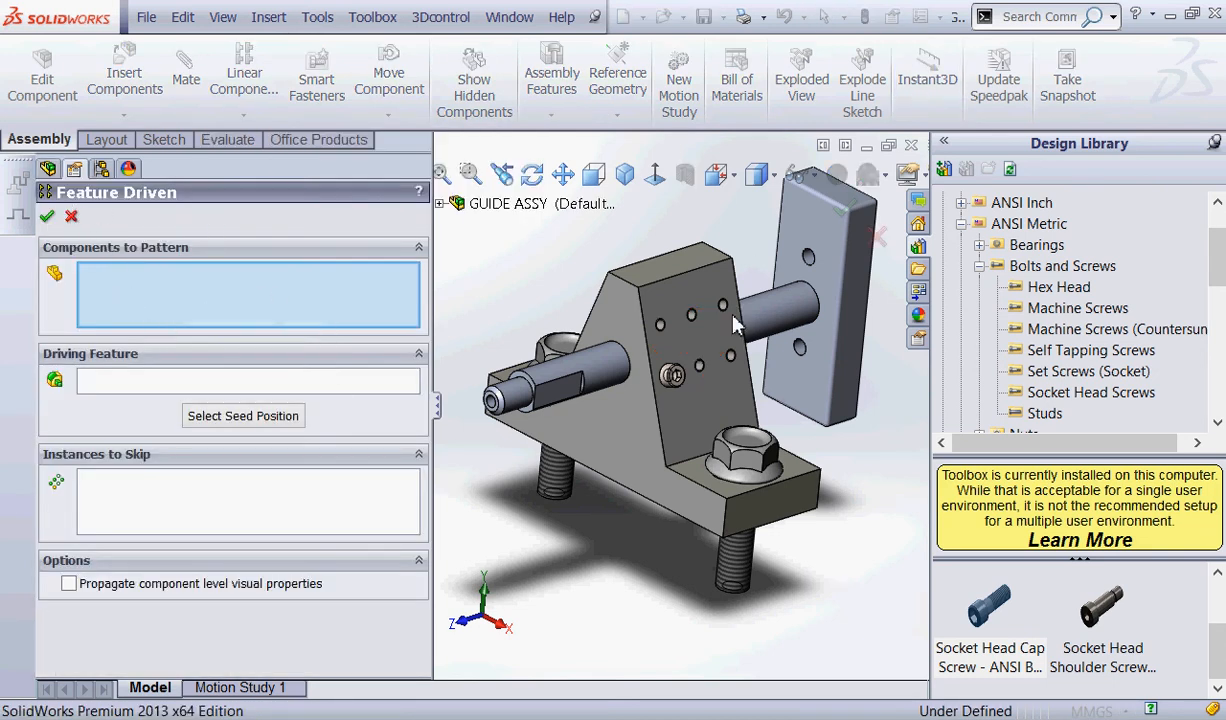
{"action": "scroll", "coordinate": [680, 385], "scroll_direction": "down", "scroll_amount": 3}
{"action": "left_click", "coordinate": [672, 393]}
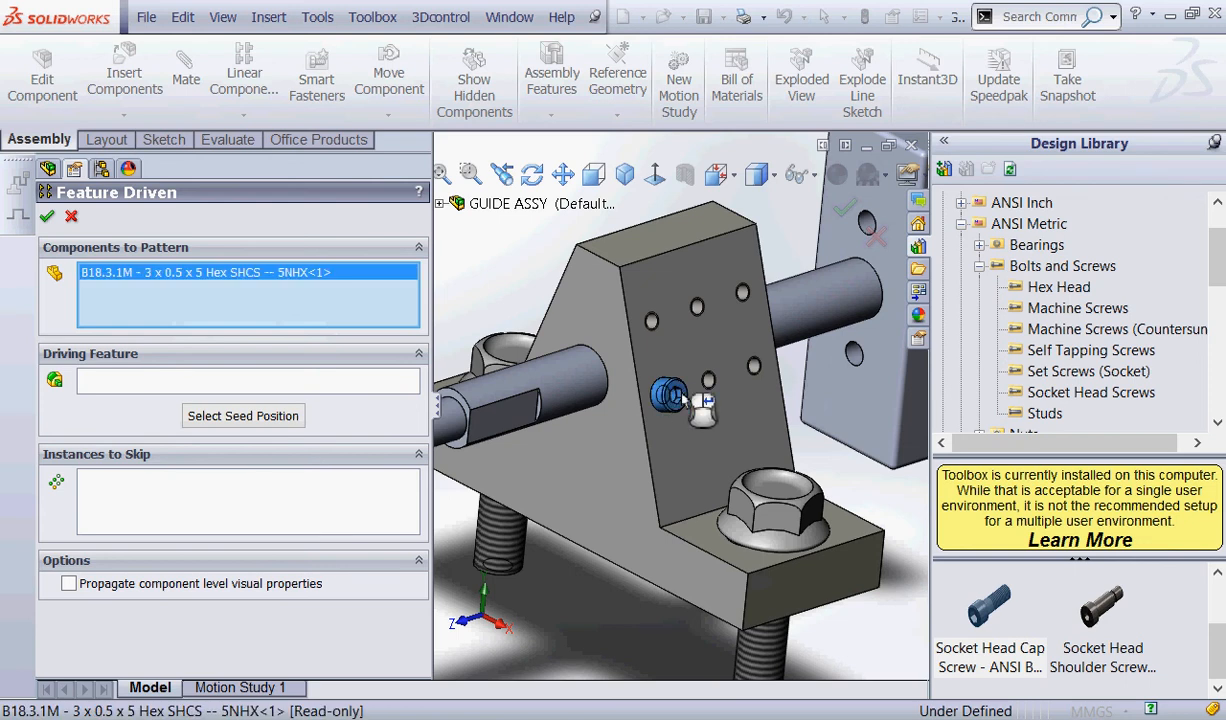
Use GUIDE's Small Holes pattern as the driving feature and complete the screw pattern.
{"action": "left_click", "coordinate": [104, 380]}
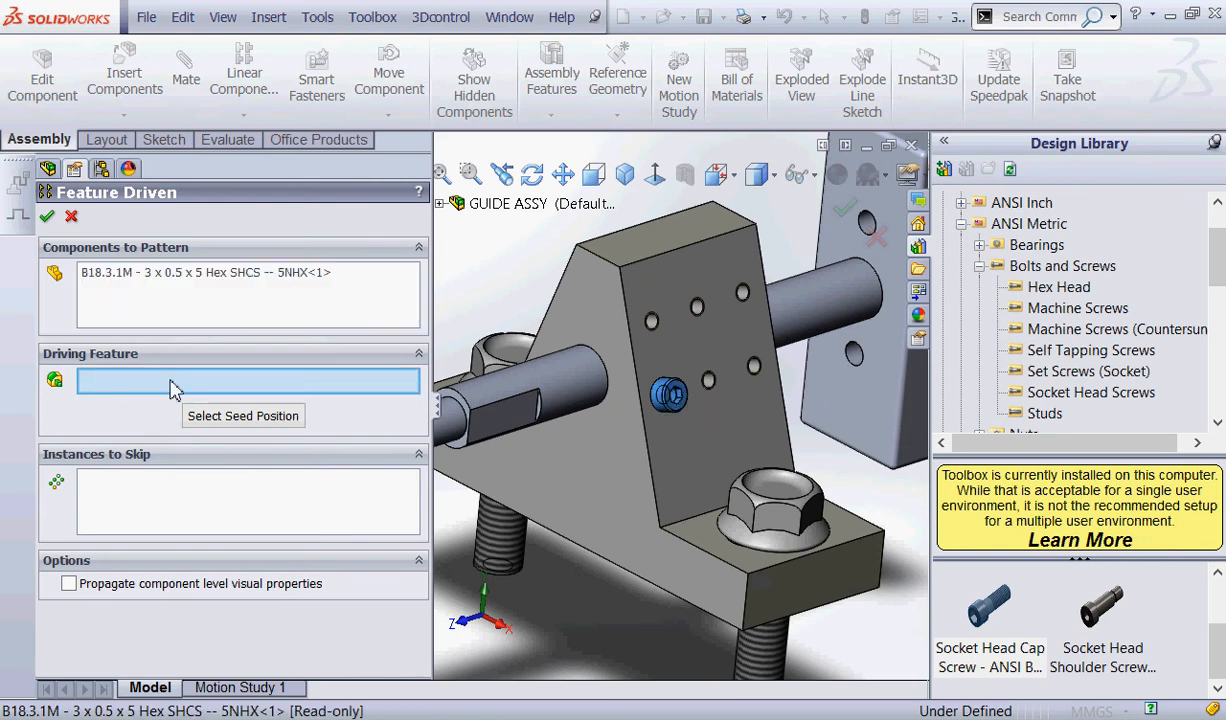
{"action": "left_click", "coordinate": [440, 203]}
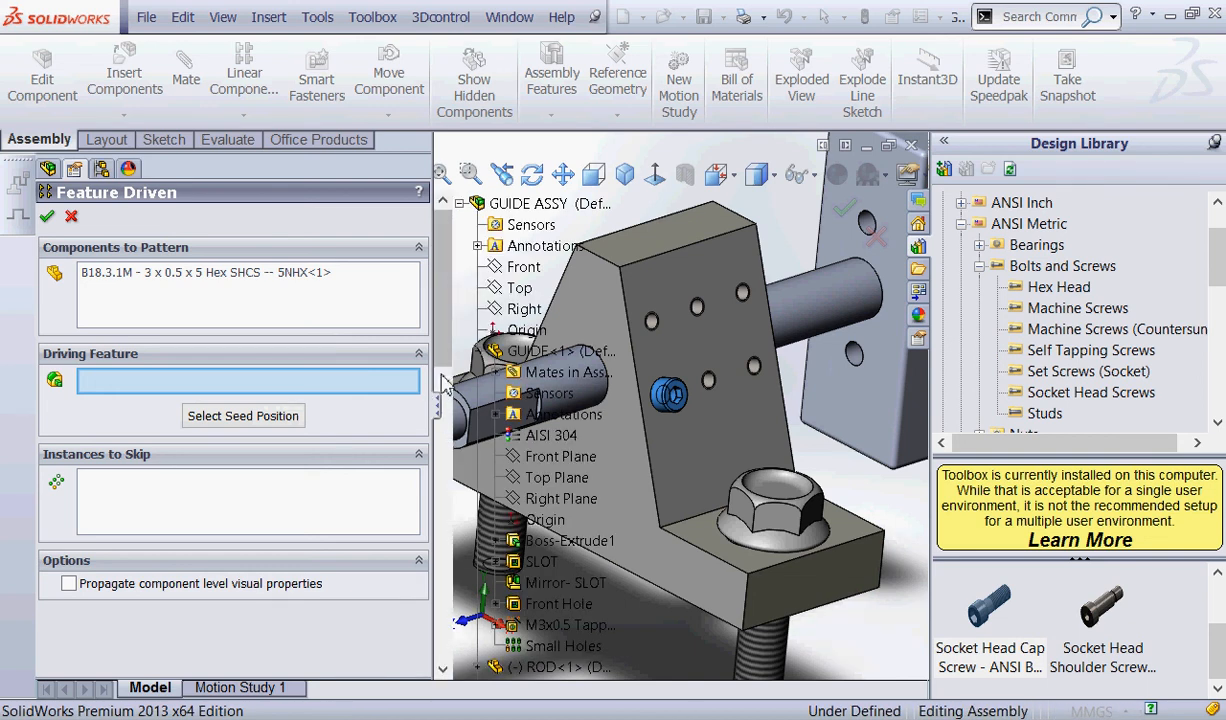
{"action": "left_click_drag", "start_coordinate": [443, 384], "coordinate": [446, 420]}
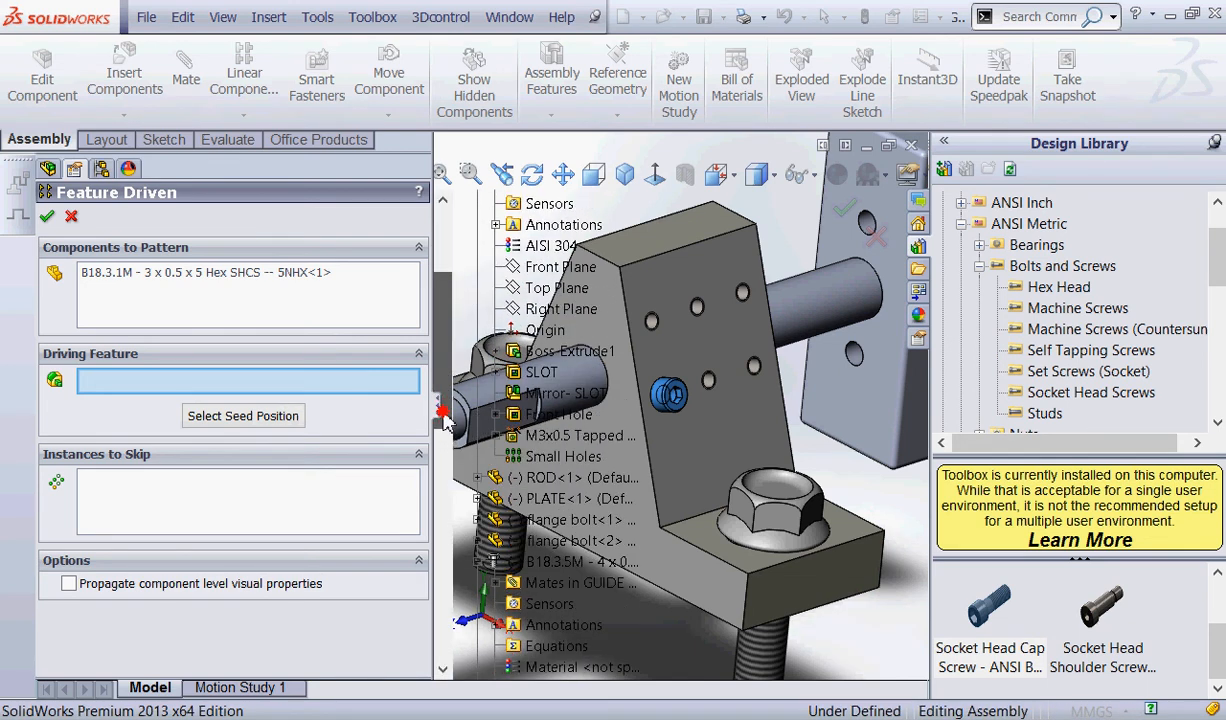
{"action": "left_click", "coordinate": [545, 457]}
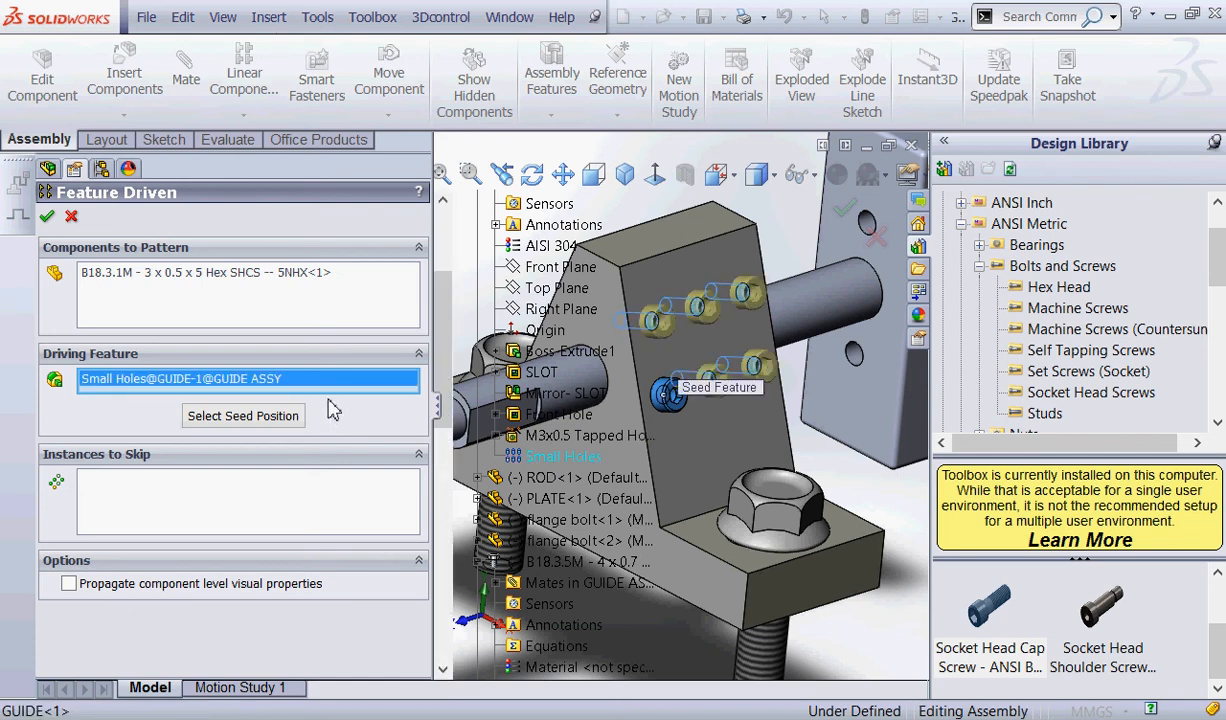
{"action": "key", "text": "ctrl+2"}
{"action": "mouse_move", "coordinate": [339, 411]}
{"action": "left_mouse_down"}
{"action": "mouse_move", "coordinate": [138, 398]}
{"action": "mouse_move", "coordinate": [312, 404]}
{"action": "left_mouse_up"}
{"action": "mouse_move", "coordinate": [230, 430]}
{"action": "left_mouse_down"}
{"action": "mouse_move", "coordinate": [231, 449]}
{"action": "mouse_move", "coordinate": [226, 418]}
{"action": "mouse_move", "coordinate": [271, 423]}
{"action": "left_mouse_up"}
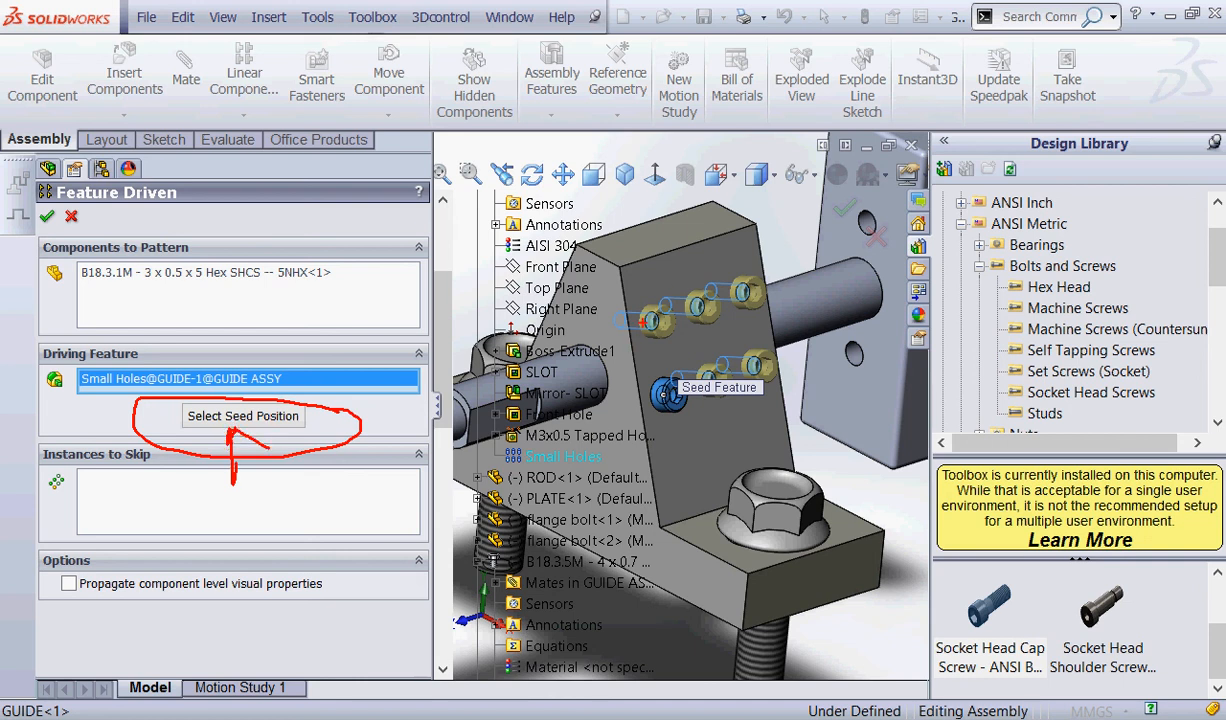
{"action": "mouse_move", "coordinate": [668, 386]}
{"action": "left_mouse_down"}
{"action": "mouse_move", "coordinate": [669, 406]}
{"action": "mouse_move", "coordinate": [660, 381]}
{"action": "left_mouse_up"}
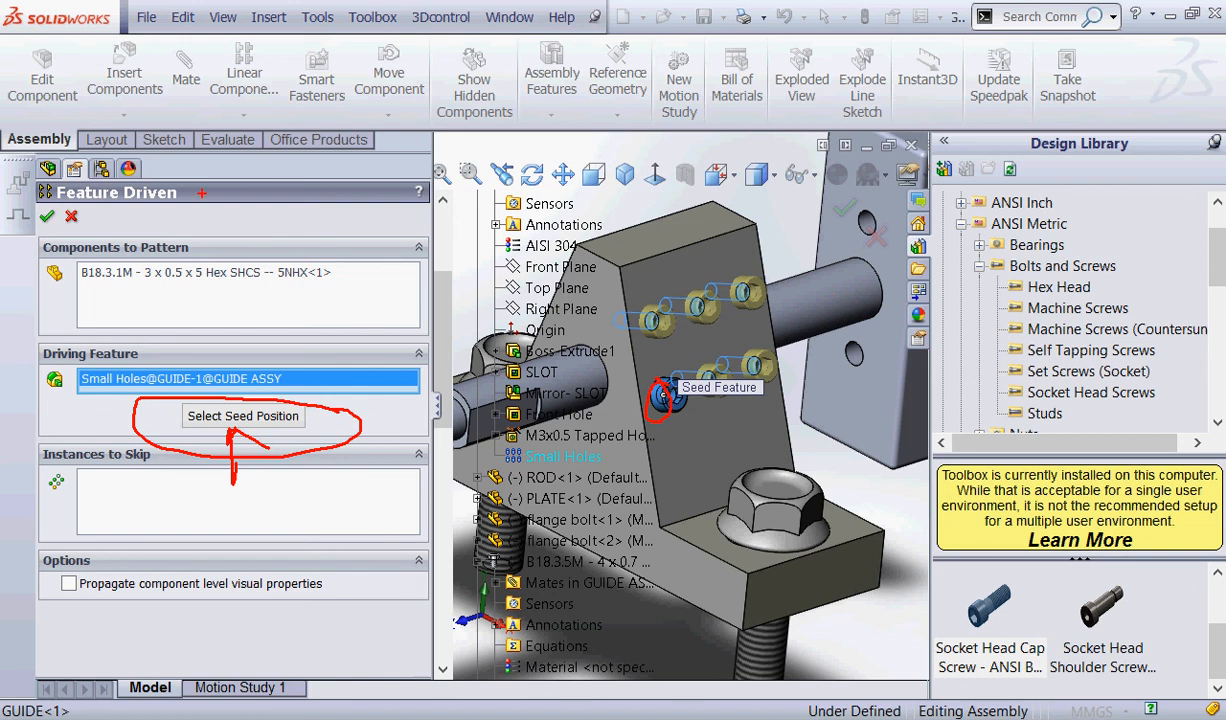
{"action": "key", "text": "Escape"}
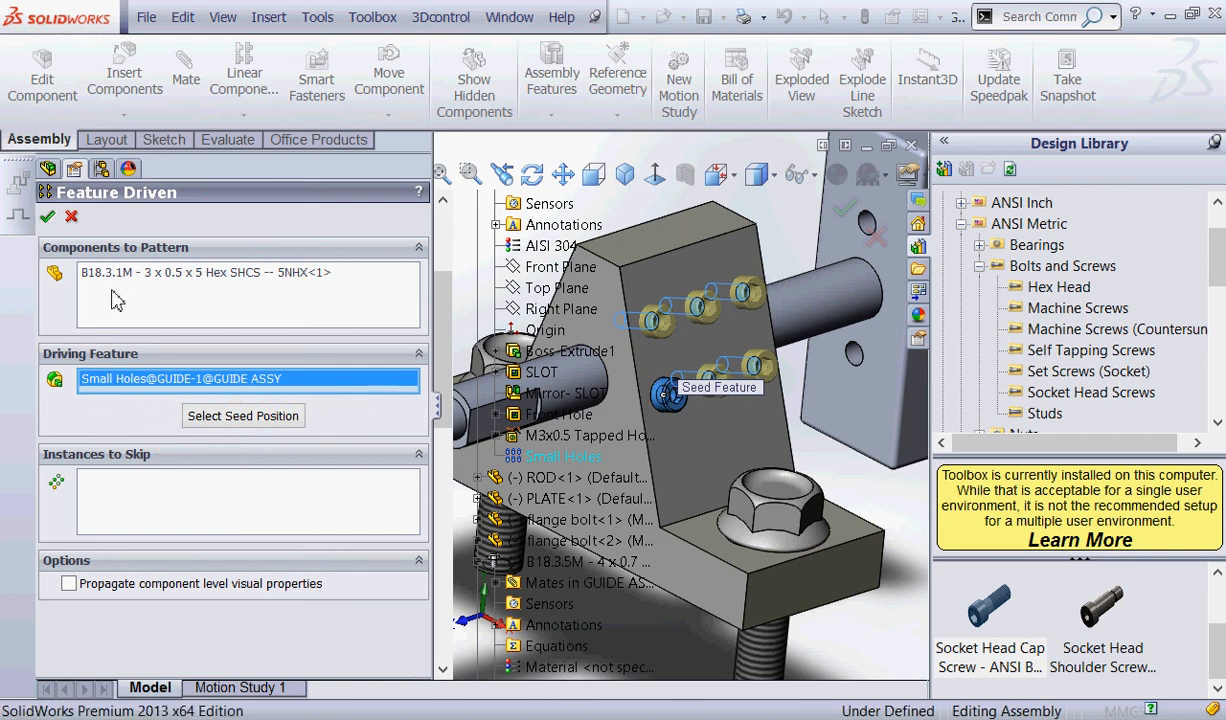
{"action": "key", "text": "Return"}
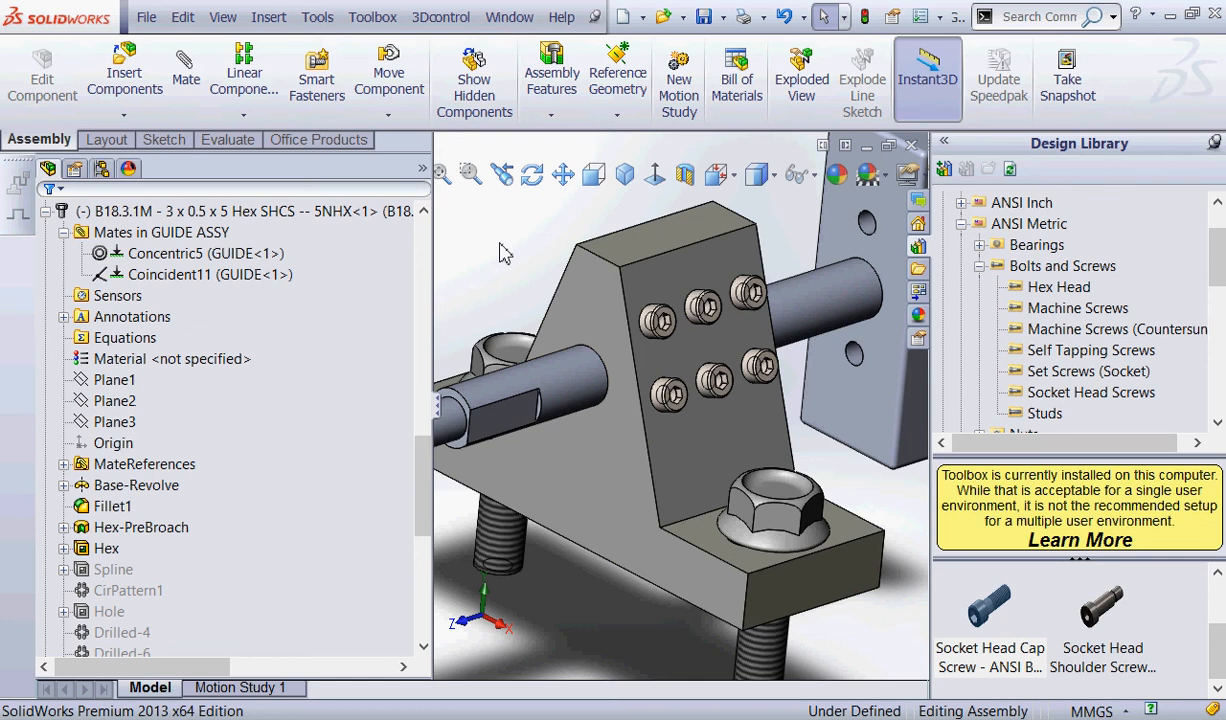
Collapse the Design Library and examine the assembly in isometric view and around the countersunk screw in PLATE.
{"action": "left_click", "coordinate": [1213, 143]}
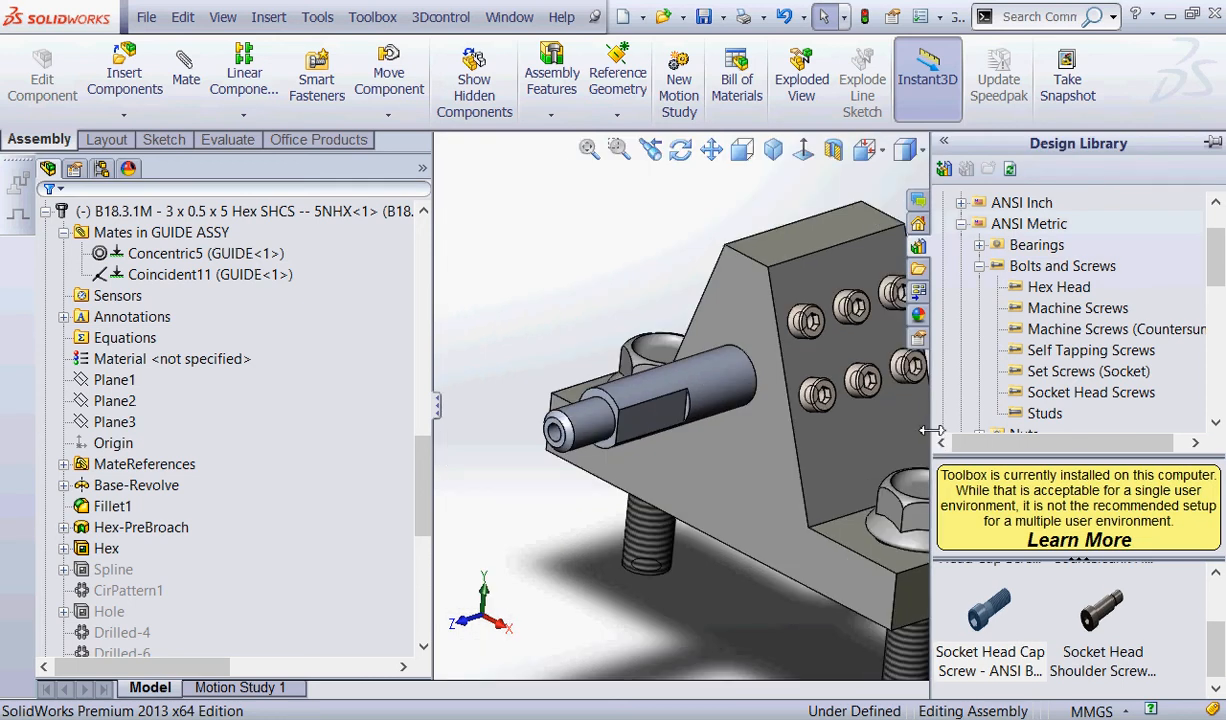
{"action": "left_click", "coordinate": [773, 149]}
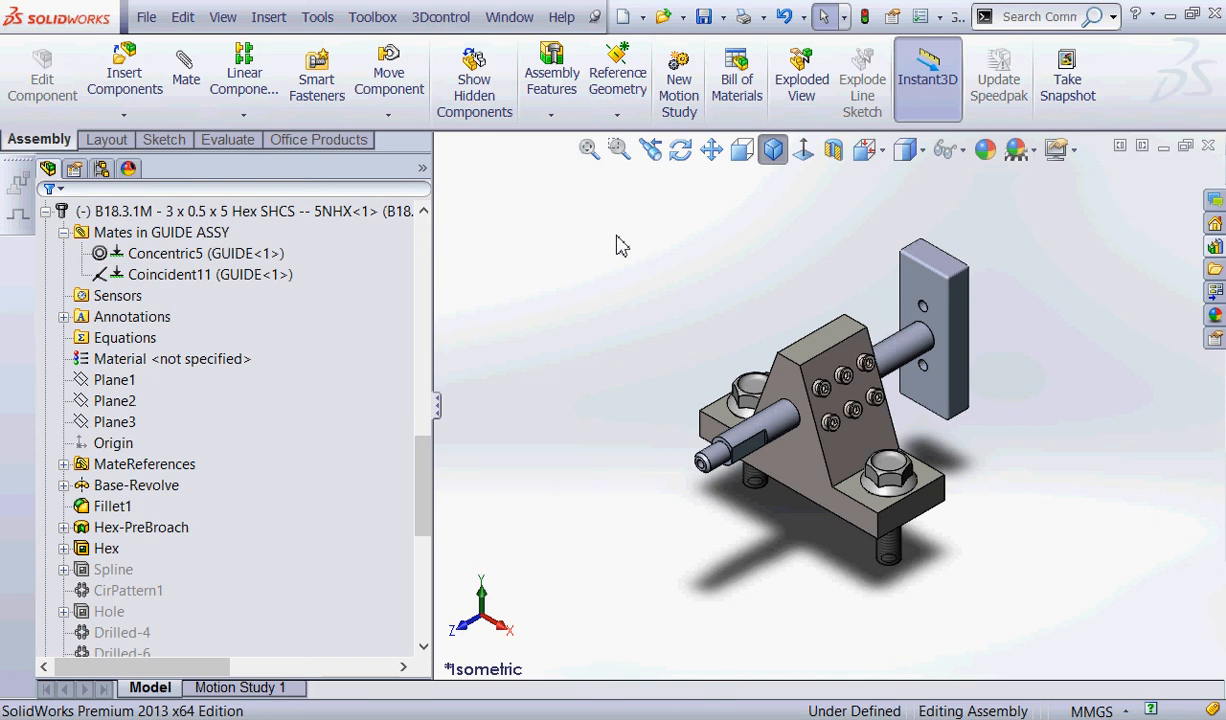
{"action": "middle_click_drag", "start_coordinate": [698, 333], "coordinate": [590, 358]}
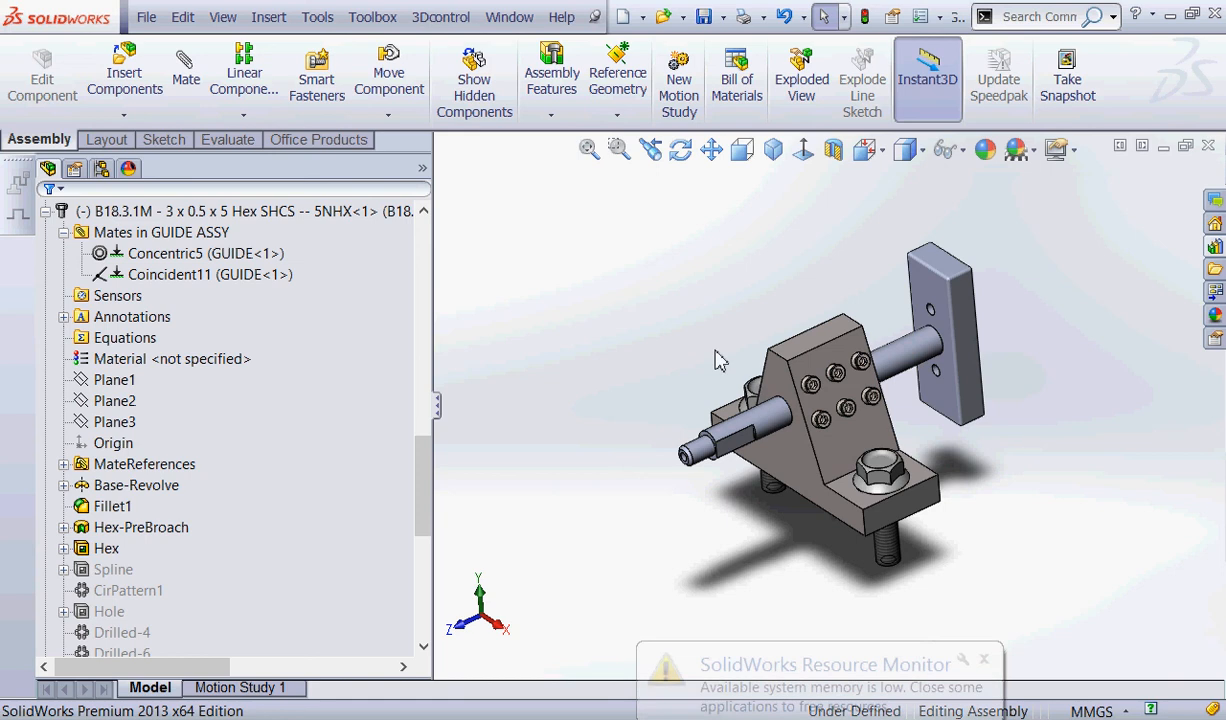
{"action": "middle_click_drag", "start_coordinate": [717, 359], "coordinate": [621, 346]}
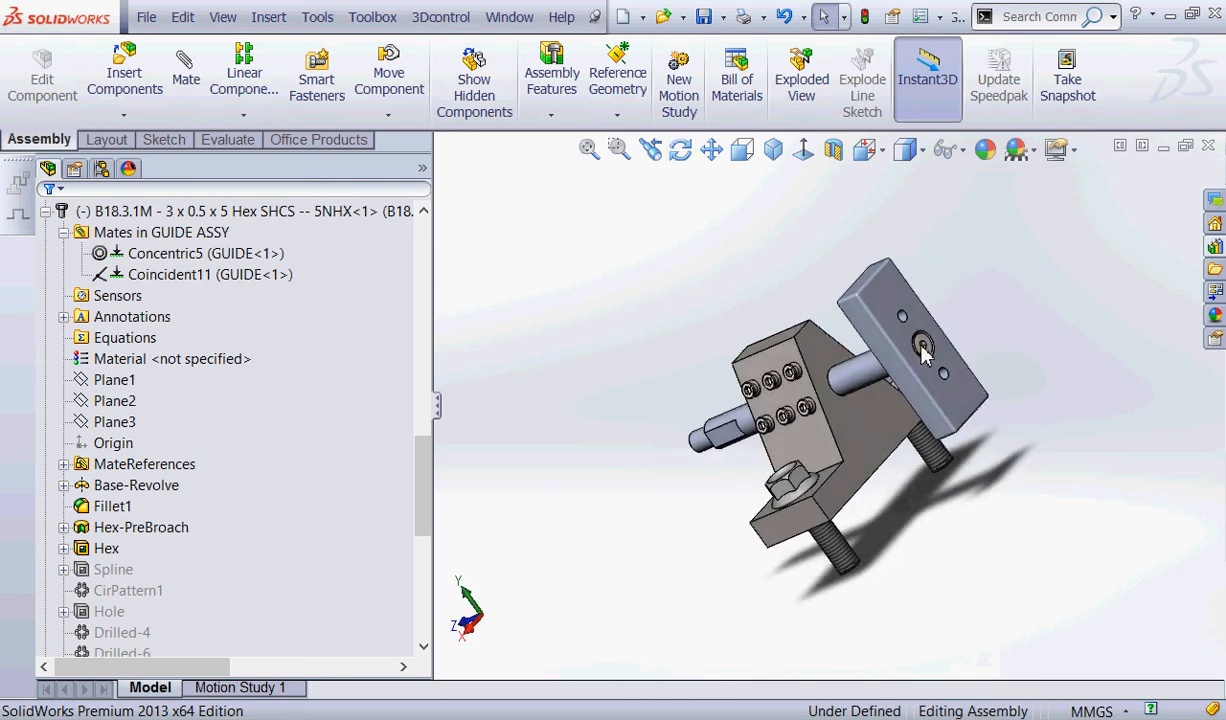
{"action": "scroll", "coordinate": [1026, 324], "scroll_direction": "down", "scroll_amount": 4}
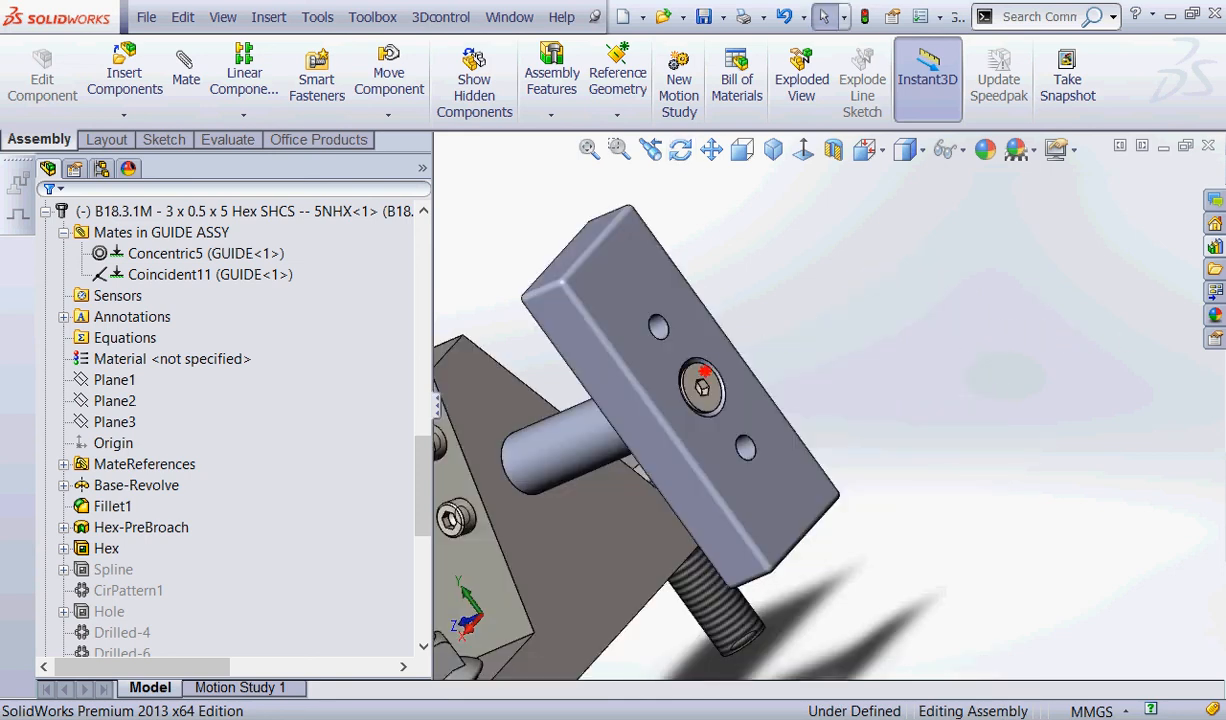
{"action": "mouse_move", "coordinate": [760, 393]}
{"action": "left_mouse_down"}
{"action": "mouse_move", "coordinate": [741, 417]}
{"action": "mouse_move", "coordinate": [769, 412]}
{"action": "left_mouse_up"}
{"action": "key", "text": "Escape"}
{"action": "left_click", "coordinate": [940, 719]}
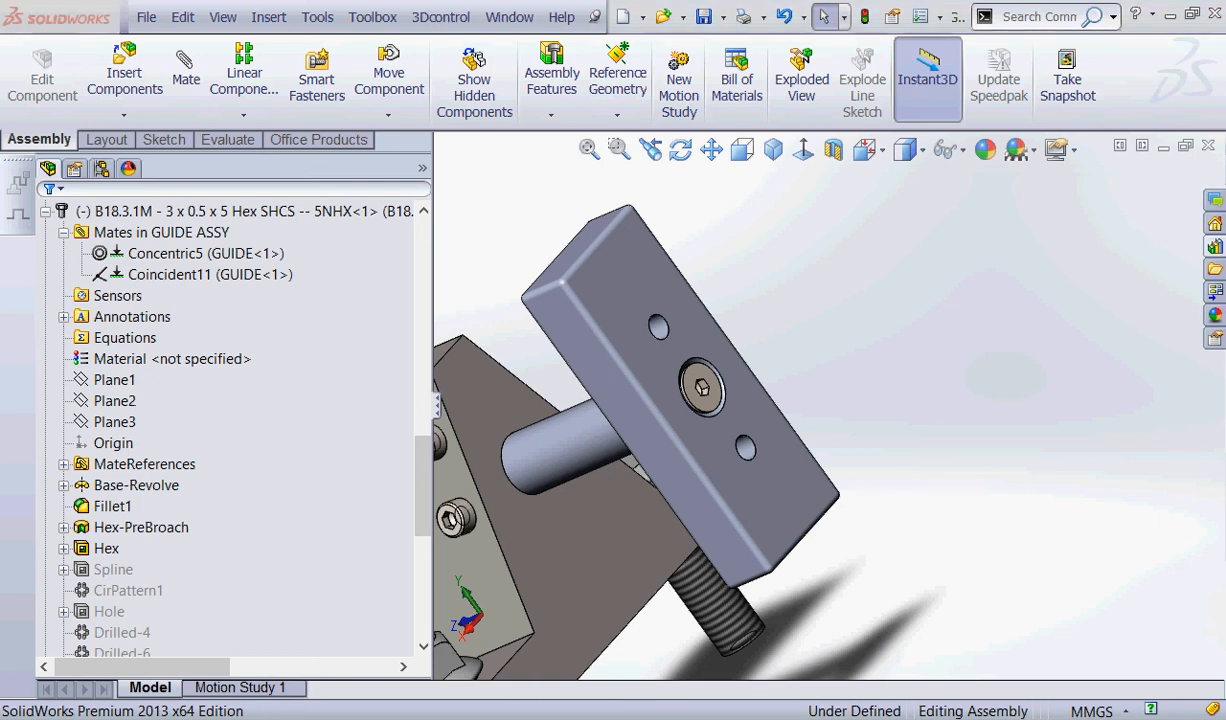
{"action": "left_click", "coordinate": [424, 512]}
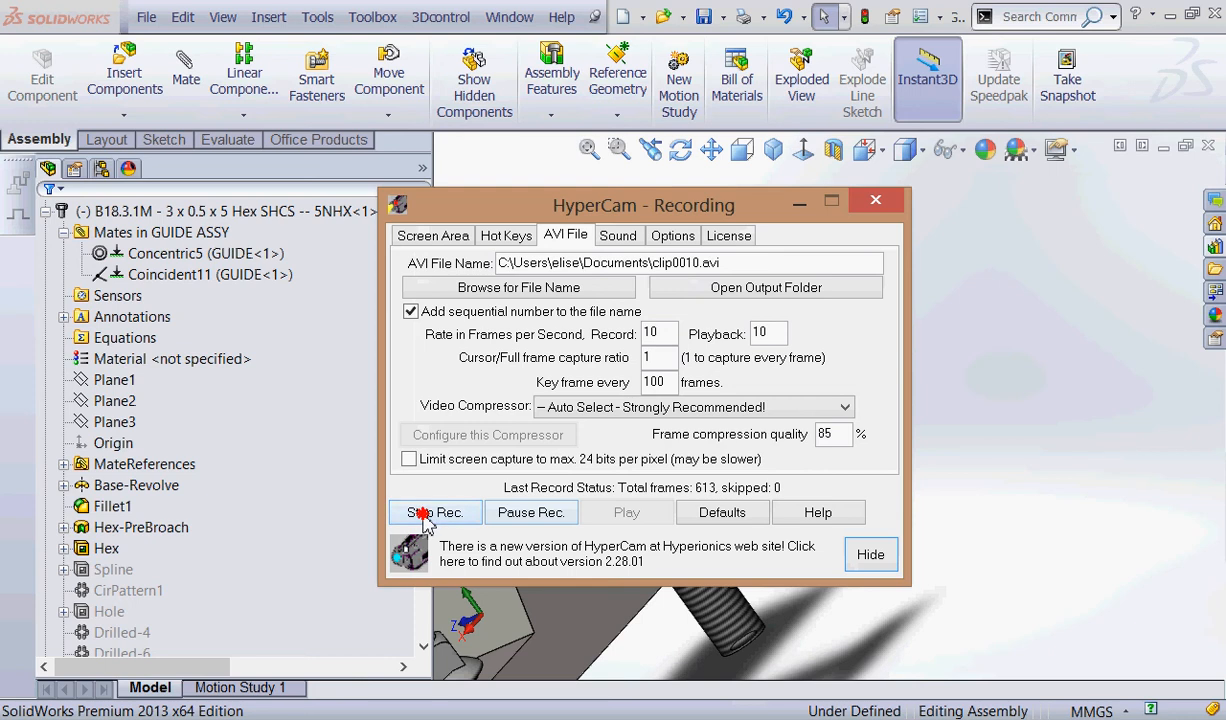